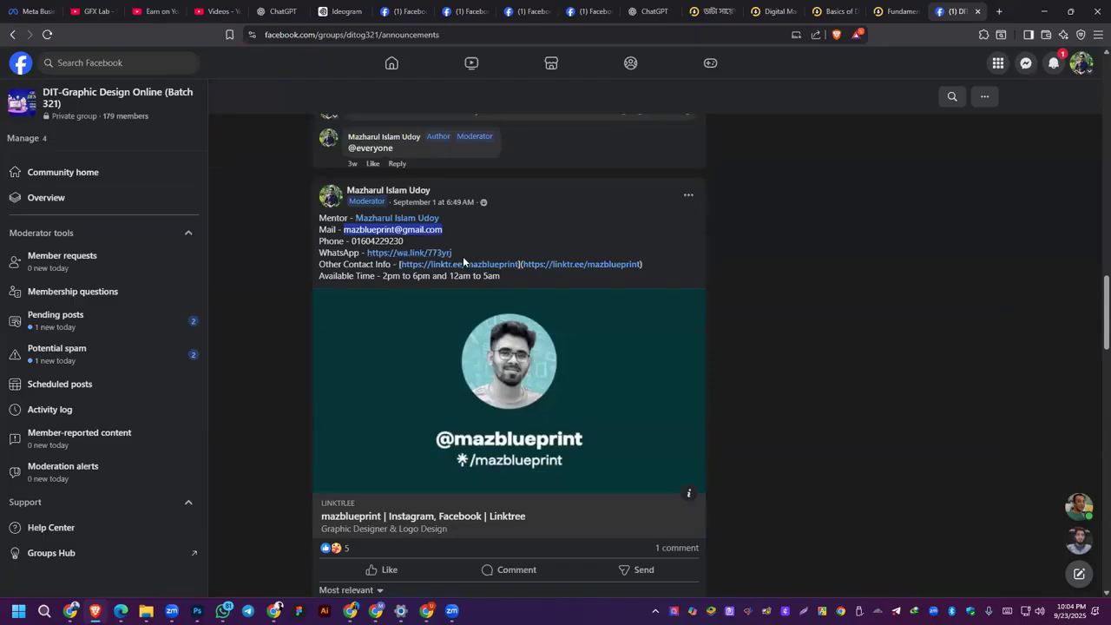
Step: Review the mentor's contact details and highlight the available time in the group announcement
{"action": "mouse_move", "coordinate": [403, 223]}
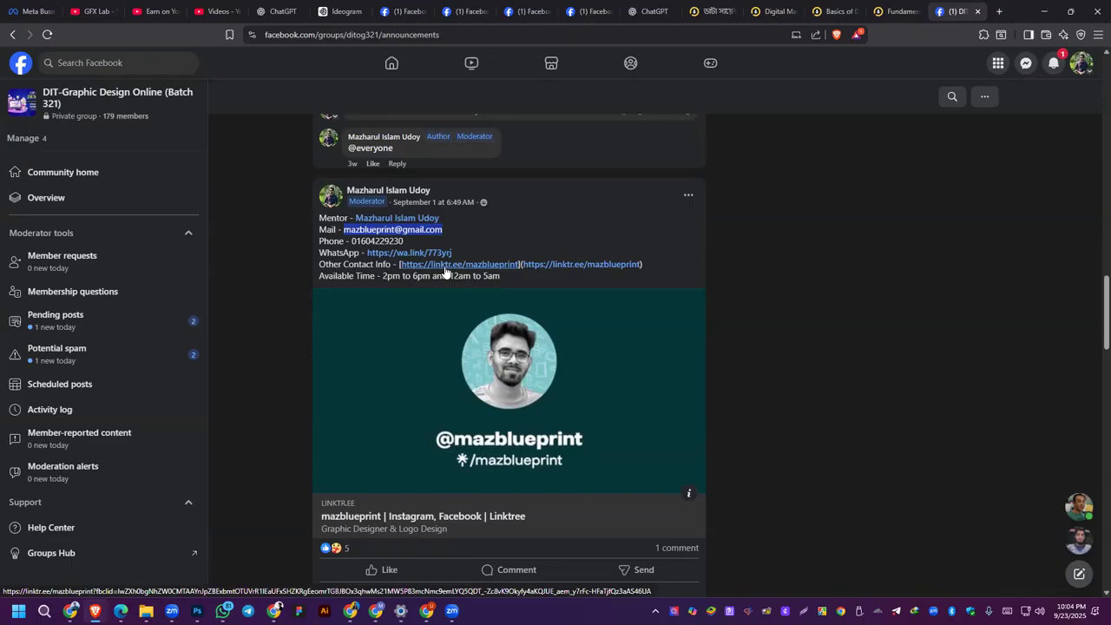
{"action": "left_click_drag", "start_coordinate": [383, 276], "coordinate": [490, 277]}
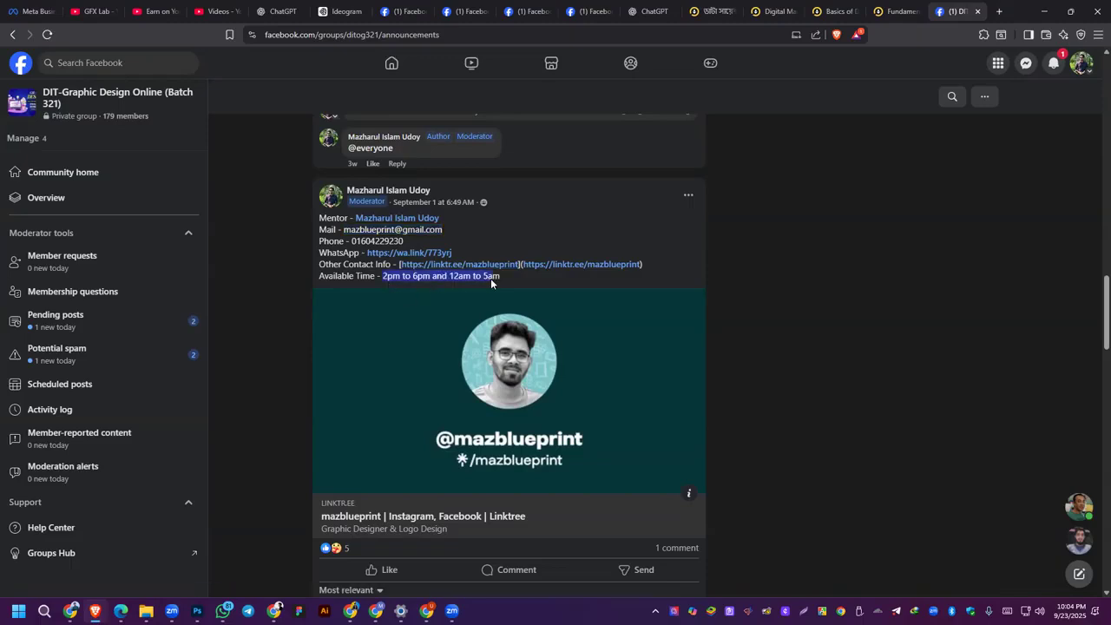
{"action": "scroll", "coordinate": [648, 274], "scroll_direction": "up", "scroll_amount": 3}
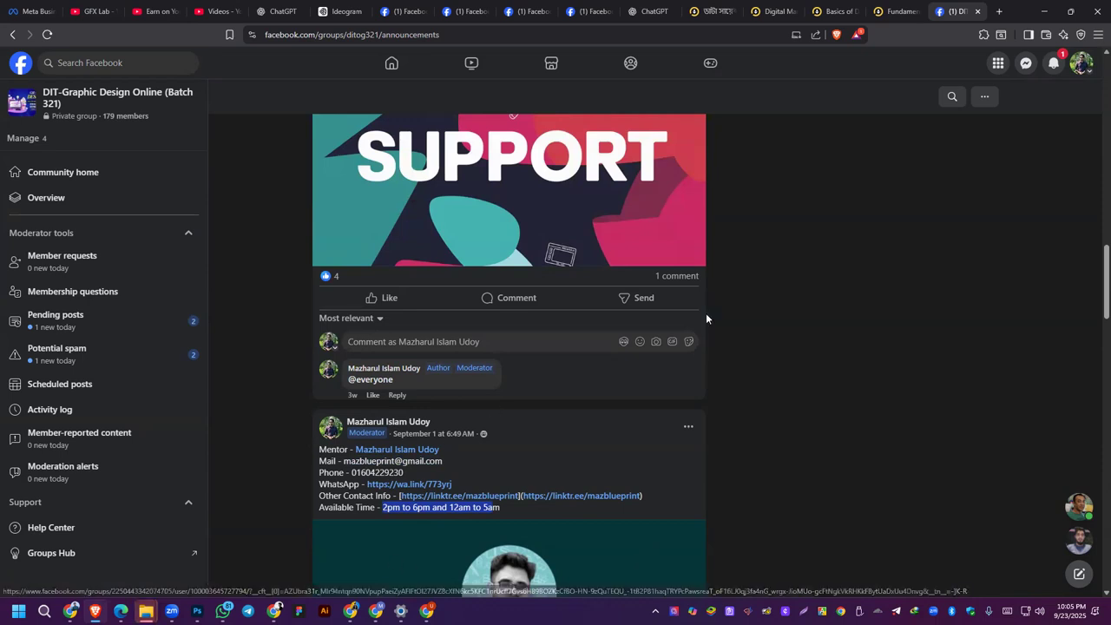
{"action": "key", "text": "alt+Tab"}
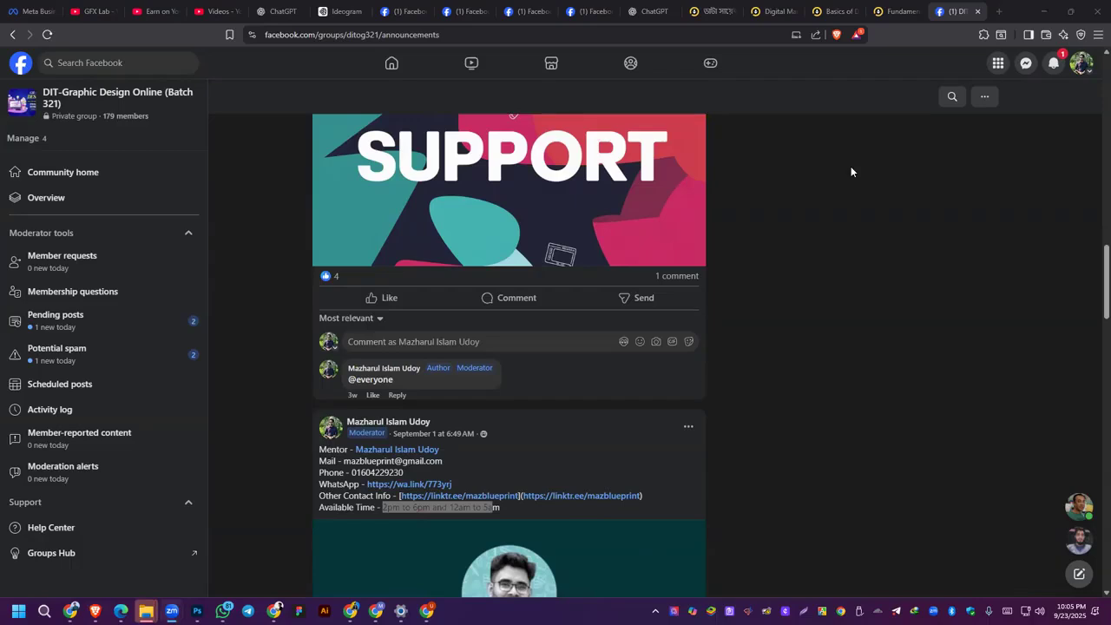
{"action": "scroll", "coordinate": [851, 171], "scroll_direction": "down", "scroll_amount": 2}
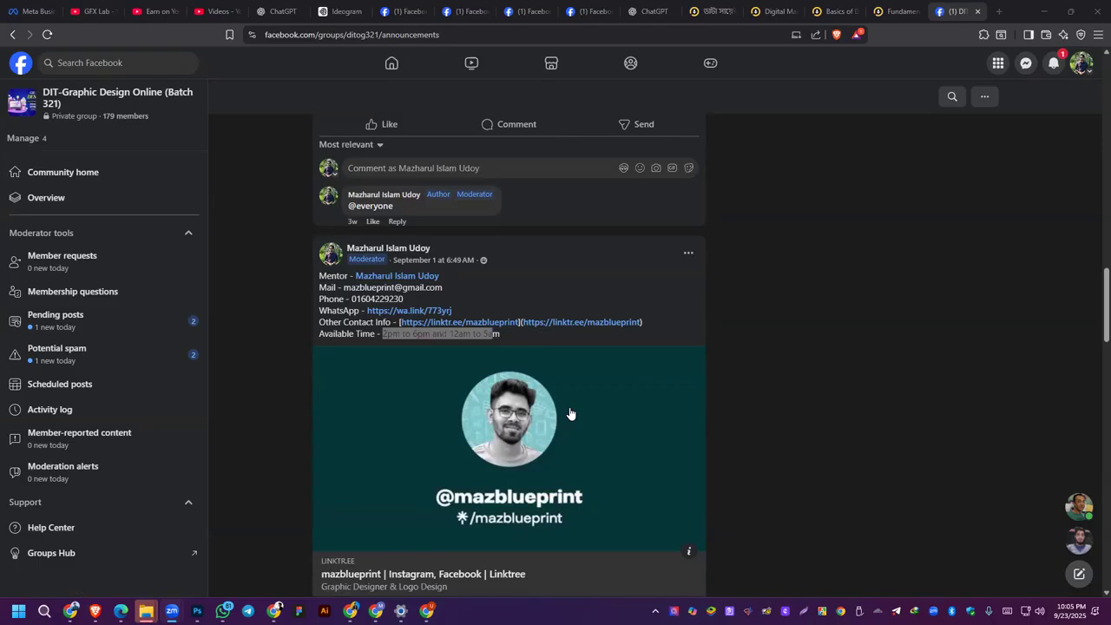
{"action": "left_click", "coordinate": [291, 356]}
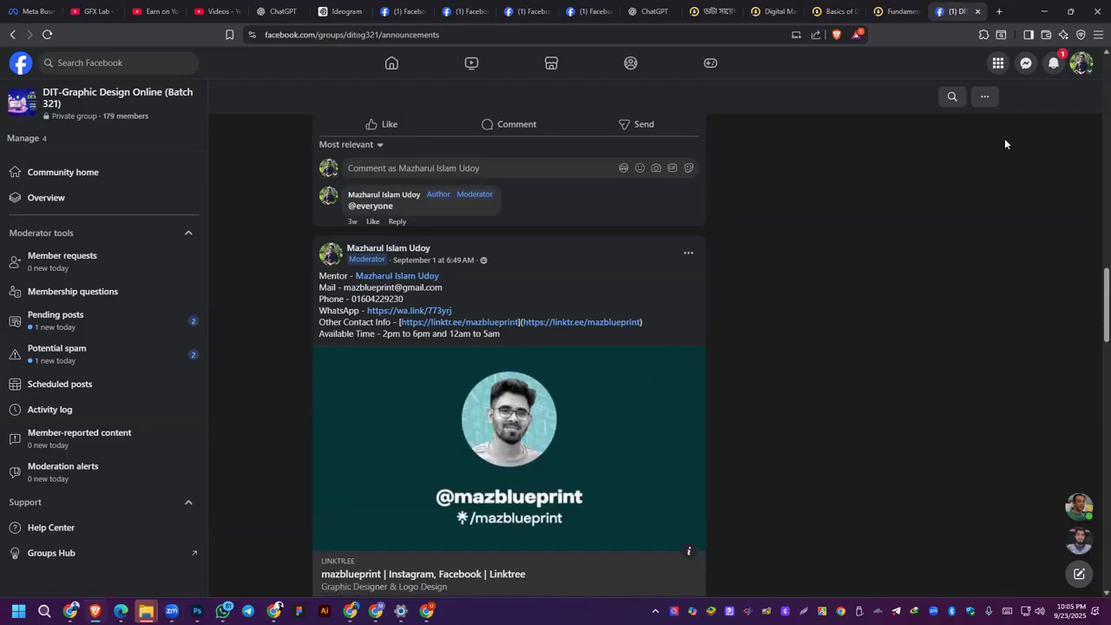
Step: Minimize the open browser and file explorer windows to switch to Photoshop
{"action": "left_click", "coordinate": [1043, 13]}
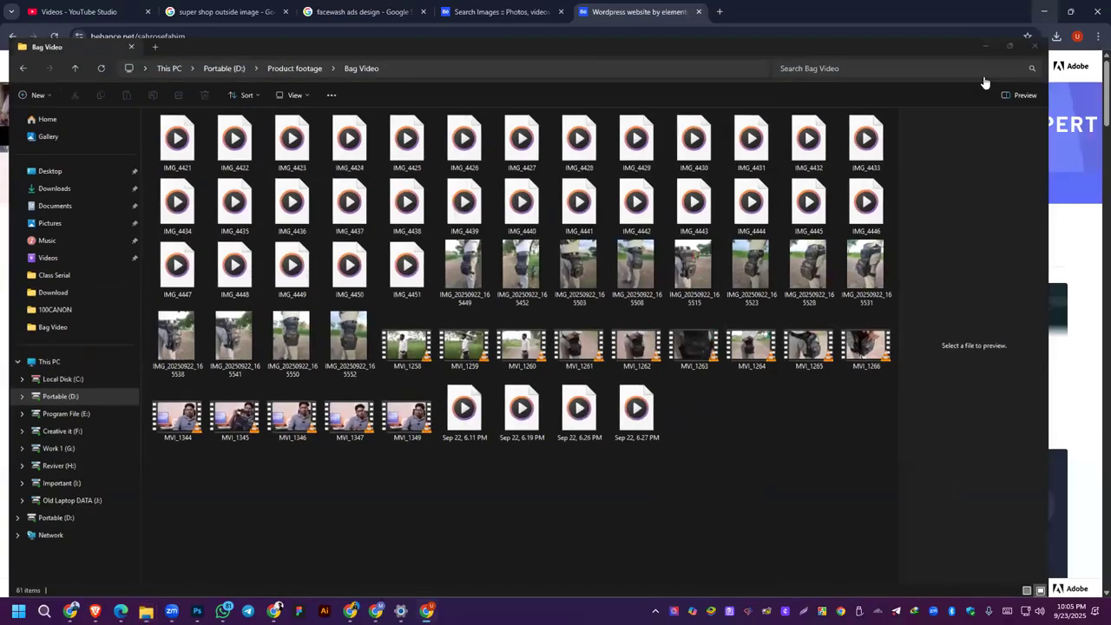
{"action": "left_click", "coordinate": [985, 46]}
{"action": "left_click", "coordinate": [1043, 11]}
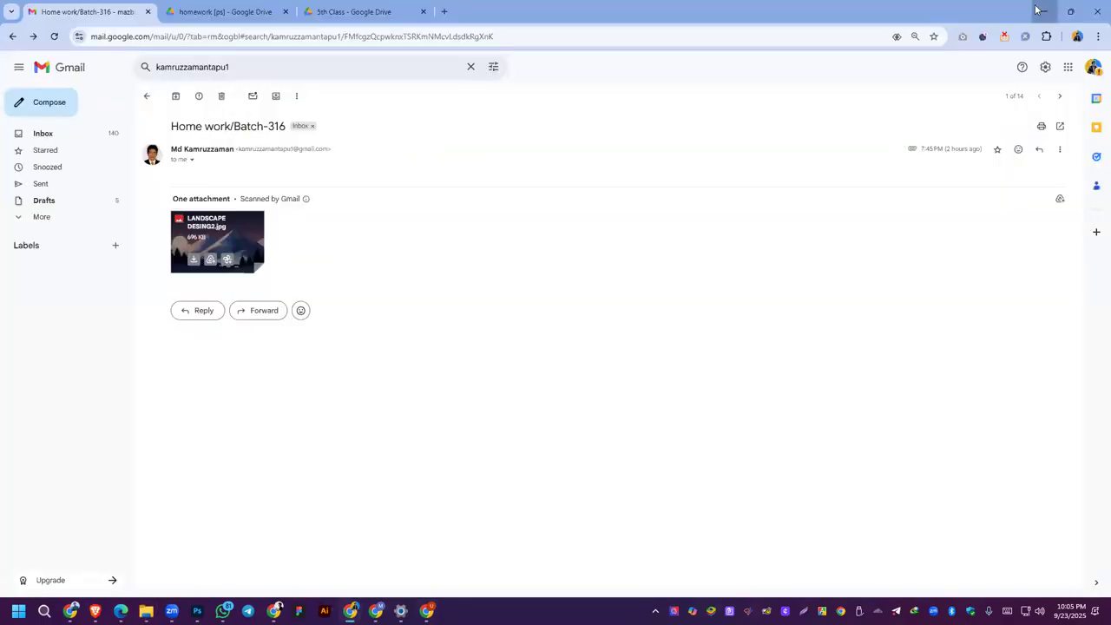
{"action": "left_click", "coordinate": [1037, 11]}
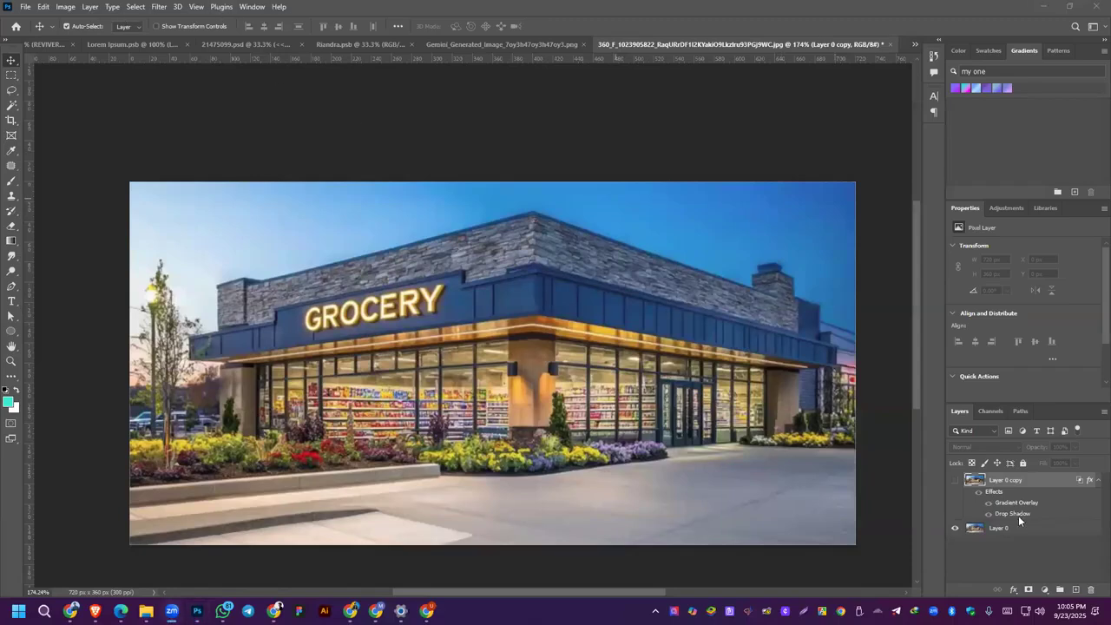
Step: Delete the Layer 0 copy from the grocery image and adjust the left wall's perspective plane in Vanishing Point
{"action": "left_click", "coordinate": [1091, 590]}
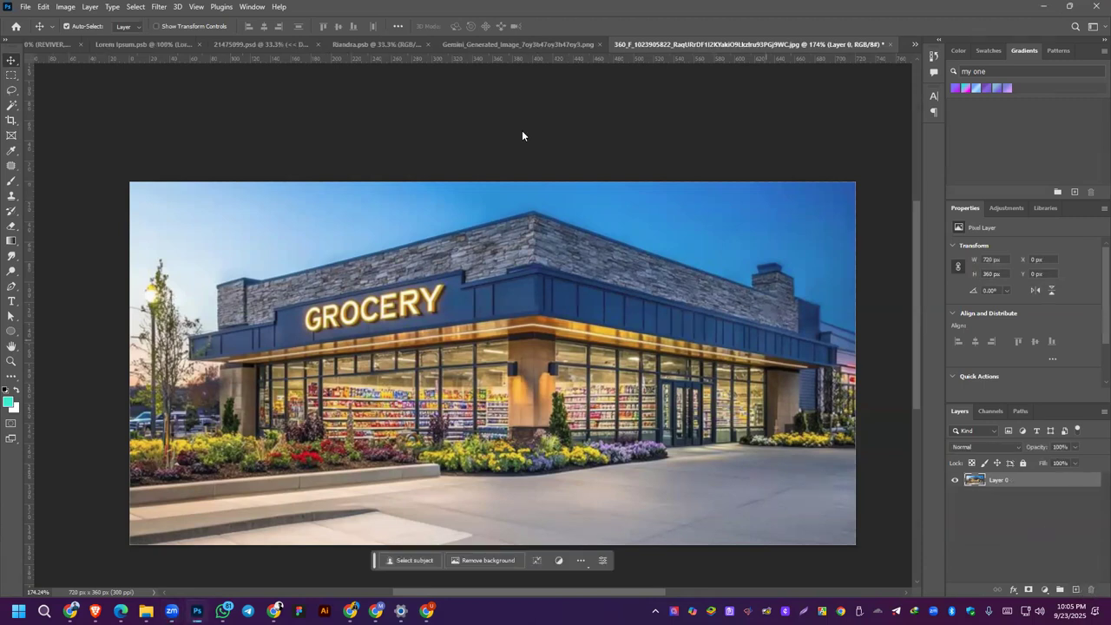
{"action": "left_click", "coordinate": [160, 7]}
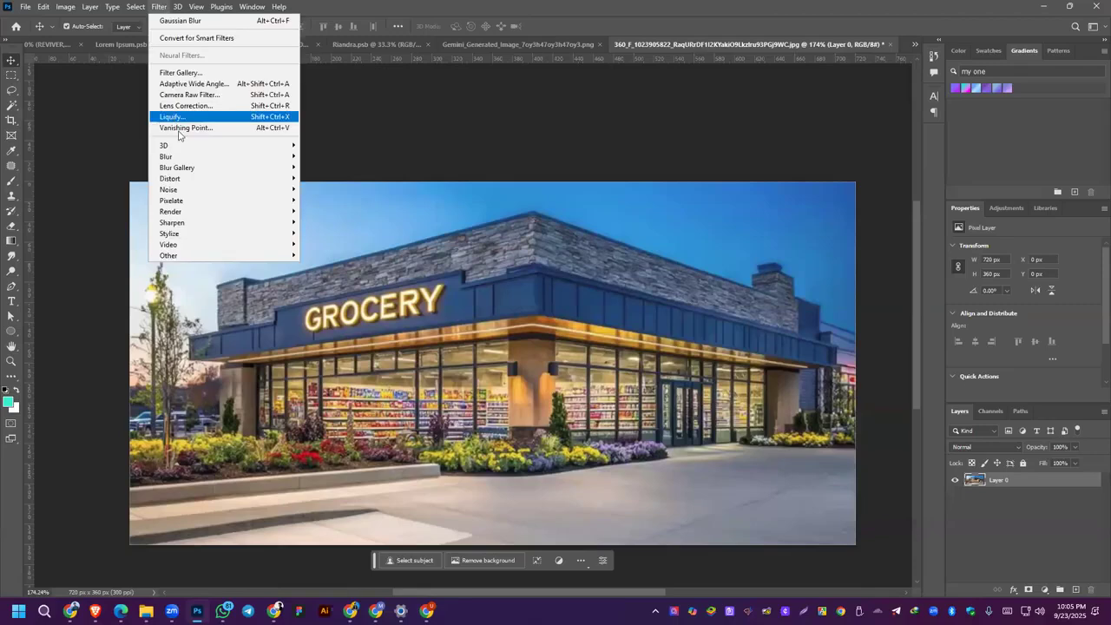
{"action": "left_click", "coordinate": [180, 130]}
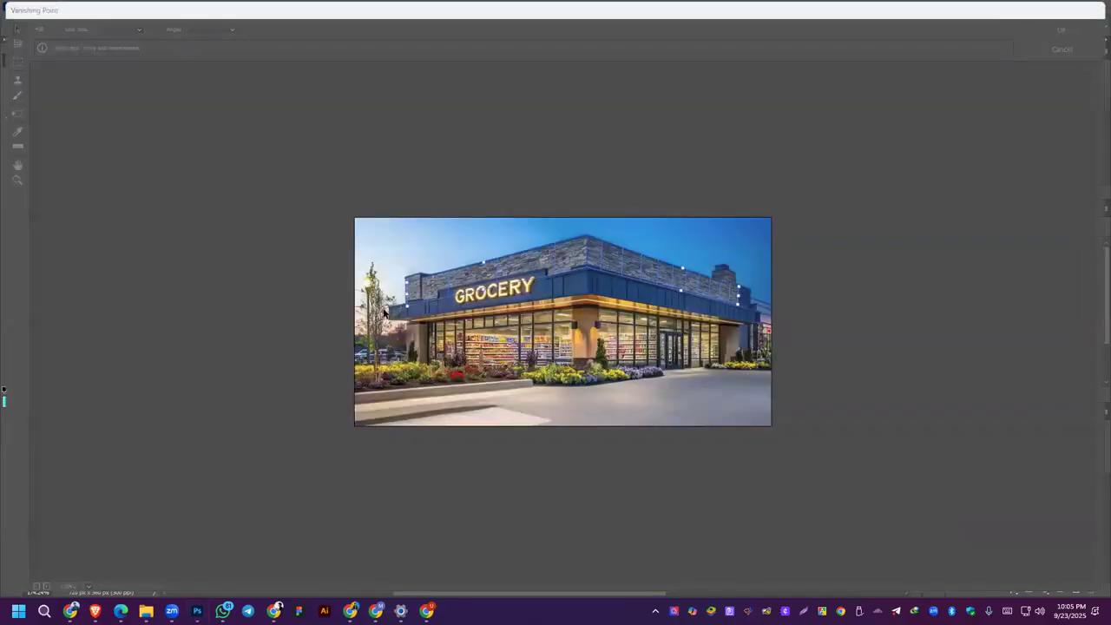
{"action": "left_click_drag", "start_coordinate": [387, 292], "coordinate": [433, 273]}
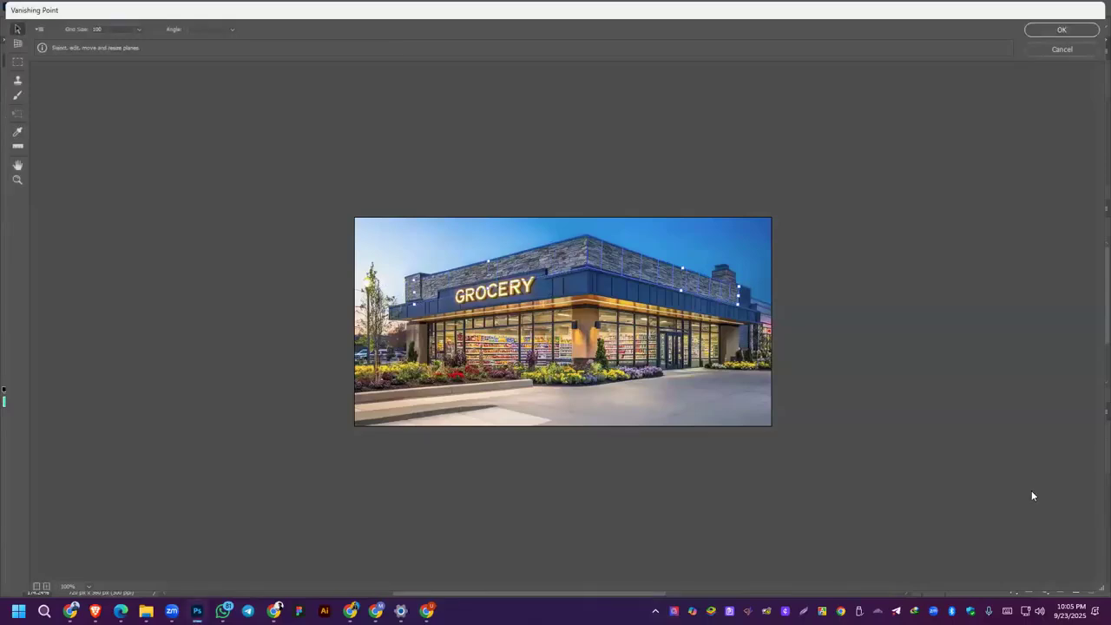
{"action": "key", "text": "Return"}
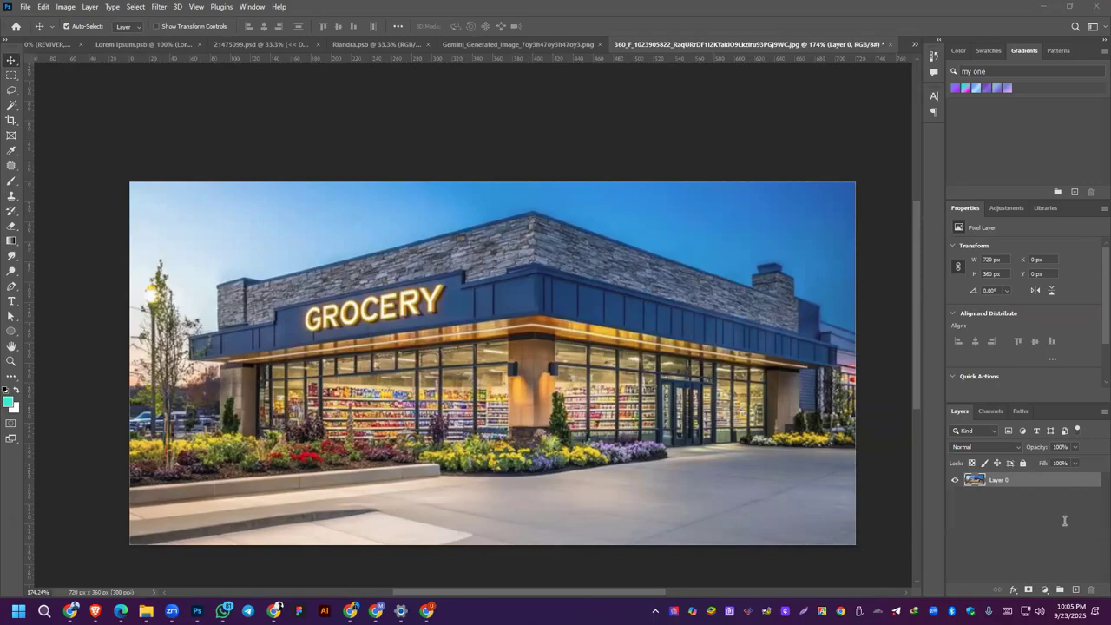
Step: Close the grocery store and backpack image documents without saving their changes
{"action": "left_click", "coordinate": [890, 45]}
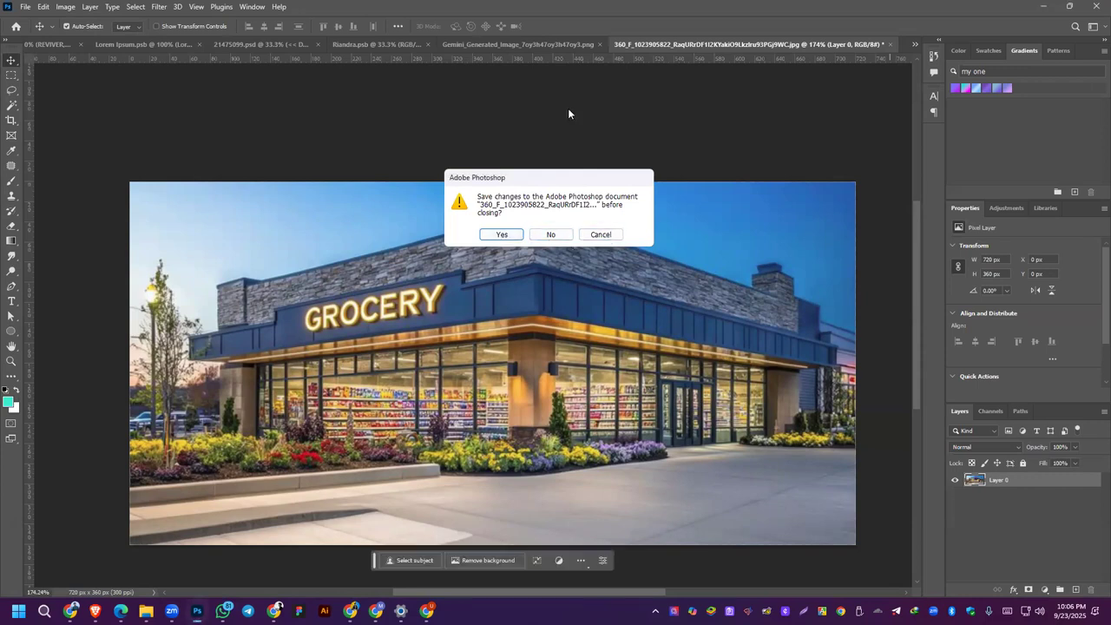
{"action": "left_click", "coordinate": [549, 237]}
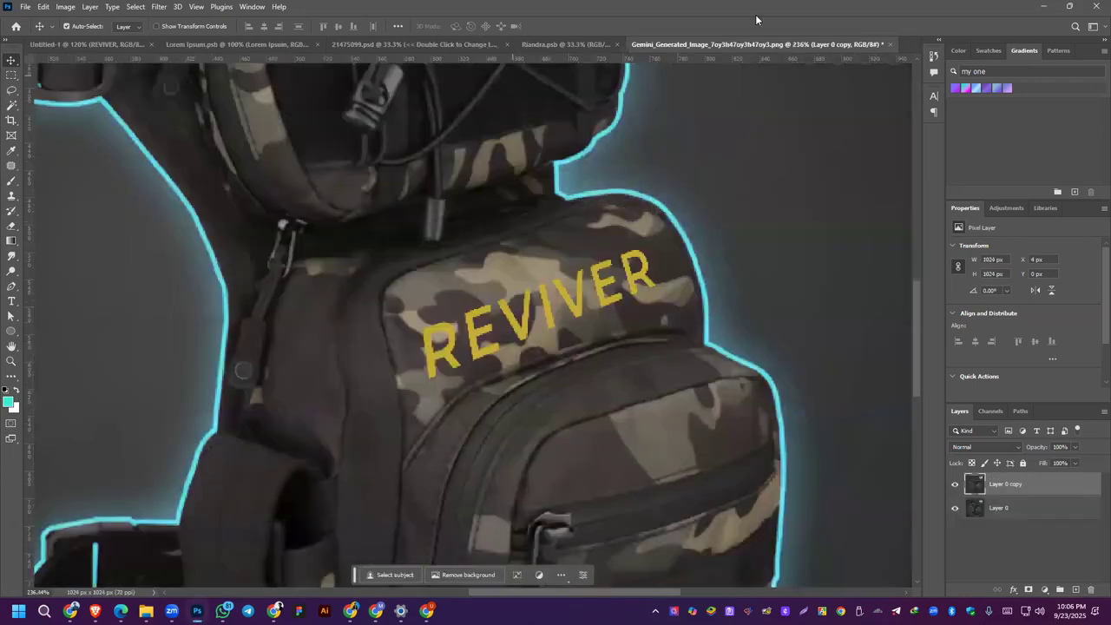
{"action": "left_click", "coordinate": [891, 44]}
{"action": "left_click", "coordinate": [556, 232]}
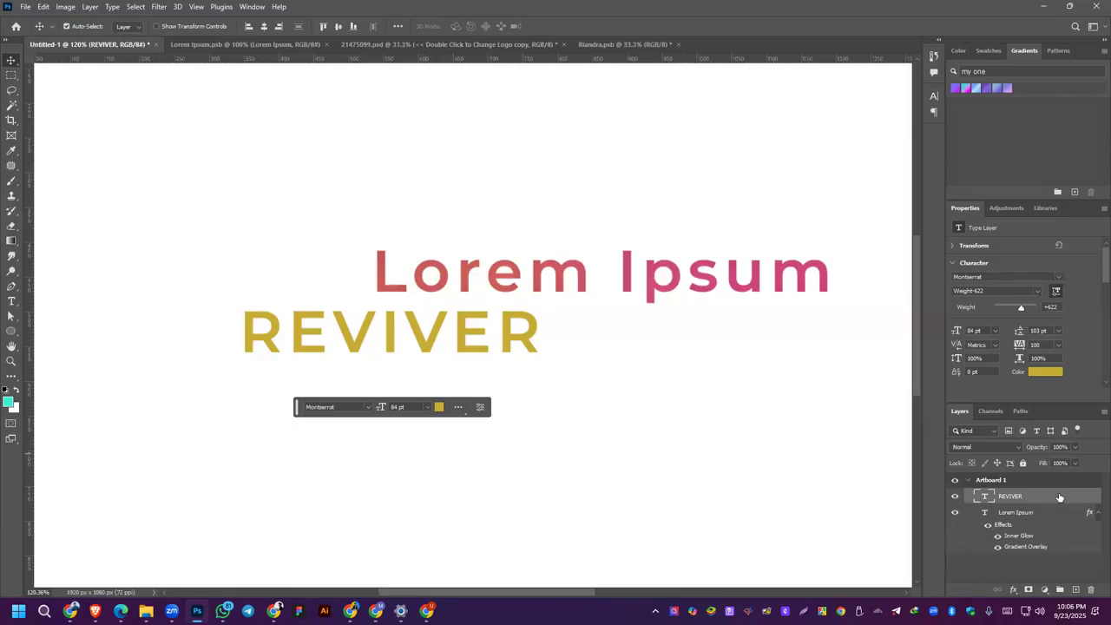
Step: Move the REVIVER text further below the Lorem Ipsum text and add a new empty layer above it
{"action": "left_click_drag", "start_coordinate": [373, 328], "coordinate": [321, 348]}
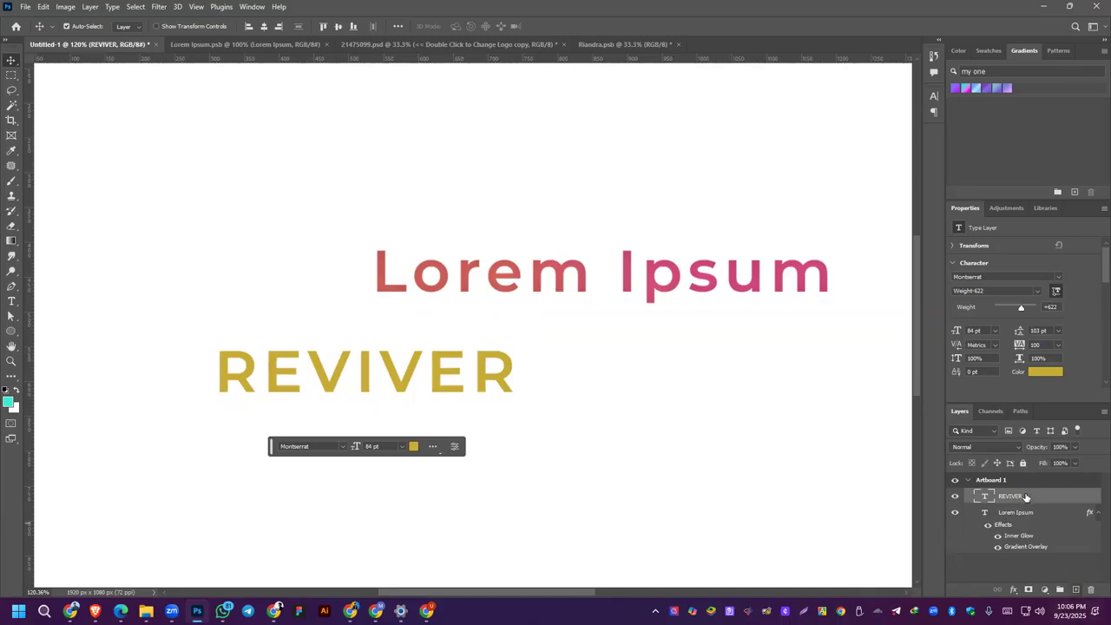
{"action": "left_click", "coordinate": [1076, 590]}
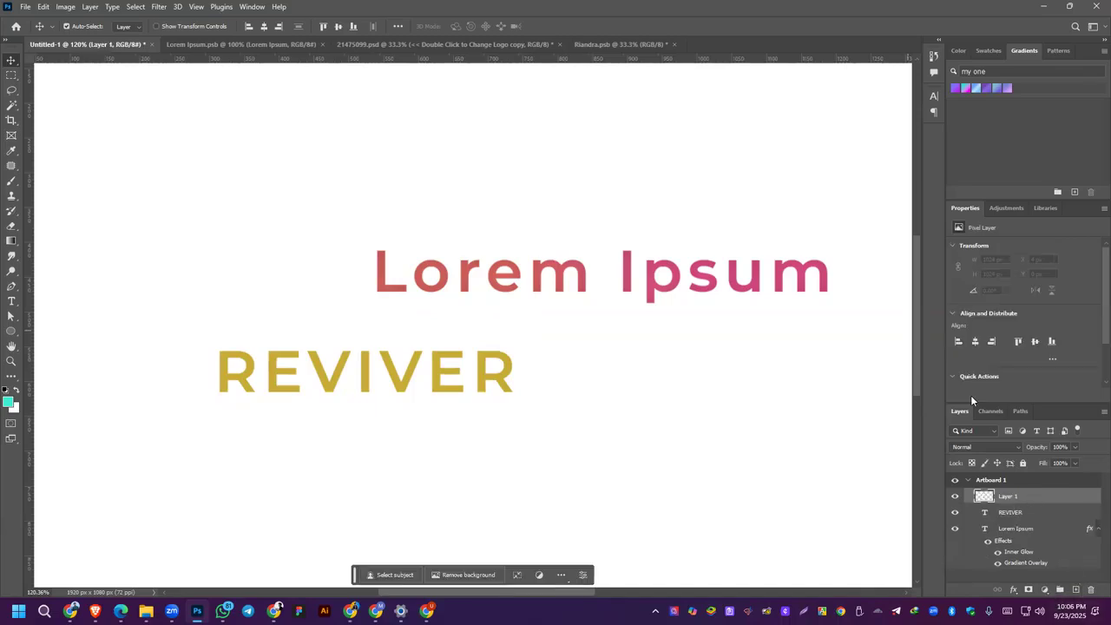
{"action": "left_click", "coordinate": [343, 391]}
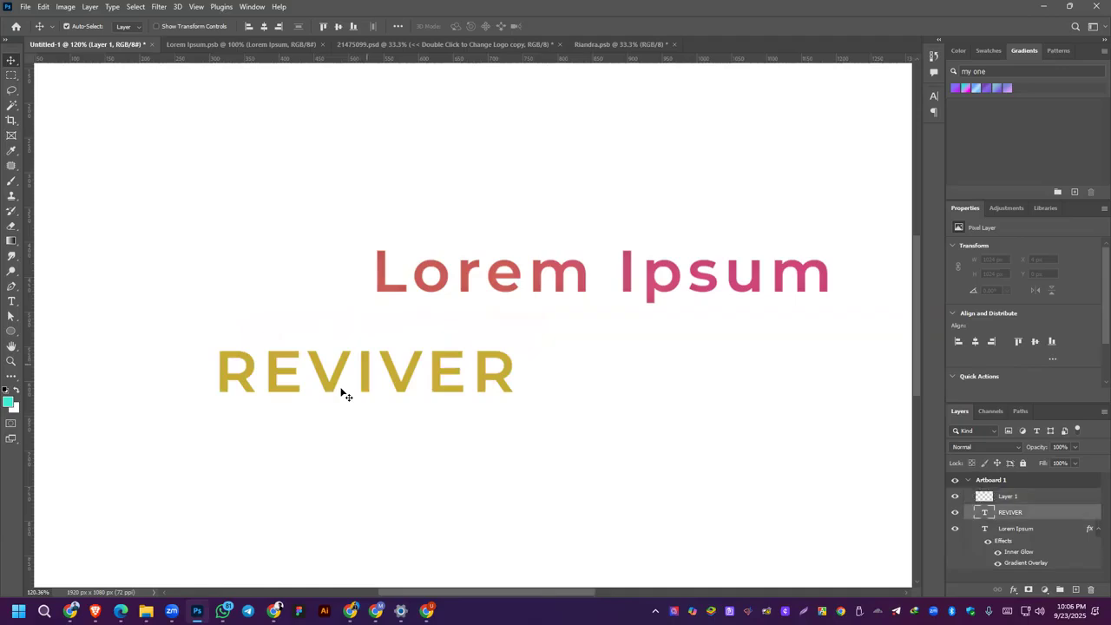
{"action": "left_click", "coordinate": [880, 492]}
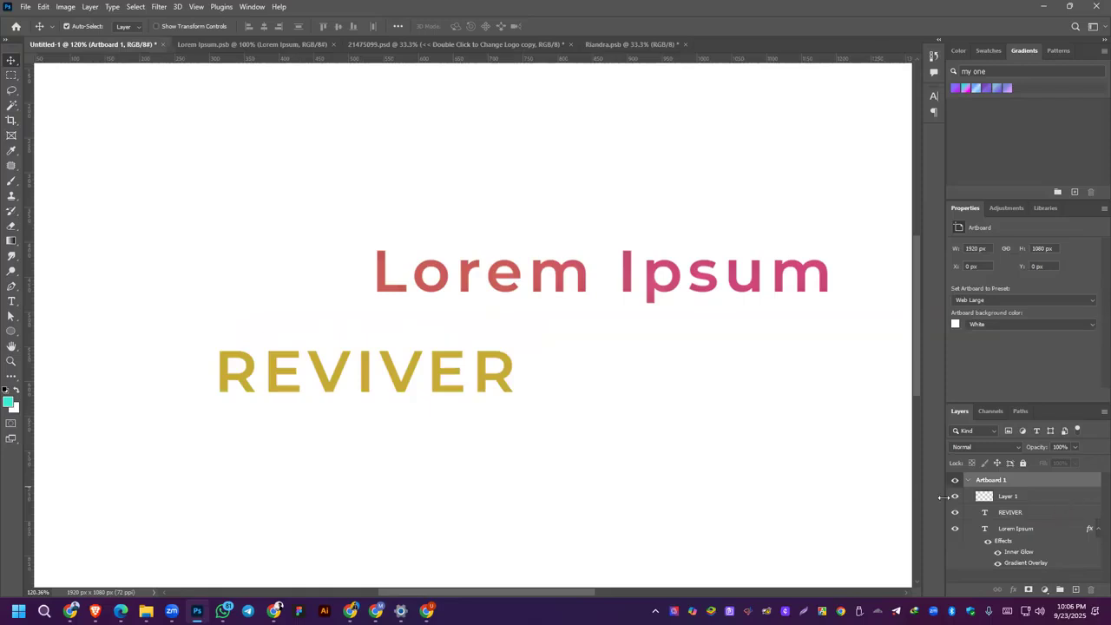
Step: Delete the REVIVER text layer from the artboard
{"action": "left_click", "coordinate": [1021, 513]}
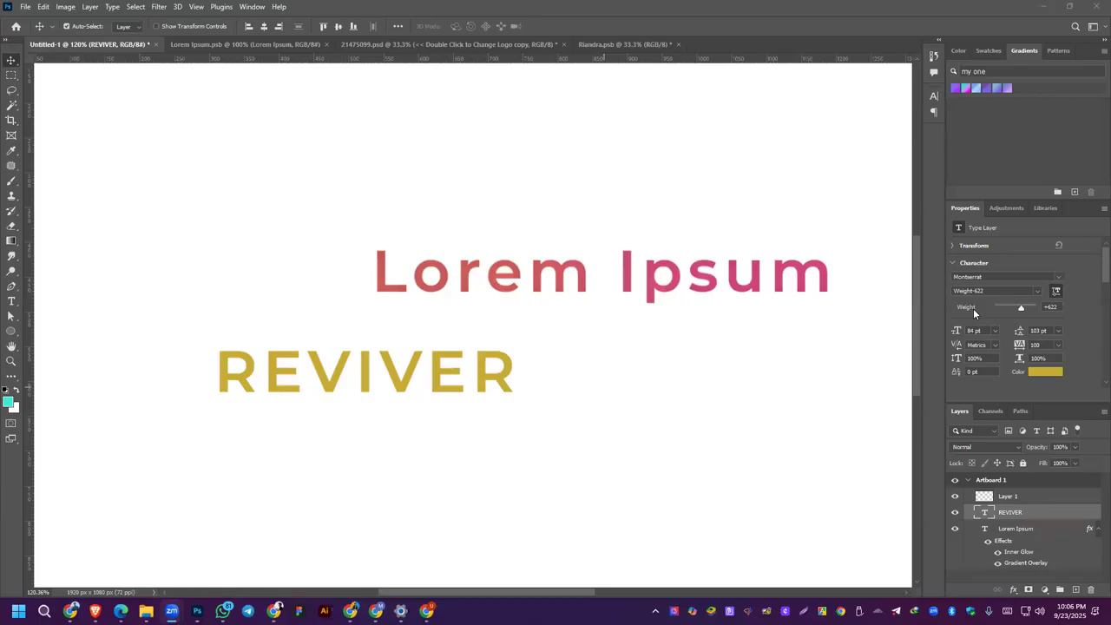
{"action": "left_click", "coordinate": [1043, 511]}
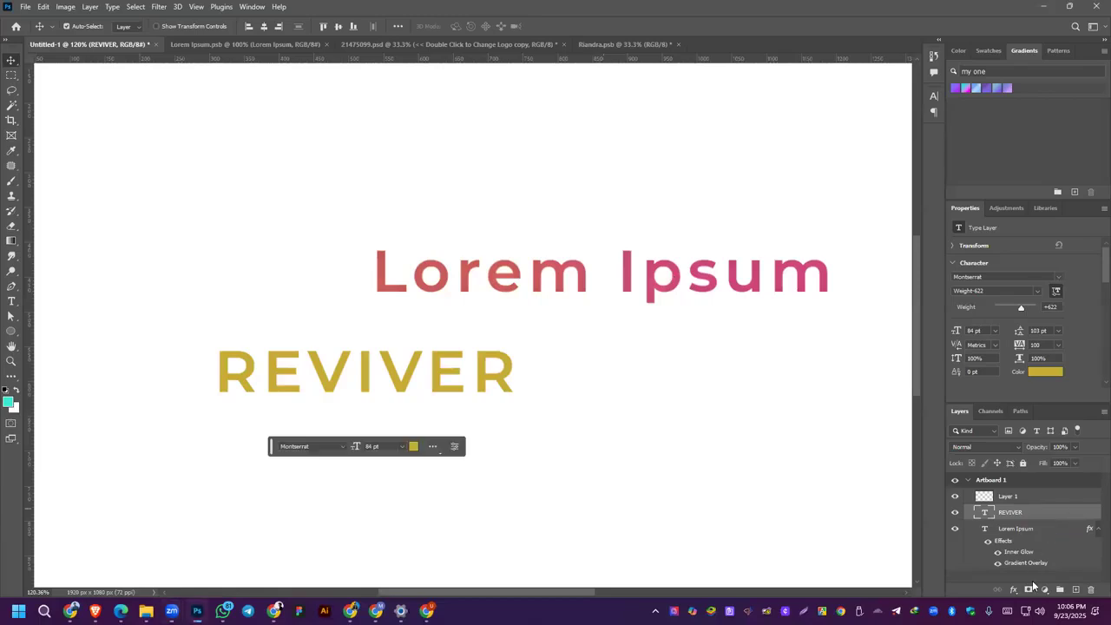
{"action": "key", "text": "Delete"}
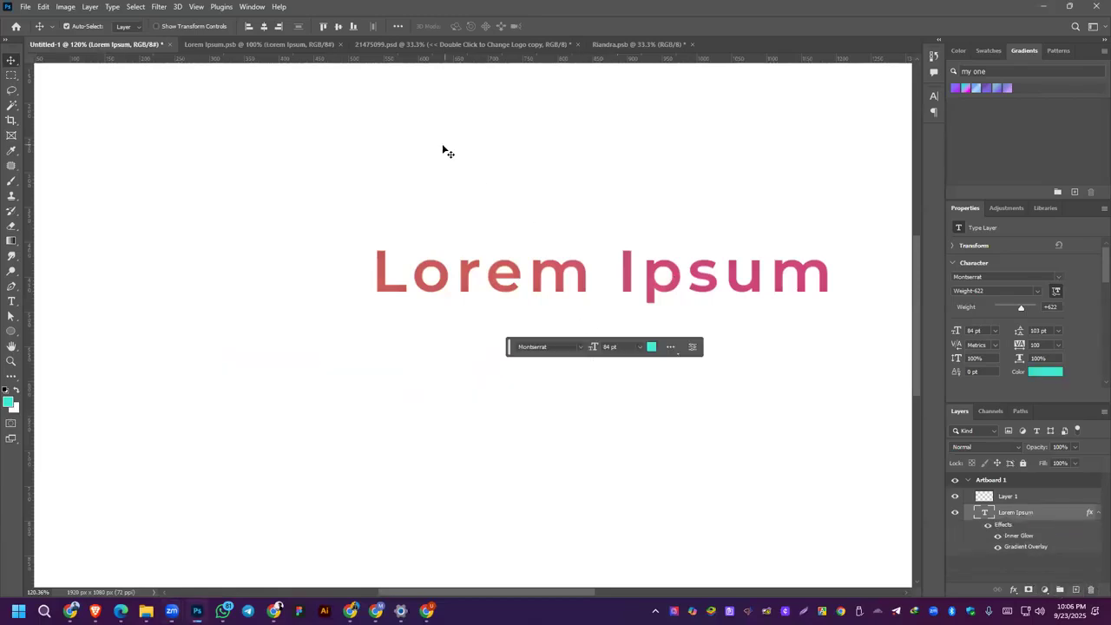
Step: Reopen the grocery storefront JPG and unlock its background layer
{"action": "left_click", "coordinate": [26, 7]}
{"action": "left_click", "coordinate": [37, 33]}
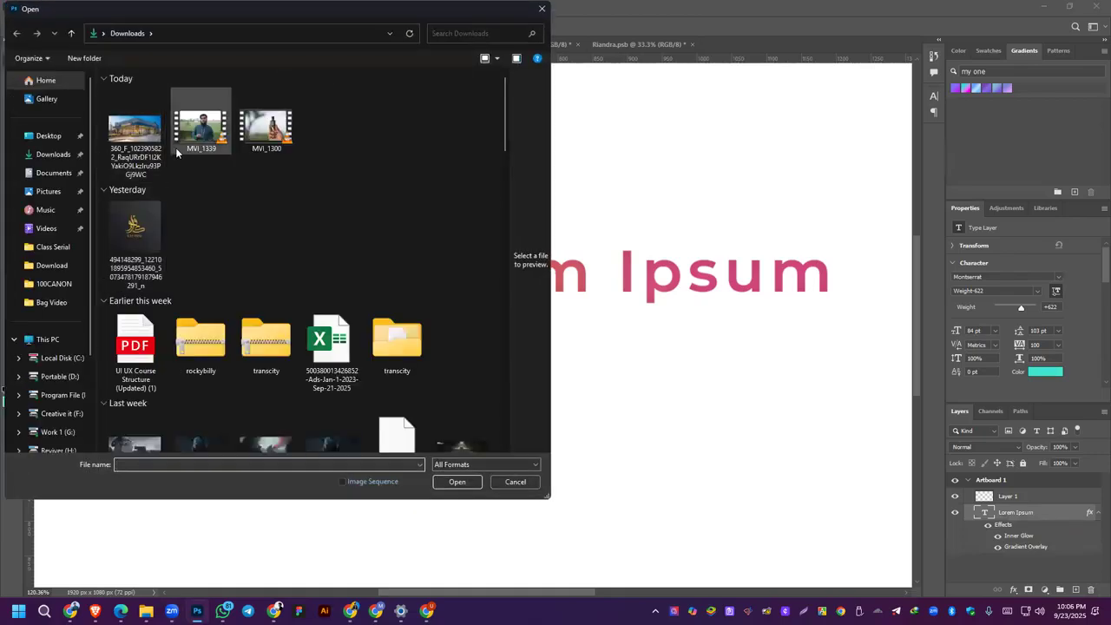
{"action": "left_click", "coordinate": [128, 139]}
{"action": "double_click", "coordinate": [129, 141]}
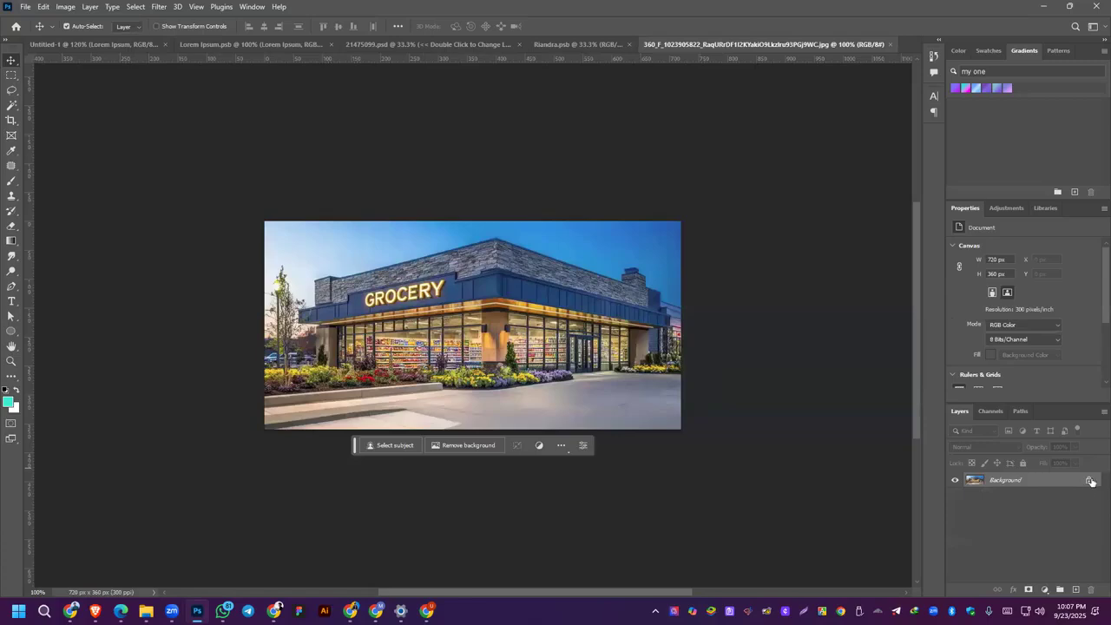
{"action": "left_click", "coordinate": [1090, 482]}
Step: Create a four-corner perspective plane over the right-hand stone wall of the grocery store in Vanishing Point
{"action": "left_click", "coordinate": [162, 8]}
{"action": "left_click", "coordinate": [185, 127]}
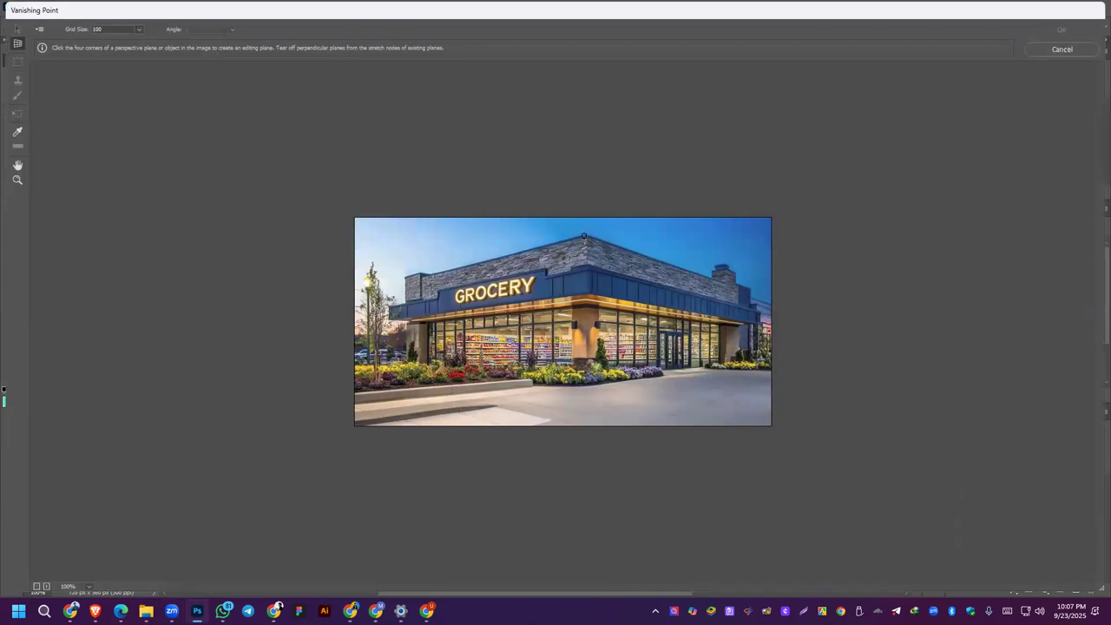
{"action": "left_click", "coordinate": [586, 235]}
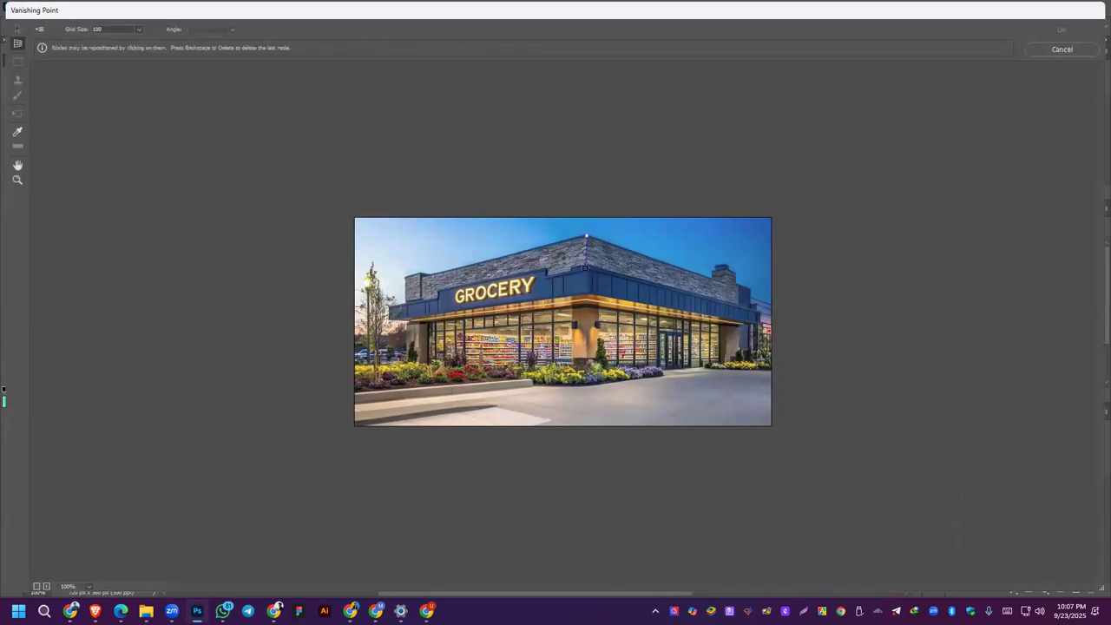
{"action": "left_click", "coordinate": [738, 305]}
{"action": "left_click", "coordinate": [740, 288]}
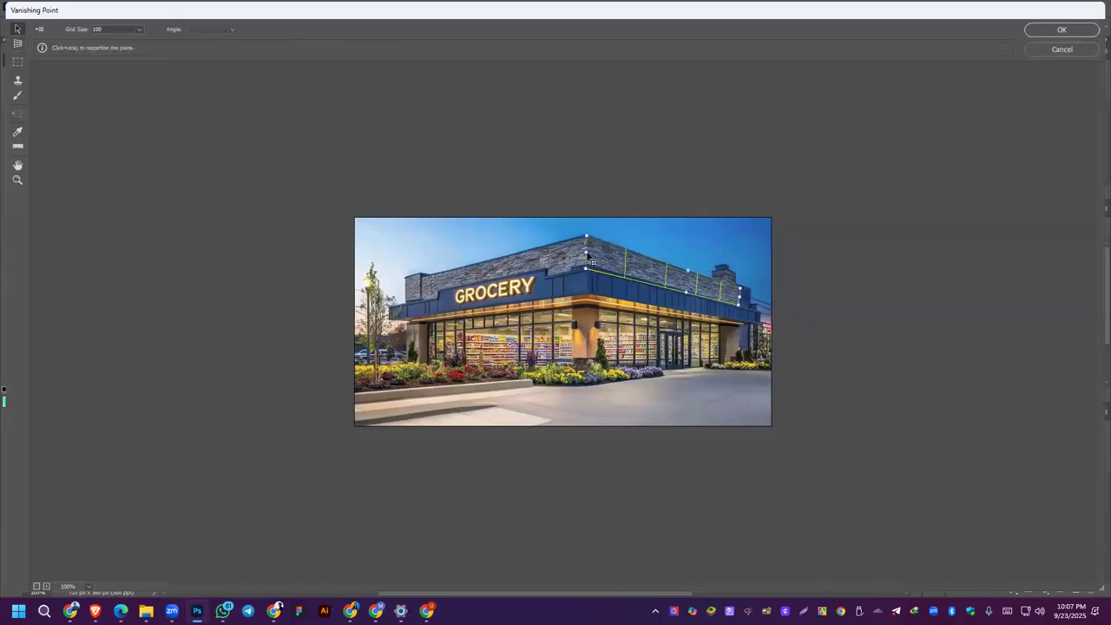
Step: Tear off a perpendicular plane from the right wall plane's corner edge and extend it leftward past the left wall
{"action": "mouse_move", "coordinate": [585, 252]}
{"action": "left_mouse_down"}
{"action": "mouse_move", "coordinate": [287, 246]}
{"action": "mouse_move", "coordinate": [586, 260]}
{"action": "left_mouse_up"}
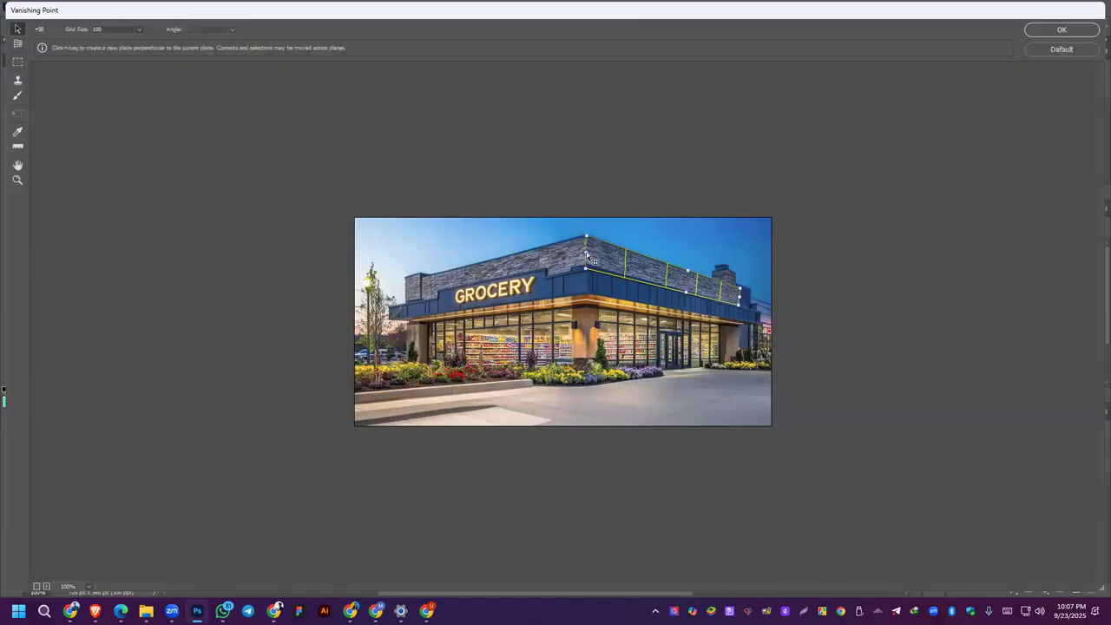
{"action": "left_click_drag", "start_coordinate": [590, 258], "coordinate": [388, 247]}
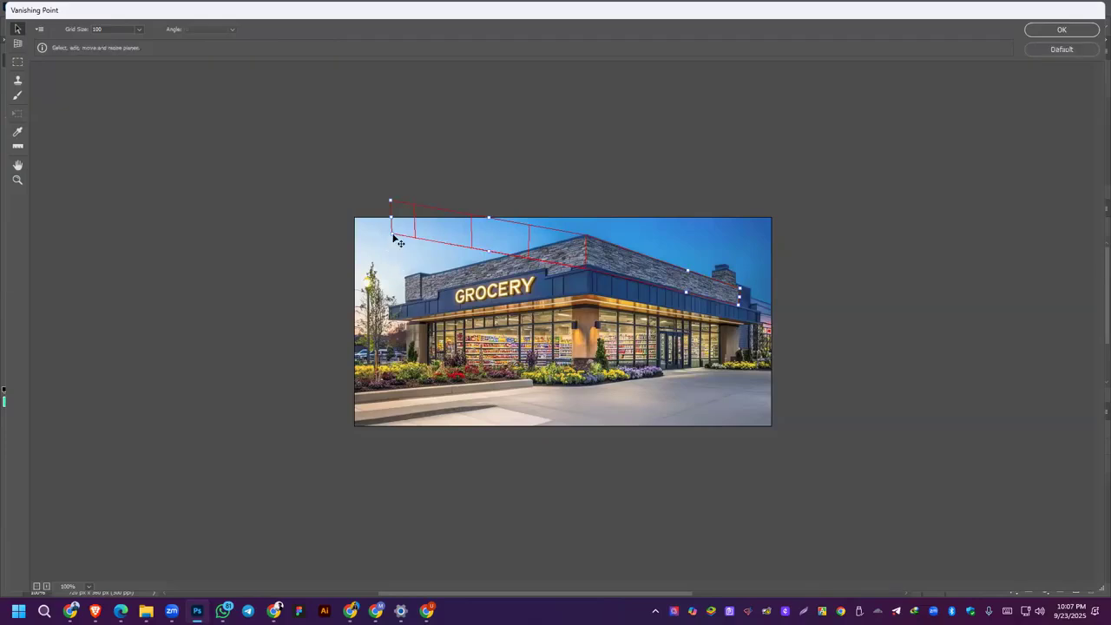
{"action": "left_click_drag", "start_coordinate": [392, 233], "coordinate": [397, 234]}
Step: Try to fit the left perpendicular plane to the store's wall by stretching and shrinking its lower edge
{"action": "mouse_move", "coordinate": [491, 254]}
{"action": "left_mouse_down"}
{"action": "mouse_move", "coordinate": [484, 283]}
{"action": "mouse_move", "coordinate": [488, 252]}
{"action": "mouse_move", "coordinate": [489, 271]}
{"action": "left_mouse_up"}
{"action": "left_click", "coordinate": [394, 256]}
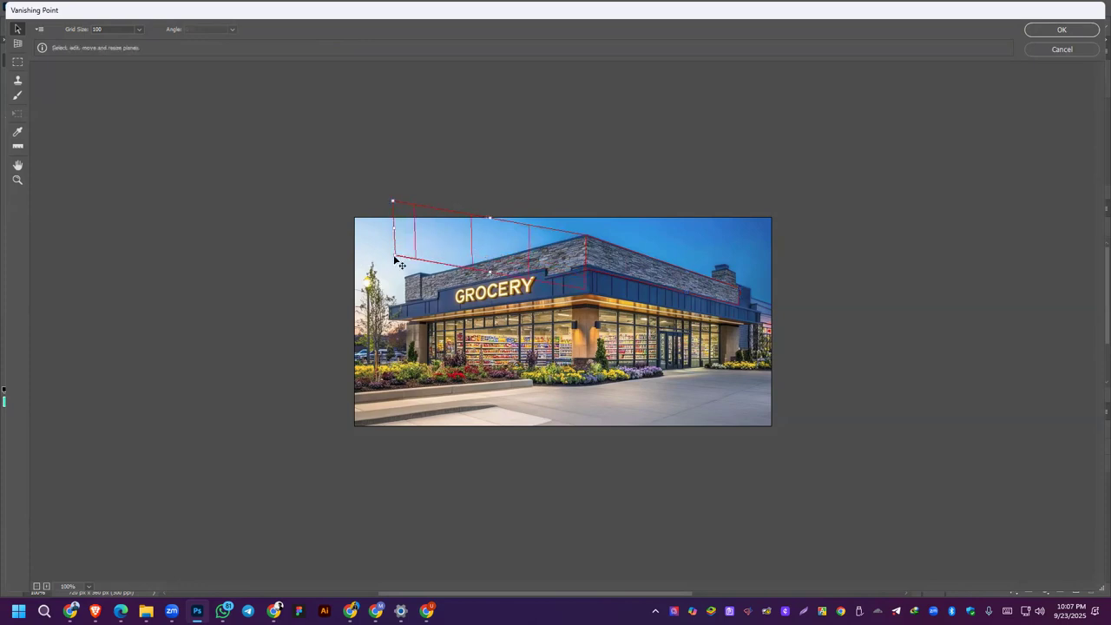
{"action": "key", "text": "ctrl"}
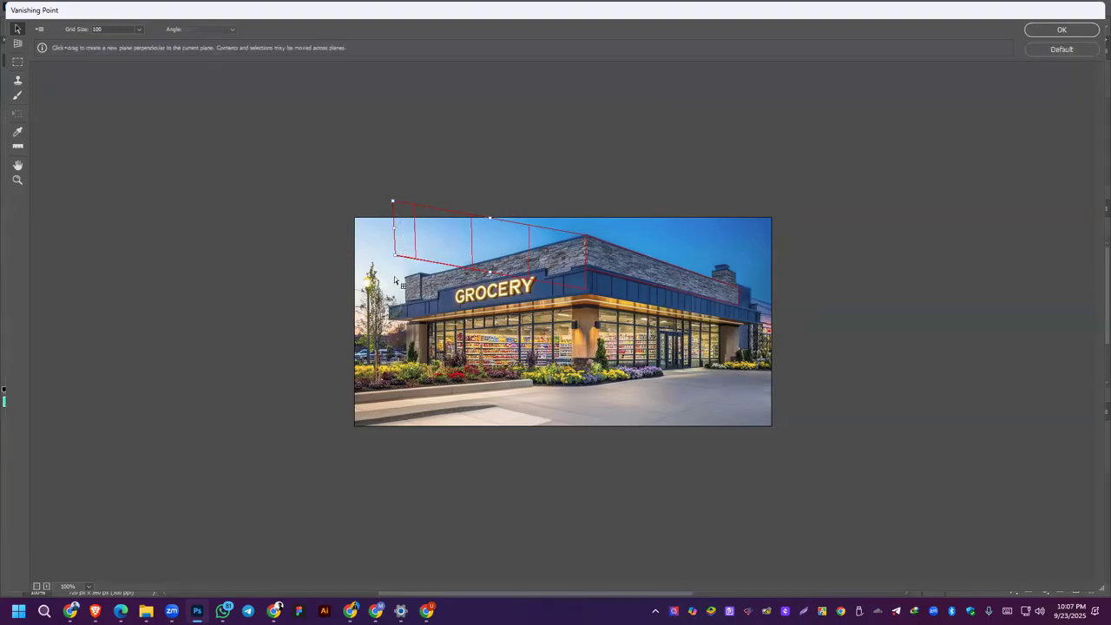
{"action": "key", "text": "ctrl"}
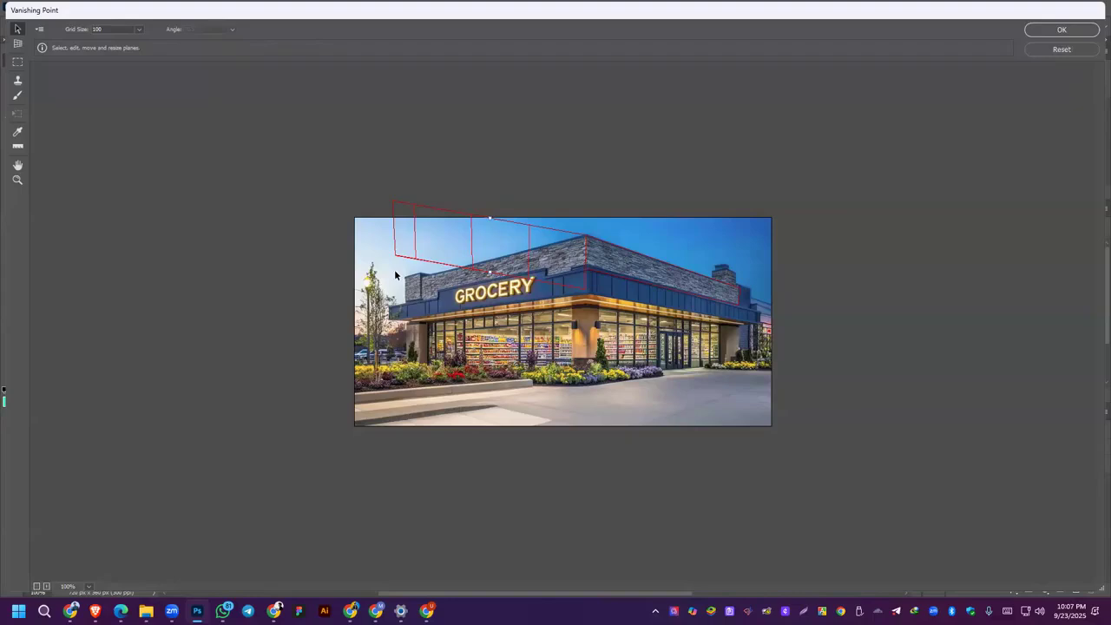
{"action": "left_click_drag", "start_coordinate": [490, 273], "coordinate": [490, 255]}
{"action": "left_click", "coordinate": [17, 44]}
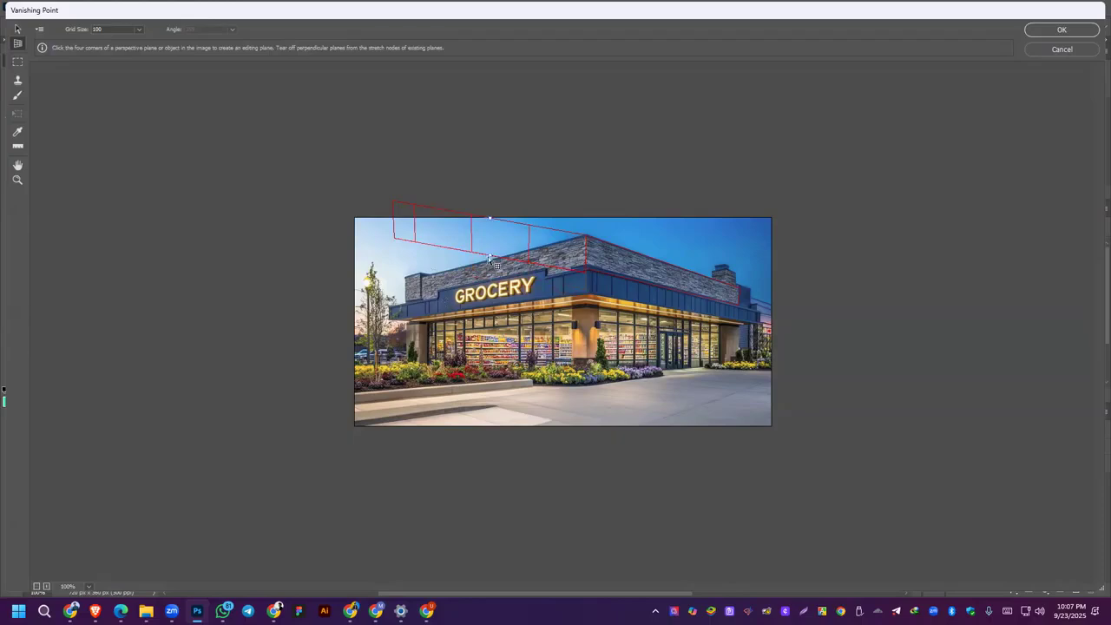
Step: Reset Vanishing Point to remove the perspective planes drawn over the grocery store
{"action": "key", "text": "v"}
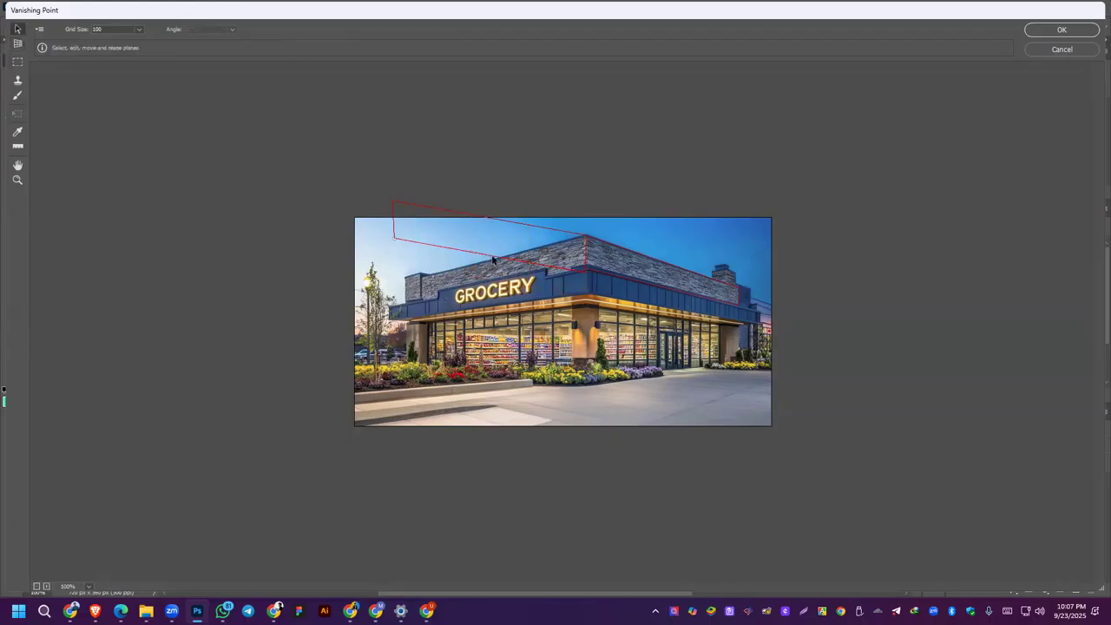
{"action": "left_click", "coordinate": [491, 257]}
{"action": "key", "text": "alt"}
{"action": "left_click", "coordinate": [1069, 52], "text": "alt"}
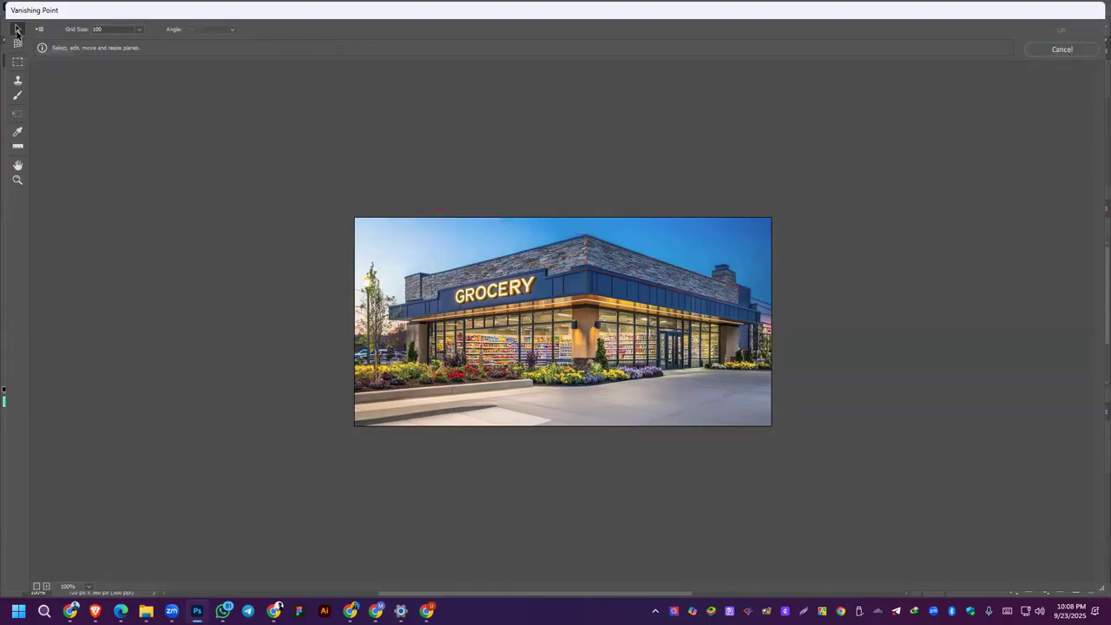
Step: Create a four-corner perspective plane over the stone band of the store's right-hand wall
{"action": "left_click", "coordinate": [17, 42]}
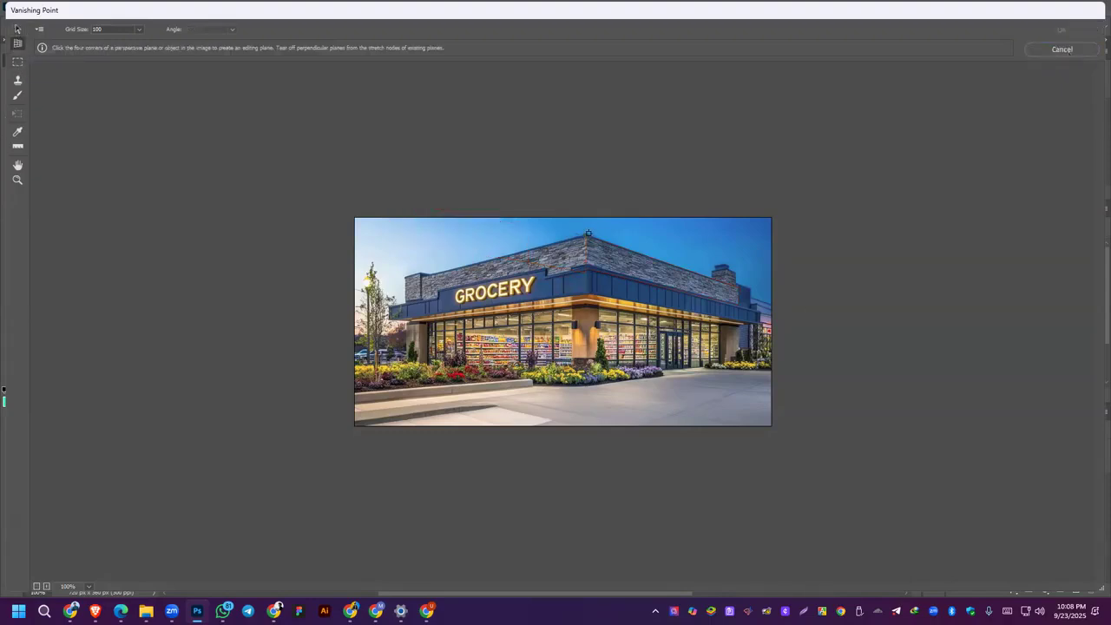
{"action": "left_click", "coordinate": [586, 234]}
{"action": "left_click", "coordinate": [586, 270]}
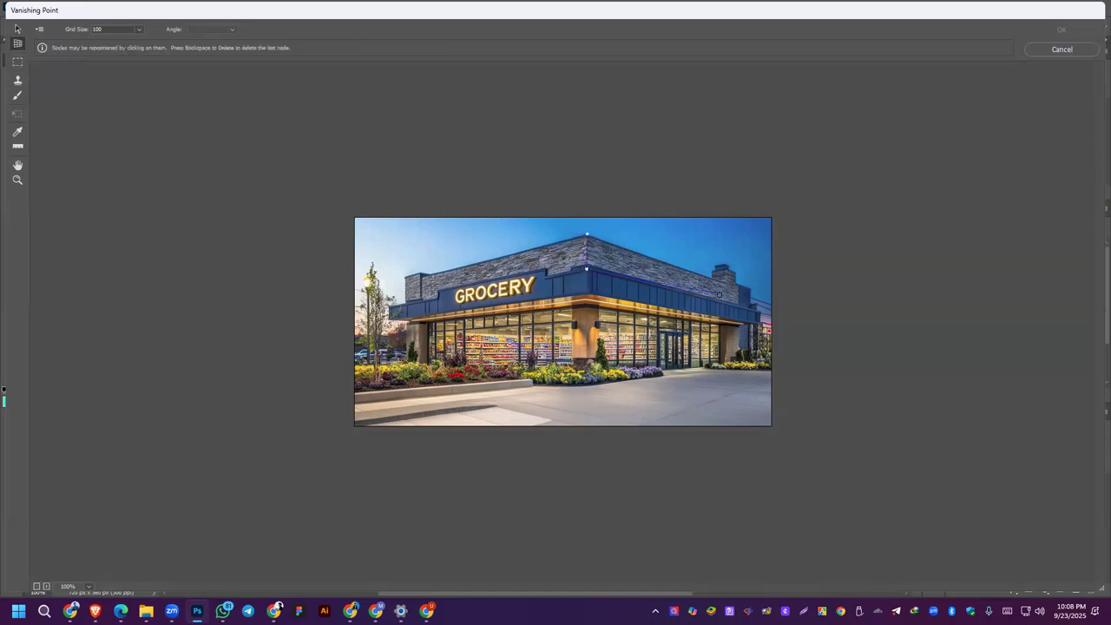
{"action": "left_click", "coordinate": [737, 304]}
{"action": "left_click", "coordinate": [736, 287]}
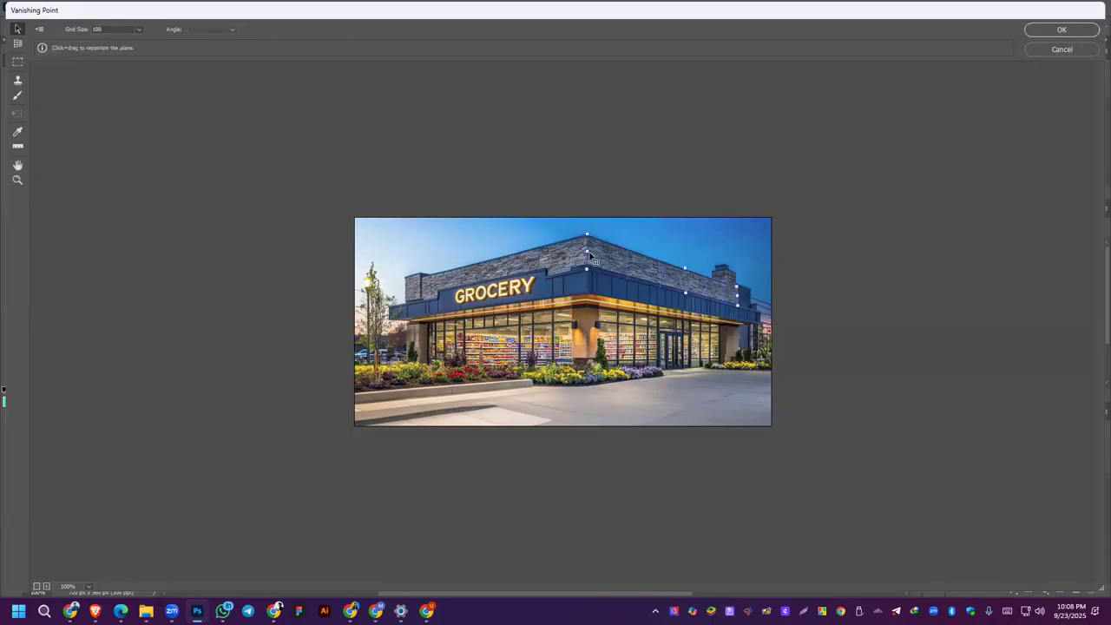
Step: Try to tear off a perpendicular plane over the store's left wall, and leave Vanishing Point without applying it
{"action": "left_click_drag", "start_coordinate": [589, 255], "coordinate": [223, 315]}
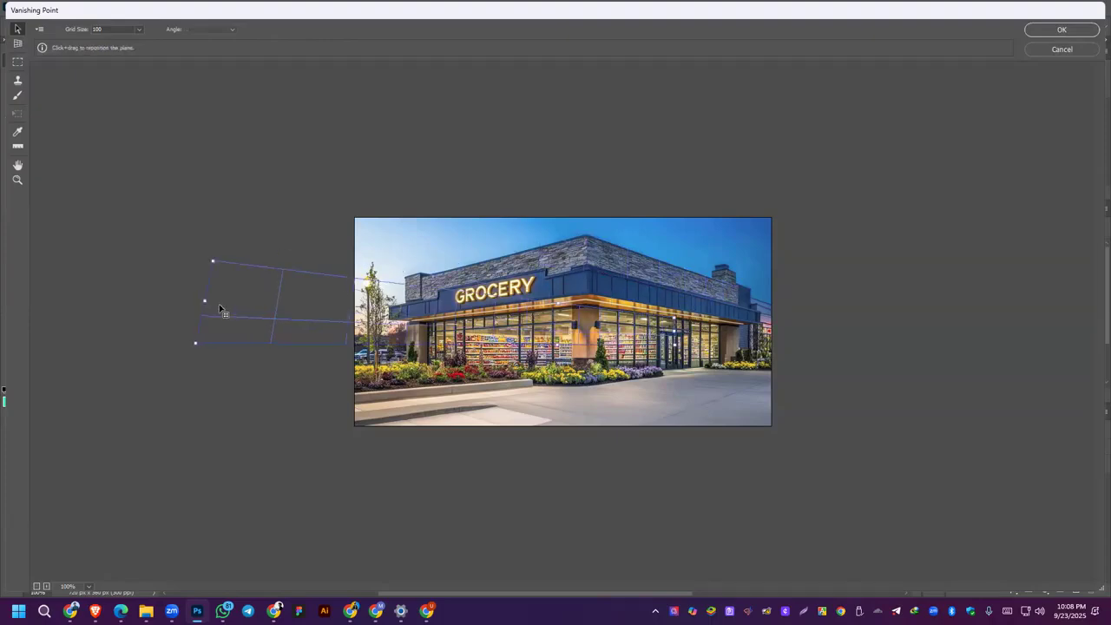
{"action": "key", "text": "ctrl+z"}
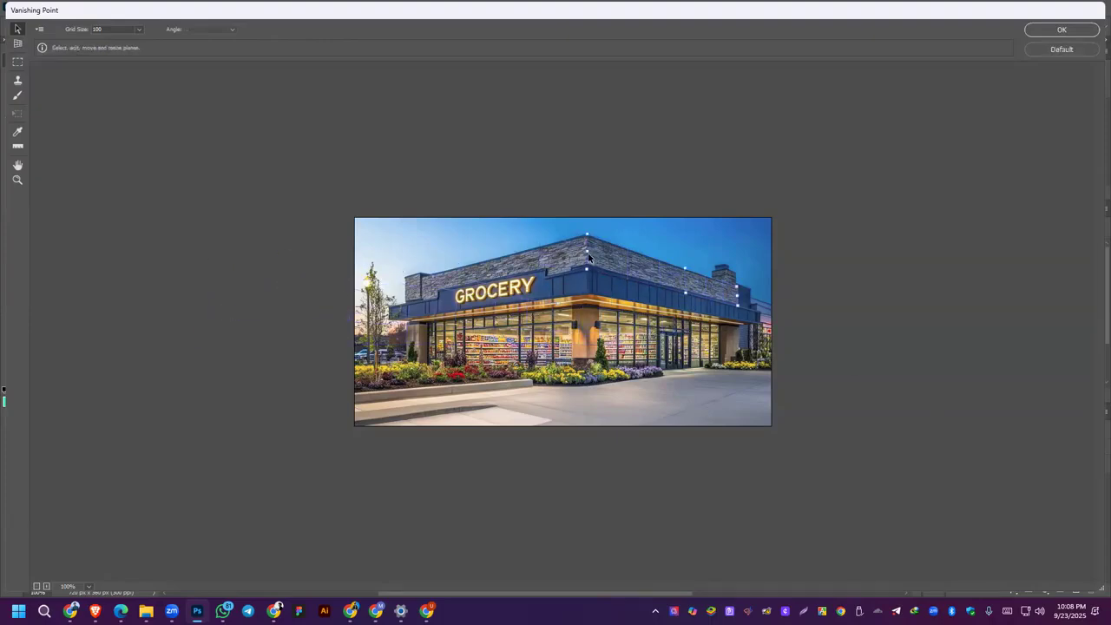
{"action": "left_click_drag", "start_coordinate": [588, 252], "coordinate": [543, 275]}
{"action": "left_click", "coordinate": [506, 301]}
{"action": "mouse_move", "coordinate": [563, 259]}
{"action": "left_mouse_down"}
{"action": "mouse_move", "coordinate": [518, 251]}
{"action": "mouse_move", "coordinate": [554, 247]}
{"action": "left_mouse_up"}
{"action": "left_click", "coordinate": [140, 30]}
{"action": "left_click_drag", "start_coordinate": [87, 48], "coordinate": [140, 45]}
{"action": "left_click", "coordinate": [516, 288]}
{"action": "left_click", "coordinate": [1061, 50]}
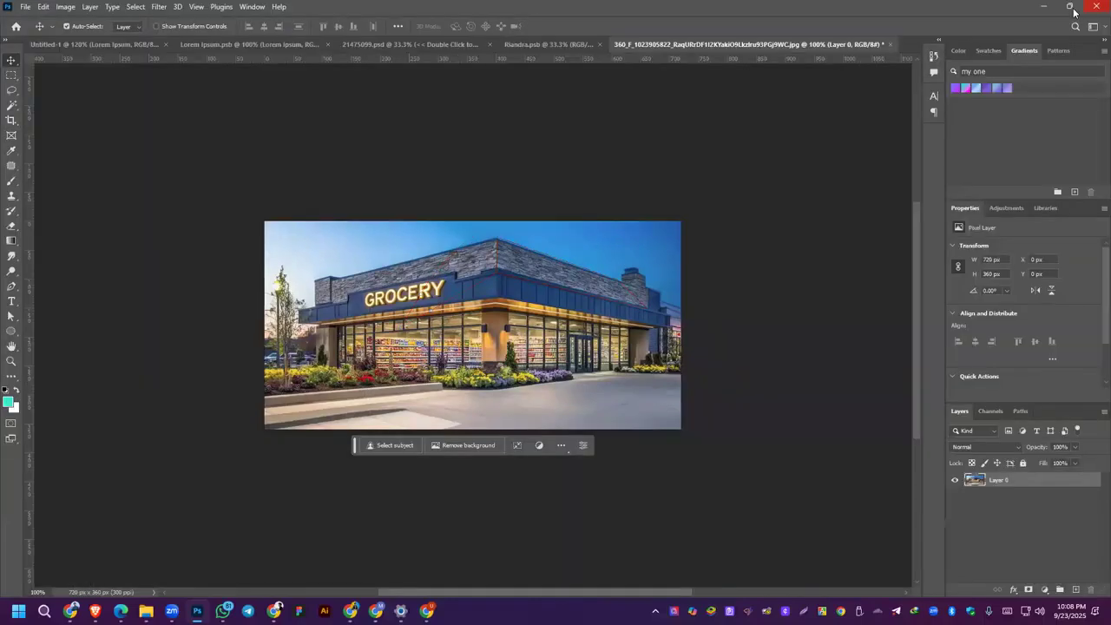
Step: Close the grocery storefront JPG and the Untitled-1 document without saving either one
{"action": "left_click", "coordinate": [889, 44]}
{"action": "left_click", "coordinate": [555, 236]}
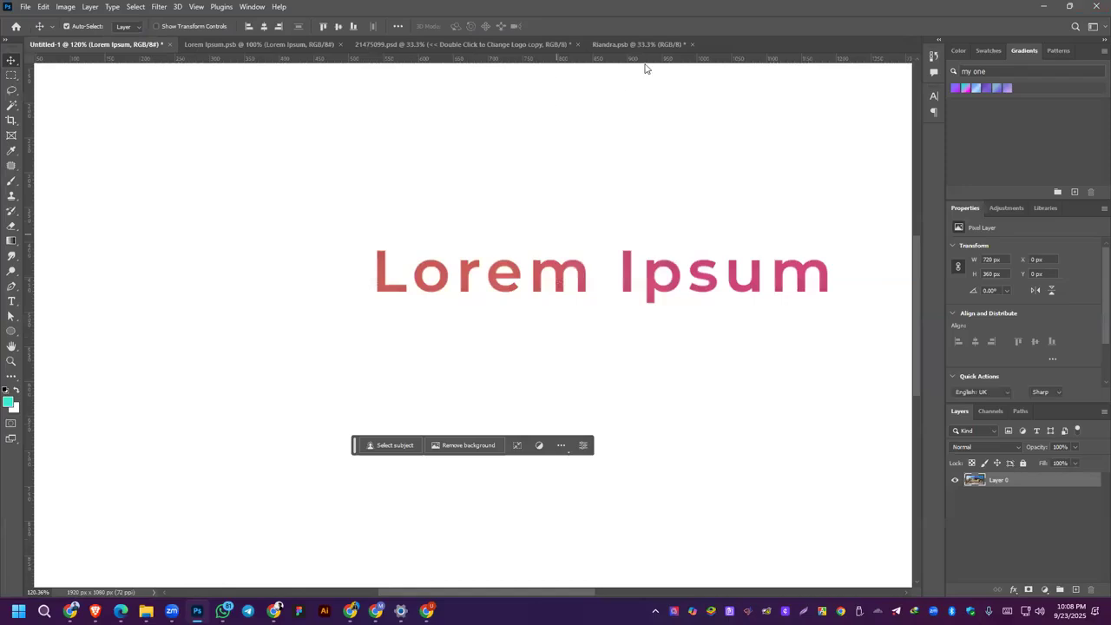
{"action": "left_click", "coordinate": [170, 45]}
{"action": "left_click", "coordinate": [550, 226]}
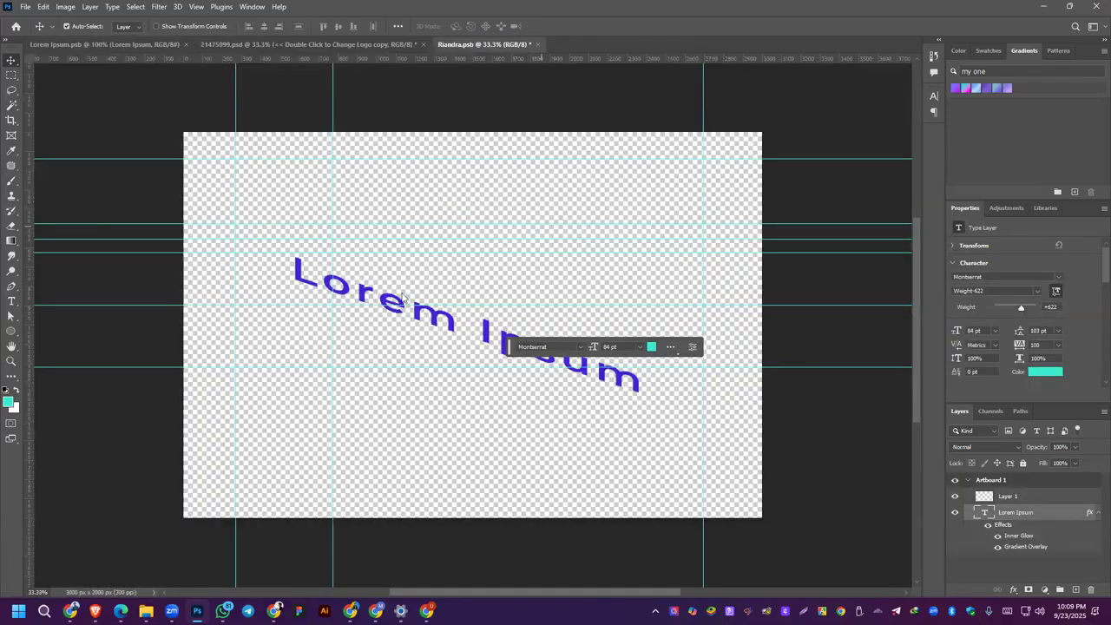
Step: Add a turquoise Lorem Ipsum text in Montserrat at 84 pt above the sign in the 21475099.psd mockup
{"action": "left_click", "coordinate": [114, 48]}
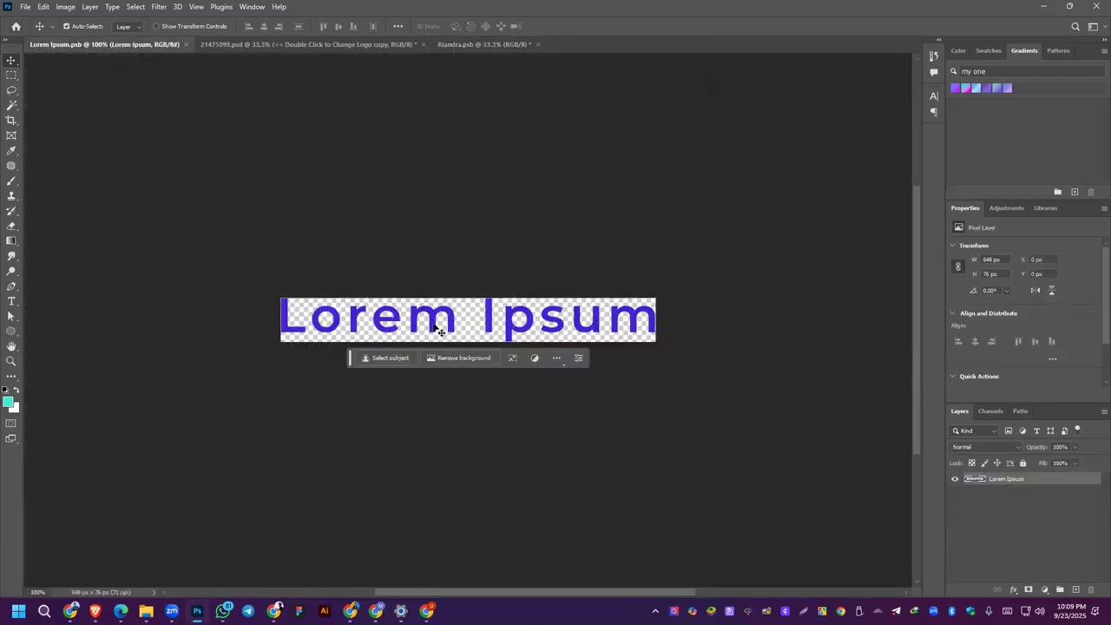
{"action": "left_click", "coordinate": [1000, 493]}
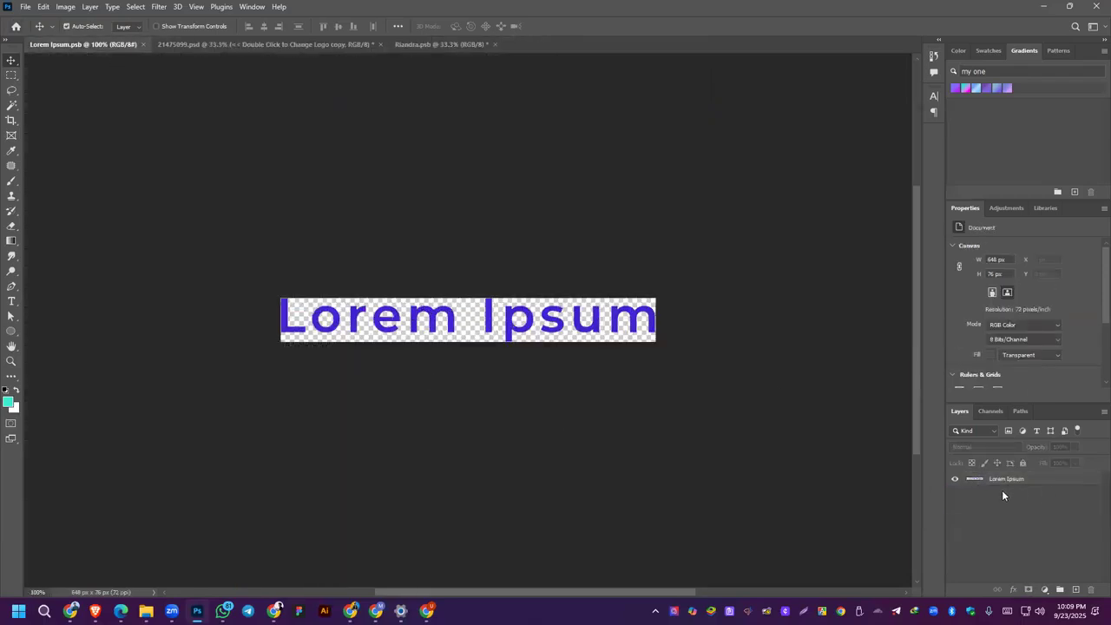
{"action": "left_click", "coordinate": [243, 43]}
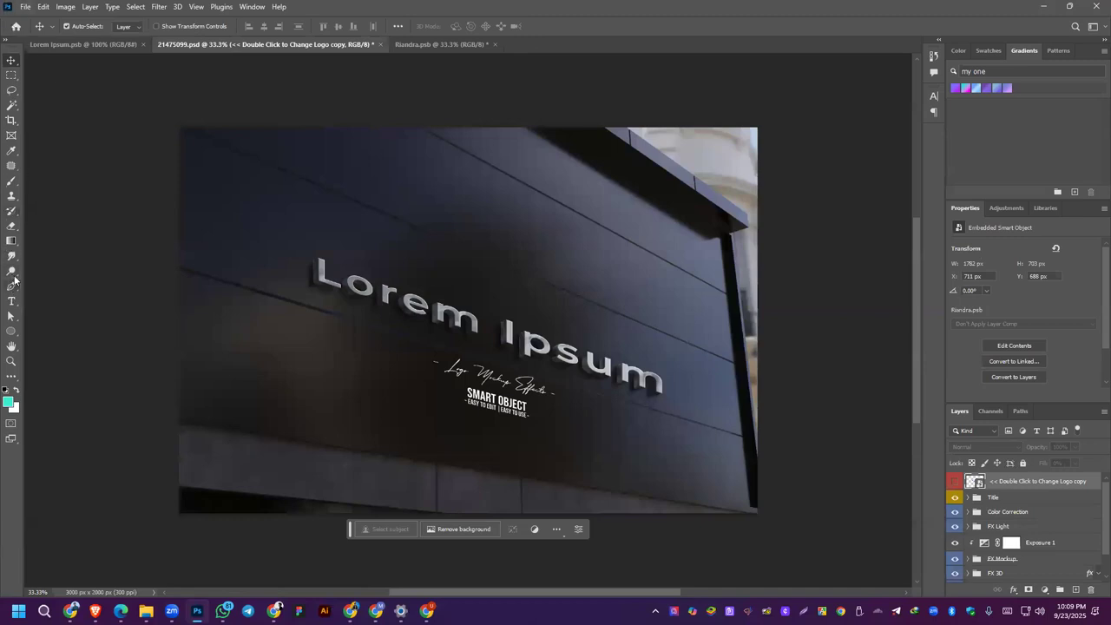
{"action": "left_click", "coordinate": [12, 301]}
{"action": "left_click", "coordinate": [397, 223]}
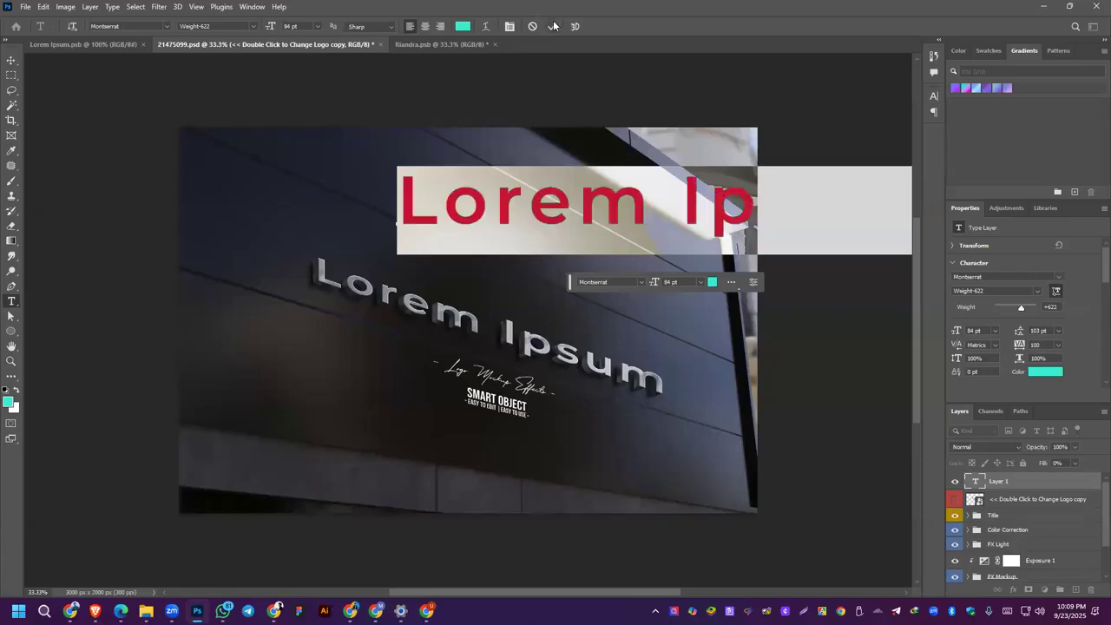
{"action": "left_click", "coordinate": [553, 26]}
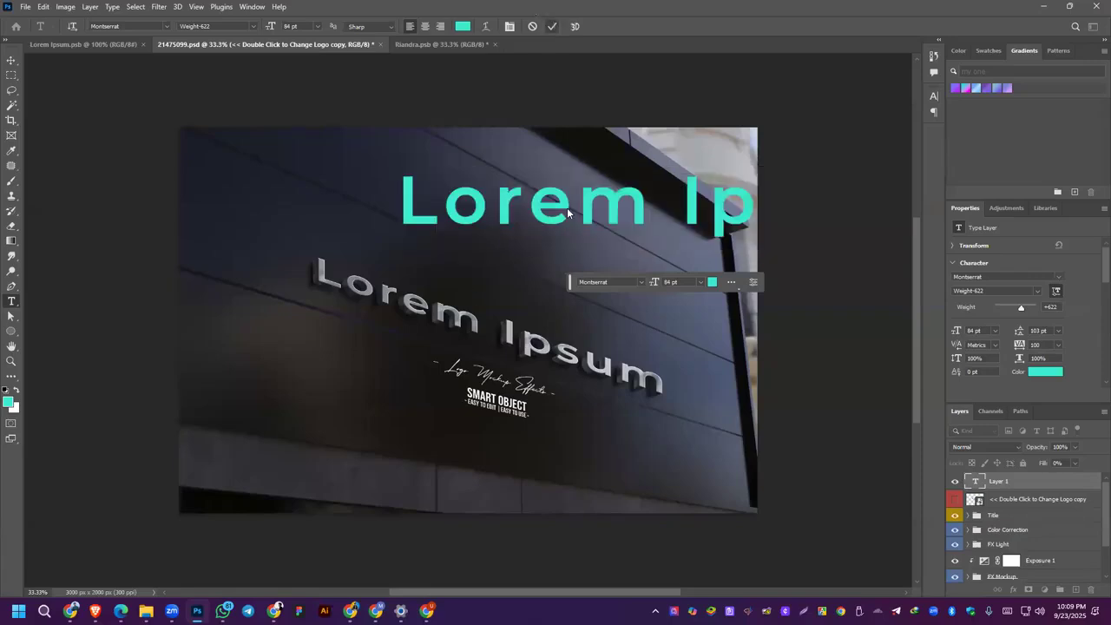
Step: Select the pixels of the new Lorem Ipsum text layer, copy them and clear the selection
{"action": "right_click", "coordinate": [974, 484]}
{"action": "left_click", "coordinate": [984, 283]}
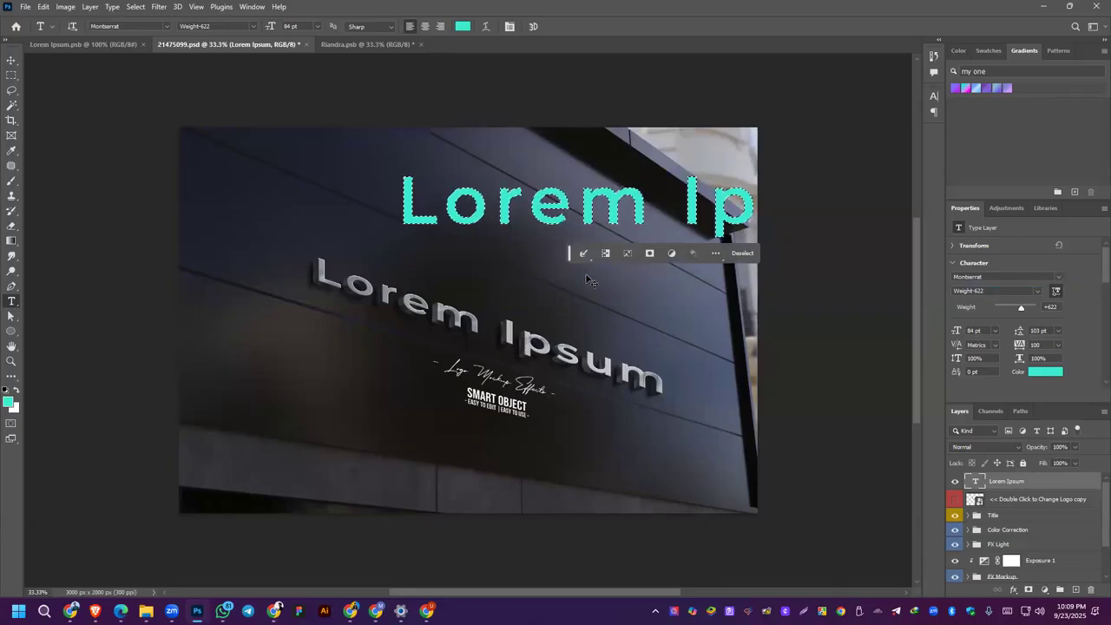
{"action": "key", "text": "ctrl+d"}
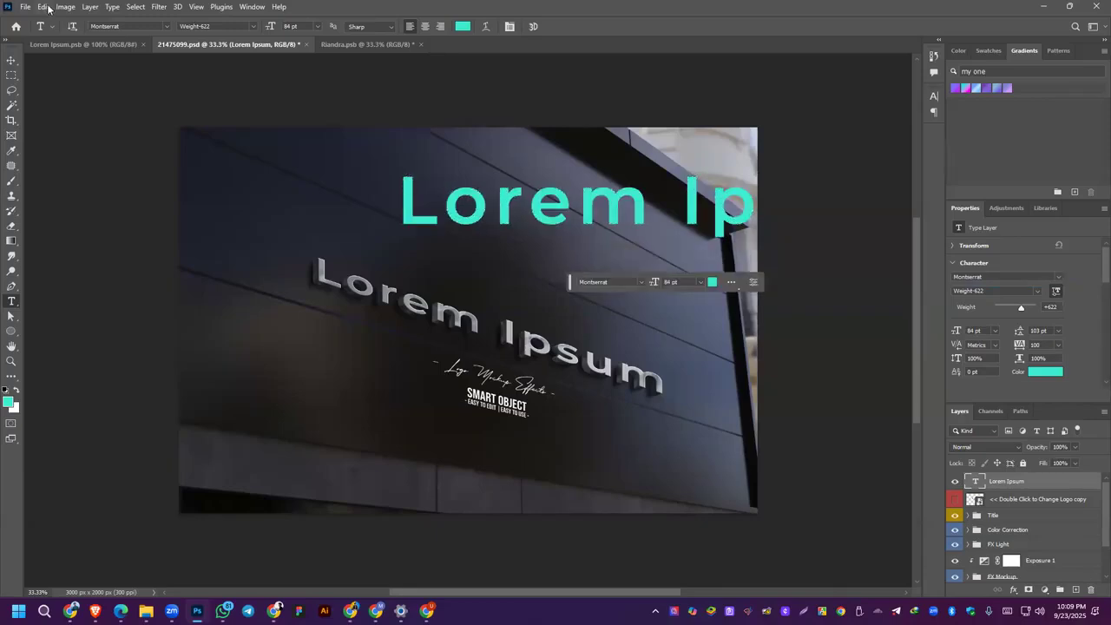
Step: Open Vanishing Point with the type rasterized, and create a four-corner plane around the Lorem Ipsum sign on the wall
{"action": "left_click", "coordinate": [159, 7]}
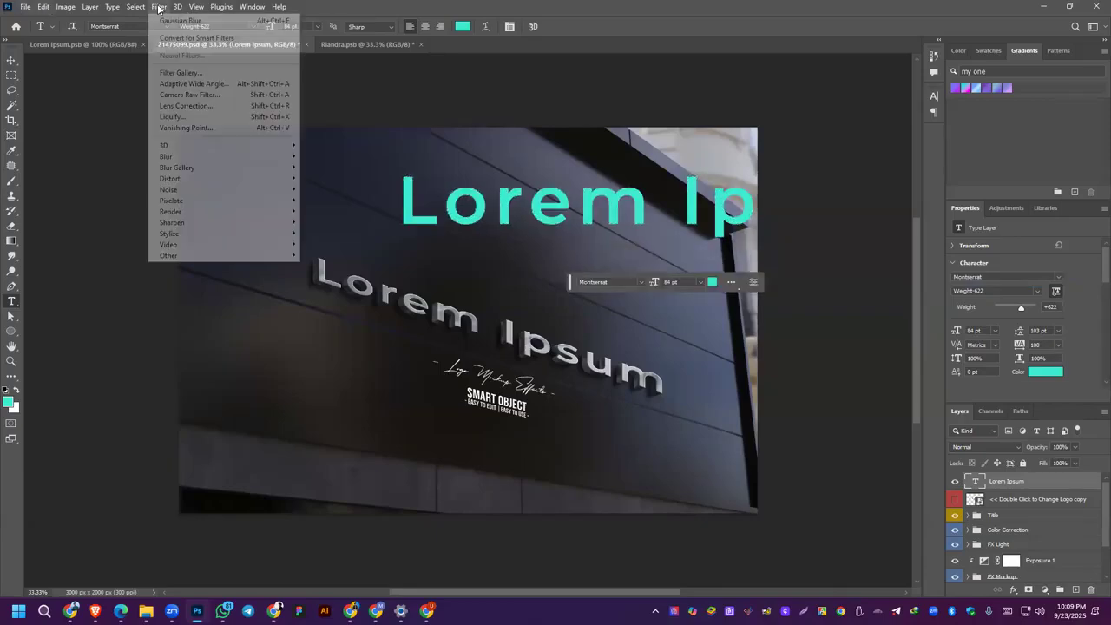
{"action": "left_click", "coordinate": [208, 127]}
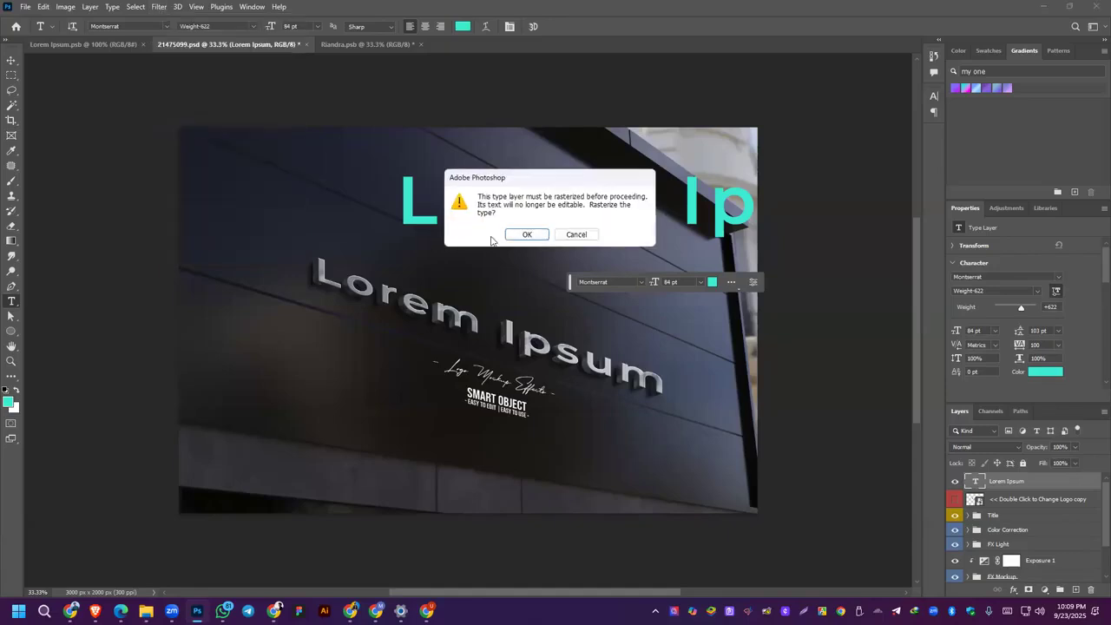
{"action": "left_click", "coordinate": [526, 235]}
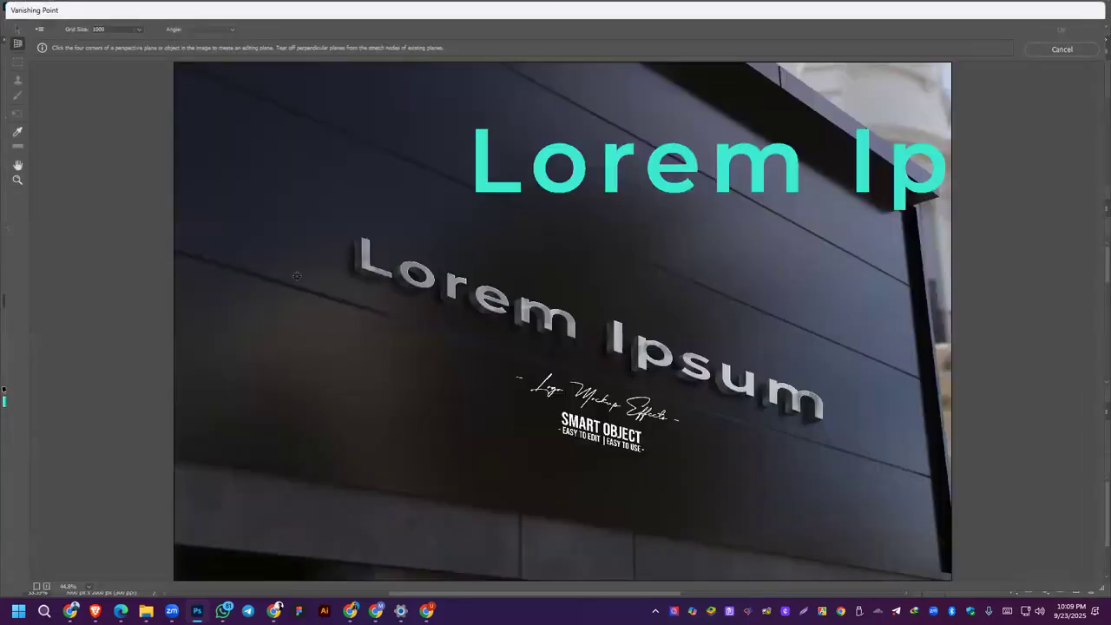
{"action": "left_click", "coordinate": [245, 189]}
{"action": "left_click", "coordinate": [874, 313]}
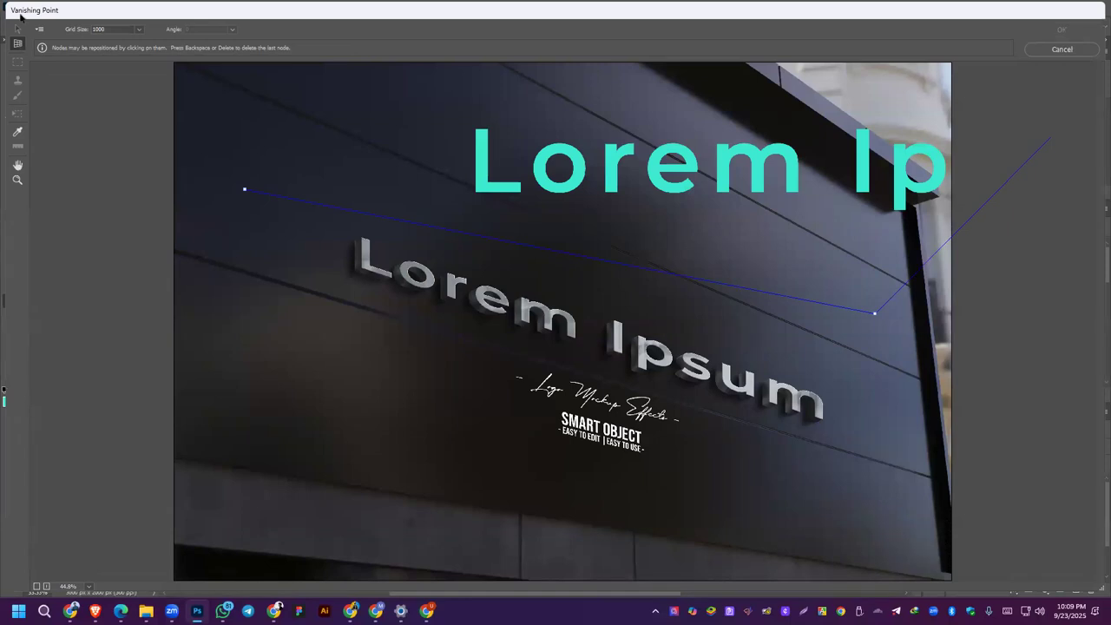
{"action": "left_click", "coordinate": [704, 509]}
{"action": "left_click", "coordinate": [160, 433]}
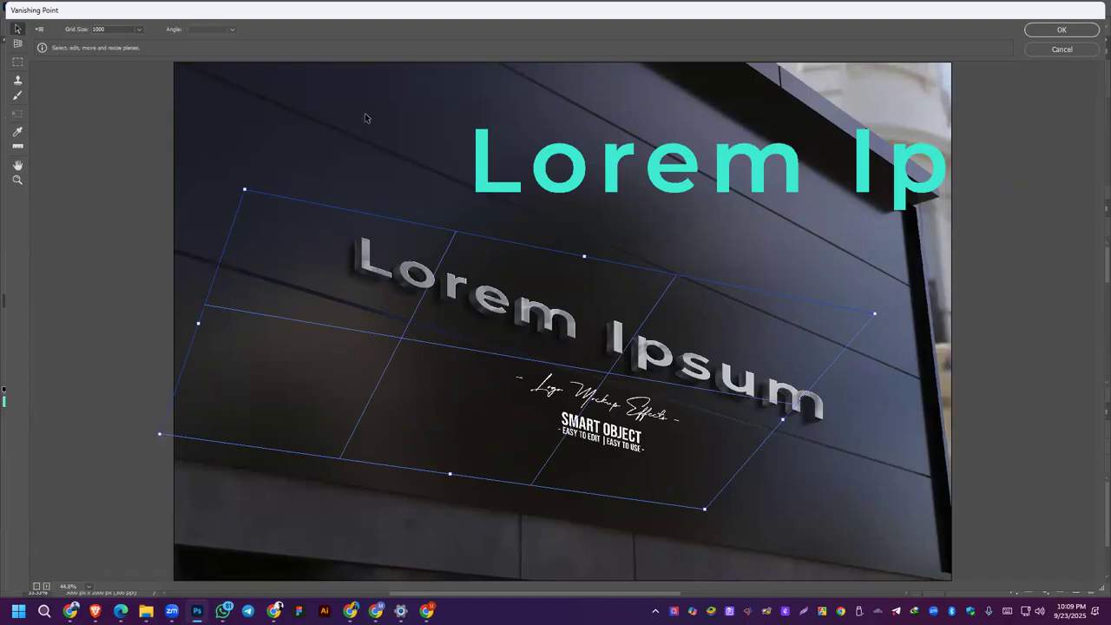
Step: Try placing the copied text on the perspective plane over the sign, and cancel Vanishing Point
{"action": "key", "text": "ctrl+v"}
{"action": "left_click_drag", "start_coordinate": [489, 107], "coordinate": [726, 404]}
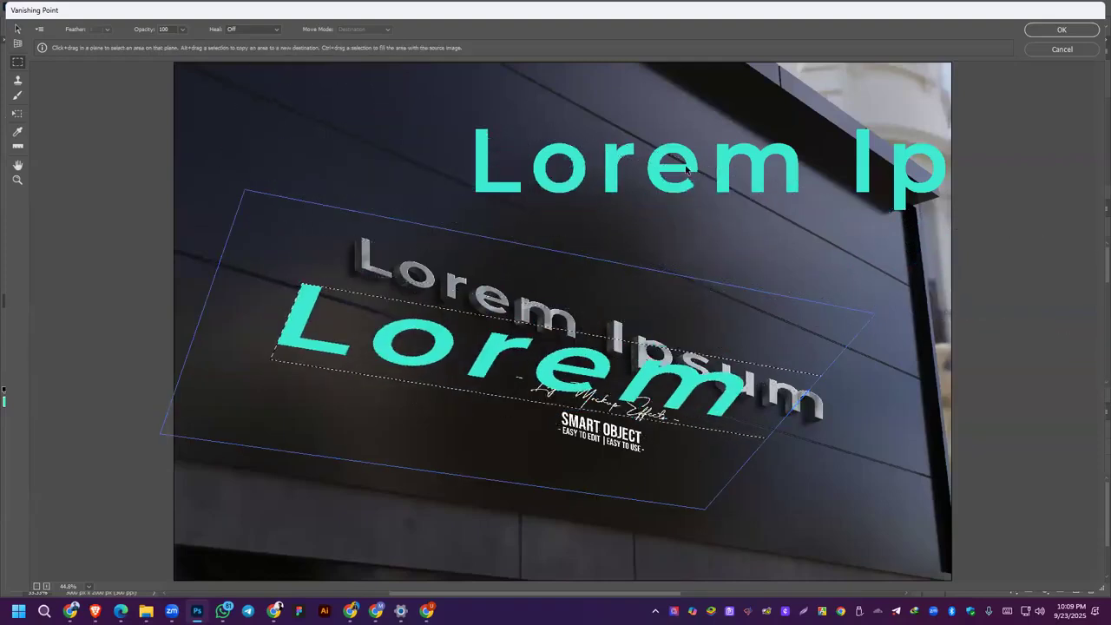
{"action": "mouse_move", "coordinate": [726, 400]}
{"action": "left_mouse_down"}
{"action": "mouse_move", "coordinate": [683, 340]}
{"action": "mouse_move", "coordinate": [733, 415]}
{"action": "left_mouse_up"}
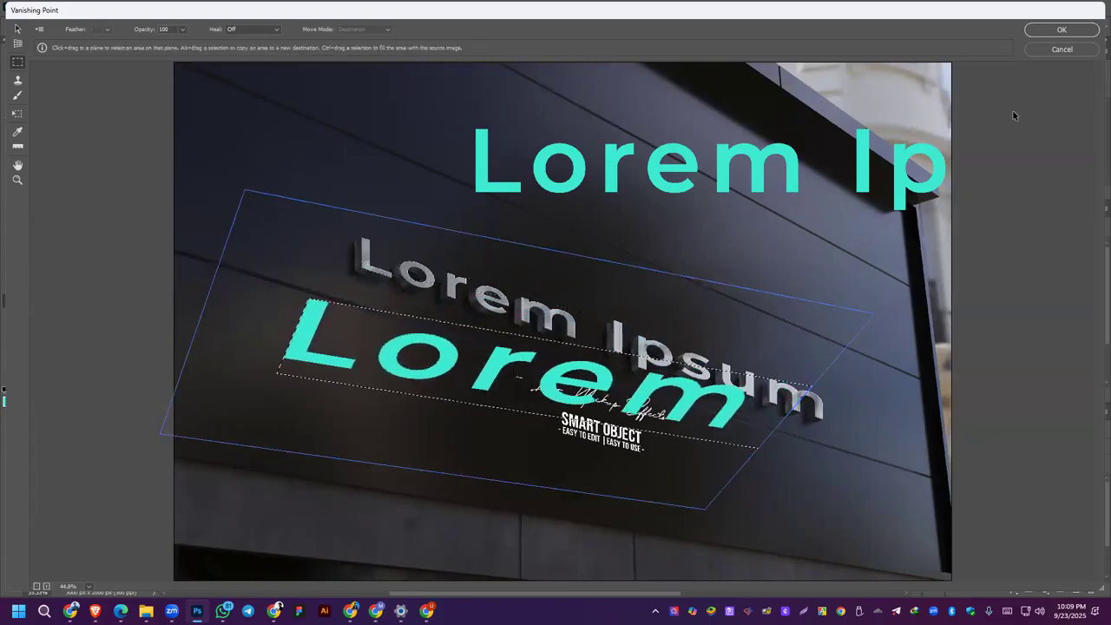
{"action": "left_click", "coordinate": [1071, 51]}
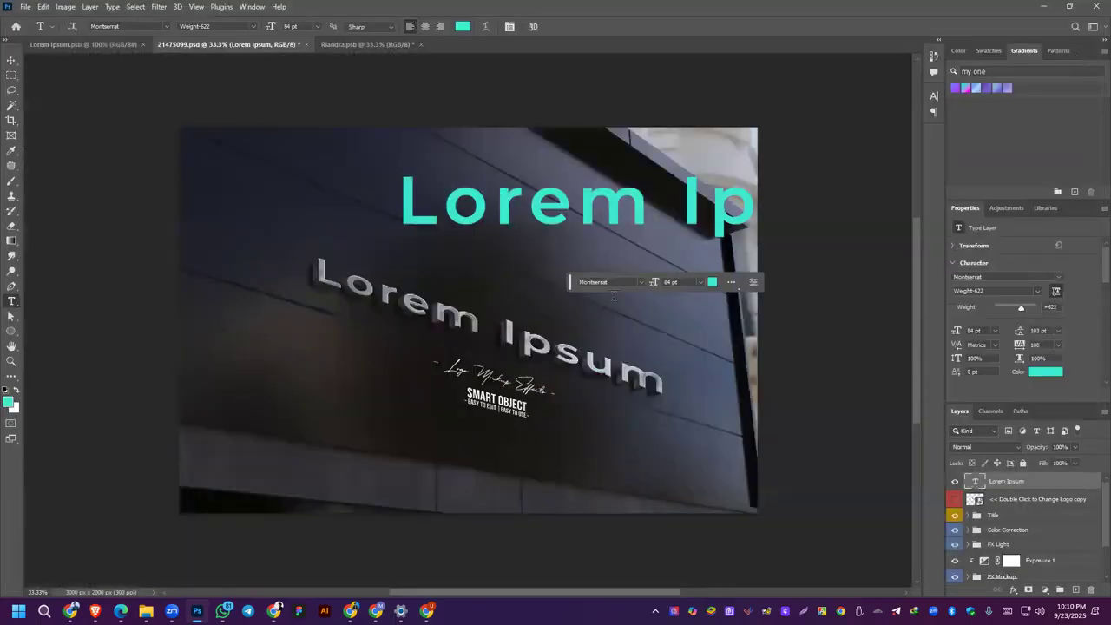
Step: Delete the turquoise Lorem Ipsum text layer from the mockup
{"action": "left_click", "coordinate": [6, 64]}
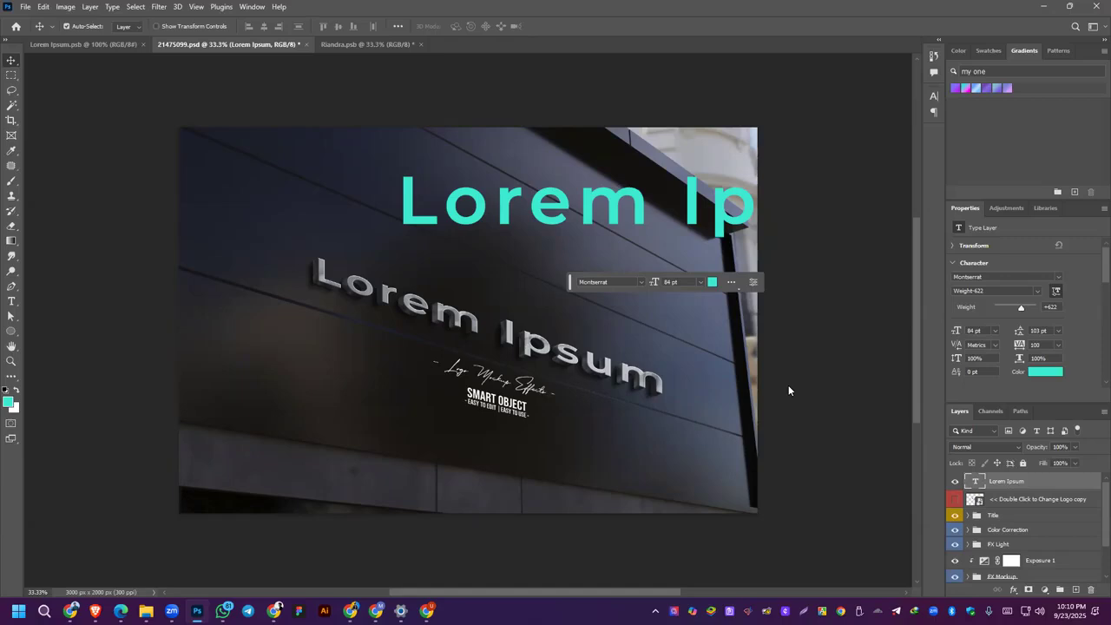
{"action": "left_click_drag", "start_coordinate": [637, 195], "coordinate": [432, 257]}
{"action": "key", "text": "Delete"}
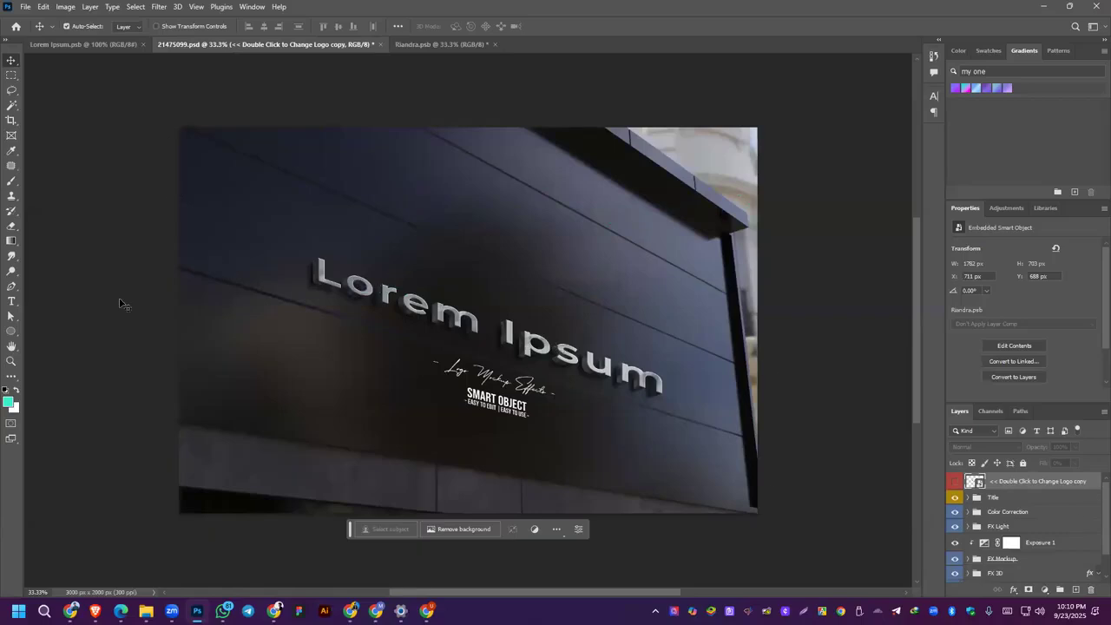
Step: Hide the Lorem Ipsum layer in the Riandra.psb smart object and save it
{"action": "left_click", "coordinate": [956, 483]}
{"action": "left_click", "coordinate": [442, 44]}
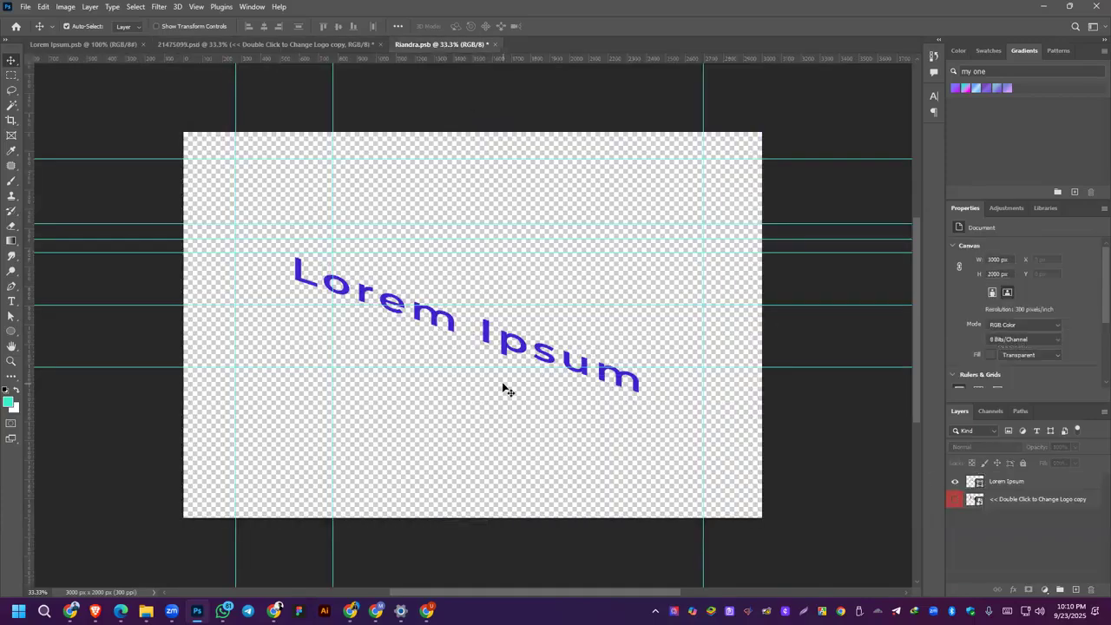
{"action": "left_click", "coordinate": [955, 482]}
{"action": "key", "text": "ctrl+s"}
Step: Paste the copied Lorem Ipsum text into 21475099.psd and place it across the wall at about X 152 px, Y 871 px
{"action": "left_click", "coordinate": [261, 44]}
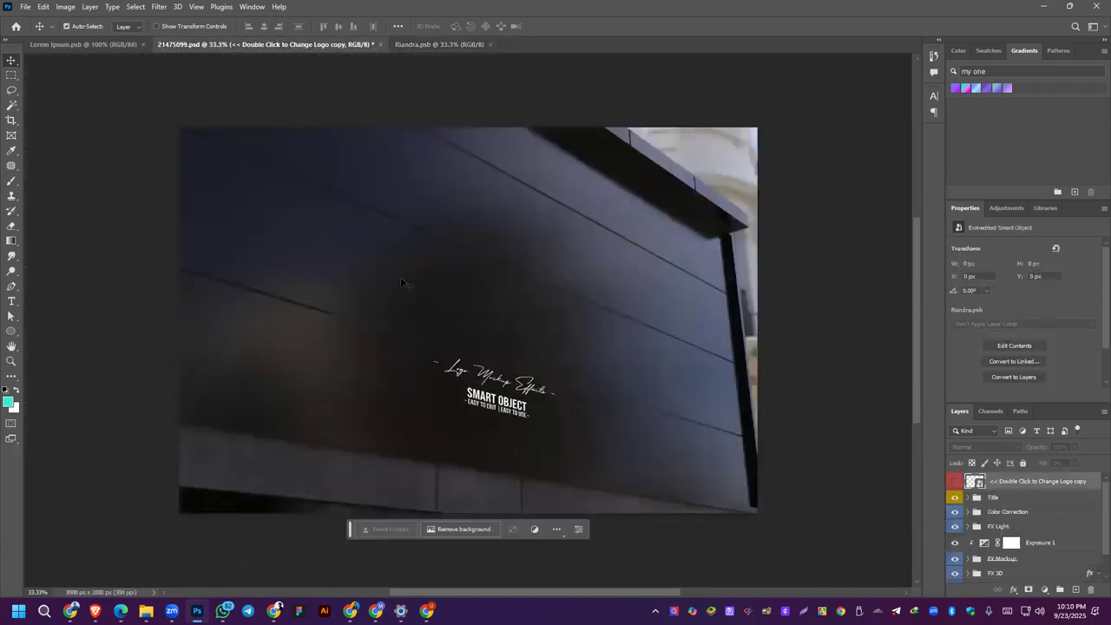
{"action": "left_click", "coordinate": [199, 8]}
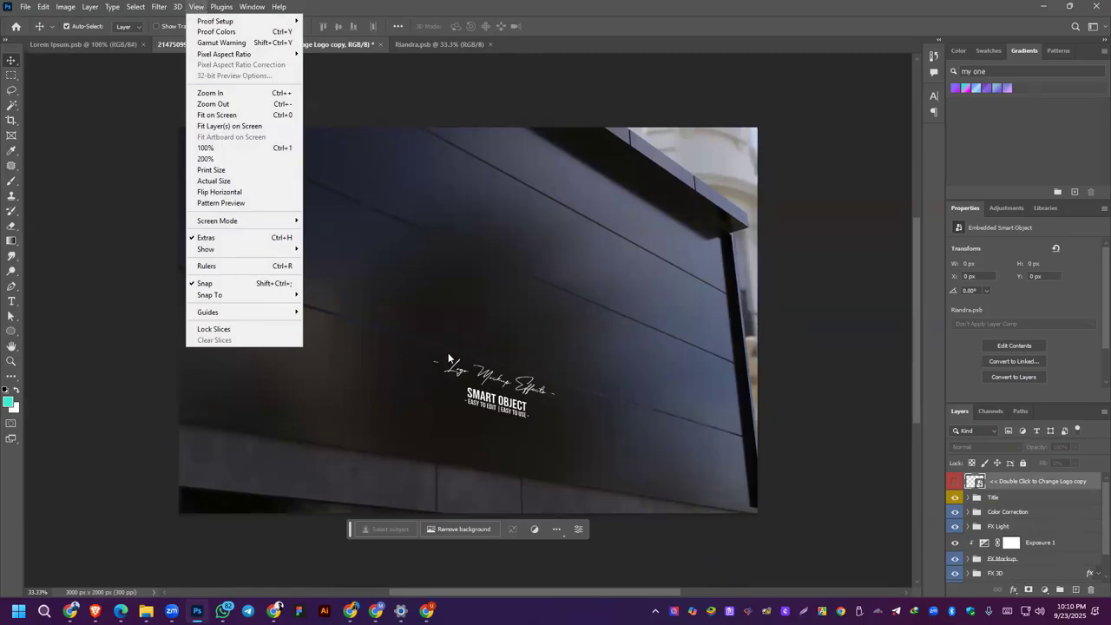
{"action": "left_click", "coordinate": [479, 269]}
{"action": "key", "text": "ctrl+v"}
{"action": "left_click_drag", "start_coordinate": [560, 328], "coordinate": [551, 311]}
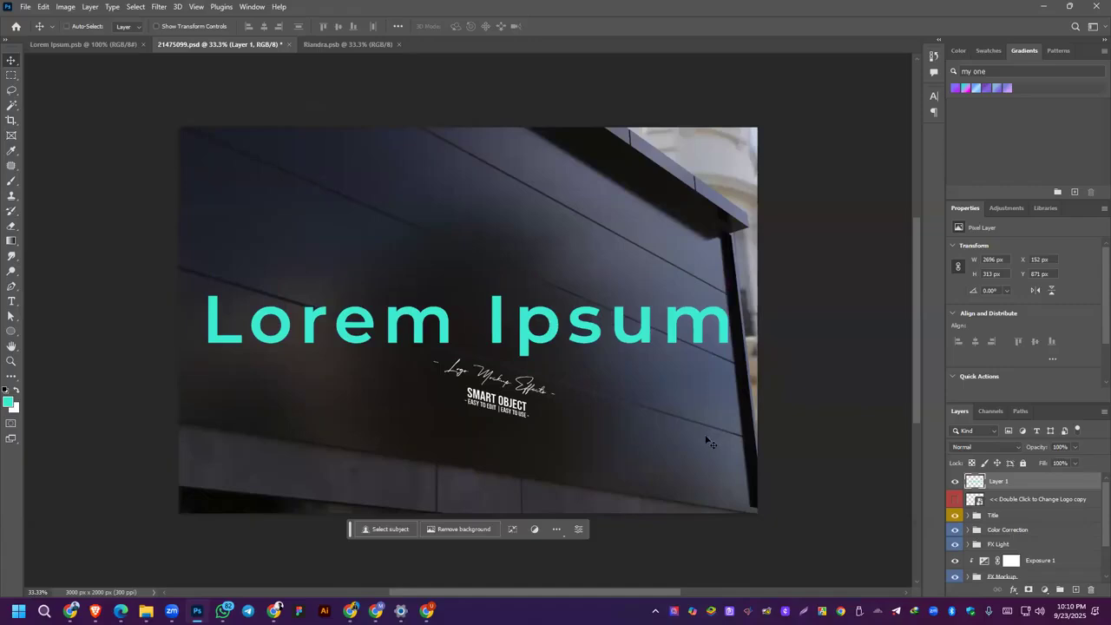
Step: Undo pasting the Lorem Ipsum text and select the Background layer inside the Background group
{"action": "key", "text": "ctrl+z"}
{"action": "key", "text": "ctrl+z"}
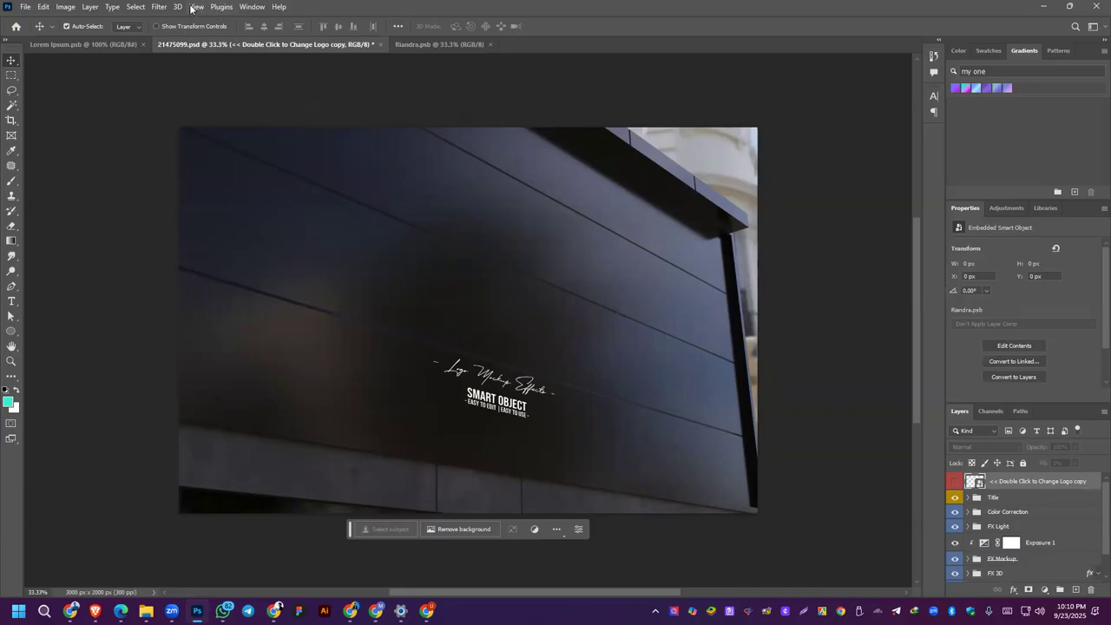
{"action": "left_click", "coordinate": [159, 6]}
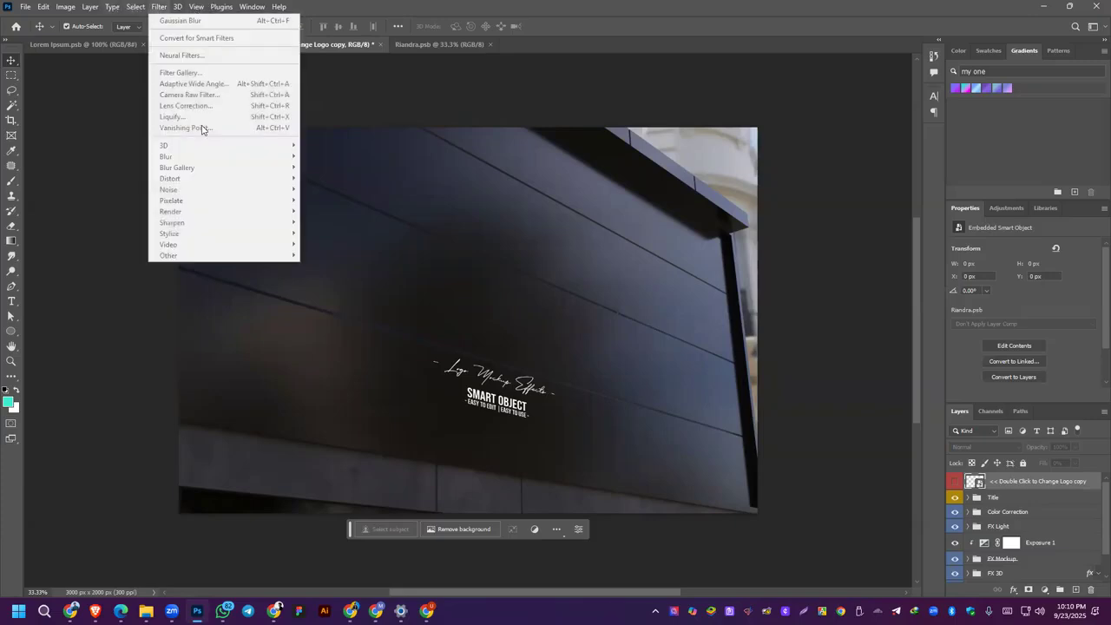
{"action": "left_click", "coordinate": [1014, 494]}
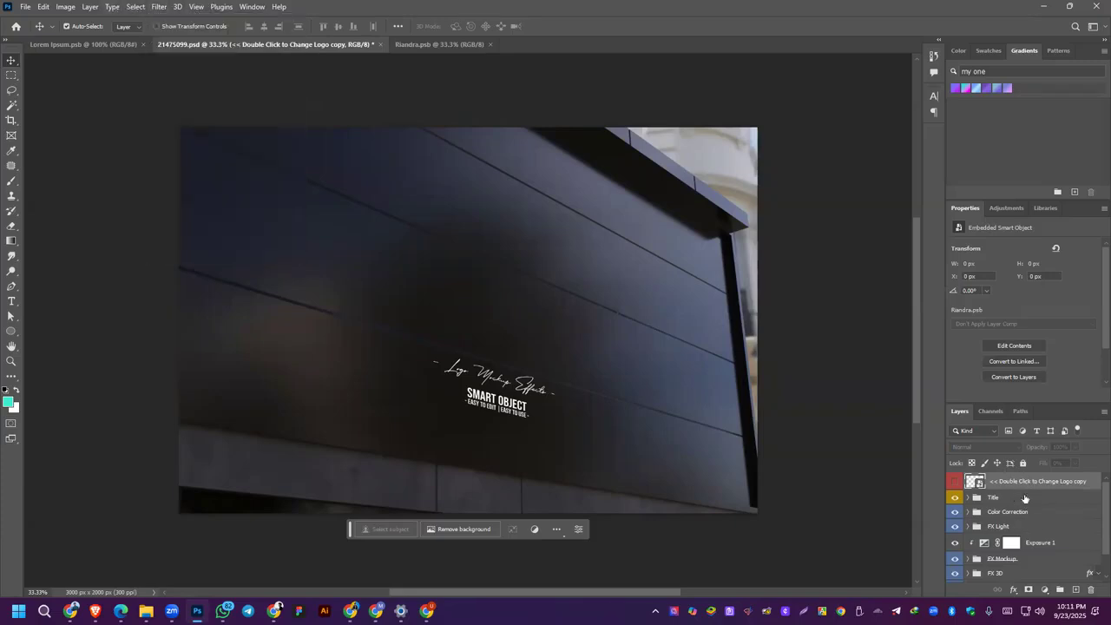
{"action": "scroll", "coordinate": [1017, 519], "scroll_direction": "down", "scroll_amount": 2}
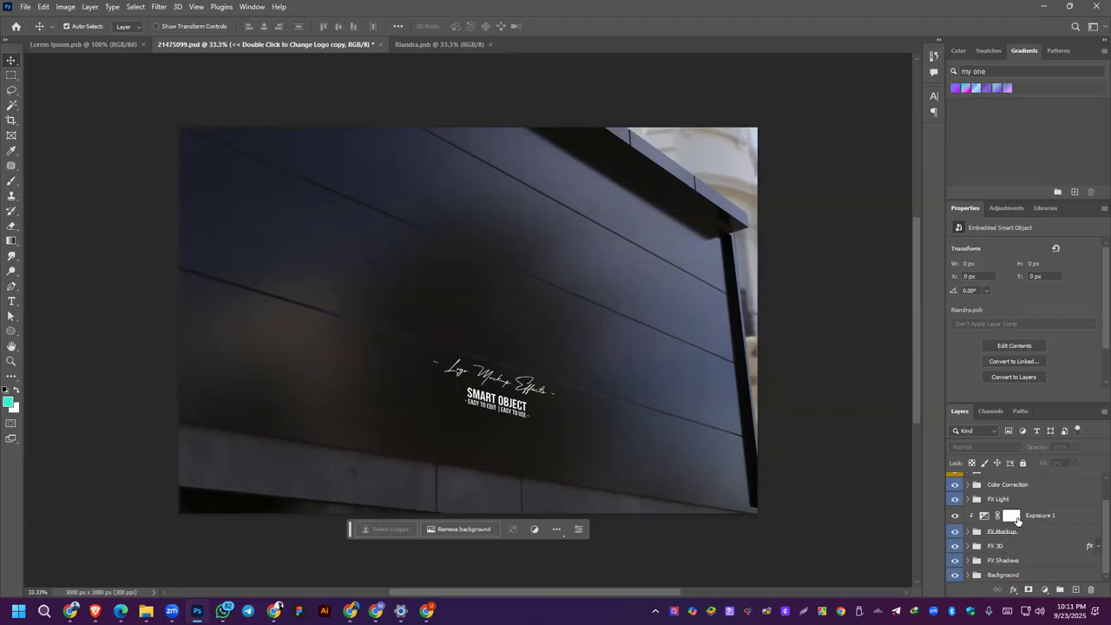
{"action": "left_click", "coordinate": [968, 575]}
{"action": "left_click", "coordinate": [989, 577]}
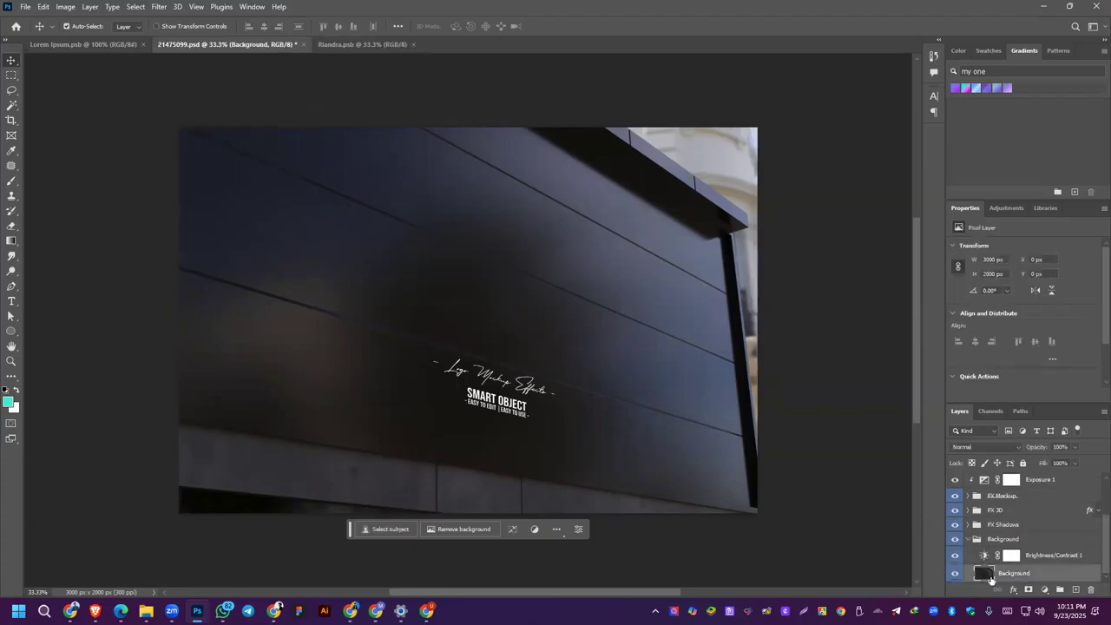
Step: In Vanishing Point, draw a four-corner perspective plane over the wall panel between the two seams above the small logo text
{"action": "left_click", "coordinate": [159, 7]}
{"action": "left_click", "coordinate": [186, 128]}
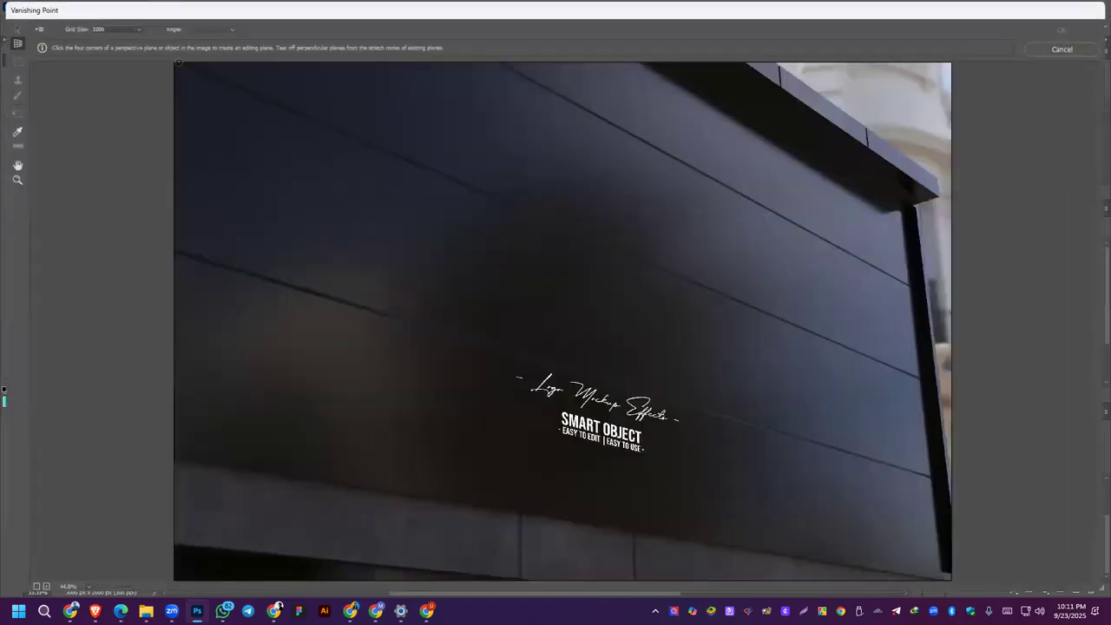
{"action": "left_click", "coordinate": [177, 61]}
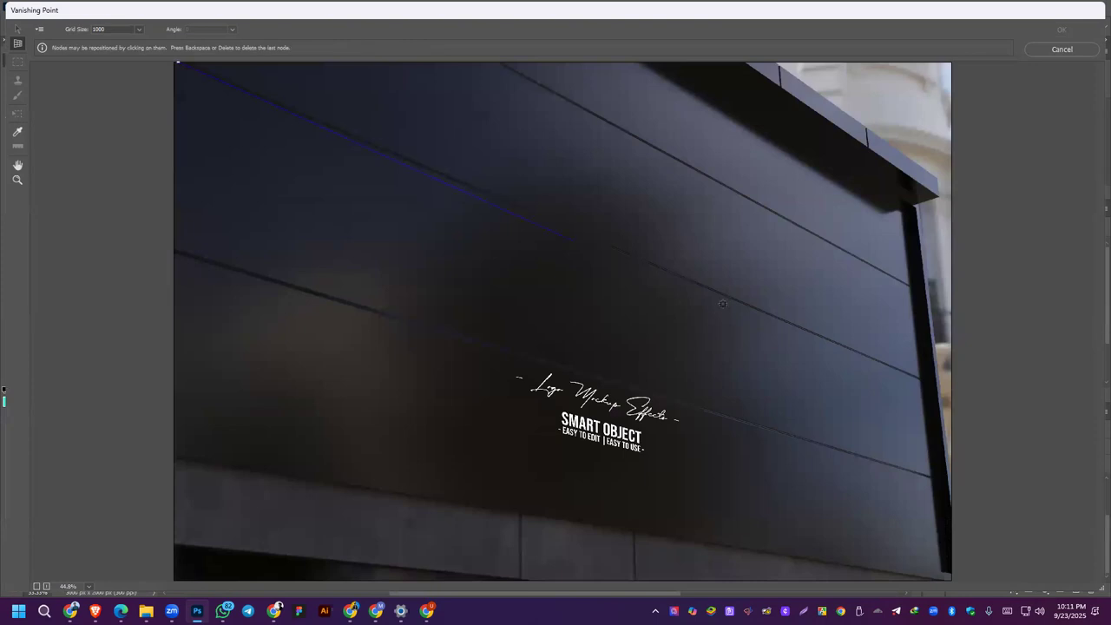
{"action": "left_click", "coordinate": [924, 380]}
{"action": "left_click", "coordinate": [936, 480]}
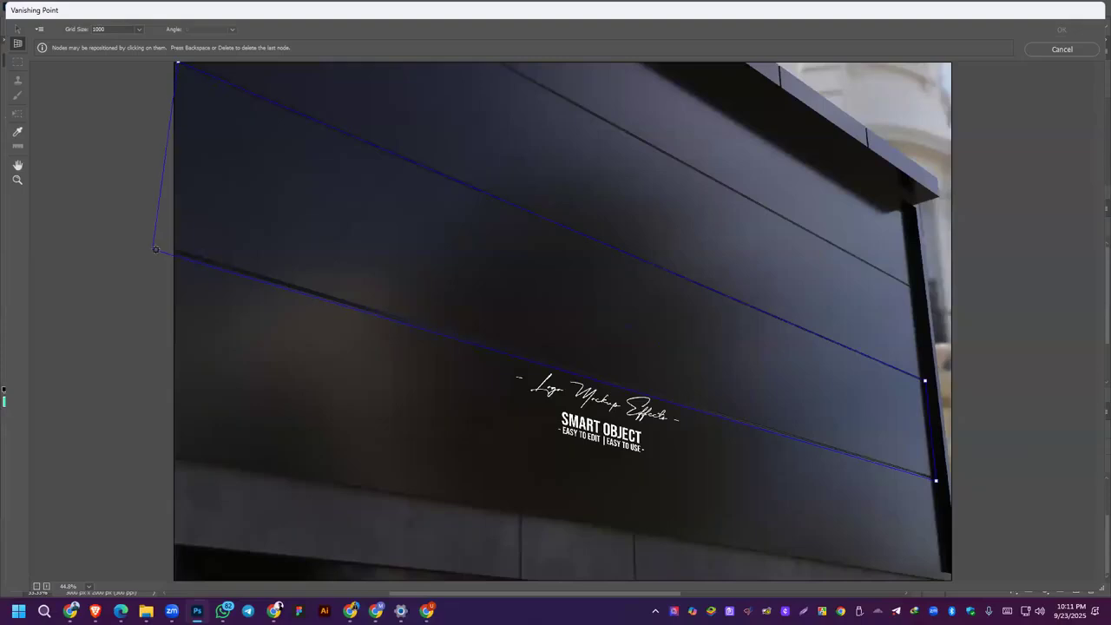
{"action": "left_click", "coordinate": [165, 248]}
Step: Paste the copied Lorem Ipsum text into Vanishing Point, place it on the perspective plane across the wall, and apply the filter
{"action": "key", "text": "m"}
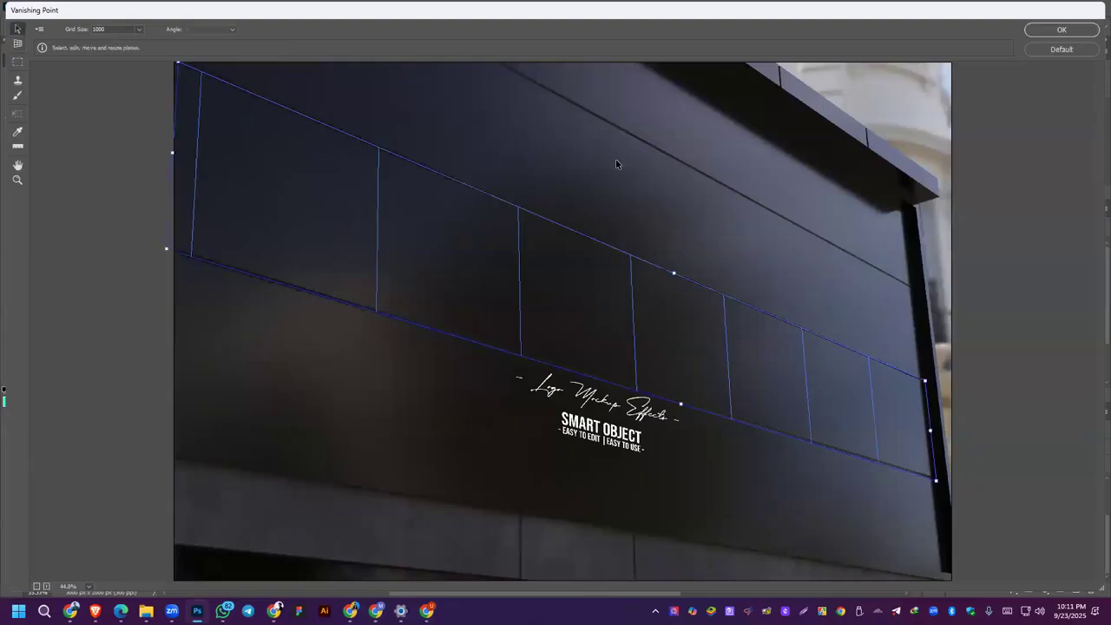
{"action": "key", "text": "ctrl+v"}
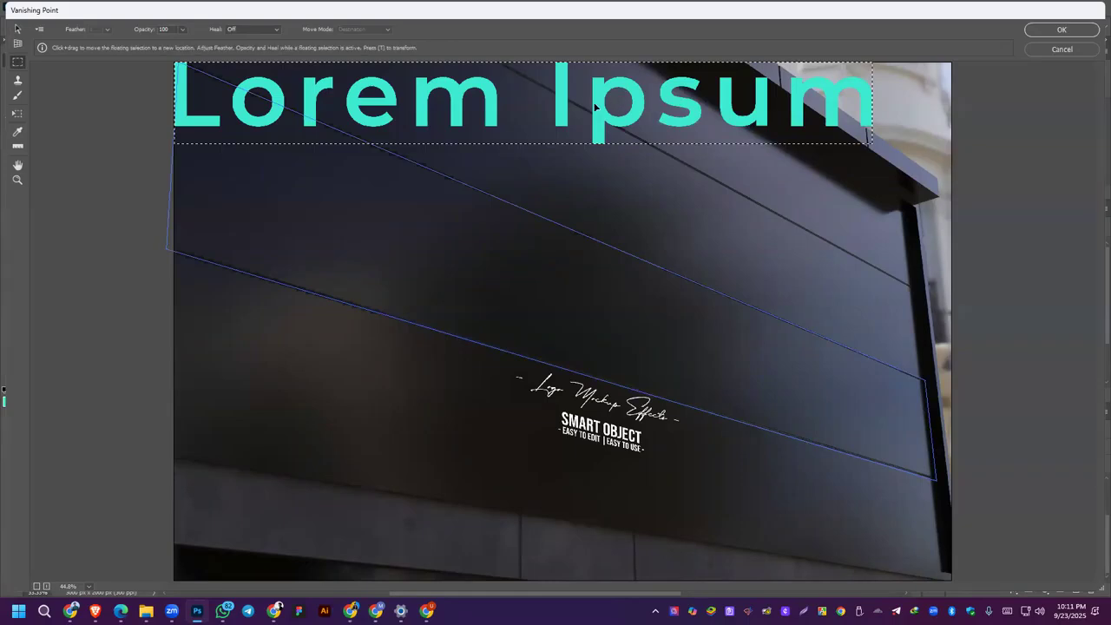
{"action": "left_click_drag", "start_coordinate": [544, 94], "coordinate": [719, 370]}
{"action": "left_click", "coordinate": [1063, 30]}
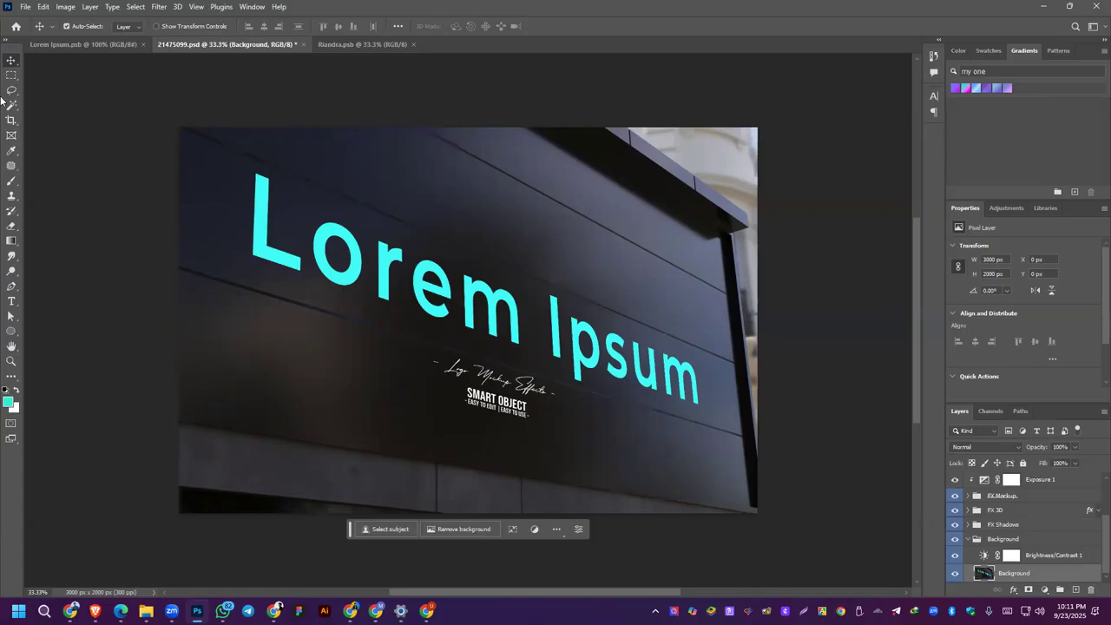
Step: Close 21475099.psd without saving its changes, and close the Riandra.psb and Lorem Ipsum.psb documents
{"action": "left_click", "coordinate": [303, 46]}
{"action": "left_click", "coordinate": [550, 228]}
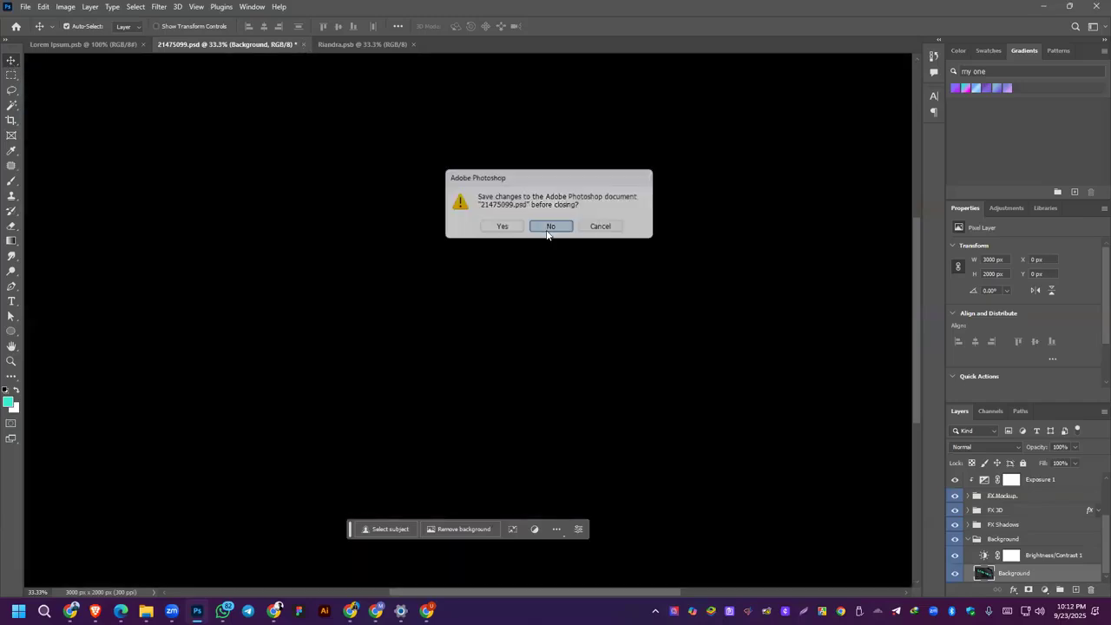
{"action": "left_click", "coordinate": [253, 44]}
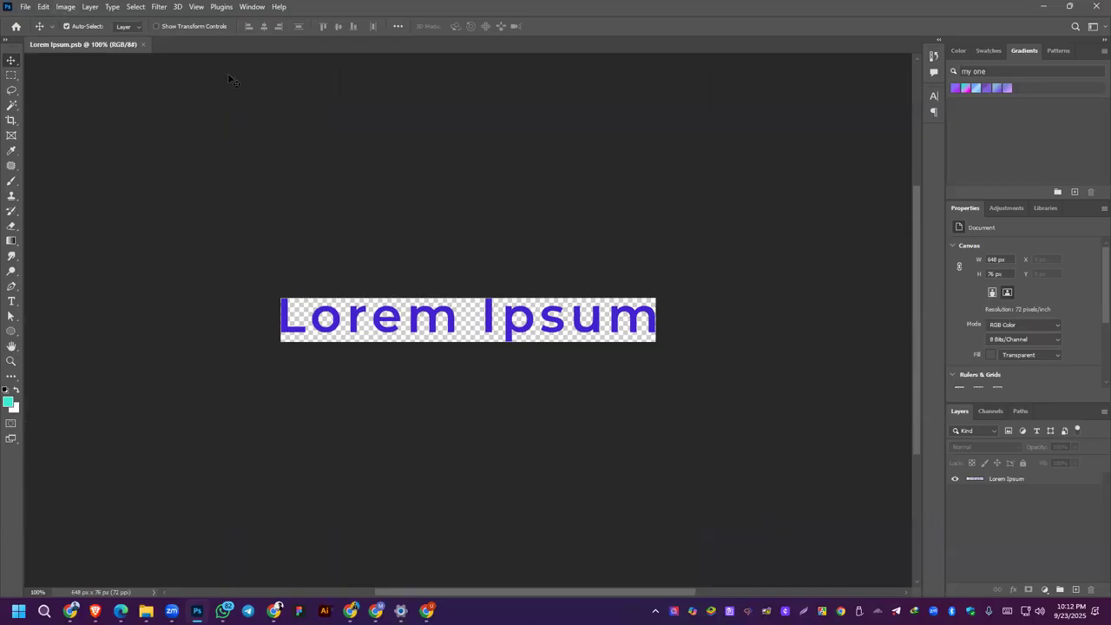
{"action": "left_click", "coordinate": [143, 44]}
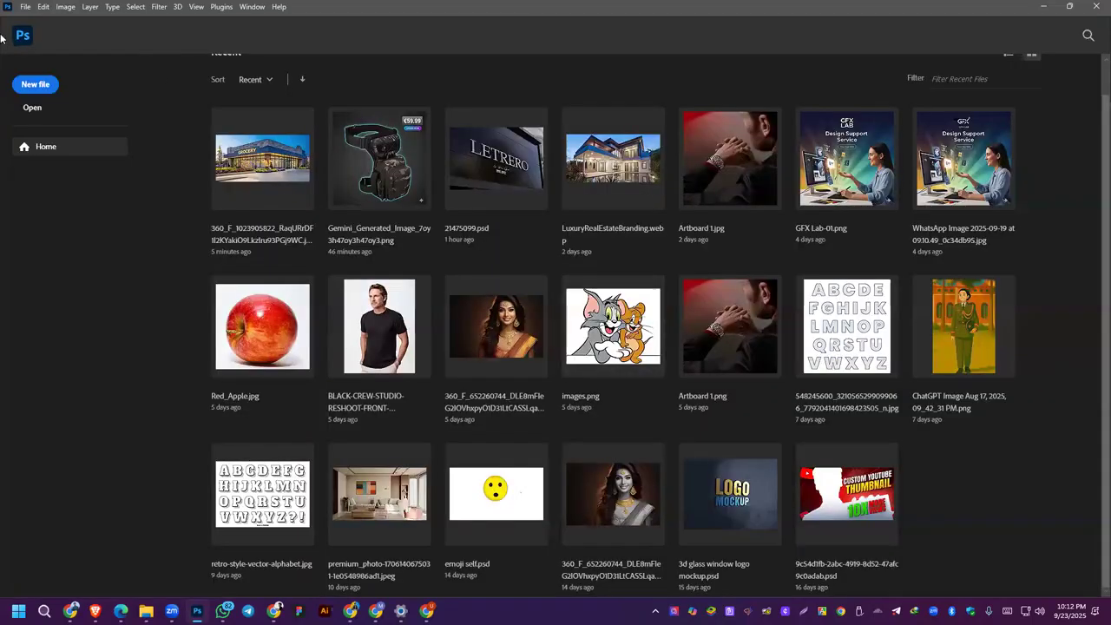
Step: Create a new 1920 x 1080 px, 72 ppi document with an artboard, and hide the rulers
{"action": "left_click", "coordinate": [26, 7]}
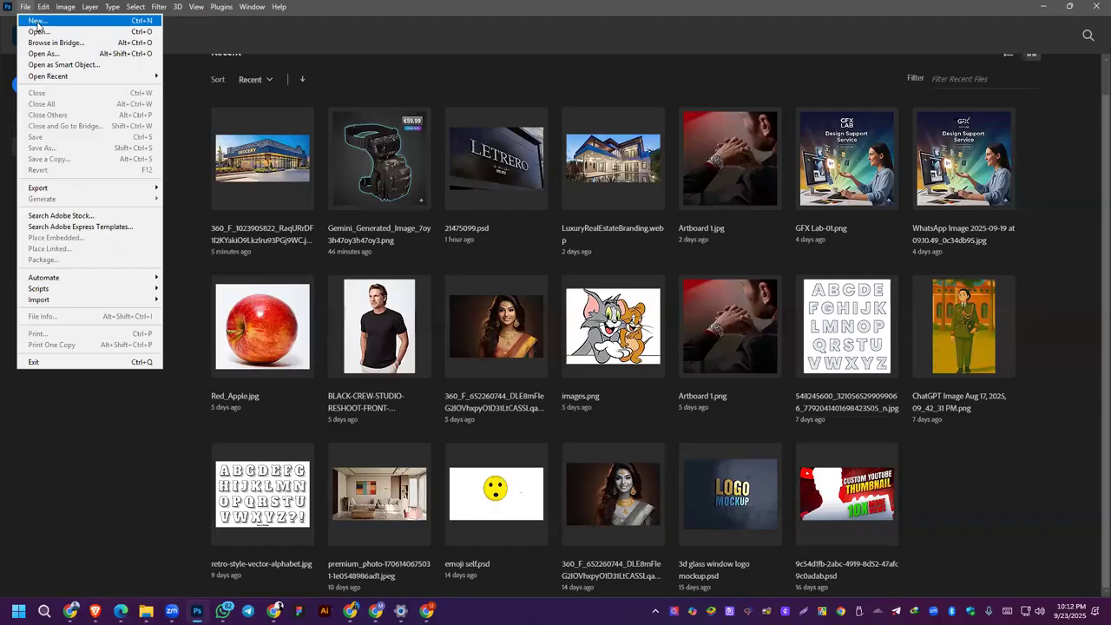
{"action": "left_click", "coordinate": [36, 22]}
{"action": "left_click", "coordinate": [426, 173]}
{"action": "double_click", "coordinate": [426, 174]}
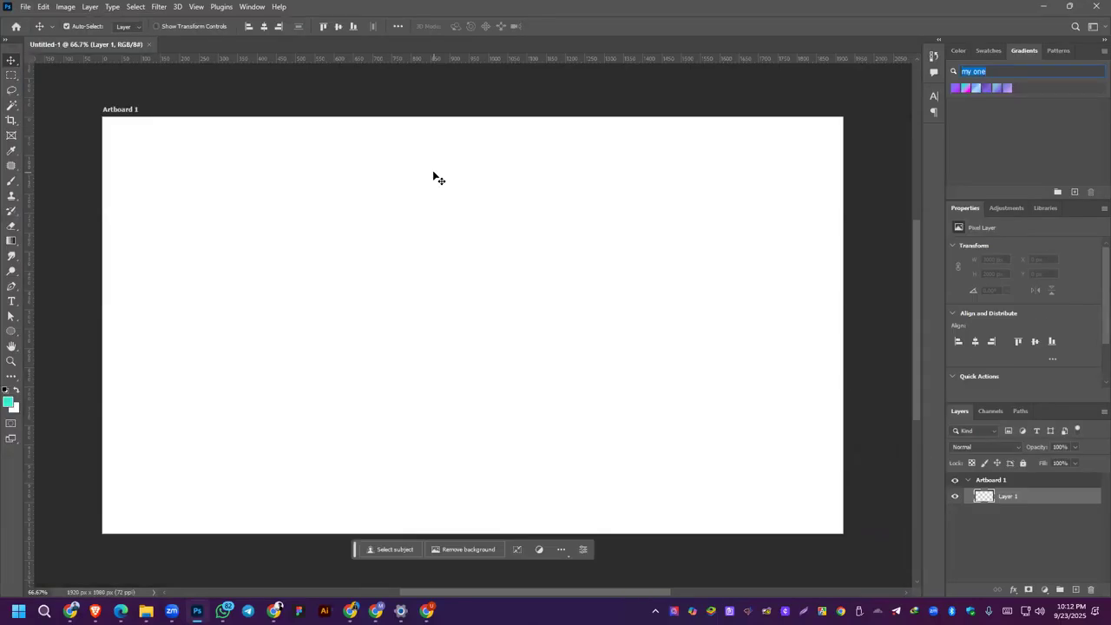
{"action": "key", "text": "ctrl+r"}
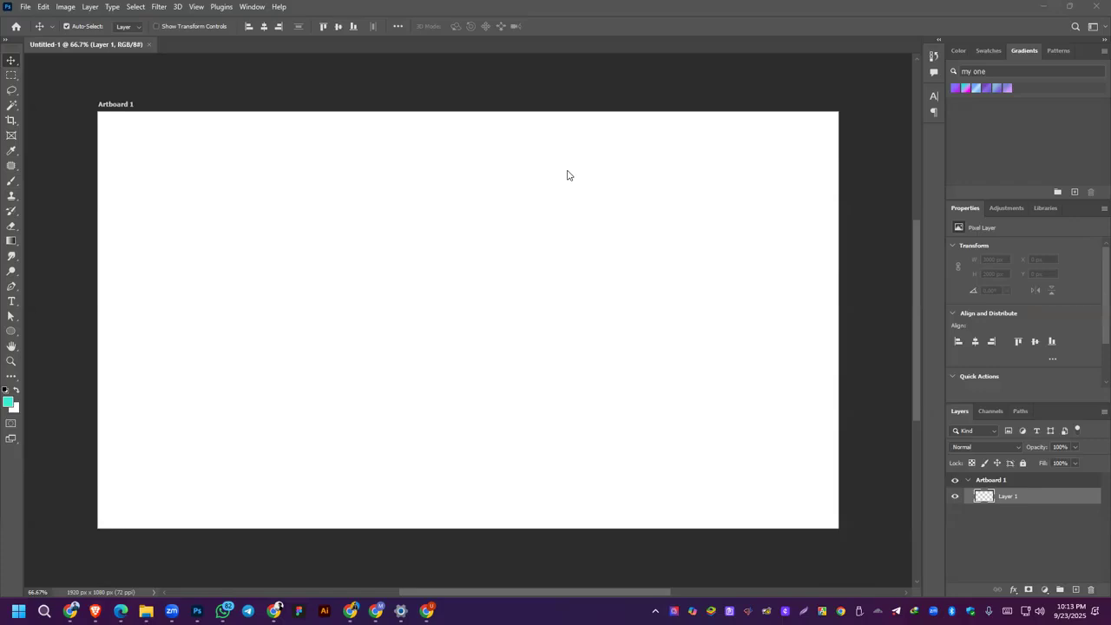
Step: Open the Zoom meeting chat to read the new messages, and close it
{"action": "scroll", "coordinate": [451, 447], "scroll_direction": "down", "scroll_amount": 1}
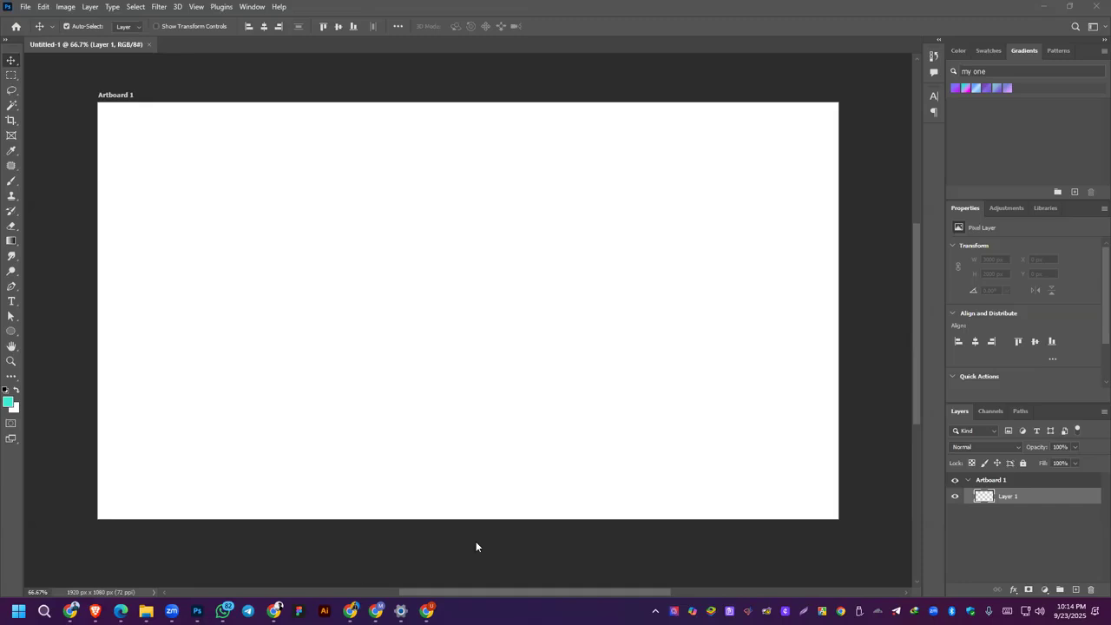
{"action": "left_click", "coordinate": [870, 333]}
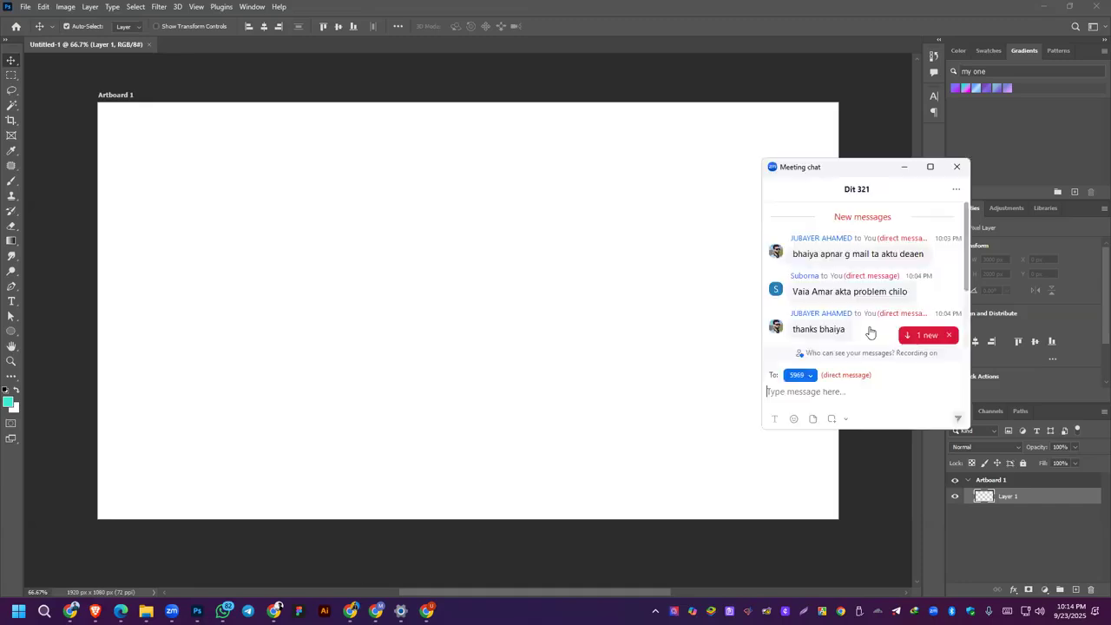
{"action": "key", "text": "Escape"}
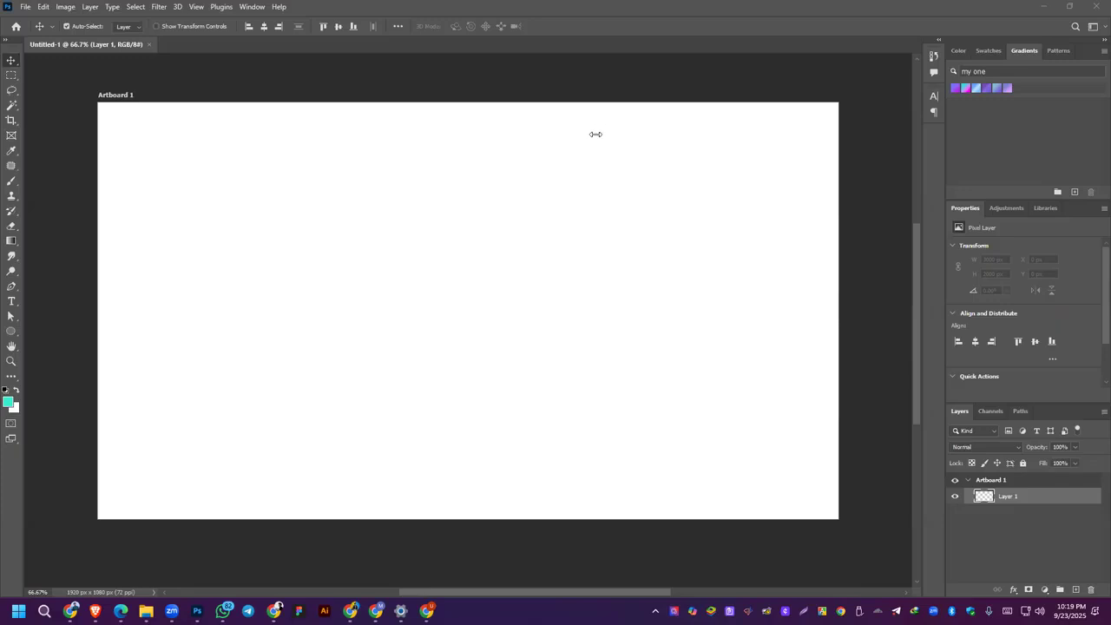
Step: Review the Photoshop class list in the course outline PDF, and switch to the Batch 321 playlist videos in YouTube Studio in Brave
{"action": "key", "text": "alt+Tab"}
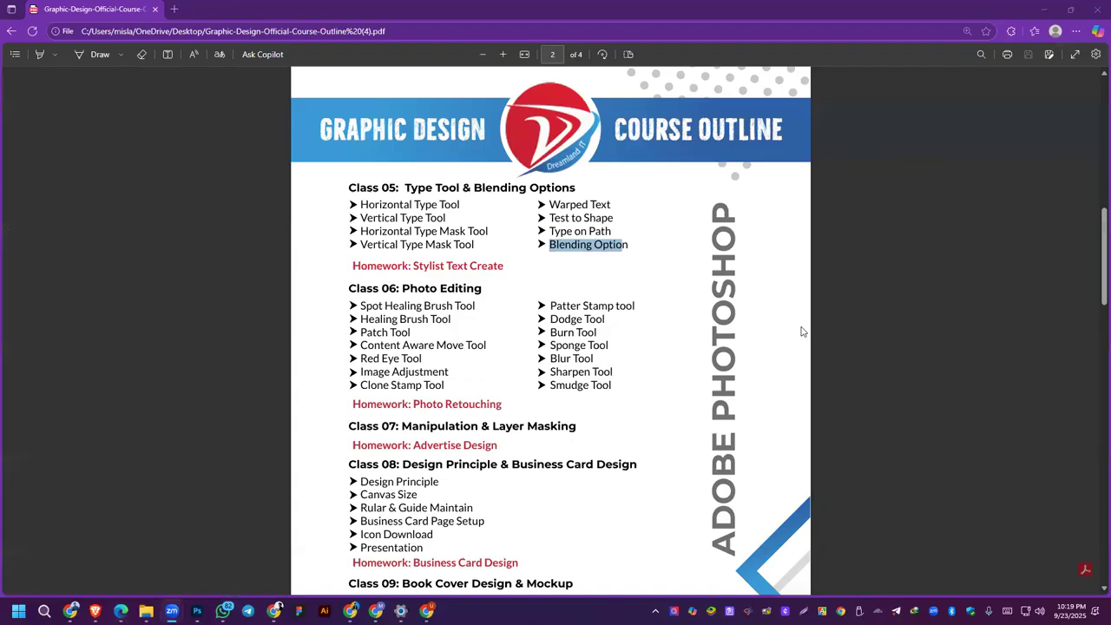
{"action": "scroll", "coordinate": [607, 382], "scroll_direction": "down", "scroll_amount": 3}
{"action": "scroll", "coordinate": [420, 327], "scroll_direction": "up", "scroll_amount": 2}
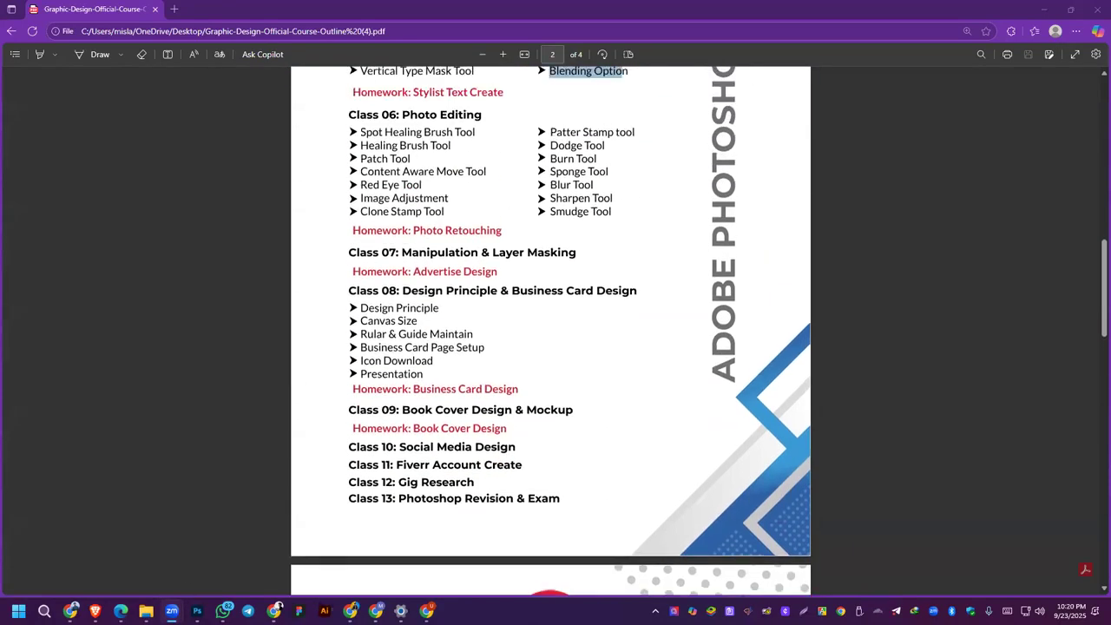
{"action": "left_click", "coordinate": [96, 610]}
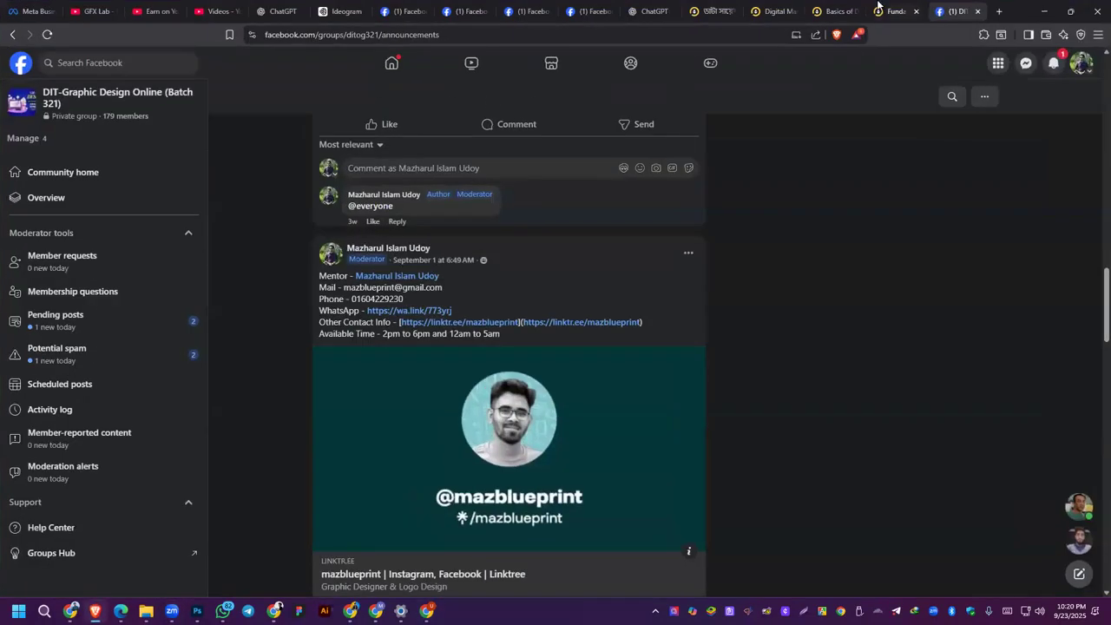
{"action": "left_click", "coordinate": [208, 10]}
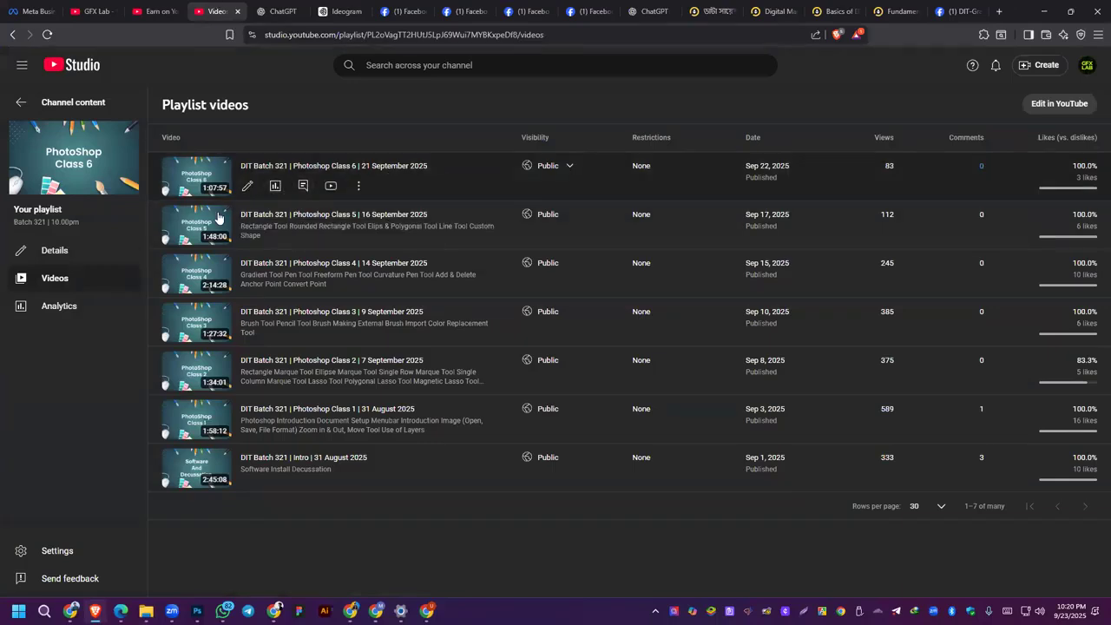
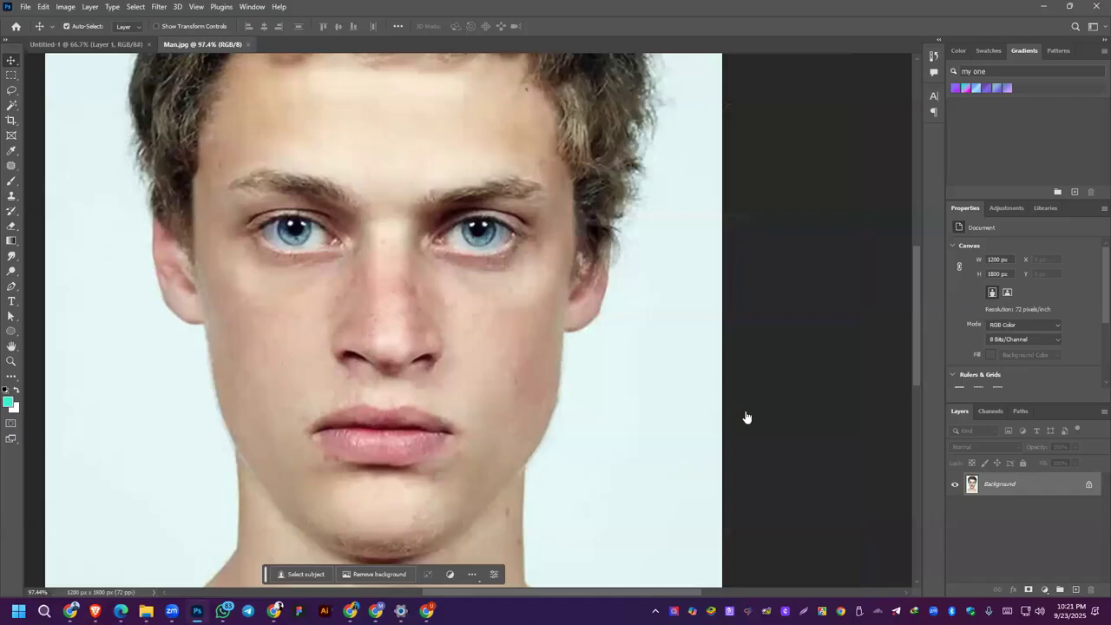
Step: Examine the skin of the face, neck and shoulders in Man.jpg for spots and blemishes
{"action": "scroll", "coordinate": [429, 279], "scroll_direction": "down", "scroll_amount": 1}
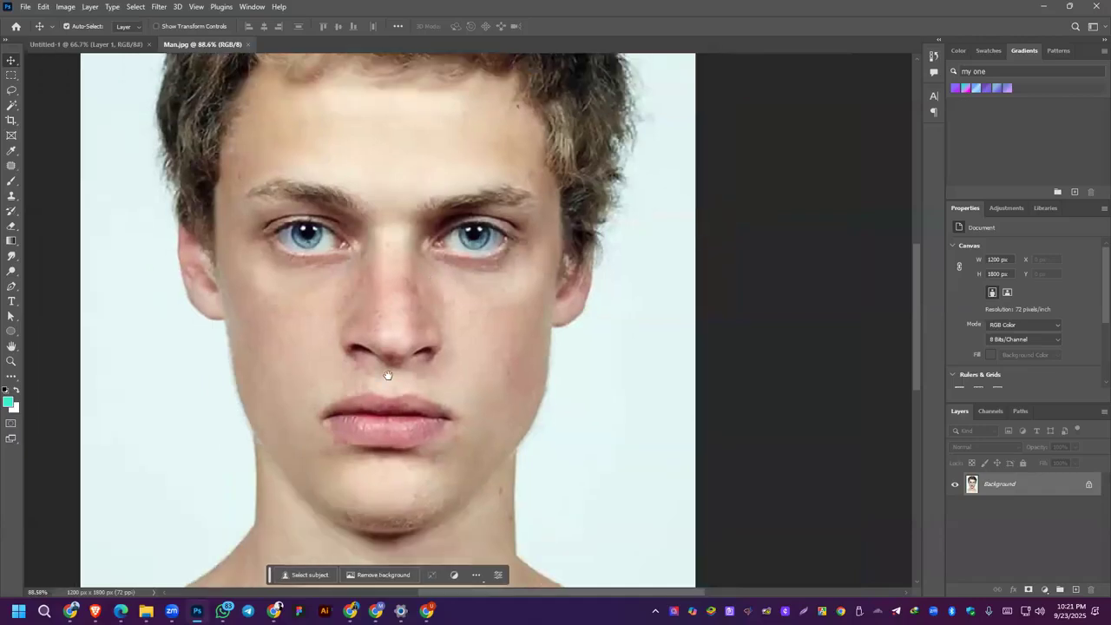
{"action": "left_click_drag", "start_coordinate": [389, 377], "coordinate": [481, 260]}
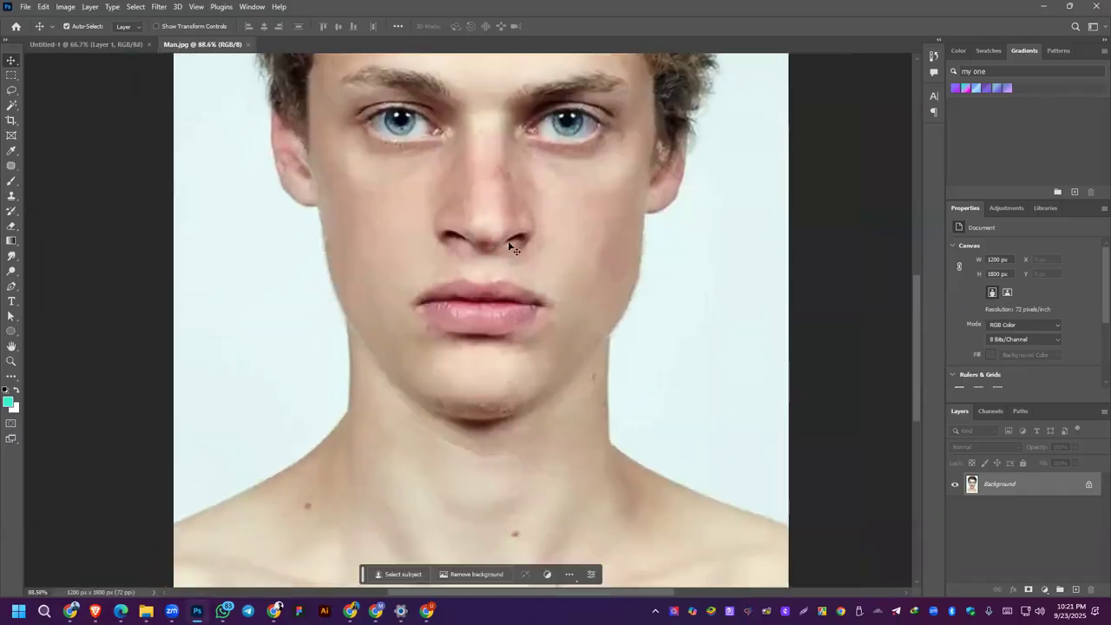
{"action": "scroll", "coordinate": [591, 218], "scroll_direction": "up", "scroll_amount": 5}
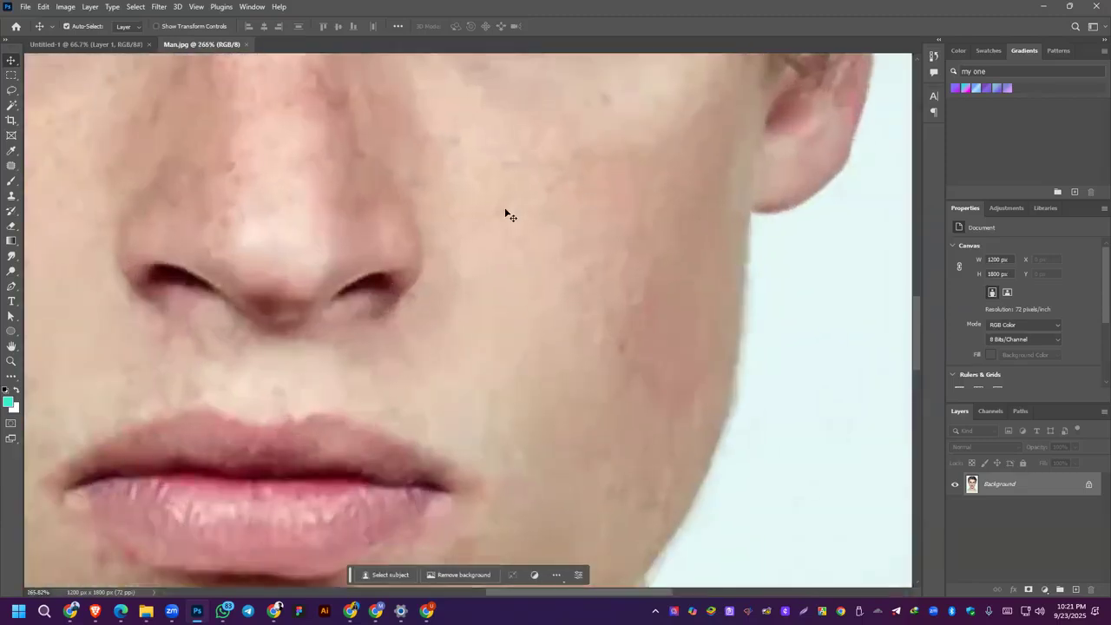
{"action": "scroll", "coordinate": [590, 283], "scroll_direction": "down", "scroll_amount": 7}
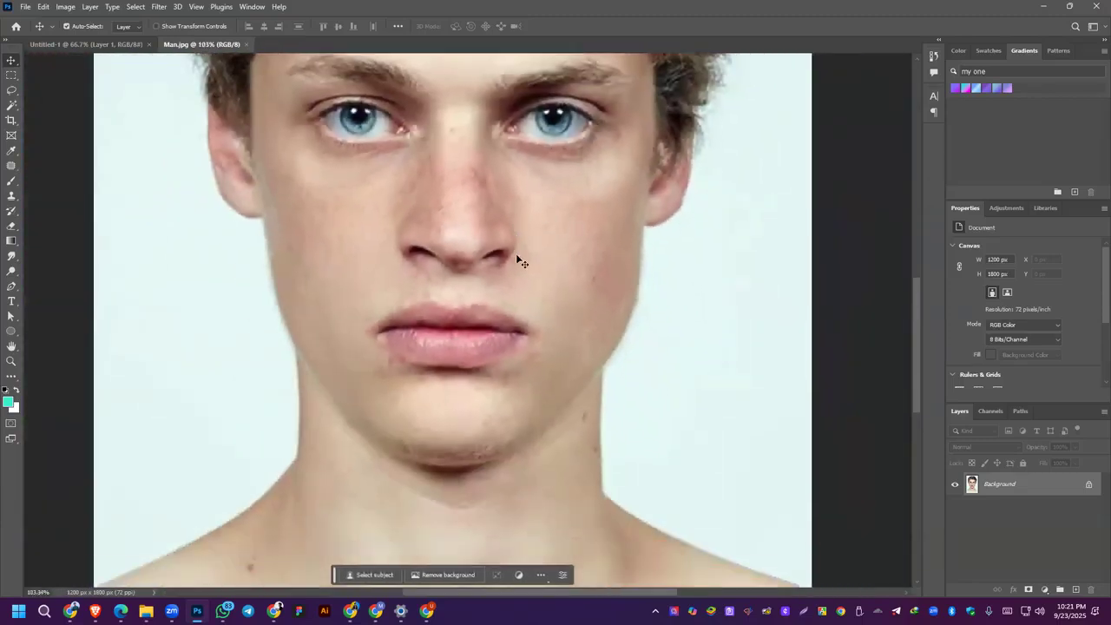
{"action": "scroll", "coordinate": [572, 409], "scroll_direction": "up", "scroll_amount": 3}
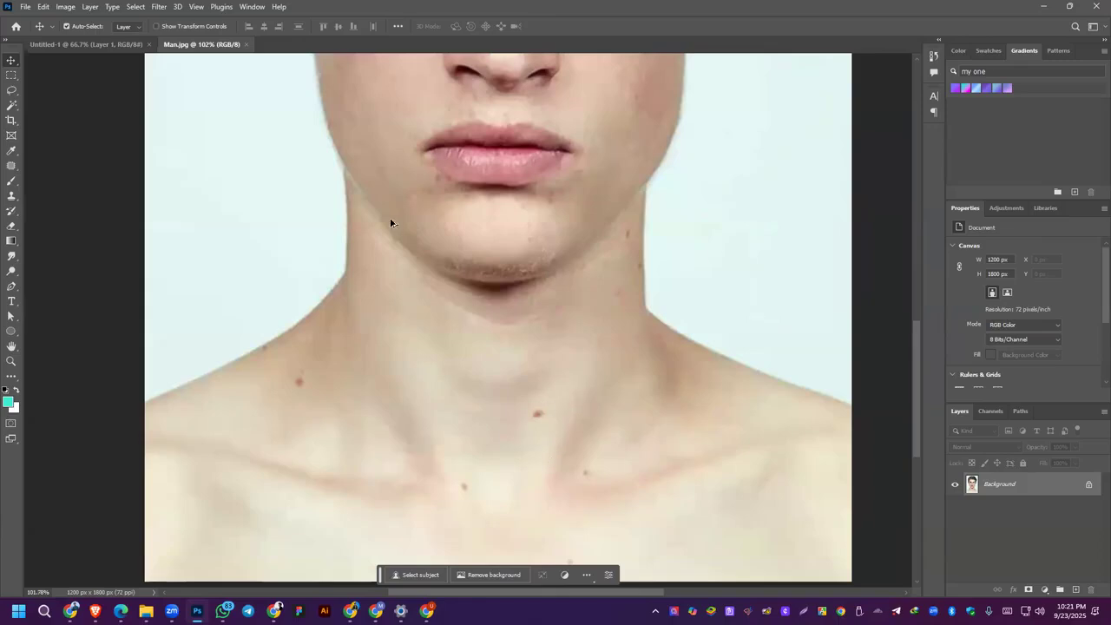
{"action": "scroll", "coordinate": [390, 224], "scroll_direction": "down", "scroll_amount": 2}
{"action": "left_click_drag", "start_coordinate": [532, 149], "coordinate": [529, 293]}
{"action": "scroll", "coordinate": [530, 295], "scroll_direction": "down", "scroll_amount": 2}
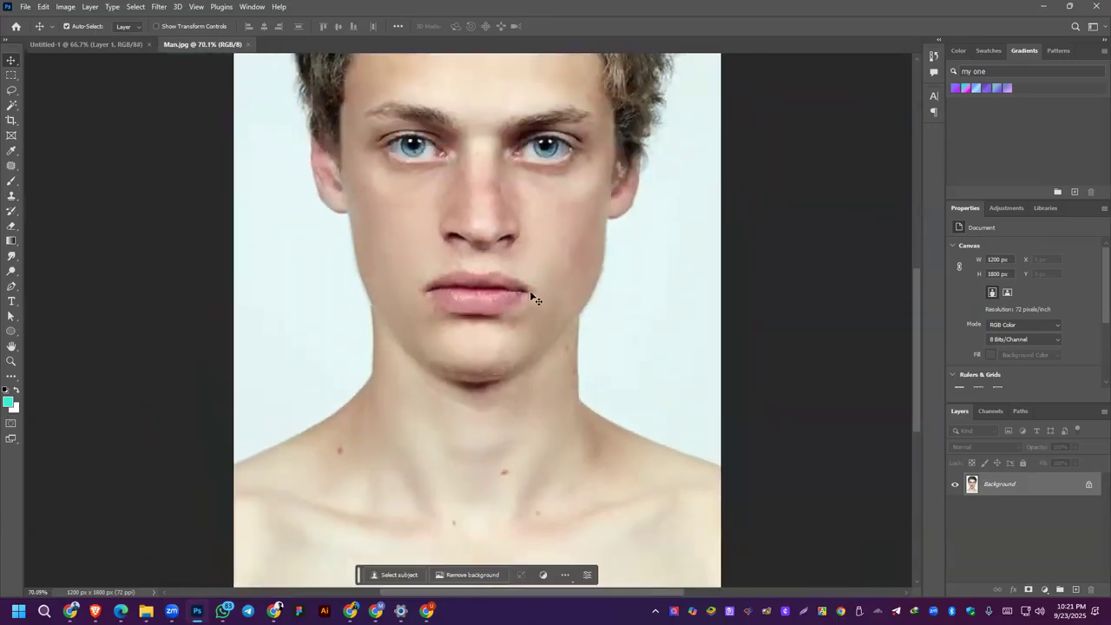
Step: Unlock the Background layer, and activate the Spot Healing Brush with its size reduced to 60 px
{"action": "left_click", "coordinate": [1088, 488]}
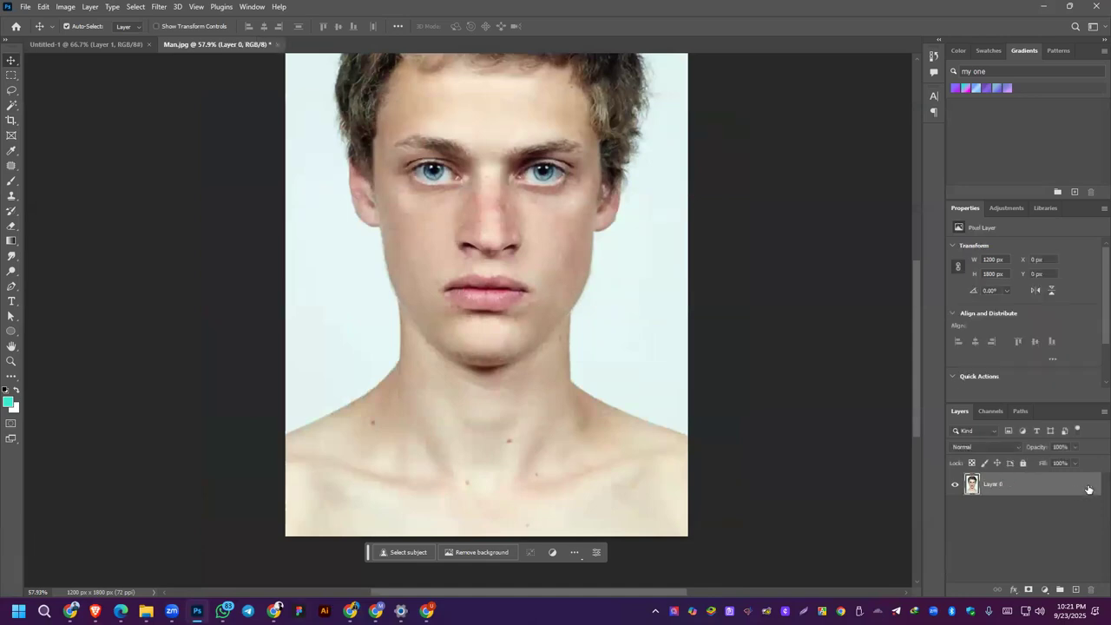
{"action": "scroll", "coordinate": [390, 284], "scroll_direction": "up", "scroll_amount": 3}
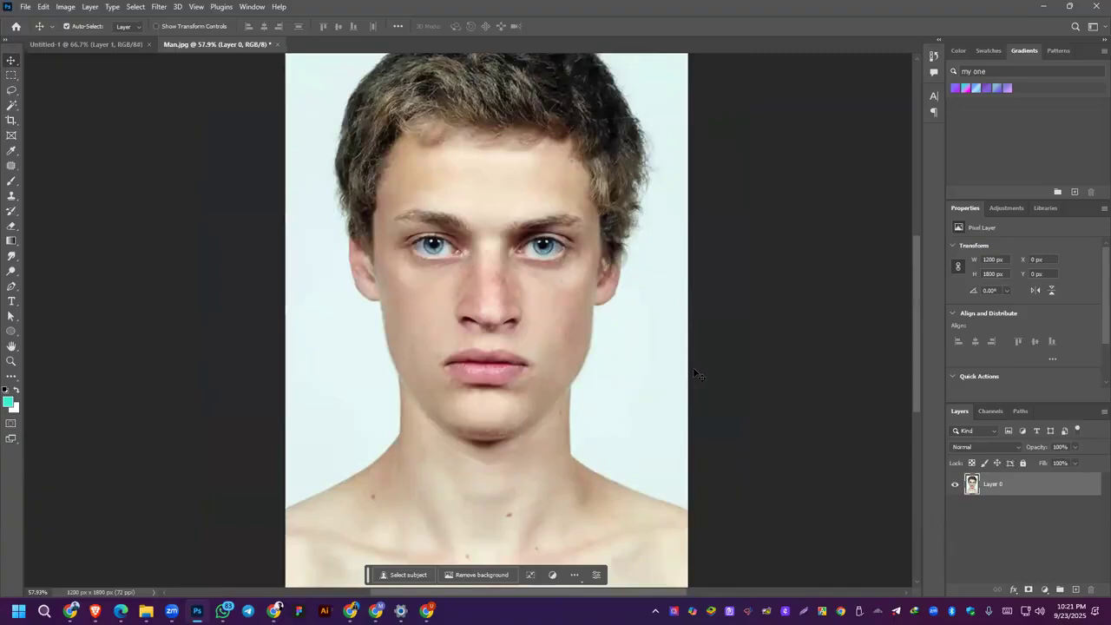
{"action": "right_click", "coordinate": [10, 167]}
{"action": "left_click", "coordinate": [40, 166]}
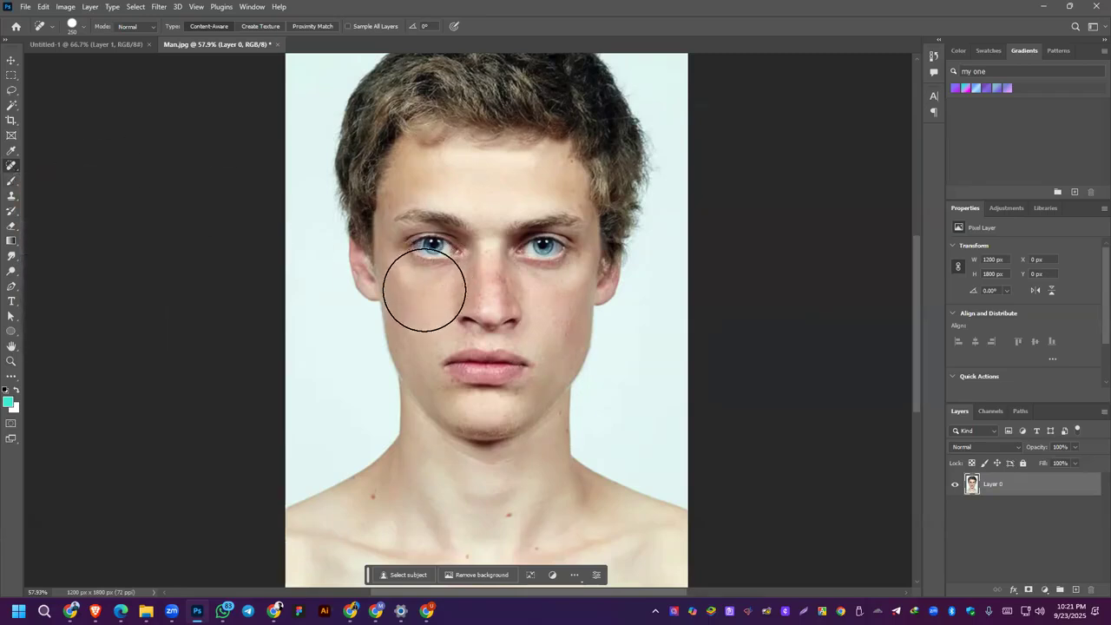
{"action": "key", "text": "bracketleft"}
{"action": "key", "text": "bracketleft"}
{"action": "key", "text": "bracketleft"}
{"action": "key", "text": "bracketleft"}
{"action": "key", "text": "bracketleft"}
{"action": "key", "text": "bracketleft"}
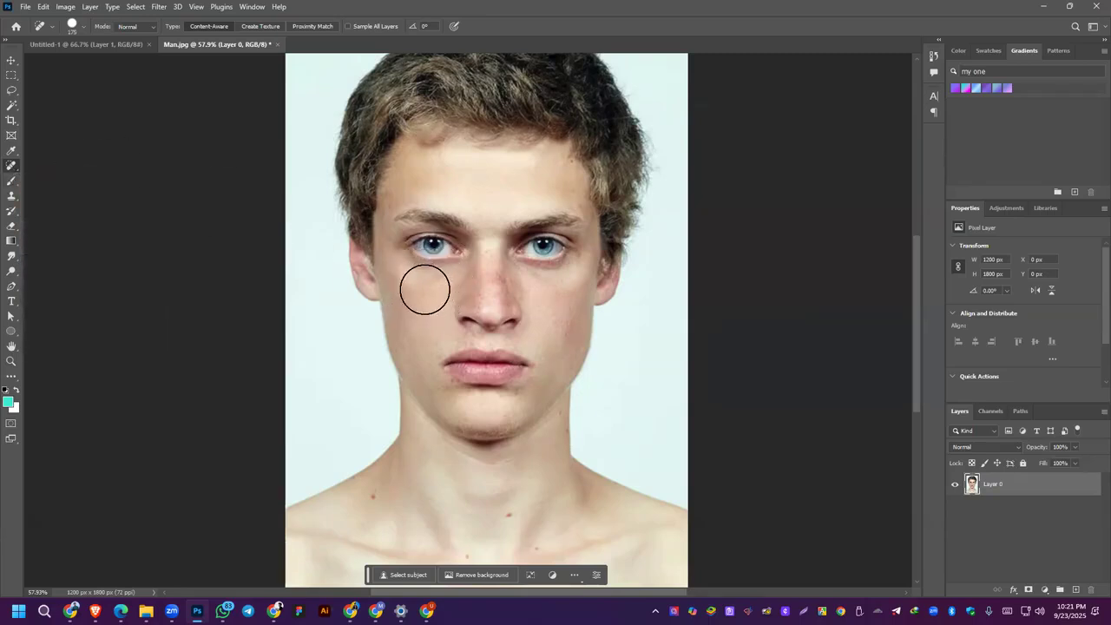
{"action": "key", "text": "bracketleft"}
{"action": "key", "text": "bracketleft"}
Step: Remove the moles on the man's right shoulder, lower neck and collarbone area with the Spot Healing Brush
{"action": "scroll", "coordinate": [346, 570], "scroll_direction": "up", "scroll_amount": 5}
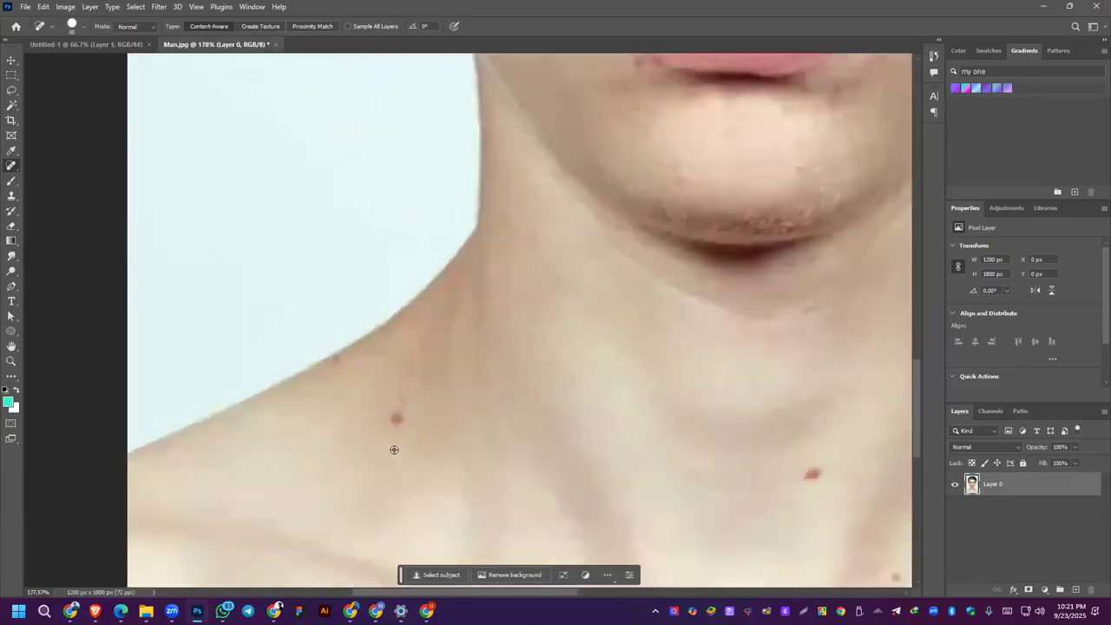
{"action": "left_click", "coordinate": [399, 421]}
{"action": "scroll", "coordinate": [427, 402], "scroll_direction": "down", "scroll_amount": 2}
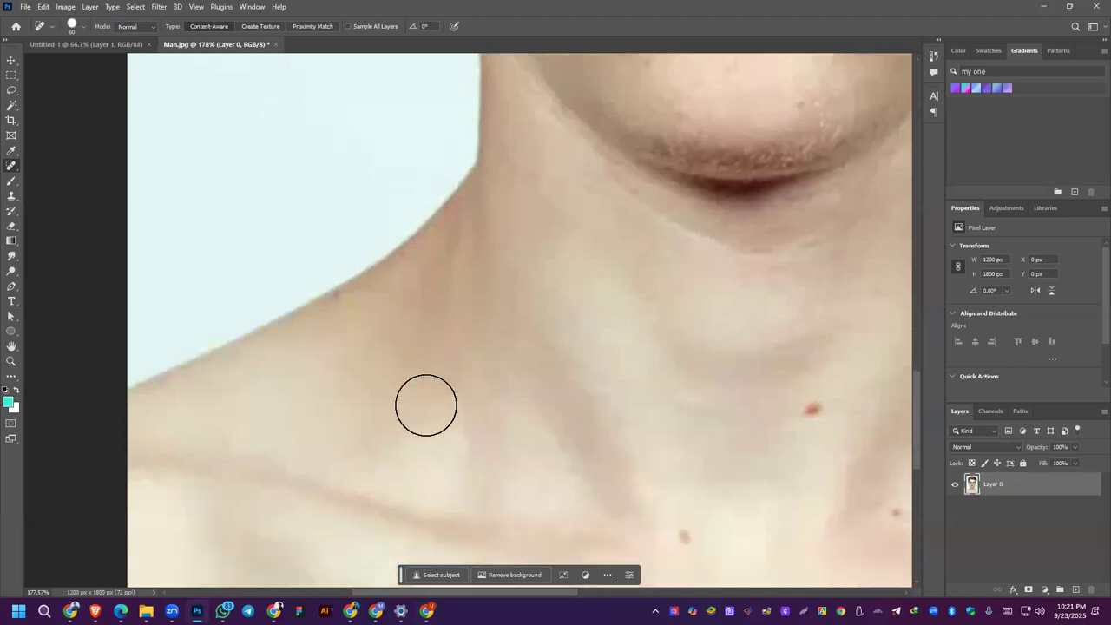
{"action": "left_click", "coordinate": [691, 472]}
{"action": "scroll", "coordinate": [597, 451], "scroll_direction": "down", "scroll_amount": 3}
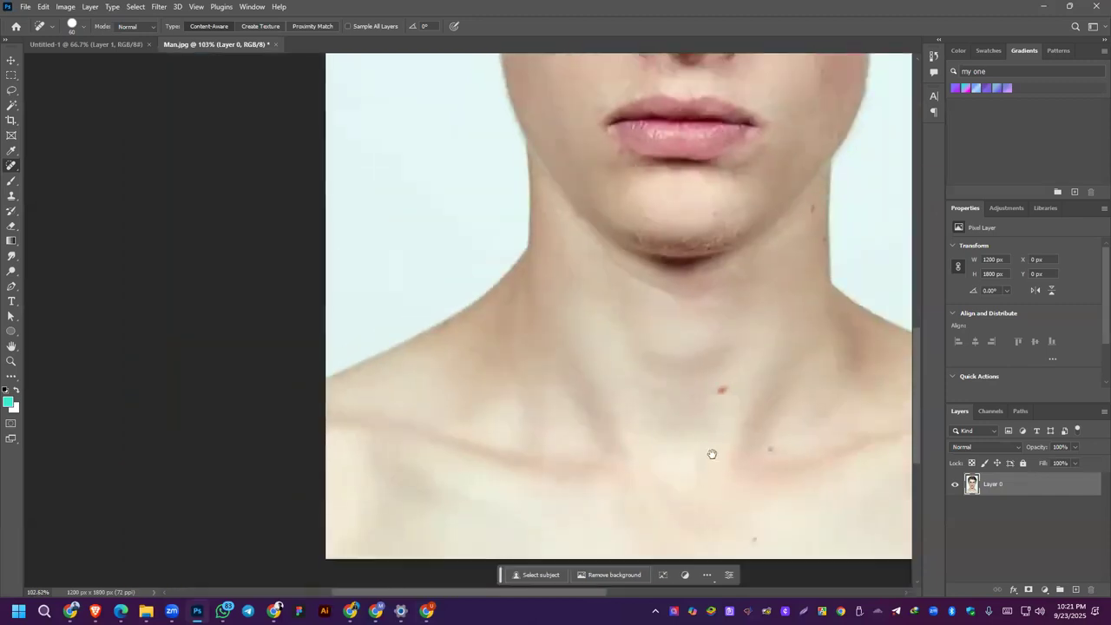
{"action": "left_click_drag", "start_coordinate": [711, 454], "coordinate": [533, 426]}
{"action": "left_click", "coordinate": [546, 363]}
{"action": "left_click", "coordinate": [592, 422]}
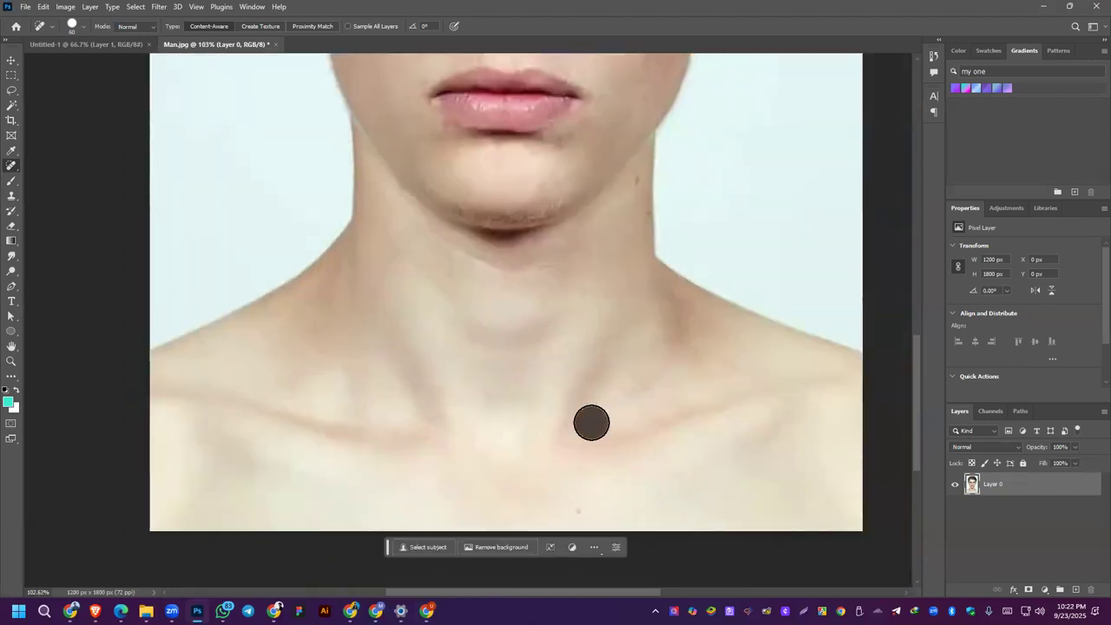
{"action": "scroll", "coordinate": [593, 468], "scroll_direction": "down", "scroll_amount": 1}
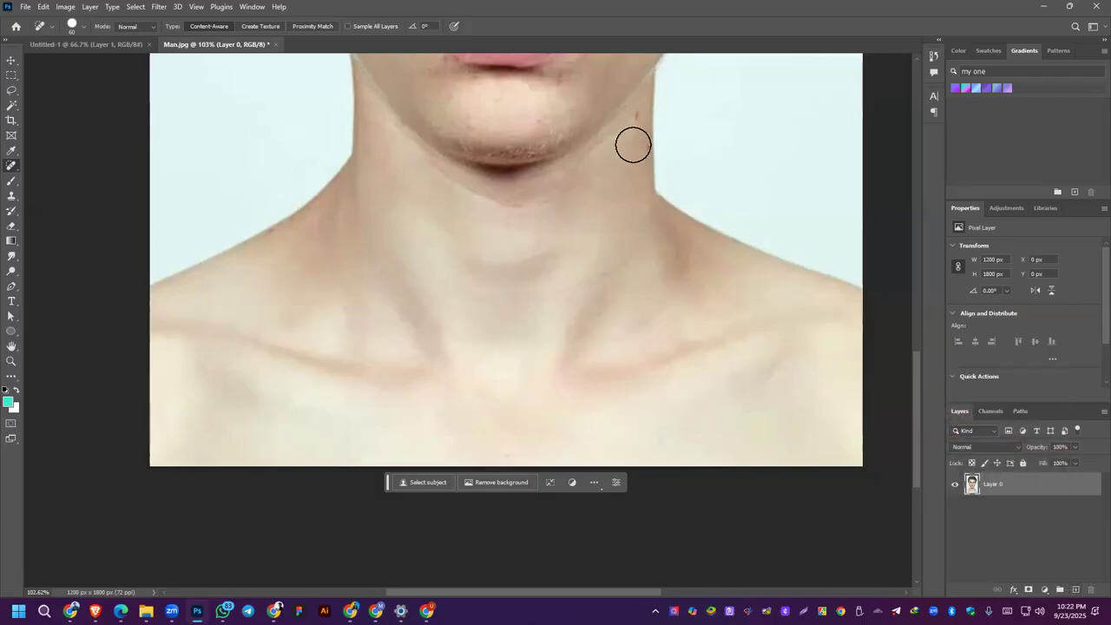
Step: Heal the remaining spots along the left side of the man's neck, and check the retouched neck and face
{"action": "left_click", "coordinate": [635, 115]}
{"action": "left_click_drag", "start_coordinate": [639, 144], "coordinate": [641, 171]}
{"action": "scroll", "coordinate": [663, 237], "scroll_direction": "up", "scroll_amount": 3}
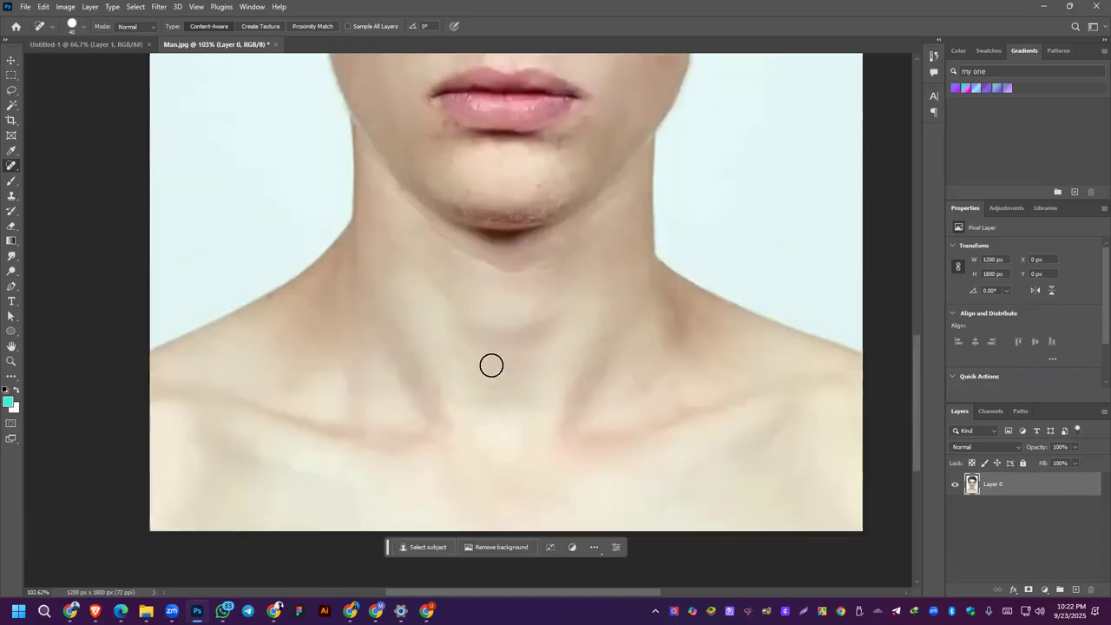
{"action": "scroll", "coordinate": [486, 361], "scroll_direction": "down", "scroll_amount": 4}
{"action": "scroll", "coordinate": [517, 373], "scroll_direction": "up", "scroll_amount": 3}
{"action": "scroll", "coordinate": [501, 367], "scroll_direction": "down", "scroll_amount": 5}
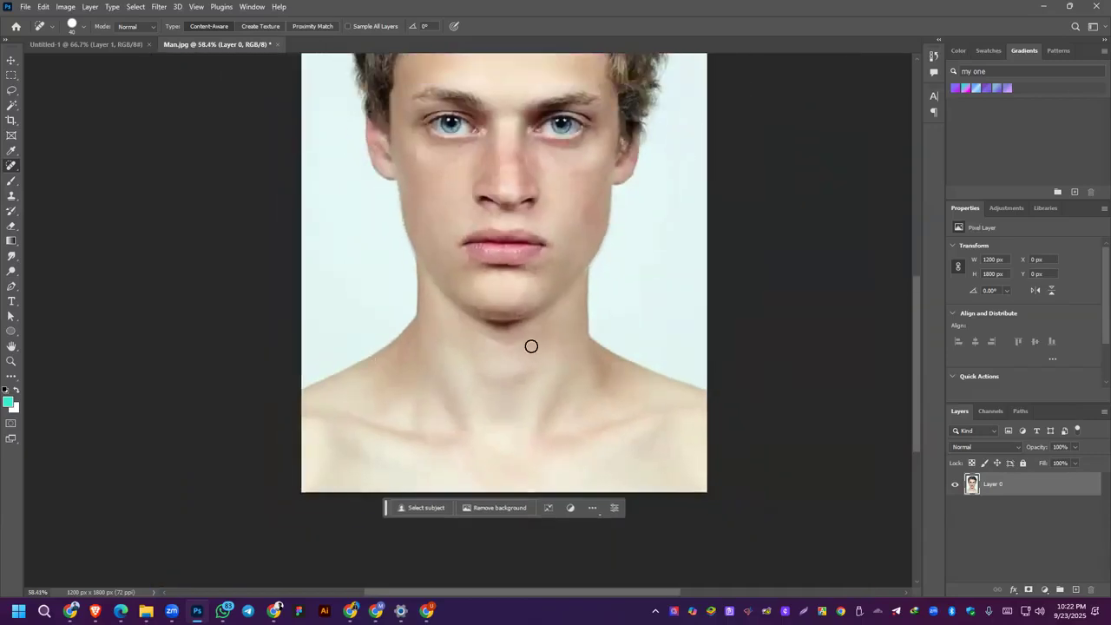
{"action": "scroll", "coordinate": [531, 346], "scroll_direction": "up", "scroll_amount": 6}
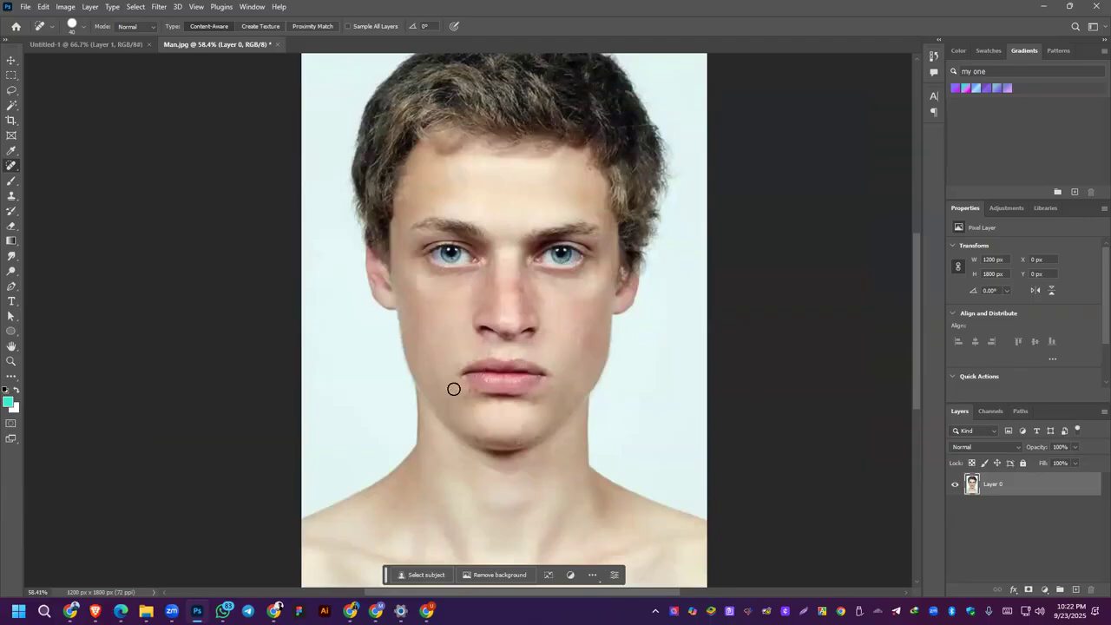
{"action": "left_click_drag", "start_coordinate": [1050, 502], "coordinate": [1075, 590]}
{"action": "key", "text": "ctrl+z"}
{"action": "key", "text": "alt+Tab"}
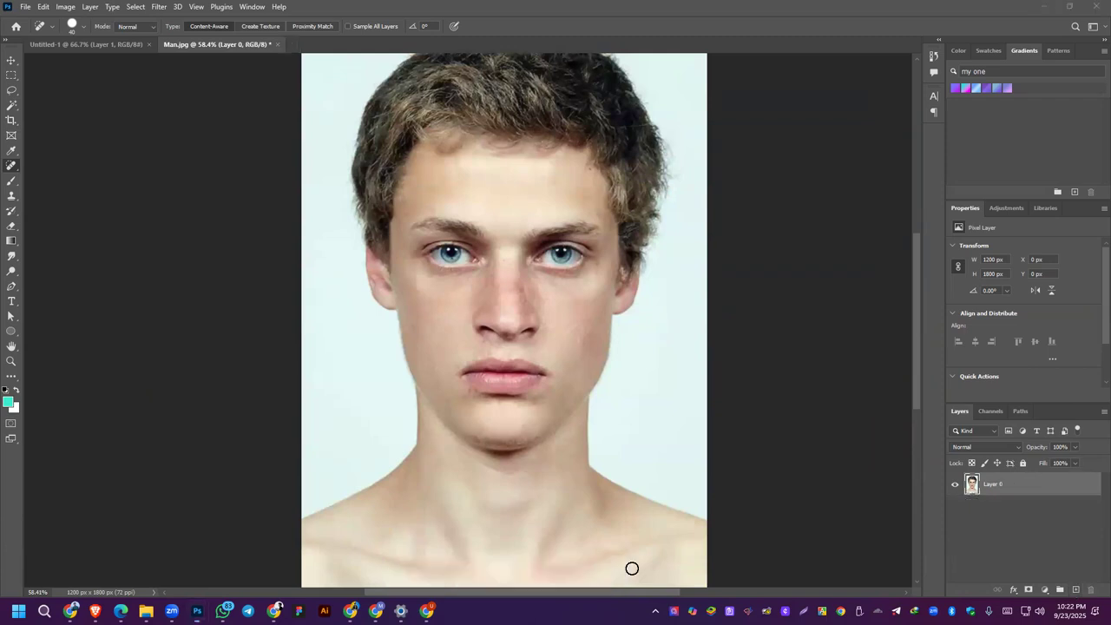
Step: Heal the spots on the man's nose and nose bridge and the marks on his left cheek
{"action": "scroll", "coordinate": [514, 252], "scroll_direction": "up", "scroll_amount": 3}
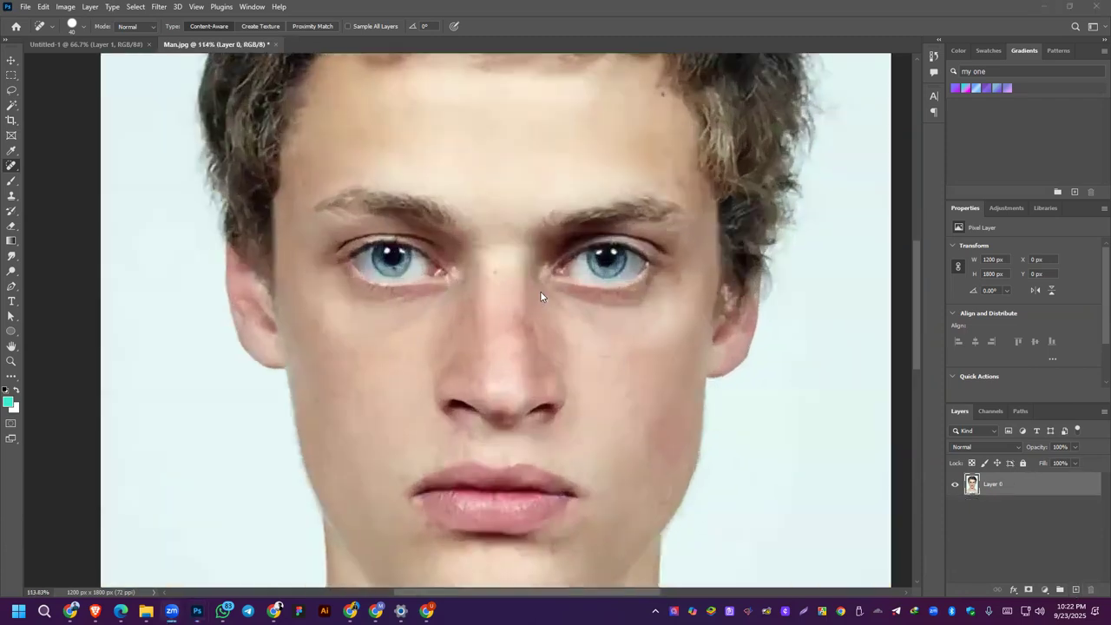
{"action": "left_click", "coordinate": [466, 382]}
{"action": "scroll", "coordinate": [466, 382], "scroll_direction": "up", "scroll_amount": 1}
{"action": "left_click", "coordinate": [487, 363]}
{"action": "left_click", "coordinate": [489, 355]}
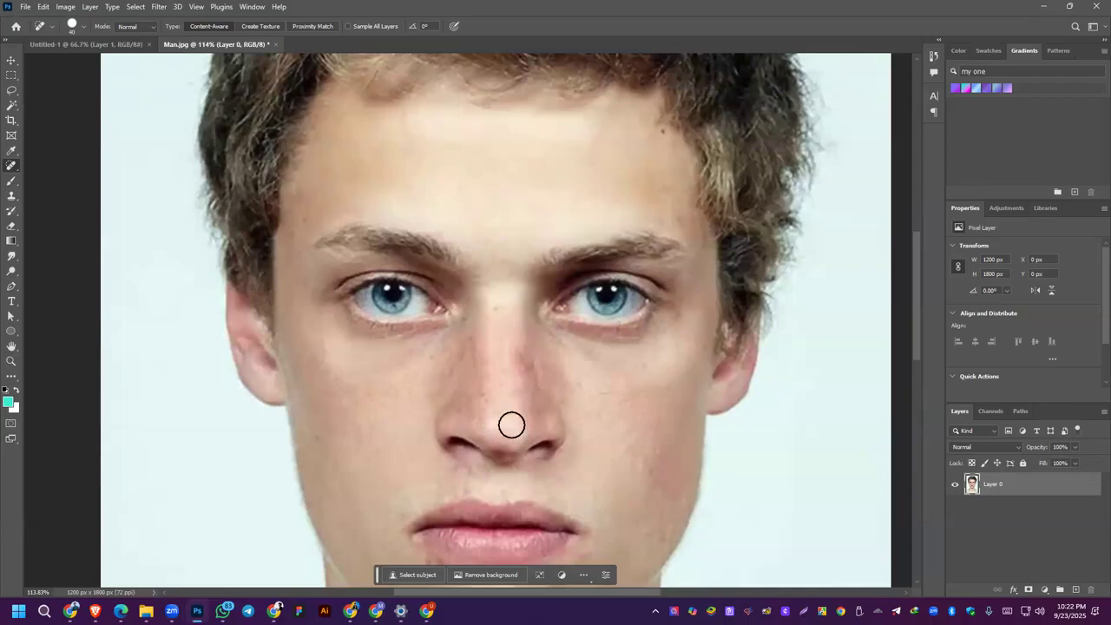
{"action": "left_click", "coordinate": [501, 310]}
{"action": "left_click", "coordinate": [665, 370]}
{"action": "mouse_move", "coordinate": [593, 406]}
{"action": "left_mouse_down"}
{"action": "mouse_move", "coordinate": [598, 431]}
{"action": "mouse_move", "coordinate": [655, 377]}
{"action": "mouse_move", "coordinate": [599, 397]}
{"action": "mouse_move", "coordinate": [612, 421]}
{"action": "left_mouse_up"}
{"action": "scroll", "coordinate": [650, 400], "scroll_direction": "down", "scroll_amount": 5}
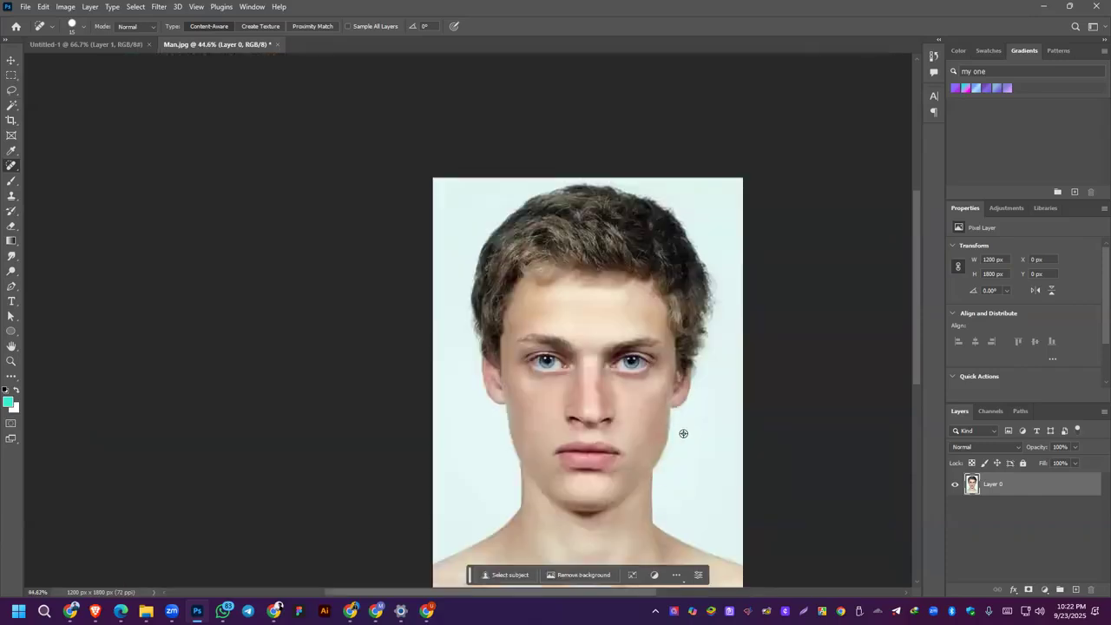
Step: Heal the freckles and reddish marks across the man's left cheek with a 40 px Spot Healing Brush
{"action": "scroll", "coordinate": [683, 433], "scroll_direction": "up", "scroll_amount": 6}
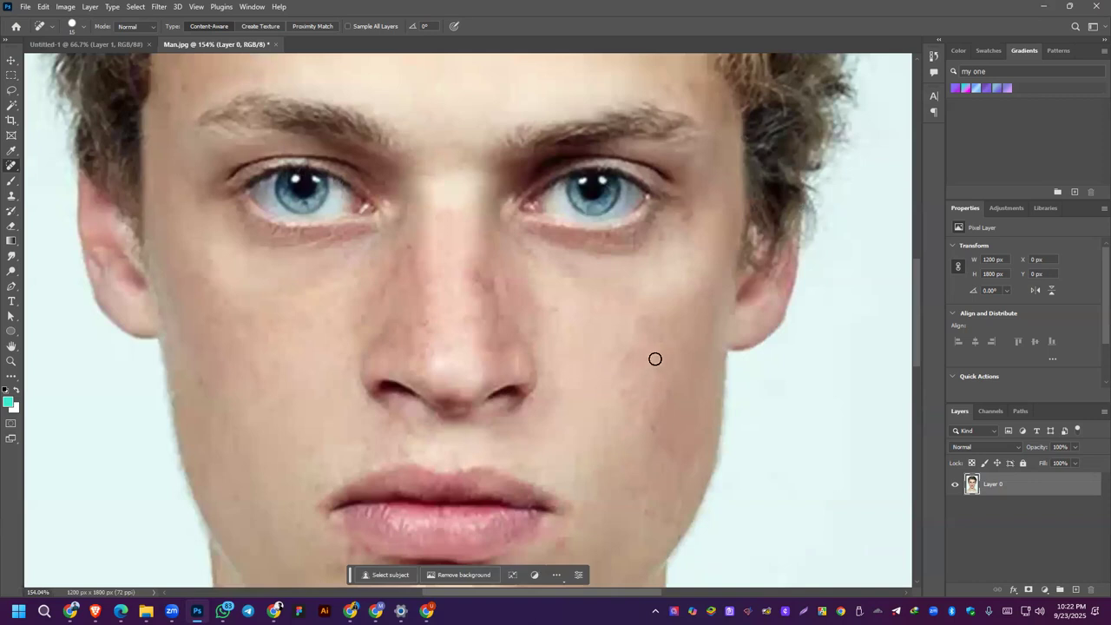
{"action": "key", "text": "bracketright"}
{"action": "key", "text": "bracketright"}
{"action": "left_click_drag", "start_coordinate": [640, 349], "coordinate": [629, 380]}
{"action": "left_click", "coordinate": [621, 396]}
{"action": "left_click", "coordinate": [643, 325]}
{"action": "left_click", "coordinate": [567, 306]}
{"action": "left_click", "coordinate": [565, 354]}
{"action": "left_click", "coordinate": [616, 392]}
{"action": "left_click", "coordinate": [628, 400]}
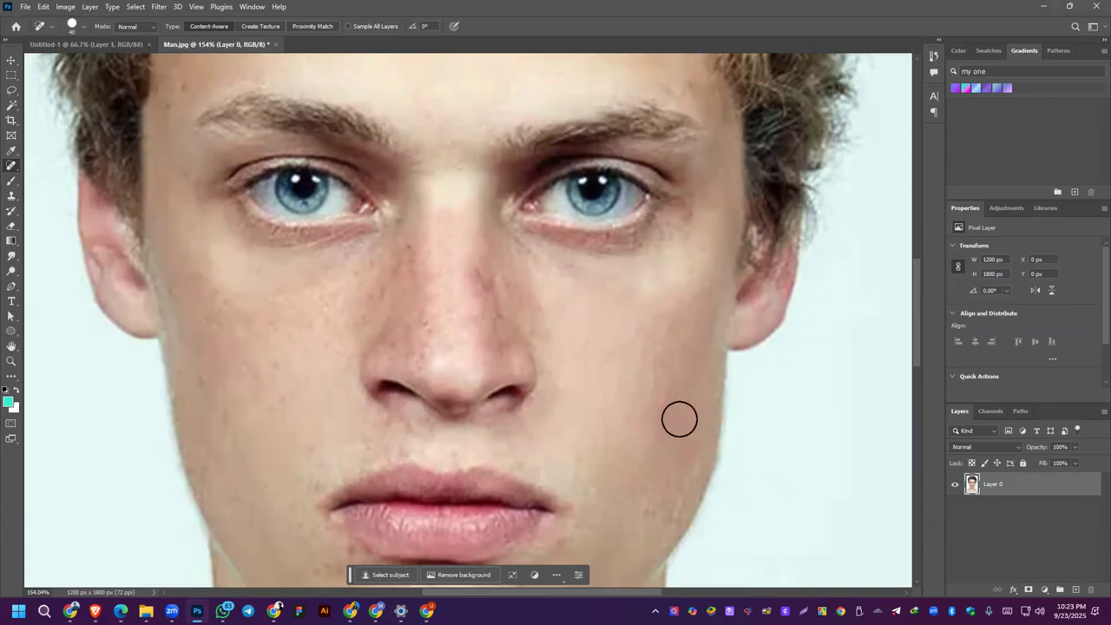
{"action": "left_click", "coordinate": [655, 377]}
{"action": "left_click", "coordinate": [632, 419]}
{"action": "left_click", "coordinate": [655, 378]}
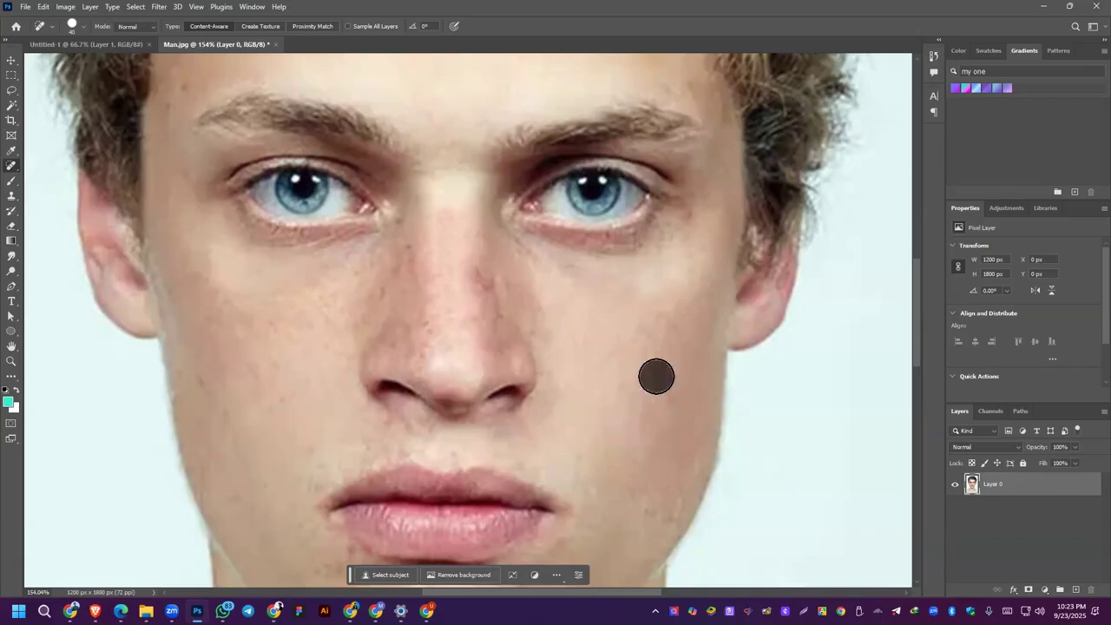
{"action": "left_click", "coordinate": [658, 329]}
{"action": "left_click", "coordinate": [656, 354]}
{"action": "left_click", "coordinate": [648, 372]}
{"action": "left_click", "coordinate": [642, 418]}
Step: Remove spots on the man's lower right cheek, at the forehead hairline and beside his right temple
{"action": "scroll", "coordinate": [636, 425], "scroll_direction": "down", "scroll_amount": 3}
{"action": "scroll", "coordinate": [636, 424], "scroll_direction": "down", "scroll_amount": 1}
{"action": "left_click", "coordinate": [376, 411]}
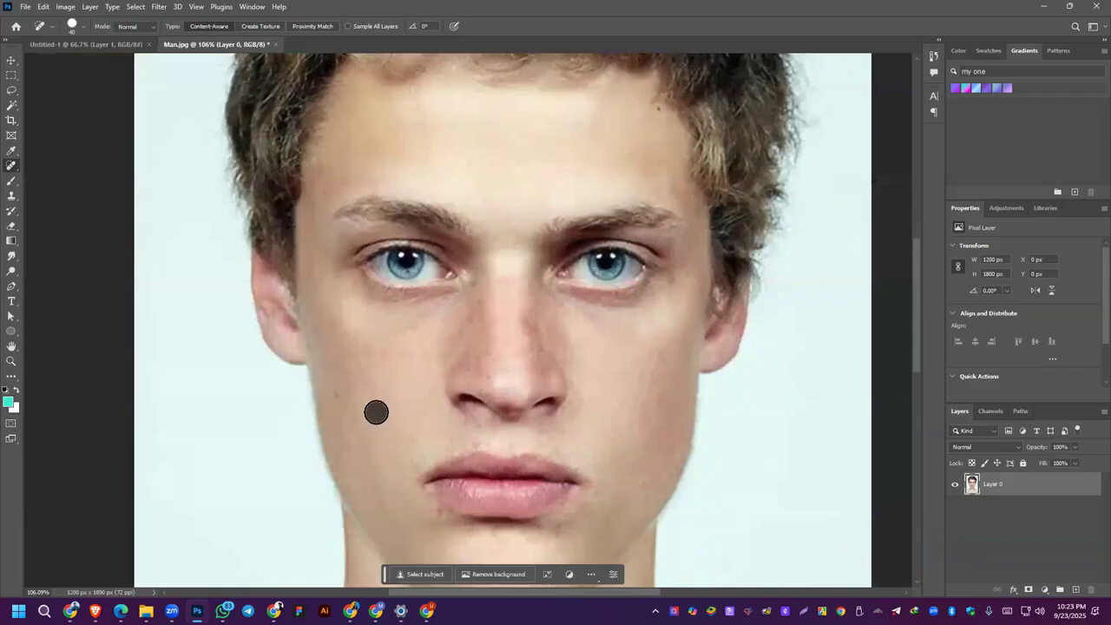
{"action": "left_click", "coordinate": [656, 112]}
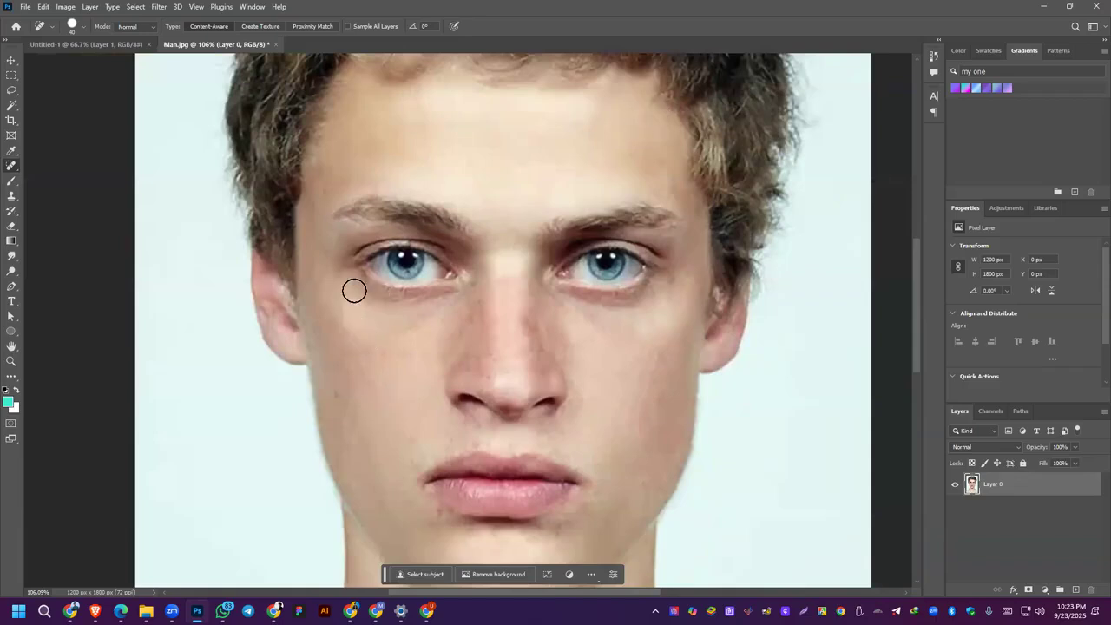
{"action": "left_click", "coordinate": [316, 191]}
Step: Heal the blemishes below the man's right eye, from the outer cheek to the side of the nose
{"action": "scroll", "coordinate": [395, 366], "scroll_direction": "down", "scroll_amount": 3}
{"action": "left_click", "coordinate": [317, 270]}
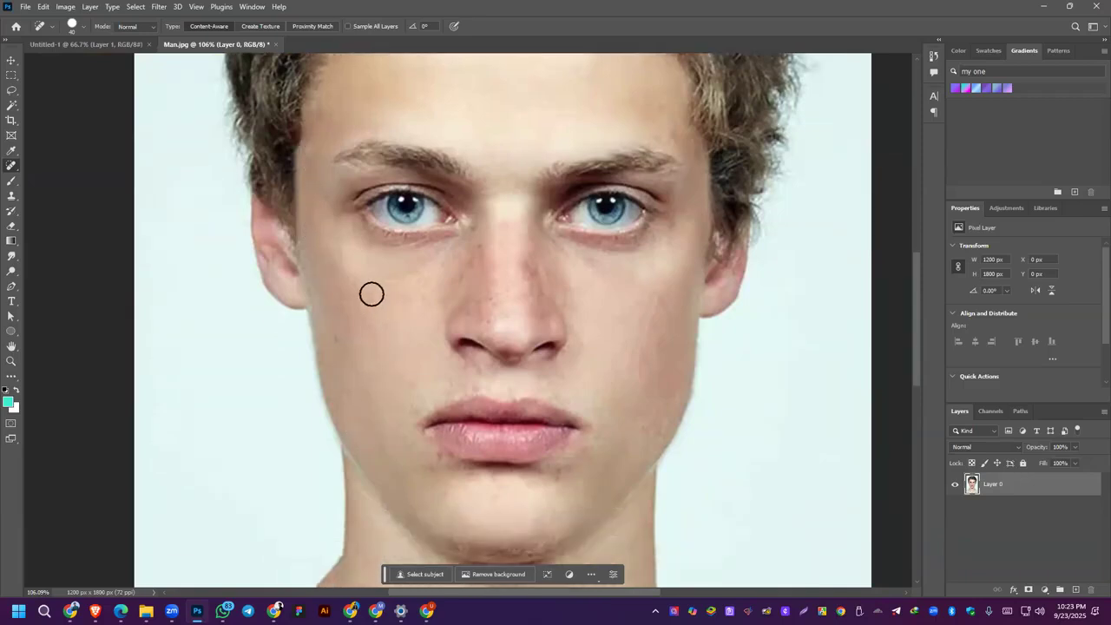
{"action": "left_click", "coordinate": [335, 261]}
{"action": "left_click", "coordinate": [379, 284]}
{"action": "left_click", "coordinate": [409, 279]}
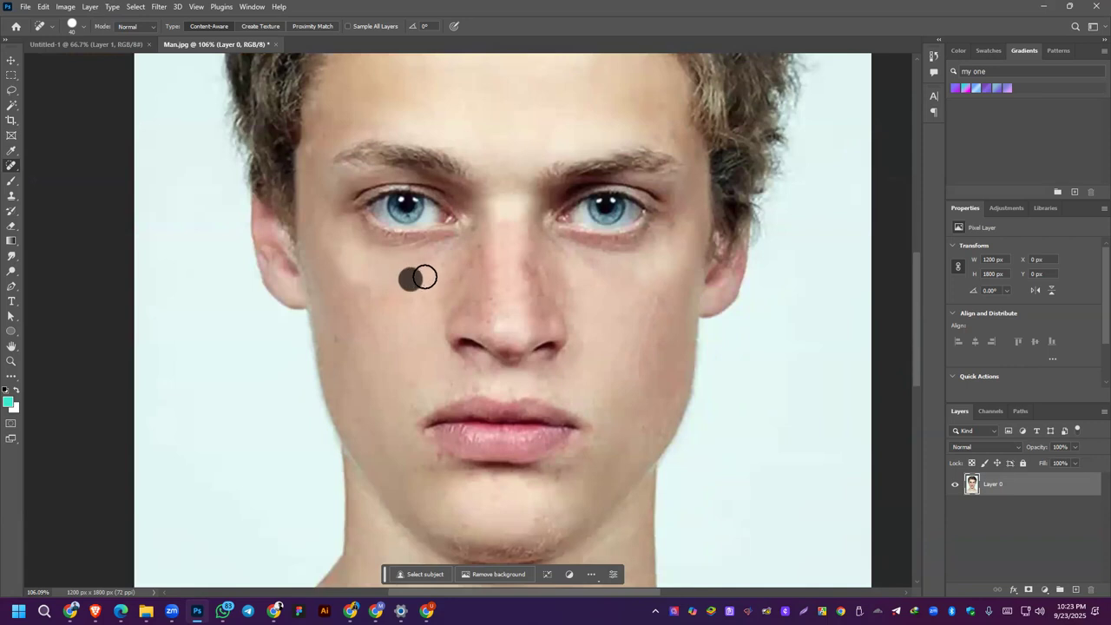
{"action": "left_click", "coordinate": [465, 276]}
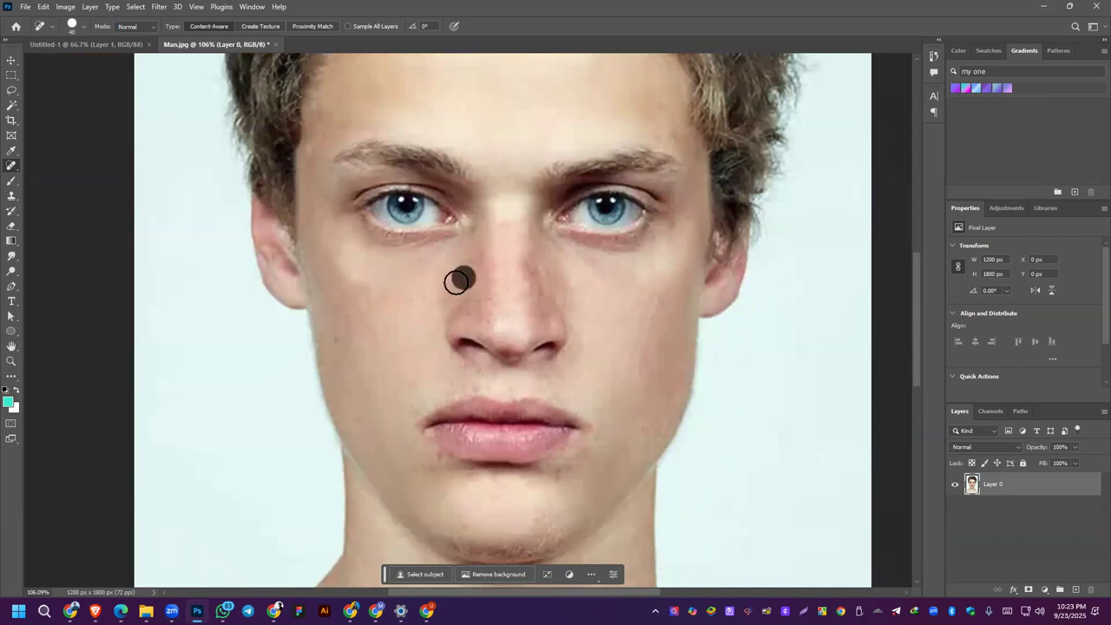
{"action": "left_click", "coordinate": [390, 296]}
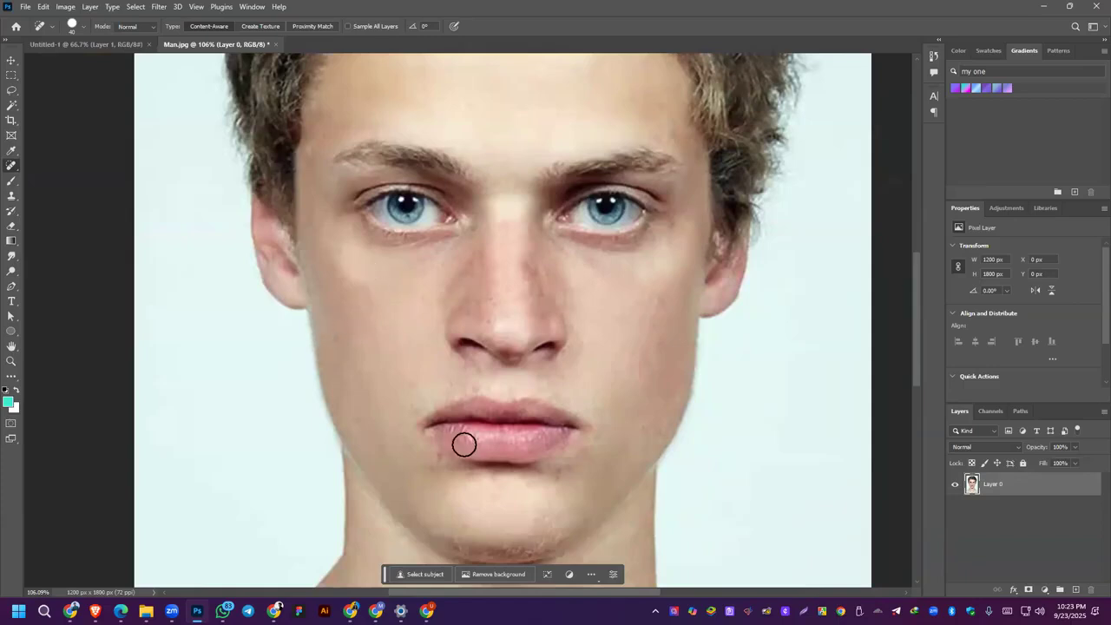
Step: Display the healing tool group and reselect the Spot Healing Brush Tool
{"action": "key", "text": "alt+Tab"}
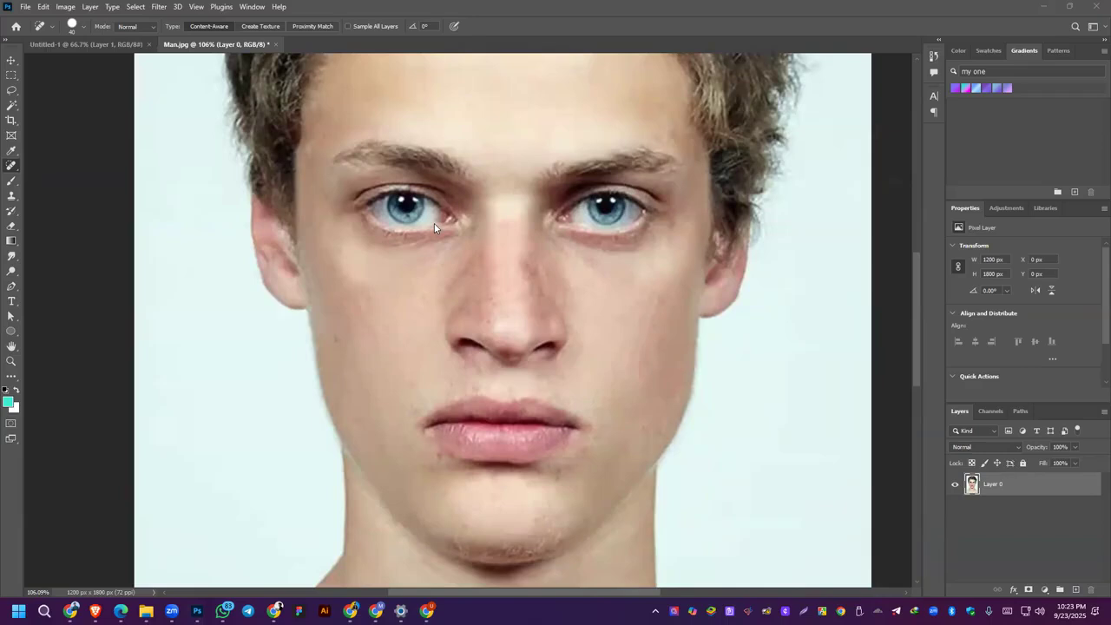
{"action": "left_click", "coordinate": [10, 171]}
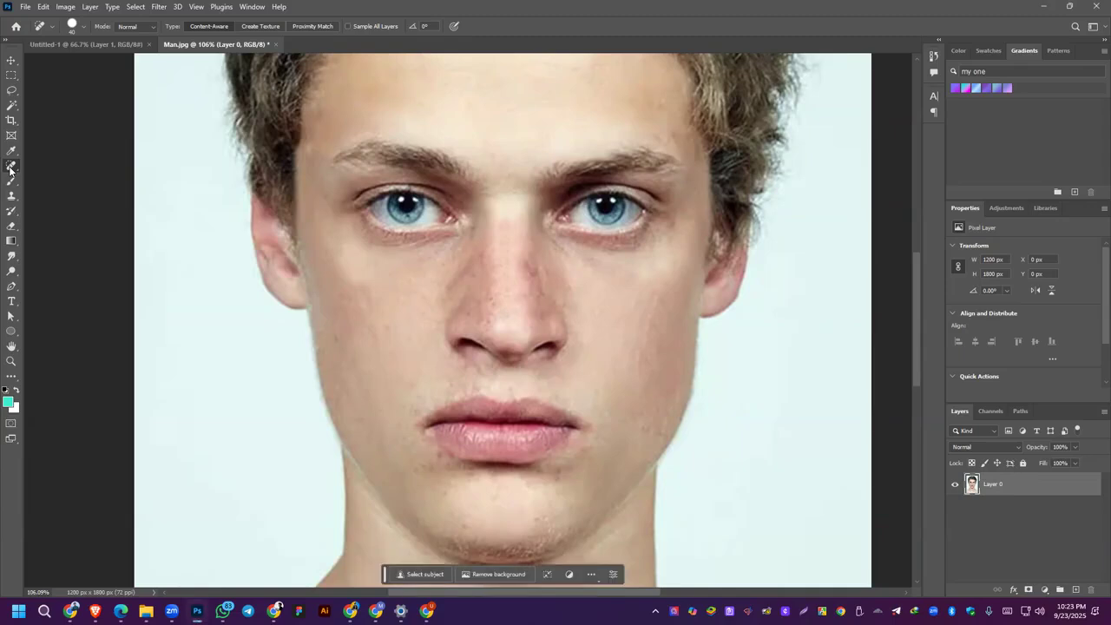
{"action": "right_click", "coordinate": [10, 168]}
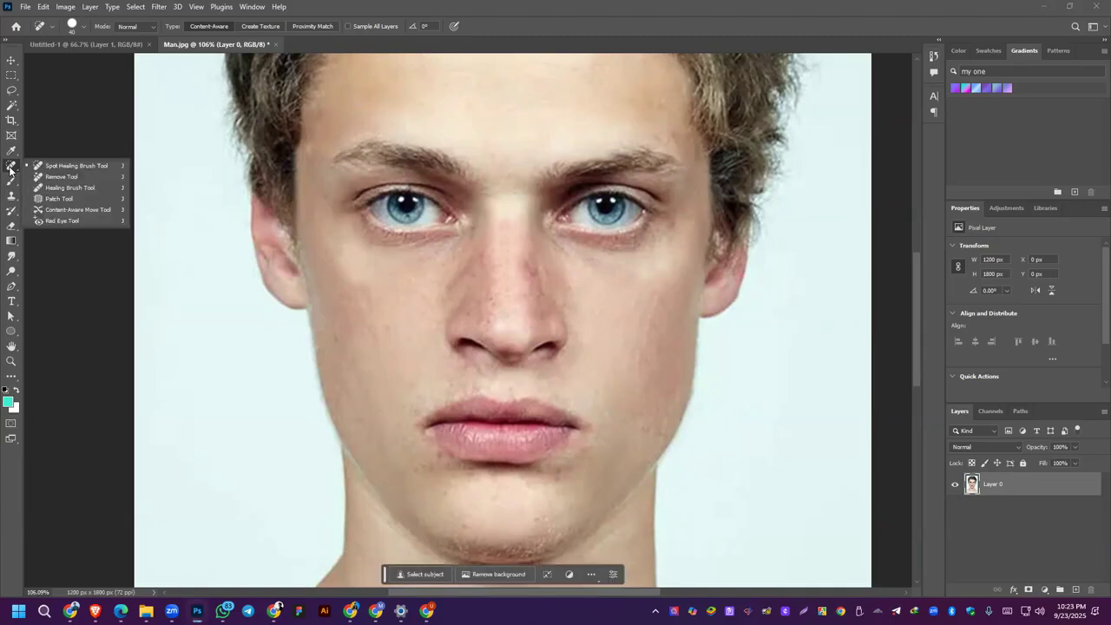
{"action": "left_click", "coordinate": [63, 167]}
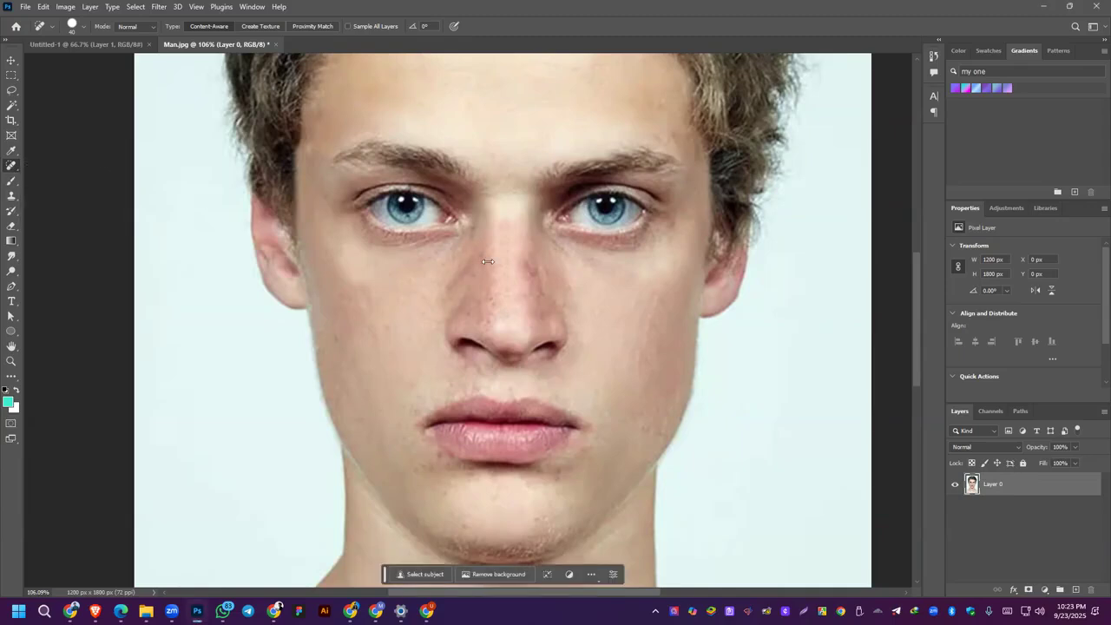
Step: Heal the remaining blemishes along the man's left jaw, below the corners of his mouth and on his chin
{"action": "left_click", "coordinate": [432, 341]}
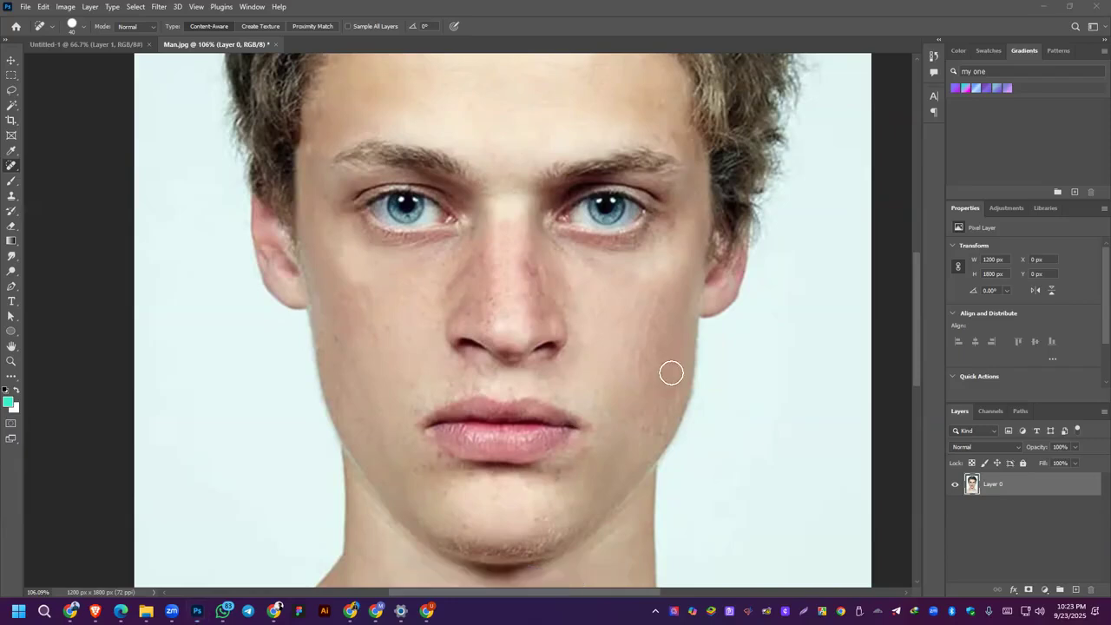
{"action": "left_click", "coordinate": [645, 428]}
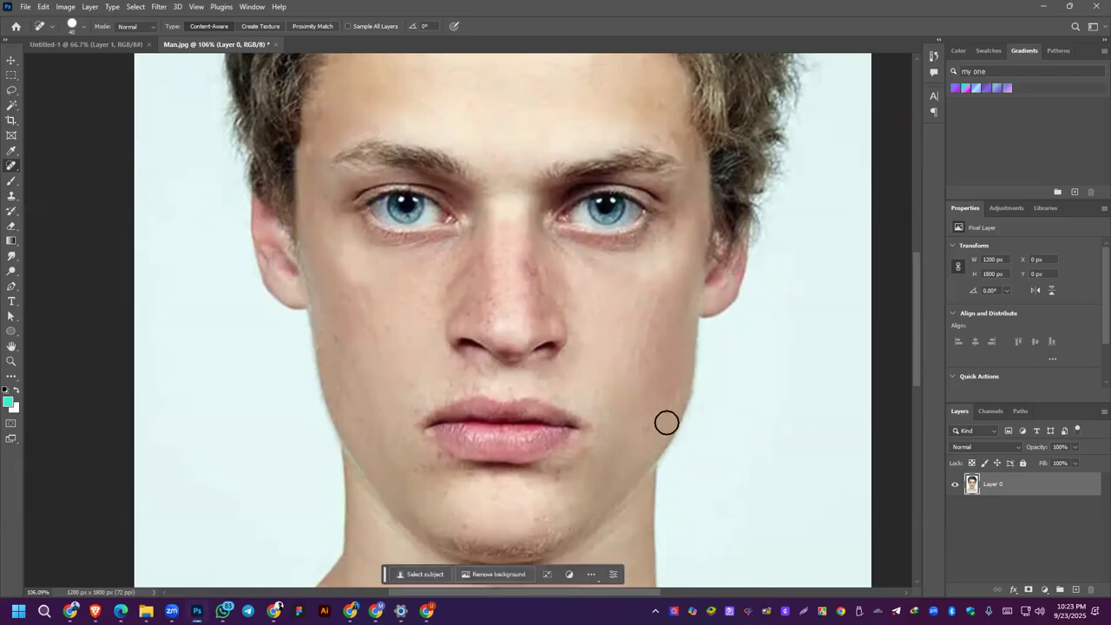
{"action": "scroll", "coordinate": [612, 347], "scroll_direction": "down", "scroll_amount": 3}
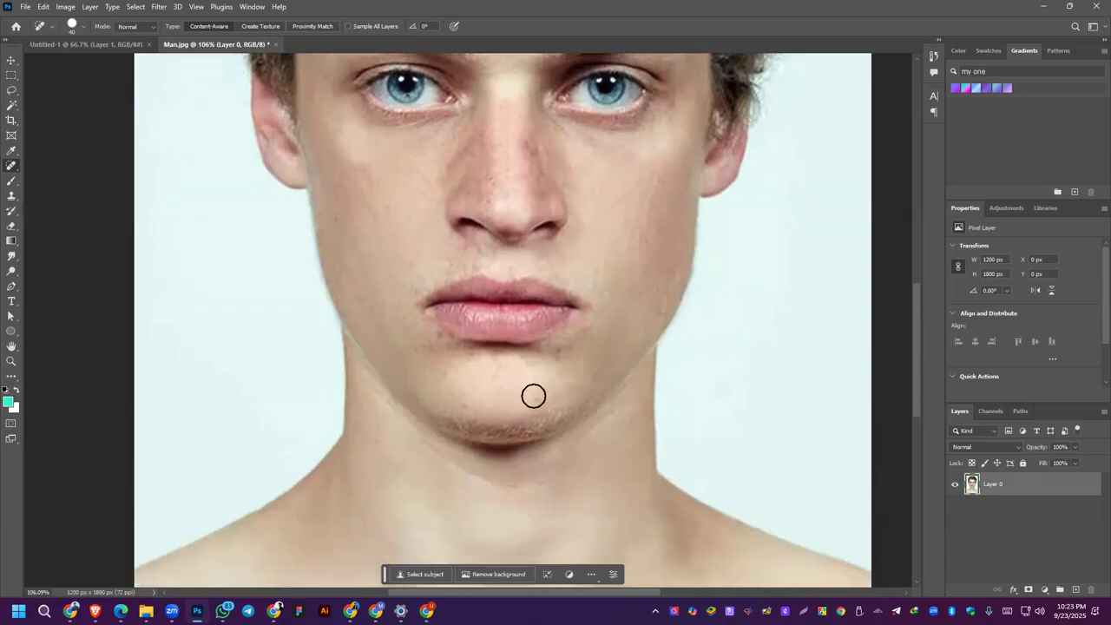
{"action": "left_click", "coordinate": [452, 350]}
{"action": "left_click_drag", "start_coordinate": [372, 190], "coordinate": [478, 399]}
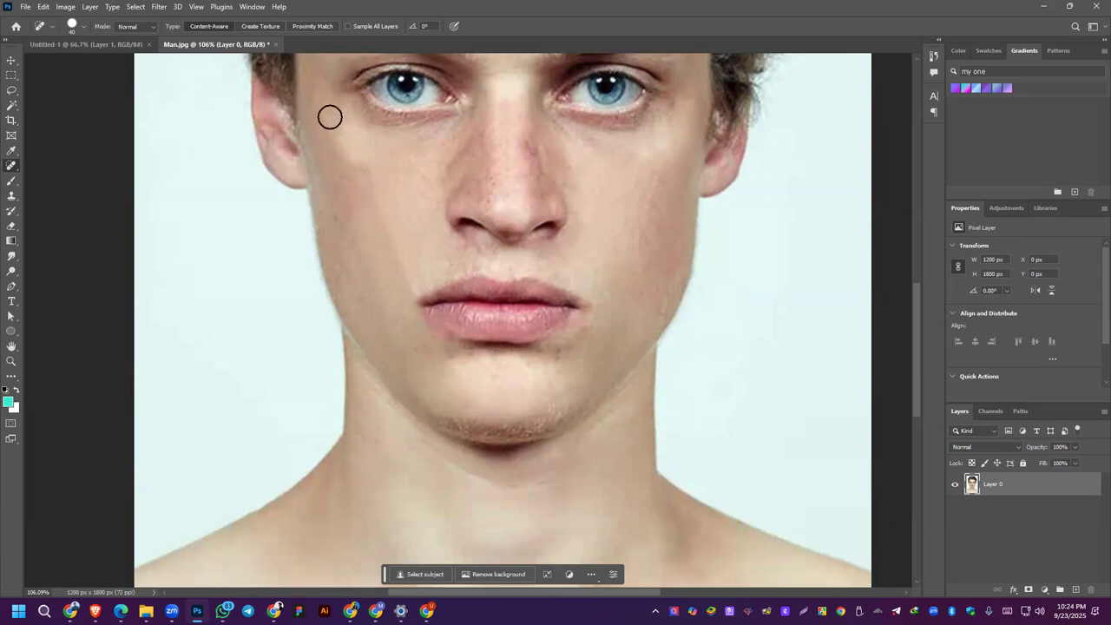
{"action": "left_click_drag", "start_coordinate": [330, 117], "coordinate": [500, 374]}
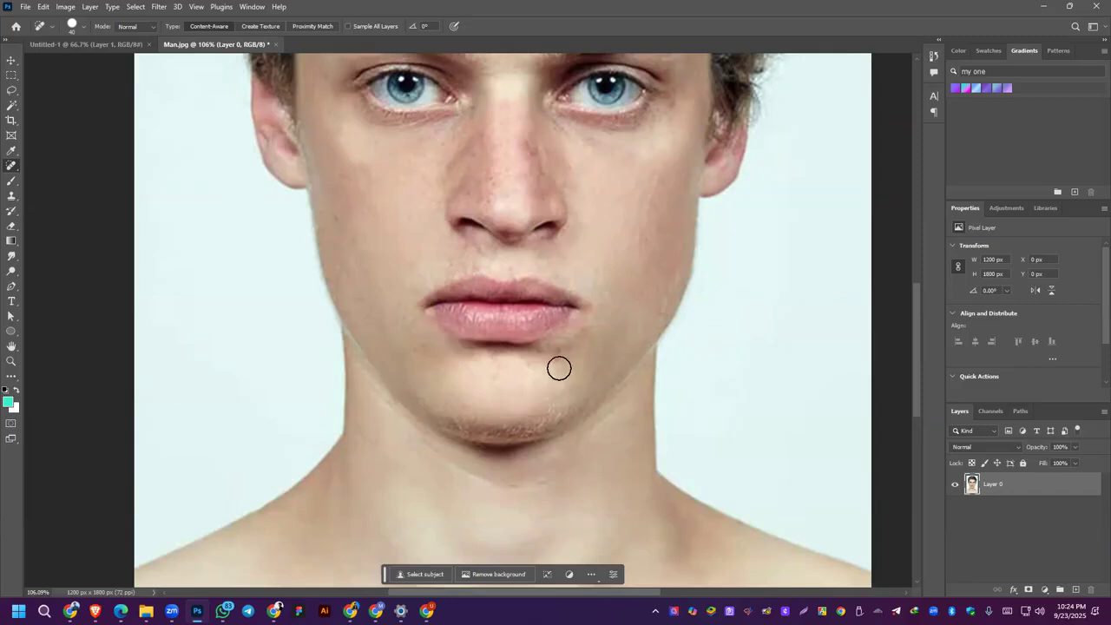
{"action": "scroll", "coordinate": [639, 268], "scroll_direction": "down", "scroll_amount": 5}
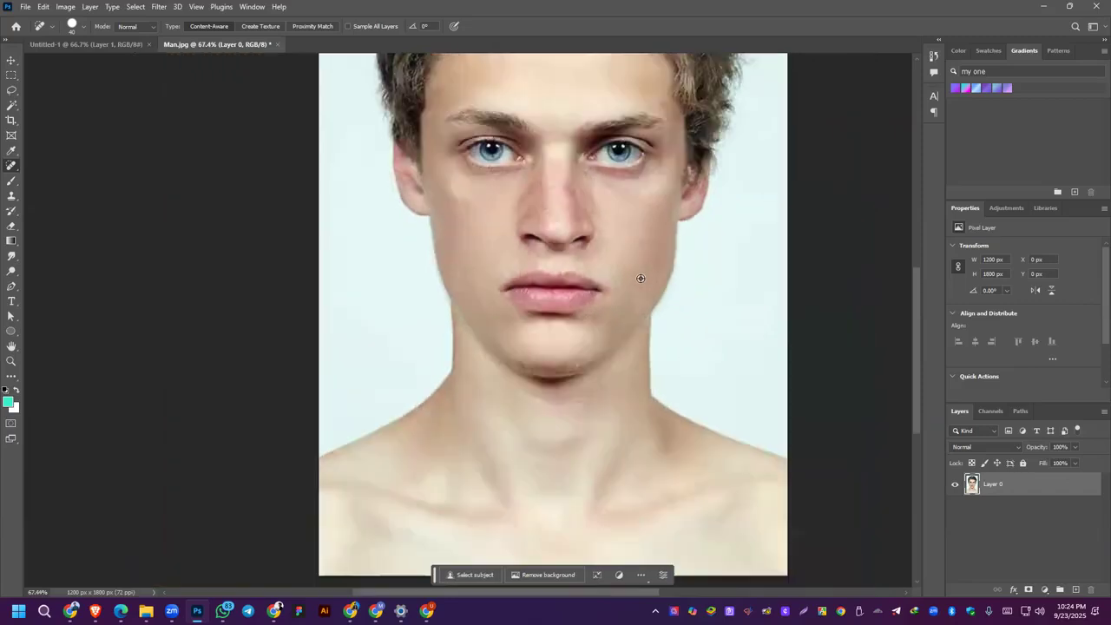
Step: Heal the spots and redness on the man's nose and both cheeks with the 40 px Spot Healing Brush
{"action": "scroll", "coordinate": [643, 278], "scroll_direction": "up", "scroll_amount": 3}
{"action": "left_click", "coordinate": [471, 242]}
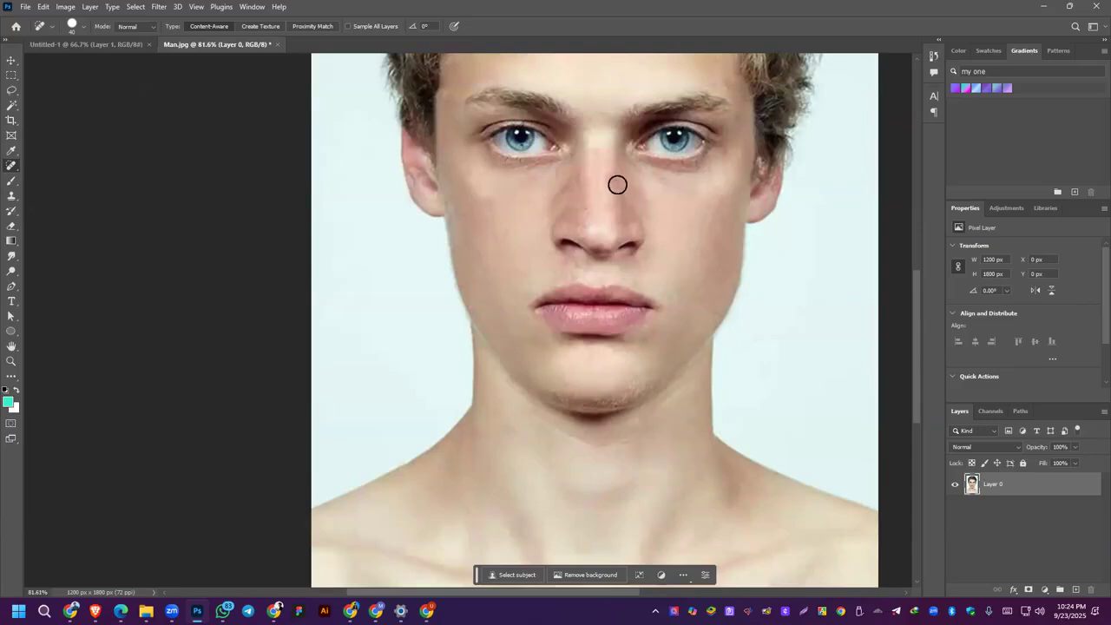
{"action": "left_click_drag", "start_coordinate": [613, 179], "coordinate": [622, 204]}
{"action": "left_click", "coordinate": [584, 219]}
{"action": "left_click", "coordinate": [568, 180]}
{"action": "left_click", "coordinate": [718, 210]}
{"action": "mouse_move", "coordinate": [713, 223]}
{"action": "left_mouse_down"}
{"action": "mouse_move", "coordinate": [707, 211]}
{"action": "mouse_move", "coordinate": [704, 250]}
{"action": "left_mouse_up"}
{"action": "left_click", "coordinate": [724, 293]}
{"action": "scroll", "coordinate": [603, 378], "scroll_direction": "down", "scroll_amount": 3}
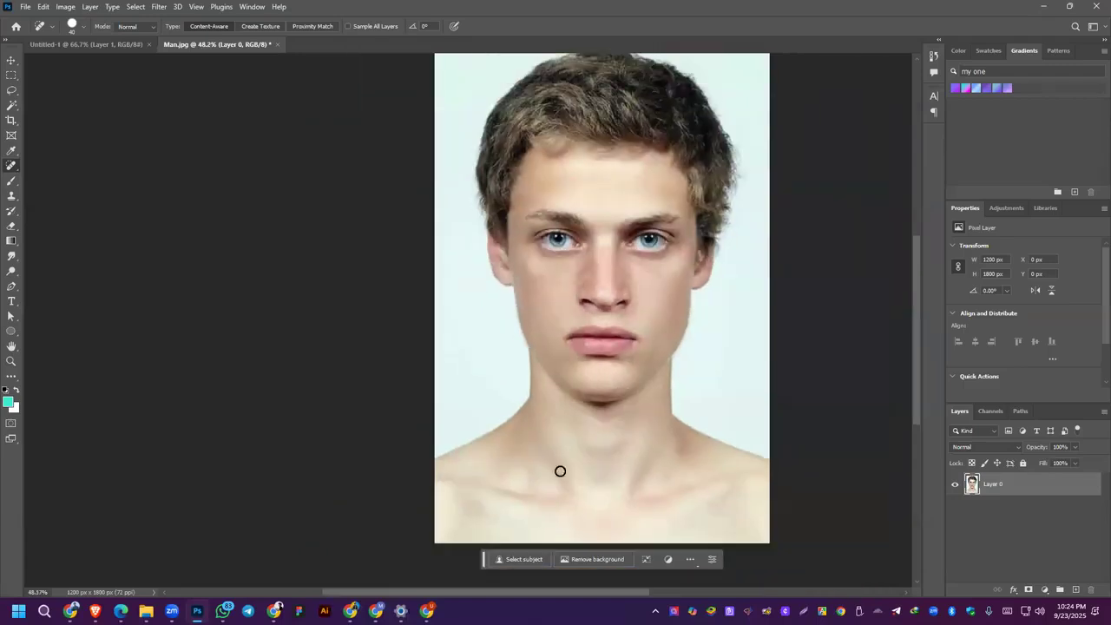
Step: Heal the fine spots left on the man's right cheek, nostril area and nose bridge
{"action": "scroll", "coordinate": [579, 303], "scroll_direction": "up", "scroll_amount": 6}
{"action": "left_click", "coordinate": [530, 242]}
{"action": "left_click", "coordinate": [566, 291]}
{"action": "left_click_drag", "start_coordinate": [585, 304], "coordinate": [580, 318]}
{"action": "left_click", "coordinate": [520, 259]}
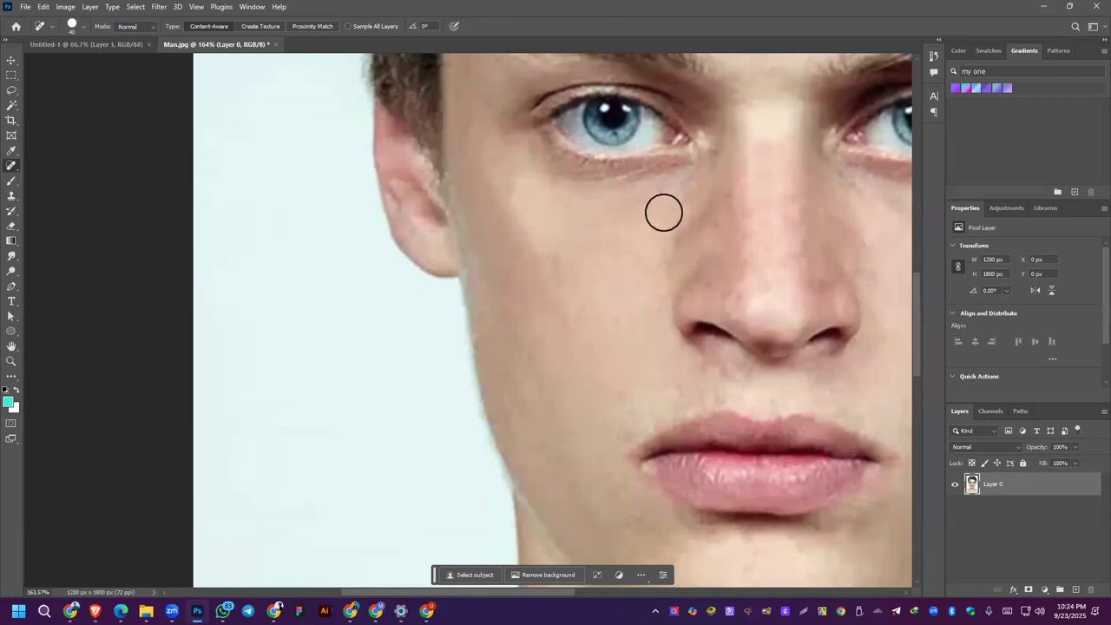
{"action": "left_click", "coordinate": [654, 259]}
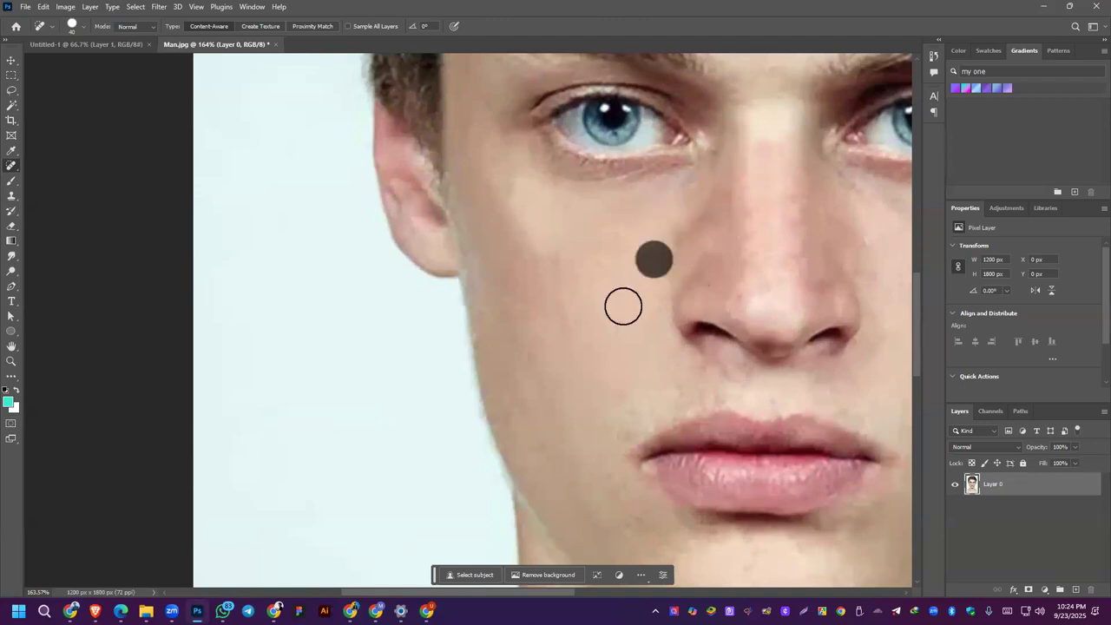
{"action": "left_click", "coordinate": [734, 295]}
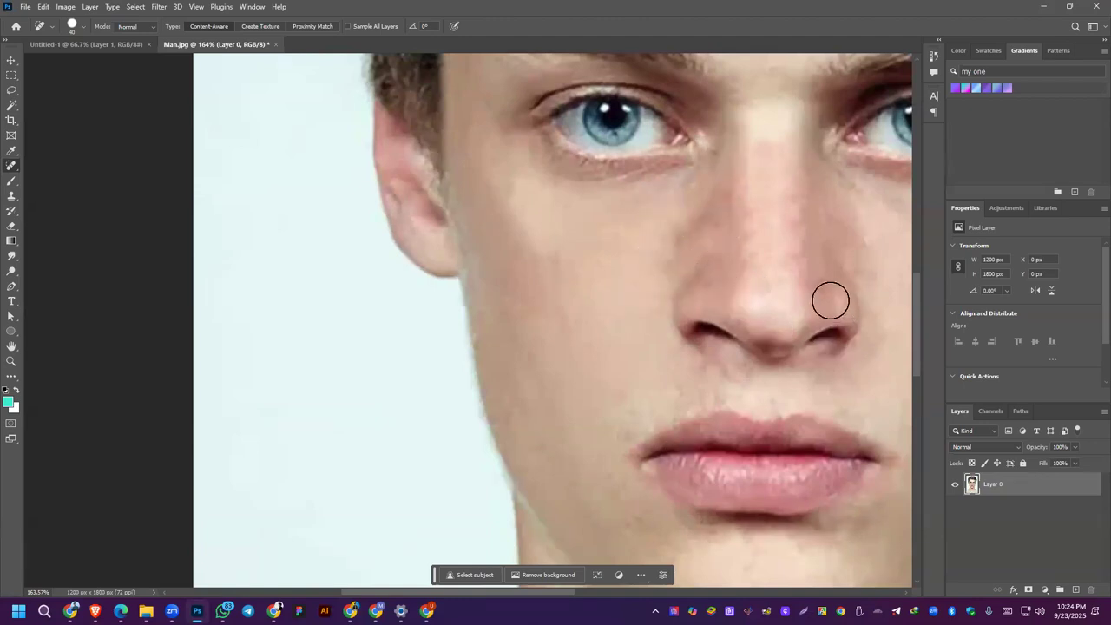
{"action": "left_click", "coordinate": [808, 210]}
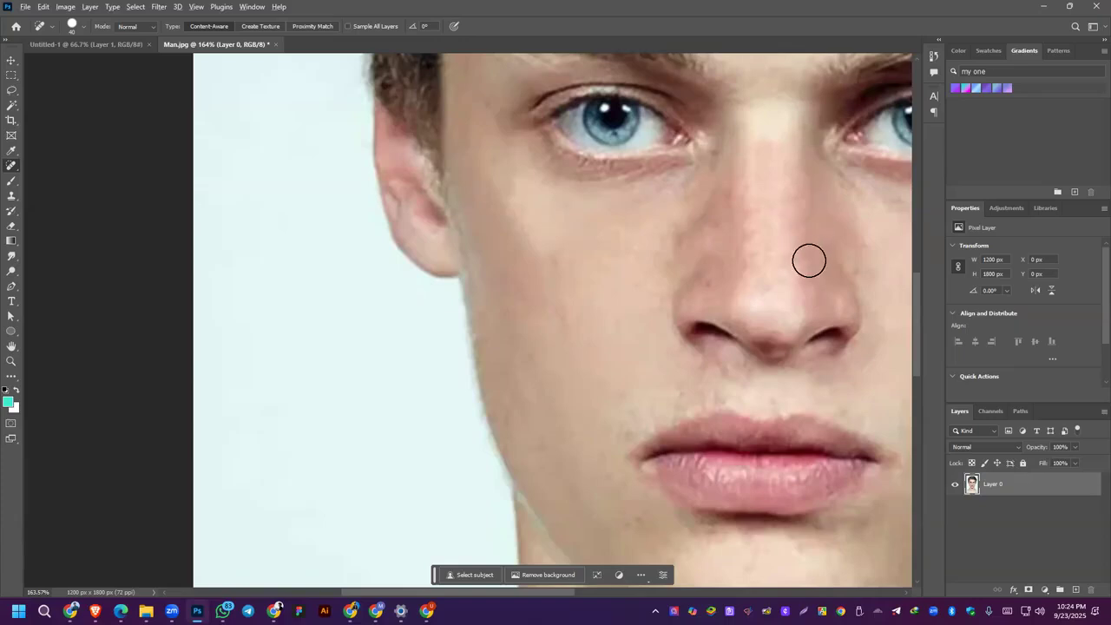
{"action": "scroll", "coordinate": [808, 258], "scroll_direction": "down", "scroll_amount": 5}
{"action": "left_click_drag", "start_coordinate": [847, 226], "coordinate": [676, 267]}
{"action": "scroll", "coordinate": [676, 267], "scroll_direction": "up", "scroll_amount": 3}
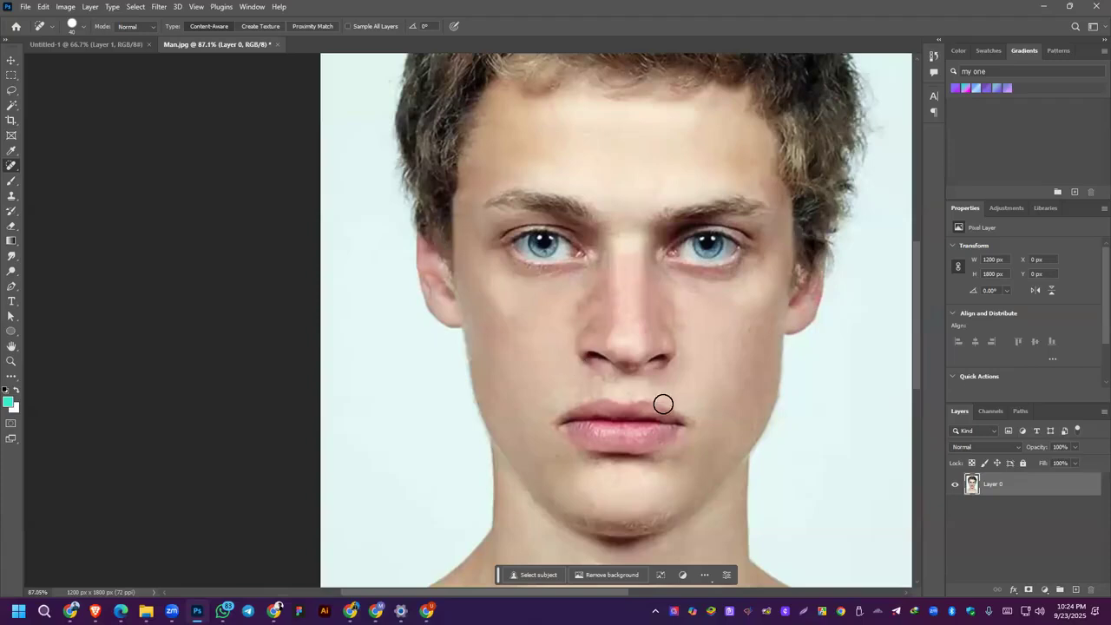
{"action": "key", "text": "alt+Tab"}
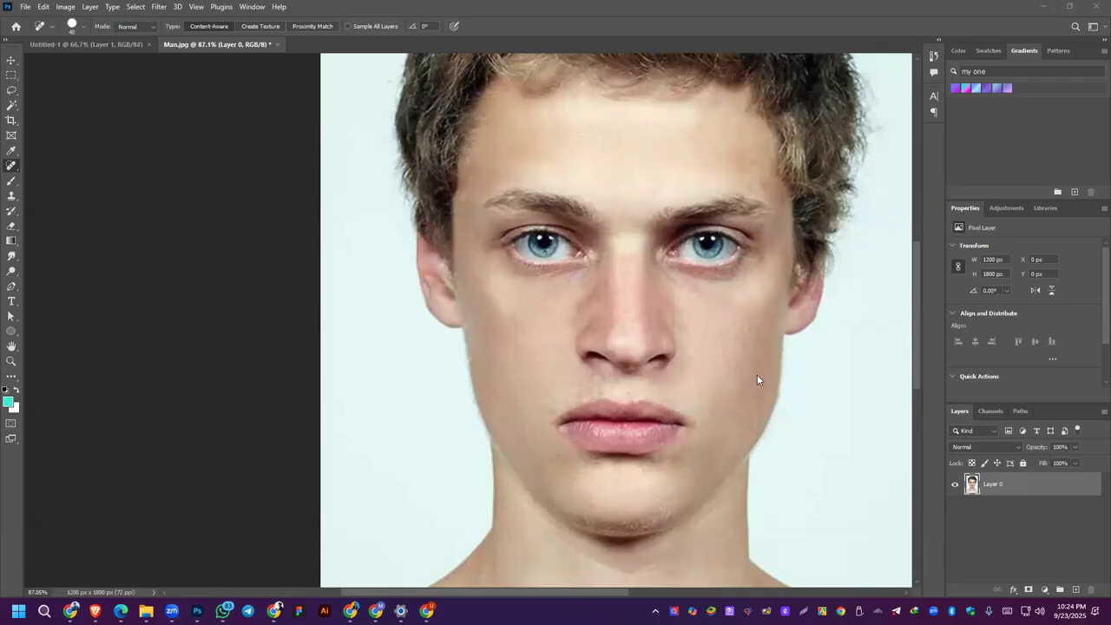
{"action": "left_click", "coordinate": [732, 5]}
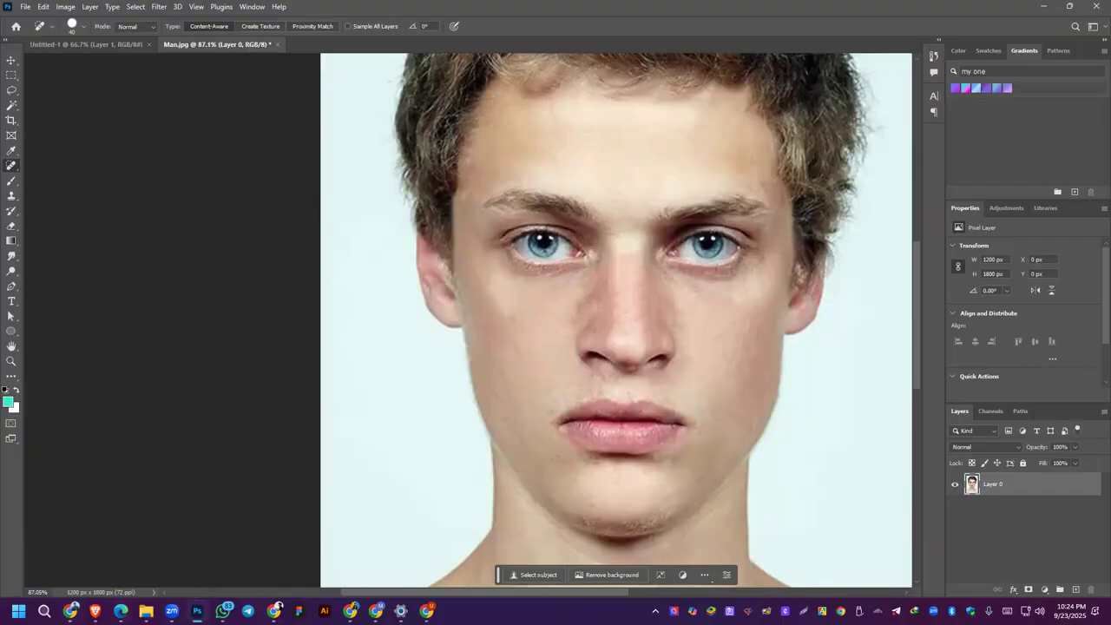
{"action": "key", "text": "alt+Tab"}
Step: Choose the Healing Brush Tool and try to heal the man's right cheek without defining a source point
{"action": "right_click", "coordinate": [13, 165]}
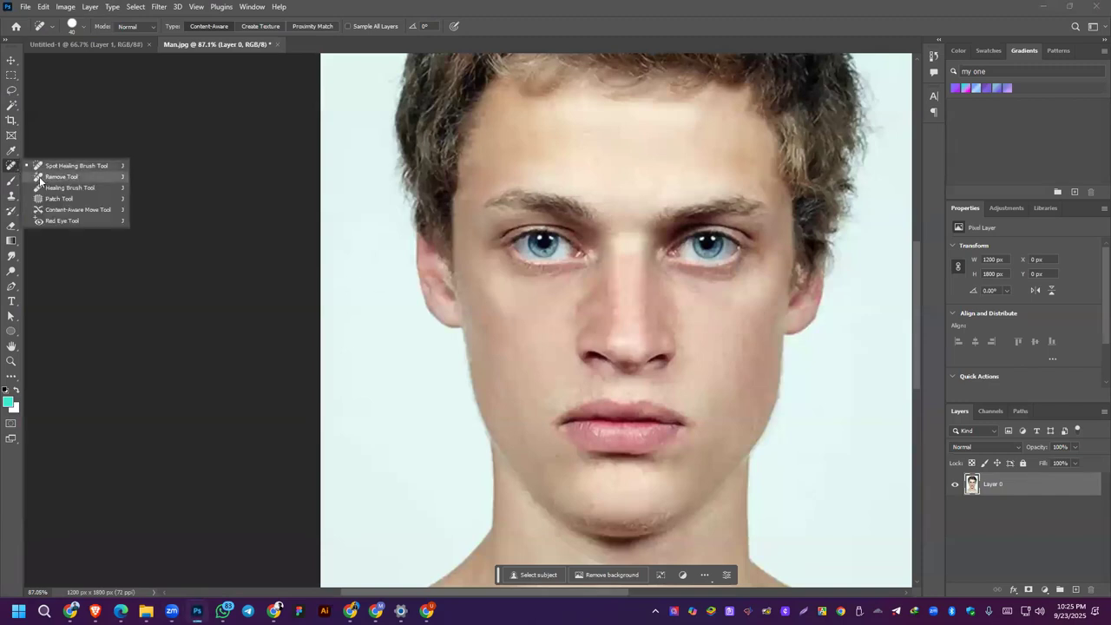
{"action": "left_click", "coordinate": [63, 187]}
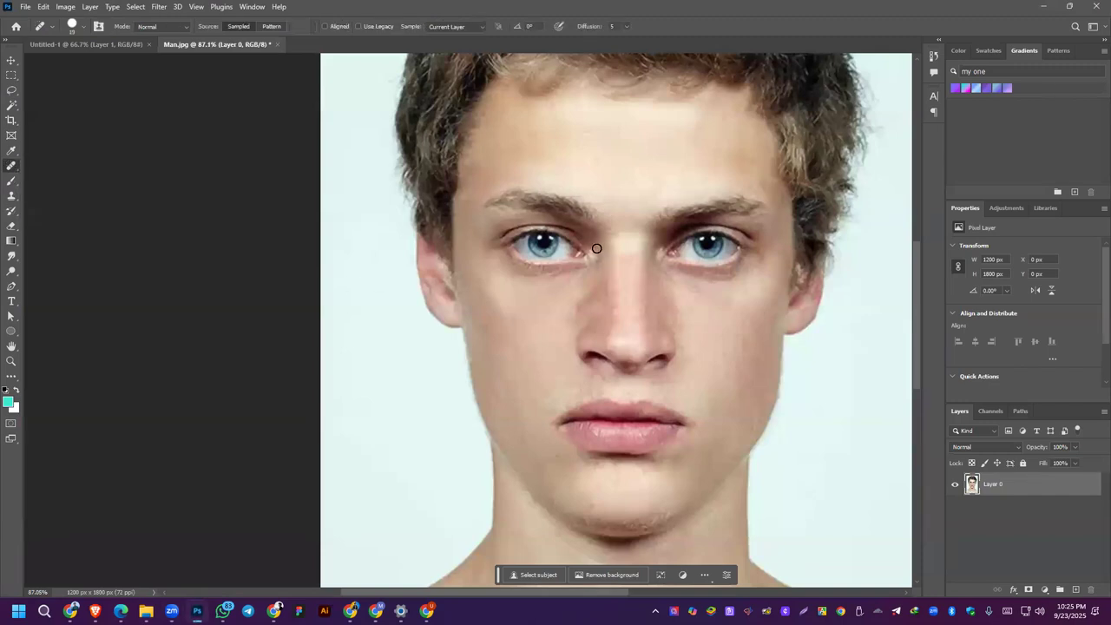
{"action": "left_click", "coordinate": [559, 328]}
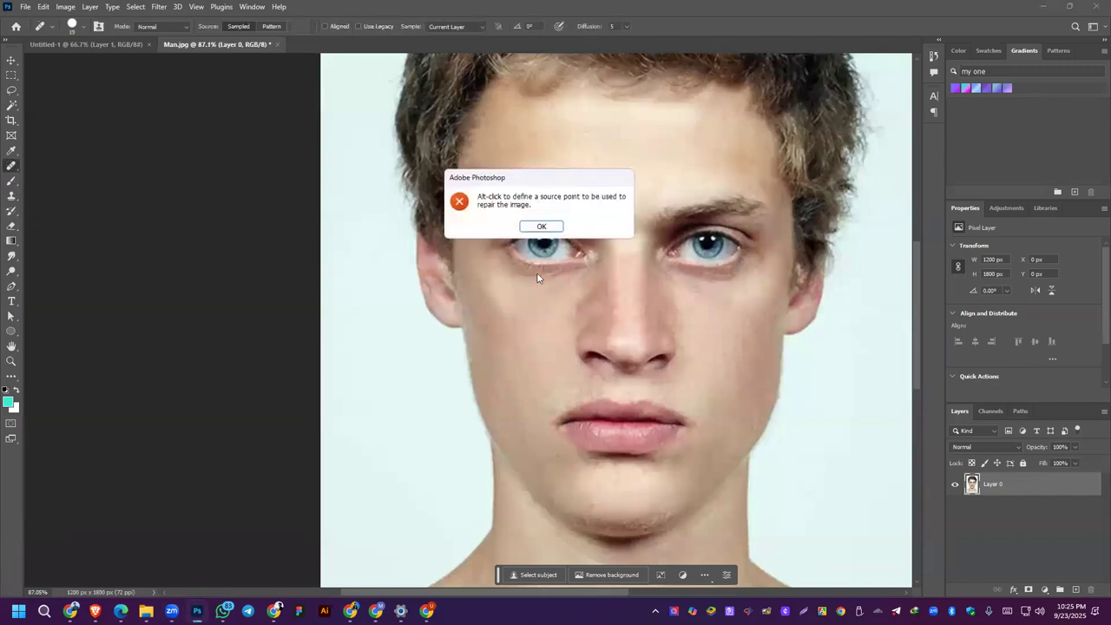
{"action": "left_click", "coordinate": [538, 227]}
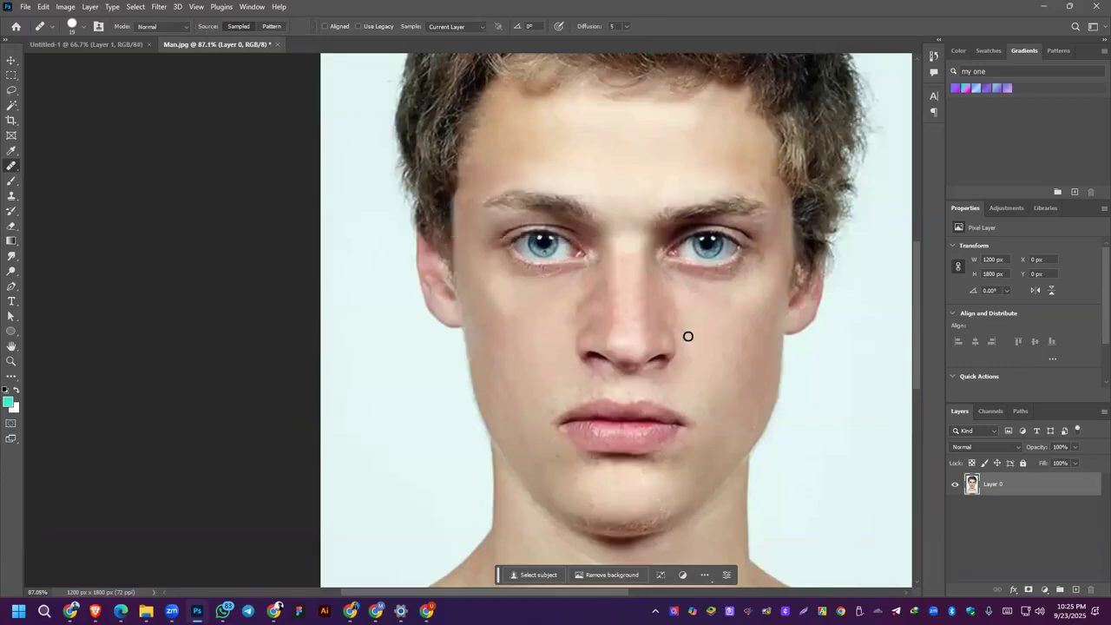
{"action": "left_click", "coordinate": [572, 293]}
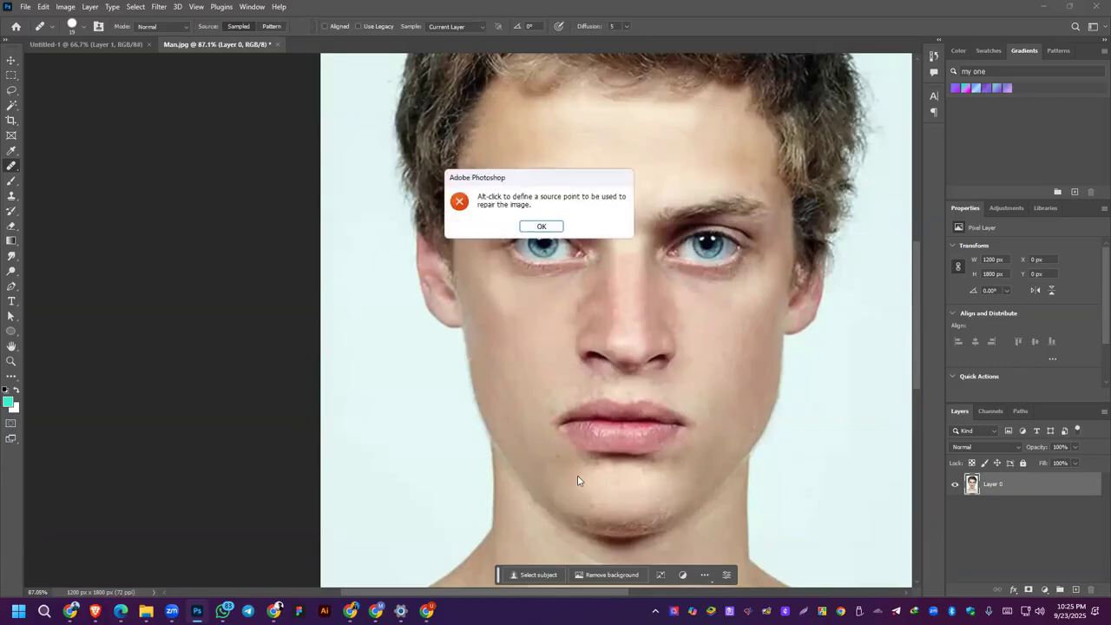
{"action": "left_click", "coordinate": [539, 226]}
{"action": "left_click", "coordinate": [582, 218]}
{"action": "left_click", "coordinate": [541, 227]}
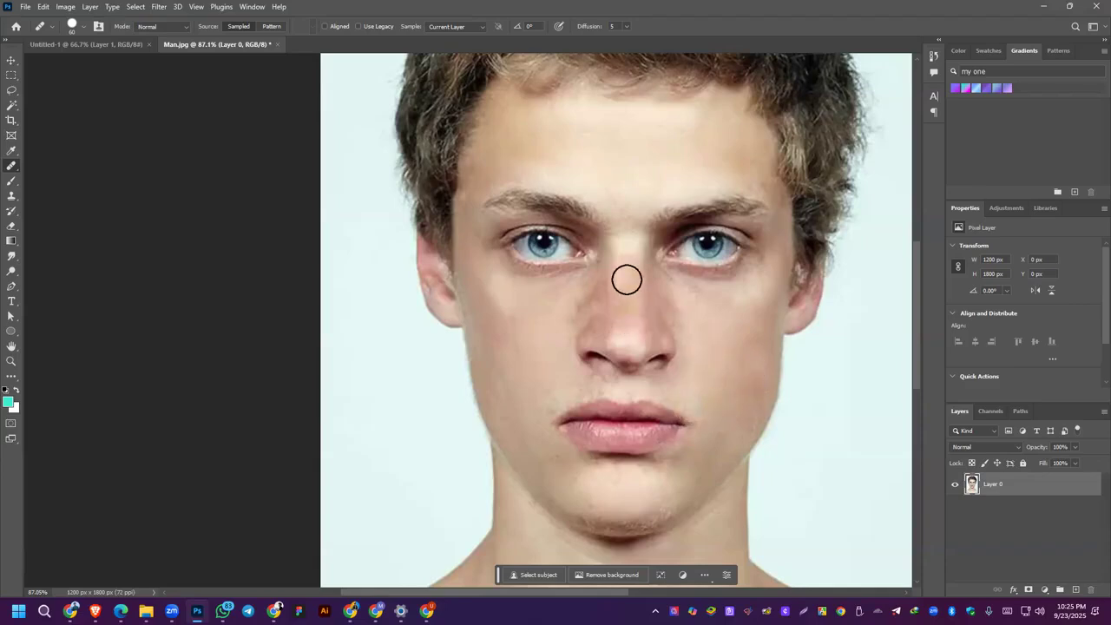
Step: Try smoothing the man's nose and the skin beside it with the 60 px Healing Brush
{"action": "scroll", "coordinate": [646, 310], "scroll_direction": "up", "scroll_amount": 5}
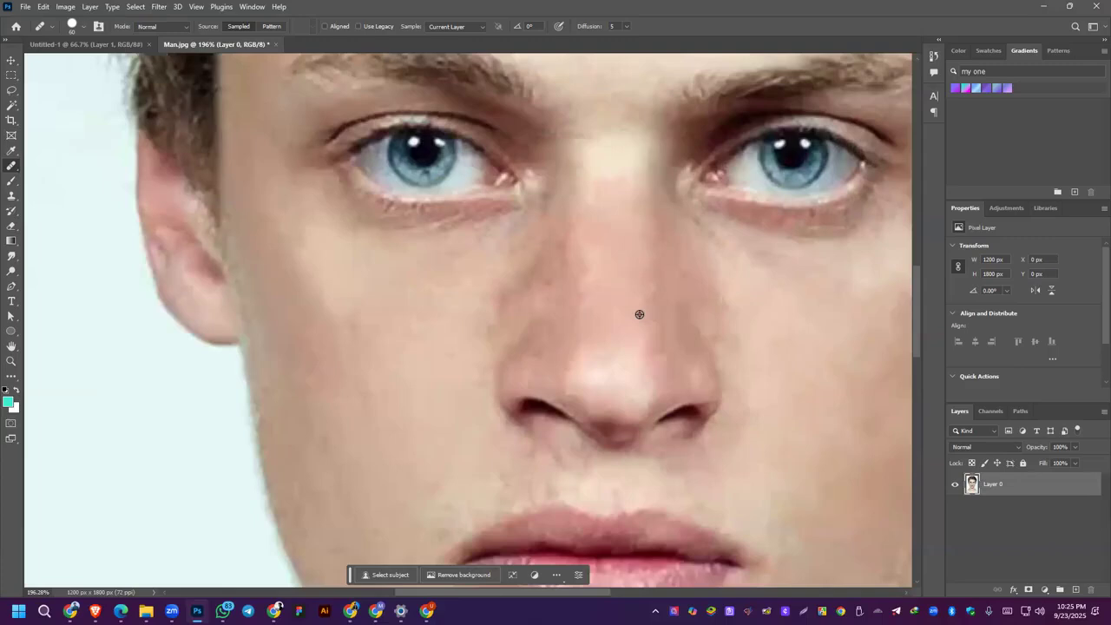
{"action": "scroll", "coordinate": [605, 249], "scroll_direction": "down", "scroll_amount": 3}
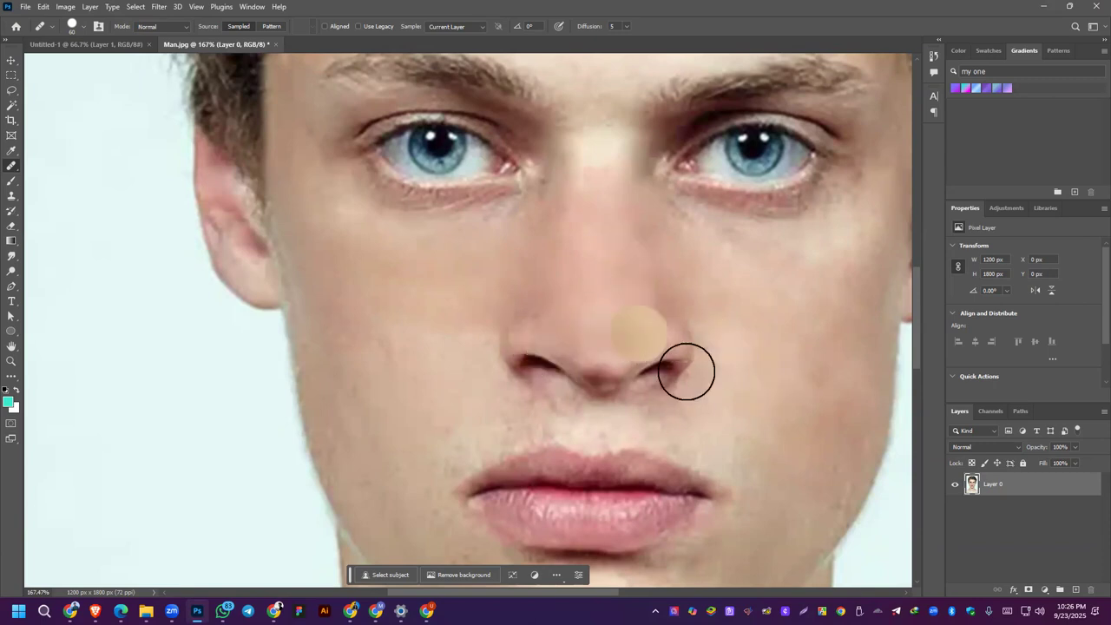
{"action": "scroll", "coordinate": [687, 370], "scroll_direction": "down", "scroll_amount": 3}
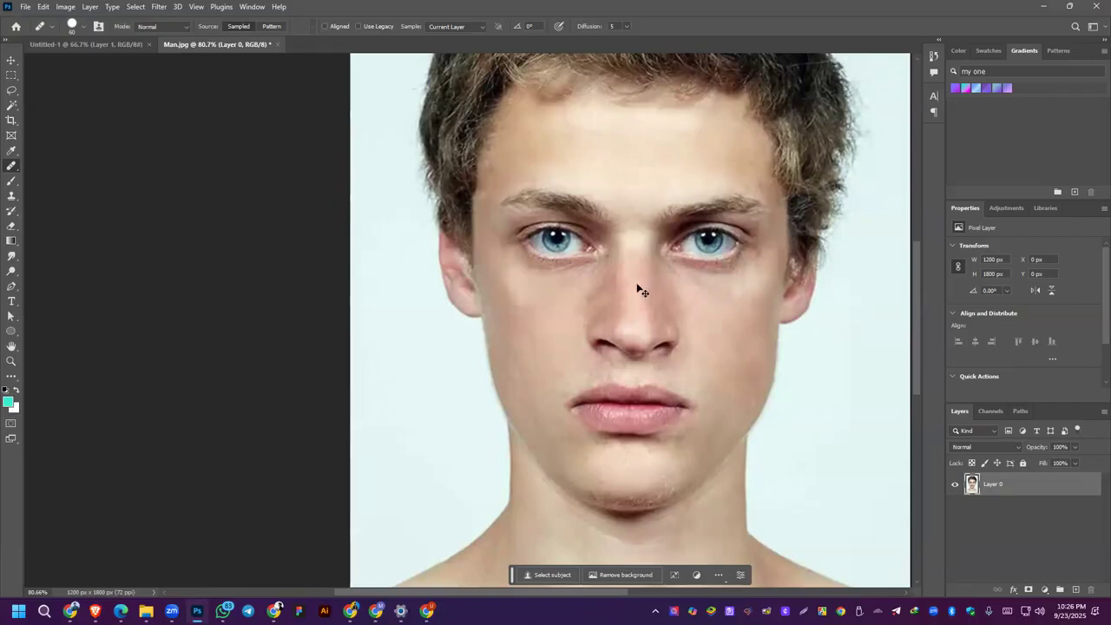
Step: Paint sampled bright skin down the man's nose bridge with the 60 px Healing Brush, and undo the last stroke
{"action": "key", "text": "z"}
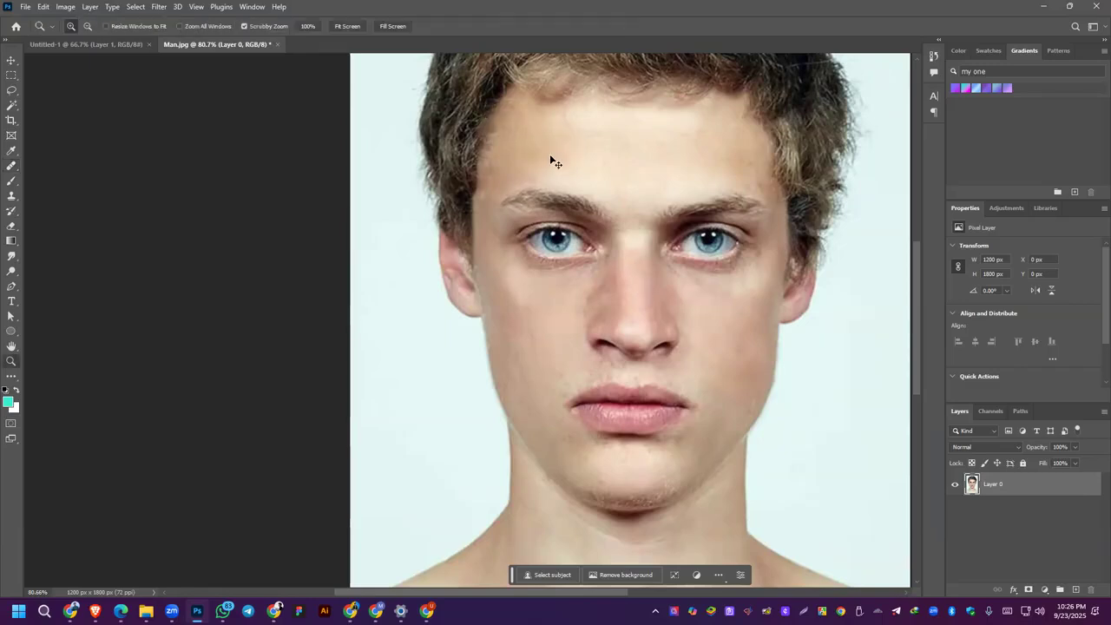
{"action": "left_click", "coordinate": [12, 168]}
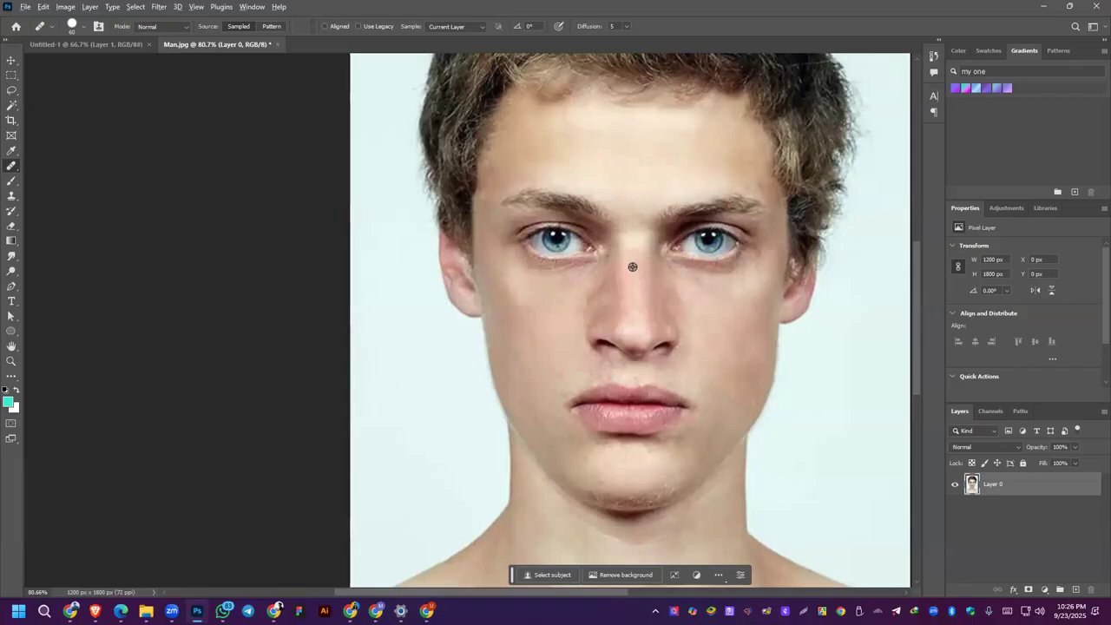
{"action": "left_click", "coordinate": [637, 243], "text": "alt"}
{"action": "left_click", "coordinate": [635, 294]}
{"action": "left_click", "coordinate": [633, 259]}
{"action": "mouse_move", "coordinate": [634, 260]}
{"action": "left_mouse_down"}
{"action": "mouse_move", "coordinate": [635, 324]}
{"action": "mouse_move", "coordinate": [633, 264]}
{"action": "mouse_move", "coordinate": [625, 325]}
{"action": "mouse_move", "coordinate": [652, 325]}
{"action": "mouse_move", "coordinate": [665, 308]}
{"action": "mouse_move", "coordinate": [660, 276]}
{"action": "mouse_move", "coordinate": [687, 346]}
{"action": "left_mouse_up"}
{"action": "key", "text": "ctrl+z"}
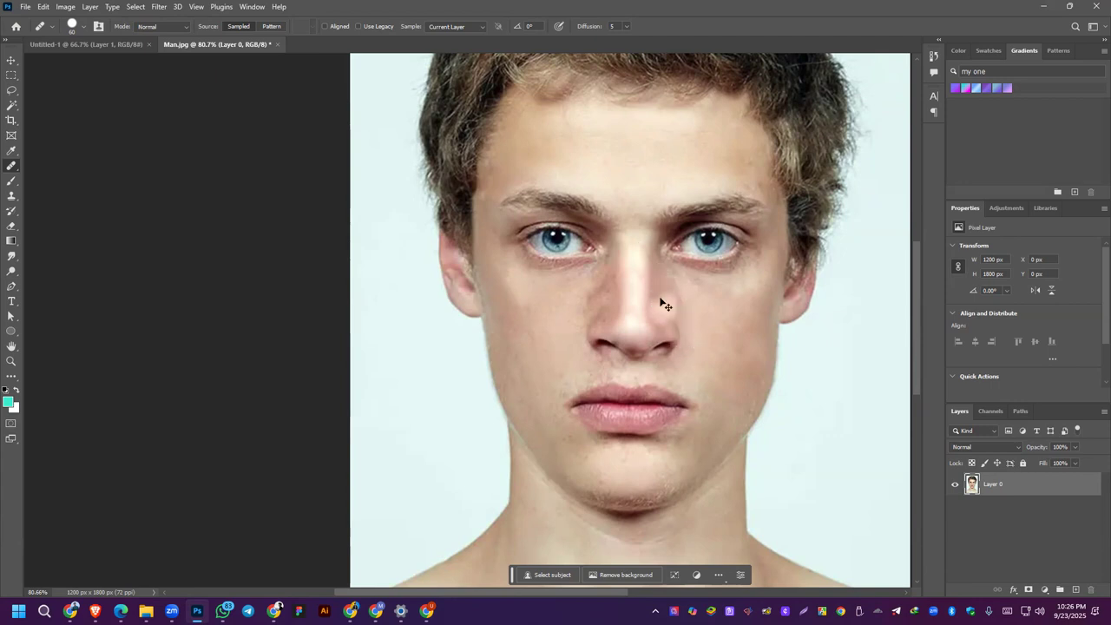
Step: Set the Healing Brush size to 30 px and smooth both edges of the highlight on the man's nose bridge
{"action": "scroll", "coordinate": [662, 304], "scroll_direction": "up", "scroll_amount": 8}
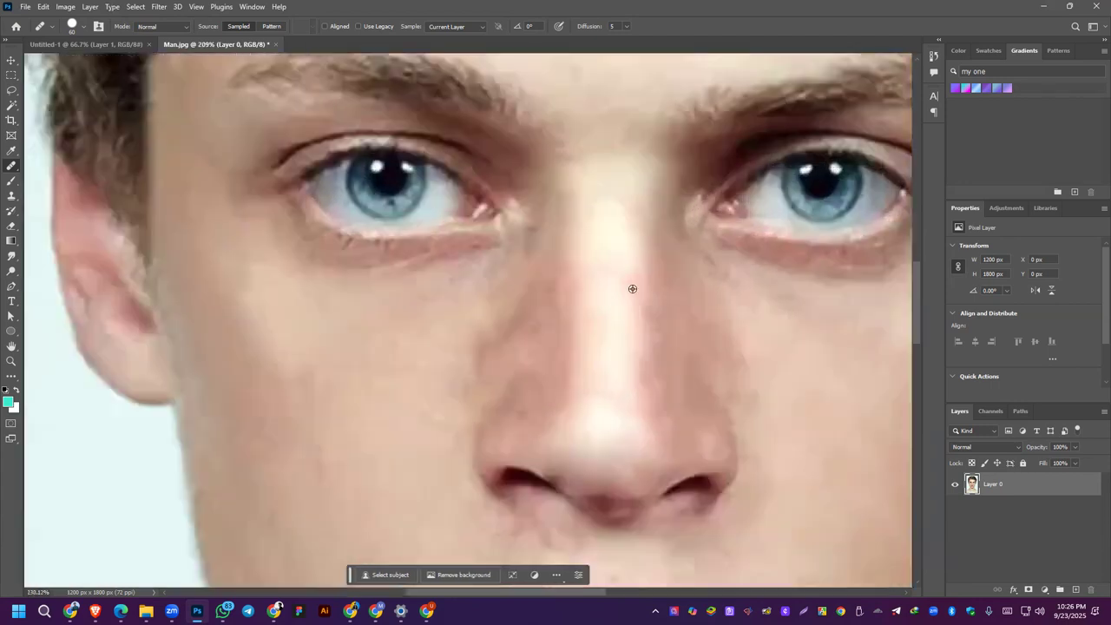
{"action": "key", "text": "["}
{"action": "key", "text": "["}
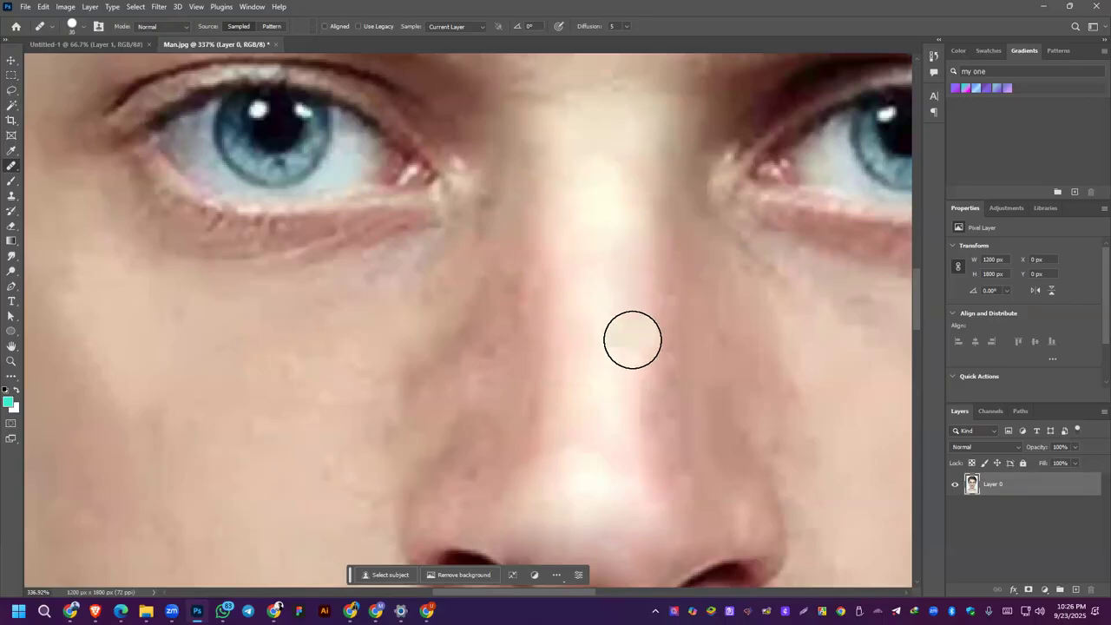
{"action": "mouse_move", "coordinate": [649, 179]}
{"action": "left_mouse_down"}
{"action": "mouse_move", "coordinate": [645, 162]}
{"action": "mouse_move", "coordinate": [641, 186]}
{"action": "left_mouse_up"}
{"action": "left_click_drag", "start_coordinate": [644, 288], "coordinate": [646, 339]}
{"action": "left_click_drag", "start_coordinate": [640, 317], "coordinate": [647, 307]}
{"action": "left_click_drag", "start_coordinate": [651, 275], "coordinate": [647, 268]}
{"action": "left_click_drag", "start_coordinate": [570, 275], "coordinate": [572, 289]}
{"action": "mouse_move", "coordinate": [640, 341]}
{"action": "left_mouse_down"}
{"action": "mouse_move", "coordinate": [644, 278]}
{"action": "mouse_move", "coordinate": [650, 368]}
{"action": "left_mouse_up"}
{"action": "left_click", "coordinate": [647, 369]}
{"action": "left_click", "coordinate": [614, 333]}
{"action": "left_click", "coordinate": [651, 323]}
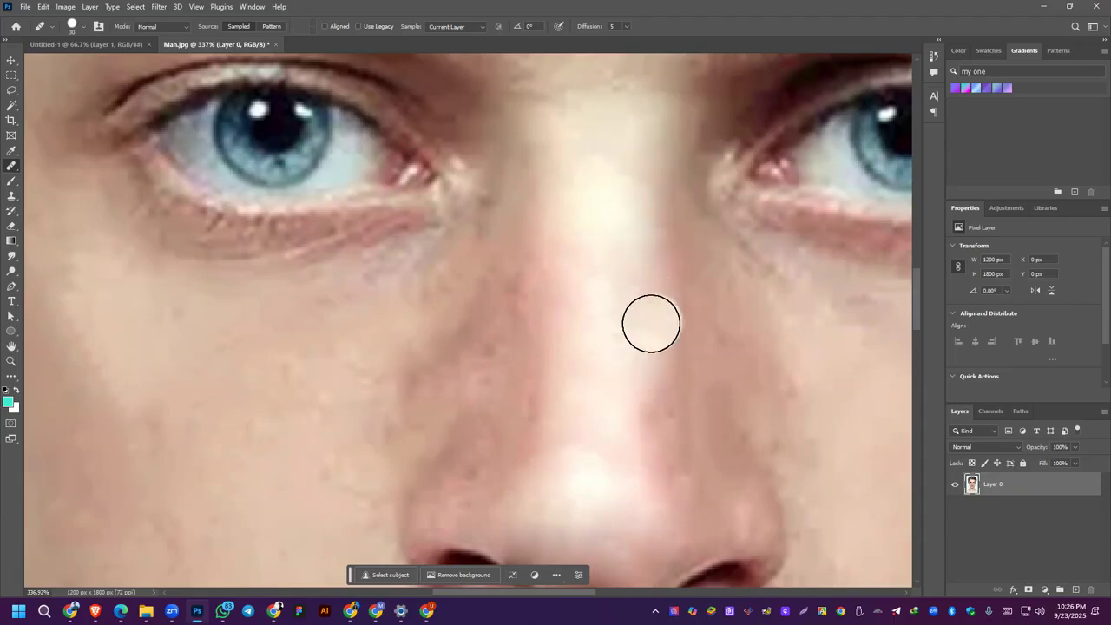
Step: Smooth the freckled skin on the right side of the man's nose, from the inner eye to the nostril
{"action": "scroll", "coordinate": [625, 276], "scroll_direction": "down", "scroll_amount": 3}
{"action": "left_click_drag", "start_coordinate": [562, 283], "coordinate": [541, 345]}
{"action": "left_click_drag", "start_coordinate": [561, 290], "coordinate": [541, 332]}
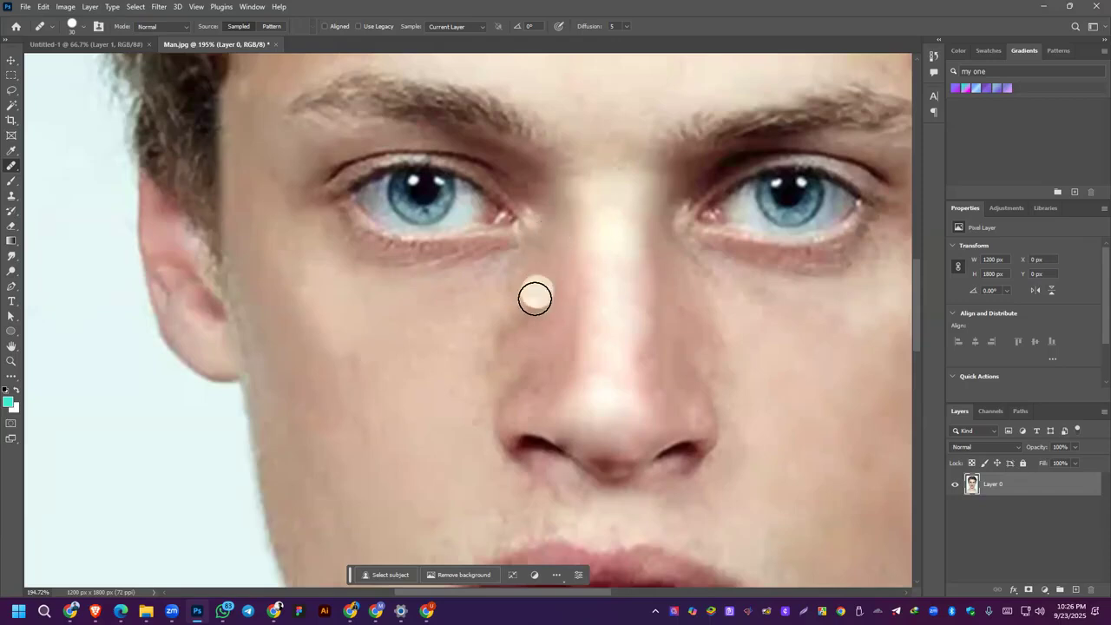
{"action": "mouse_move", "coordinate": [506, 382]}
{"action": "left_mouse_down"}
{"action": "mouse_move", "coordinate": [547, 381]}
{"action": "mouse_move", "coordinate": [526, 402]}
{"action": "left_mouse_up"}
{"action": "left_click", "coordinate": [536, 385]}
{"action": "left_click", "coordinate": [535, 300]}
{"action": "left_click_drag", "start_coordinate": [558, 320], "coordinate": [556, 376]}
{"action": "left_click", "coordinate": [507, 306]}
Step: Smooth the skin on the left side of the man's nose, from below the inner eye to the nostril
{"action": "mouse_move", "coordinate": [507, 306]}
{"action": "left_mouse_down"}
{"action": "mouse_move", "coordinate": [527, 298]}
{"action": "mouse_move", "coordinate": [553, 330]}
{"action": "mouse_move", "coordinate": [570, 277]}
{"action": "mouse_move", "coordinate": [559, 330]}
{"action": "mouse_move", "coordinate": [701, 286]}
{"action": "mouse_move", "coordinate": [679, 273]}
{"action": "mouse_move", "coordinate": [724, 370]}
{"action": "mouse_move", "coordinate": [731, 317]}
{"action": "left_mouse_up"}
{"action": "left_click", "coordinate": [710, 355]}
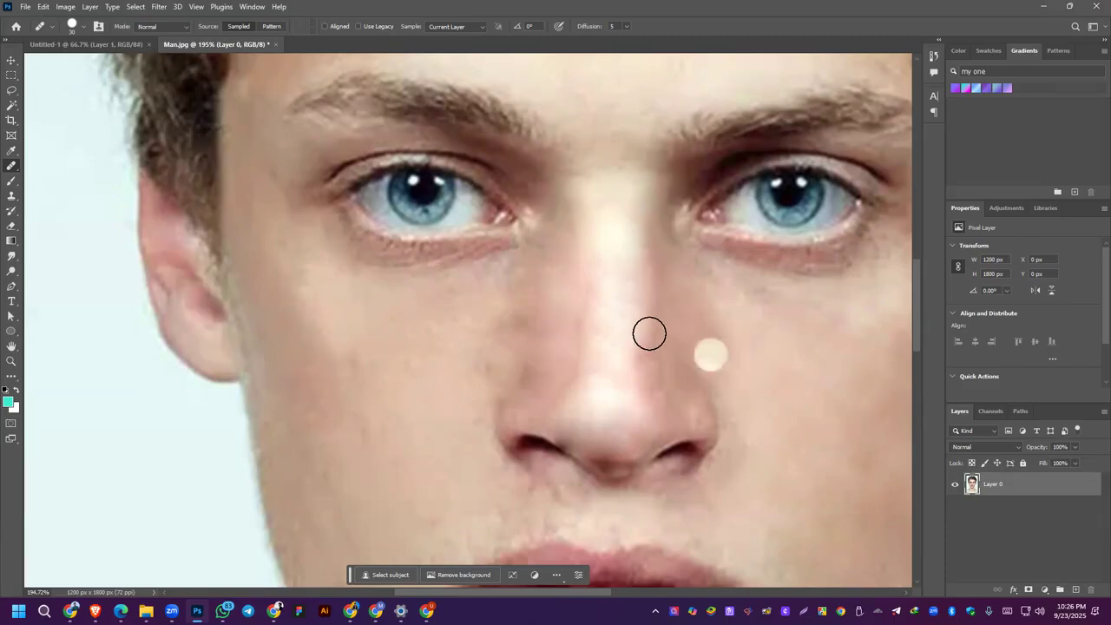
{"action": "left_click", "coordinate": [686, 370]}
{"action": "left_click", "coordinate": [680, 310]}
{"action": "left_click", "coordinate": [704, 280]}
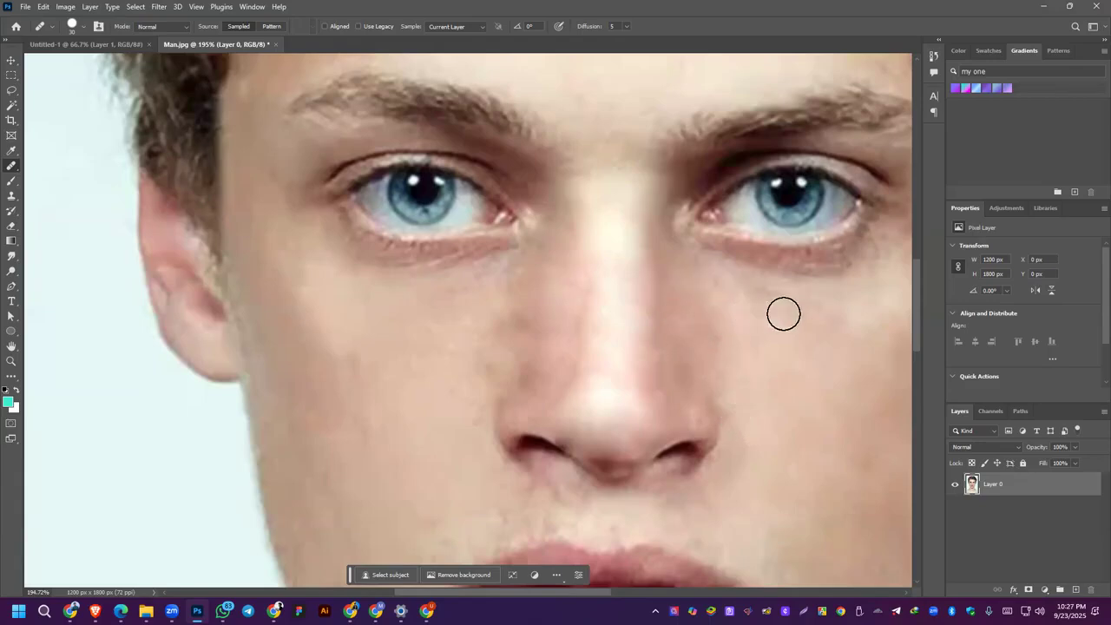
{"action": "scroll", "coordinate": [690, 243], "scroll_direction": "down", "scroll_amount": 3}
{"action": "scroll", "coordinate": [690, 244], "scroll_direction": "down", "scroll_amount": 2}
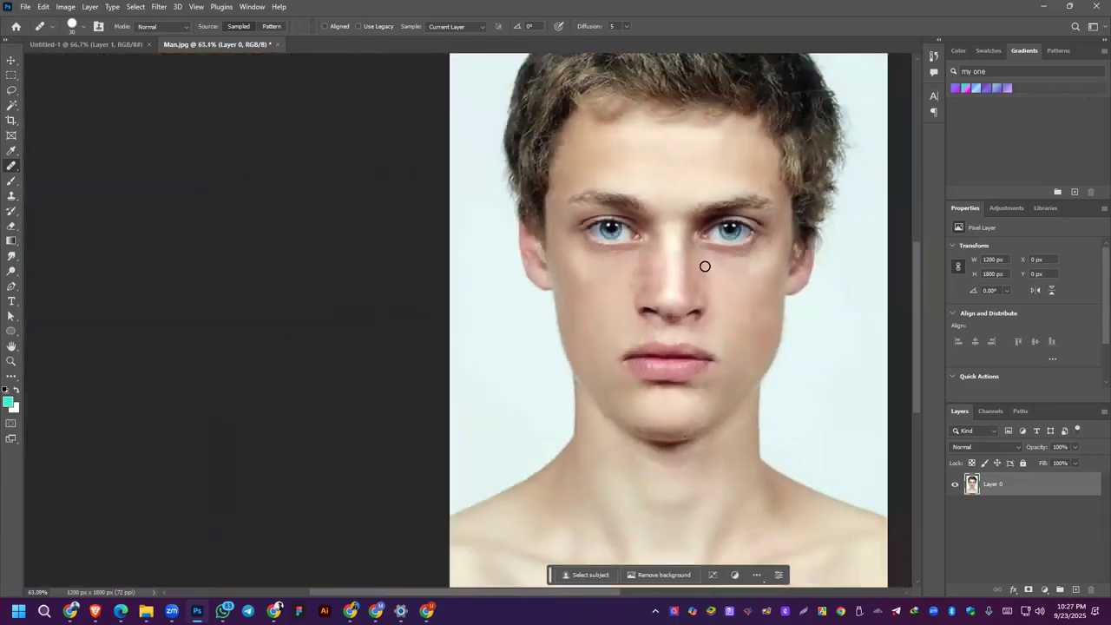
{"action": "left_click_drag", "start_coordinate": [782, 177], "coordinate": [683, 182]}
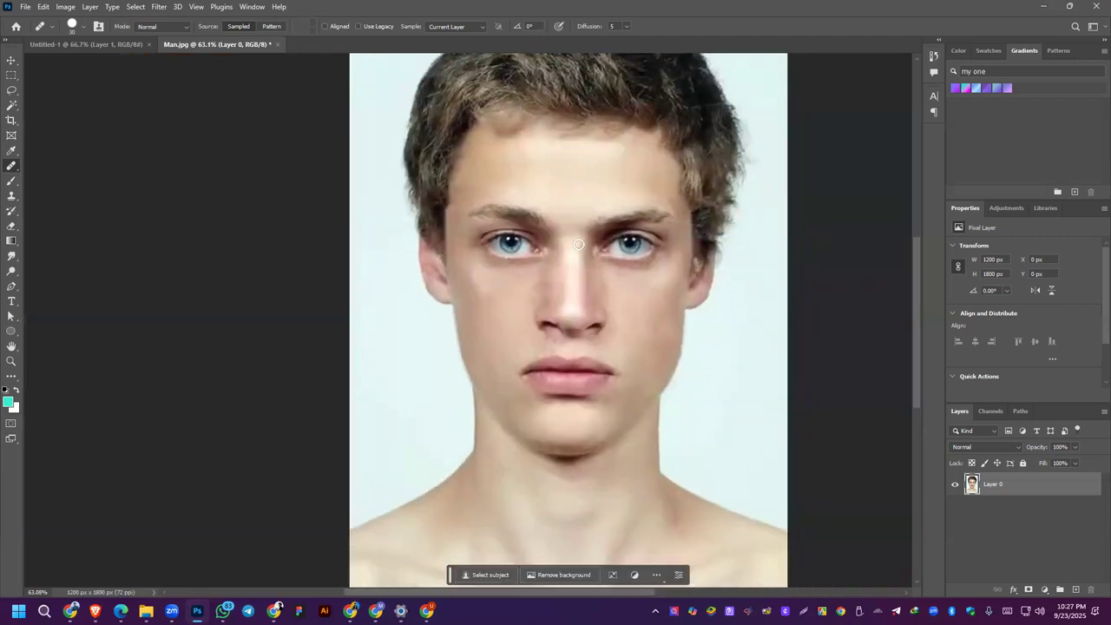
{"action": "left_click", "coordinate": [159, 8]}
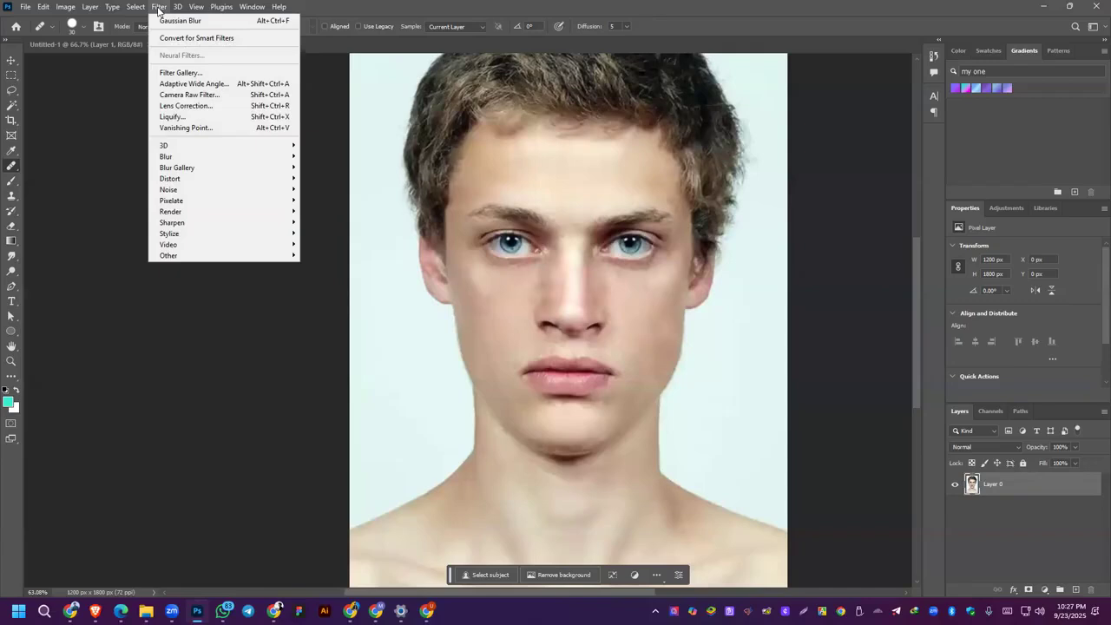
{"action": "left_click", "coordinate": [186, 95]}
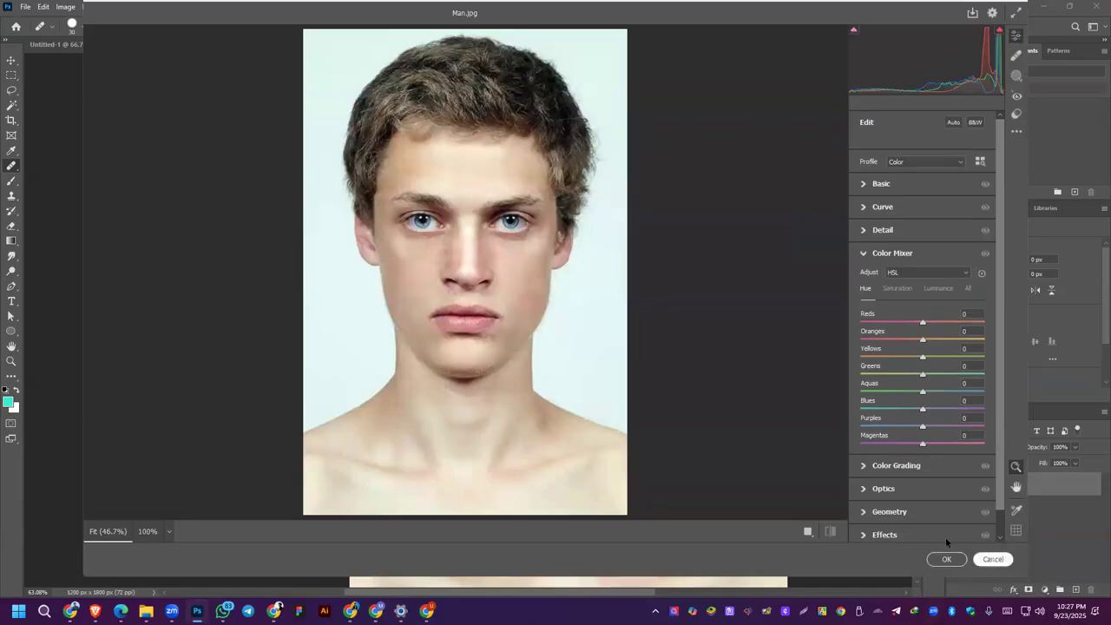
{"action": "left_click", "coordinate": [946, 559]}
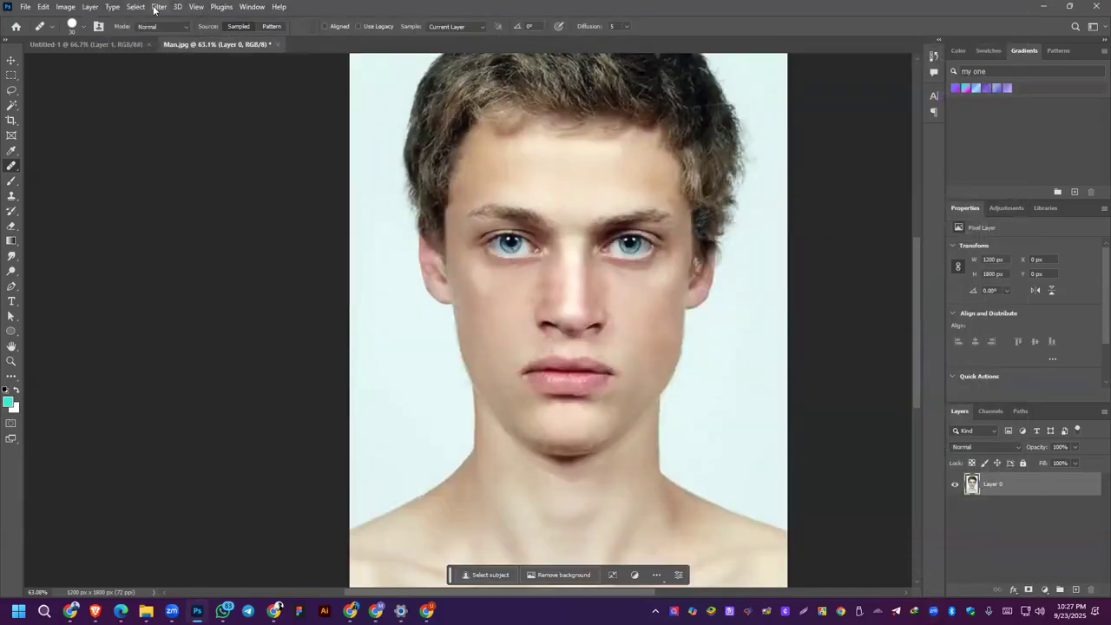
Step: Apply a slight Gaussian Blur to the portrait layer
{"action": "left_click", "coordinate": [154, 10]}
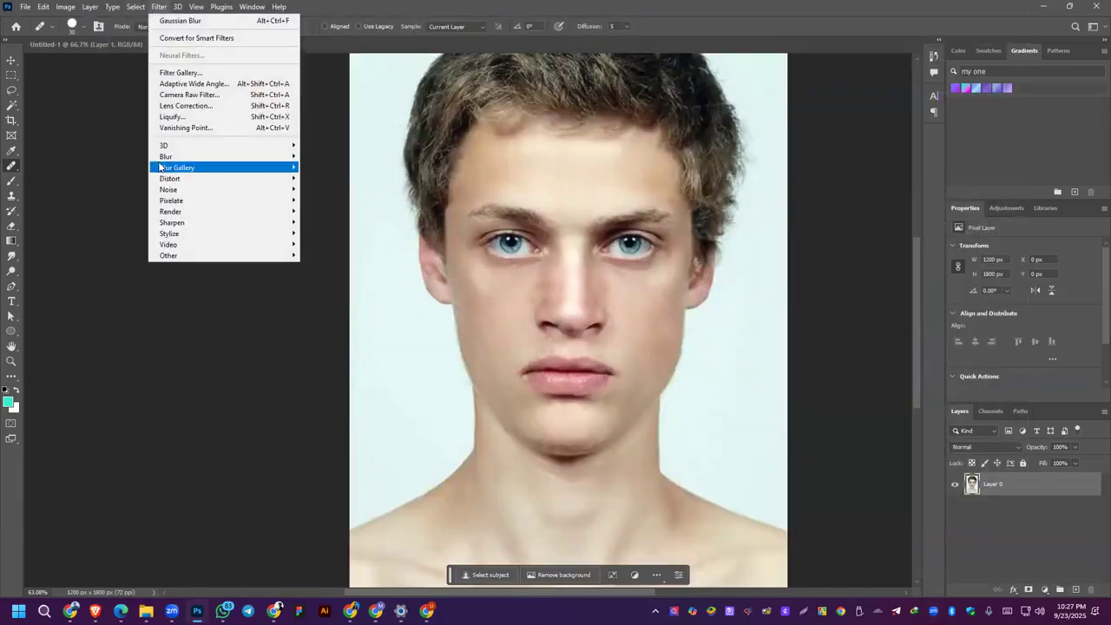
{"action": "mouse_move", "coordinate": [162, 159]}
{"action": "left_click", "coordinate": [328, 200]}
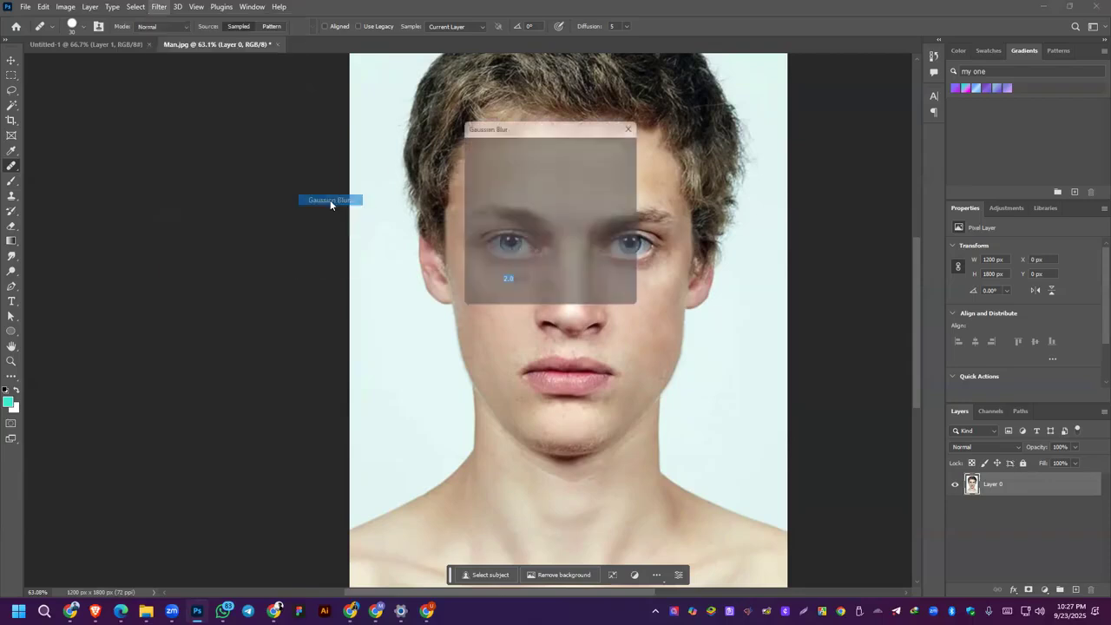
{"action": "left_click_drag", "start_coordinate": [475, 305], "coordinate": [473, 304]}
{"action": "left_click", "coordinate": [613, 145]}
{"action": "key", "text": "j"}
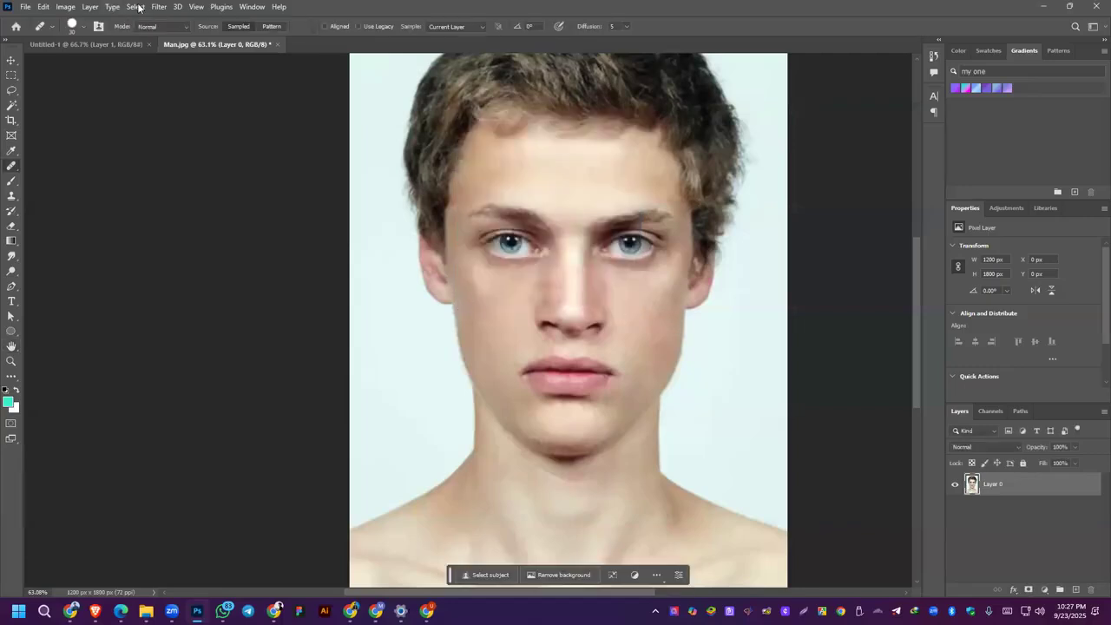
Step: Open the Camera Raw Filter and set the Detail values to Sharpening 71, Noise Reduction 42 and Color Noise Reduction 34
{"action": "left_click", "coordinate": [157, 7]}
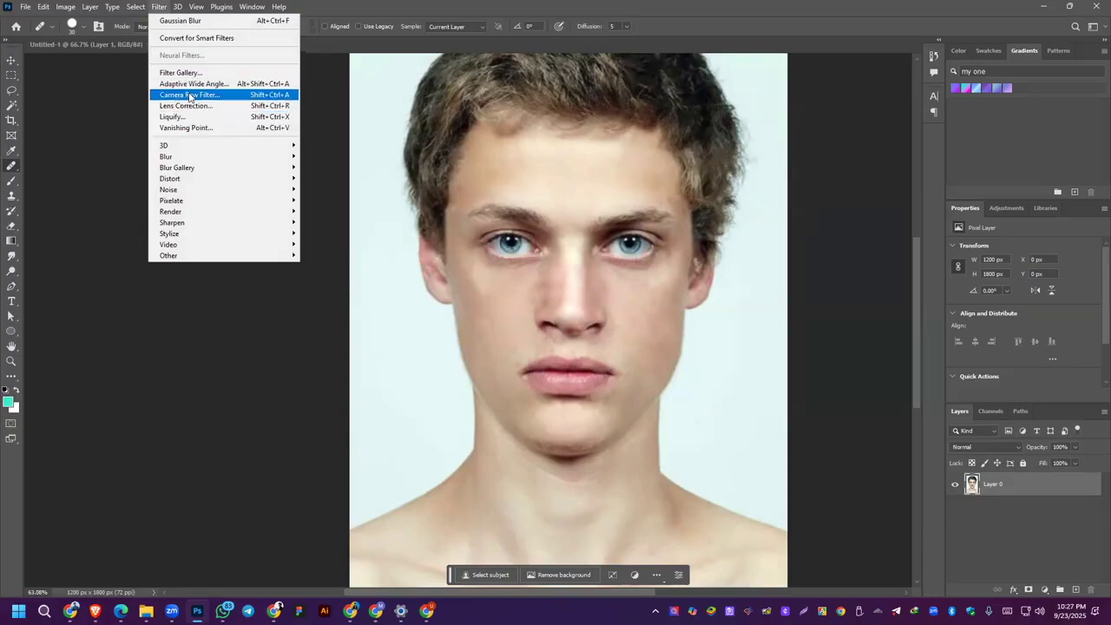
{"action": "key", "text": "Escape"}
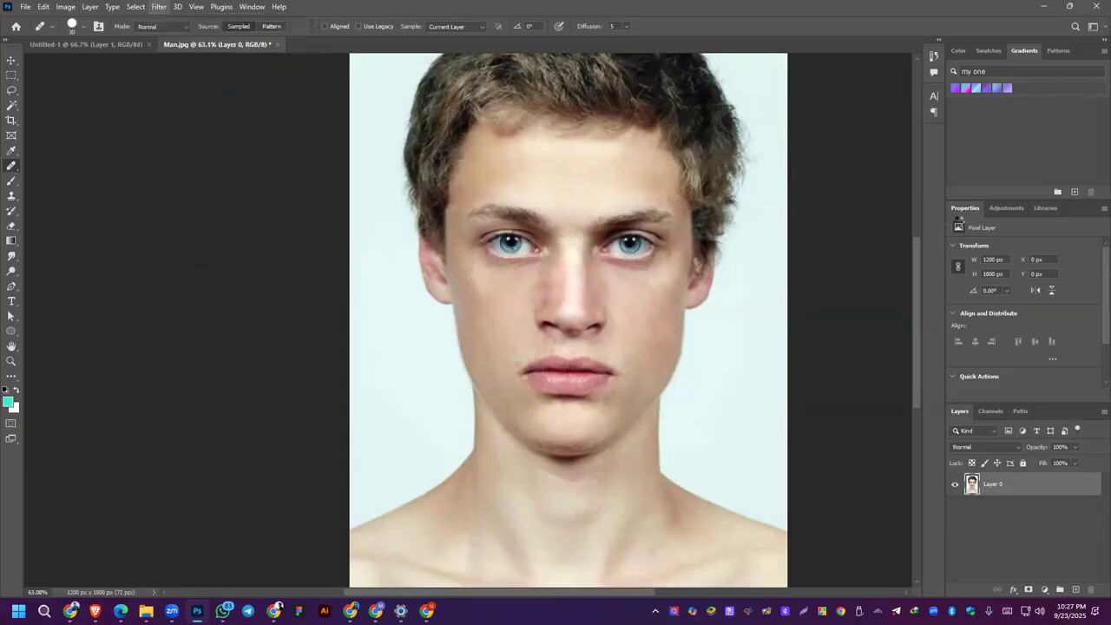
{"action": "key", "text": "ctrl+shift+a"}
{"action": "scroll", "coordinate": [931, 375], "scroll_direction": "down", "scroll_amount": 1}
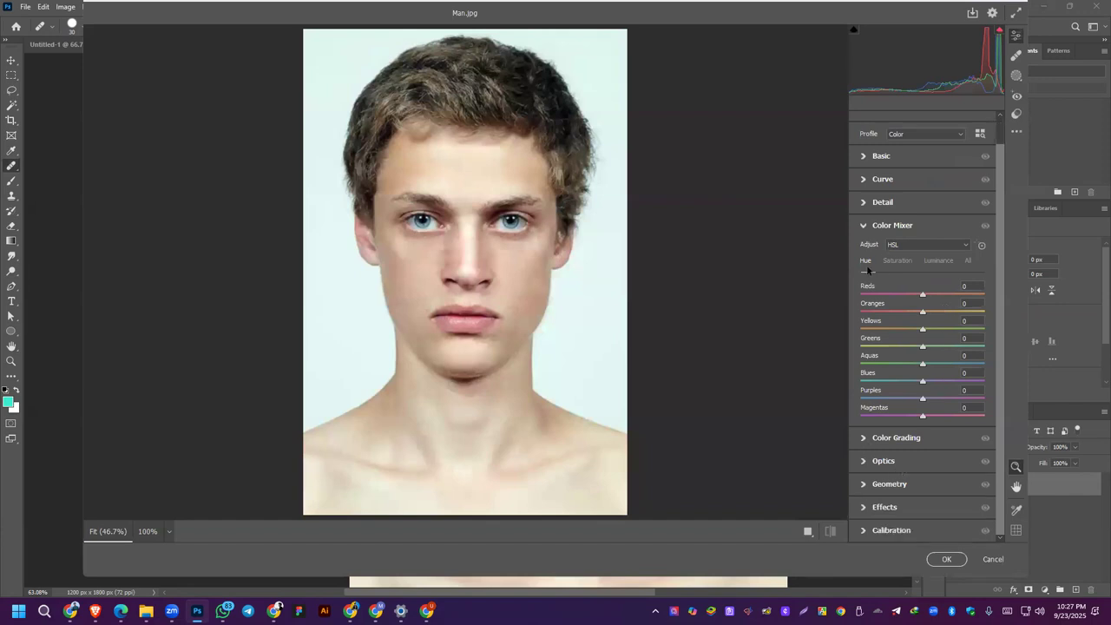
{"action": "left_click", "coordinate": [864, 227]}
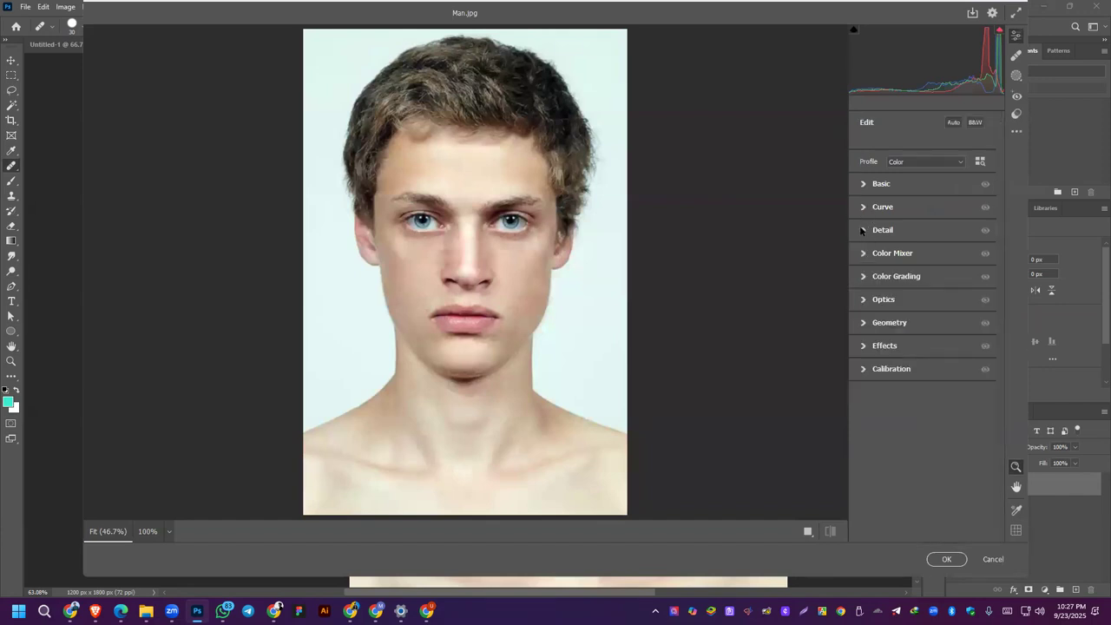
{"action": "left_click", "coordinate": [862, 231]}
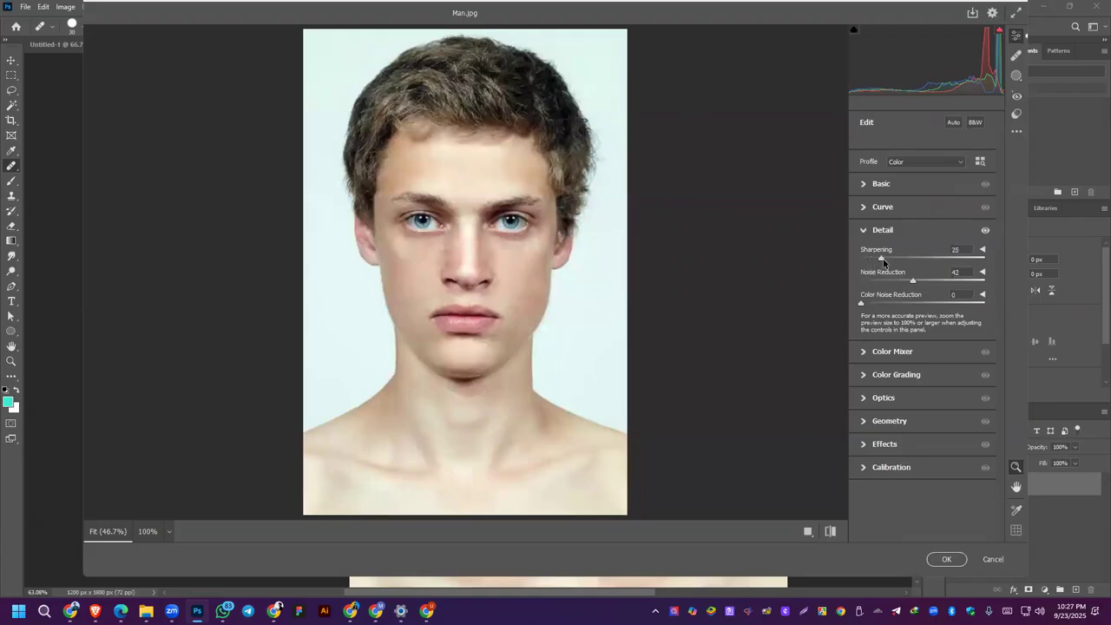
{"action": "left_click_drag", "start_coordinate": [913, 262], "coordinate": [918, 263]}
{"action": "left_click_drag", "start_coordinate": [908, 308], "coordinate": [903, 308]}
Step: Compare the portrait with its default settings before and after the Detail adjustments
{"action": "left_click", "coordinate": [831, 531]}
{"action": "left_click", "coordinate": [831, 531]}
{"action": "left_click", "coordinate": [830, 531]}
{"action": "left_click", "coordinate": [831, 532]}
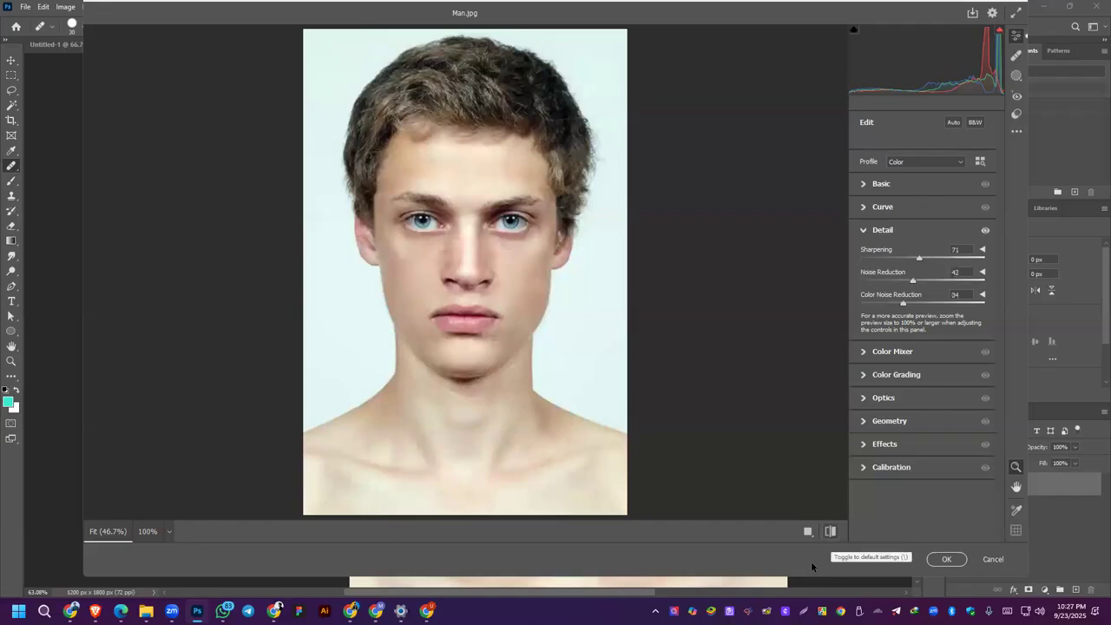
{"action": "key", "text": "backslash"}
{"action": "key", "text": "backslash"}
{"action": "left_click", "coordinate": [831, 531]}
{"action": "left_click", "coordinate": [830, 531]}
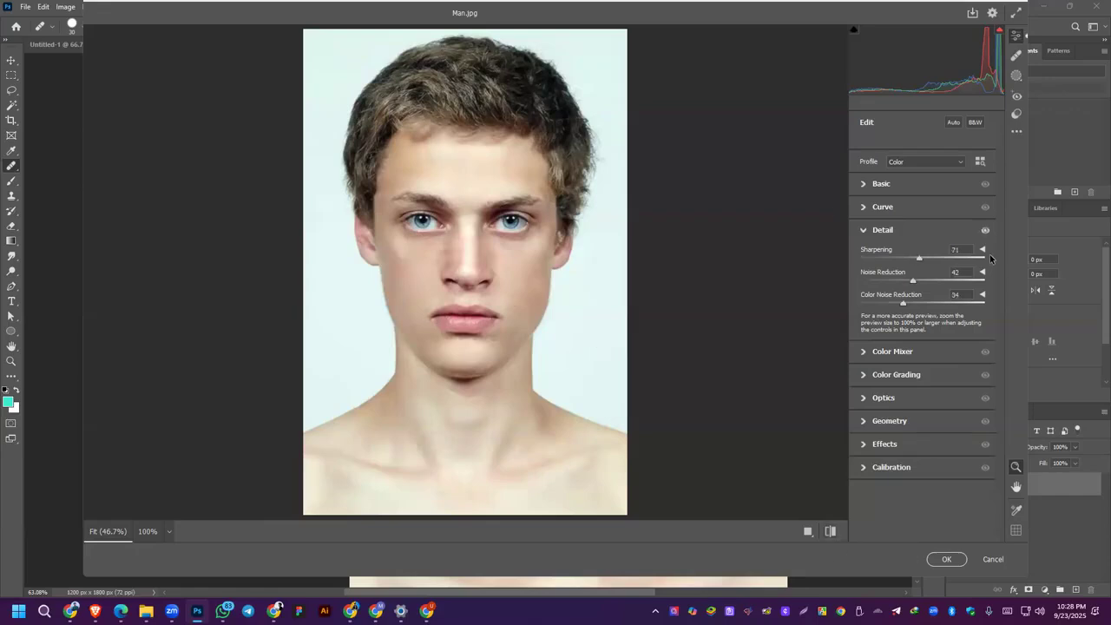
Step: Set Sharpening to 88 and Noise Reduction to 56, and compare the face and neck before and after up close
{"action": "left_click_drag", "start_coordinate": [922, 261], "coordinate": [931, 282]}
{"action": "left_click", "coordinate": [794, 406]}
{"action": "left_click", "coordinate": [985, 229]}
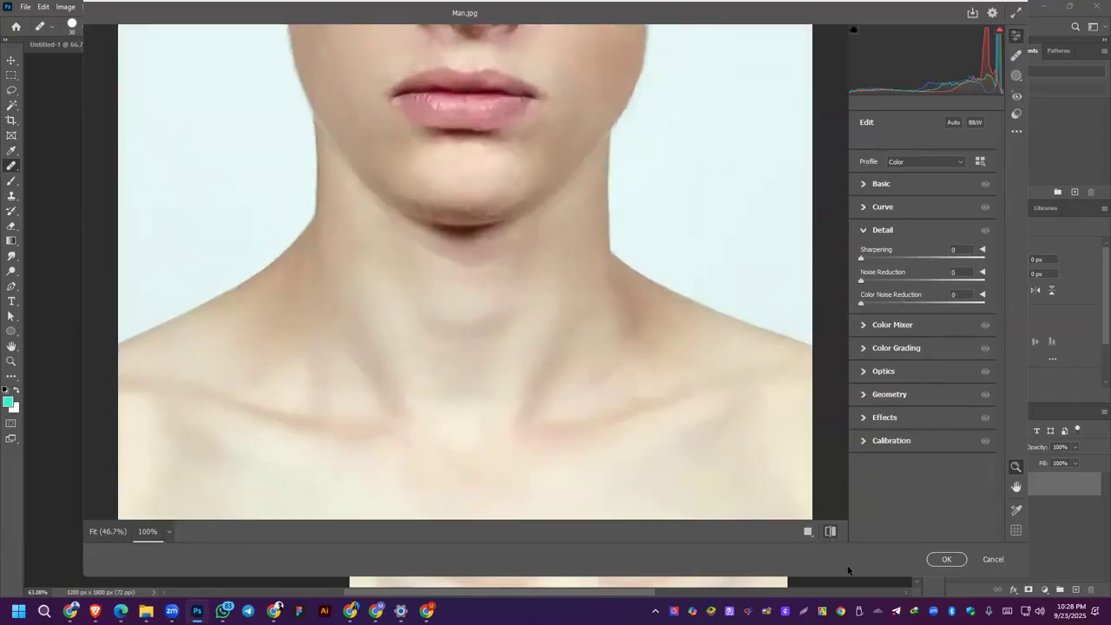
{"action": "scroll", "coordinate": [530, 328], "scroll_direction": "down", "scroll_amount": 3}
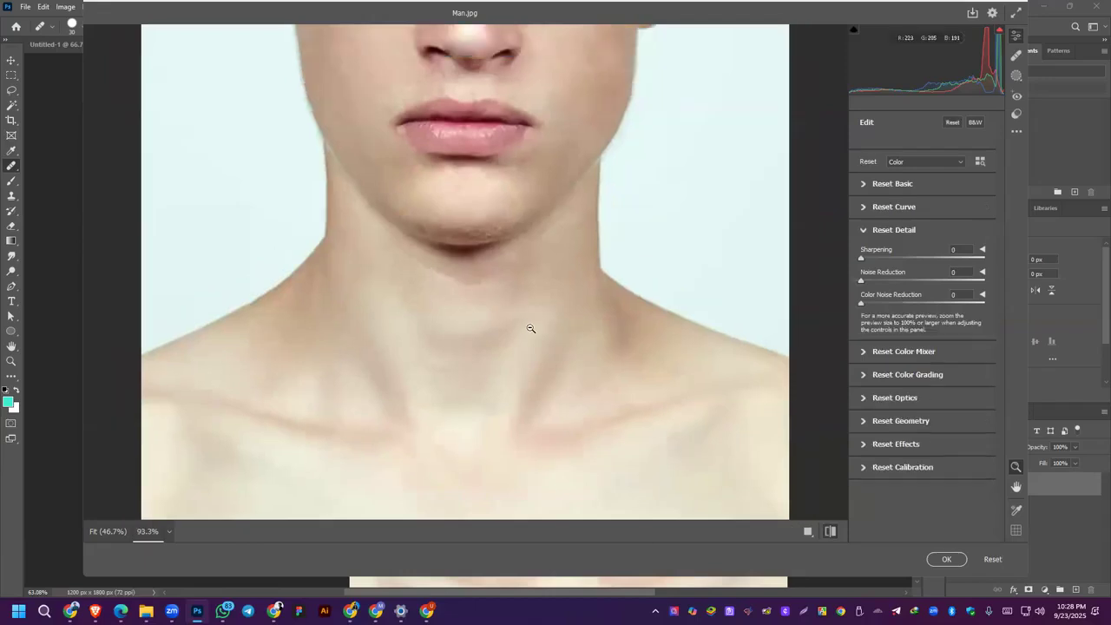
{"action": "left_click", "coordinate": [831, 531]}
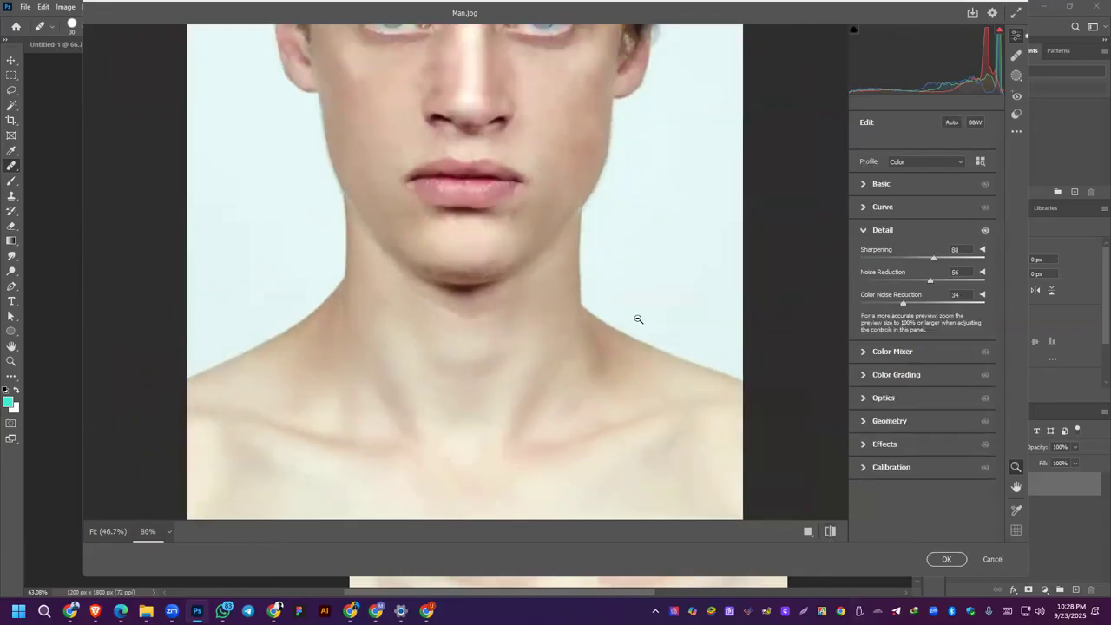
{"action": "scroll", "coordinate": [587, 316], "scroll_direction": "up", "scroll_amount": 8}
{"action": "scroll", "coordinate": [587, 316], "scroll_direction": "down", "scroll_amount": 5}
{"action": "scroll", "coordinate": [587, 316], "scroll_direction": "down", "scroll_amount": 3}
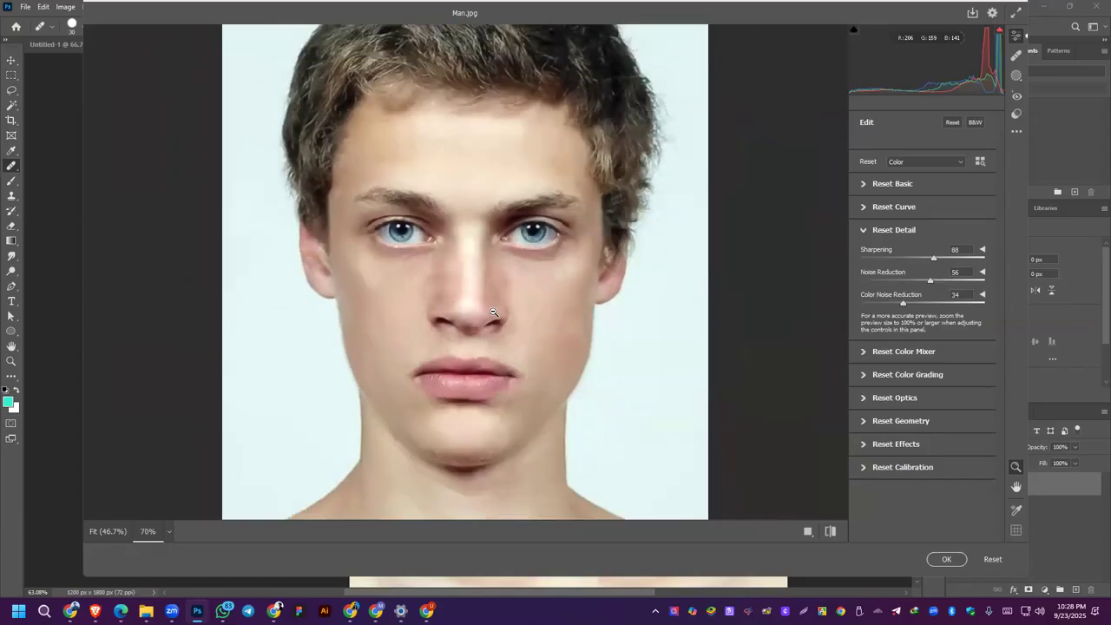
{"action": "scroll", "coordinate": [554, 371], "scroll_direction": "down", "scroll_amount": 2}
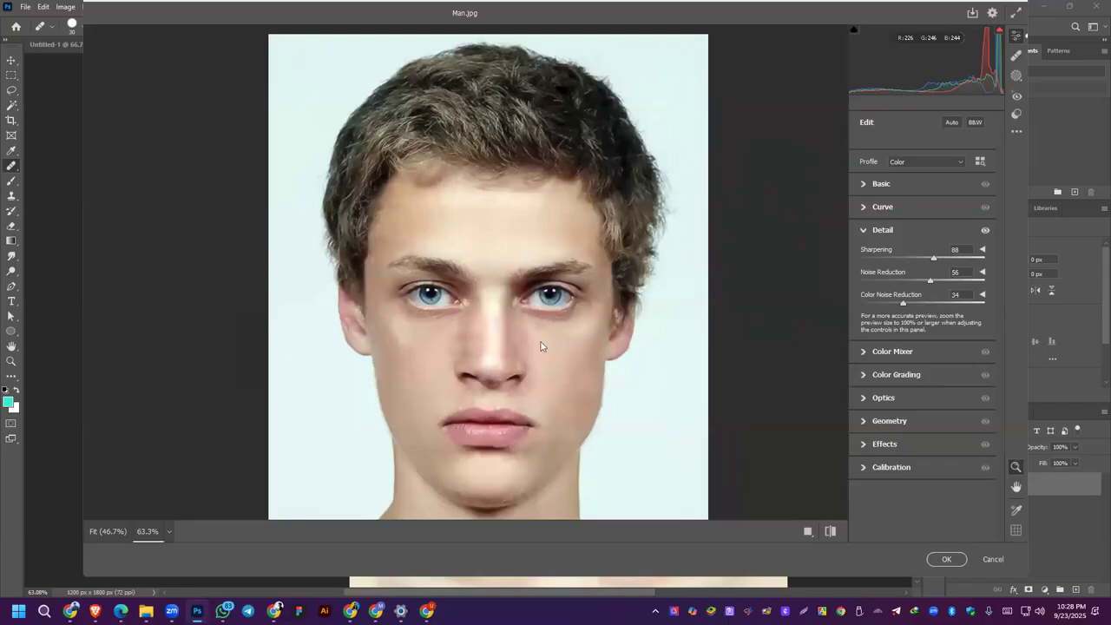
{"action": "key", "text": "ctrl+0"}
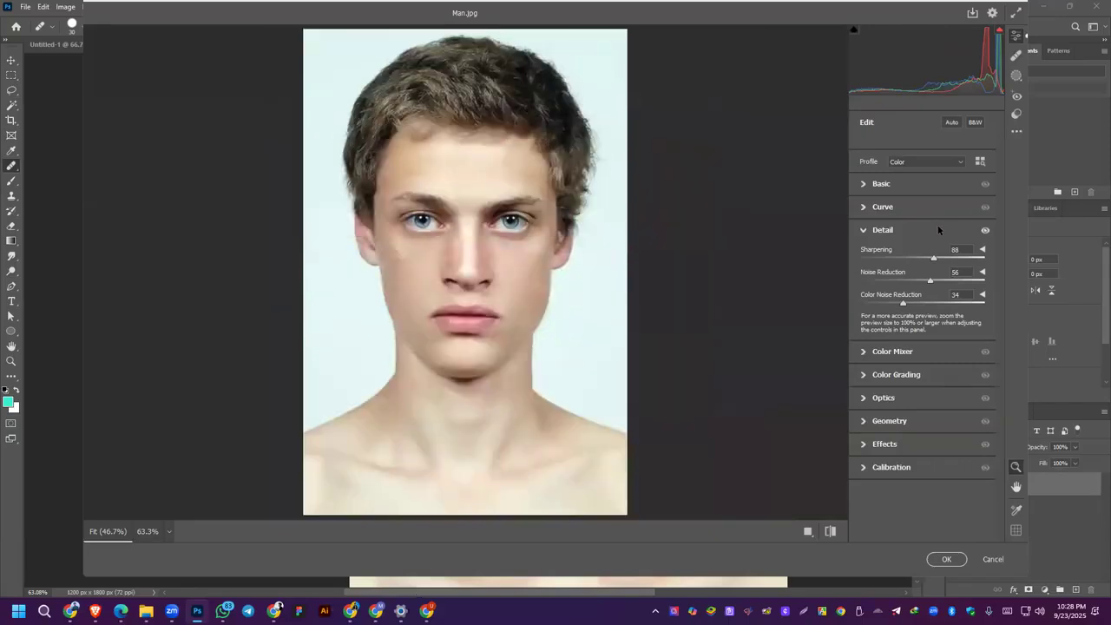
Step: In the Basic adjustments, set Temperature -9, Tint +8, Exposure +0.05, Contrast +10, Highlights -16, Shadows +17, Whites +12 and Blacks -15
{"action": "left_click", "coordinate": [867, 185]}
{"action": "left_click_drag", "start_coordinate": [923, 231], "coordinate": [929, 250]}
{"action": "left_click_drag", "start_coordinate": [922, 293], "coordinate": [930, 345]}
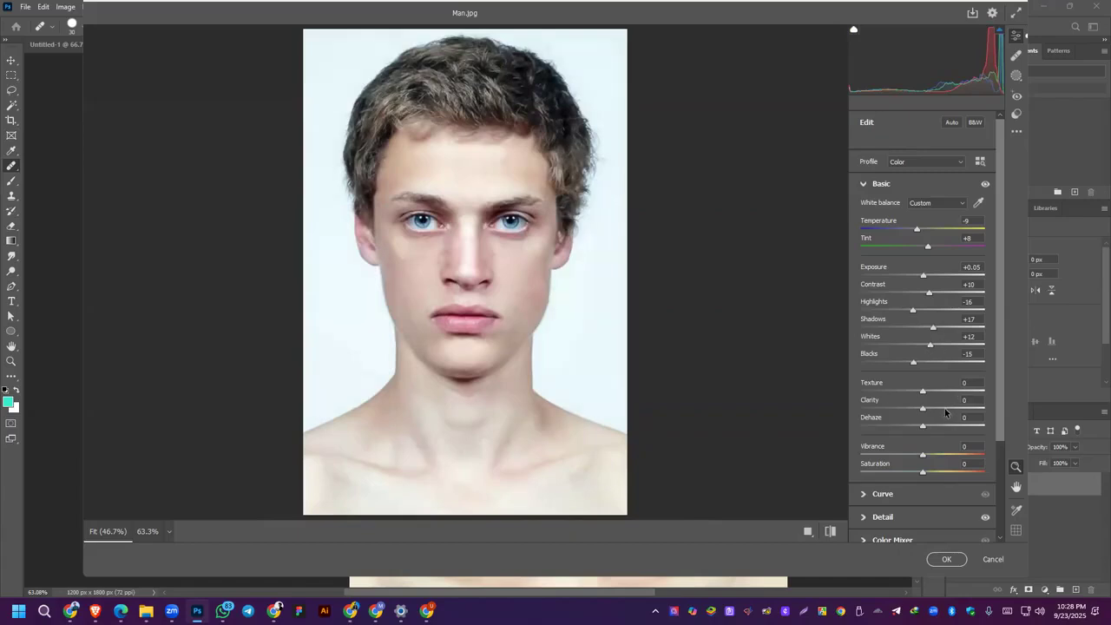
Step: Set Texture to -36 and Dehaze to +7, raise Saturation slightly, and apply the Camera Raw Filter
{"action": "left_click_drag", "start_coordinate": [924, 416], "coordinate": [939, 417]}
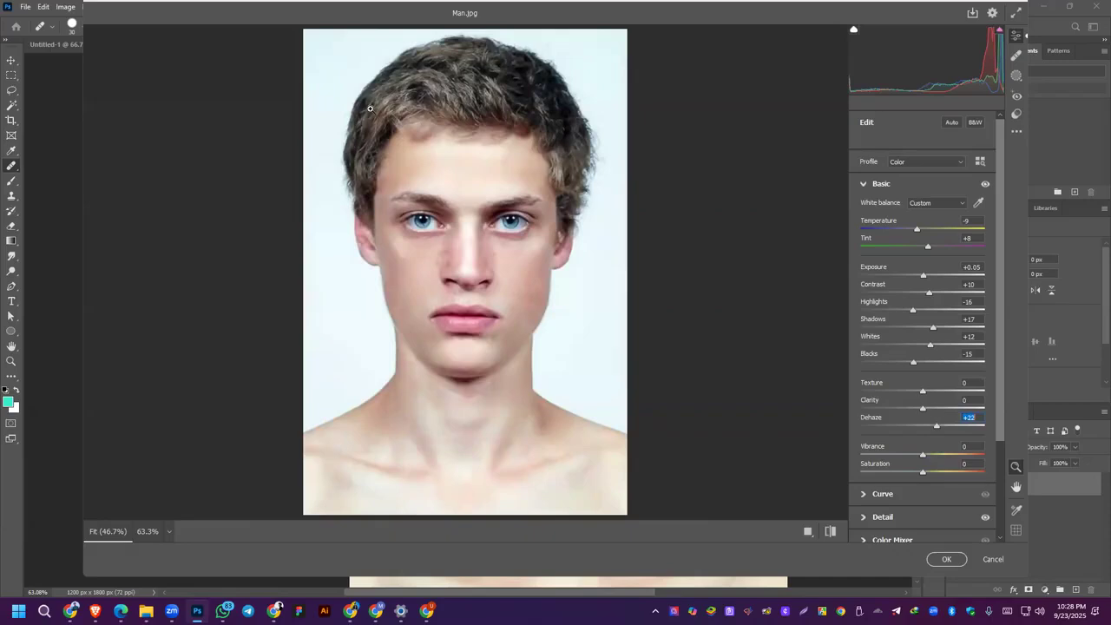
{"action": "left_click_drag", "start_coordinate": [923, 393], "coordinate": [997, 394]}
{"action": "left_click_drag", "start_coordinate": [997, 394], "coordinate": [901, 388]}
{"action": "mouse_move", "coordinate": [937, 430]}
{"action": "left_mouse_down"}
{"action": "mouse_move", "coordinate": [976, 431]}
{"action": "mouse_move", "coordinate": [919, 428]}
{"action": "mouse_move", "coordinate": [930, 430]}
{"action": "left_mouse_up"}
{"action": "scroll", "coordinate": [928, 425], "scroll_direction": "down", "scroll_amount": 3}
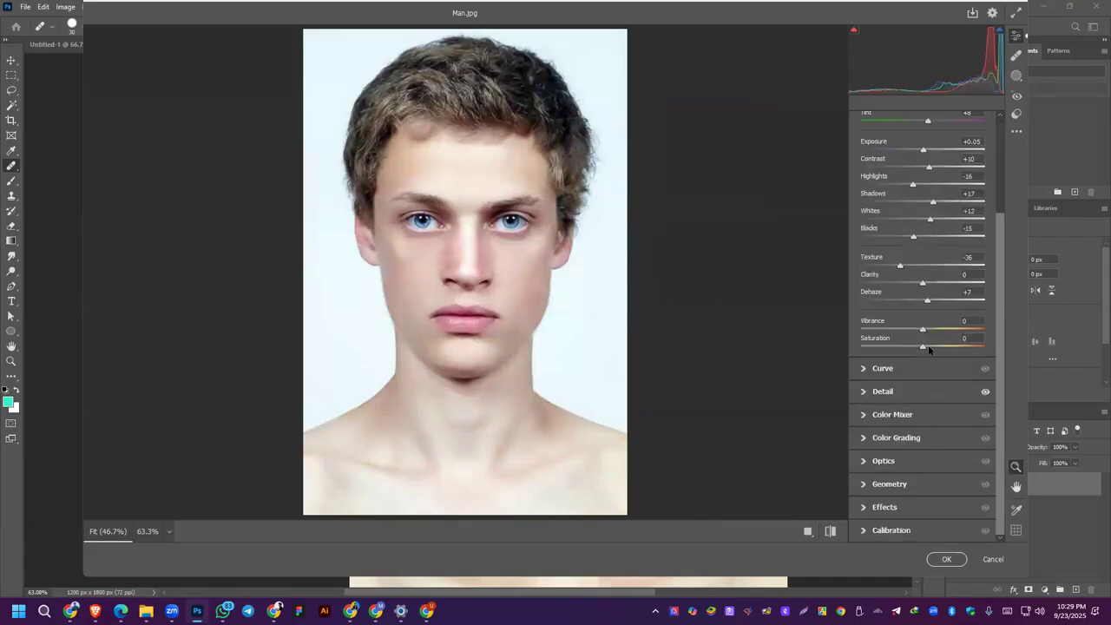
{"action": "left_click_drag", "start_coordinate": [922, 350], "coordinate": [933, 351]}
{"action": "left_click", "coordinate": [947, 559]}
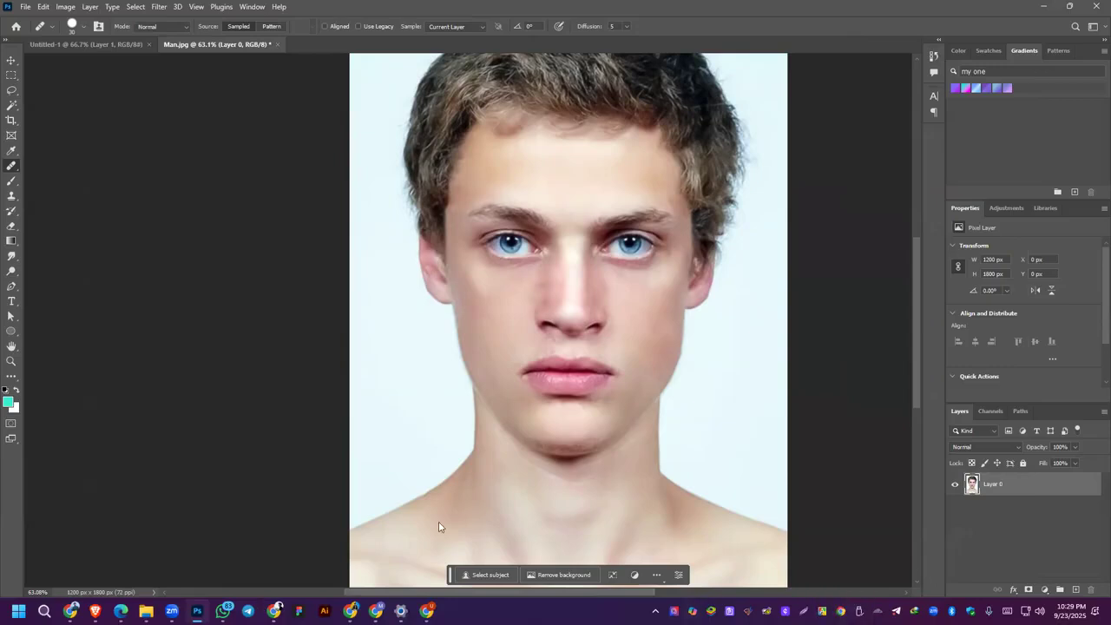
{"action": "key", "text": "alt+Tab"}
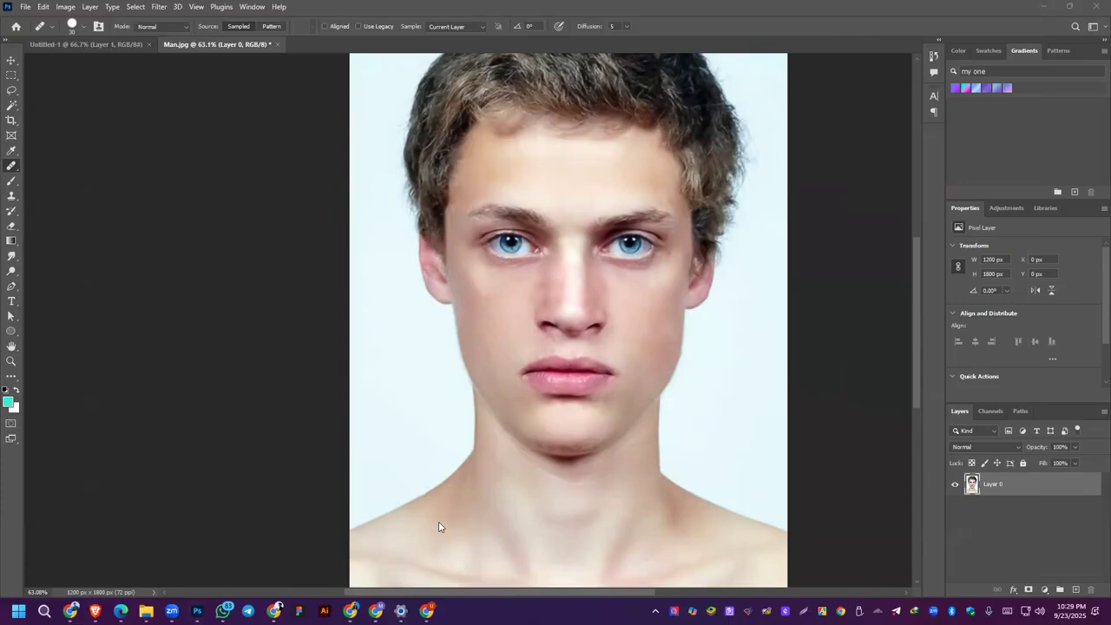
{"action": "left_click", "coordinate": [199, 8]}
{"action": "mouse_move", "coordinate": [165, 8]}
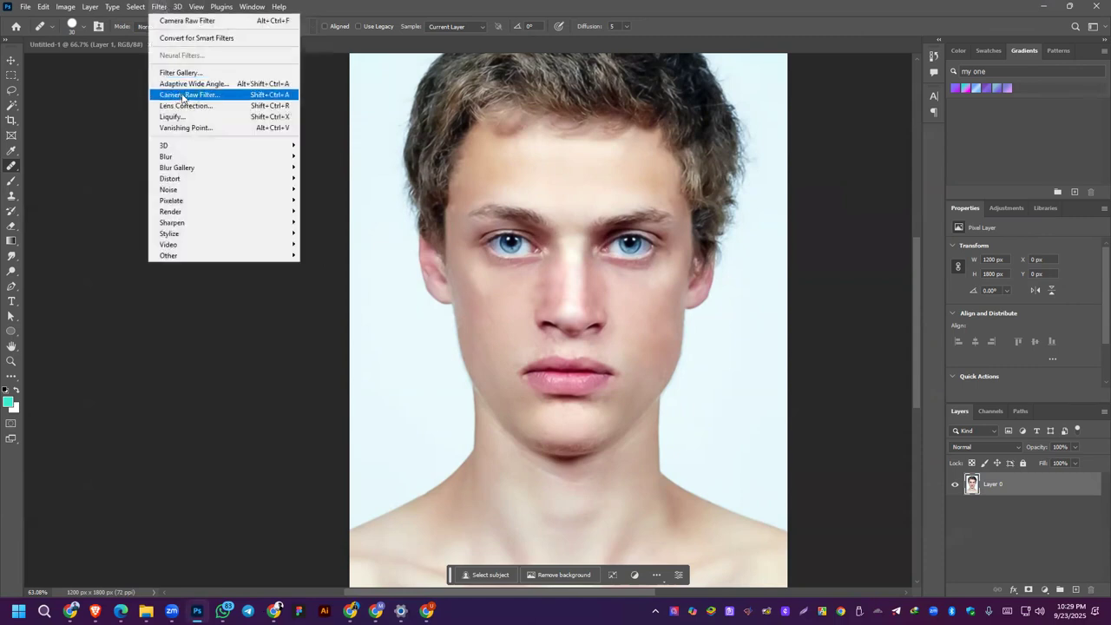
{"action": "left_click", "coordinate": [866, 136]}
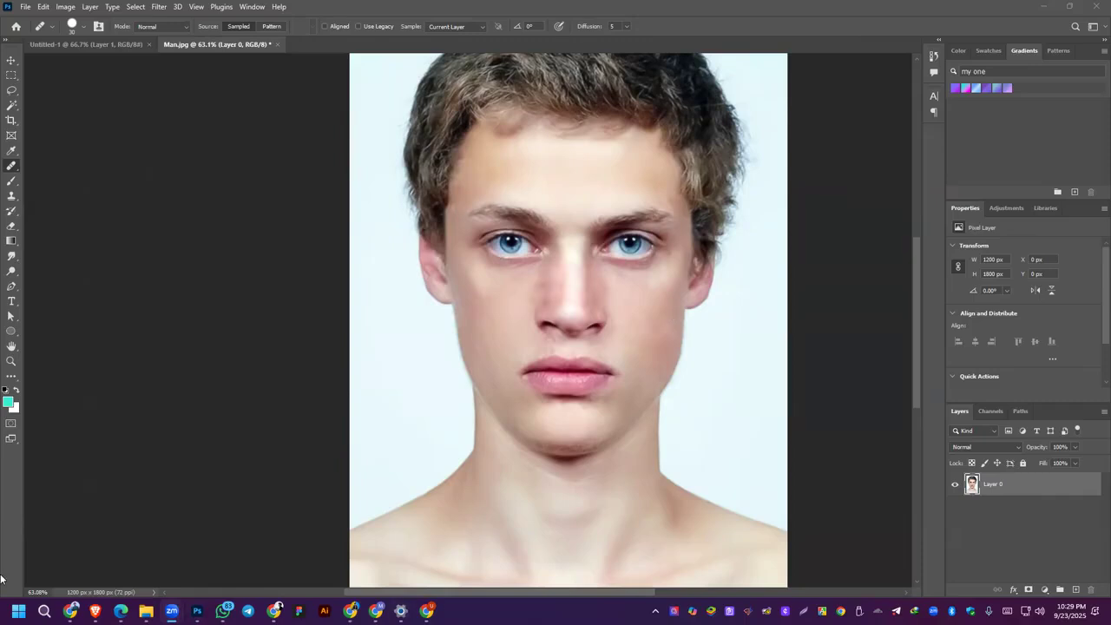
Step: Switch to the browser to view the YouTube Studio playlist of class videos, and return to the portrait in Photoshop
{"action": "left_click", "coordinate": [95, 610]}
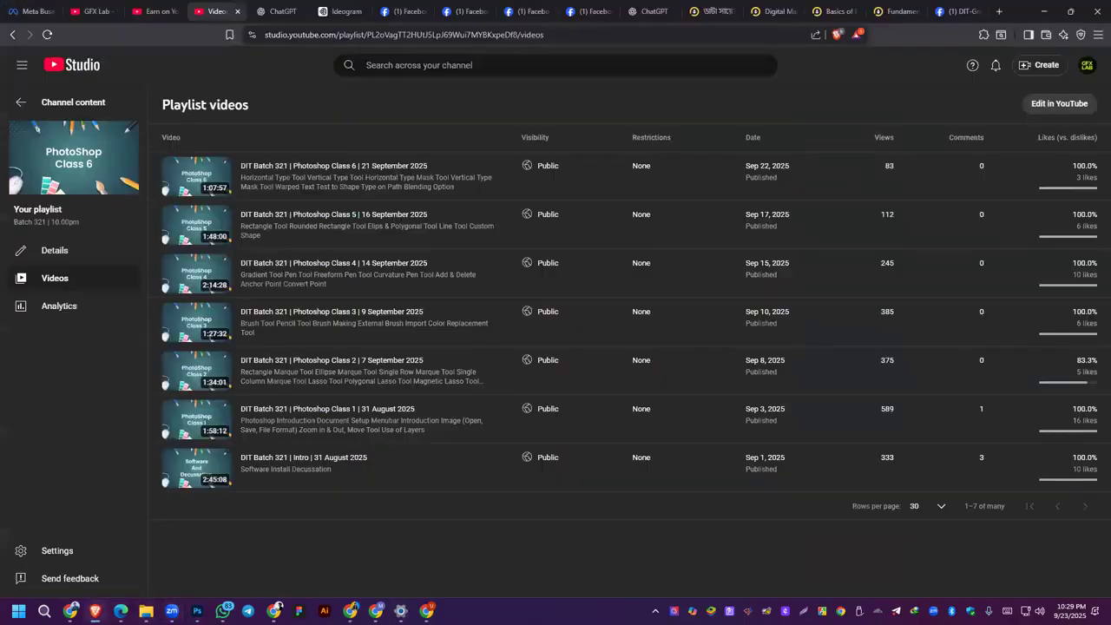
{"action": "left_click", "coordinate": [96, 611]}
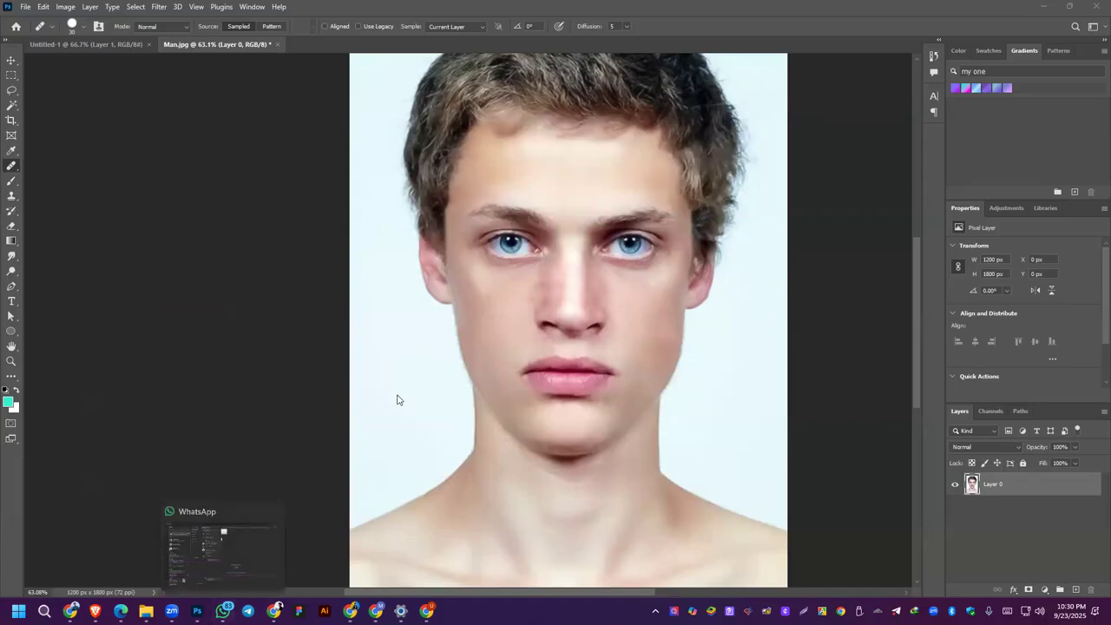
{"action": "scroll", "coordinate": [482, 348], "scroll_direction": "up", "scroll_amount": 3}
{"action": "scroll", "coordinate": [483, 349], "scroll_direction": "up", "scroll_amount": 2}
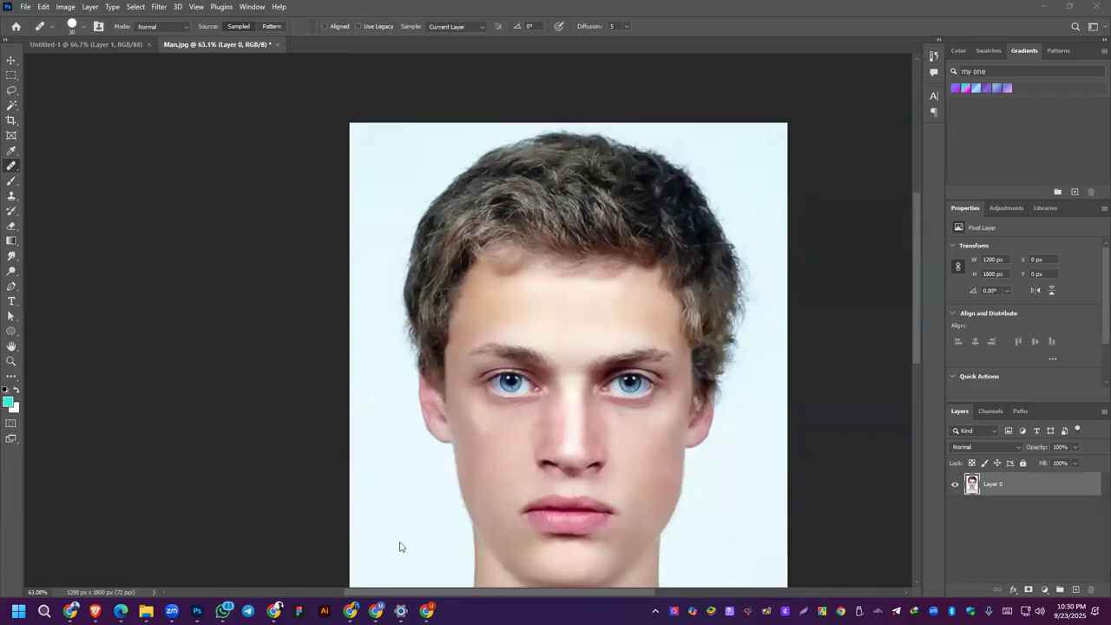
Step: Switch to WhatsApp, close the Dit 316 group's member list, and return to the portrait in Photoshop
{"action": "mouse_move", "coordinate": [274, 610]}
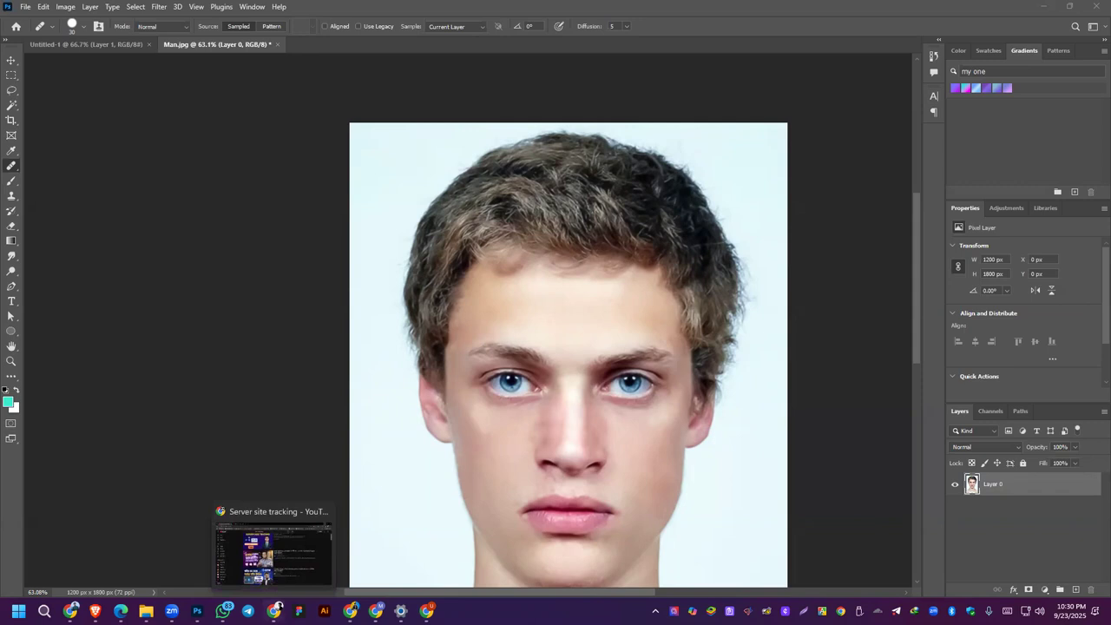
{"action": "mouse_move", "coordinate": [222, 612]}
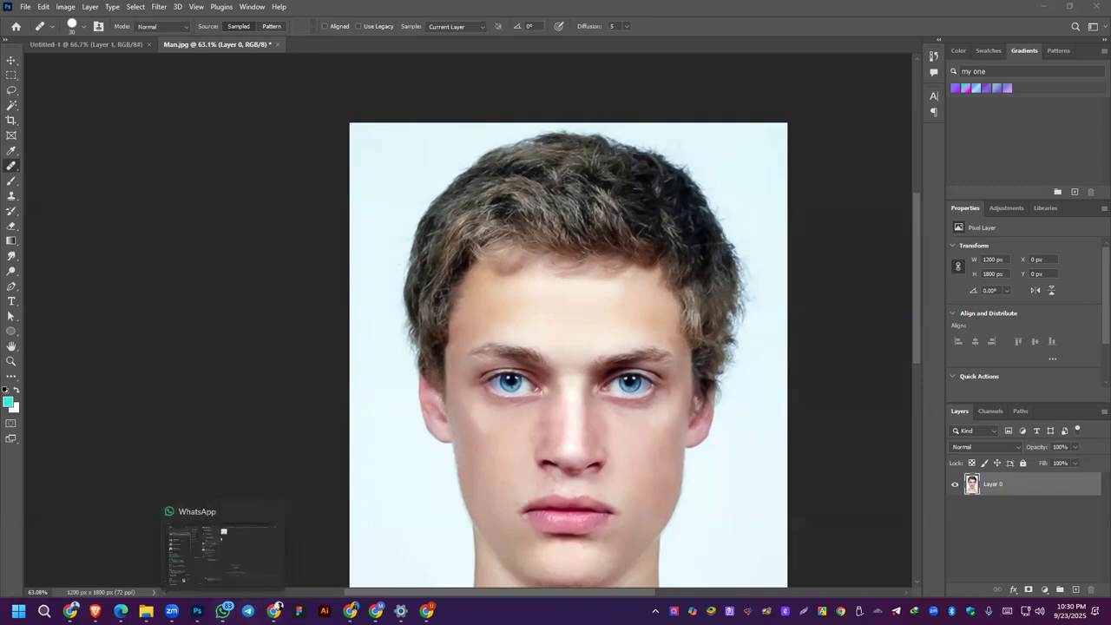
{"action": "left_click", "coordinate": [222, 611]}
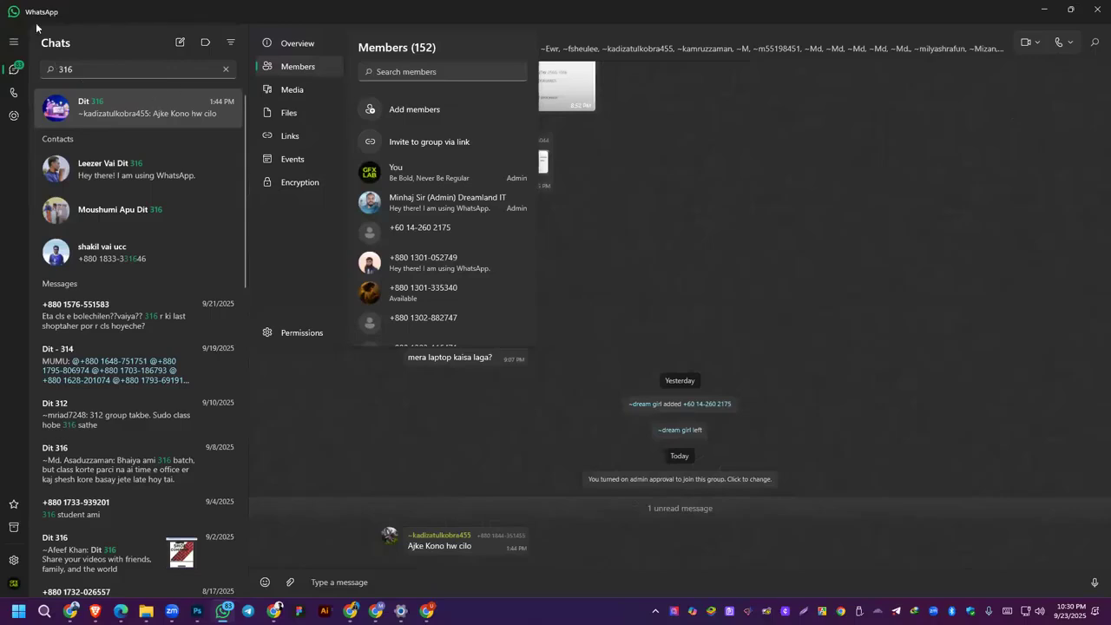
{"action": "left_click", "coordinate": [224, 71]}
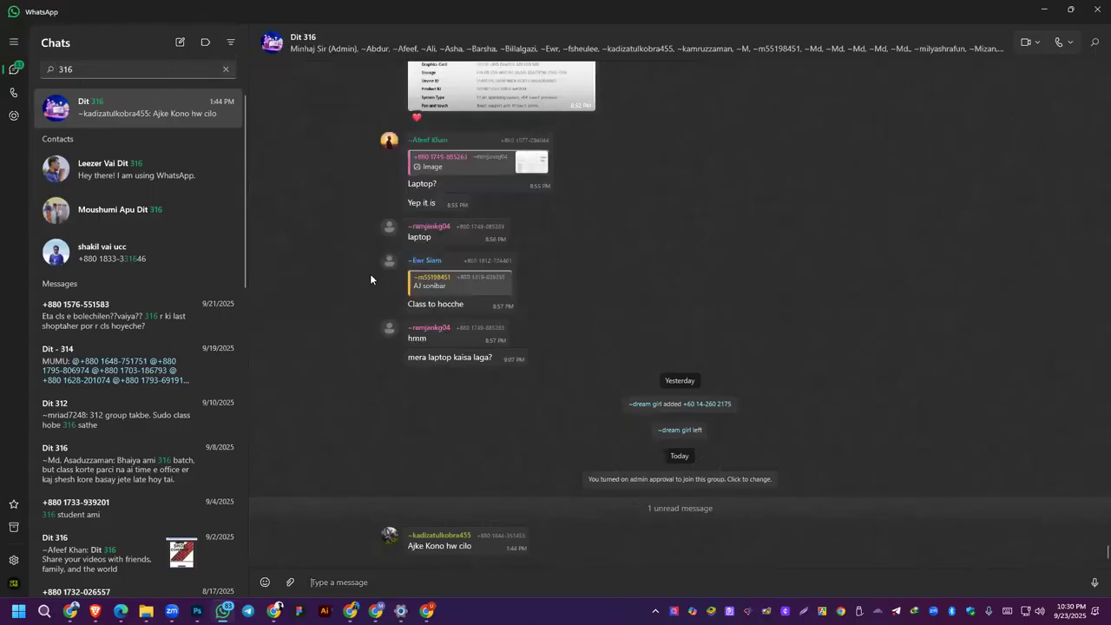
{"action": "left_click", "coordinate": [1045, 7]}
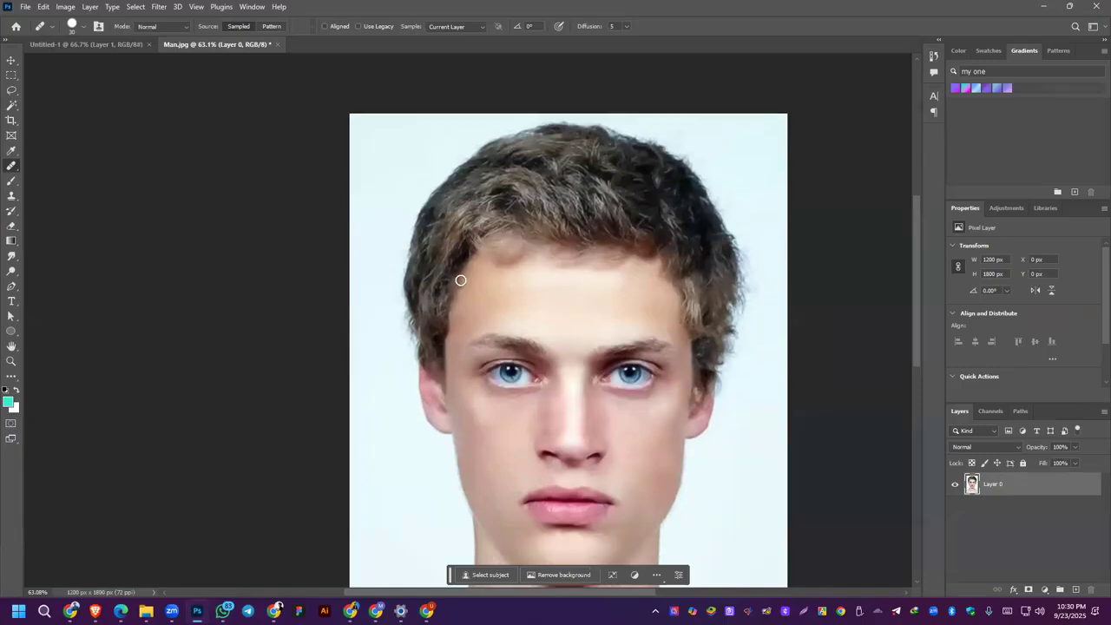
{"action": "scroll", "coordinate": [433, 356], "scroll_direction": "down", "scroll_amount": 2}
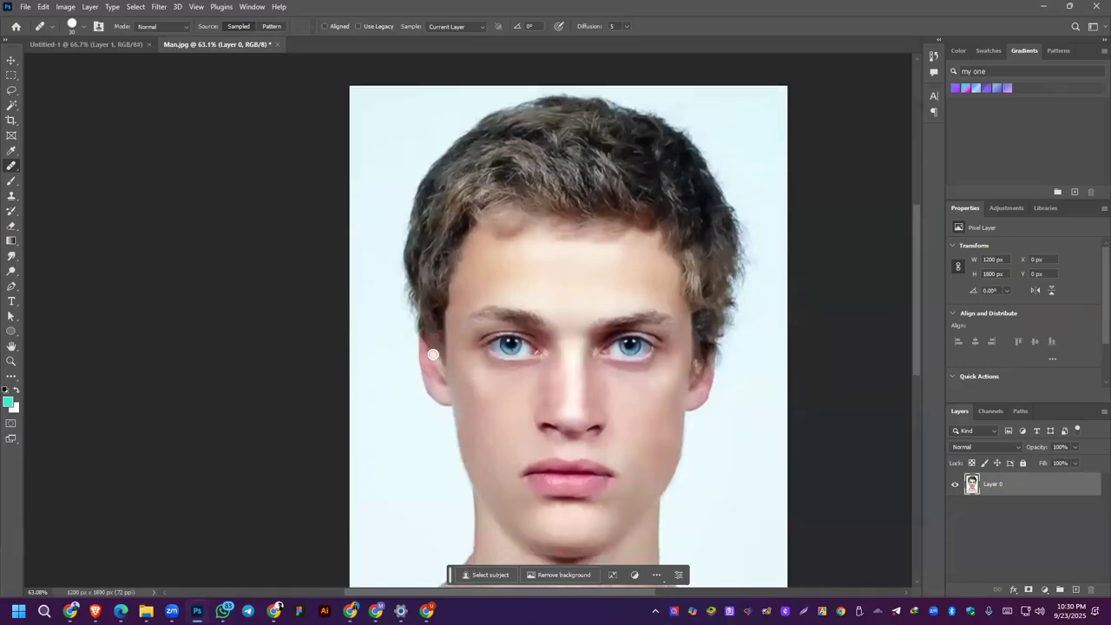
Step: Switch to WhatsApp, view the newest image shared in the Dit 321 group at full size, and return to the portrait in Photoshop
{"action": "scroll", "coordinate": [434, 355], "scroll_direction": "down", "scroll_amount": 1}
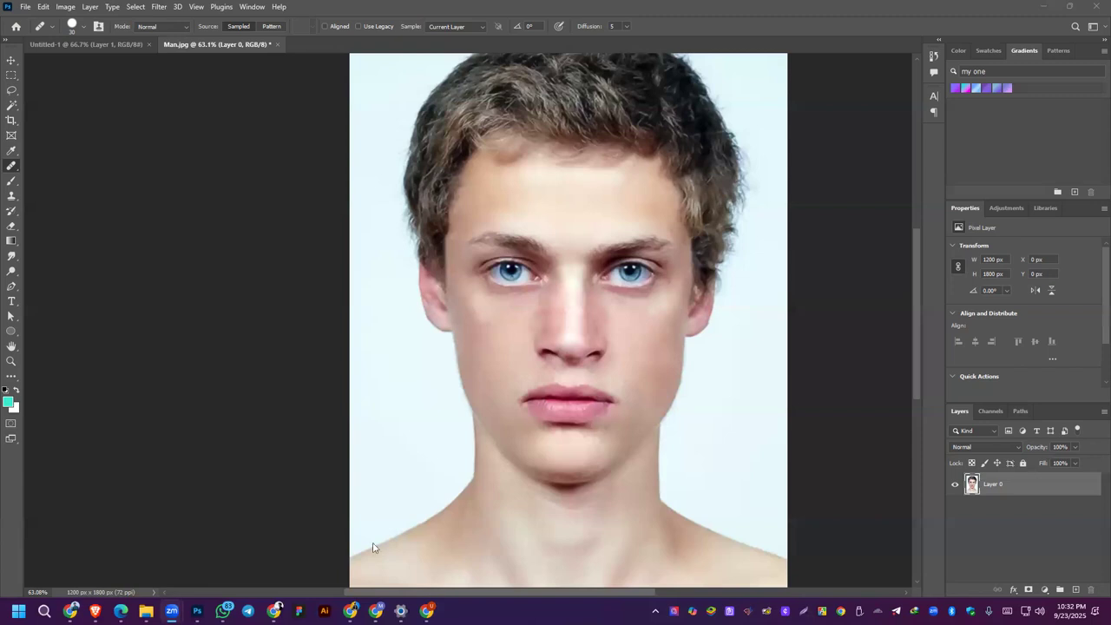
{"action": "left_click", "coordinate": [223, 610]}
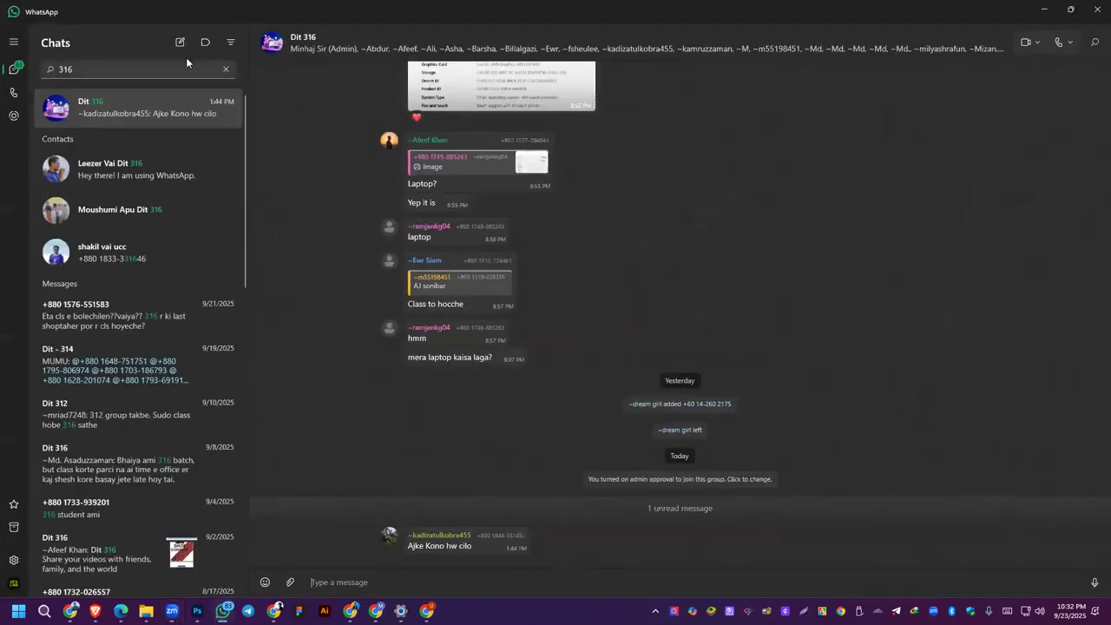
{"action": "left_click", "coordinate": [227, 69]}
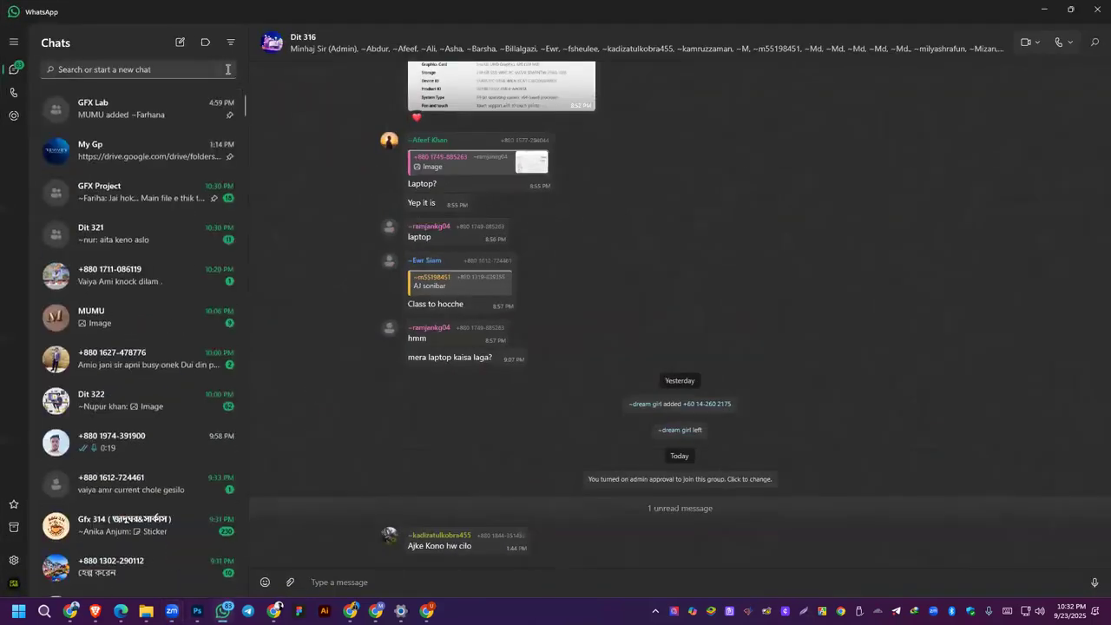
{"action": "left_click", "coordinate": [139, 238]}
{"action": "scroll", "coordinate": [591, 387], "scroll_direction": "down", "scroll_amount": 10}
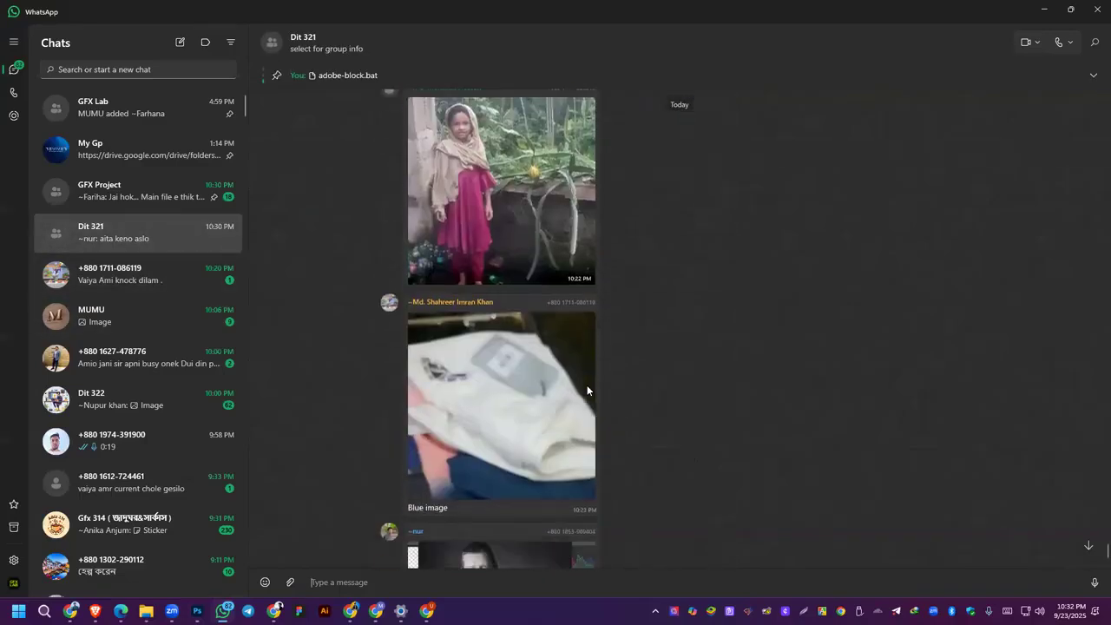
{"action": "scroll", "coordinate": [587, 385], "scroll_direction": "down", "scroll_amount": 2}
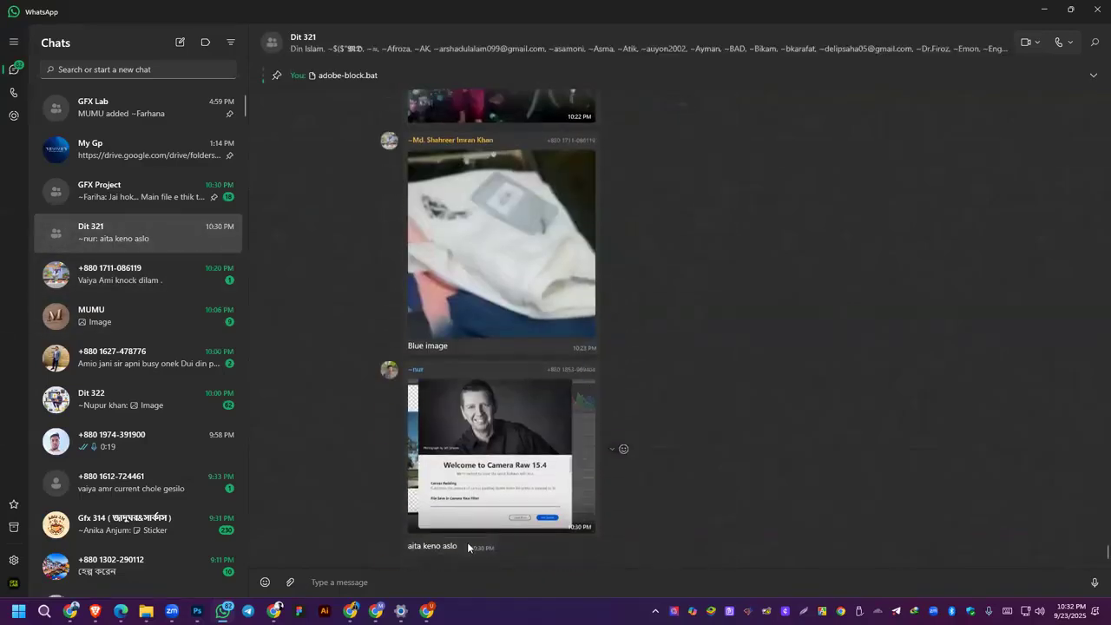
{"action": "left_click", "coordinate": [540, 441]}
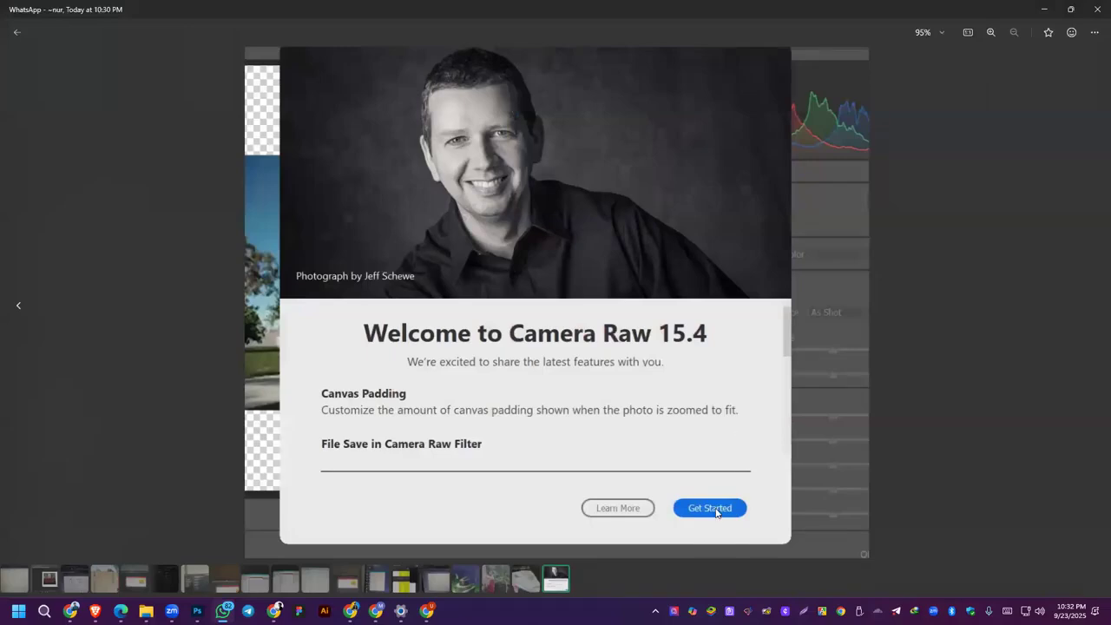
{"action": "left_click", "coordinate": [1047, 8]}
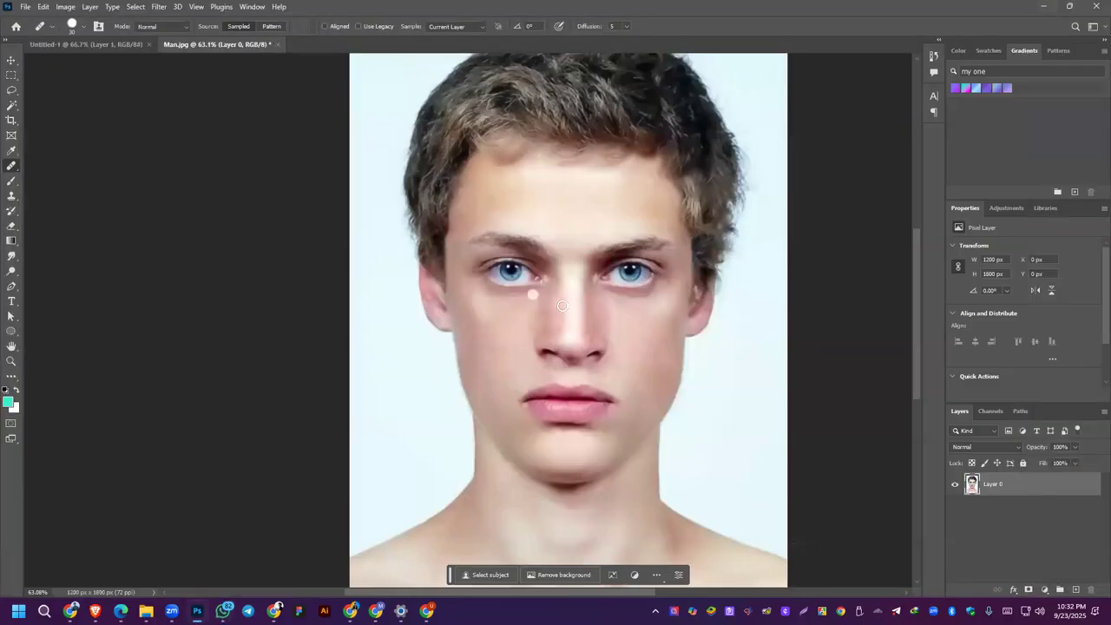
Step: Switch to WhatsApp, browse the Dit 321 group's shared images to the photo of the girl in the garden, and save it to the Desktop as JPG
{"action": "left_click", "coordinate": [224, 611]}
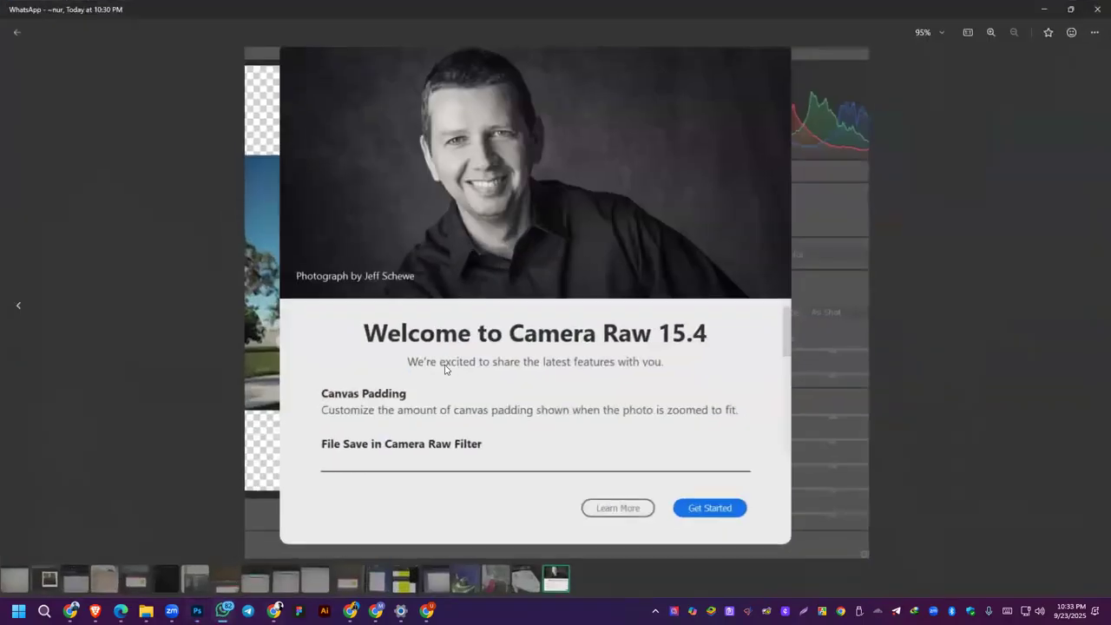
{"action": "left_click", "coordinate": [20, 307]}
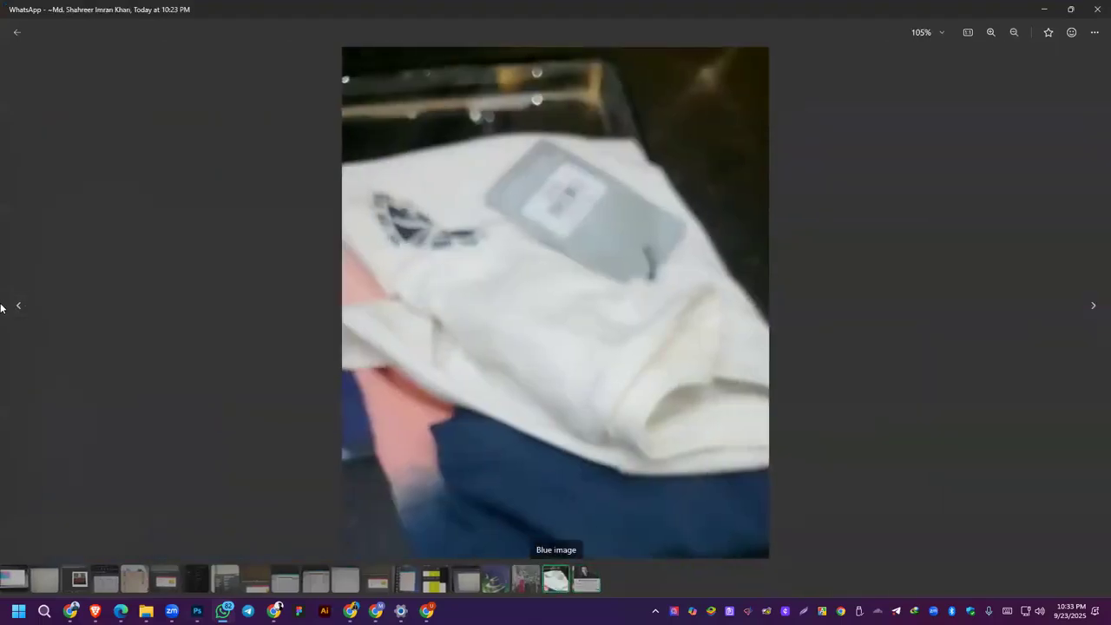
{"action": "left_click", "coordinate": [16, 308]}
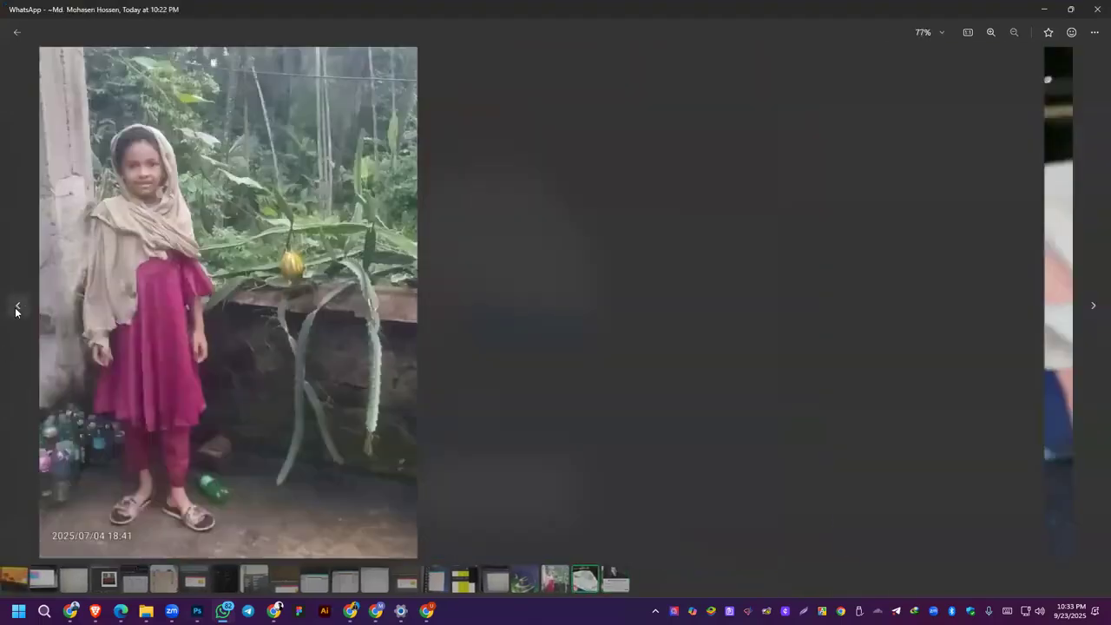
{"action": "scroll", "coordinate": [524, 259], "scroll_direction": "up", "scroll_amount": 3}
{"action": "scroll", "coordinate": [518, 255], "scroll_direction": "down", "scroll_amount": 3}
{"action": "left_click", "coordinate": [18, 309]}
{"action": "left_click", "coordinate": [18, 309]}
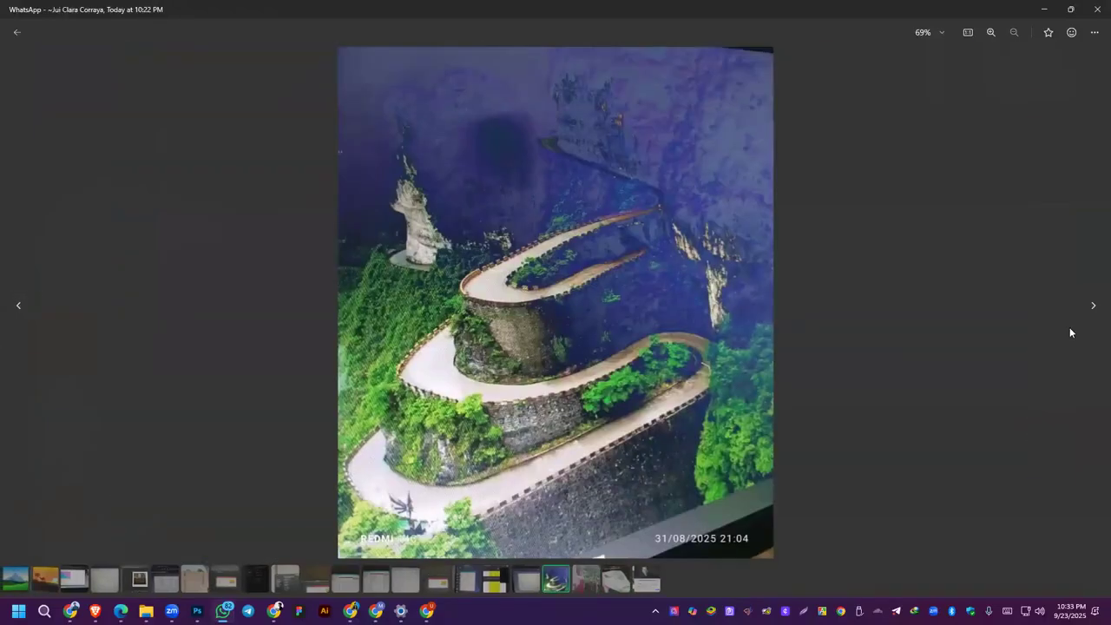
{"action": "left_click", "coordinate": [1091, 306]}
{"action": "right_click", "coordinate": [577, 253]}
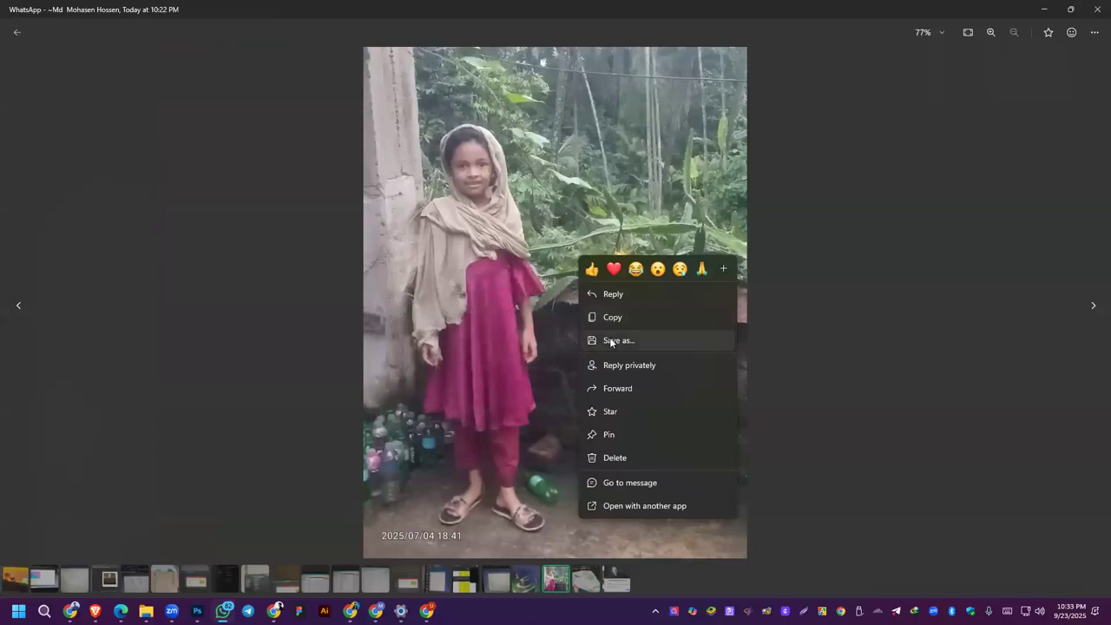
{"action": "left_click", "coordinate": [610, 341]}
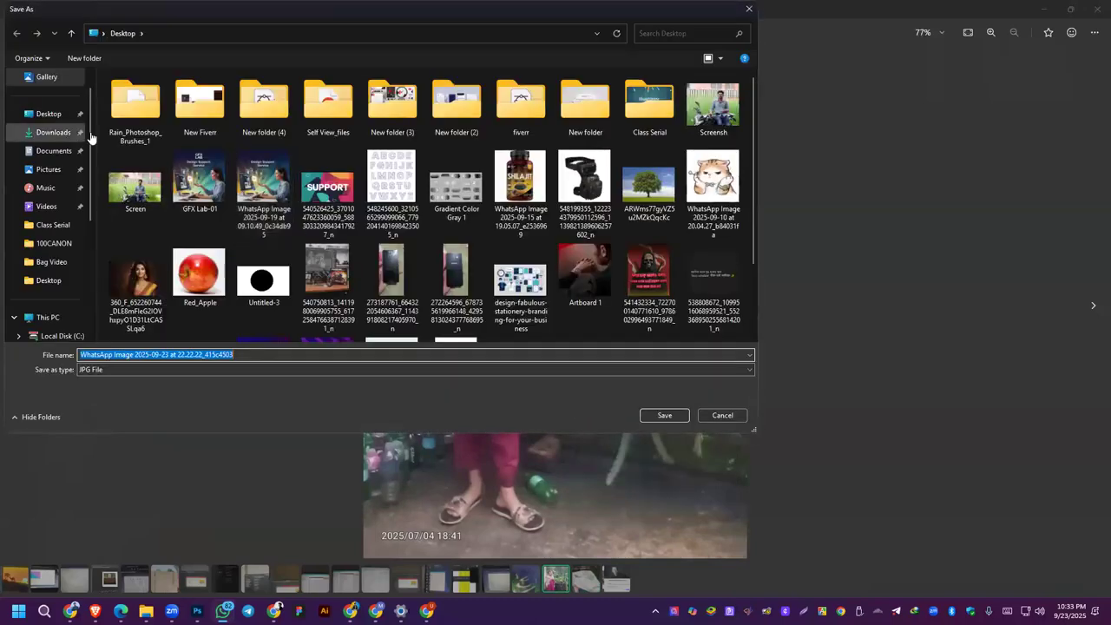
{"action": "left_click", "coordinate": [48, 114]}
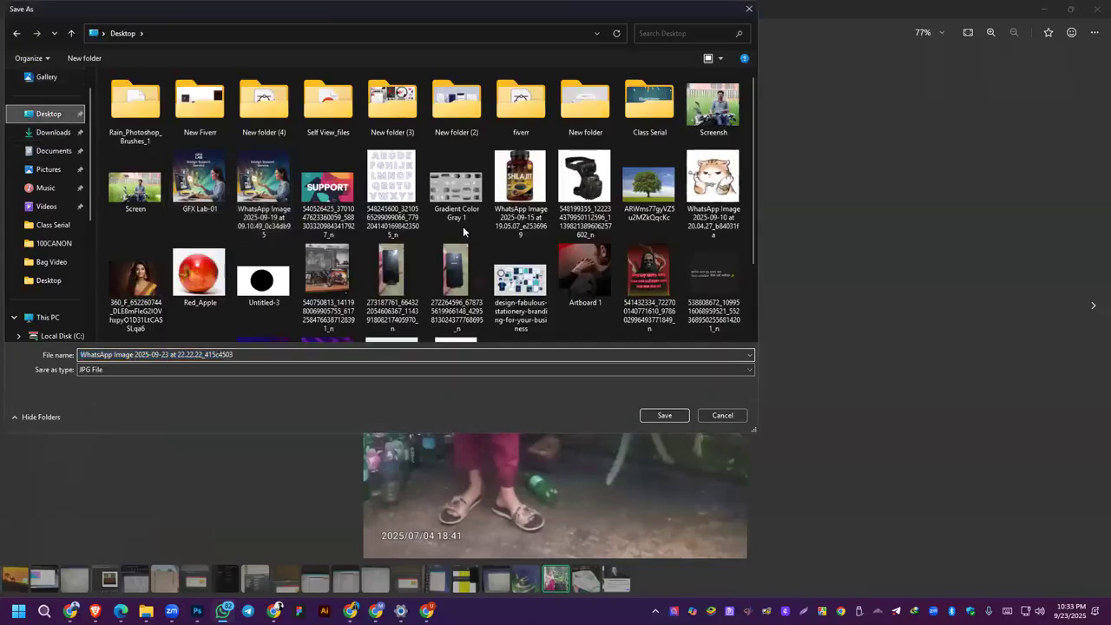
{"action": "left_click", "coordinate": [664, 415]}
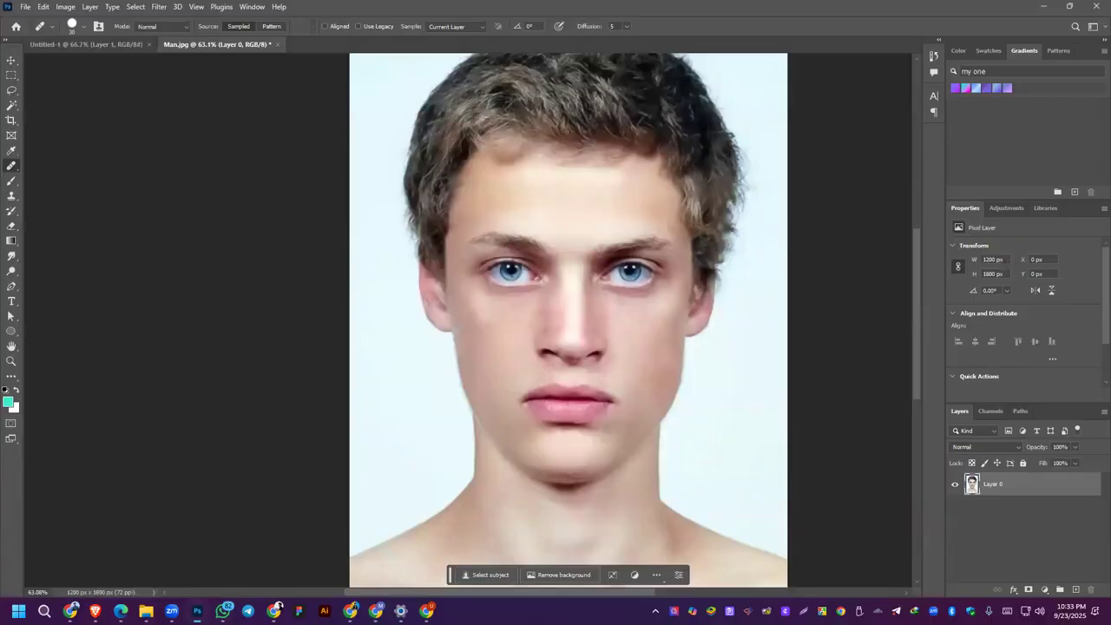
Step: Open the image WhatsApp Image 2025-09-23 at 22.22.22_415c4503 from the Desktop in Photoshop
{"action": "left_click", "coordinate": [24, 10]}
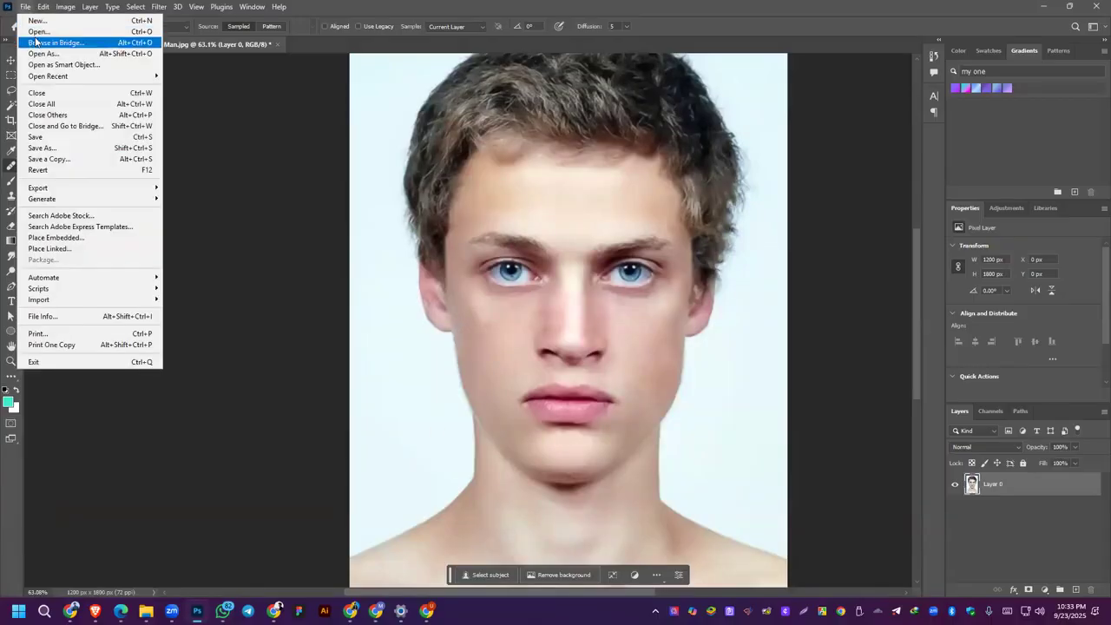
{"action": "left_click", "coordinate": [25, 6]}
{"action": "key", "text": "ctrl+o"}
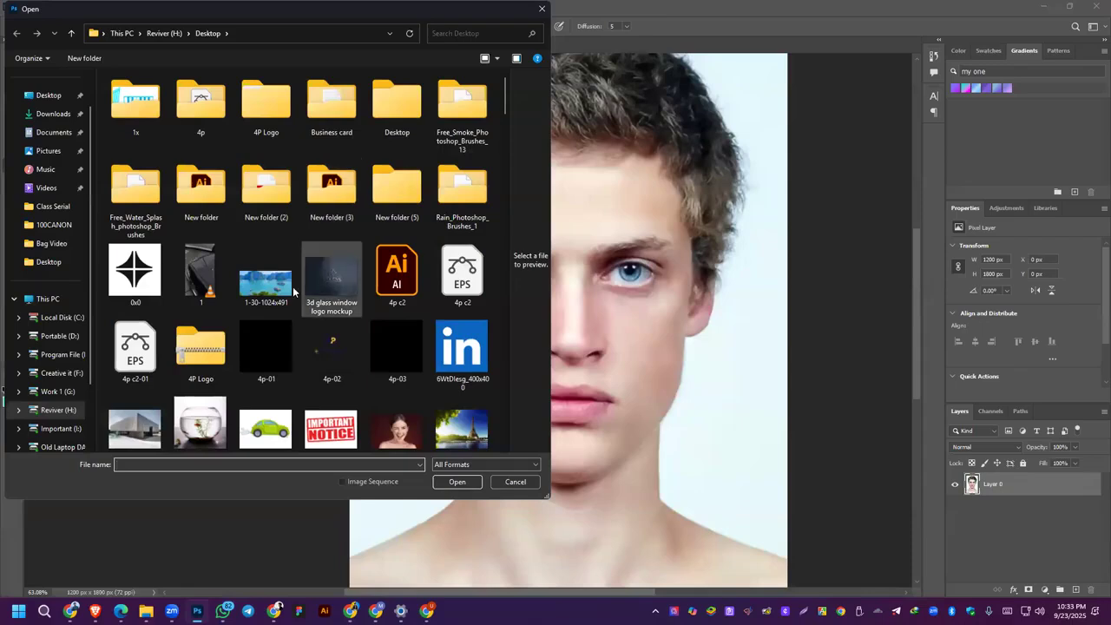
{"action": "left_click", "coordinate": [44, 97]}
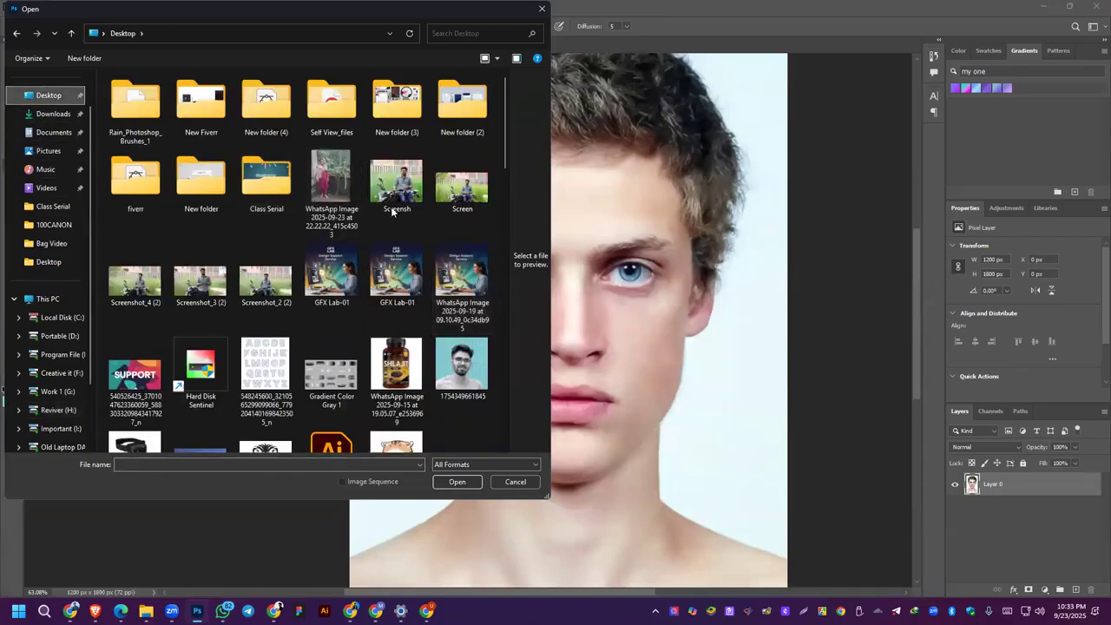
{"action": "double_click", "coordinate": [347, 191]}
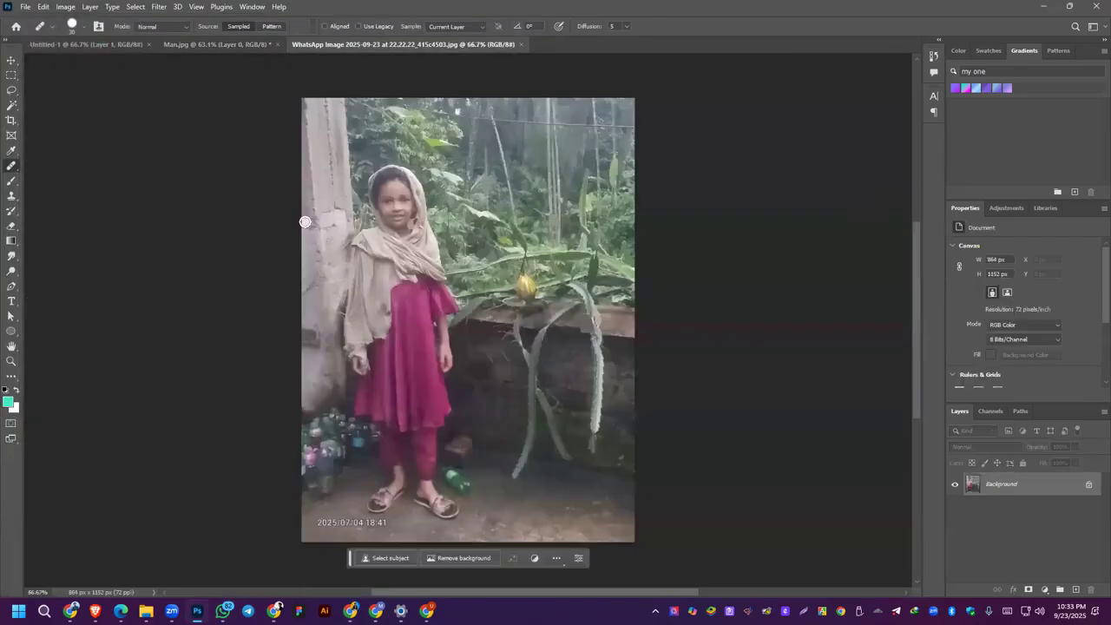
Step: Unlock the girl photo's Background layer and duplicate it
{"action": "left_click", "coordinate": [11, 59]}
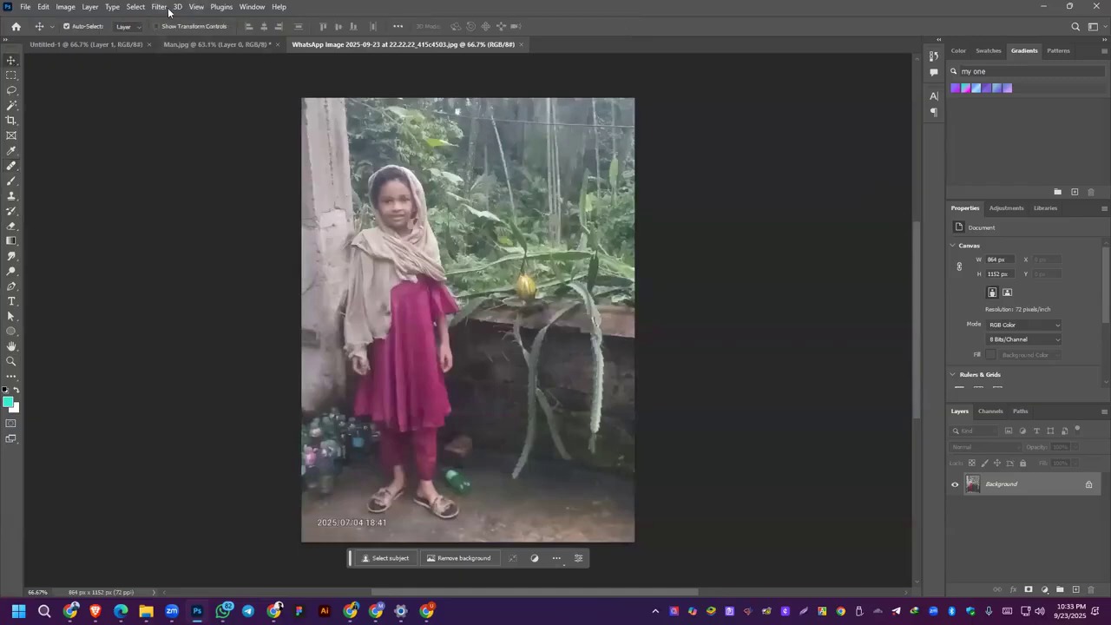
{"action": "left_click", "coordinate": [1091, 487]}
{"action": "left_click_drag", "start_coordinate": [1060, 490], "coordinate": [1075, 589]}
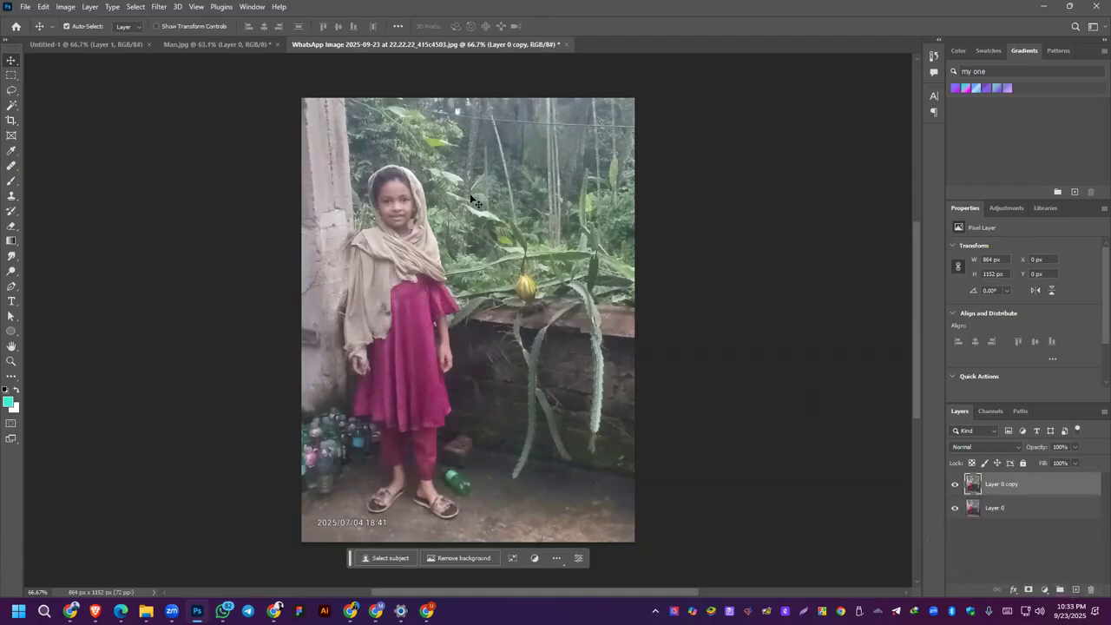
Step: Open the Camera Raw Filter on the duplicated layer, set Sharpening to 64 and Noise Reduction to 58, and adjust Color Noise Reduction
{"action": "left_click", "coordinate": [160, 6]}
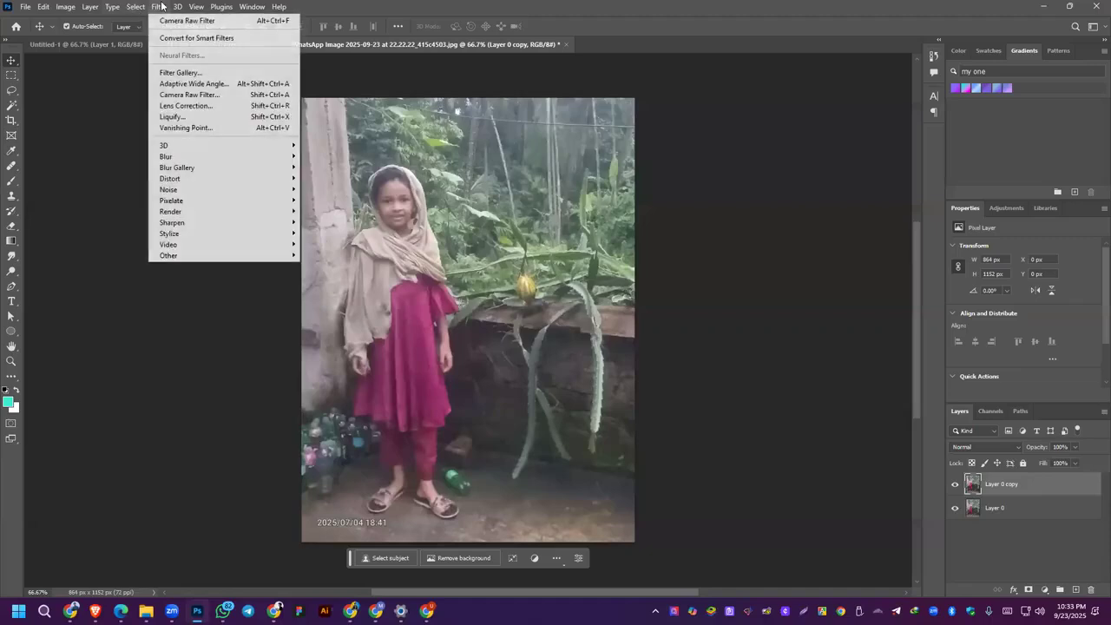
{"action": "left_click", "coordinate": [192, 96]}
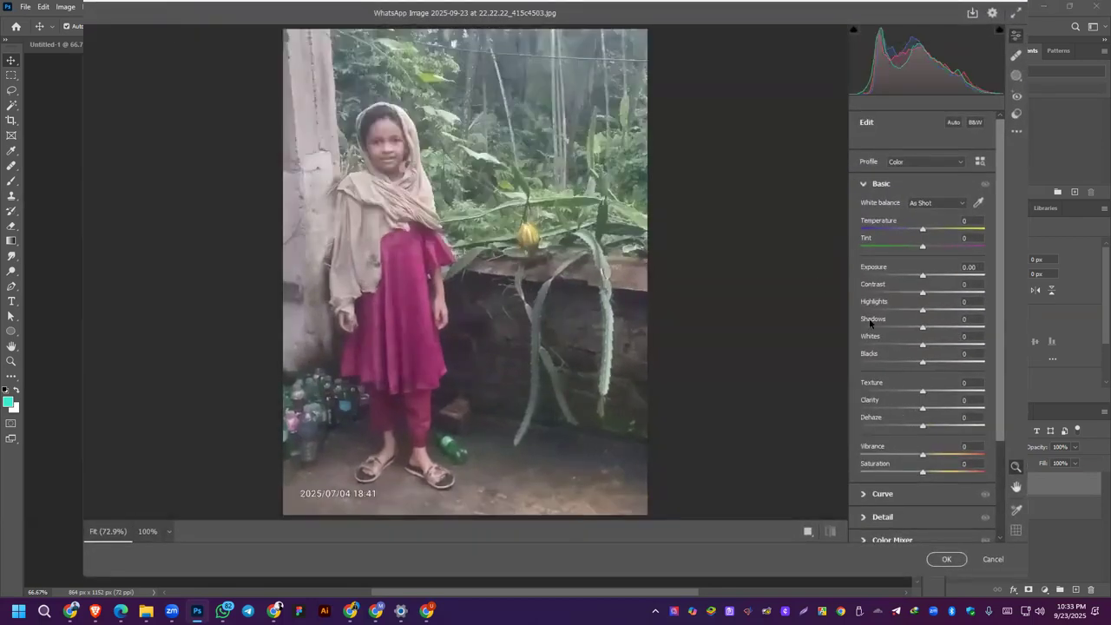
{"action": "left_click", "coordinate": [865, 185]}
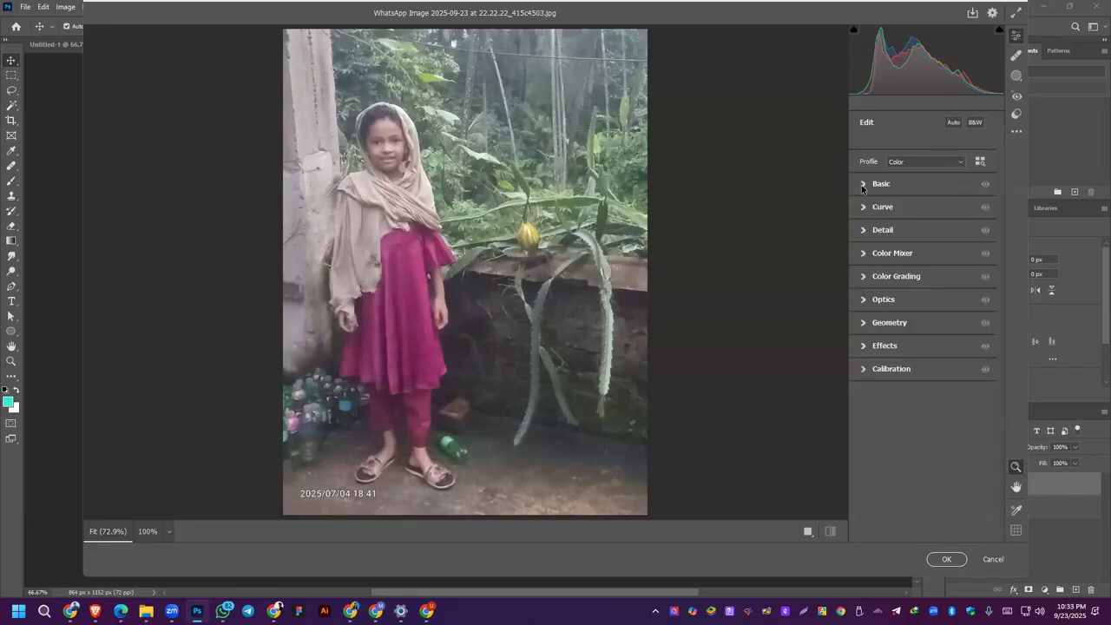
{"action": "left_click", "coordinate": [864, 232]}
{"action": "left_click_drag", "start_coordinate": [863, 259], "coordinate": [933, 290]}
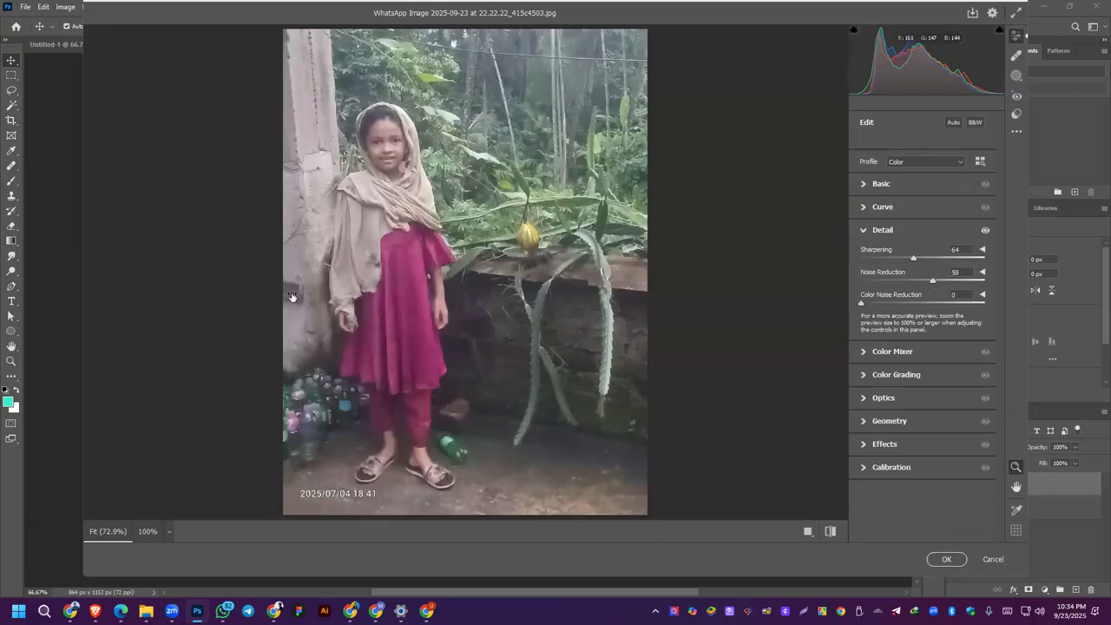
{"action": "left_click_drag", "start_coordinate": [863, 303], "coordinate": [873, 303]}
{"action": "left_click_drag", "start_coordinate": [939, 306], "coordinate": [942, 261]}
{"action": "left_click", "coordinate": [874, 231]}
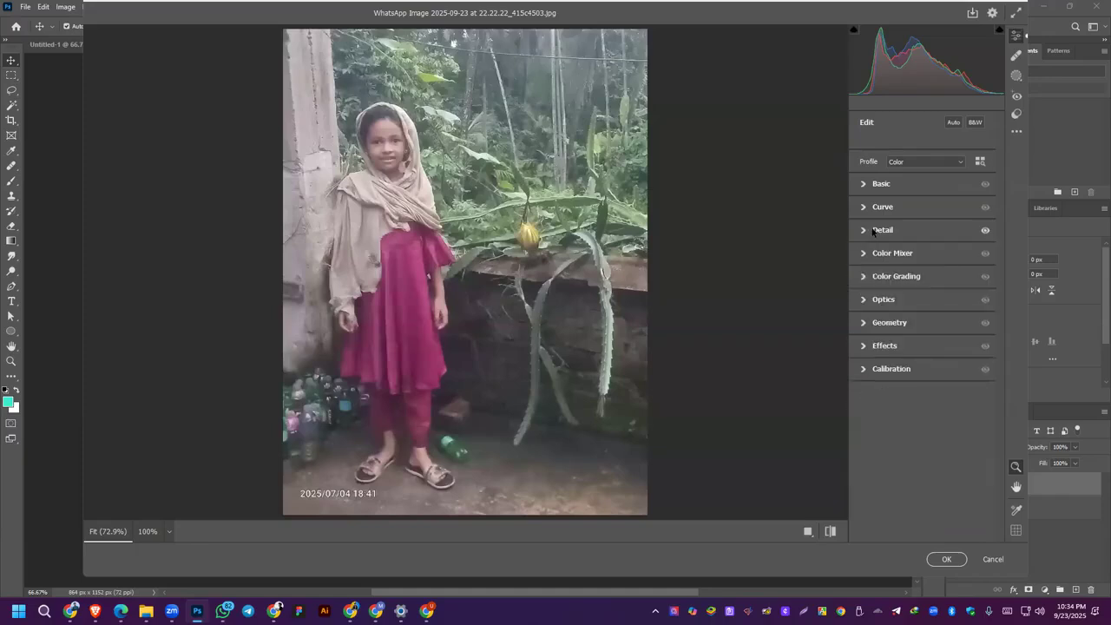
Step: In the Basic adjustments, set Temperature +4, Tint -1, Exposure +0.30, Contrast -3, Highlights +18, Shadows -40, Whites -40 and Blacks -22
{"action": "left_click", "coordinate": [868, 185]}
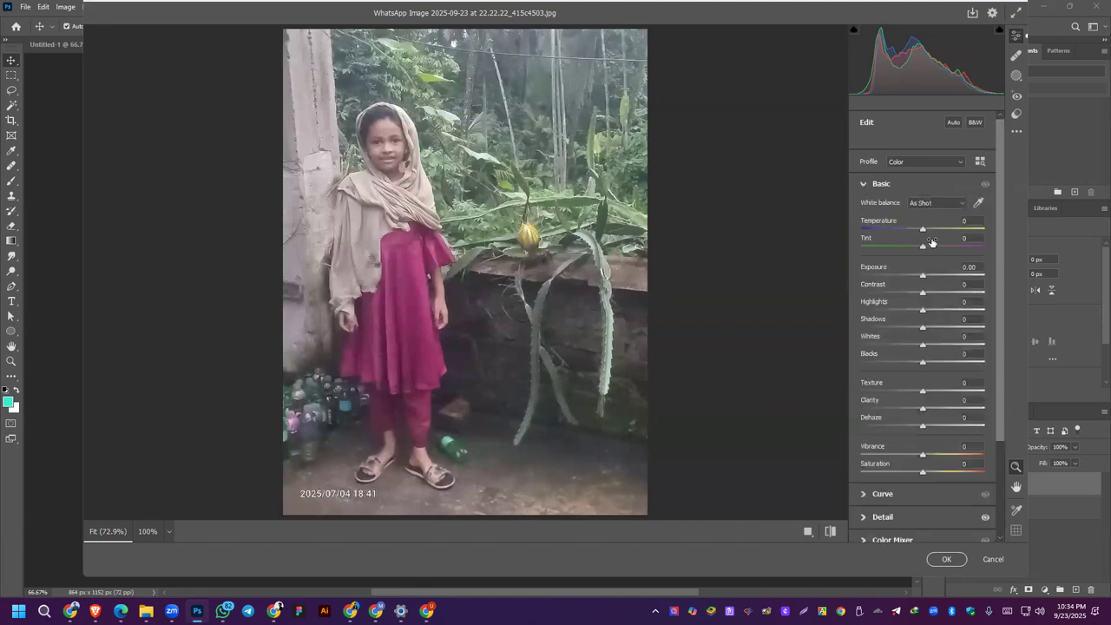
{"action": "left_click_drag", "start_coordinate": [925, 233], "coordinate": [922, 250]}
{"action": "left_click", "coordinate": [924, 278]}
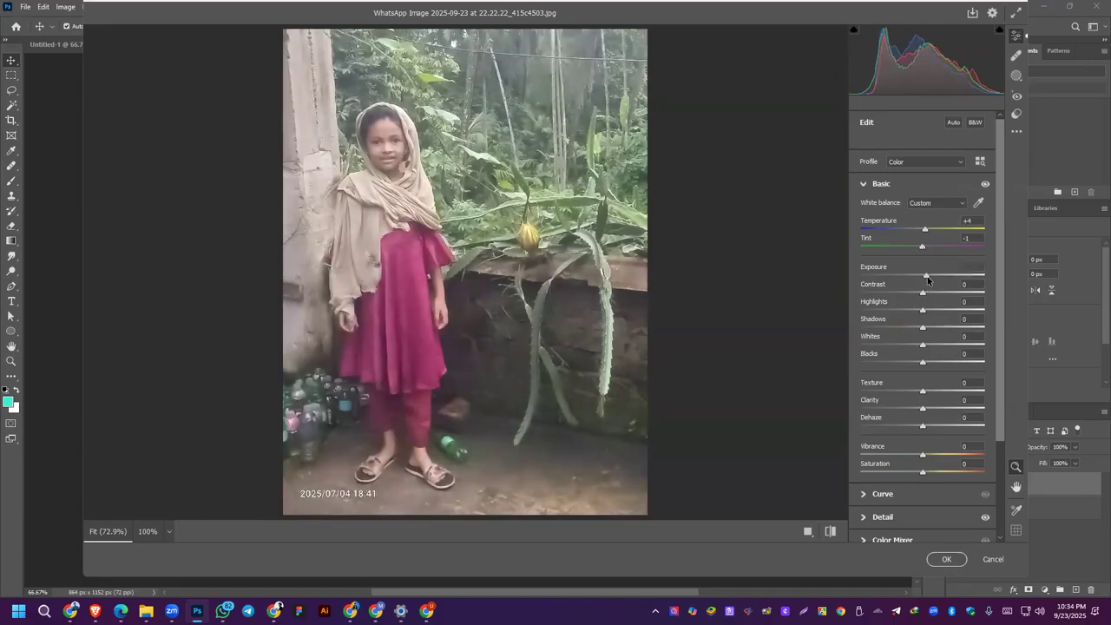
{"action": "left_click_drag", "start_coordinate": [925, 296], "coordinate": [910, 368]}
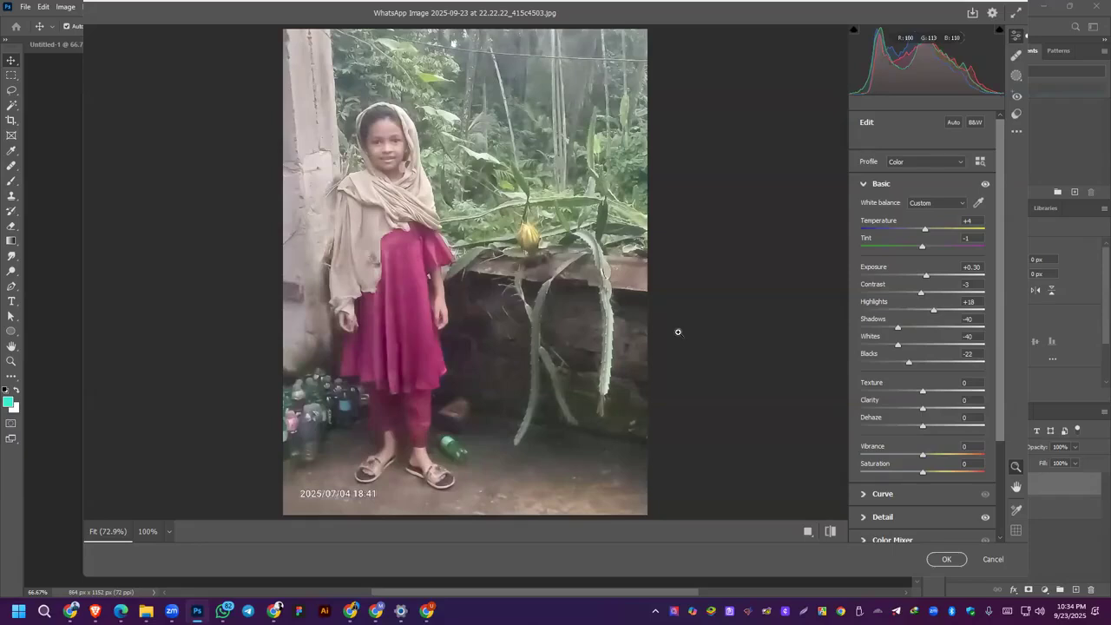
Step: Set Texture +13, Clarity +48, Dehaze +12, Vibrance +16 and Saturation +23, and compare the photo with the default settings
{"action": "mouse_move", "coordinate": [926, 404]}
{"action": "left_mouse_down"}
{"action": "mouse_move", "coordinate": [952, 418]}
{"action": "mouse_move", "coordinate": [930, 427]}
{"action": "mouse_move", "coordinate": [930, 395]}
{"action": "left_mouse_up"}
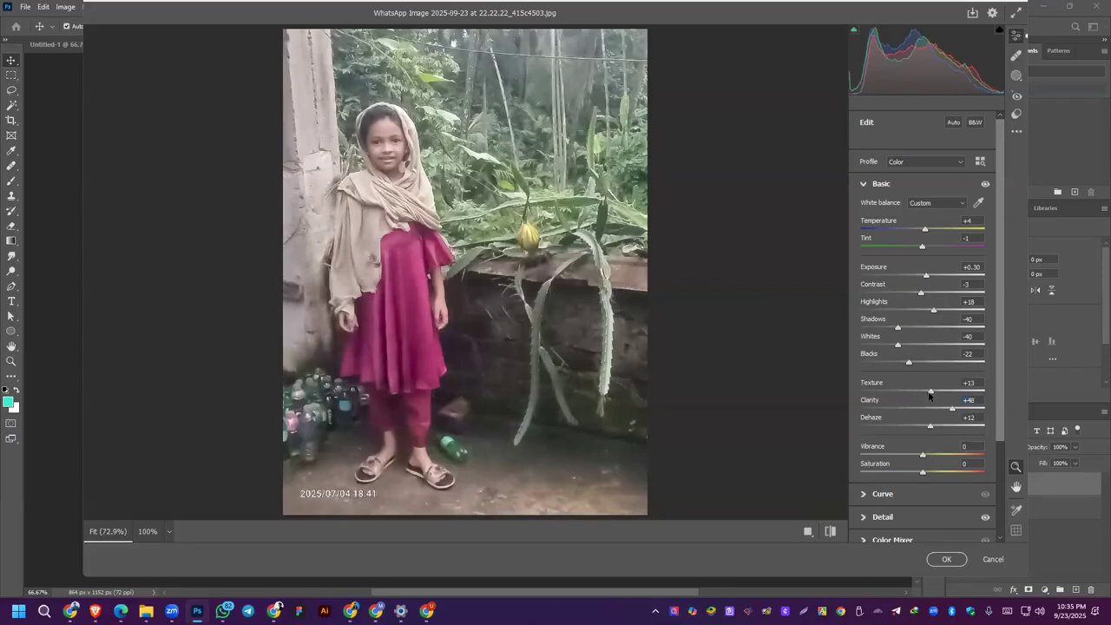
{"action": "left_click_drag", "start_coordinate": [923, 454], "coordinate": [937, 473]}
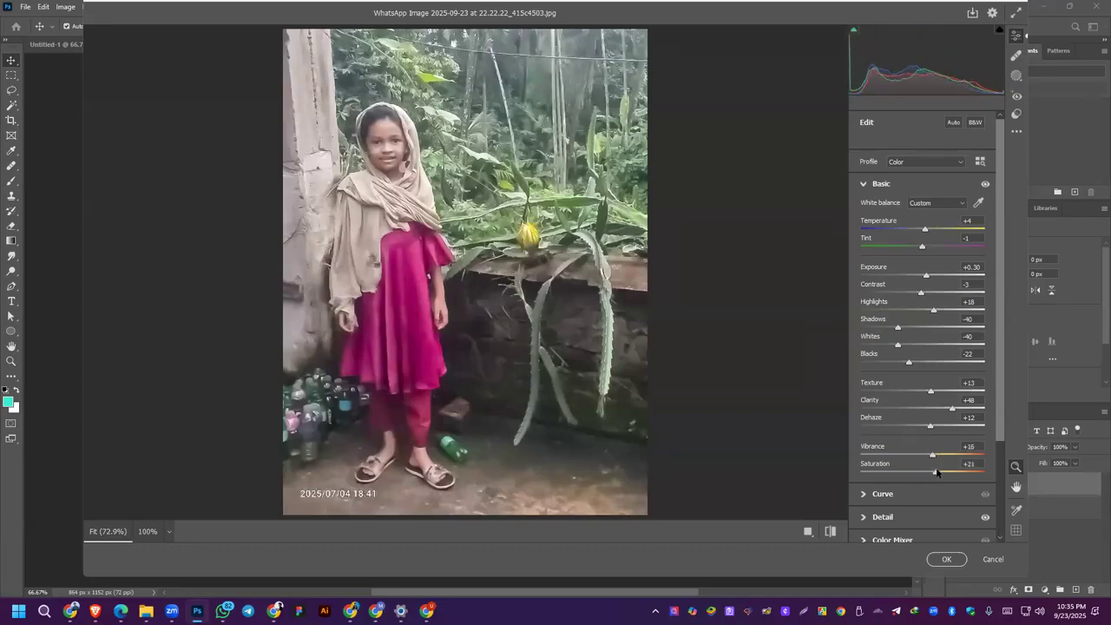
{"action": "left_click", "coordinate": [831, 531]}
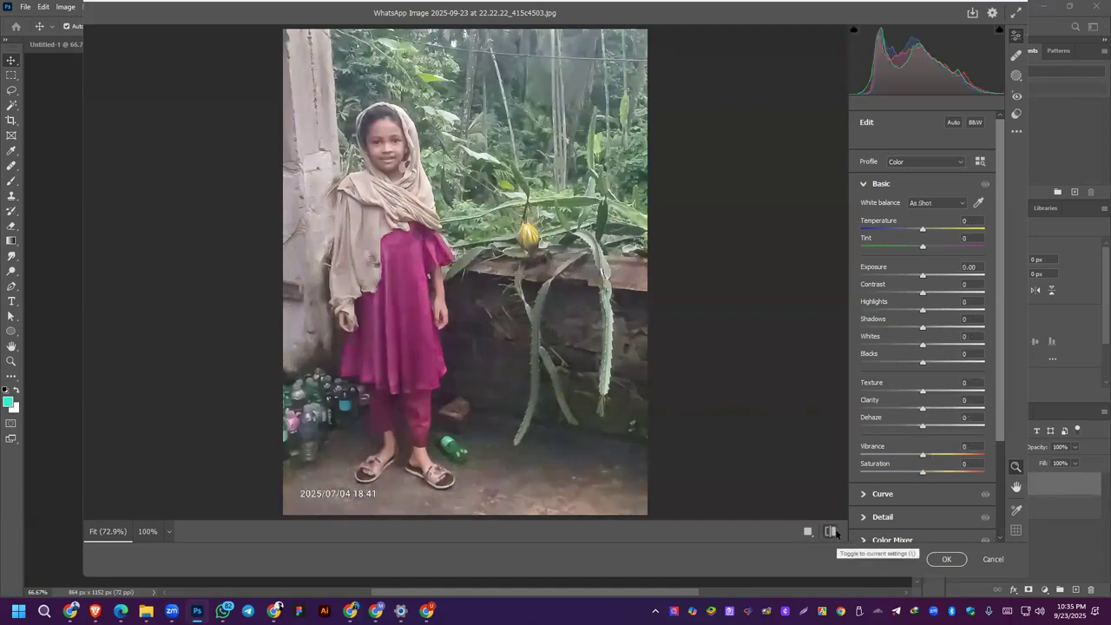
{"action": "left_click", "coordinate": [832, 531]}
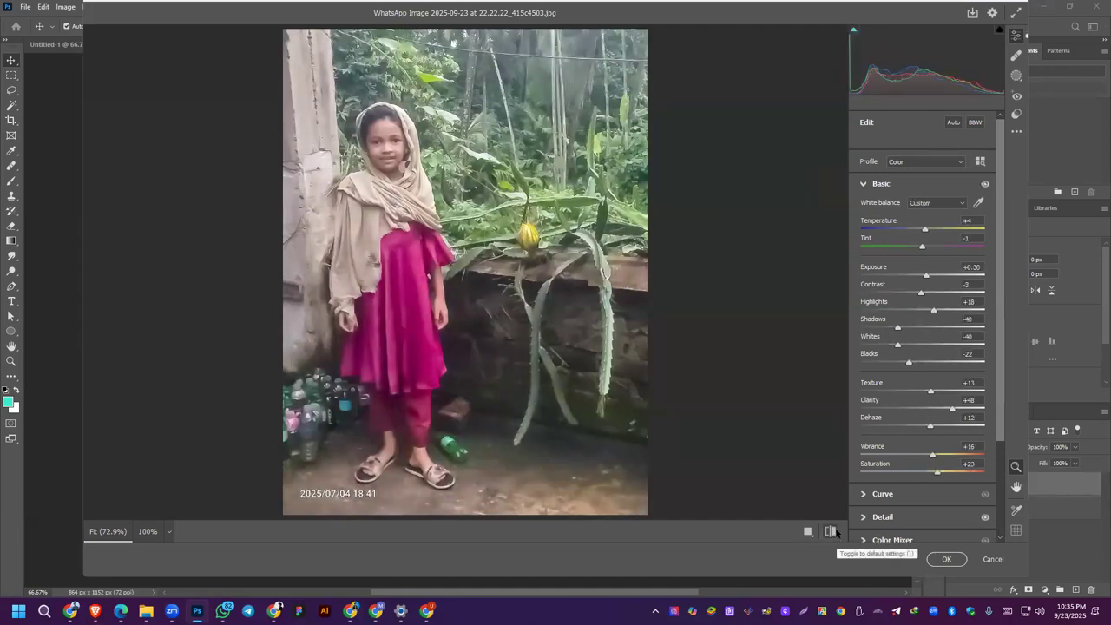
{"action": "scroll", "coordinate": [935, 384], "scroll_direction": "down", "scroll_amount": 3}
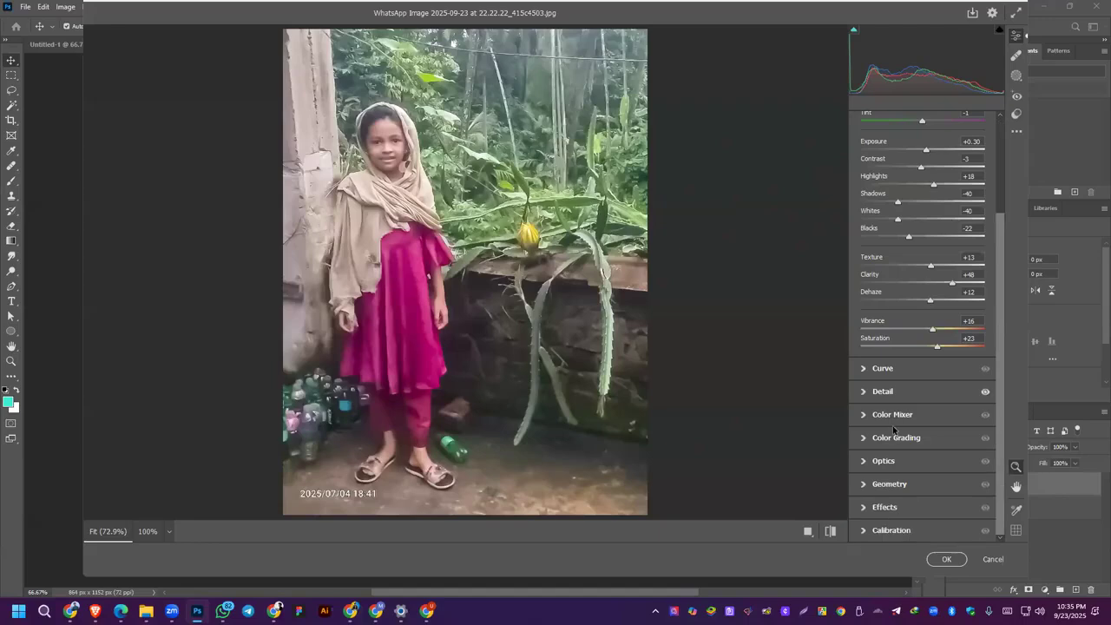
{"action": "scroll", "coordinate": [844, 359], "scroll_direction": "up", "scroll_amount": 3}
{"action": "scroll", "coordinate": [931, 274], "scroll_direction": "up", "scroll_amount": 3}
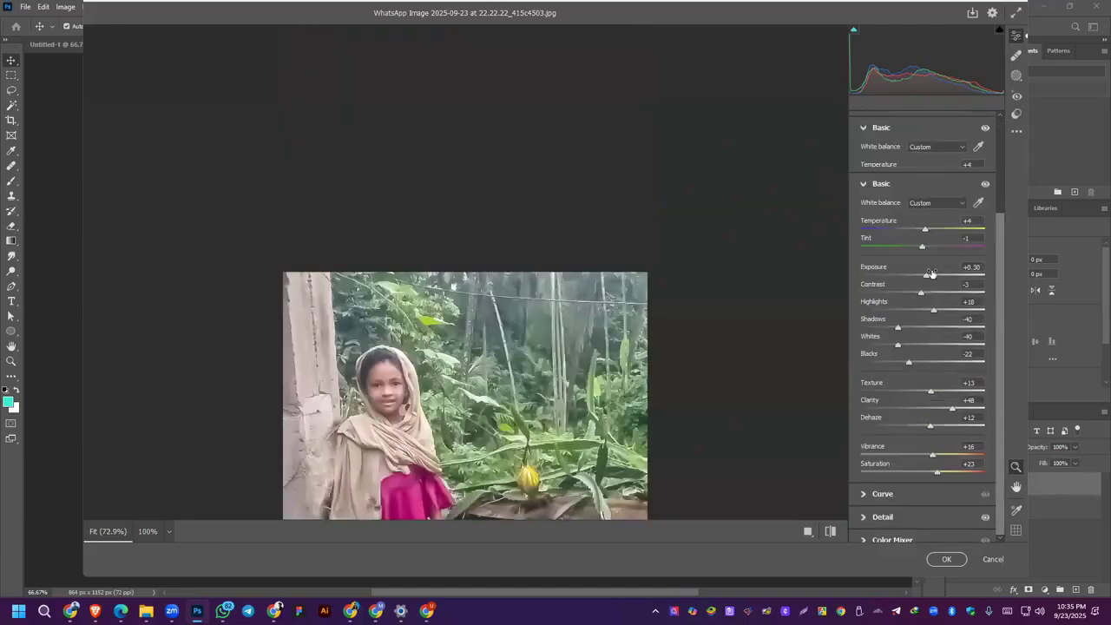
Step: In the Color Grading adjustments of the Camera Raw Filter, set Blending to 54
{"action": "left_click", "coordinate": [864, 185]}
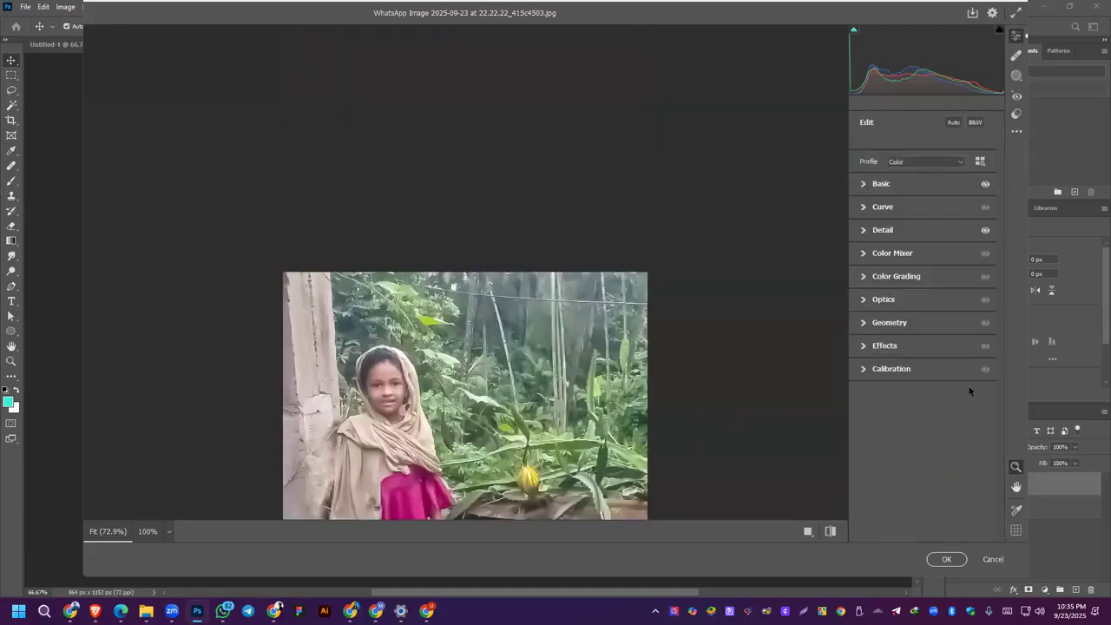
{"action": "left_click", "coordinate": [901, 305]}
{"action": "left_click", "coordinate": [870, 278]}
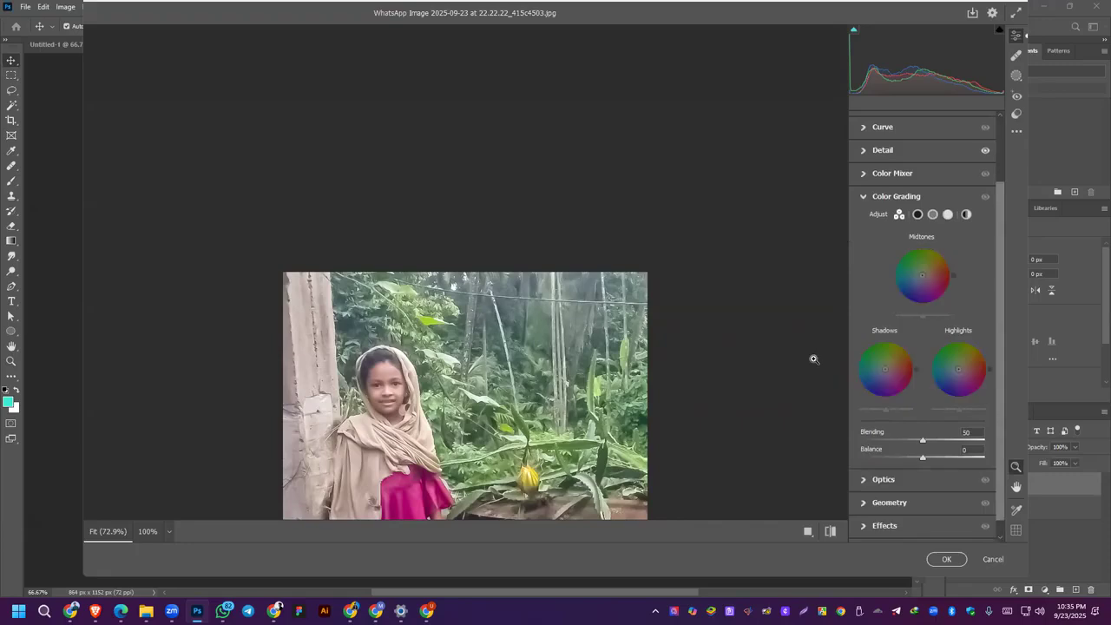
{"action": "left_click_drag", "start_coordinate": [921, 443], "coordinate": [927, 442]}
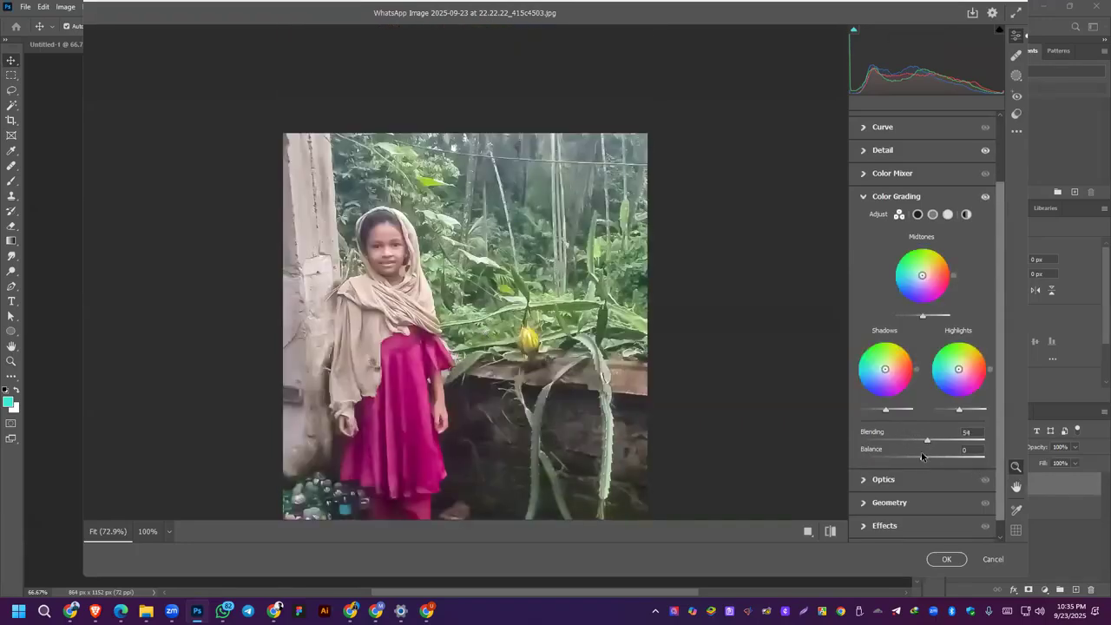
{"action": "left_click_drag", "start_coordinate": [958, 369], "coordinate": [956, 369]}
{"action": "scroll", "coordinate": [942, 501], "scroll_direction": "down", "scroll_amount": 1}
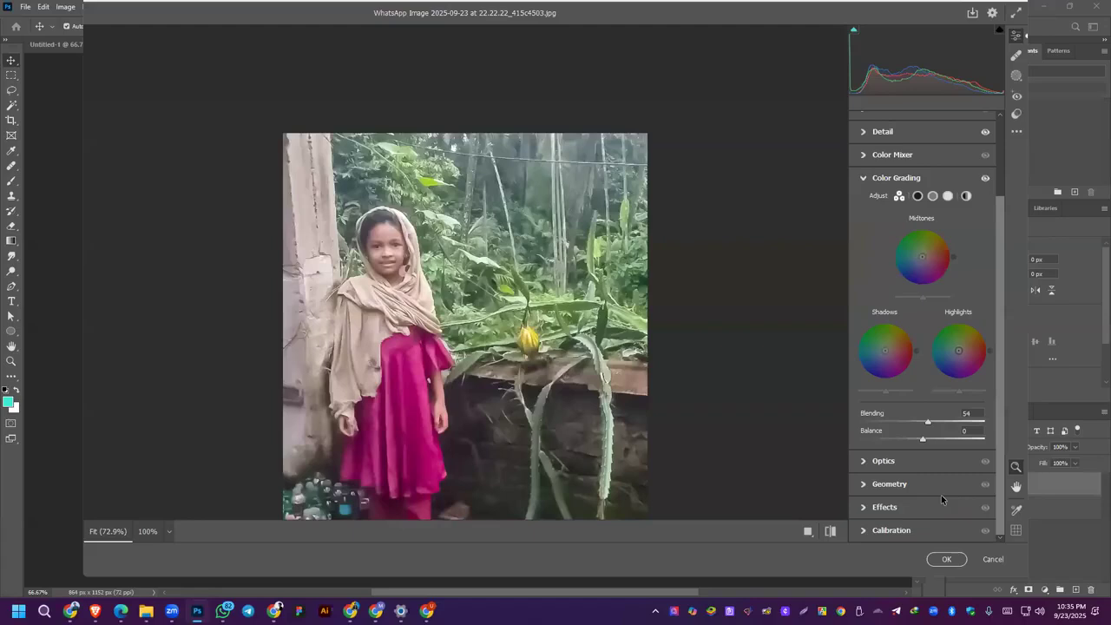
{"action": "left_click", "coordinate": [868, 178]}
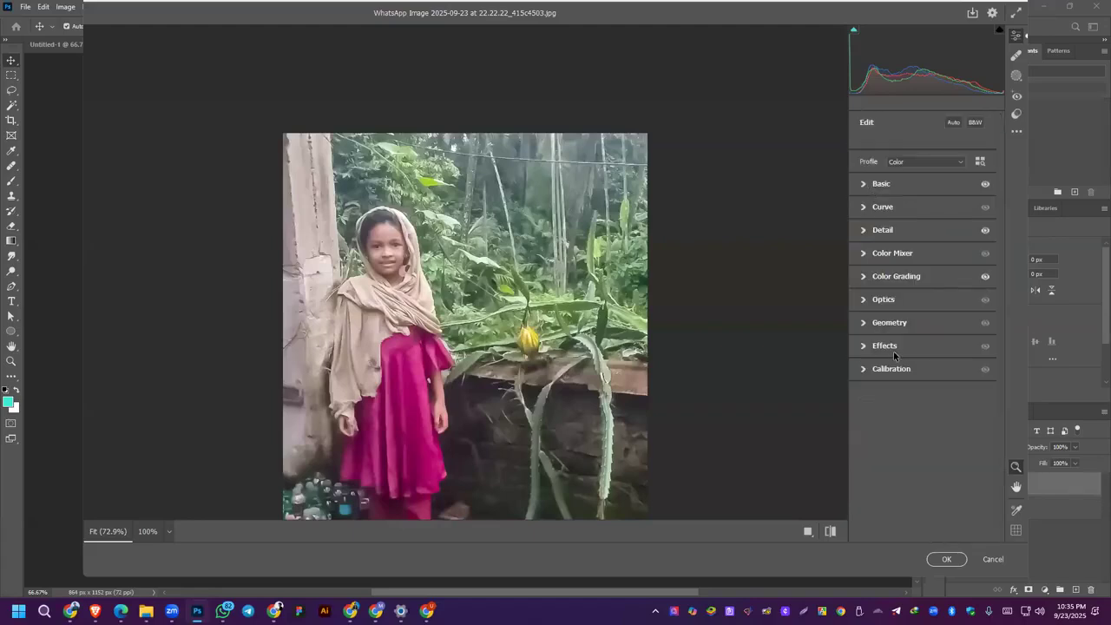
Step: In the Effects adjustments, set Vignetting to +14 and Grain to 12
{"action": "left_click", "coordinate": [863, 347]}
{"action": "left_click_drag", "start_coordinate": [922, 399], "coordinate": [933, 399]}
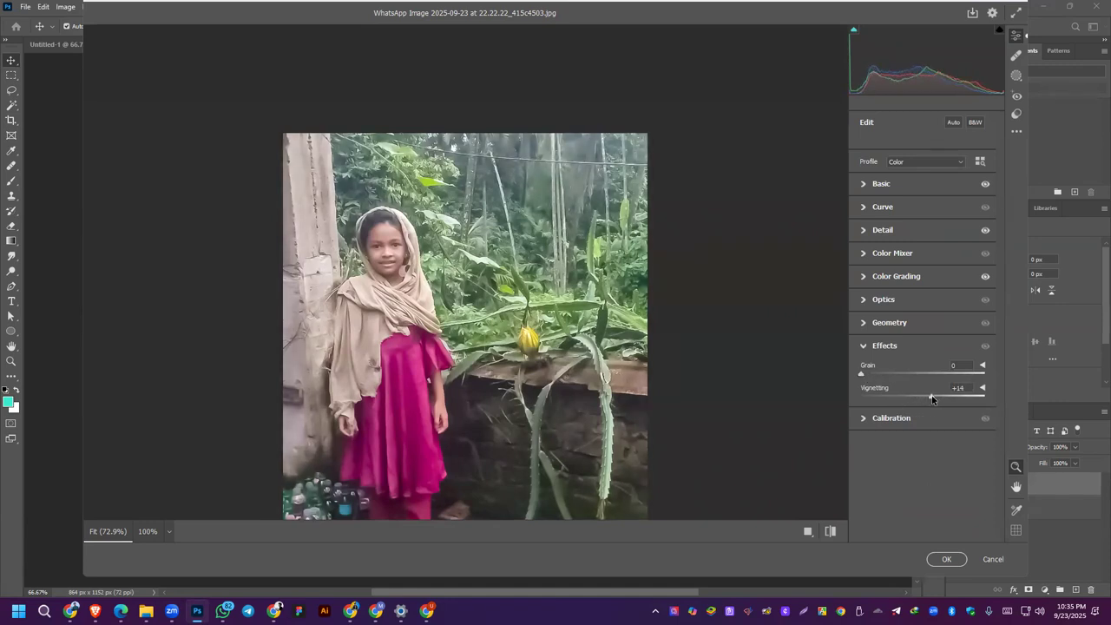
{"action": "left_click_drag", "start_coordinate": [871, 373], "coordinate": [876, 376]}
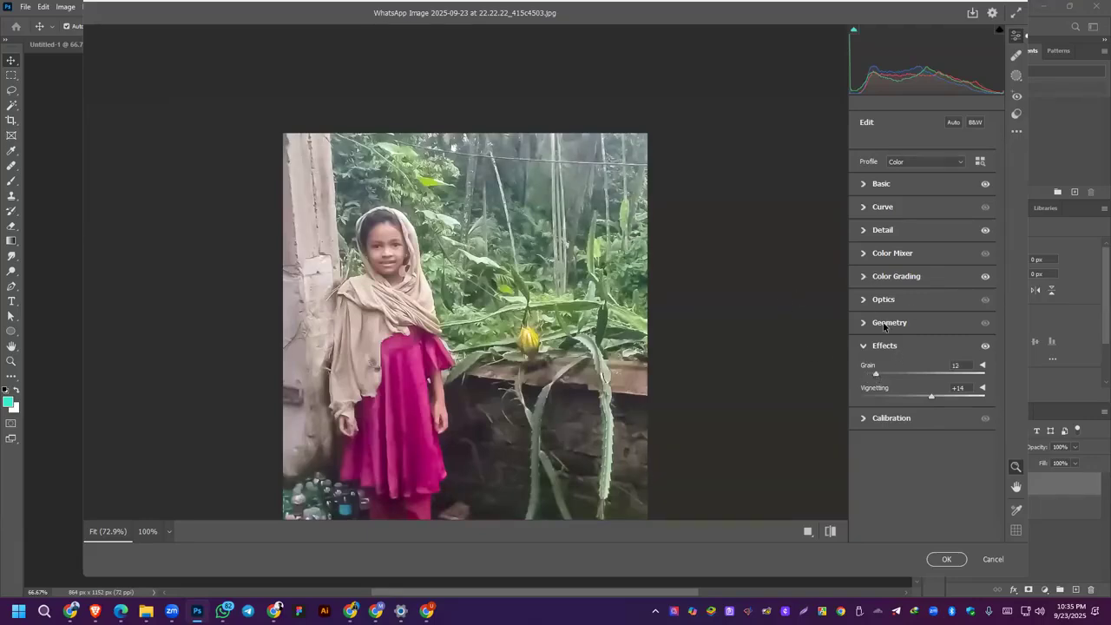
{"action": "left_click", "coordinate": [864, 323]}
{"action": "left_click", "coordinate": [864, 323]}
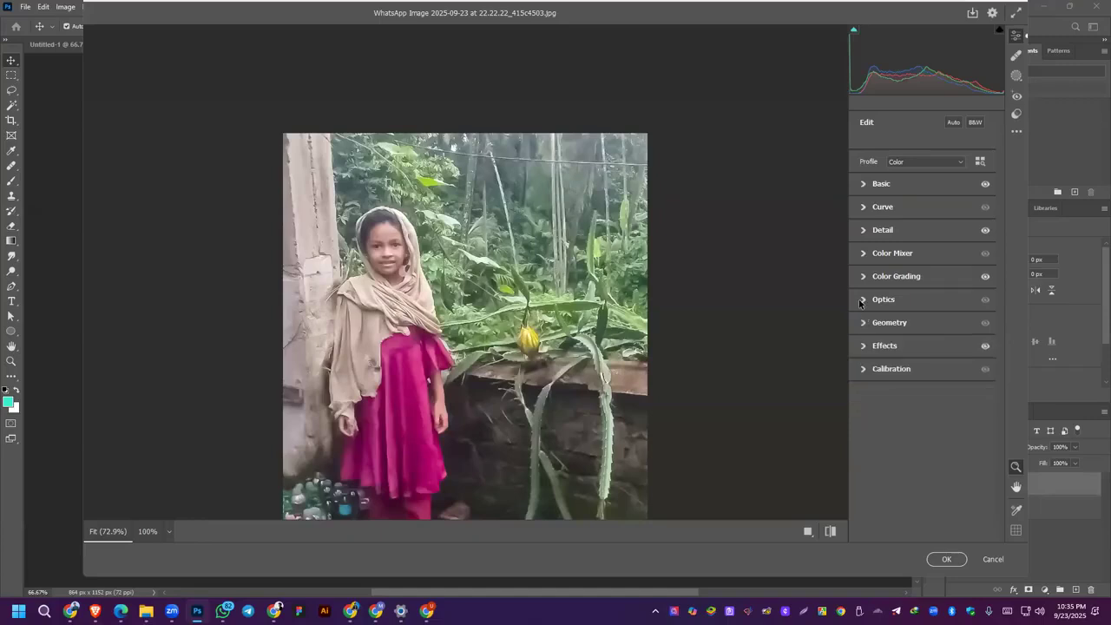
{"action": "left_click", "coordinate": [863, 300]}
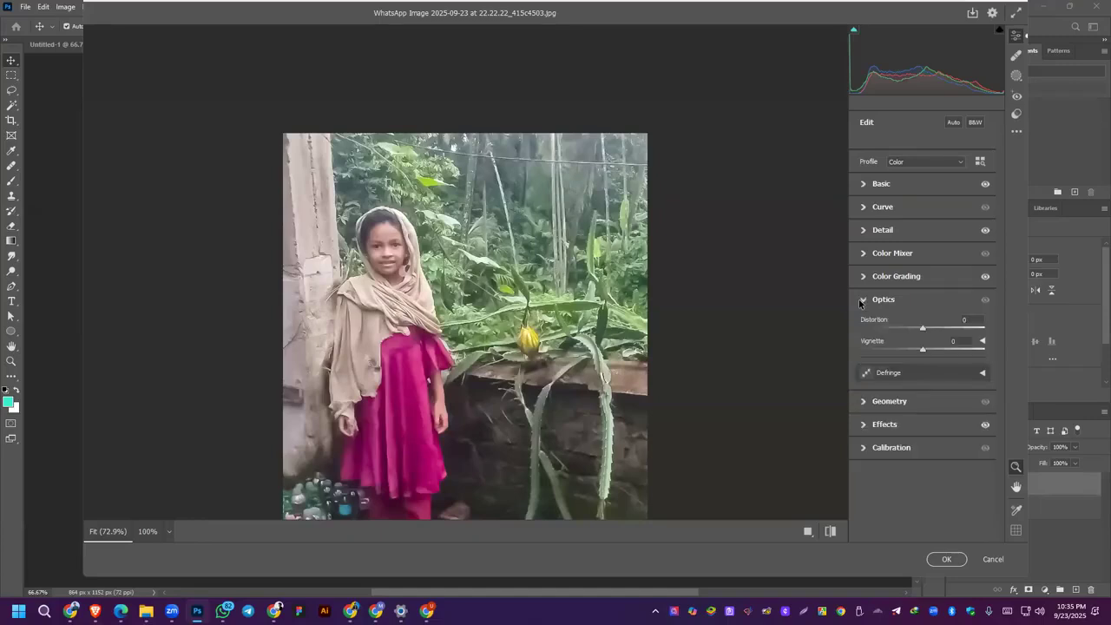
{"action": "left_click", "coordinate": [862, 300]}
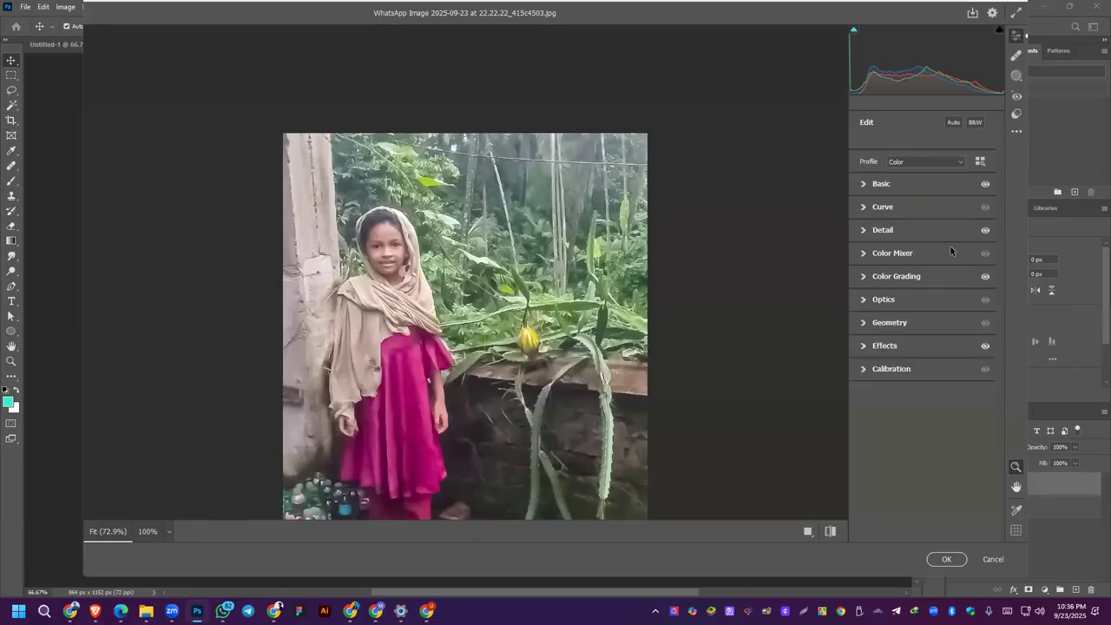
Step: Apply the Camera Raw Filter and compare the edited layer with the original by toggling its visibility
{"action": "left_click", "coordinate": [959, 561]}
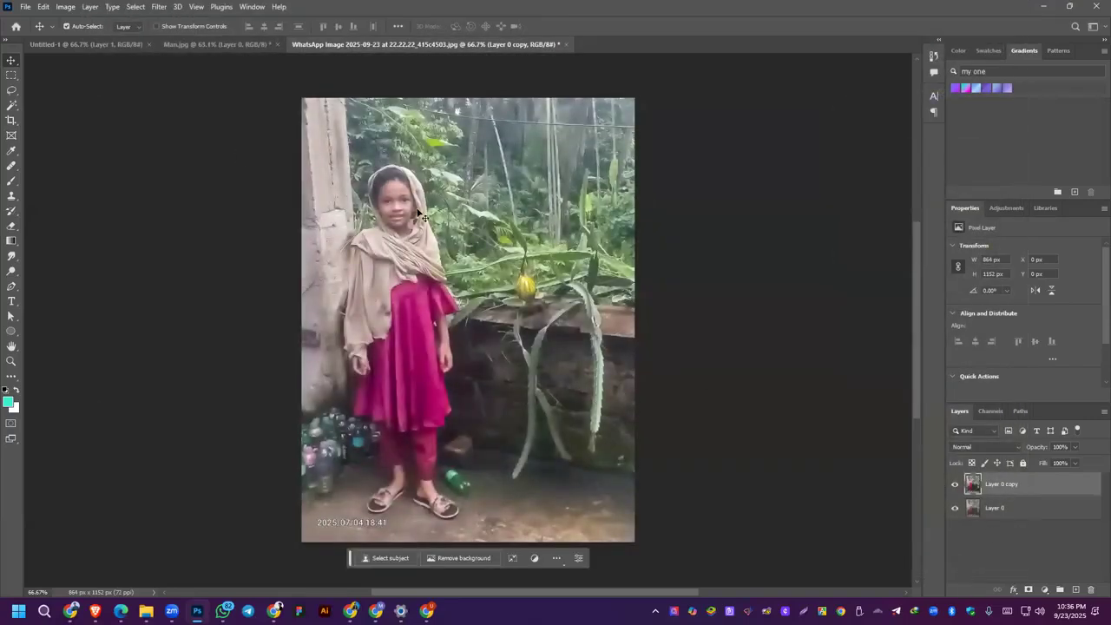
{"action": "left_click", "coordinate": [954, 485]}
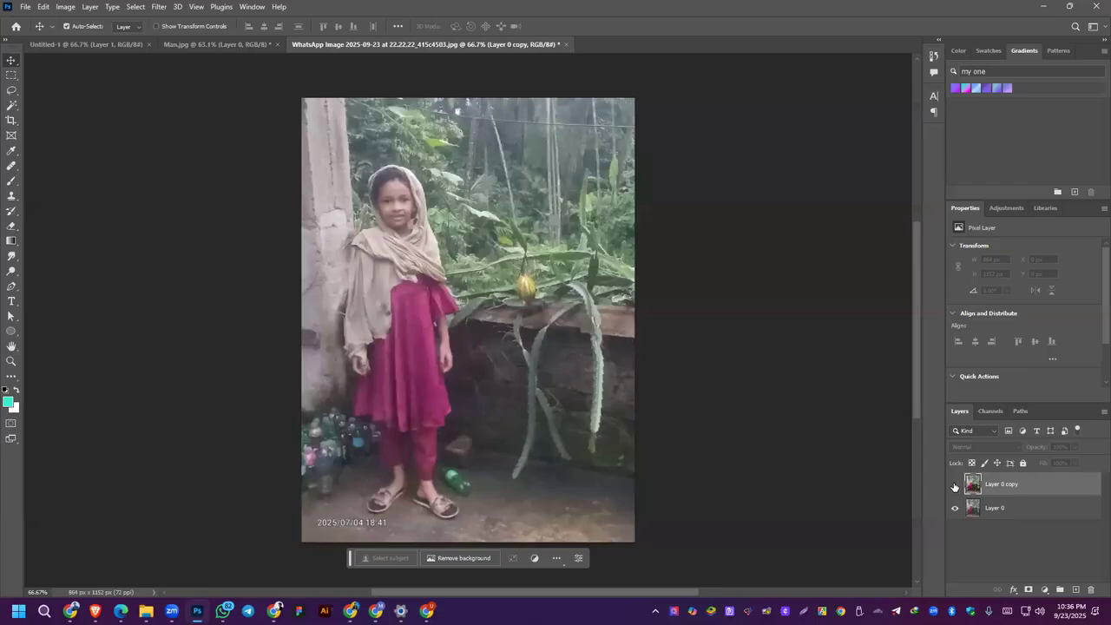
{"action": "left_click", "coordinate": [955, 485]}
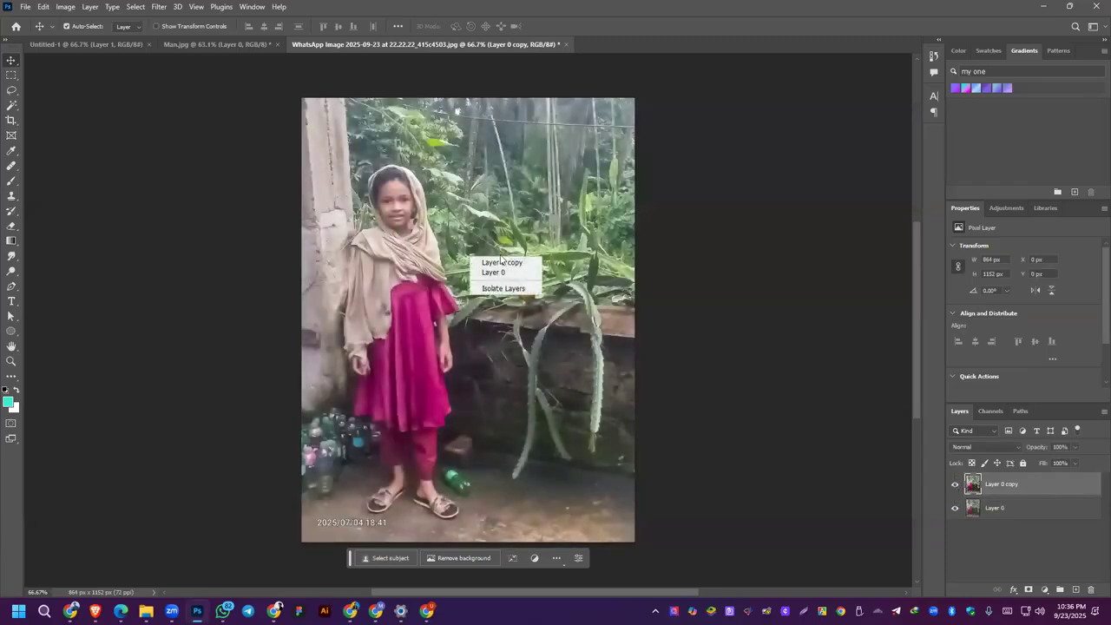
Step: Set up an Export As of the edited photo in JPG format with quality 7 and a scale of 200%
{"action": "left_click", "coordinate": [25, 7]}
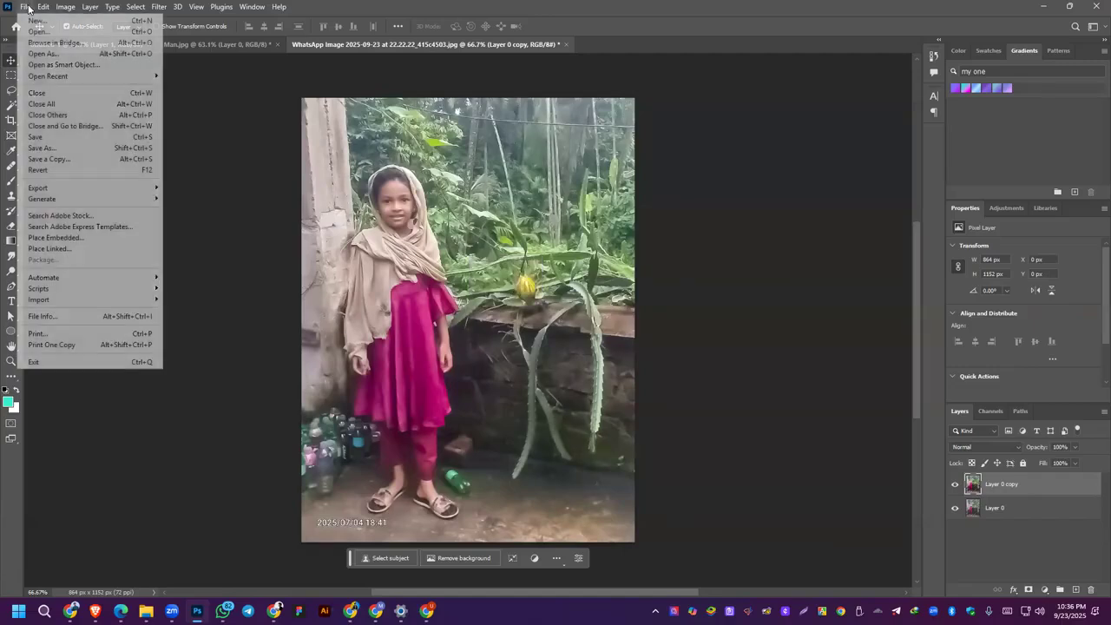
{"action": "mouse_move", "coordinate": [34, 187]}
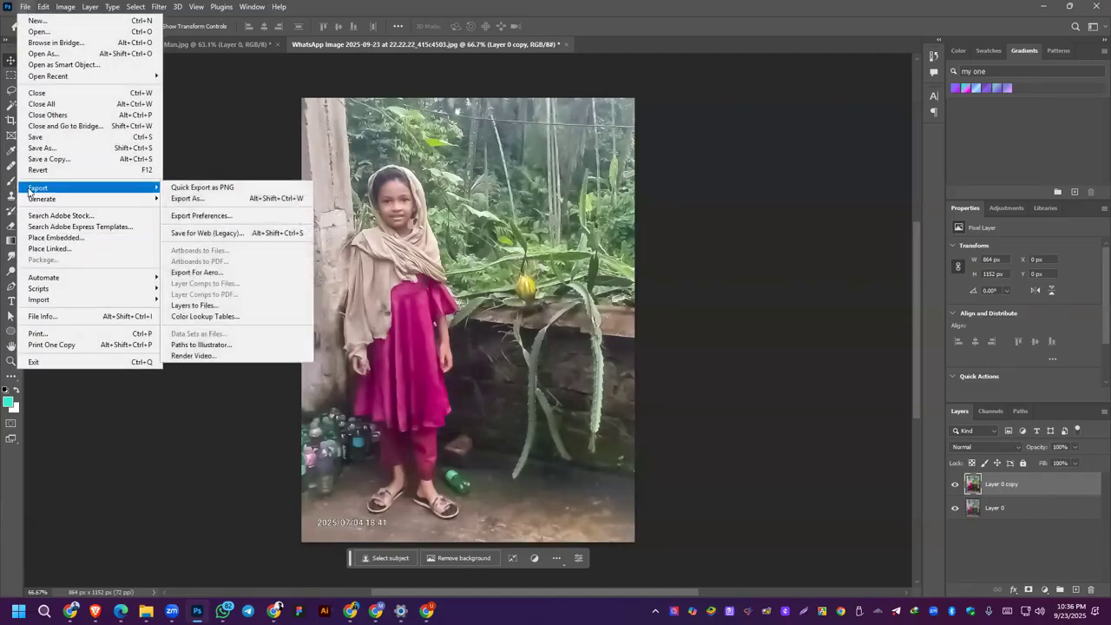
{"action": "left_click", "coordinate": [207, 201]}
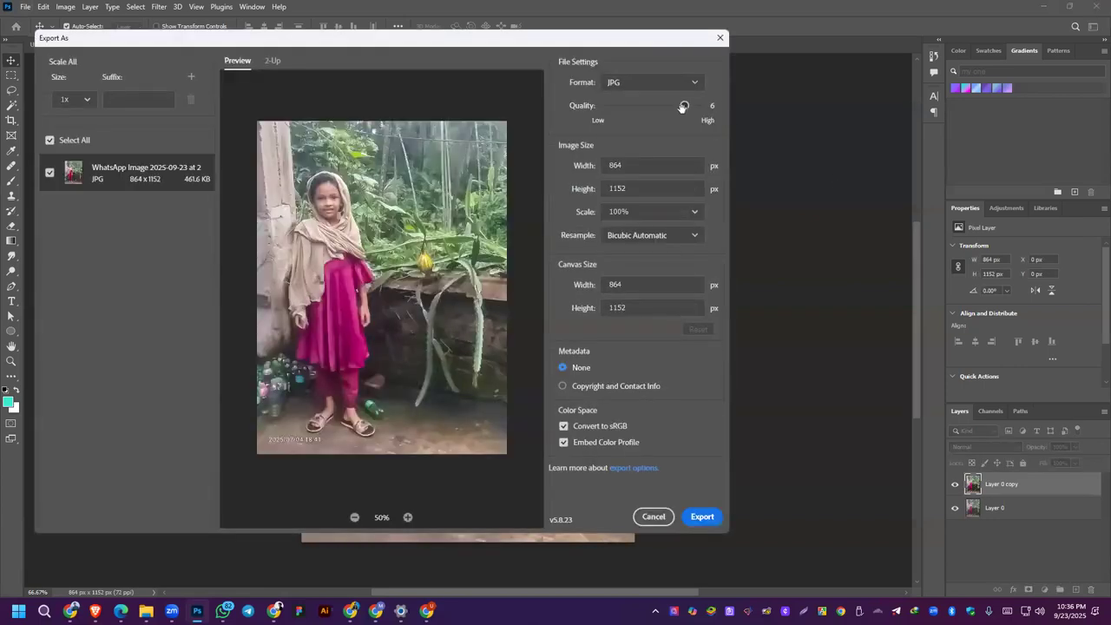
{"action": "left_click_drag", "start_coordinate": [684, 106], "coordinate": [700, 106]}
{"action": "left_click", "coordinate": [692, 216]}
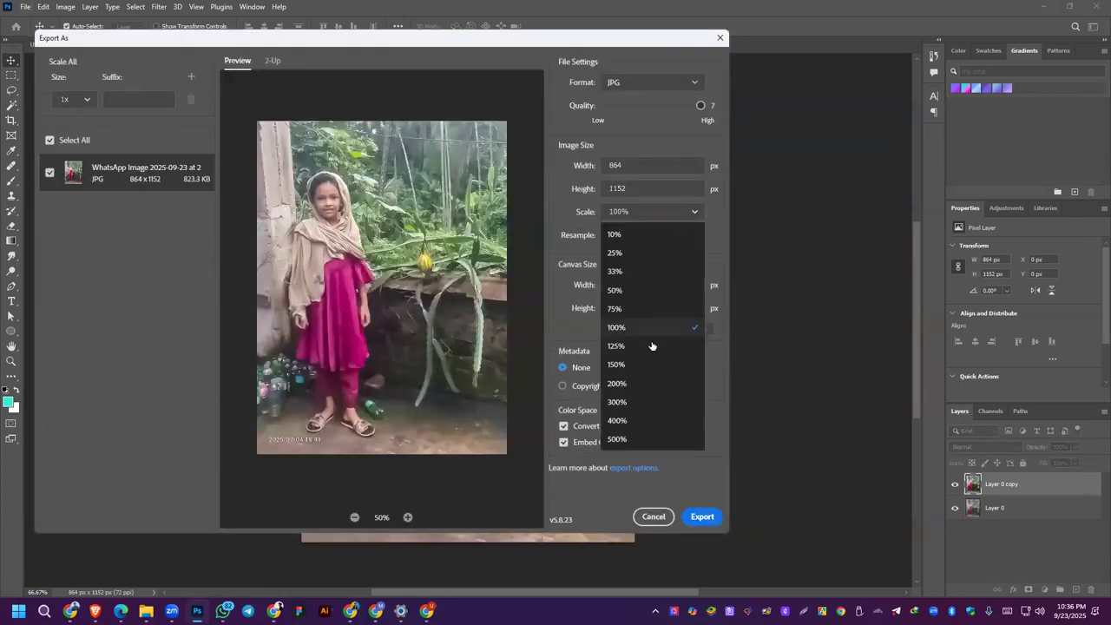
{"action": "left_click", "coordinate": [637, 387]}
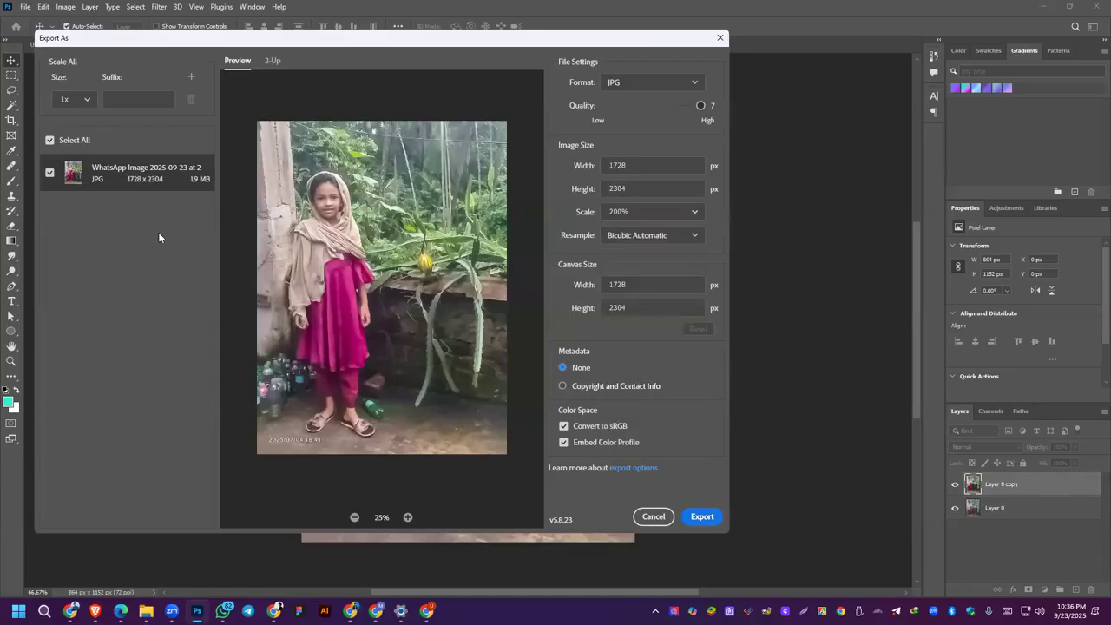
Step: Export the photo to the Desktop with its file name shortened to "WhatsApp Image"
{"action": "left_click", "coordinate": [702, 517]}
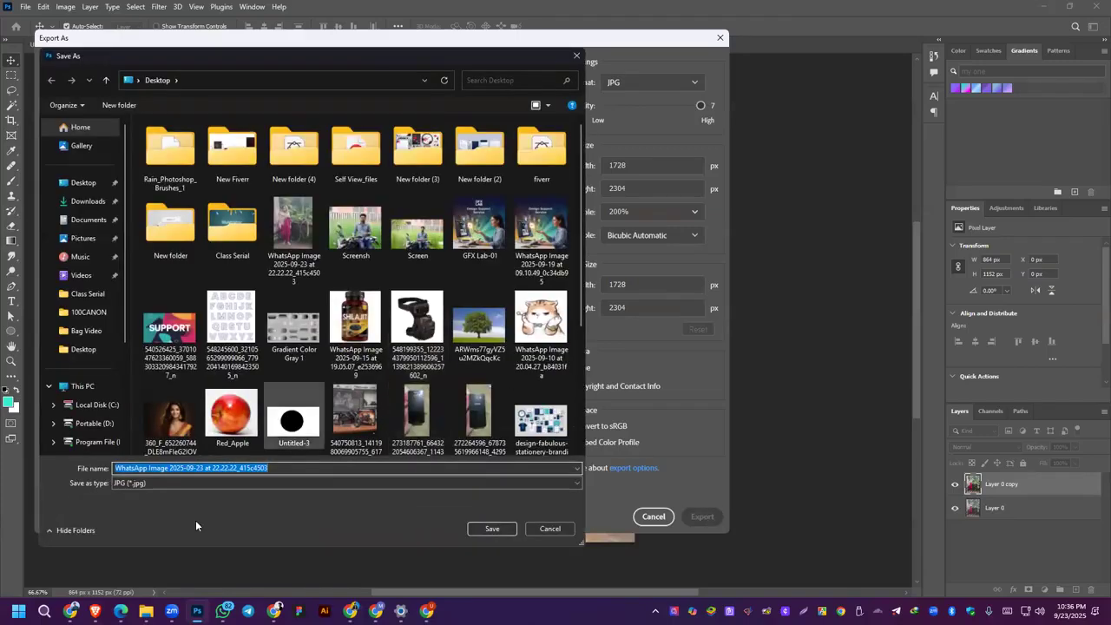
{"action": "key", "text": "End"}
{"action": "key", "text": "BackSpace"}
{"action": "key", "text": "BackSpace"}
{"action": "key", "text": "BackSpace"}
{"action": "key", "text": "BackSpace"}
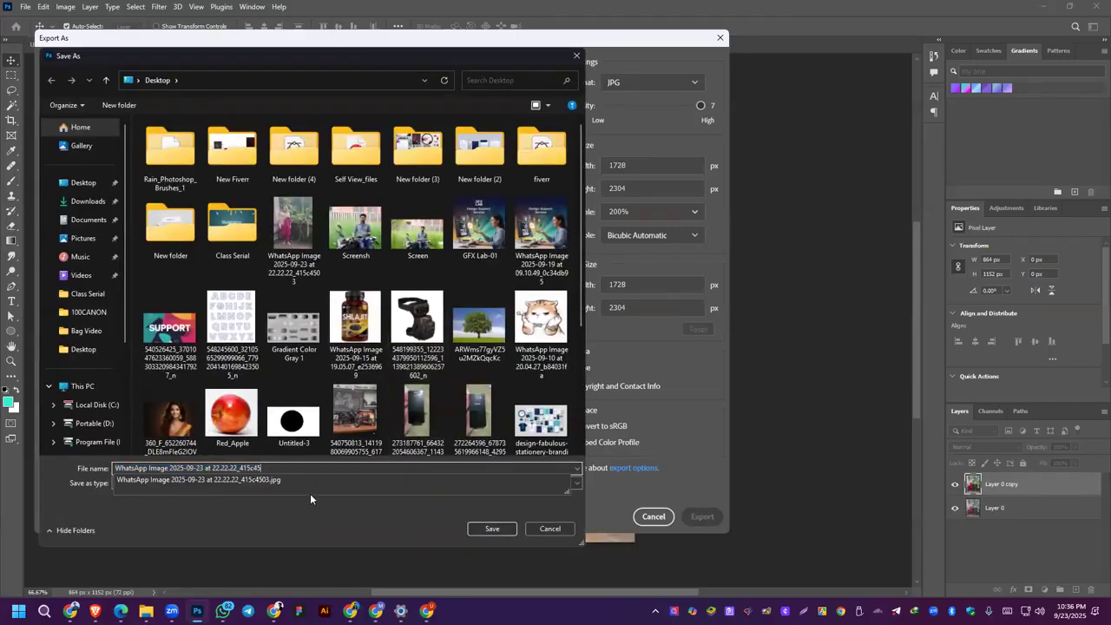
{"action": "key", "text": "BackSpace"}
{"action": "key", "text": "BackSpace"}
{"action": "key", "text": "BackSpace"}
{"action": "key", "text": "BackSpace"}
{"action": "key", "text": "BackSpace"}
{"action": "key", "text": "BackSpace"}
{"action": "key", "text": "BackSpace"}
{"action": "key", "text": "BackSpace"}
{"action": "key", "text": "BackSpace"}
{"action": "key", "text": "BackSpace"}
{"action": "key", "text": "BackSpace"}
{"action": "key", "text": "BackSpace"}
{"action": "key", "text": "BackSpace"}
{"action": "key", "text": "BackSpace"}
{"action": "key", "text": "BackSpace"}
{"action": "key", "text": "BackSpace"}
{"action": "key", "text": "BackSpace"}
{"action": "key", "text": "BackSpace"}
{"action": "key", "text": "BackSpace"}
{"action": "key", "text": "BackSpace"}
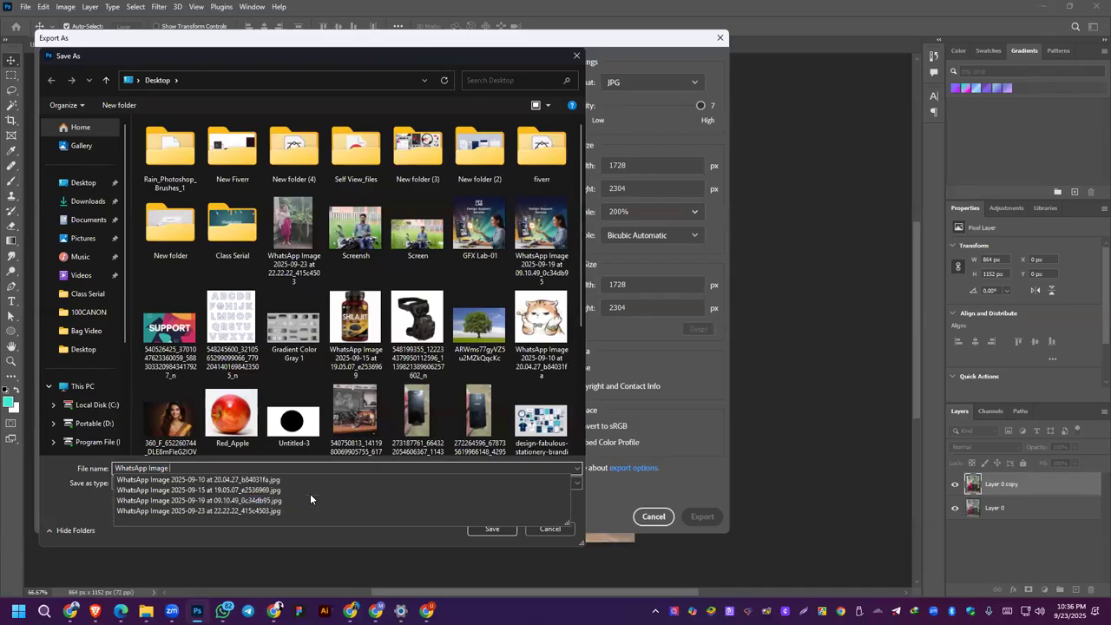
{"action": "left_click", "coordinate": [492, 529]}
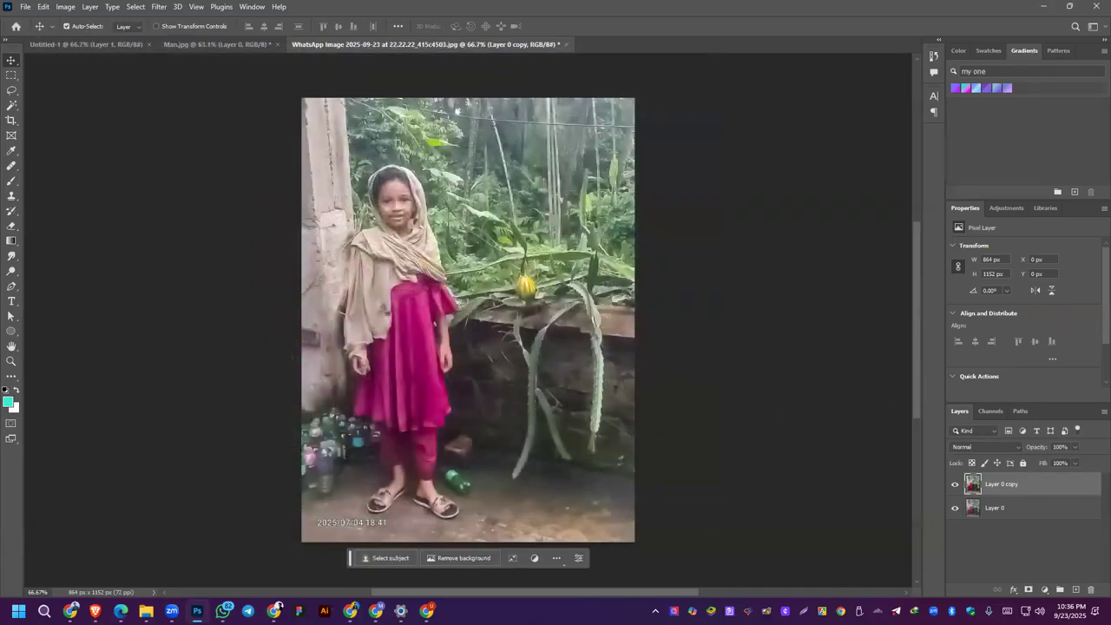
Step: Switch to WhatsApp, send WhatsApp Image.jpg as a document to the Dit 321 group, and return to Photoshop
{"action": "left_click", "coordinate": [224, 611]}
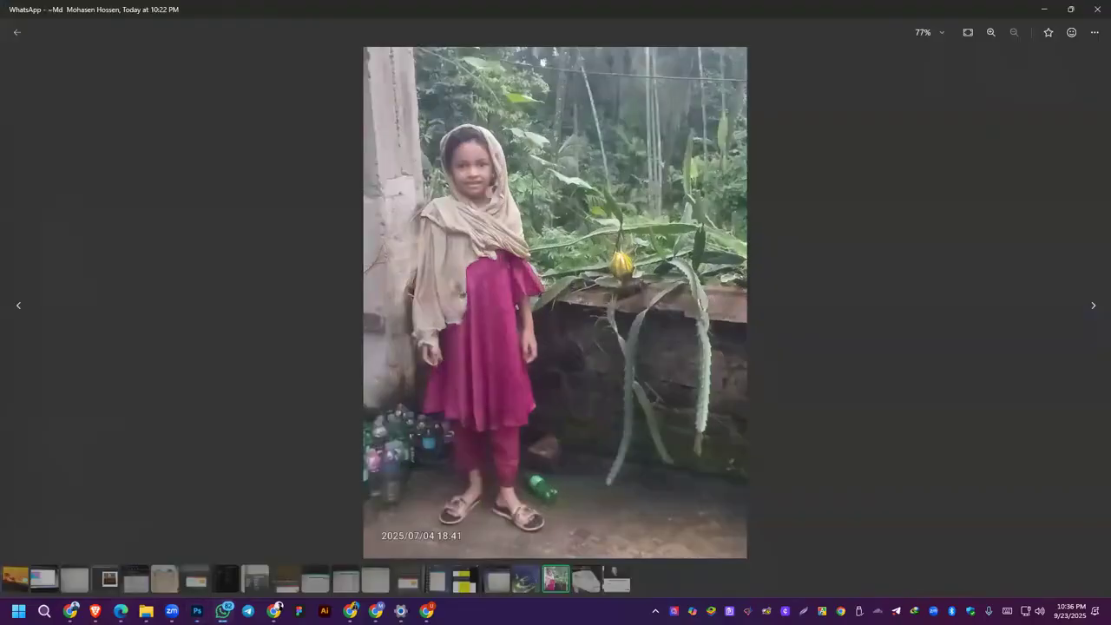
{"action": "key", "text": "Escape"}
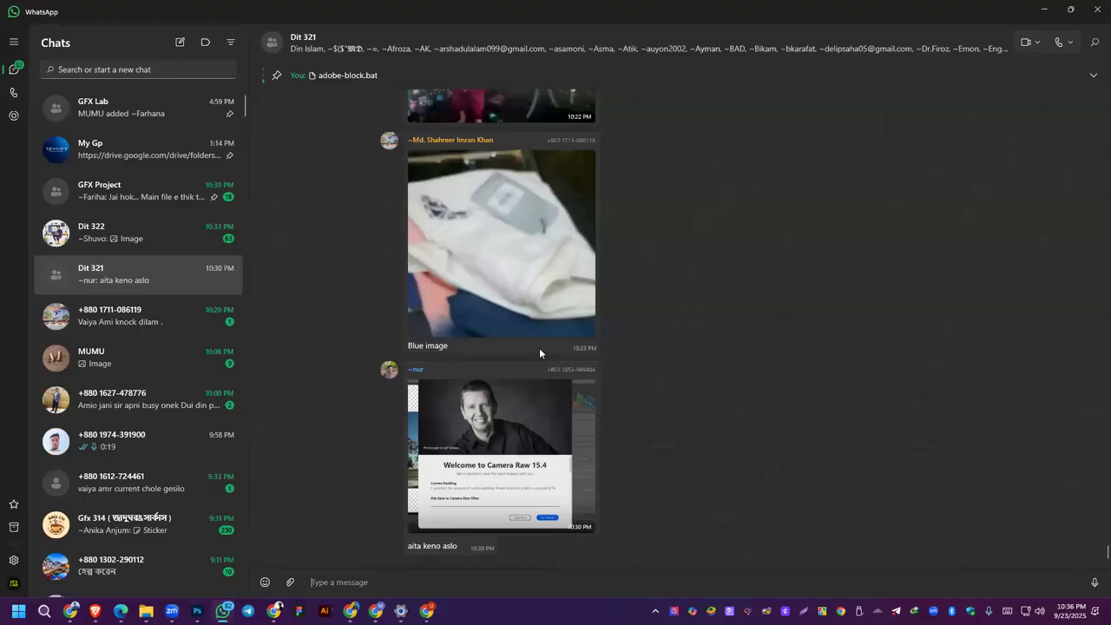
{"action": "left_click", "coordinate": [290, 581]}
{"action": "left_click", "coordinate": [295, 477]}
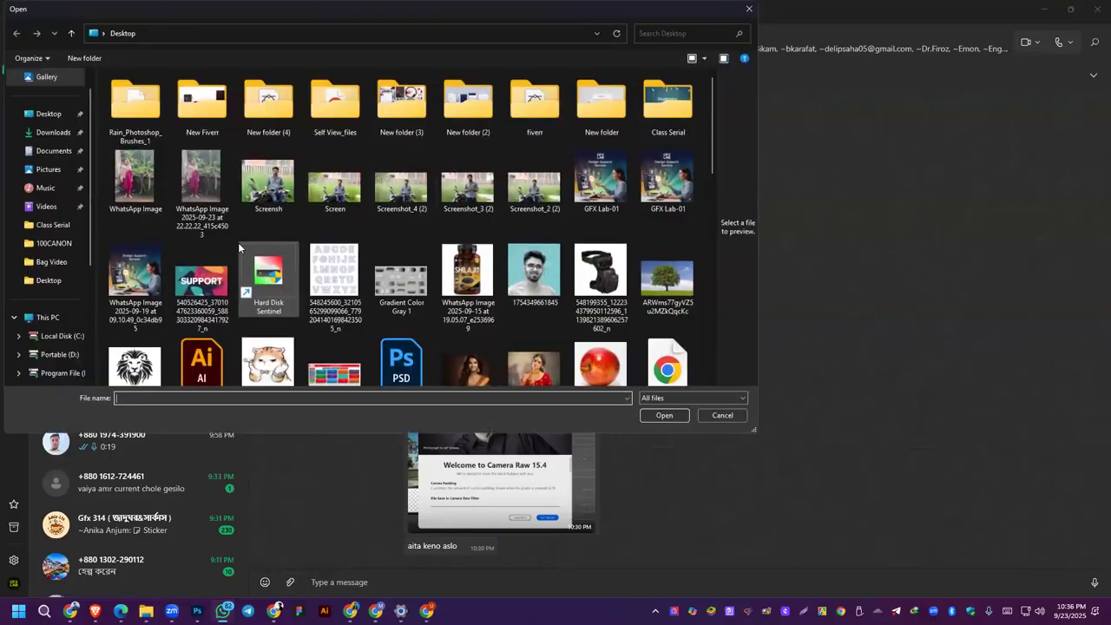
{"action": "double_click", "coordinate": [134, 183]}
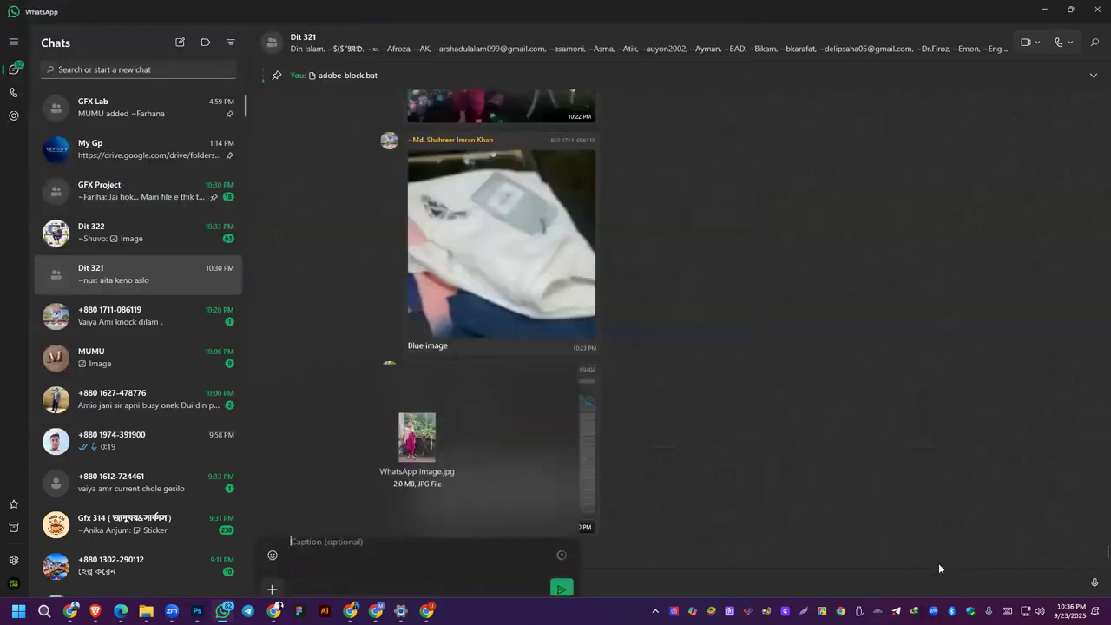
{"action": "left_click", "coordinate": [561, 588]}
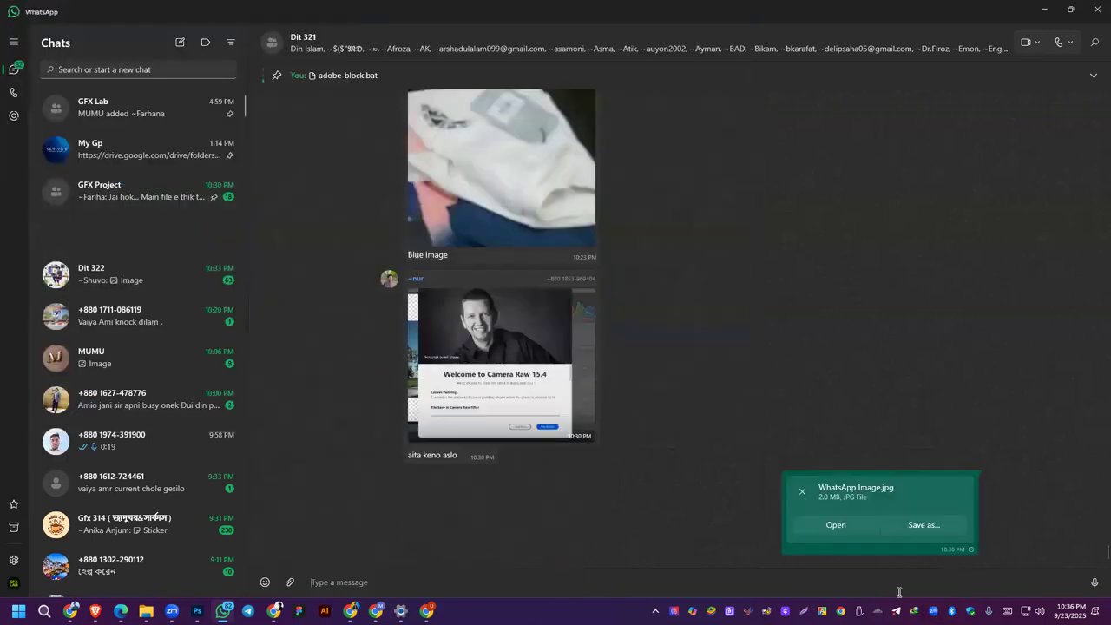
{"action": "scroll", "coordinate": [525, 489], "scroll_direction": "up", "scroll_amount": 5}
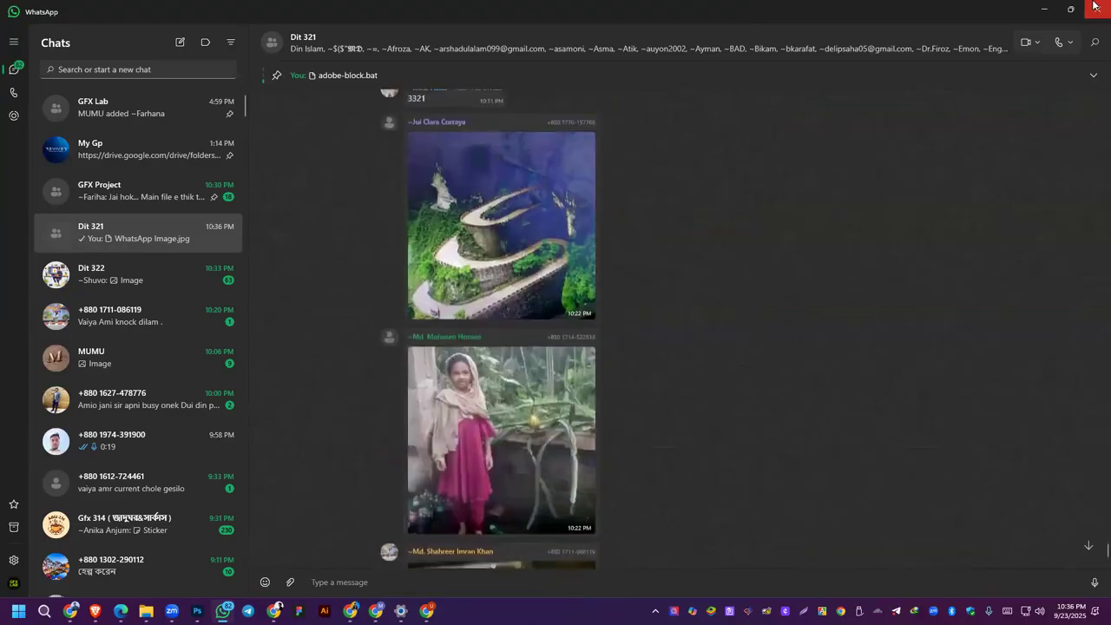
{"action": "left_click", "coordinate": [1045, 8]}
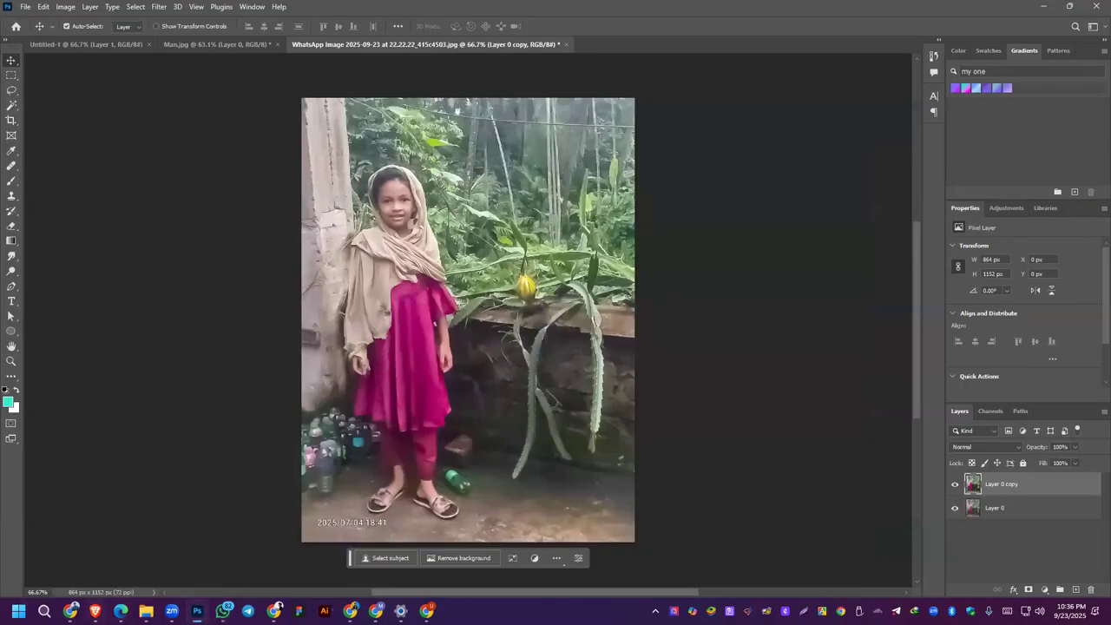
Step: Check the course outline PDF in Edge, return to Photoshop and close the WhatsApp photo without saving changes
{"action": "left_click", "coordinate": [1045, 6]}
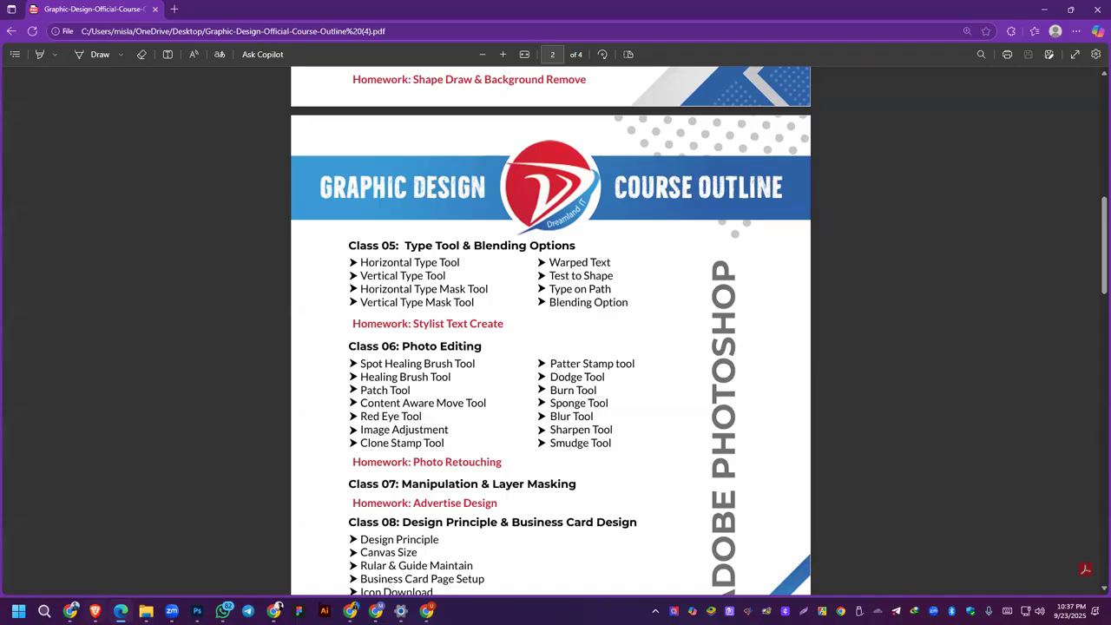
{"action": "left_click", "coordinate": [197, 611]}
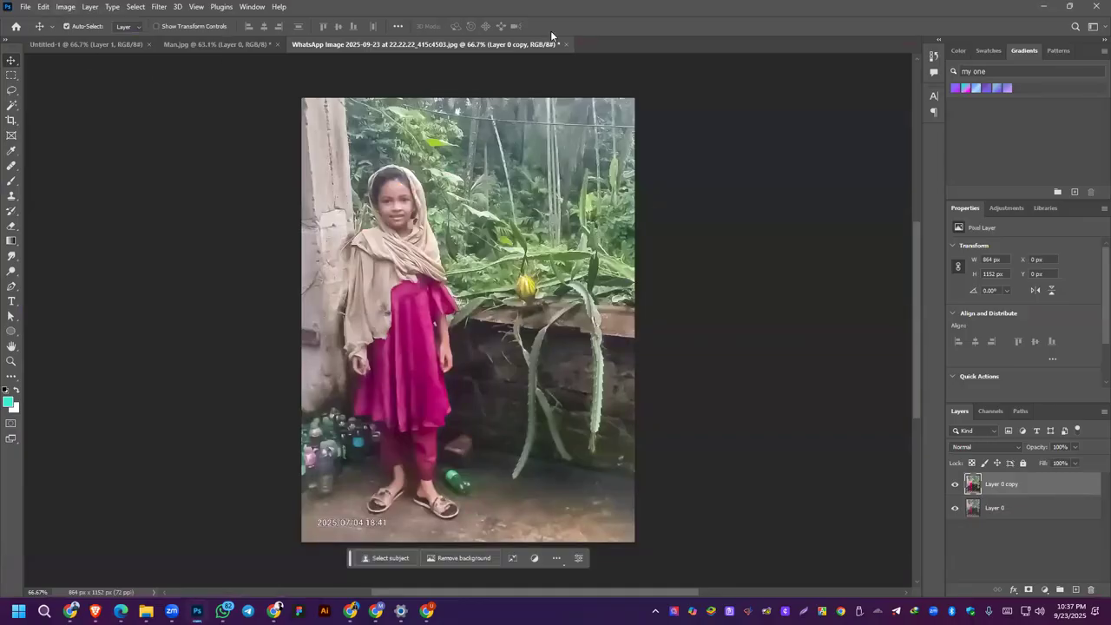
{"action": "left_click", "coordinate": [565, 44]}
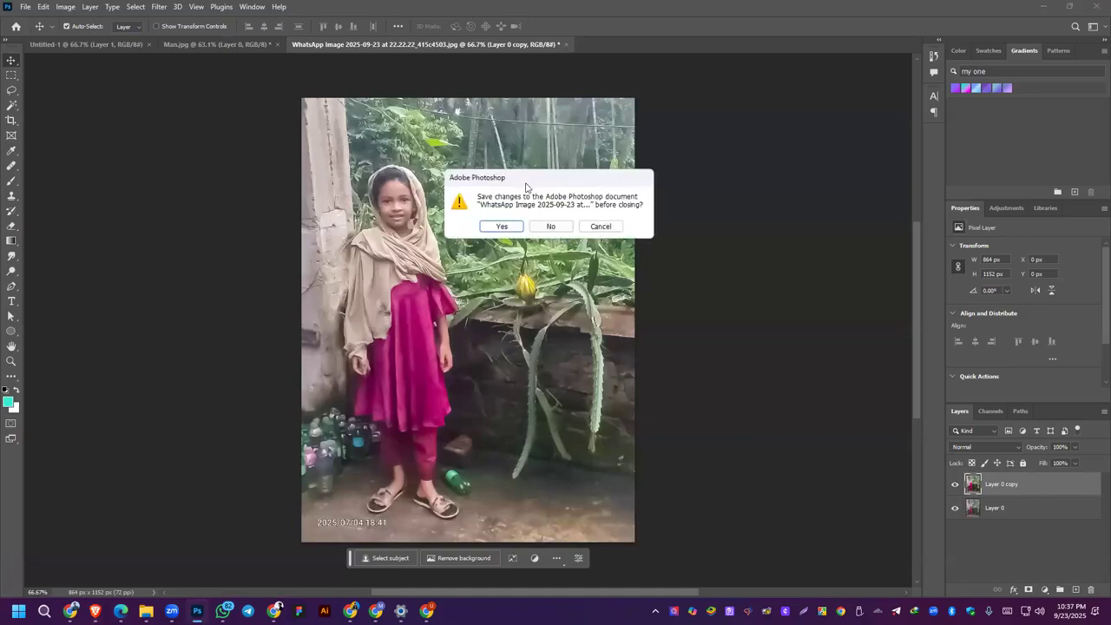
{"action": "left_click", "coordinate": [550, 226]}
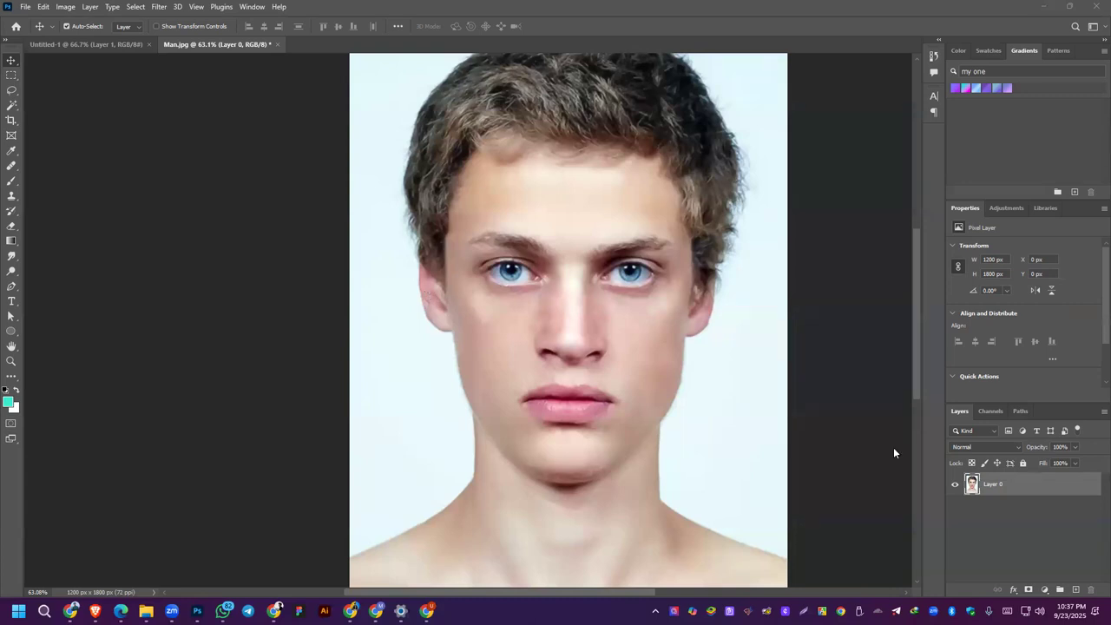
Step: Duplicate Layer 0 in the Man.jpg portrait
{"action": "left_click", "coordinate": [1046, 484]}
{"action": "left_click_drag", "start_coordinate": [1040, 493], "coordinate": [1077, 593]}
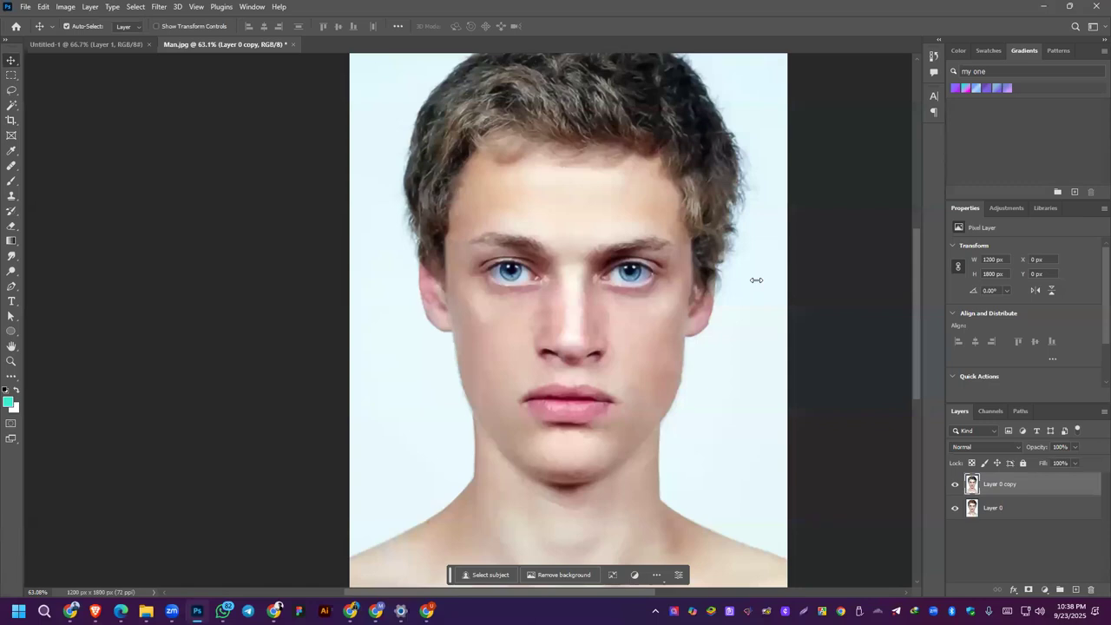
Step: Delete both portrait layers from Man.jpg and add a blank layer
{"action": "key", "text": "ctrl+shift+x"}
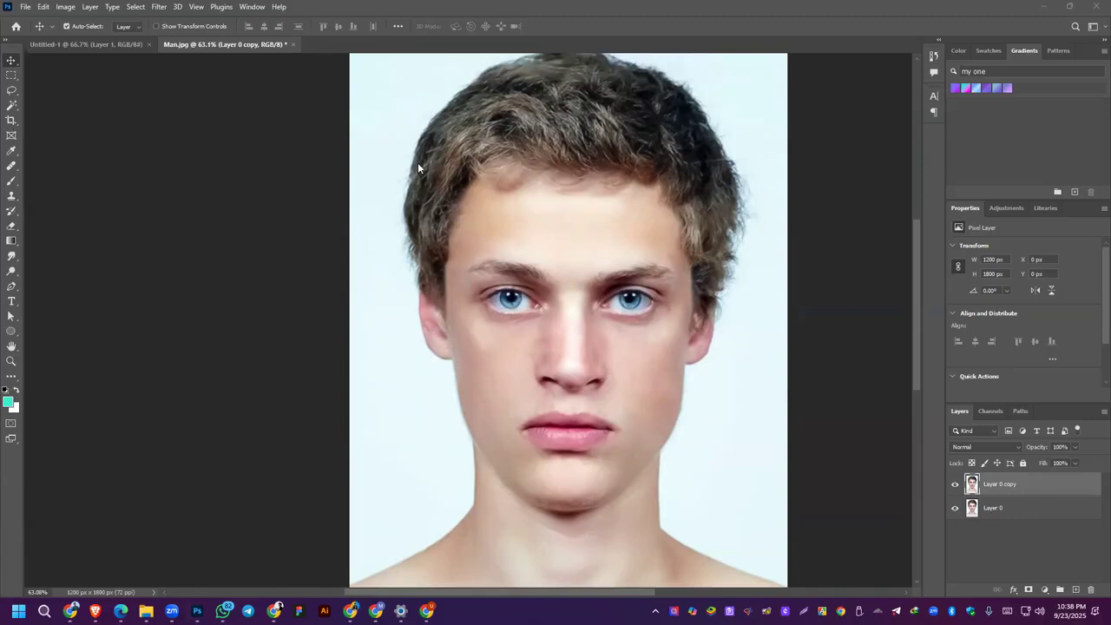
{"action": "scroll", "coordinate": [418, 165], "scroll_direction": "down", "scroll_amount": 2}
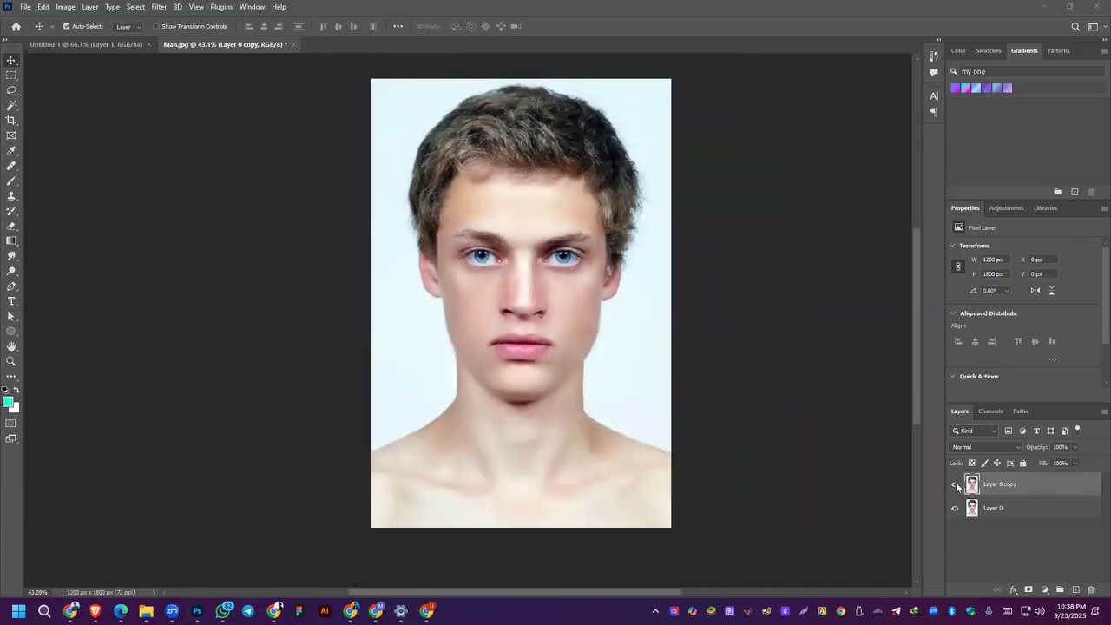
{"action": "left_click_drag", "start_coordinate": [999, 484], "coordinate": [1091, 589]}
{"action": "left_click_drag", "start_coordinate": [988, 483], "coordinate": [1091, 590]}
{"action": "left_click", "coordinate": [1077, 590]}
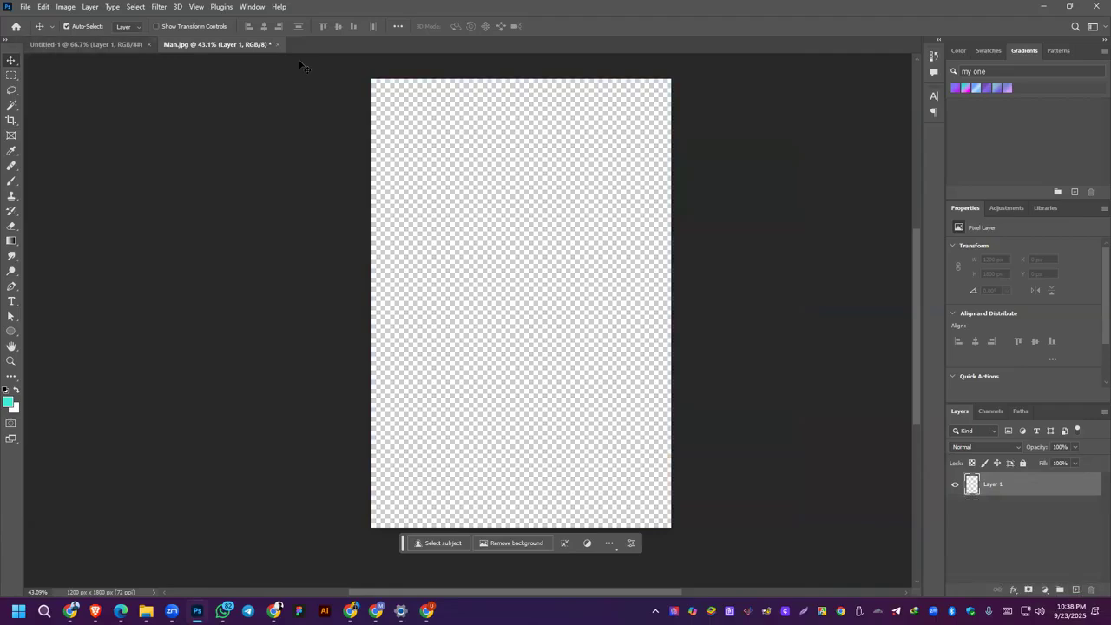
Step: Close Man.jpg without saving and open 1-30-1024x491.jpg from the Desktop folder on the Reviver (H:) drive
{"action": "left_click", "coordinate": [275, 44]}
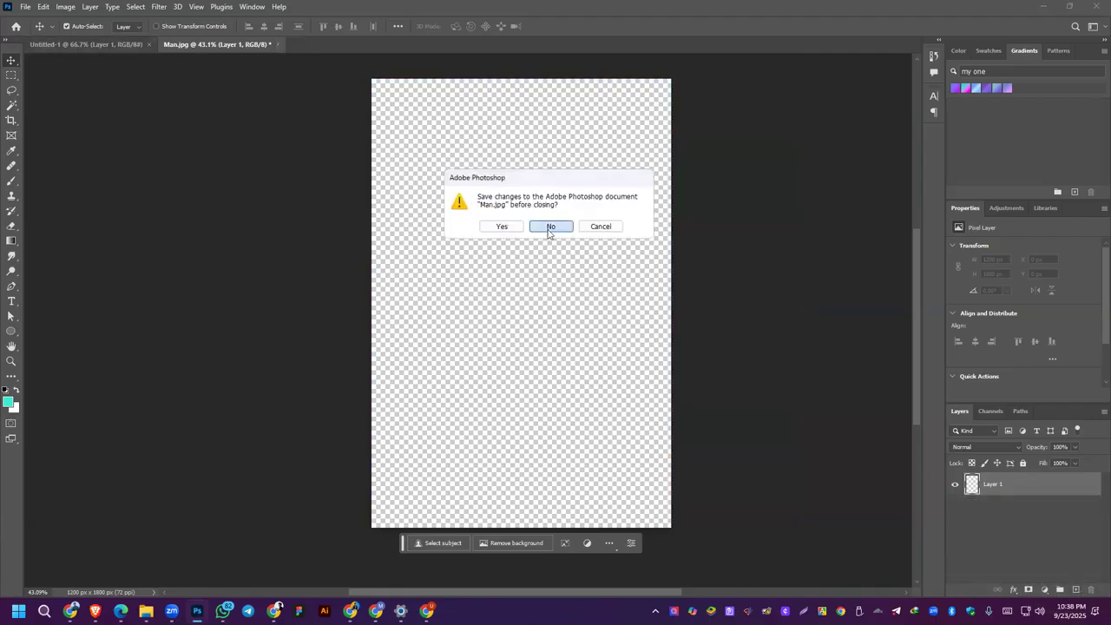
{"action": "left_click", "coordinate": [550, 230]}
{"action": "left_click", "coordinate": [25, 6]}
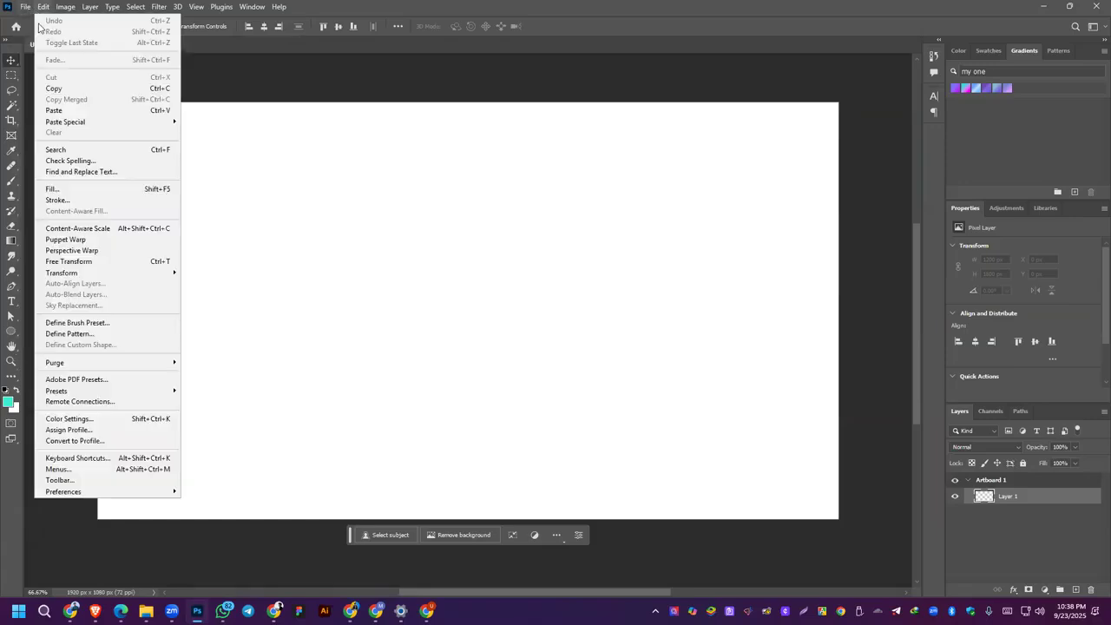
{"action": "left_click", "coordinate": [36, 32]}
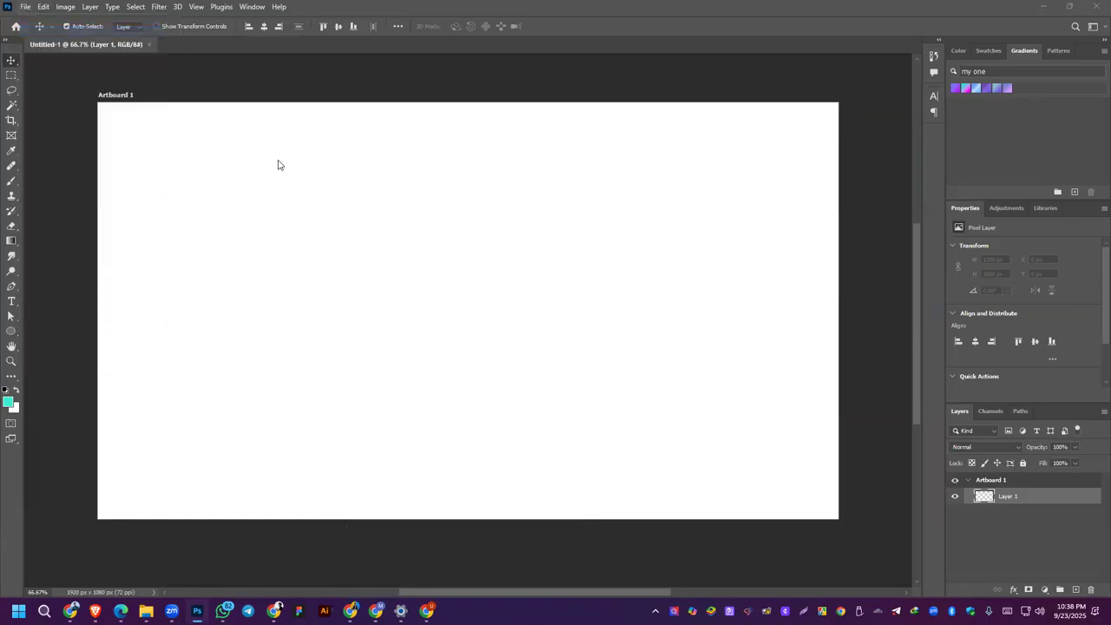
{"action": "scroll", "coordinate": [366, 221], "scroll_direction": "down", "scroll_amount": 3}
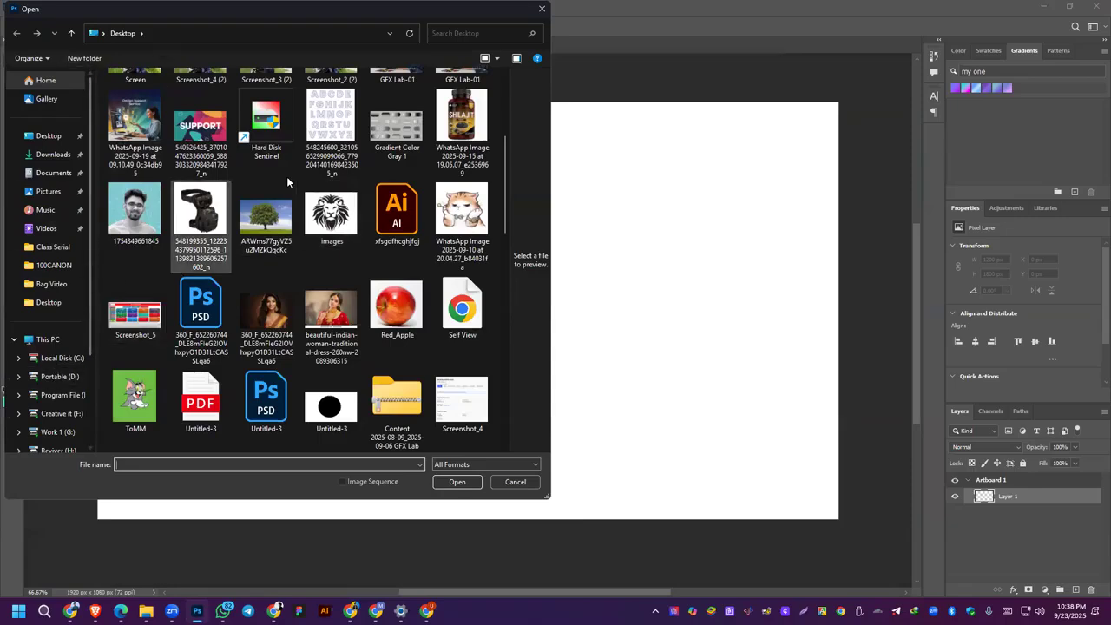
{"action": "scroll", "coordinate": [61, 330], "scroll_direction": "down", "scroll_amount": 2}
{"action": "scroll", "coordinate": [289, 219], "scroll_direction": "up", "scroll_amount": 3}
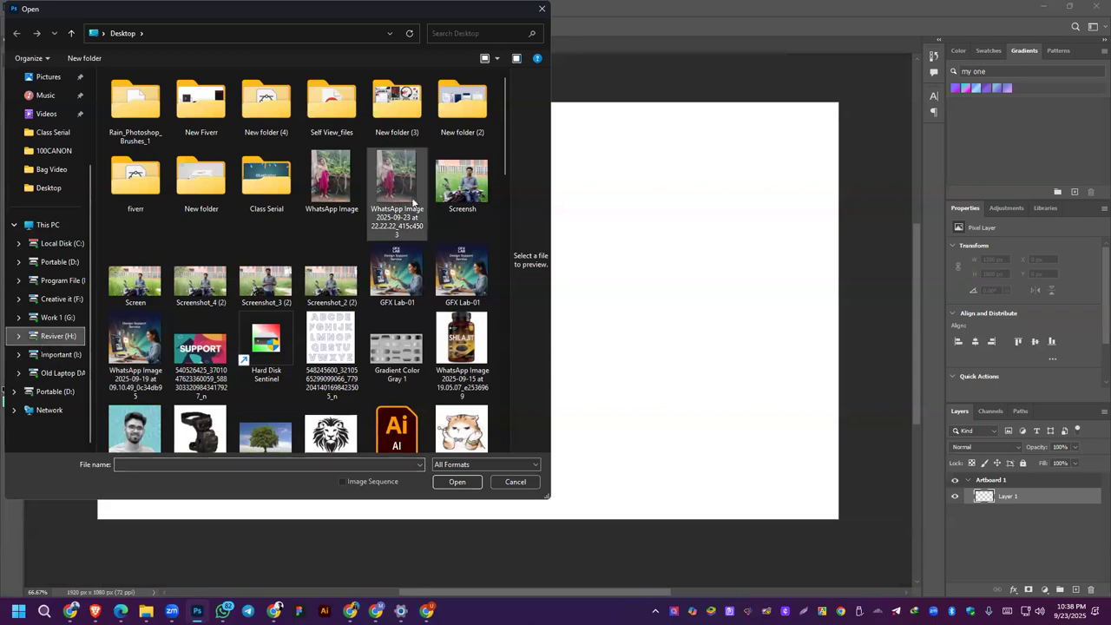
{"action": "left_click", "coordinate": [50, 337]}
{"action": "double_click", "coordinate": [446, 87]}
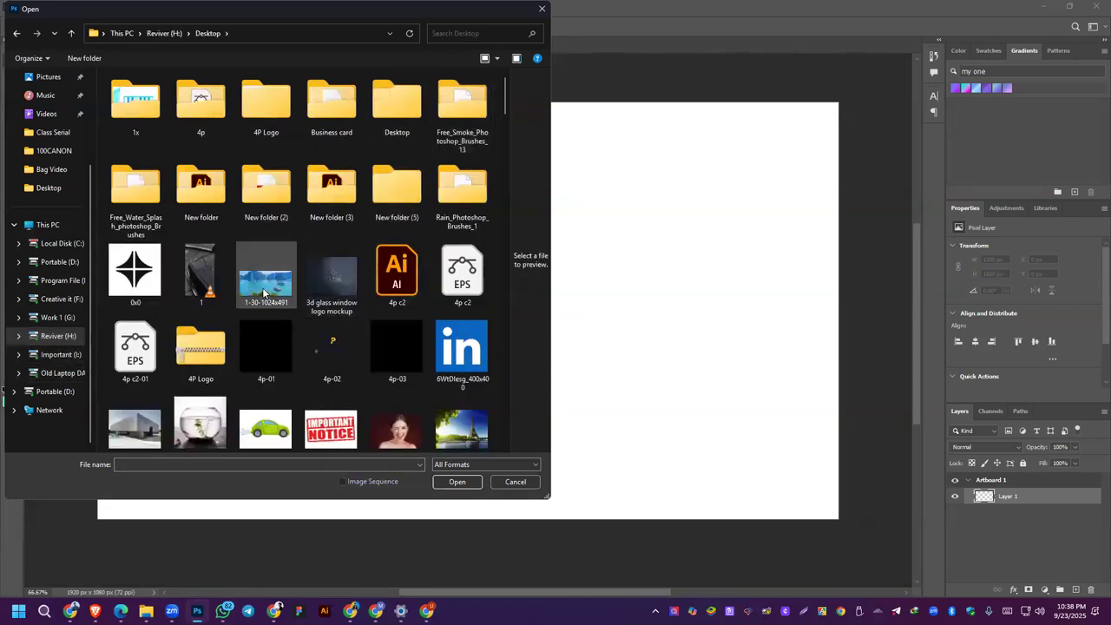
{"action": "double_click", "coordinate": [264, 293]}
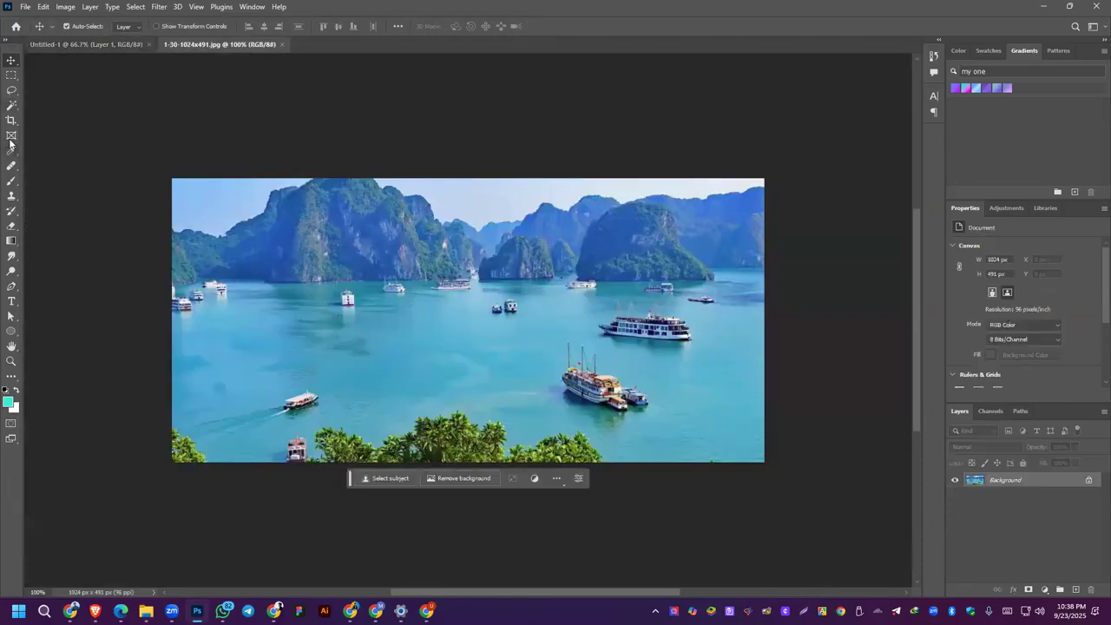
Step: Use the Patch tool to replace the two small boats in the middle of the bay with nearby water, then deselect
{"action": "left_click", "coordinate": [11, 168]}
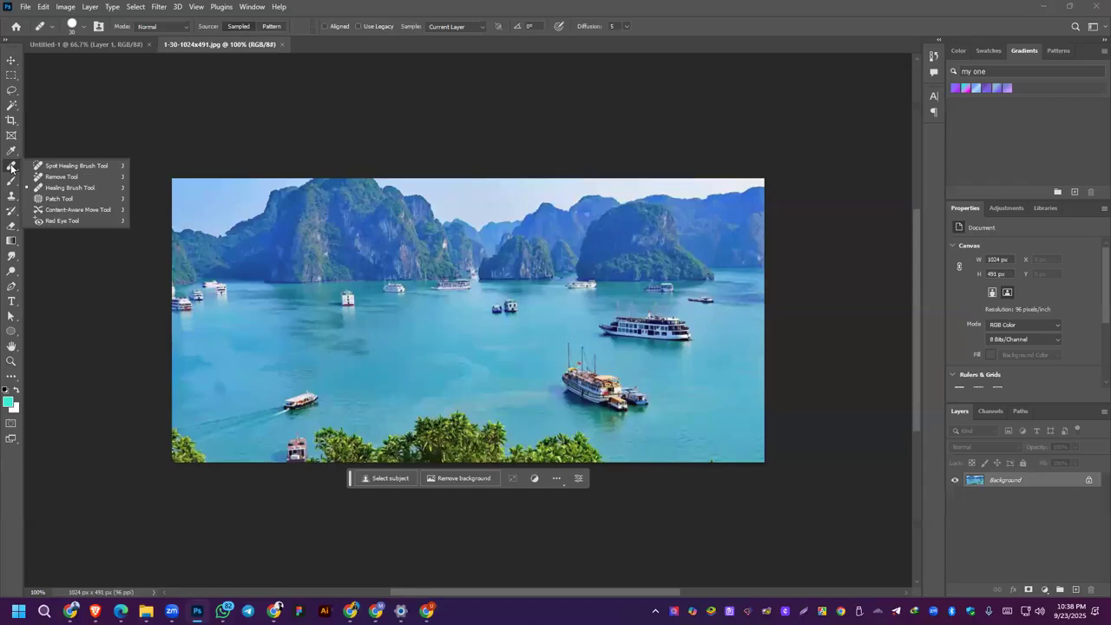
{"action": "left_click", "coordinate": [55, 201]}
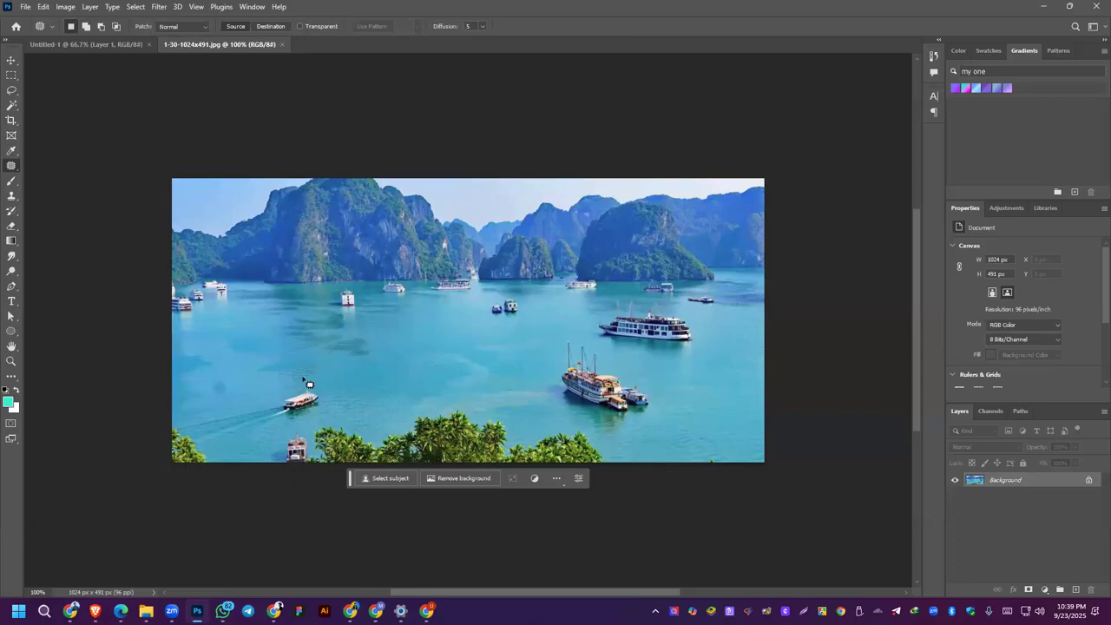
{"action": "mouse_move", "coordinate": [471, 318]}
{"action": "left_mouse_down"}
{"action": "mouse_move", "coordinate": [546, 313]}
{"action": "mouse_move", "coordinate": [528, 295]}
{"action": "mouse_move", "coordinate": [473, 303]}
{"action": "mouse_move", "coordinate": [472, 315]}
{"action": "mouse_move", "coordinate": [516, 324]}
{"action": "left_mouse_up"}
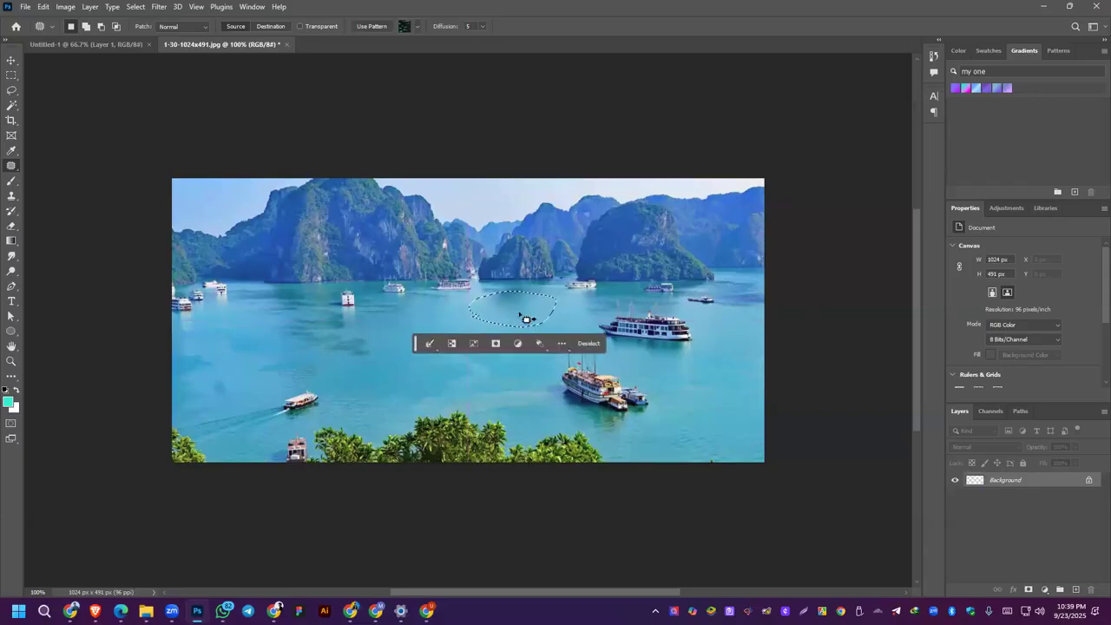
{"action": "left_click_drag", "start_coordinate": [524, 309], "coordinate": [524, 338]}
{"action": "left_click_drag", "start_coordinate": [525, 309], "coordinate": [525, 333]}
{"action": "left_click_drag", "start_coordinate": [524, 299], "coordinate": [524, 294]}
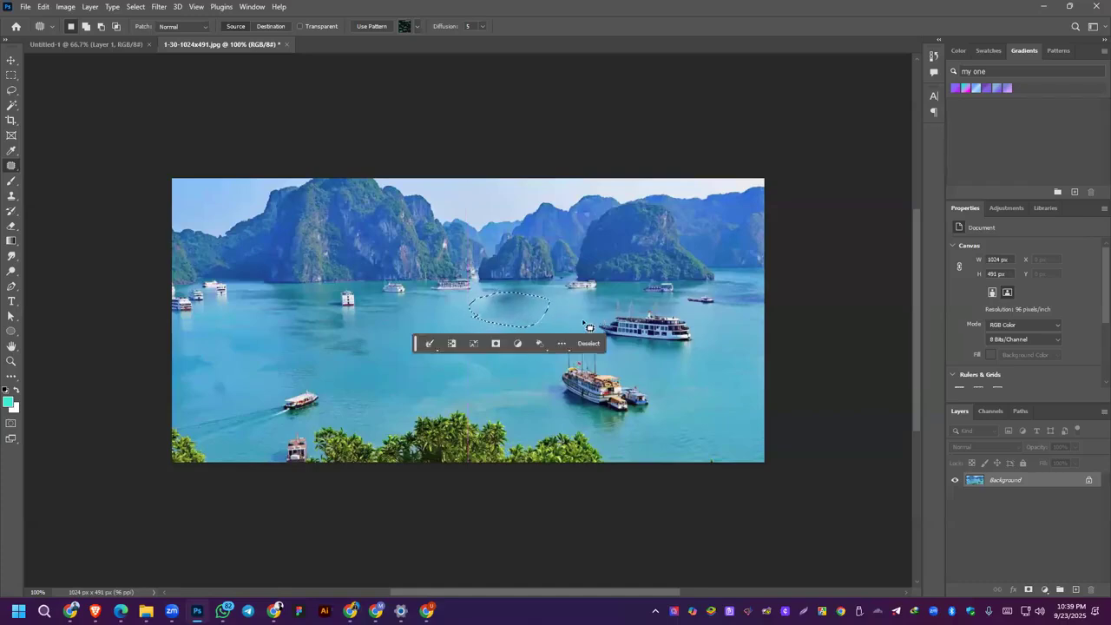
{"action": "left_click", "coordinate": [583, 322]}
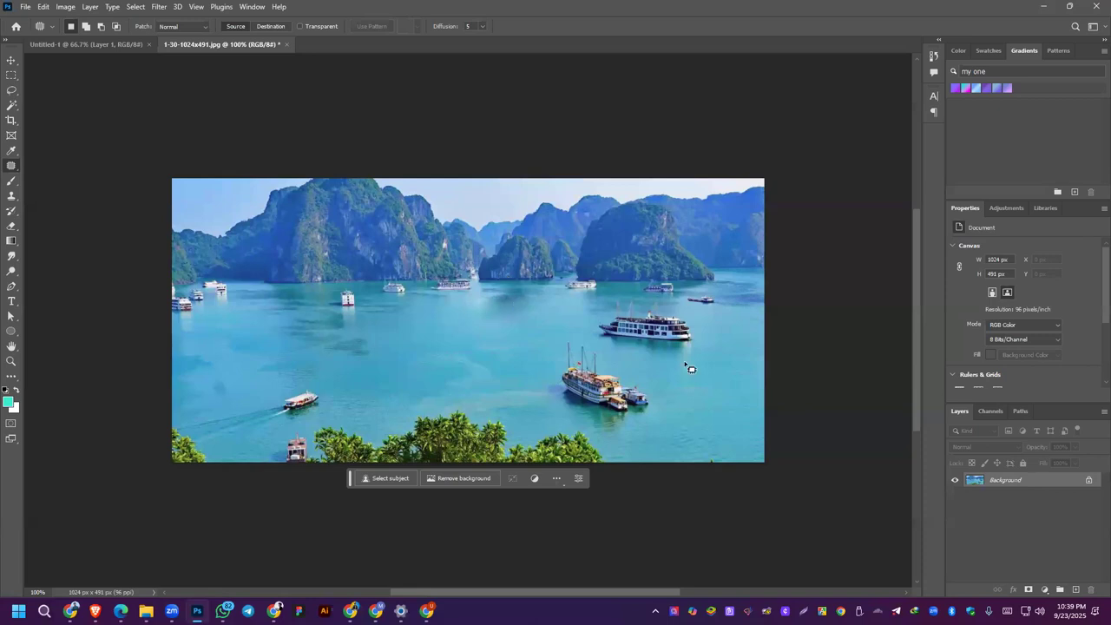
Step: Patch out the masted sailing ship and the small boat beside it using clean water, and clear the selection
{"action": "mouse_move", "coordinate": [532, 366]}
{"action": "left_mouse_down"}
{"action": "mouse_move", "coordinate": [530, 395]}
{"action": "mouse_move", "coordinate": [558, 418]}
{"action": "mouse_move", "coordinate": [636, 443]}
{"action": "mouse_move", "coordinate": [667, 425]}
{"action": "mouse_move", "coordinate": [669, 389]}
{"action": "mouse_move", "coordinate": [641, 367]}
{"action": "mouse_move", "coordinate": [589, 339]}
{"action": "mouse_move", "coordinate": [563, 335]}
{"action": "mouse_move", "coordinate": [533, 375]}
{"action": "left_mouse_up"}
{"action": "left_click_drag", "start_coordinate": [606, 389], "coordinate": [585, 399]}
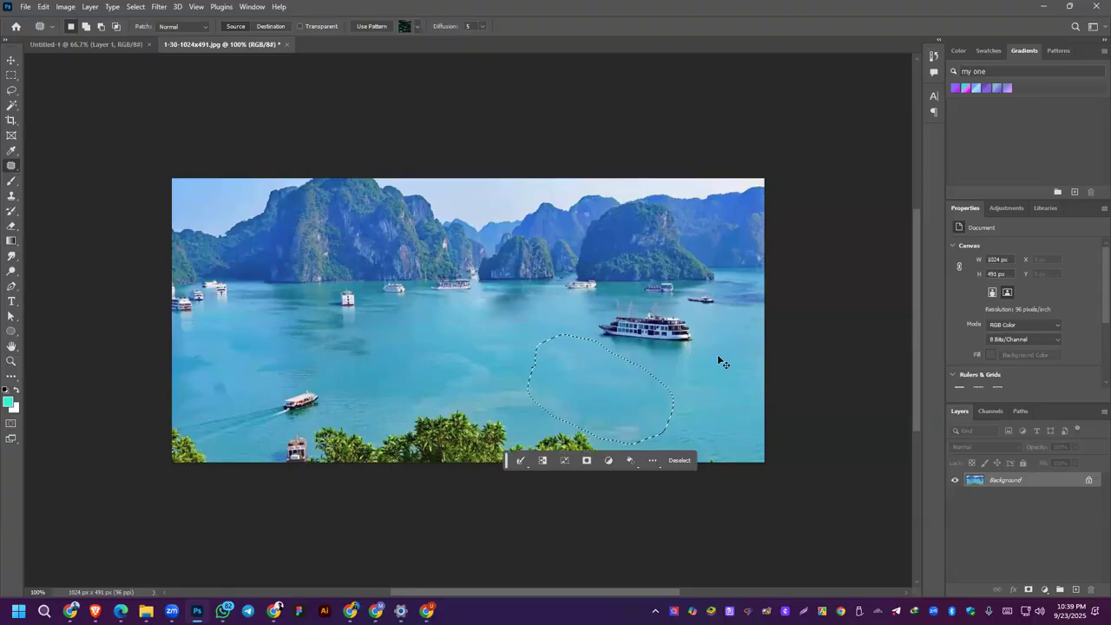
{"action": "key", "text": "ctrl+d"}
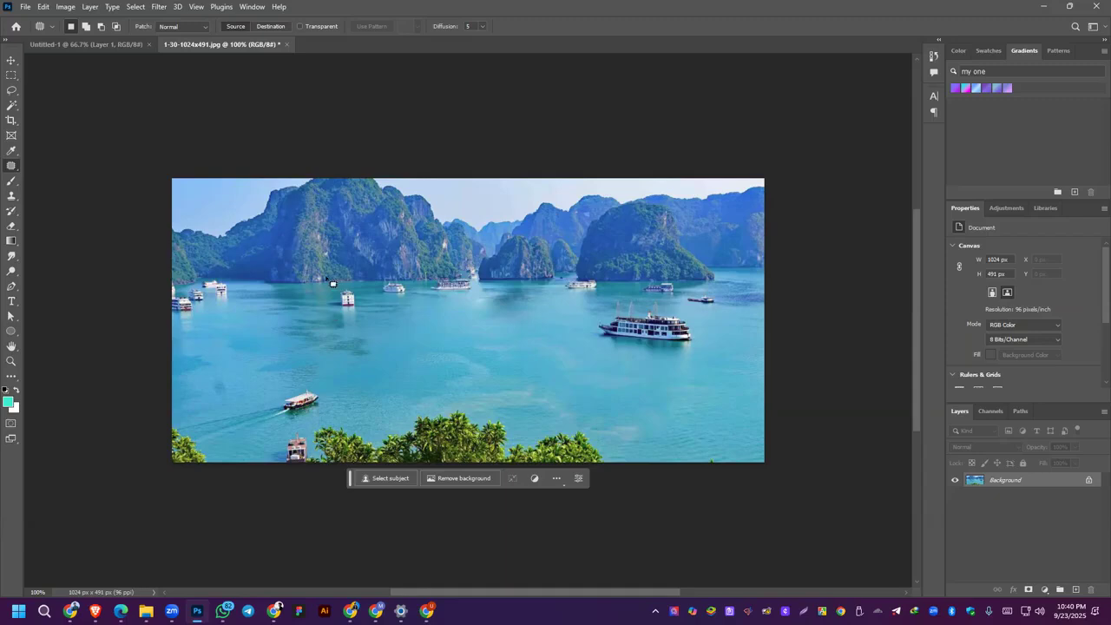
Step: Patch out the small white boat below the large left cliff and the big white cruise ship with surrounding water
{"action": "mouse_move", "coordinate": [333, 311]}
{"action": "left_mouse_down"}
{"action": "mouse_move", "coordinate": [382, 310]}
{"action": "mouse_move", "coordinate": [357, 290]}
{"action": "mouse_move", "coordinate": [326, 298]}
{"action": "mouse_move", "coordinate": [345, 320]}
{"action": "mouse_move", "coordinate": [337, 313]}
{"action": "left_mouse_up"}
{"action": "left_click_drag", "start_coordinate": [351, 304], "coordinate": [340, 304]}
{"action": "left_click_drag", "start_coordinate": [361, 304], "coordinate": [344, 307]}
{"action": "left_click_drag", "start_coordinate": [353, 304], "coordinate": [347, 306]}
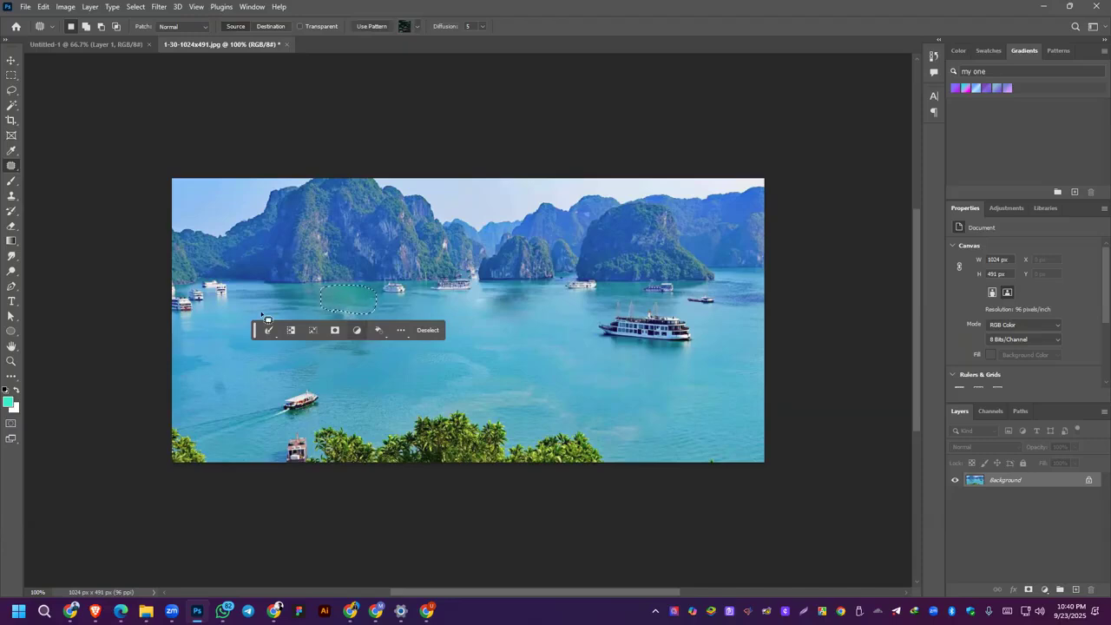
{"action": "key", "text": "ctrl+d"}
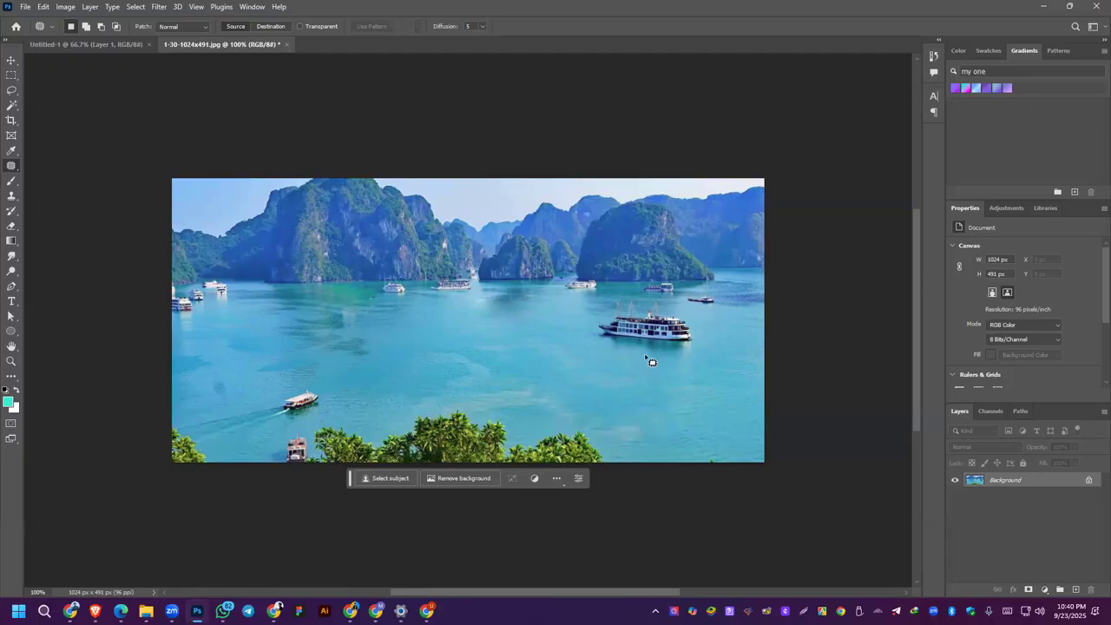
{"action": "mouse_move", "coordinate": [578, 325]}
{"action": "left_mouse_down"}
{"action": "mouse_move", "coordinate": [611, 356]}
{"action": "mouse_move", "coordinate": [723, 383]}
{"action": "mouse_move", "coordinate": [737, 355]}
{"action": "mouse_move", "coordinate": [710, 315]}
{"action": "mouse_move", "coordinate": [646, 303]}
{"action": "mouse_move", "coordinate": [593, 308]}
{"action": "mouse_move", "coordinate": [594, 341]}
{"action": "mouse_move", "coordinate": [586, 297]}
{"action": "mouse_move", "coordinate": [588, 330]}
{"action": "mouse_move", "coordinate": [647, 344]}
{"action": "left_mouse_up"}
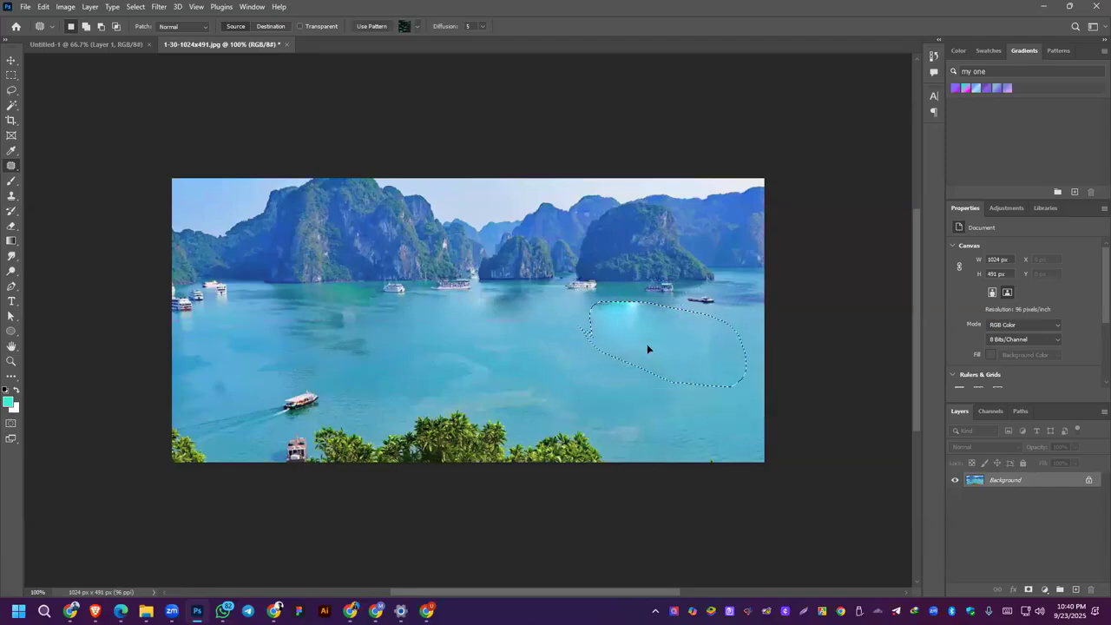
{"action": "left_click", "coordinate": [524, 448]}
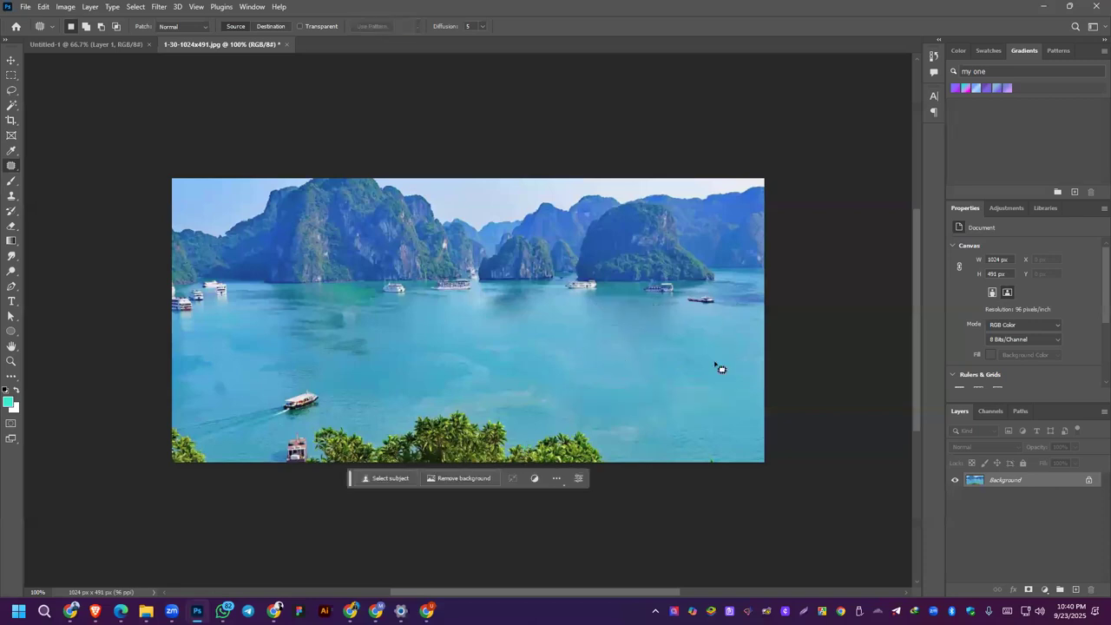
Step: Try to patch out the three distant boats below the right-hand island in one selection
{"action": "mouse_move", "coordinate": [551, 281]}
{"action": "left_mouse_down"}
{"action": "mouse_move", "coordinate": [704, 281]}
{"action": "mouse_move", "coordinate": [748, 316]}
{"action": "mouse_move", "coordinate": [738, 335]}
{"action": "mouse_move", "coordinate": [616, 346]}
{"action": "mouse_move", "coordinate": [558, 320]}
{"action": "mouse_move", "coordinate": [557, 280]}
{"action": "left_mouse_up"}
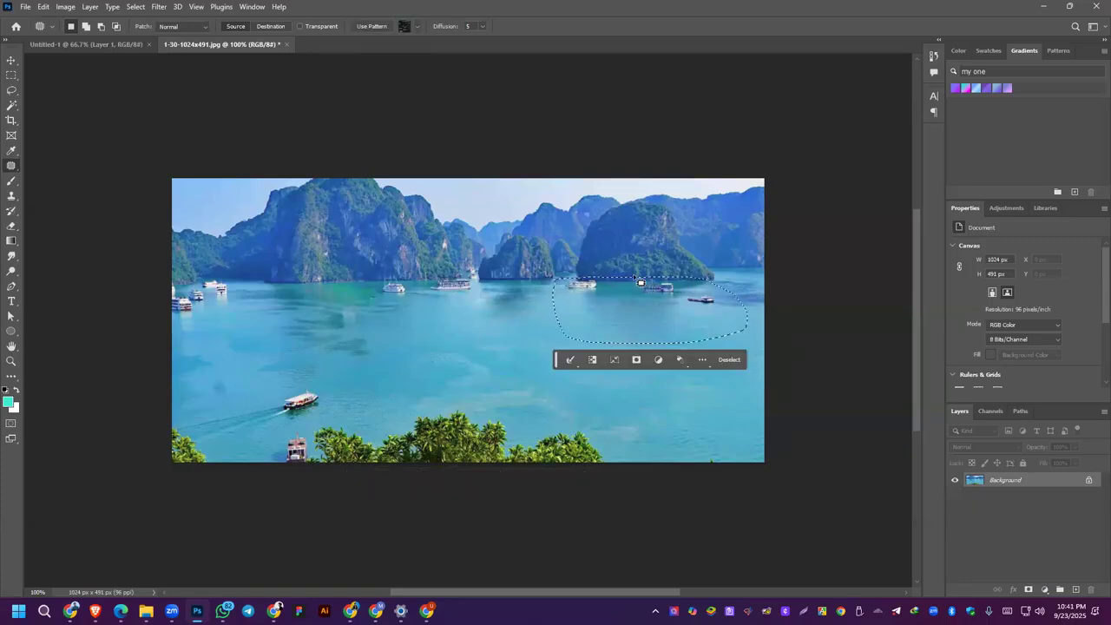
{"action": "mouse_move", "coordinate": [651, 309]}
{"action": "left_mouse_down"}
{"action": "mouse_move", "coordinate": [652, 365]}
{"action": "mouse_move", "coordinate": [651, 283]}
{"action": "mouse_move", "coordinate": [659, 311]}
{"action": "left_mouse_up"}
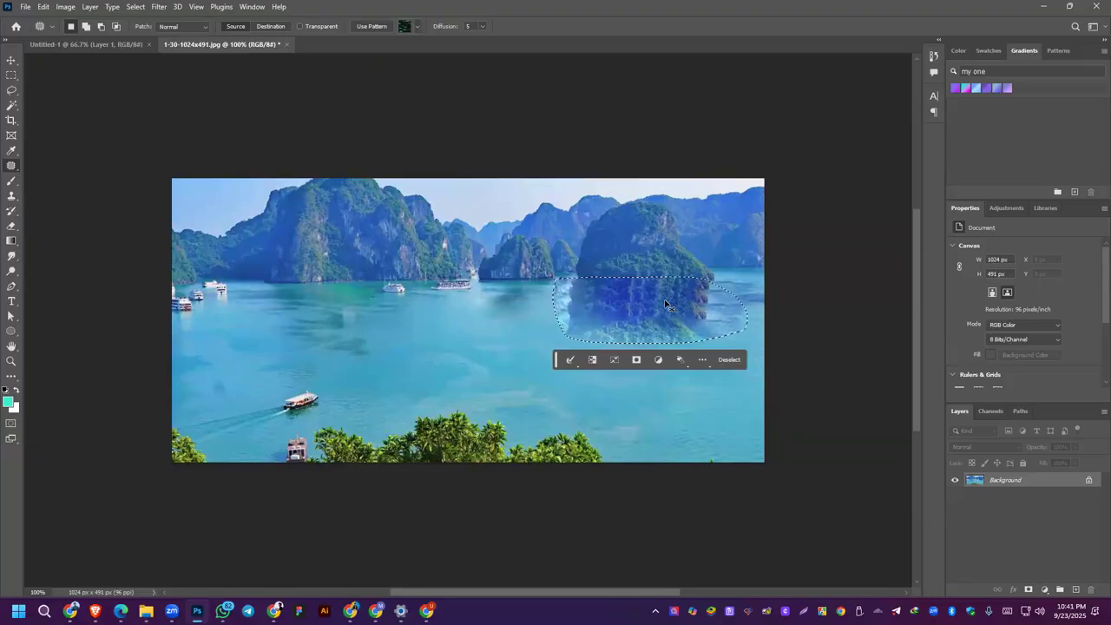
{"action": "key", "text": "ctrl+d"}
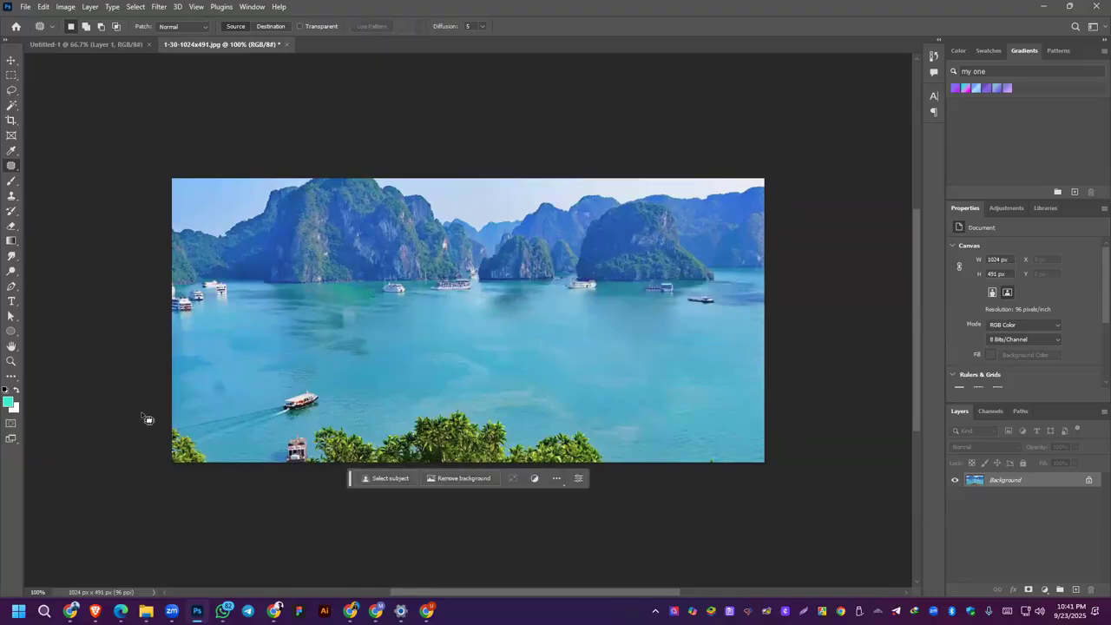
Step: Patch over the motorboat and its wake near the lower-left shore, and deselect
{"action": "mouse_move", "coordinate": [225, 455]}
{"action": "left_mouse_down"}
{"action": "mouse_move", "coordinate": [335, 417]}
{"action": "mouse_move", "coordinate": [341, 386]}
{"action": "left_mouse_up"}
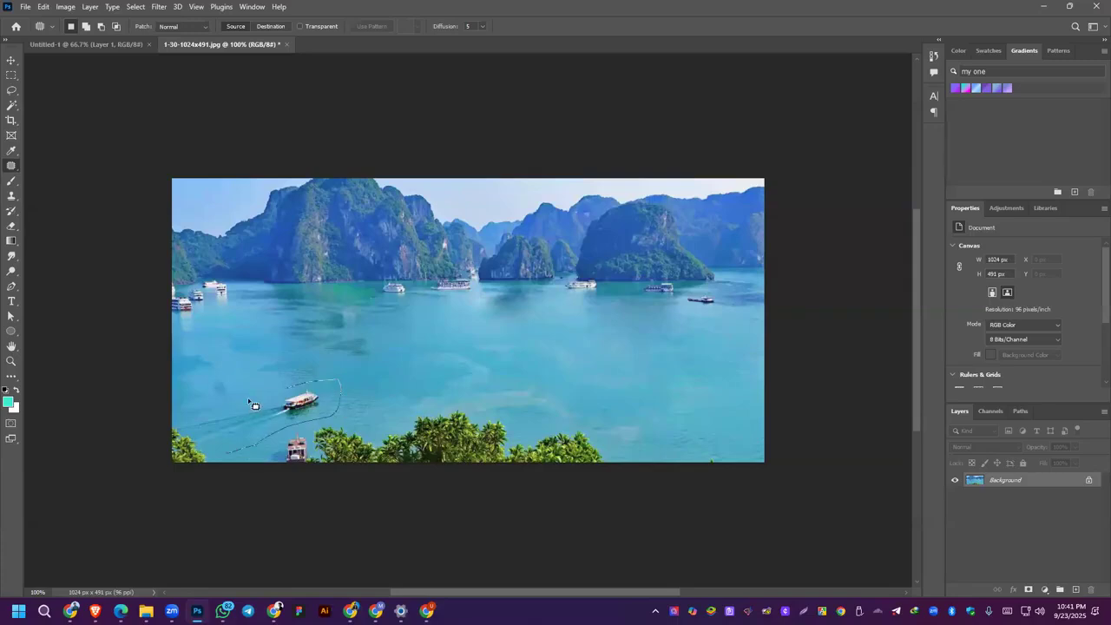
{"action": "mouse_move", "coordinate": [198, 441]}
{"action": "left_mouse_down"}
{"action": "mouse_move", "coordinate": [226, 454]}
{"action": "mouse_move", "coordinate": [229, 400]}
{"action": "left_mouse_up"}
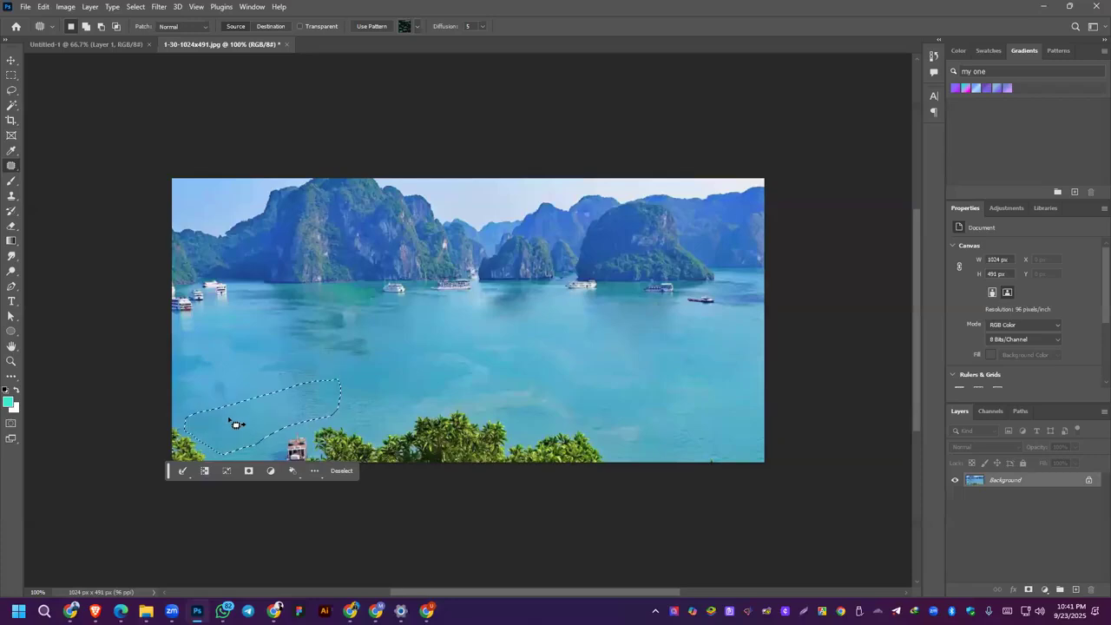
{"action": "left_click", "coordinate": [352, 383]}
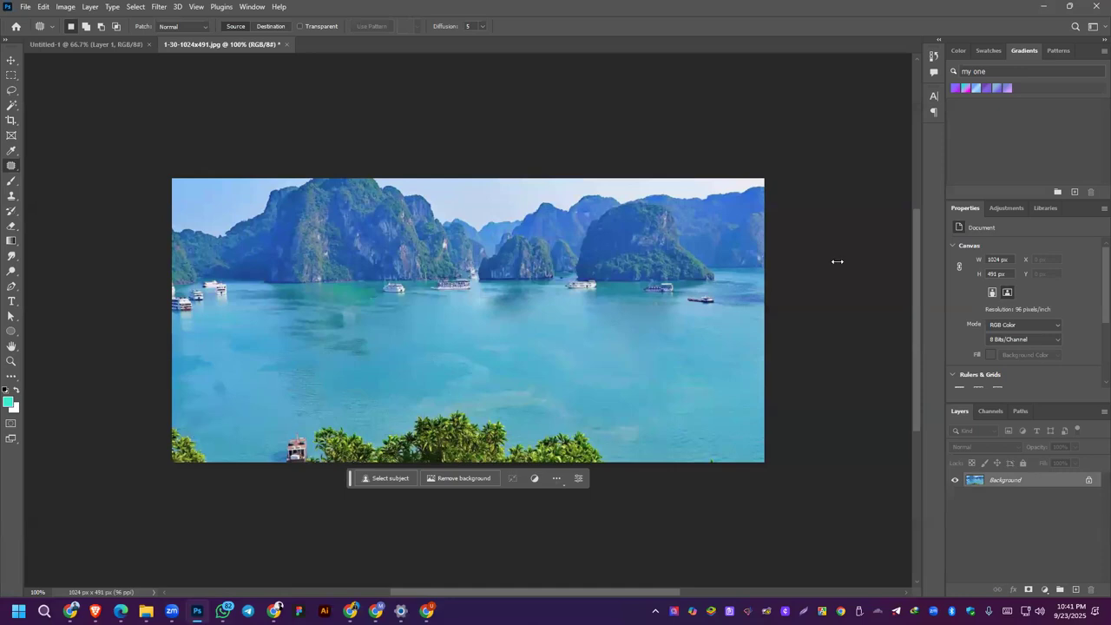
{"action": "left_click", "coordinate": [540, 353]}
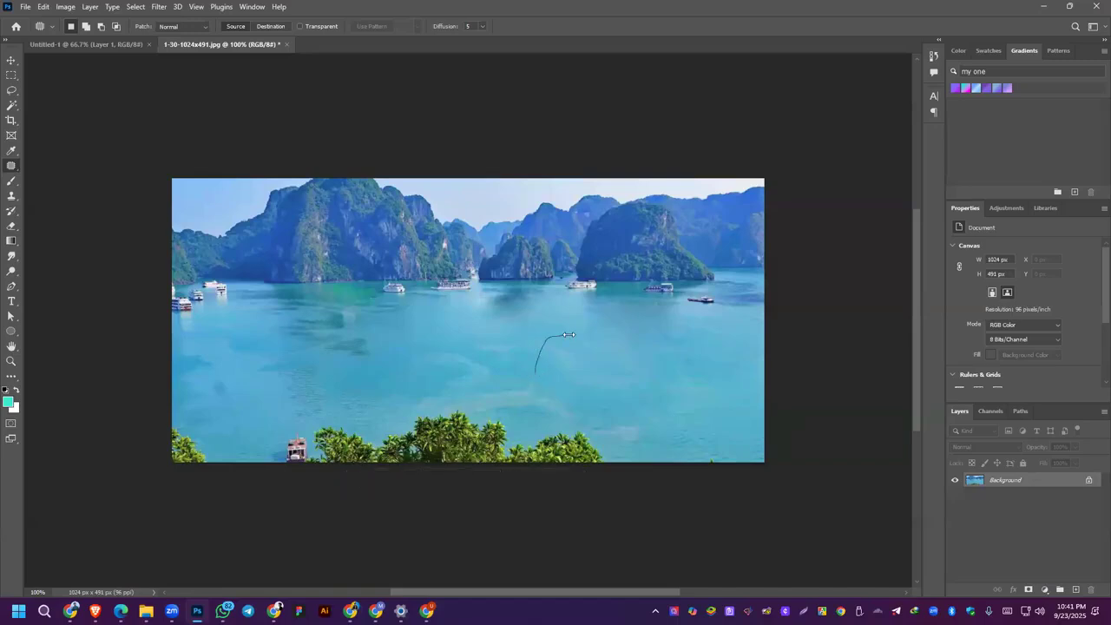
{"action": "left_click_drag", "start_coordinate": [568, 334], "coordinate": [569, 335]}
{"action": "left_click", "coordinate": [590, 429]}
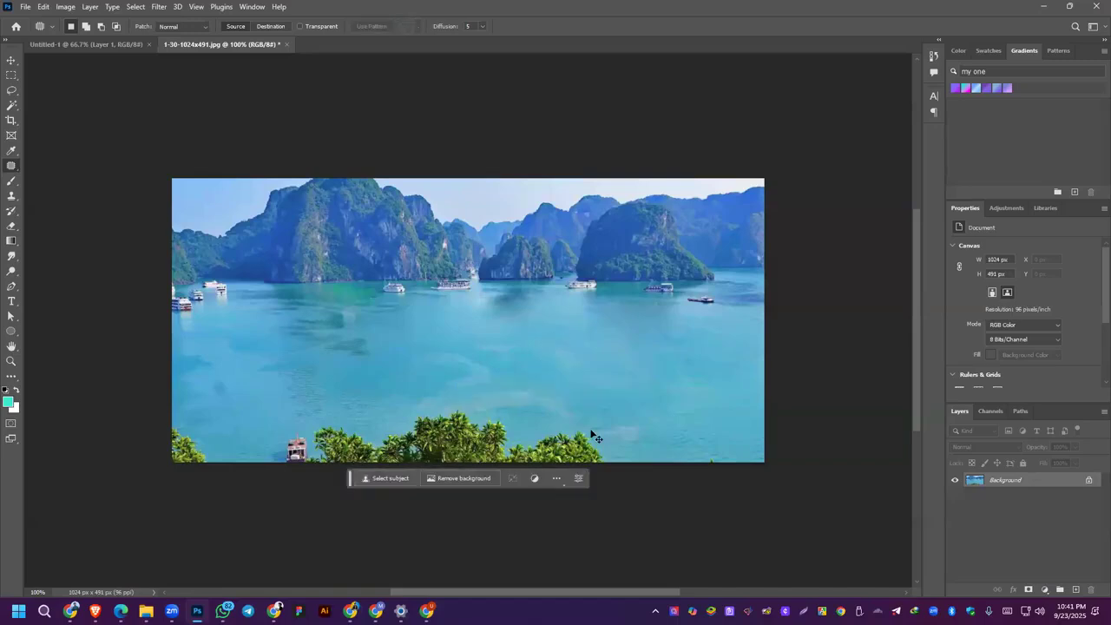
Step: Undo the recent patch edits back to the removal of the cruise ship
{"action": "key", "text": "ctrl+z"}
{"action": "key", "text": "ctrl+z"}
{"action": "key", "text": "ctrl+z"}
{"action": "key", "text": "ctrl+z"}
{"action": "key", "text": "ctrl+z"}
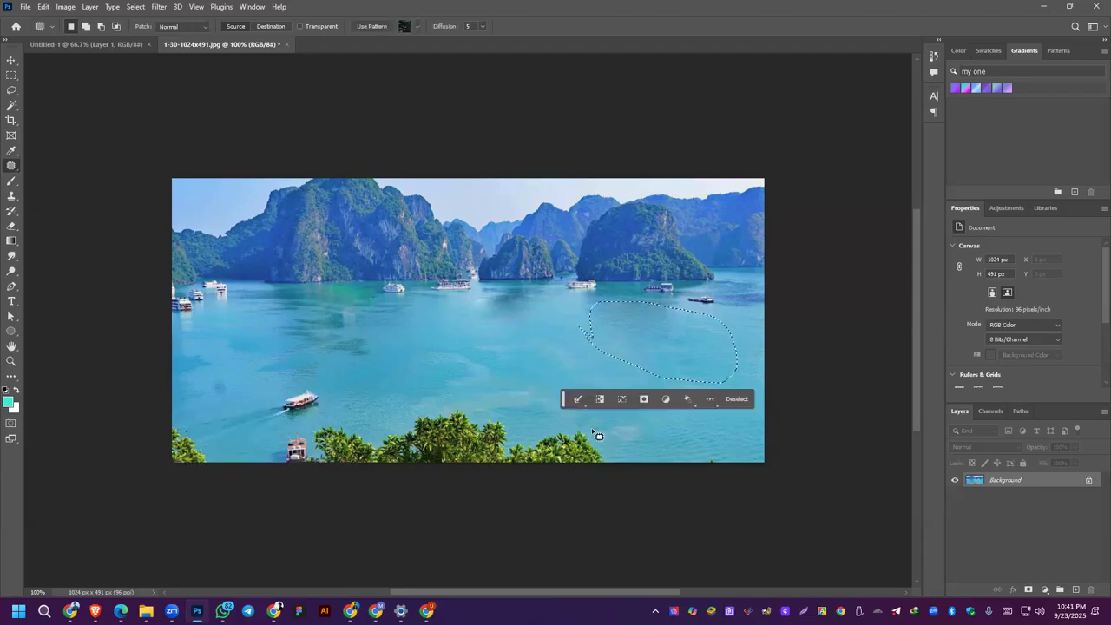
Step: Outline the motorboat and its wake more widely, patch them with clean water, and deselect
{"action": "mouse_move", "coordinate": [235, 439]}
{"action": "left_mouse_down"}
{"action": "mouse_move", "coordinate": [344, 410]}
{"action": "mouse_move", "coordinate": [362, 391]}
{"action": "mouse_move", "coordinate": [315, 376]}
{"action": "mouse_move", "coordinate": [224, 398]}
{"action": "mouse_move", "coordinate": [210, 428]}
{"action": "mouse_move", "coordinate": [247, 446]}
{"action": "left_mouse_up"}
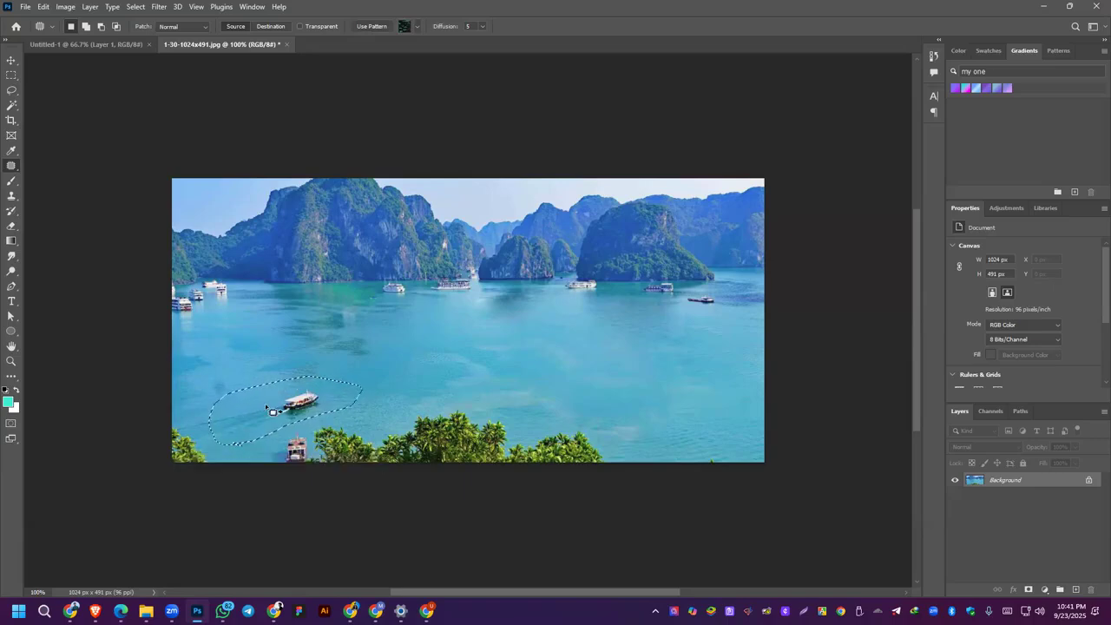
{"action": "mouse_move", "coordinate": [267, 406]}
{"action": "left_mouse_down"}
{"action": "mouse_move", "coordinate": [282, 420]}
{"action": "mouse_move", "coordinate": [261, 385]}
{"action": "mouse_move", "coordinate": [278, 400]}
{"action": "left_mouse_up"}
{"action": "left_click_drag", "start_coordinate": [280, 406], "coordinate": [280, 399]}
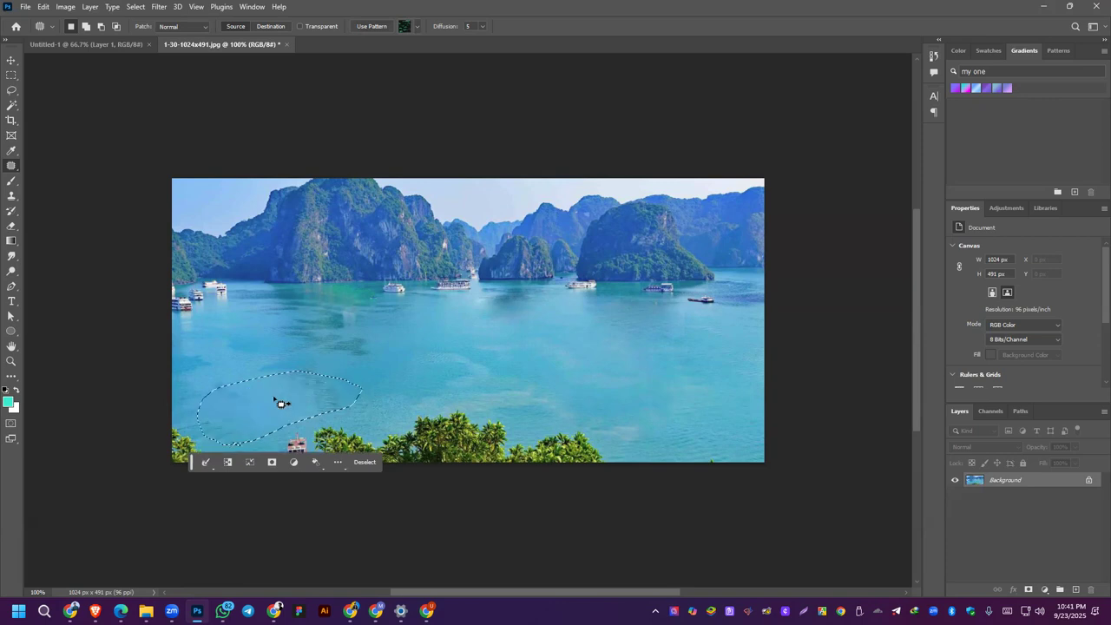
{"action": "left_click", "coordinate": [373, 421]}
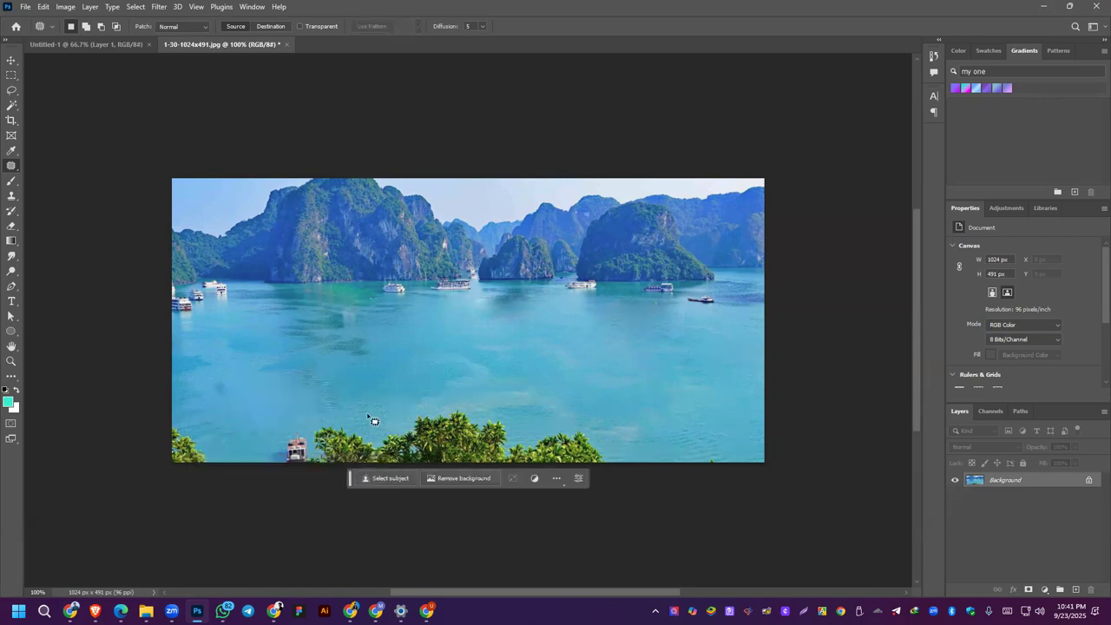
Step: Outline the leftover wake ripples in the lower-left water, patch them with nearby clean water, and deselect
{"action": "mouse_move", "coordinate": [304, 415]}
{"action": "left_mouse_down"}
{"action": "mouse_move", "coordinate": [347, 414]}
{"action": "mouse_move", "coordinate": [355, 380]}
{"action": "mouse_move", "coordinate": [322, 354]}
{"action": "mouse_move", "coordinate": [263, 356]}
{"action": "left_mouse_up"}
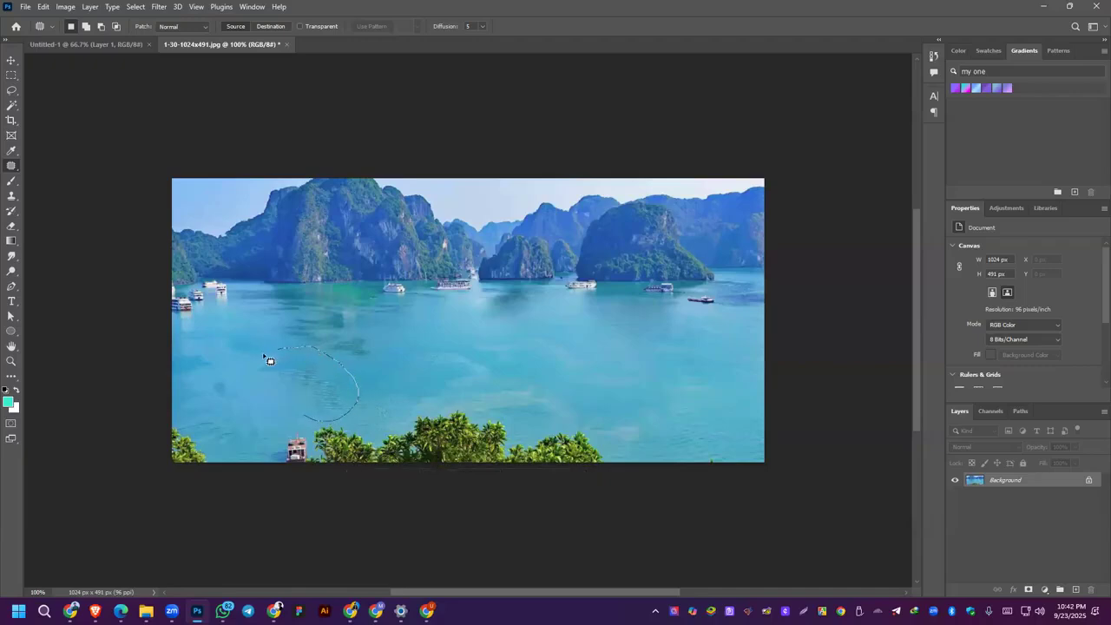
{"action": "left_click_drag", "start_coordinate": [293, 422], "coordinate": [321, 425]}
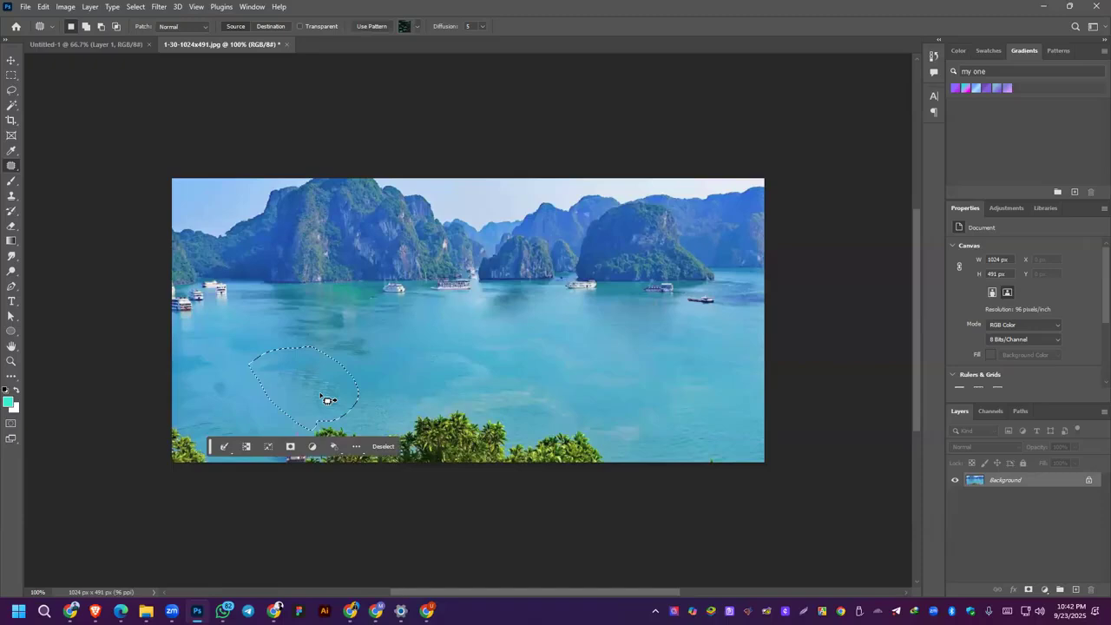
{"action": "left_click_drag", "start_coordinate": [318, 387], "coordinate": [289, 385]}
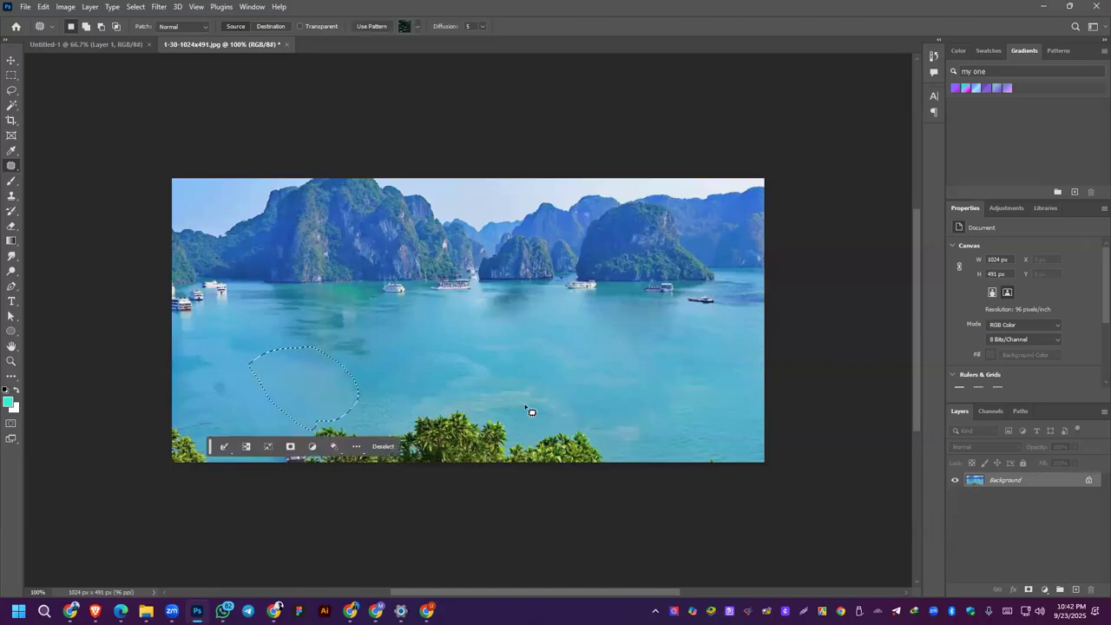
{"action": "key", "text": "ctrl+d"}
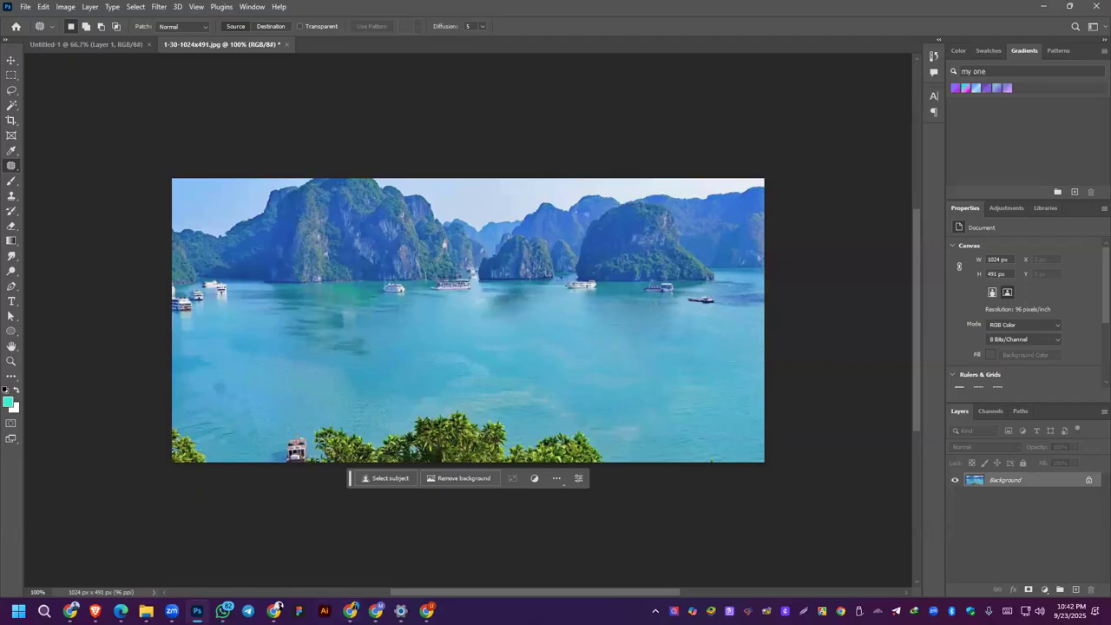
Step: Check the Class 06 Photo Editing tool list in the course outline PDF in the browser, and return to Photoshop
{"action": "left_click", "coordinate": [121, 611]}
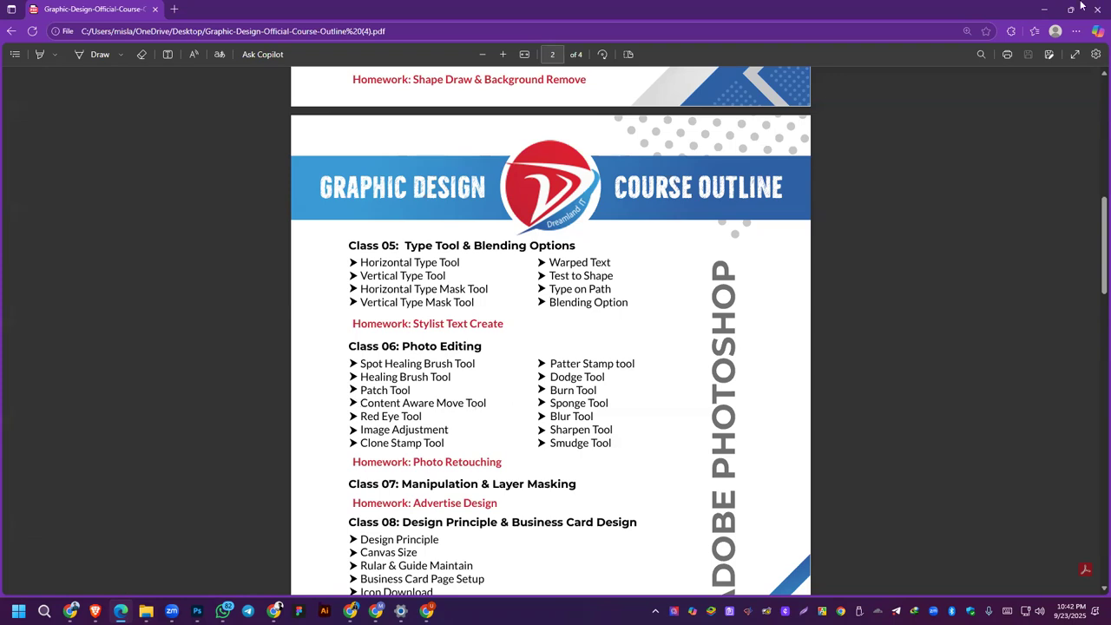
{"action": "left_click", "coordinate": [1050, 8]}
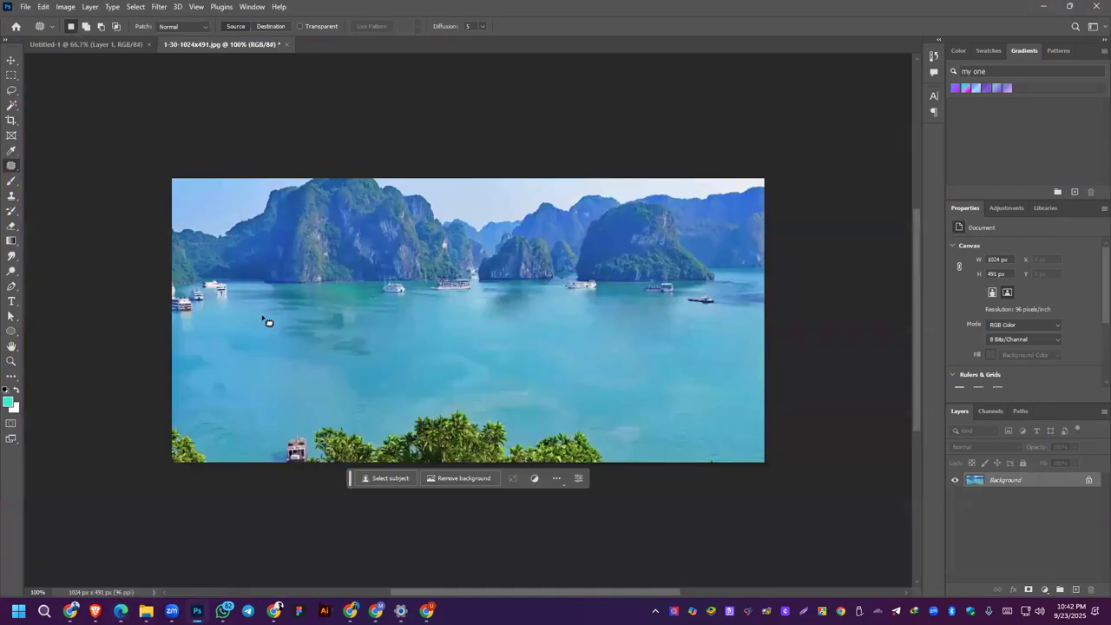
Step: Open the beach photo Content-Aware-Before-1200px from the Desktop folder on the Reviver (H:) drive
{"action": "left_click", "coordinate": [27, 9]}
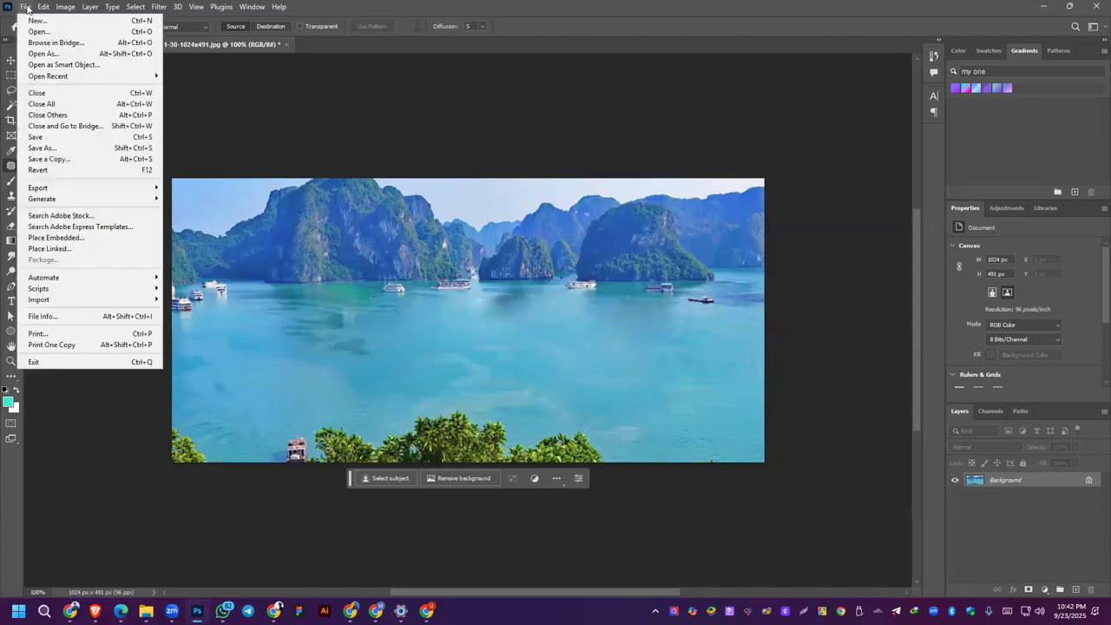
{"action": "left_click", "coordinate": [39, 31]}
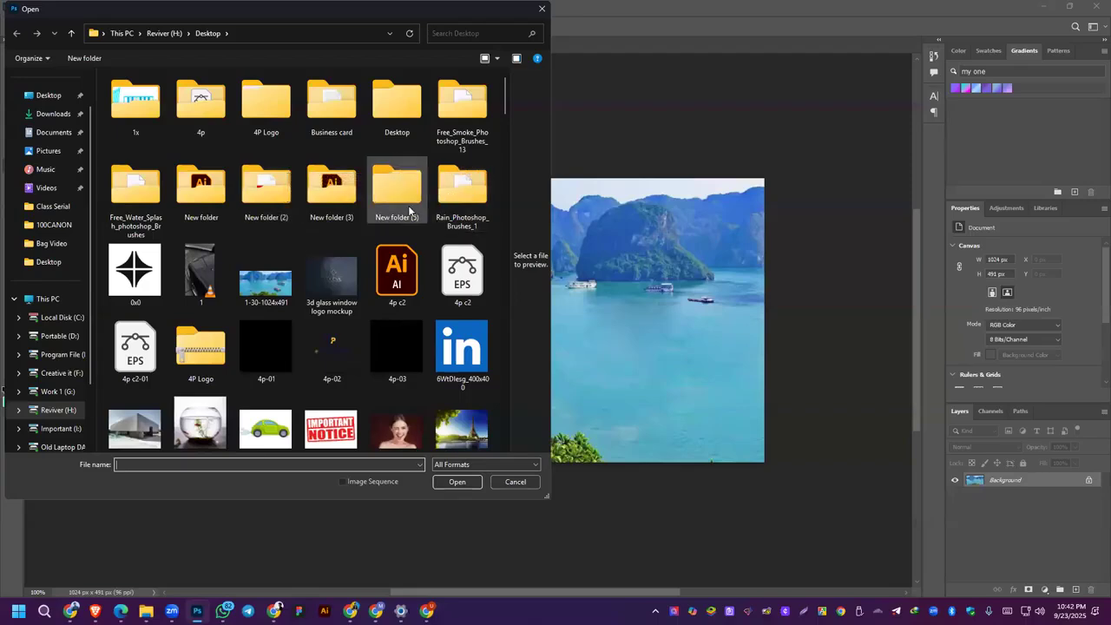
{"action": "scroll", "coordinate": [404, 204], "scroll_direction": "down", "scroll_amount": 3}
{"action": "scroll", "coordinate": [410, 212], "scroll_direction": "down", "scroll_amount": 3}
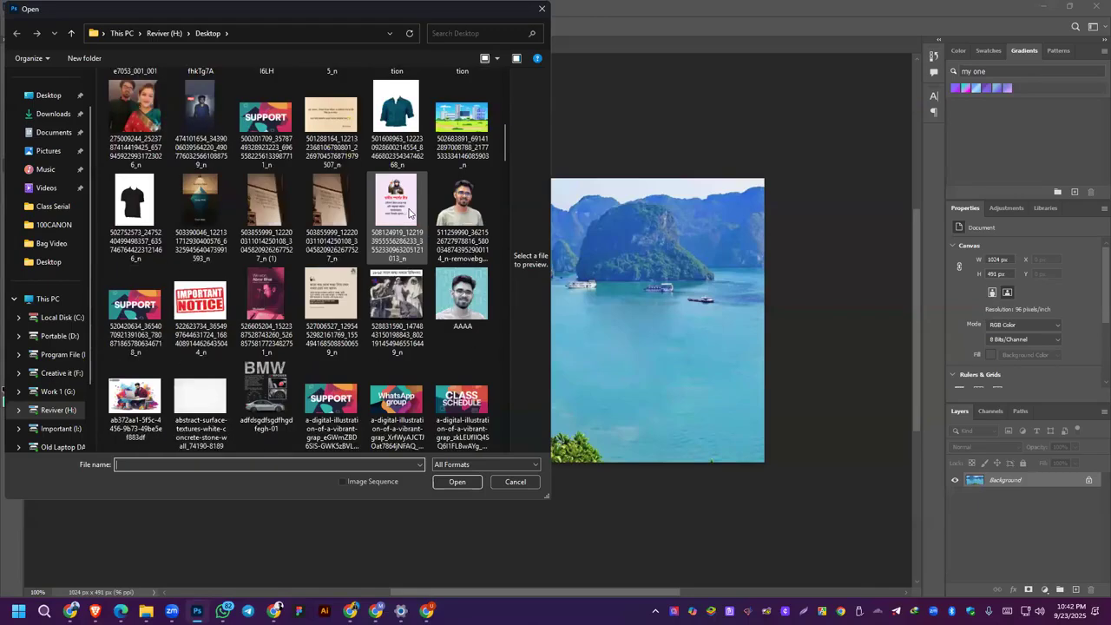
{"action": "scroll", "coordinate": [410, 212], "scroll_direction": "down", "scroll_amount": 3}
{"action": "scroll", "coordinate": [410, 214], "scroll_direction": "up", "scroll_amount": 2}
{"action": "scroll", "coordinate": [274, 302], "scroll_direction": "down", "scroll_amount": 3}
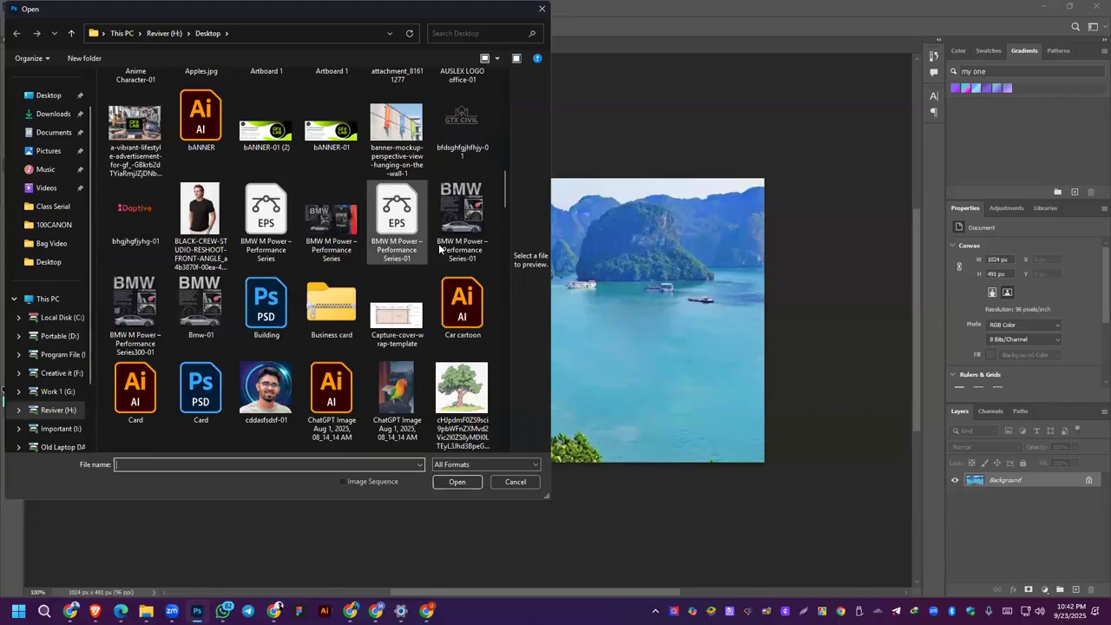
{"action": "scroll", "coordinate": [372, 279], "scroll_direction": "up", "scroll_amount": 3}
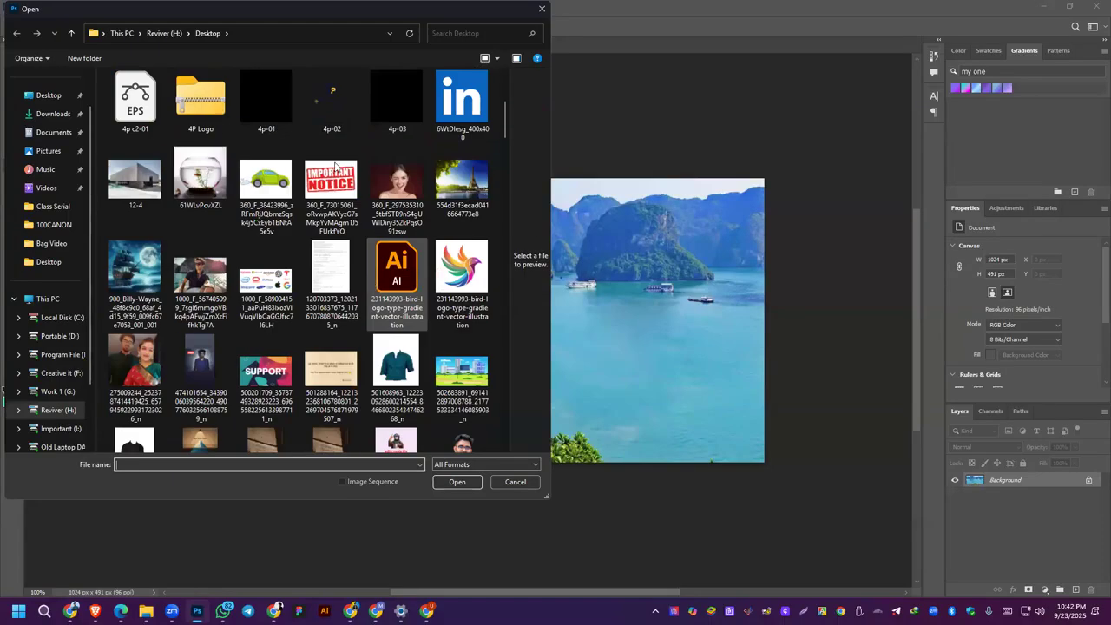
{"action": "scroll", "coordinate": [336, 166], "scroll_direction": "up", "scroll_amount": 3}
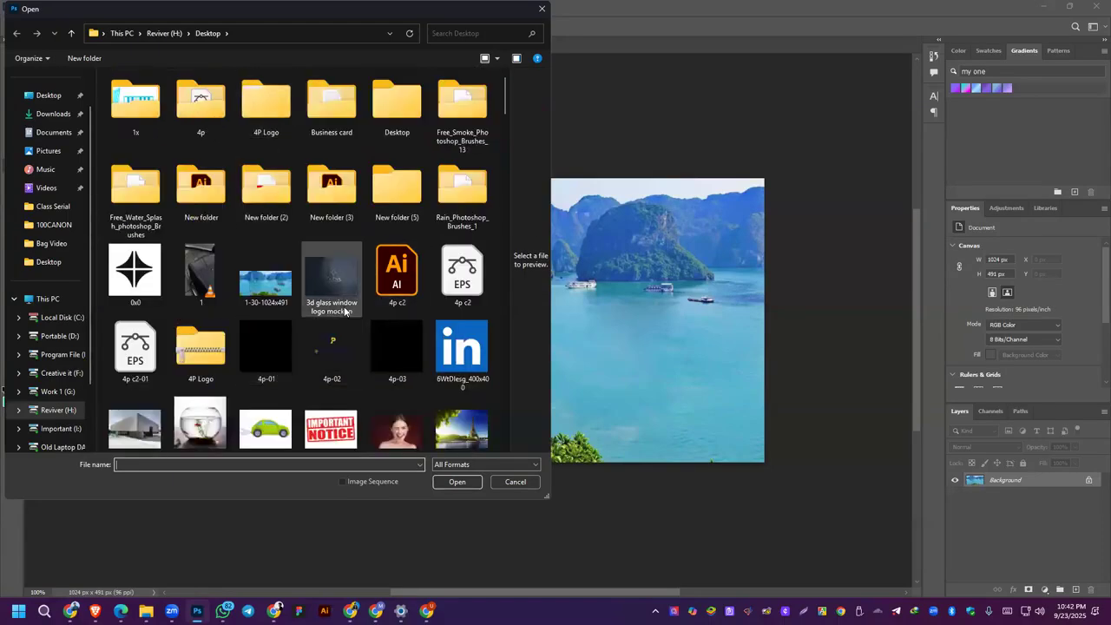
{"action": "scroll", "coordinate": [390, 260], "scroll_direction": "down", "scroll_amount": 3}
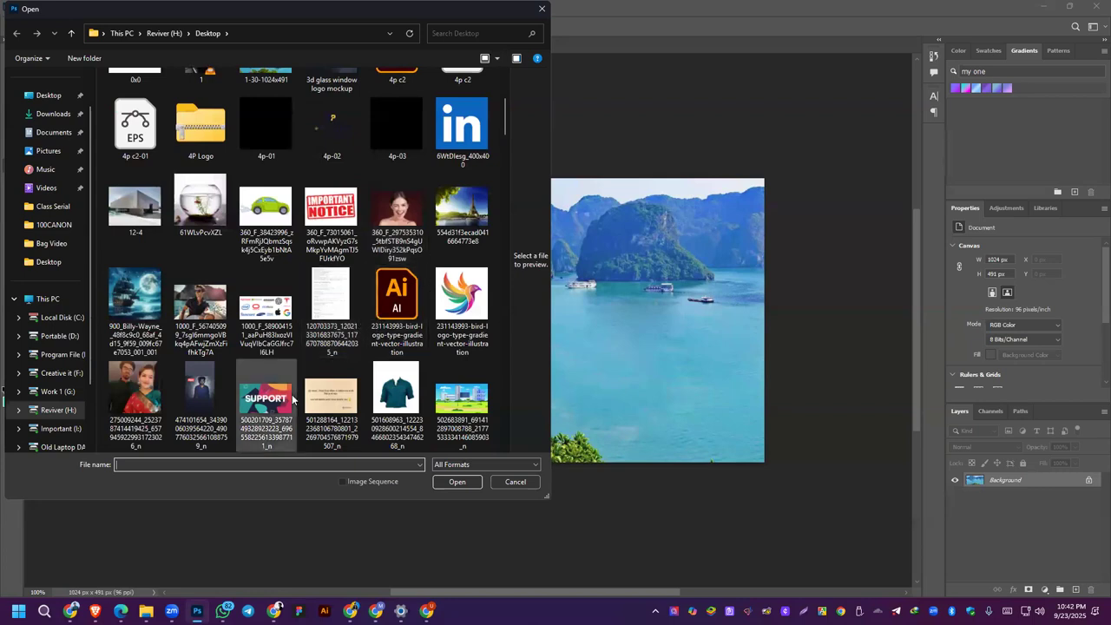
{"action": "scroll", "coordinate": [293, 399], "scroll_direction": "down", "scroll_amount": 5}
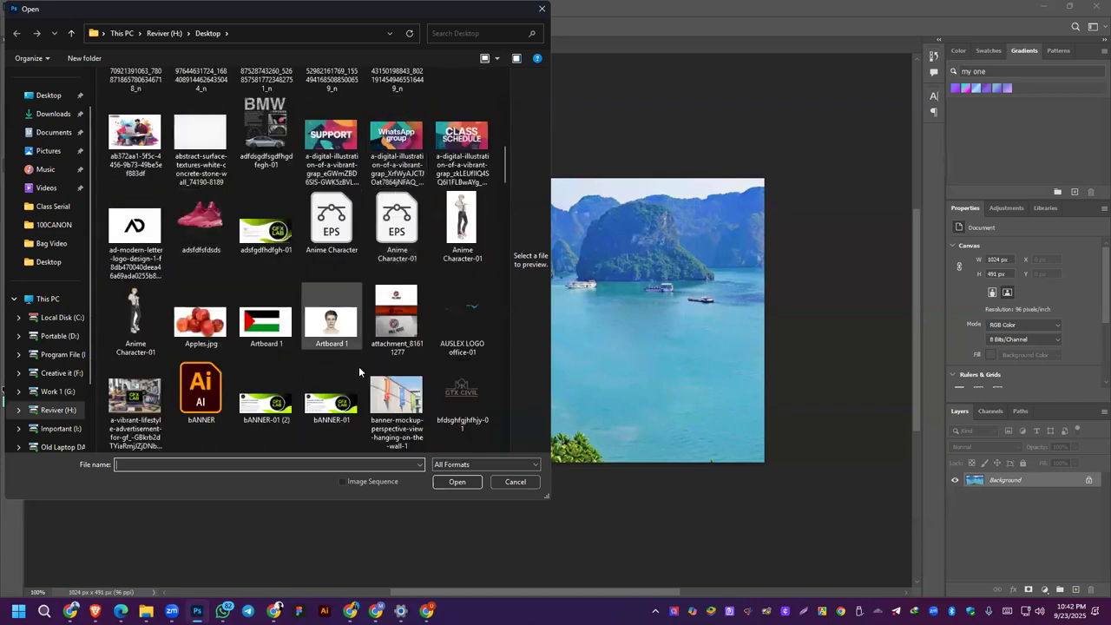
{"action": "scroll", "coordinate": [382, 334], "scroll_direction": "down", "scroll_amount": 5}
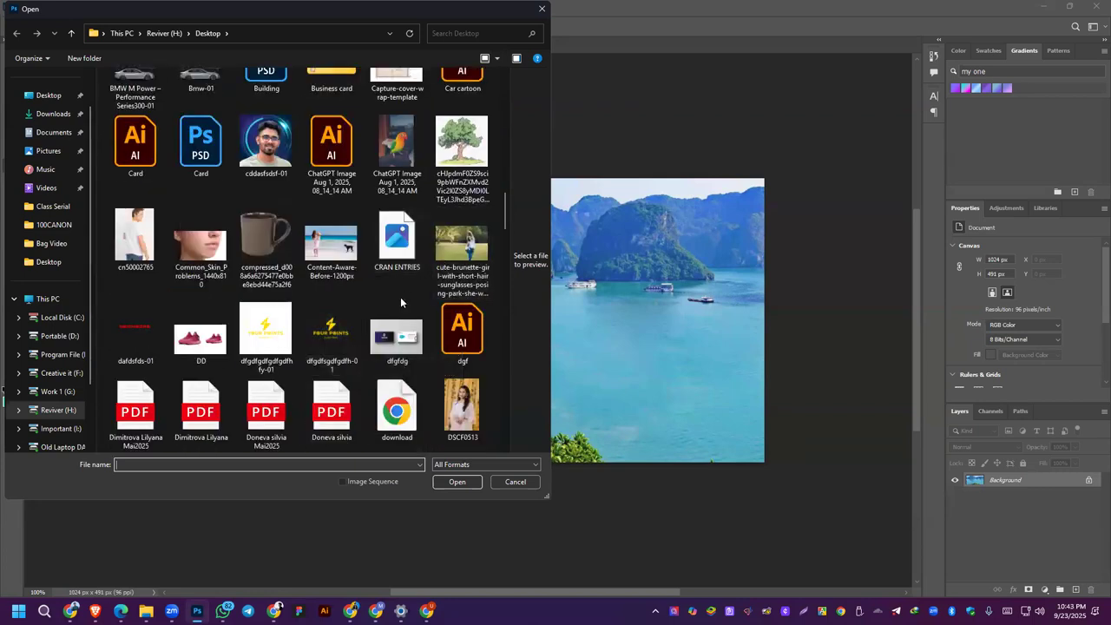
{"action": "double_click", "coordinate": [333, 236]}
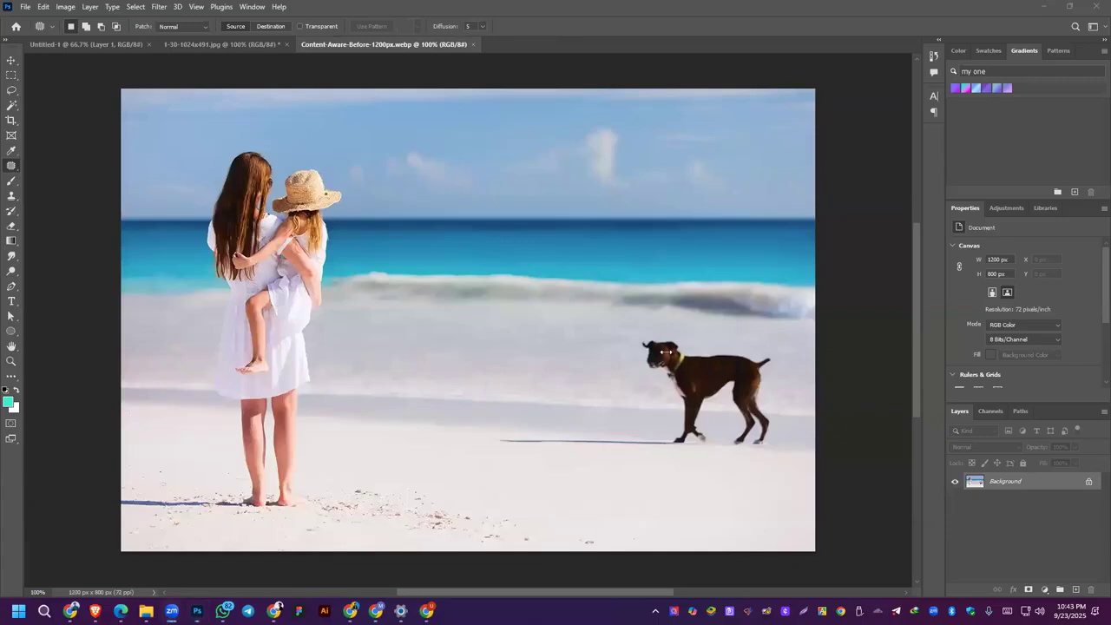
Step: Outline the dog together with its long shadow on the sand using the Content-Aware Move tool
{"action": "right_click", "coordinate": [11, 166]}
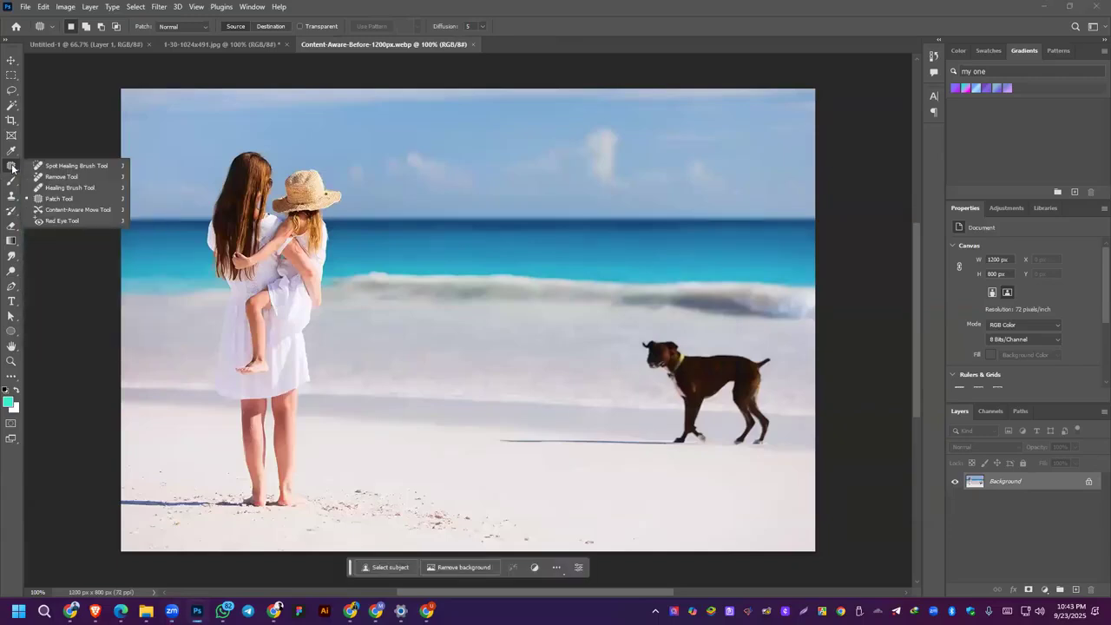
{"action": "left_click", "coordinate": [57, 210]}
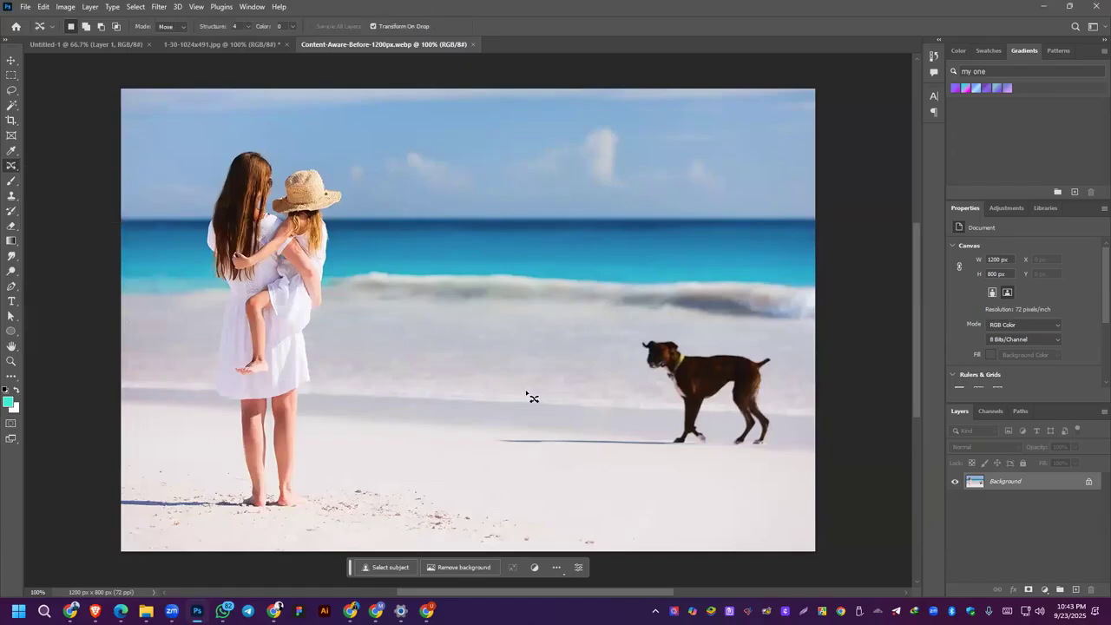
{"action": "mouse_move", "coordinate": [545, 377]}
{"action": "left_mouse_down"}
{"action": "mouse_move", "coordinate": [465, 414]}
{"action": "mouse_move", "coordinate": [469, 456]}
{"action": "mouse_move", "coordinate": [585, 483]}
{"action": "mouse_move", "coordinate": [694, 479]}
{"action": "mouse_move", "coordinate": [777, 449]}
{"action": "mouse_move", "coordinate": [801, 378]}
{"action": "mouse_move", "coordinate": [793, 354]}
{"action": "mouse_move", "coordinate": [702, 318]}
{"action": "mouse_move", "coordinate": [619, 323]}
{"action": "mouse_move", "coordinate": [667, 429]}
{"action": "left_mouse_up"}
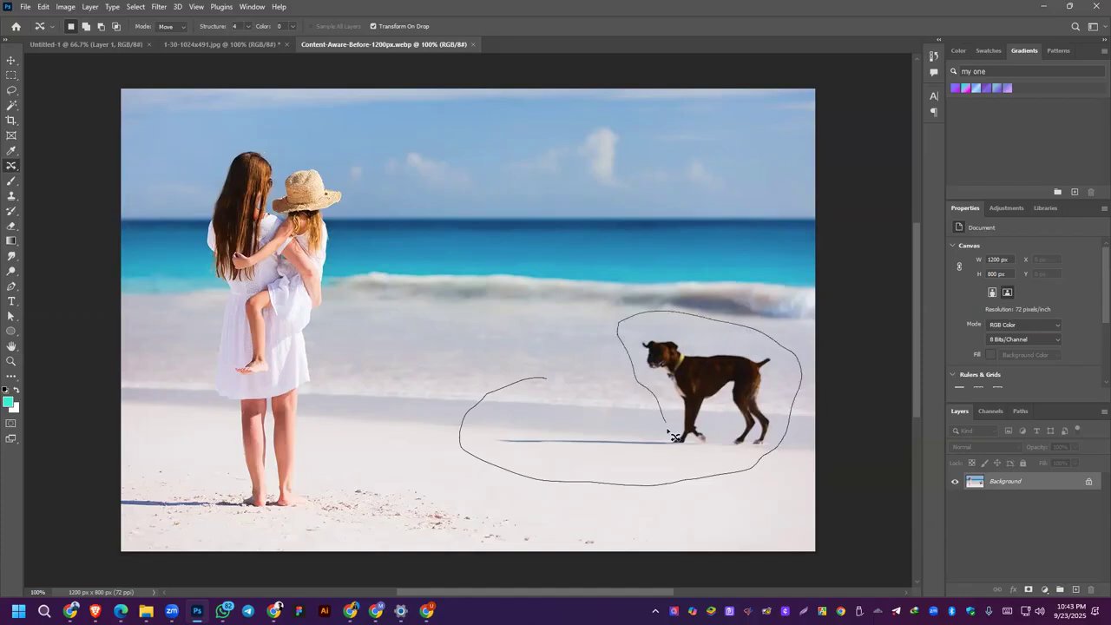
{"action": "left_click_drag", "start_coordinate": [588, 419], "coordinate": [543, 379]}
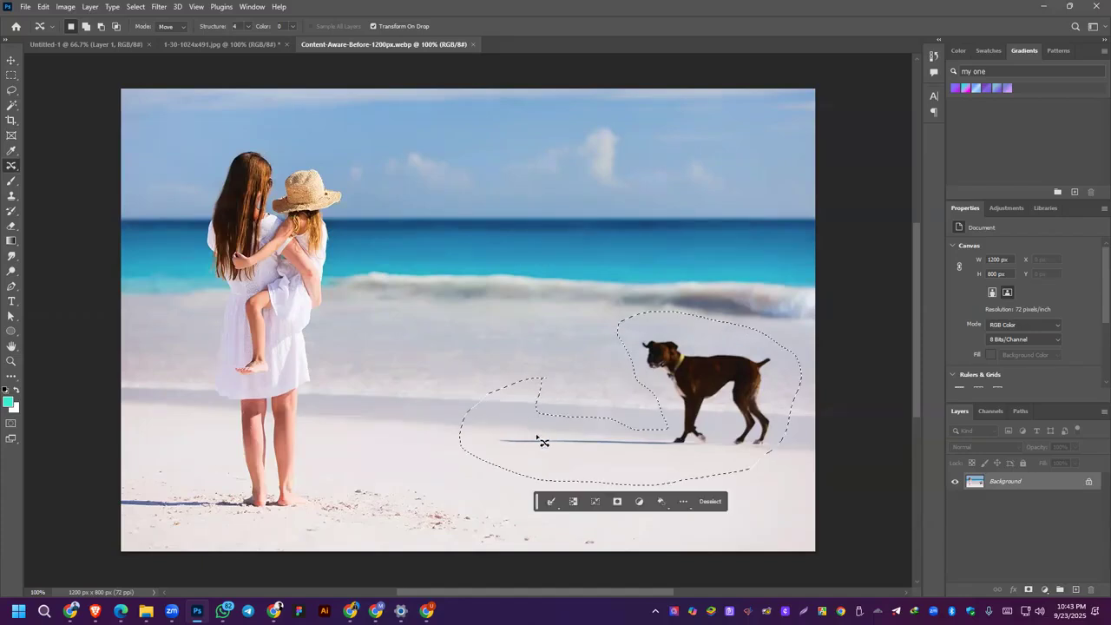
Step: Try moving the selected dog and its shadow closer to the woman and child, and undo back to the selection
{"action": "mouse_move", "coordinate": [719, 383]}
{"action": "left_mouse_down"}
{"action": "mouse_move", "coordinate": [560, 334]}
{"action": "mouse_move", "coordinate": [508, 300]}
{"action": "mouse_move", "coordinate": [512, 367]}
{"action": "mouse_move", "coordinate": [529, 389]}
{"action": "mouse_move", "coordinate": [560, 395]}
{"action": "mouse_move", "coordinate": [545, 378]}
{"action": "mouse_move", "coordinate": [553, 366]}
{"action": "mouse_move", "coordinate": [609, 362]}
{"action": "left_mouse_up"}
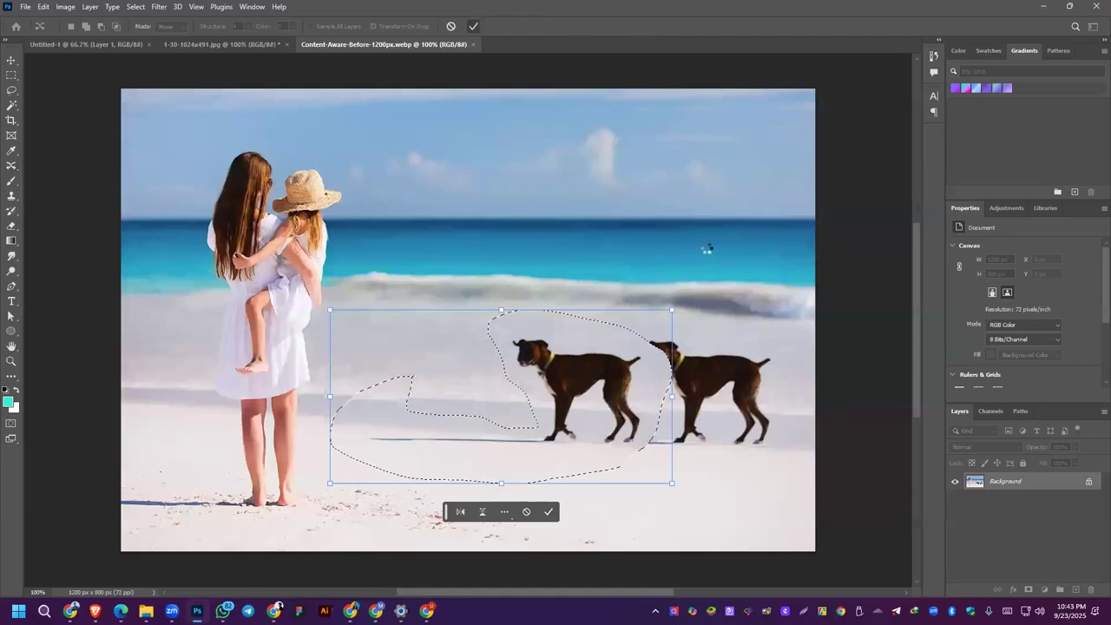
{"action": "key", "text": "ctrl+z"}
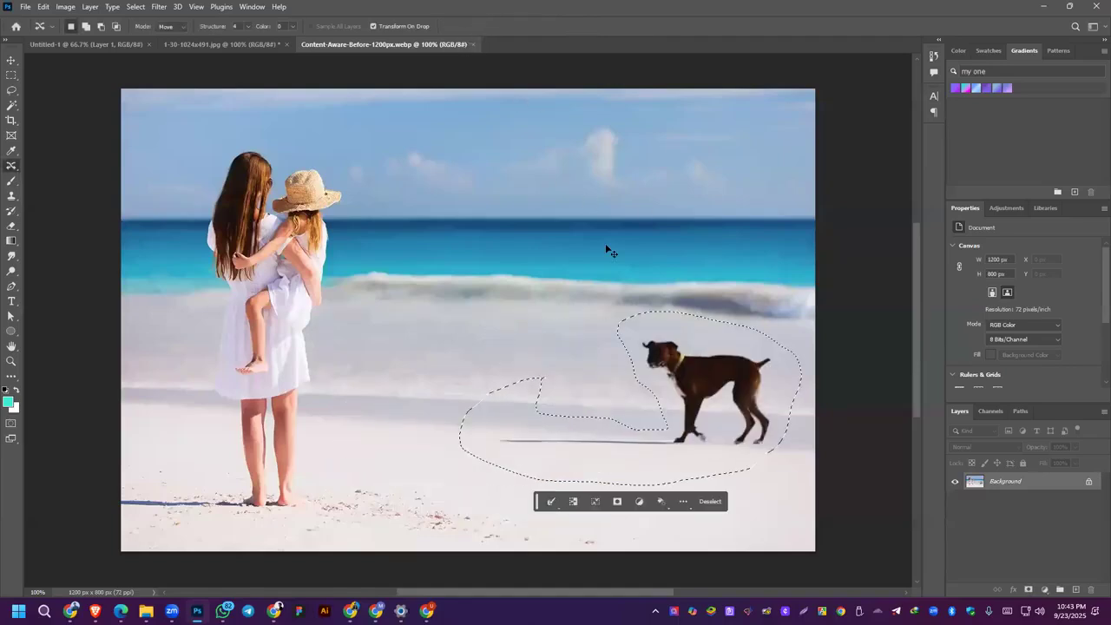
{"action": "left_click_drag", "start_coordinate": [740, 412], "coordinate": [571, 407]}
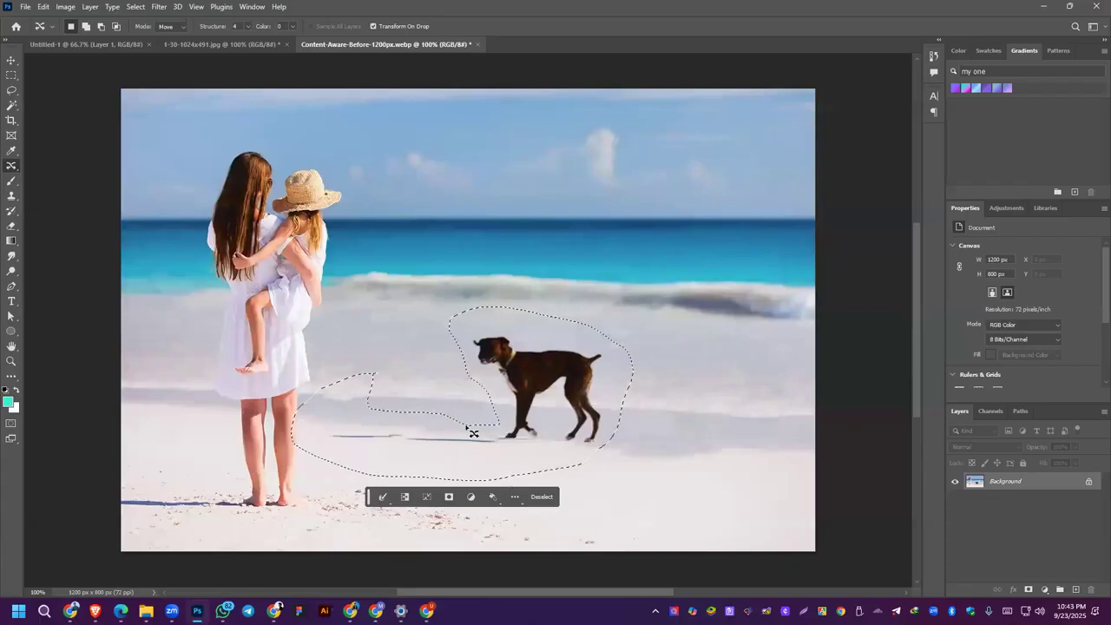
{"action": "key", "text": "ctrl+d"}
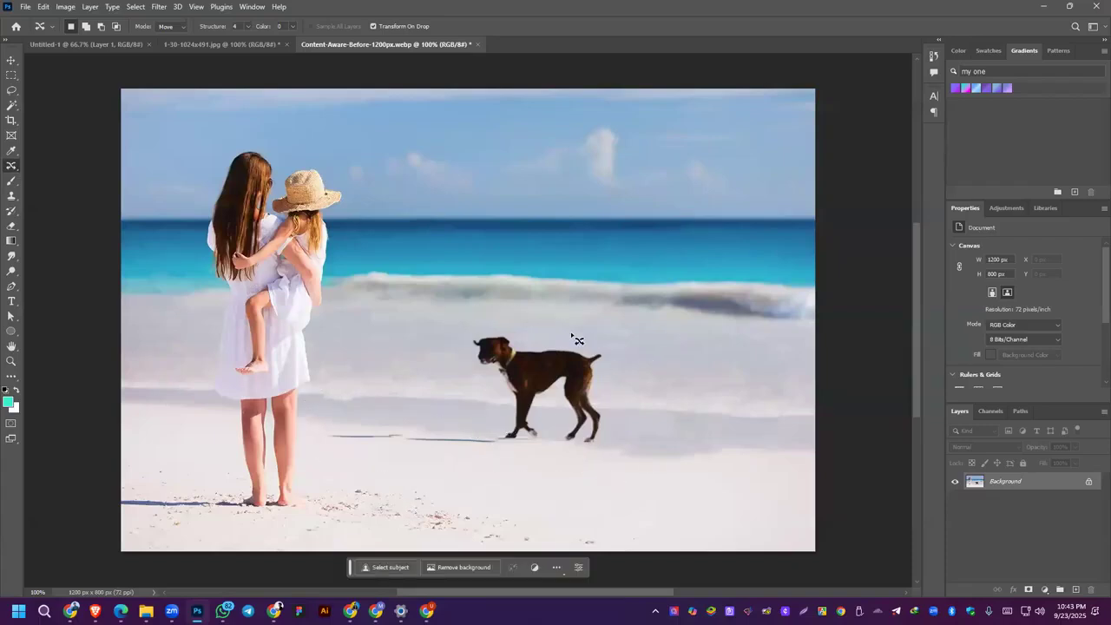
{"action": "key", "text": "ctrl+z"}
{"action": "key", "text": "ctrl+z"}
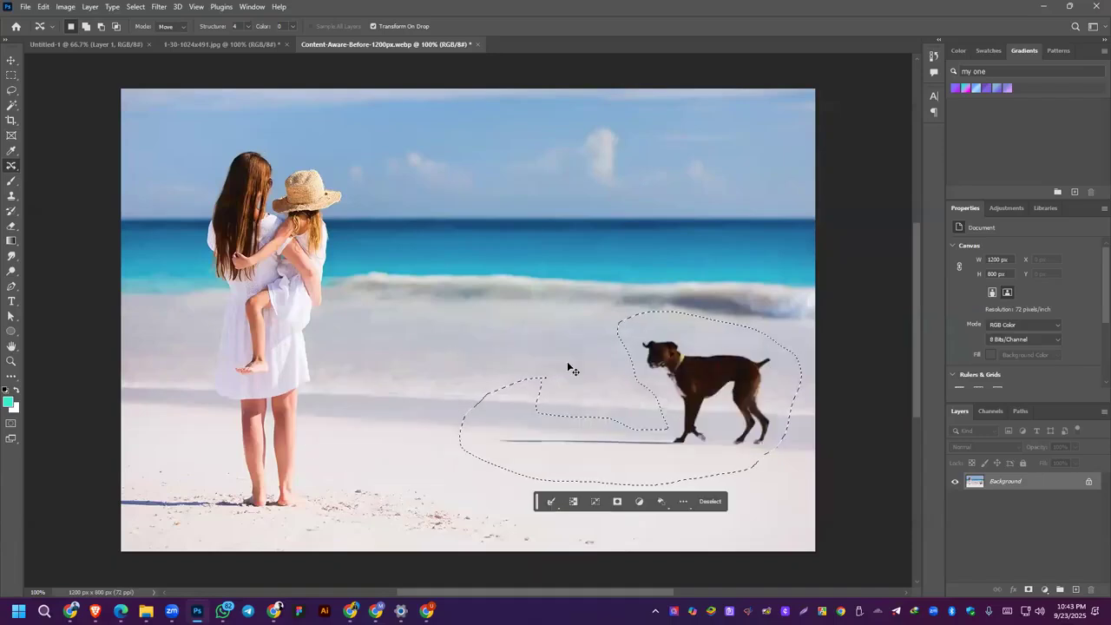
Step: Move the selected dog and shadow partway toward the woman and child with Content-Aware Move, and deselect
{"action": "left_click_drag", "start_coordinate": [726, 413], "coordinate": [592, 396]}
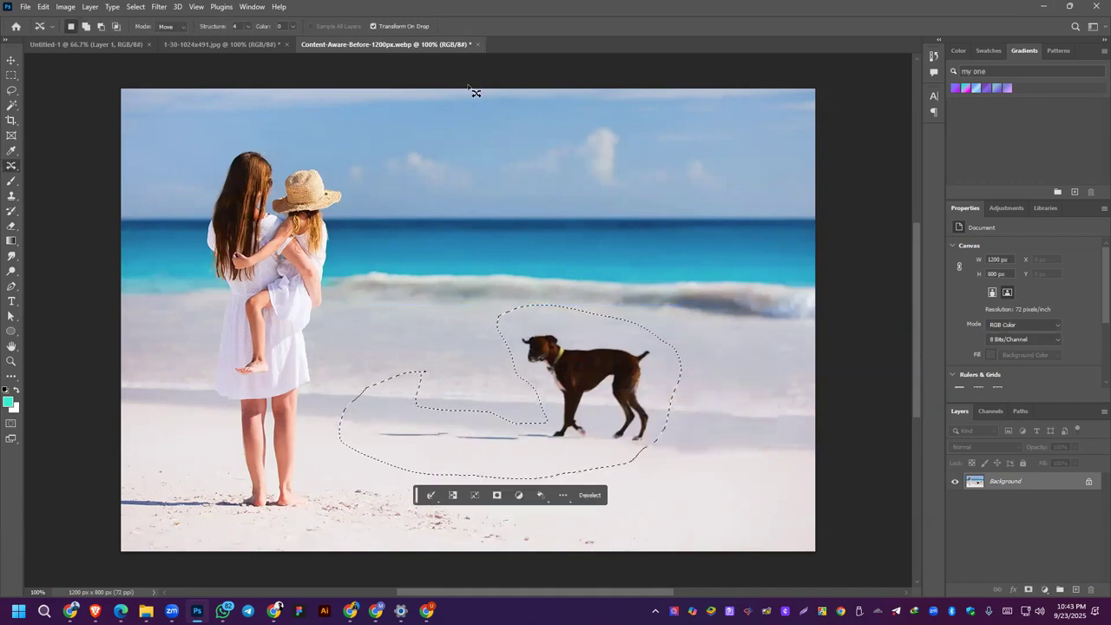
{"action": "key", "text": "ctrl+d"}
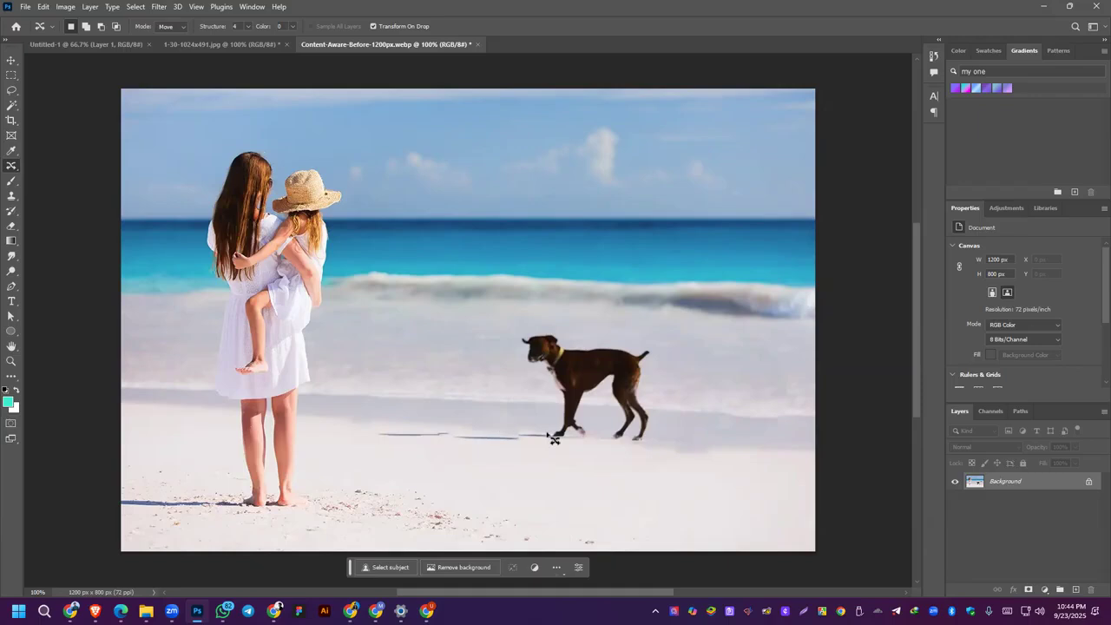
Step: Try to erase the broken pieces of the dog's shadow with the Spot Healing Brush
{"action": "left_click", "coordinate": [8, 165]}
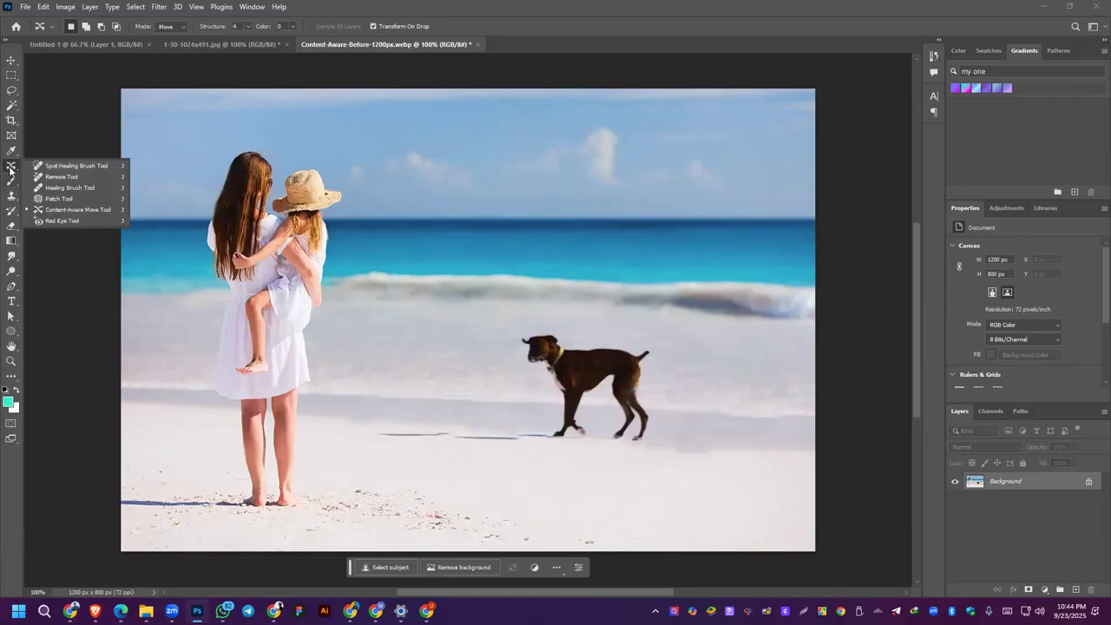
{"action": "left_click", "coordinate": [74, 165]}
{"action": "left_click_drag", "start_coordinate": [372, 414], "coordinate": [394, 431]}
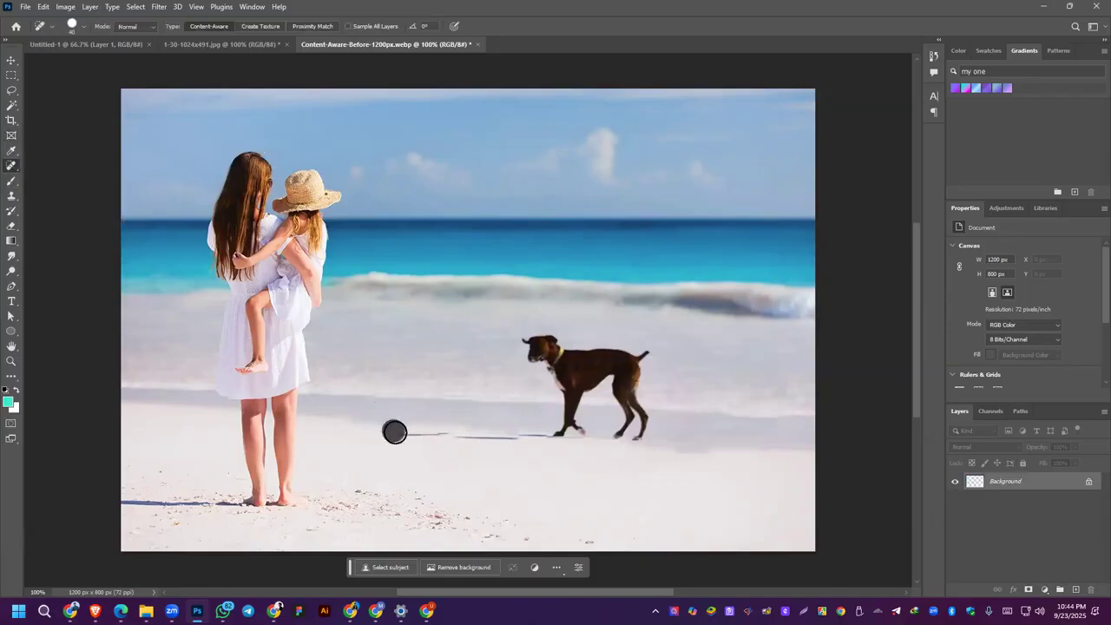
{"action": "left_click", "coordinate": [415, 434]}
{"action": "left_click", "coordinate": [434, 433]}
{"action": "left_click", "coordinate": [443, 434]}
{"action": "left_click", "coordinate": [454, 436]}
{"action": "left_click_drag", "start_coordinate": [481, 438], "coordinate": [533, 431]}
{"action": "left_click", "coordinate": [539, 438]}
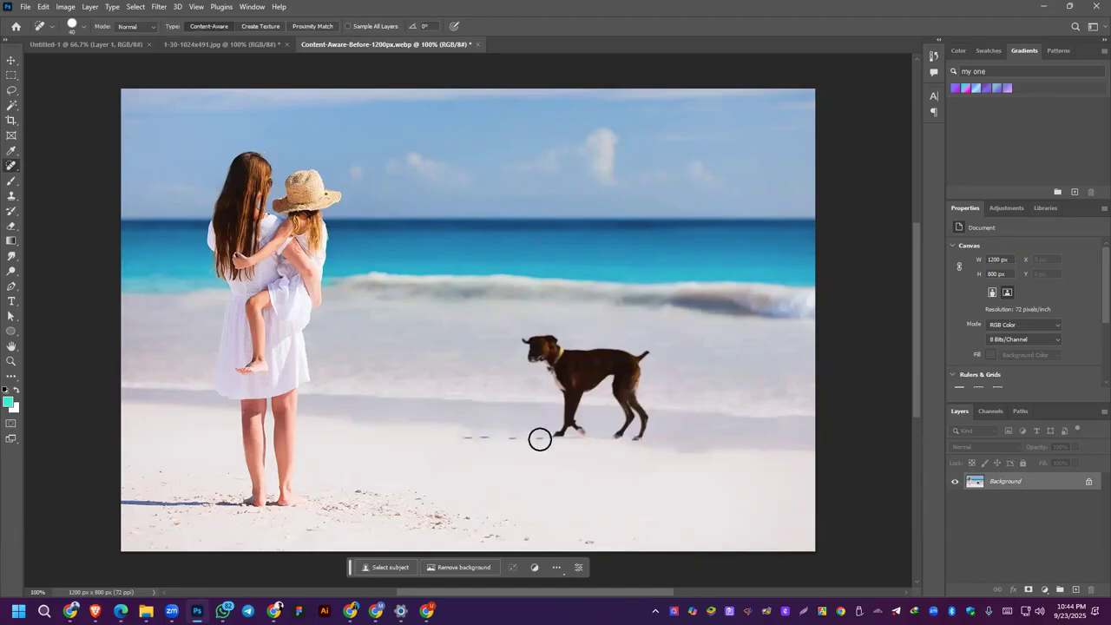
{"action": "left_click_drag", "start_coordinate": [498, 438], "coordinate": [471, 437]}
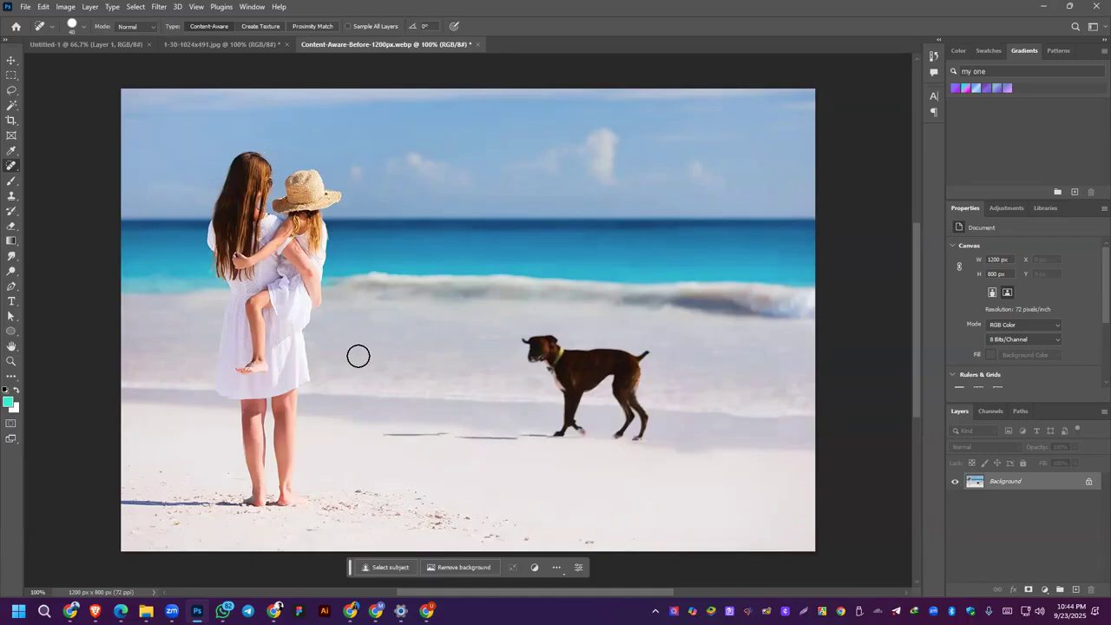
Step: Bridge the gaps in the dog's broken shadow with the Healing Brush, using the existing shadow line as the source
{"action": "right_click", "coordinate": [12, 167]}
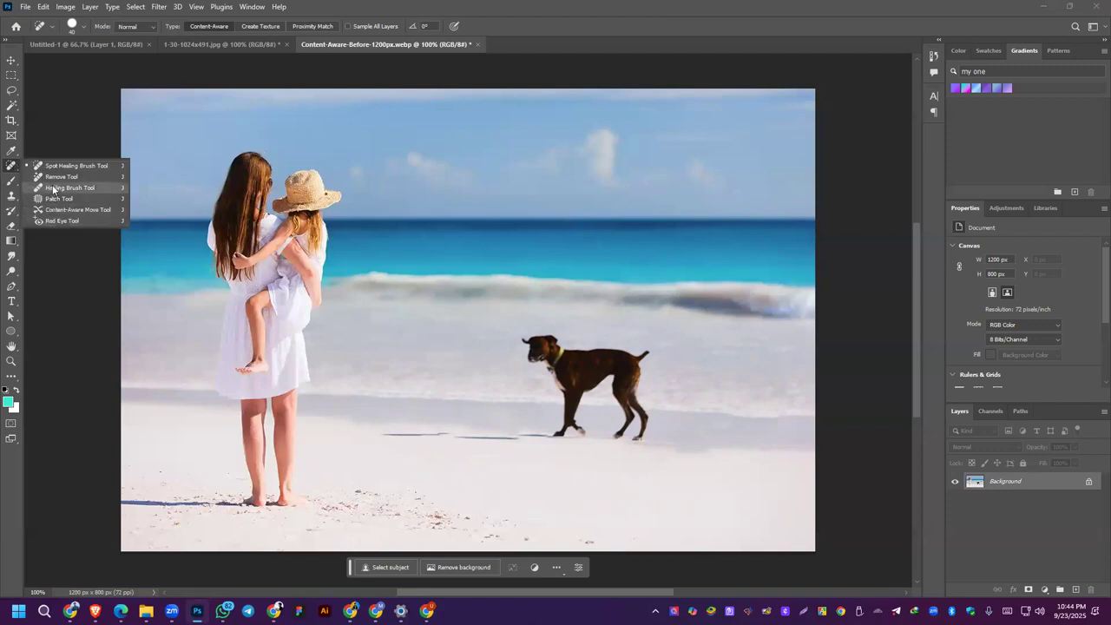
{"action": "scroll", "coordinate": [521, 438], "scroll_direction": "up", "scroll_amount": 5}
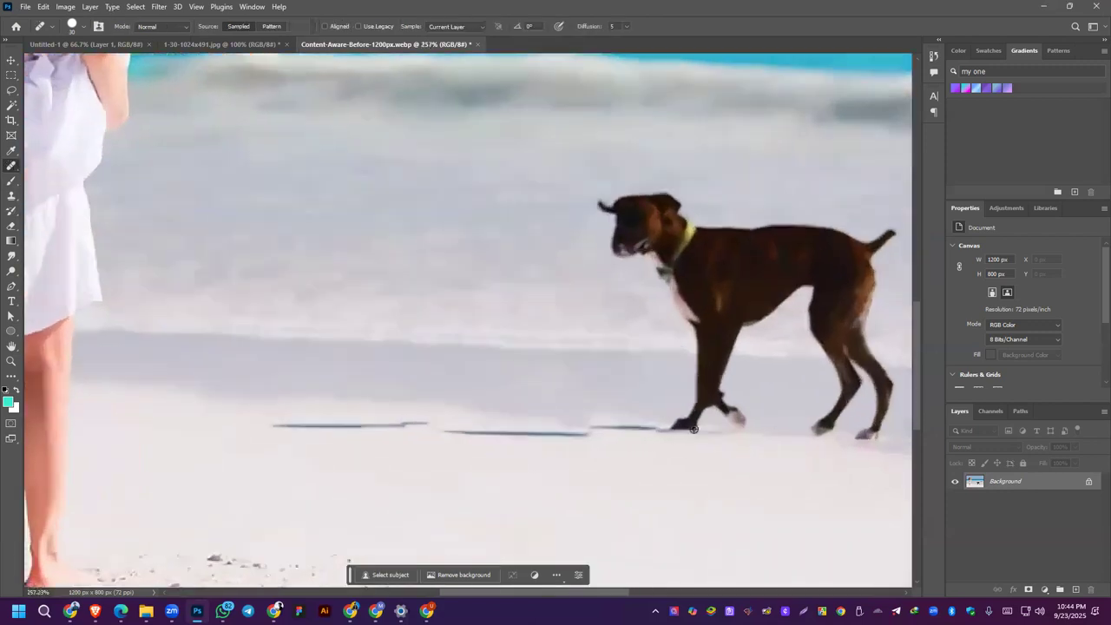
{"action": "left_click", "coordinate": [651, 428], "text": "alt"}
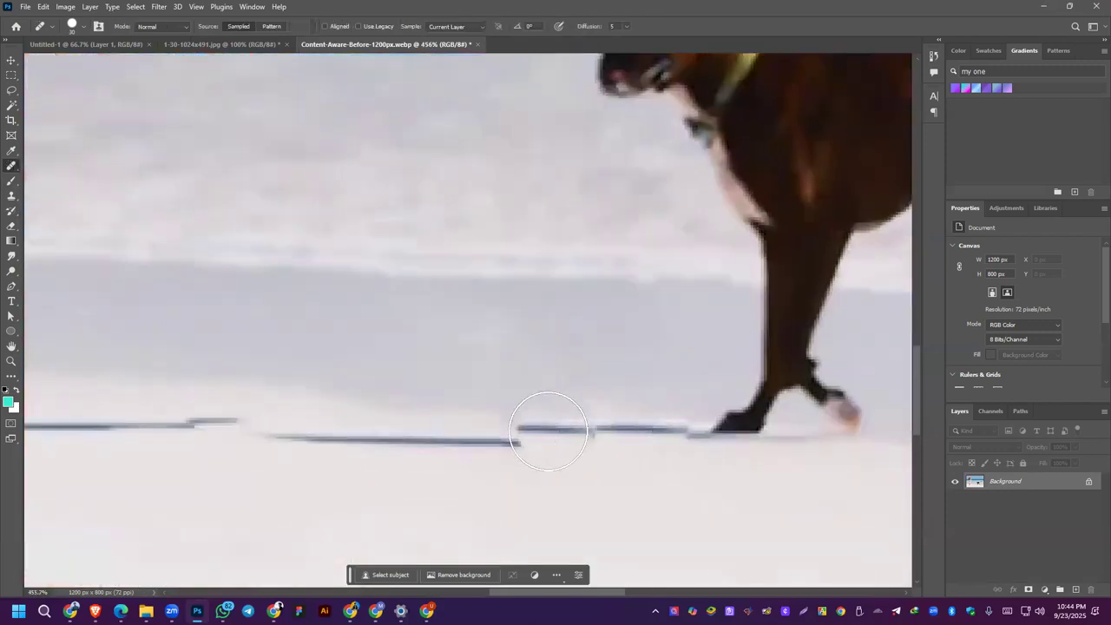
{"action": "left_click", "coordinate": [532, 427]}
{"action": "left_click_drag", "start_coordinate": [465, 430], "coordinate": [236, 425]}
{"action": "scroll", "coordinate": [503, 404], "scroll_direction": "down", "scroll_amount": 4}
{"action": "scroll", "coordinate": [502, 404], "scroll_direction": "down", "scroll_amount": 1}
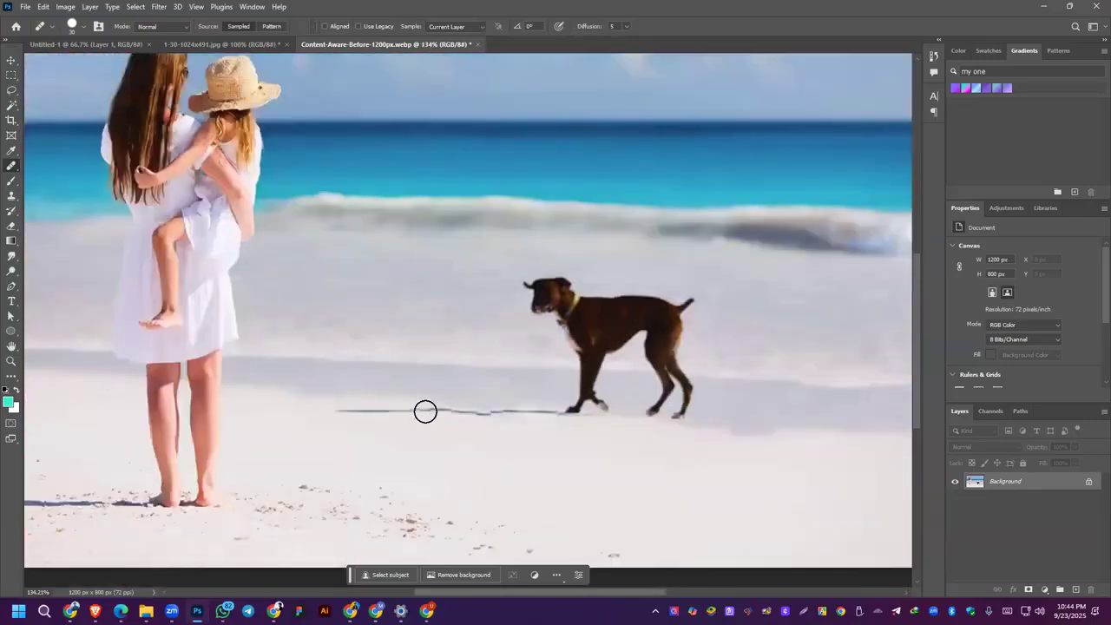
Step: Smooth the uneven middle section of the dog's shadow line with the Healing Brush
{"action": "left_click_drag", "start_coordinate": [496, 412], "coordinate": [434, 410]}
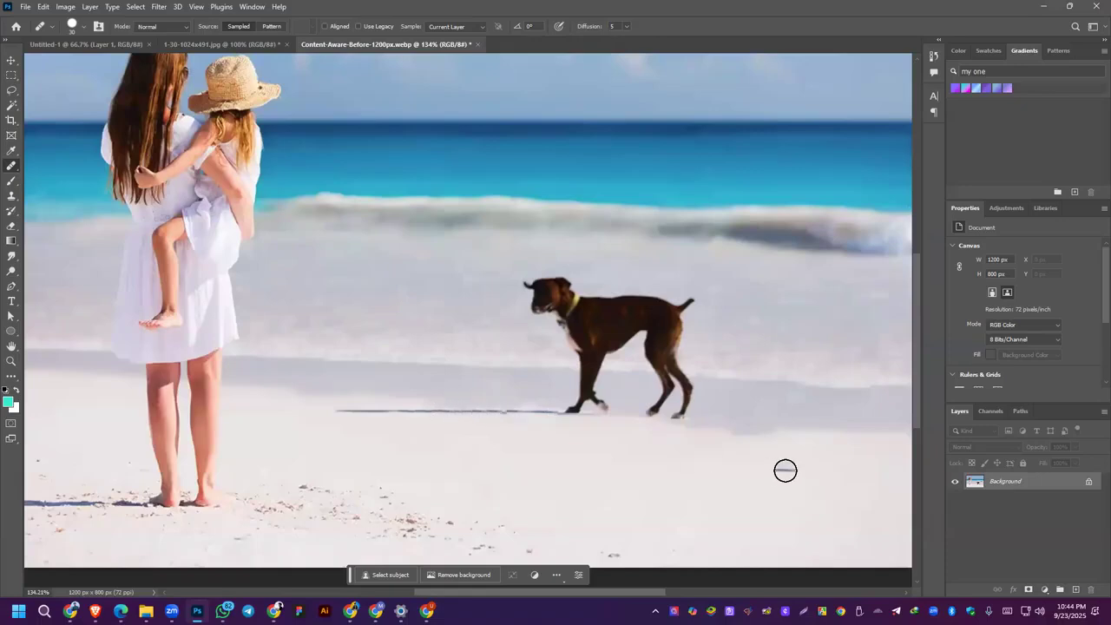
{"action": "scroll", "coordinate": [392, 414], "scroll_direction": "down", "scroll_amount": 2}
{"action": "scroll", "coordinate": [440, 441], "scroll_direction": "down", "scroll_amount": 2}
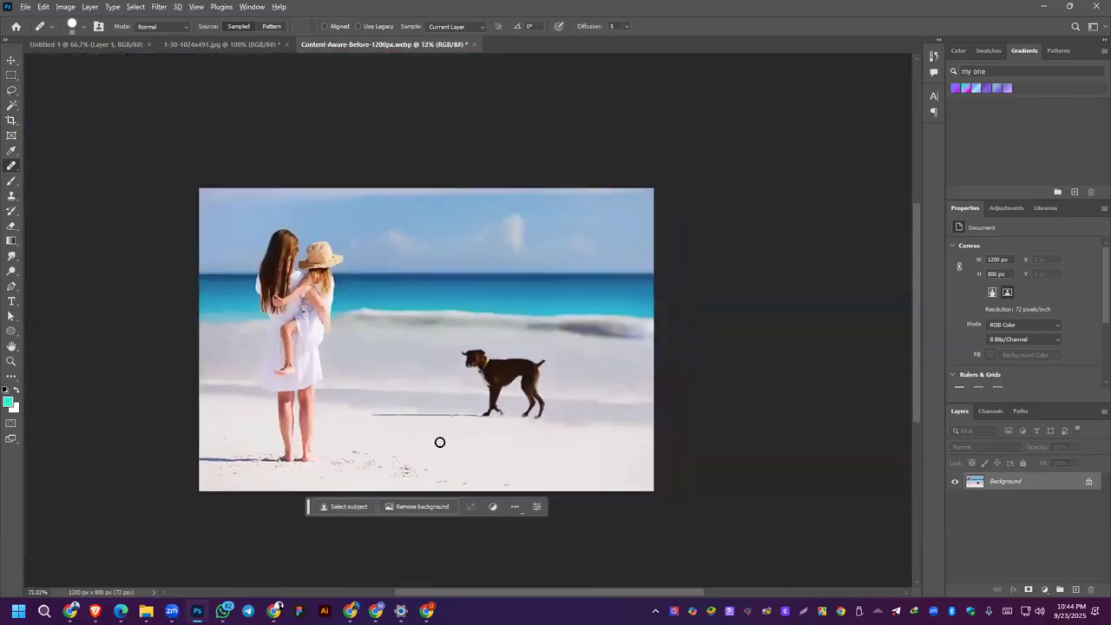
{"action": "scroll", "coordinate": [417, 419], "scroll_direction": "up", "scroll_amount": 3}
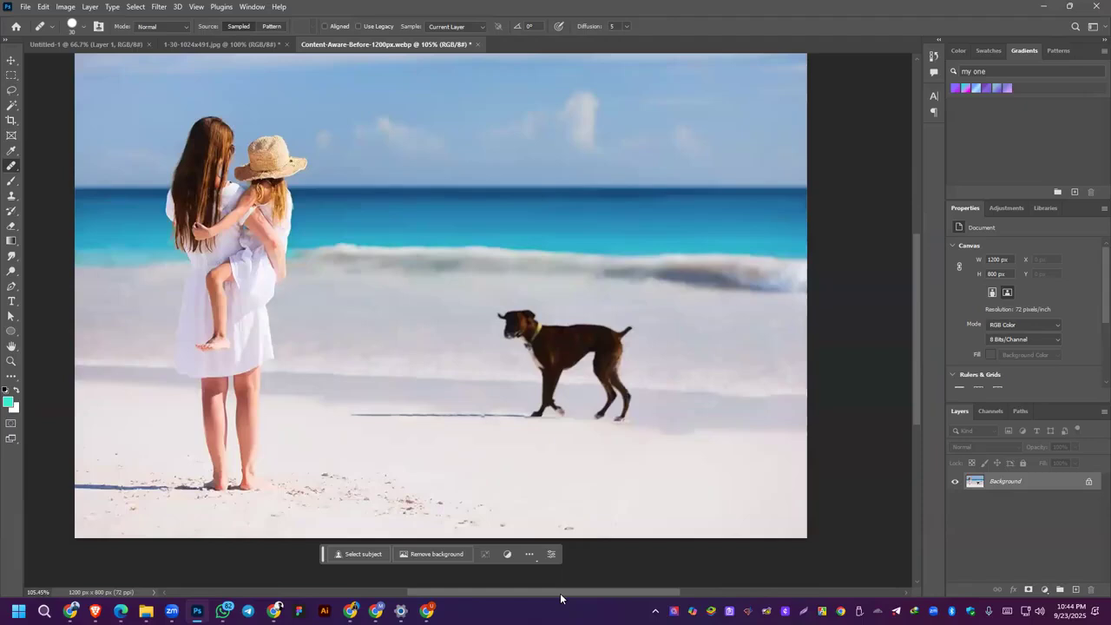
Step: Unlock the Background layer and duplicate it
{"action": "left_click", "coordinate": [137, 220]}
{"action": "key", "text": "alt+Tab"}
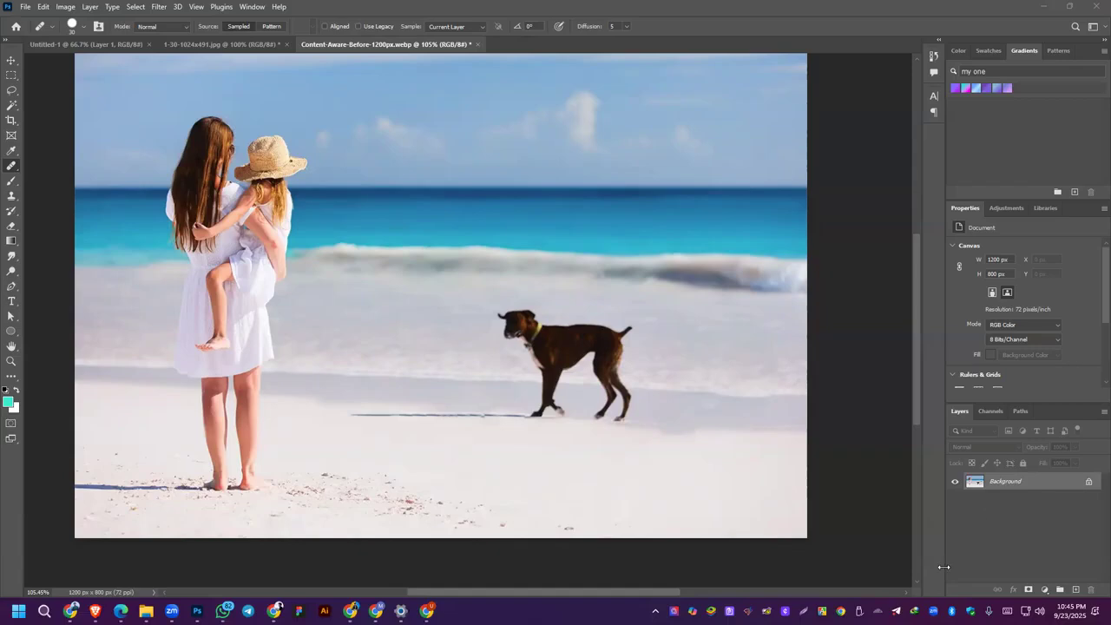
{"action": "left_click", "coordinate": [1089, 483]}
{"action": "left_click_drag", "start_coordinate": [1083, 515], "coordinate": [1076, 595]}
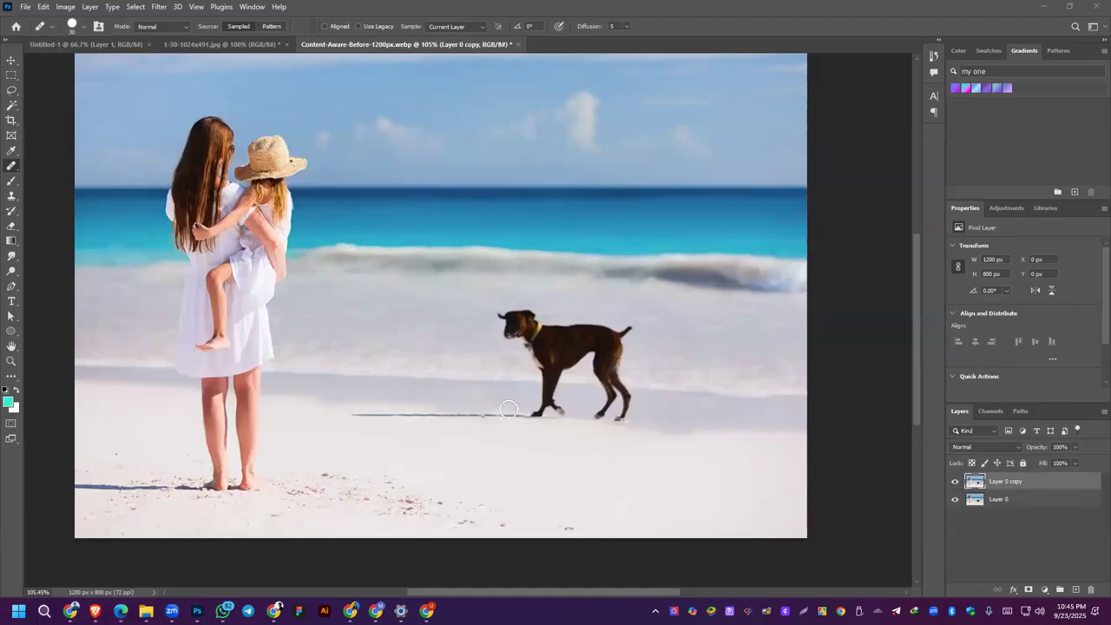
Step: Repair the remaining irregular spots in the dog's shadow near its front paw on the duplicated layer with the Healing Brush
{"action": "scroll", "coordinate": [506, 420], "scroll_direction": "up", "scroll_amount": 5}
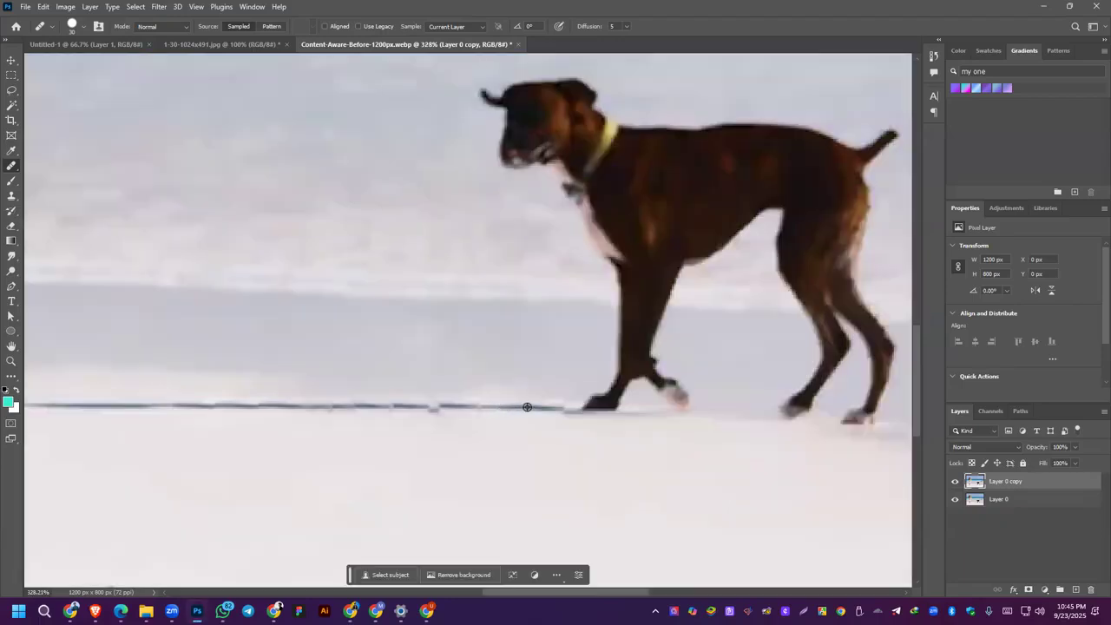
{"action": "left_click", "coordinate": [527, 407], "text": "alt"}
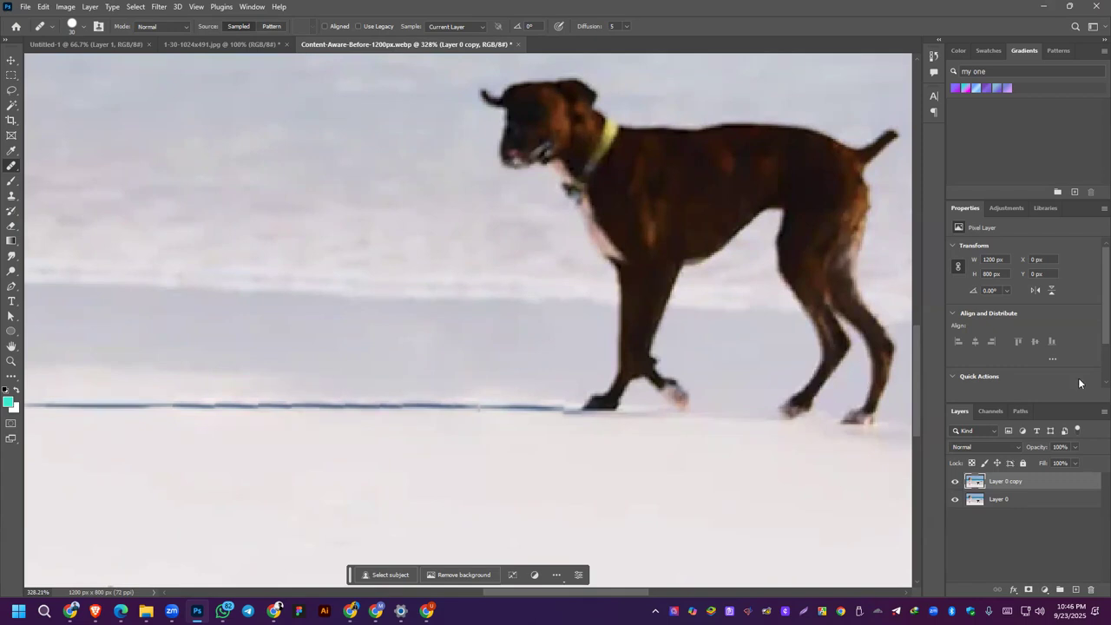
{"action": "right_click", "coordinate": [11, 167]}
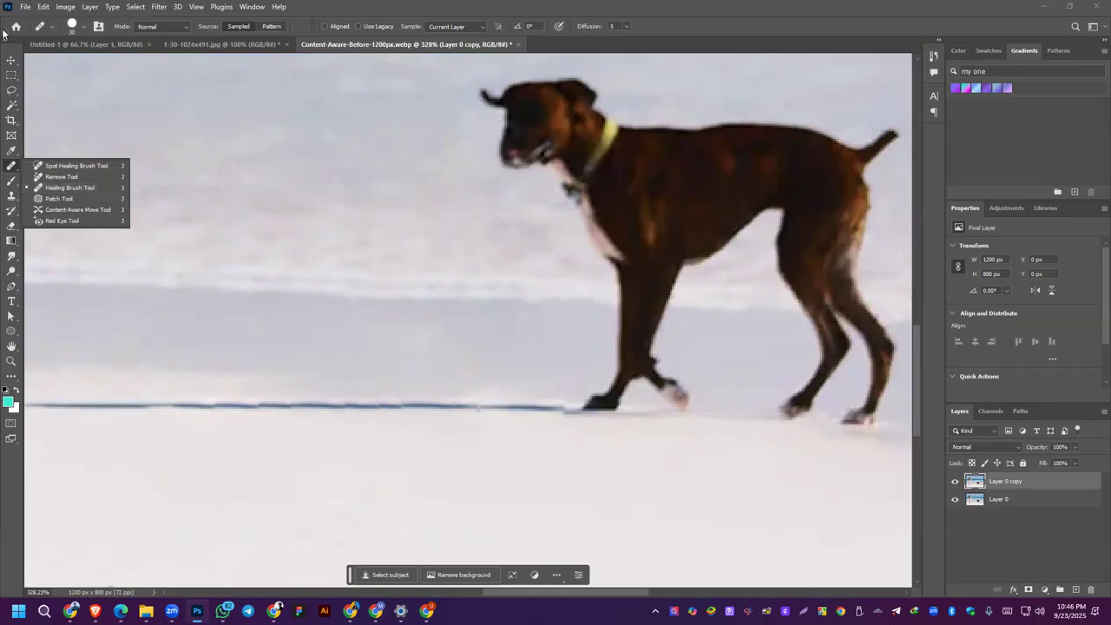
{"action": "left_click", "coordinate": [11, 60]}
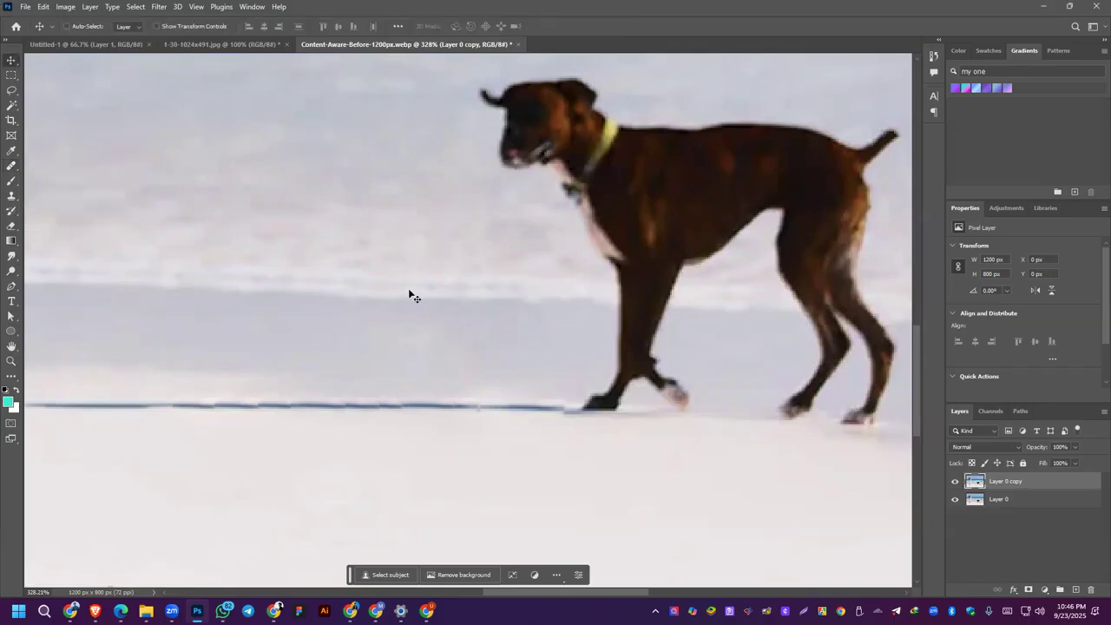
{"action": "scroll", "coordinate": [425, 242], "scroll_direction": "down", "scroll_amount": 5}
{"action": "scroll", "coordinate": [425, 243], "scroll_direction": "down", "scroll_amount": 3}
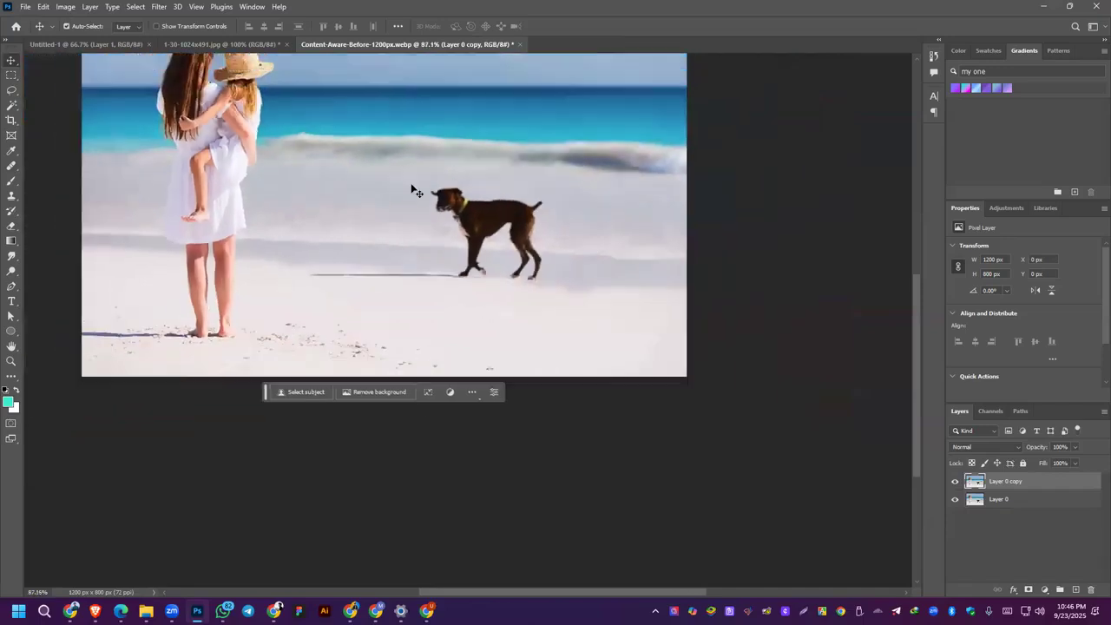
Step: Draw a loose freehand Lasso selection around the dog and its shadow
{"action": "left_click", "coordinate": [12, 89]}
{"action": "left_click", "coordinate": [52, 91]}
{"action": "mouse_move", "coordinate": [326, 356]}
{"action": "left_mouse_down"}
{"action": "mouse_move", "coordinate": [293, 378]}
{"action": "mouse_move", "coordinate": [387, 408]}
{"action": "mouse_move", "coordinate": [523, 414]}
{"action": "mouse_move", "coordinate": [577, 377]}
{"action": "mouse_move", "coordinate": [563, 286]}
{"action": "mouse_move", "coordinate": [487, 271]}
{"action": "mouse_move", "coordinate": [449, 268]}
{"action": "mouse_move", "coordinate": [419, 289]}
{"action": "mouse_move", "coordinate": [456, 339]}
{"action": "mouse_move", "coordinate": [441, 356]}
{"action": "mouse_move", "coordinate": [323, 363]}
{"action": "left_mouse_up"}
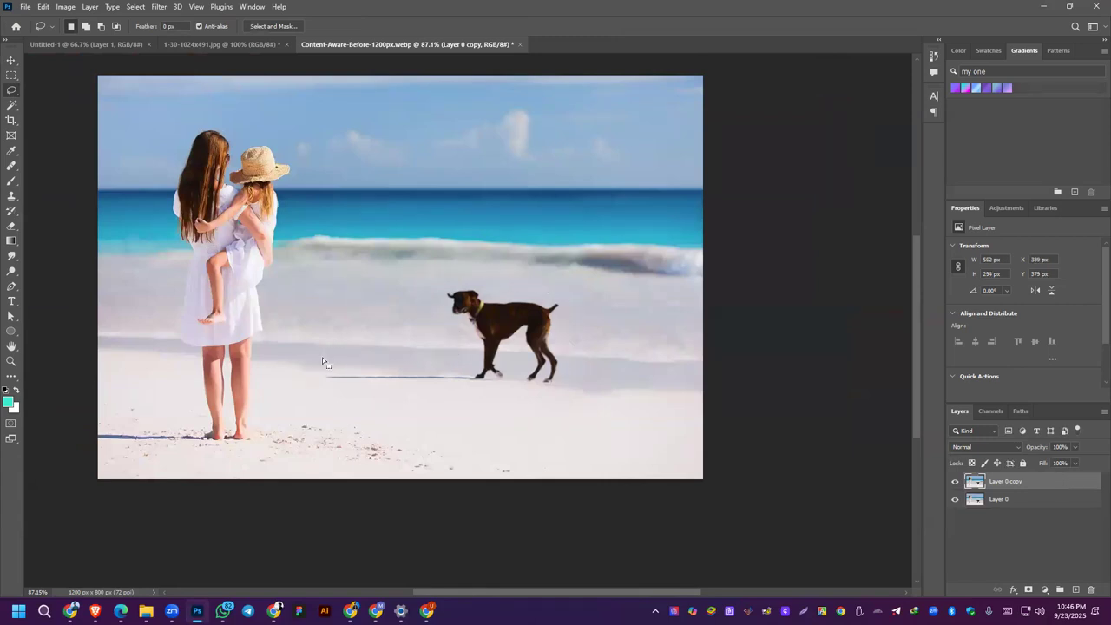
Step: Remove the selected dog and shadow using Content-Aware Fill with automatic sampling, output to a new layer, and deselect
{"action": "left_click", "coordinate": [41, 7]}
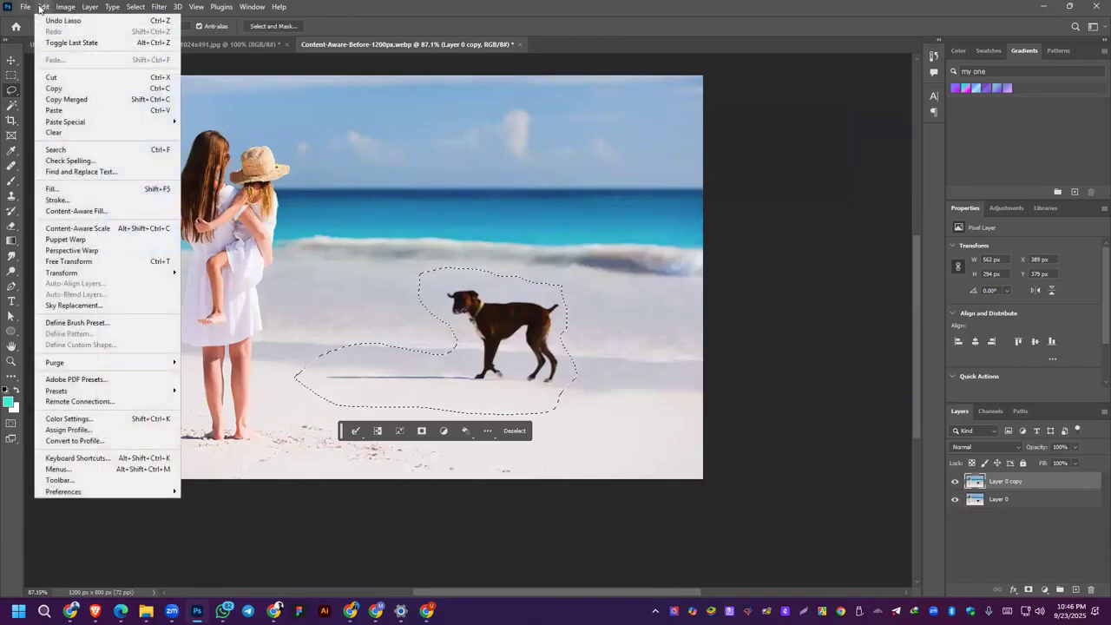
{"action": "left_click", "coordinate": [87, 211]}
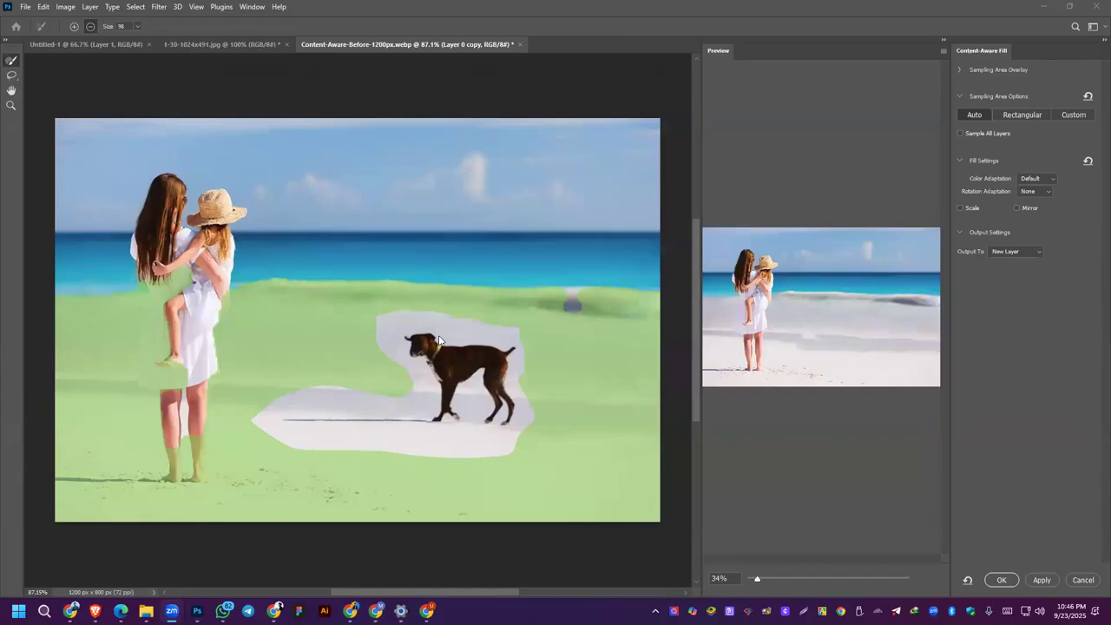
{"action": "left_click", "coordinate": [1044, 581]}
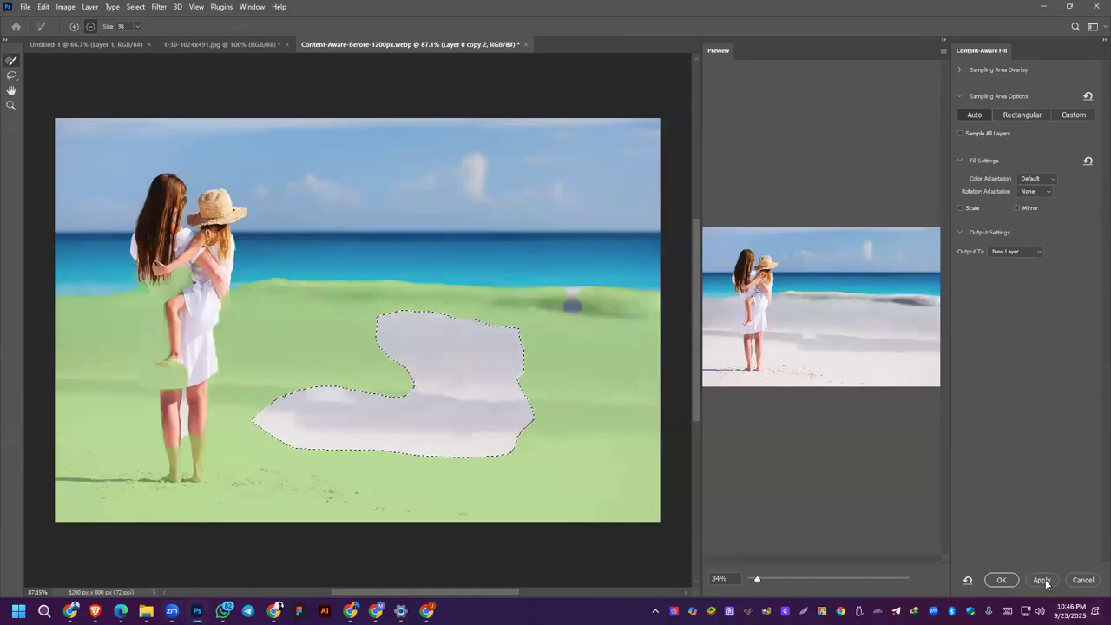
{"action": "left_click", "coordinate": [1002, 580]}
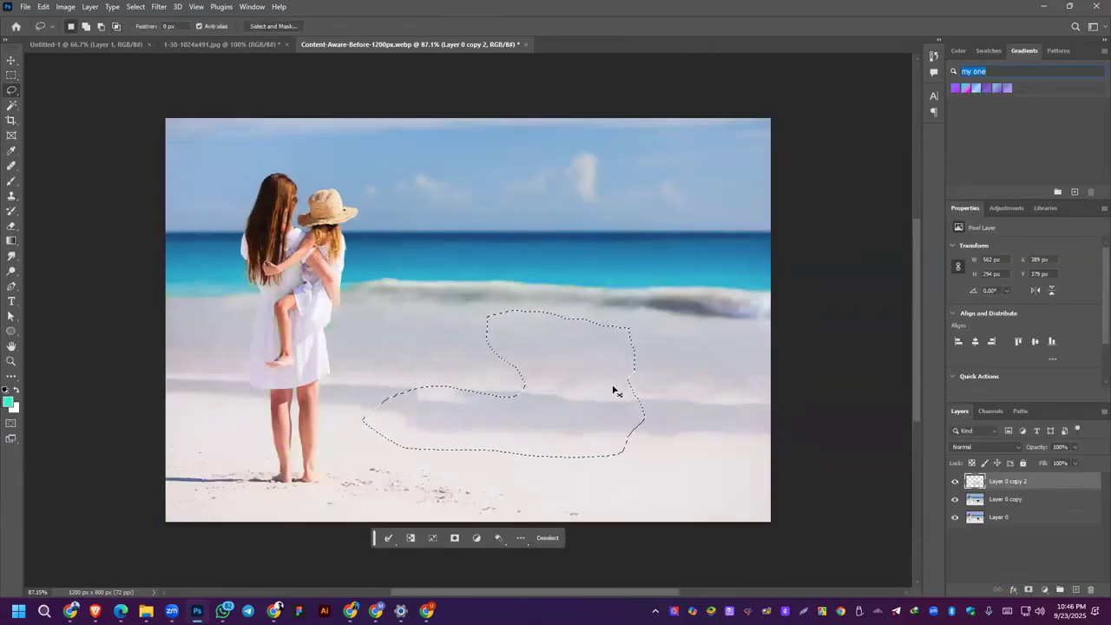
{"action": "key", "text": "ctrl+d"}
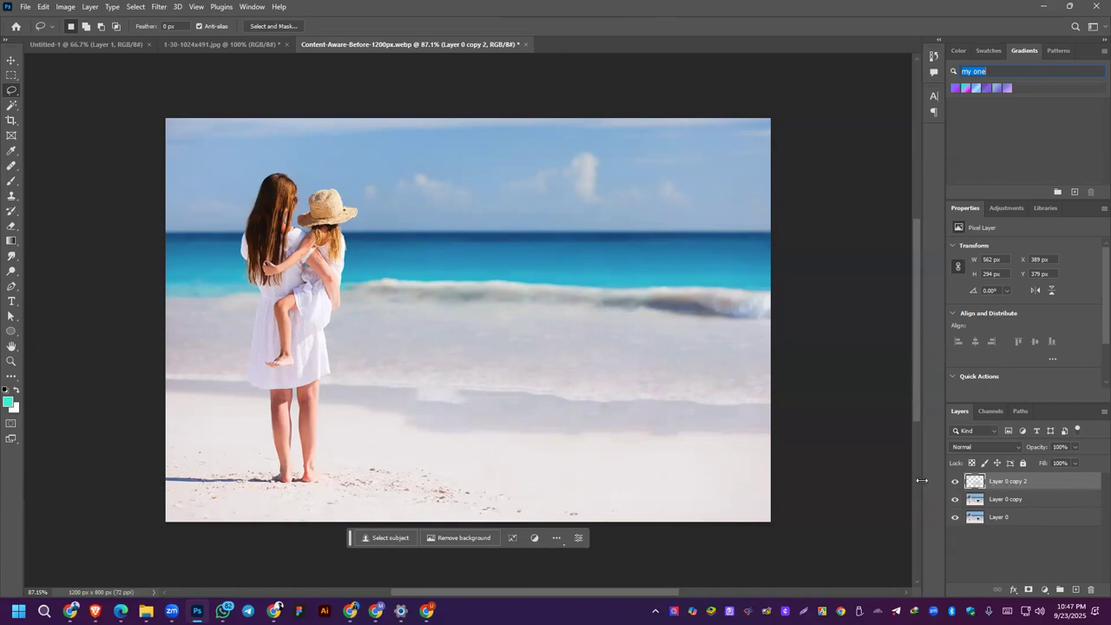
Step: Toggle the visibility of the content-aware fill layer to compare the beach with and without the dog
{"action": "left_click", "coordinate": [955, 483]}
{"action": "left_click", "coordinate": [955, 484]}
{"action": "left_click", "coordinate": [955, 483]}
{"action": "left_click", "coordinate": [955, 484]}
{"action": "left_click", "coordinate": [955, 483]}
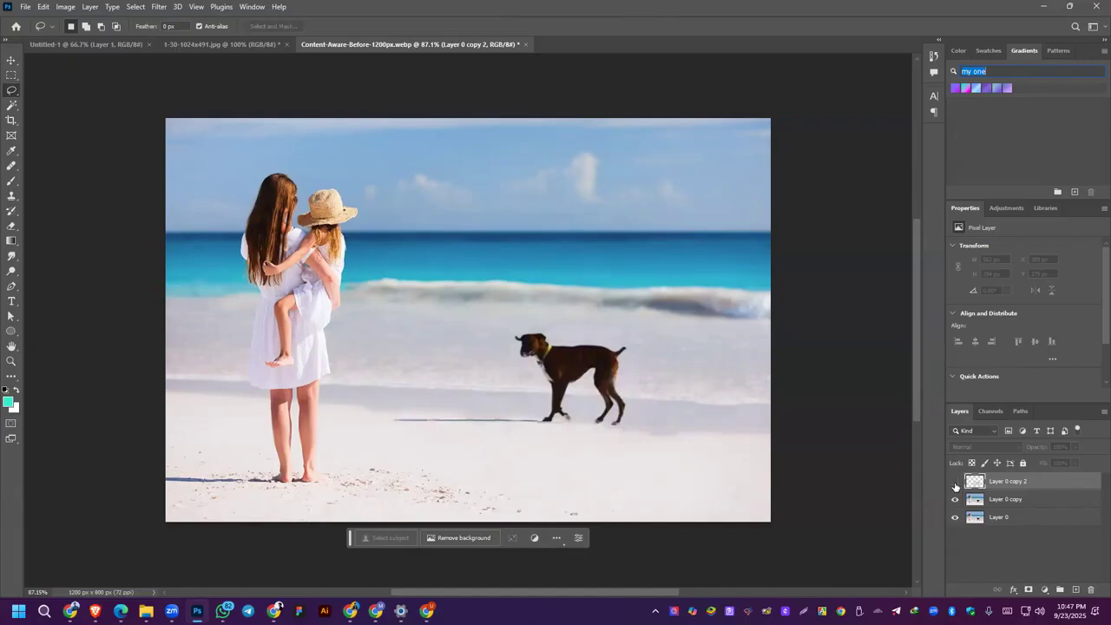
{"action": "left_click", "coordinate": [955, 483]}
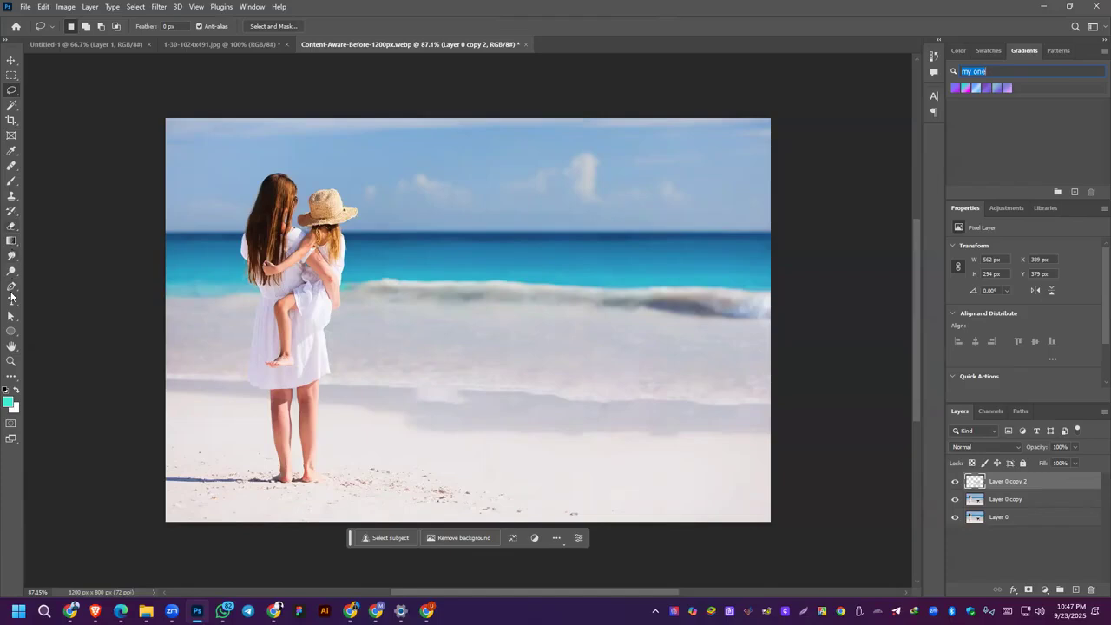
Step: Blend the mismatched patches along the wet sand edge on the fill layer with the History Brush, undoing and repainting one stroke
{"action": "left_click", "coordinate": [12, 210]}
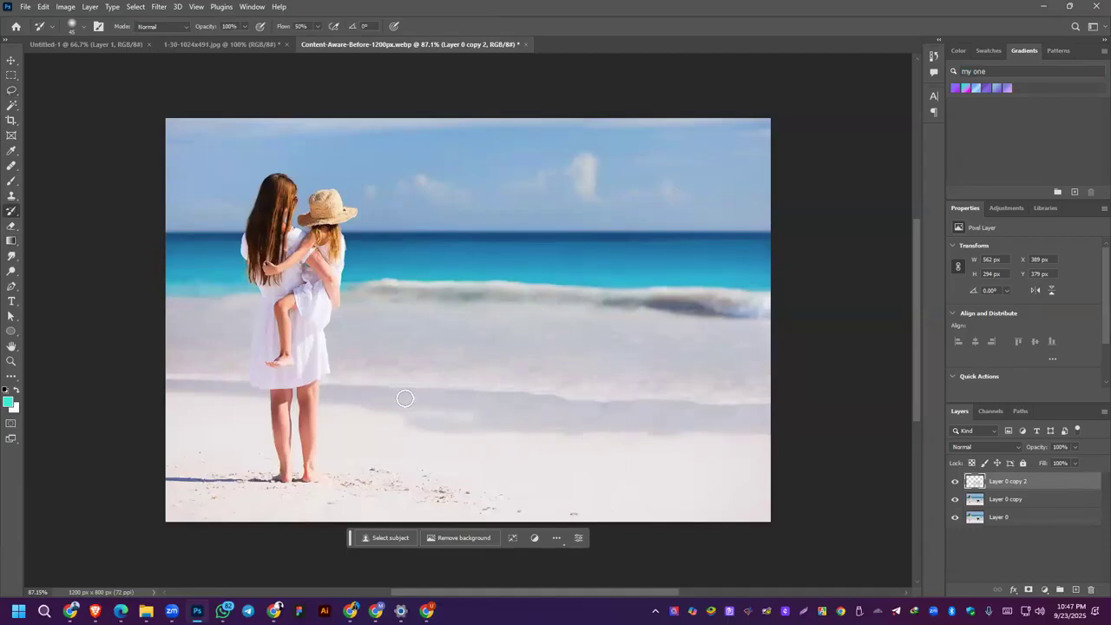
{"action": "mouse_move", "coordinate": [489, 425]}
{"action": "left_mouse_down"}
{"action": "mouse_move", "coordinate": [419, 422]}
{"action": "mouse_move", "coordinate": [522, 434]}
{"action": "mouse_move", "coordinate": [512, 441]}
{"action": "mouse_move", "coordinate": [527, 453]}
{"action": "mouse_move", "coordinate": [526, 438]}
{"action": "left_mouse_up"}
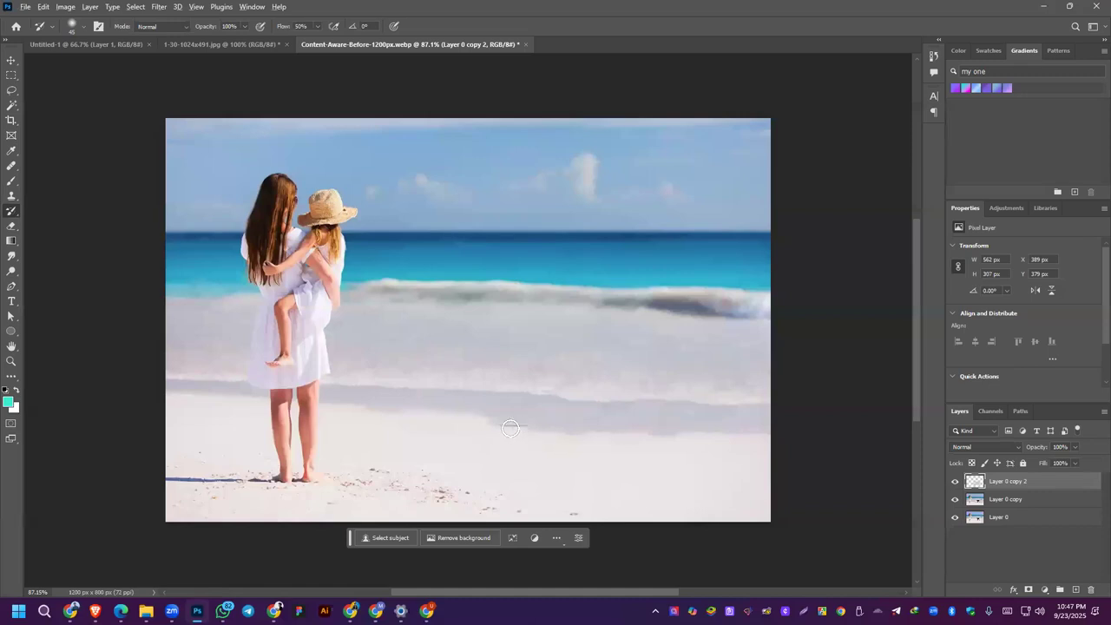
{"action": "key", "text": "ctrl+z"}
{"action": "mouse_move", "coordinate": [471, 425]}
{"action": "left_mouse_down"}
{"action": "mouse_move", "coordinate": [388, 418]}
{"action": "mouse_move", "coordinate": [420, 432]}
{"action": "mouse_move", "coordinate": [462, 430]}
{"action": "mouse_move", "coordinate": [416, 412]}
{"action": "mouse_move", "coordinate": [449, 432]}
{"action": "mouse_move", "coordinate": [518, 444]}
{"action": "mouse_move", "coordinate": [604, 468]}
{"action": "left_mouse_up"}
{"action": "scroll", "coordinate": [604, 469], "scroll_direction": "down", "scroll_amount": 2}
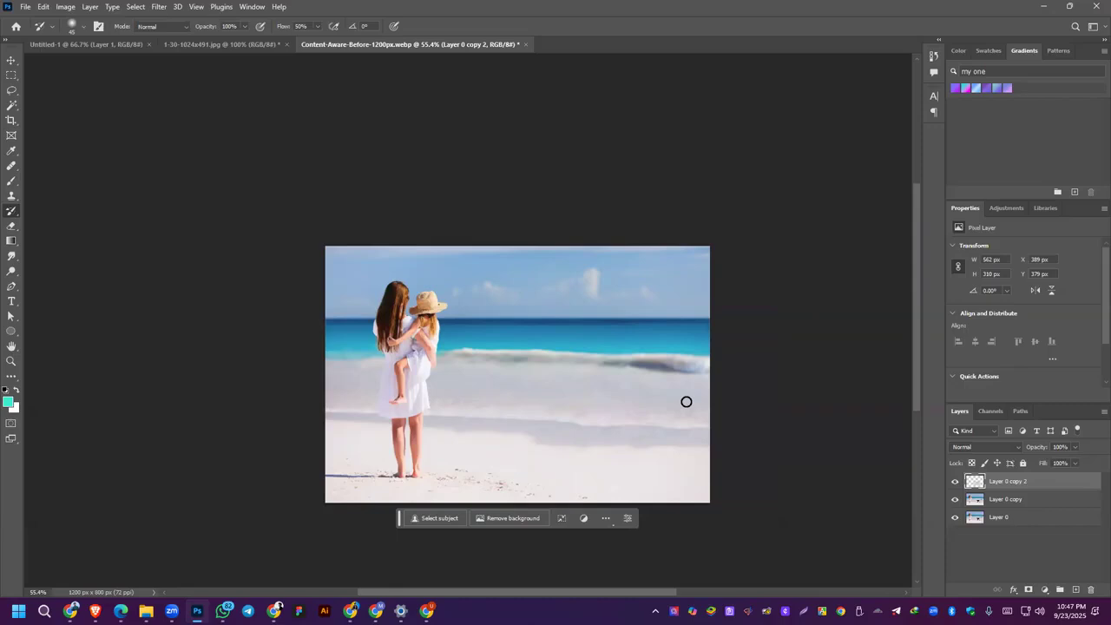
{"action": "key", "text": "alt+Tab"}
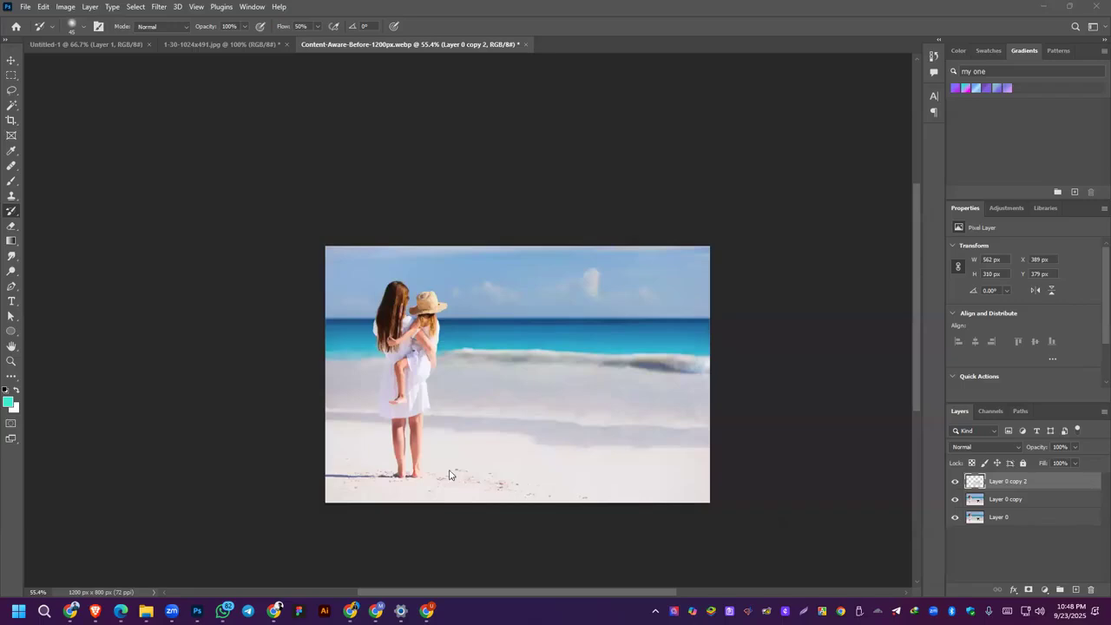
{"action": "left_click", "coordinate": [349, 321]}
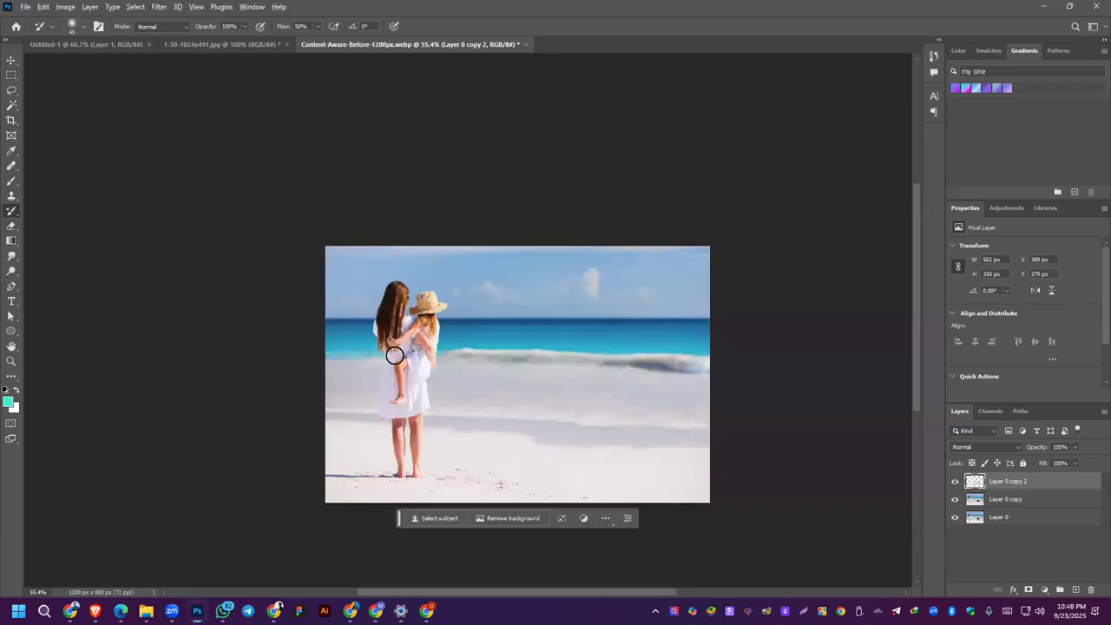
{"action": "scroll", "coordinate": [396, 356], "scroll_direction": "up", "scroll_amount": 5}
{"action": "left_click", "coordinate": [479, 258]}
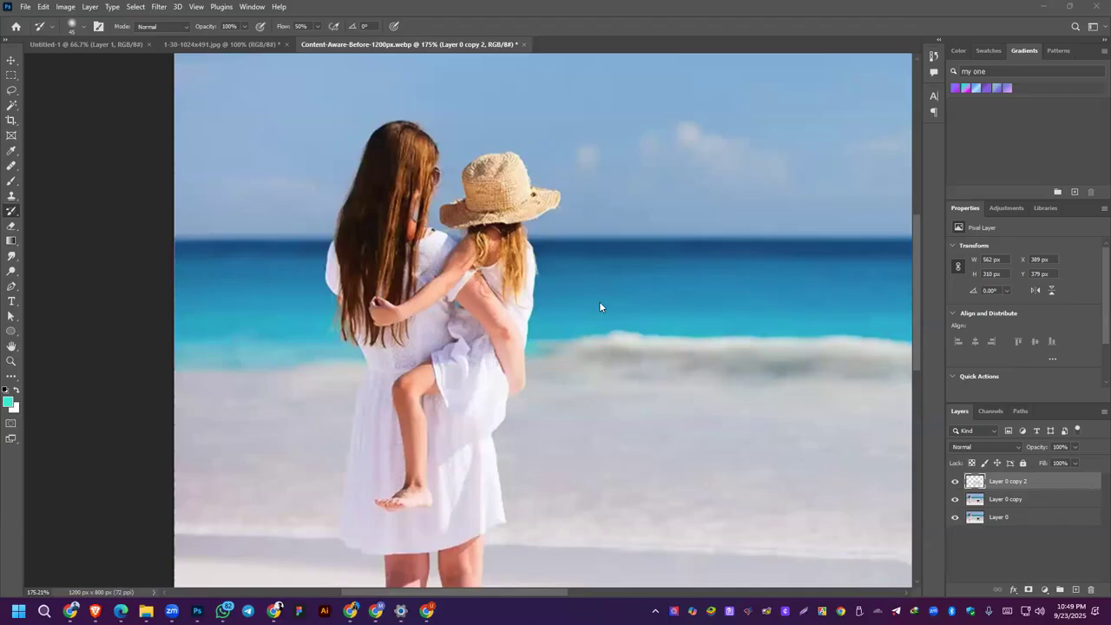
Step: Delete the content-aware fill layer that hides the dog from the beach photo
{"action": "scroll", "coordinate": [599, 307], "scroll_direction": "down", "scroll_amount": 3}
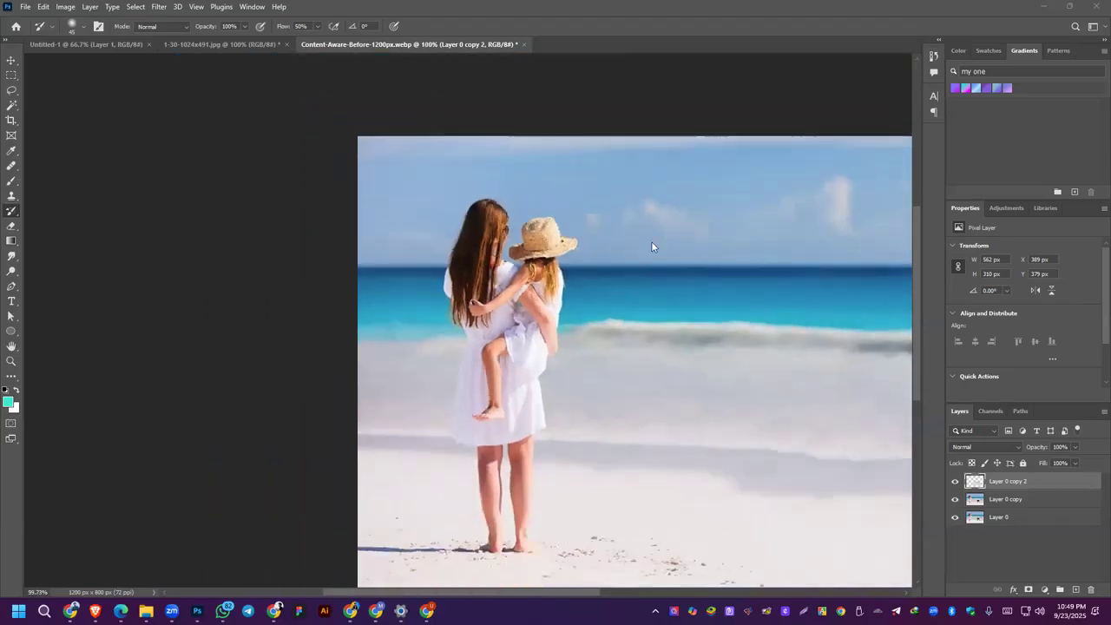
{"action": "left_click_drag", "start_coordinate": [650, 300], "coordinate": [431, 255]}
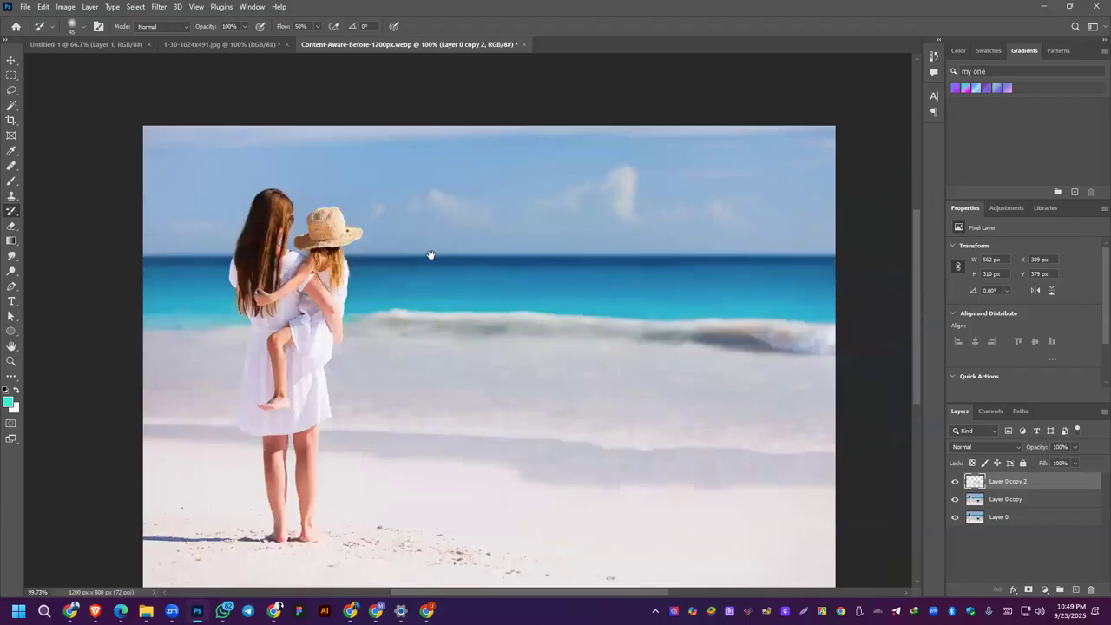
{"action": "scroll", "coordinate": [502, 385], "scroll_direction": "down", "scroll_amount": 1}
{"action": "key", "text": "ctrl+z"}
{"action": "left_click_drag", "start_coordinate": [979, 484], "coordinate": [1091, 590]}
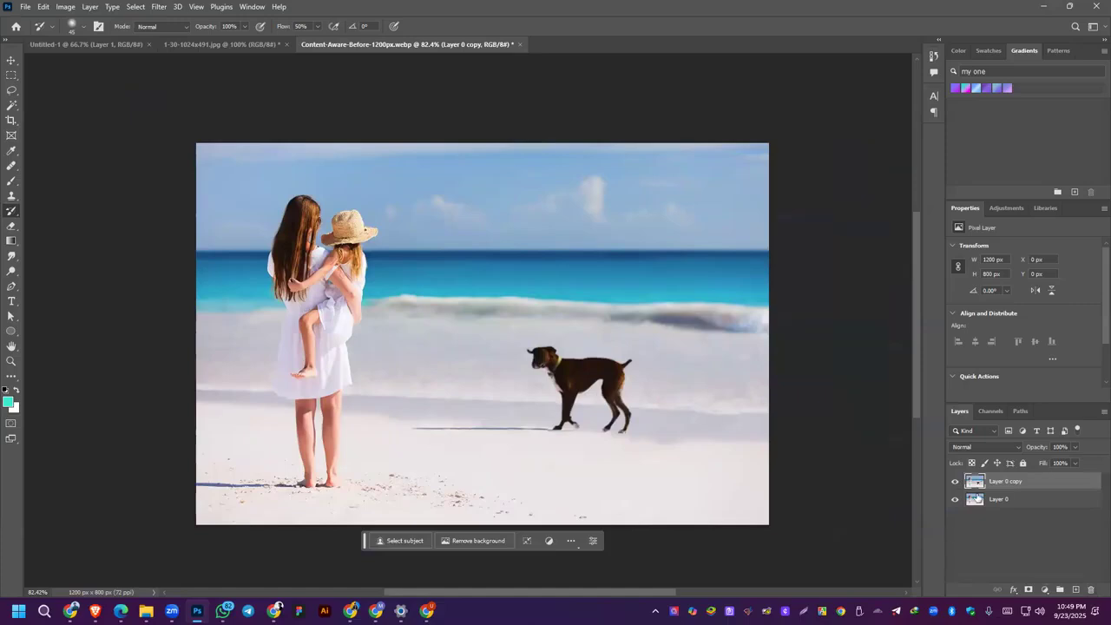
Step: Lasso the woman and child with their shadow, remove them with Content-Aware Fill using automatic sampling to a new layer, and deselect
{"action": "left_click", "coordinate": [12, 90]}
{"action": "mouse_move", "coordinate": [264, 201]}
{"action": "left_mouse_down"}
{"action": "mouse_move", "coordinate": [369, 214]}
{"action": "mouse_move", "coordinate": [395, 266]}
{"action": "mouse_move", "coordinate": [364, 383]}
{"action": "mouse_move", "coordinate": [369, 440]}
{"action": "mouse_move", "coordinate": [353, 503]}
{"action": "mouse_move", "coordinate": [213, 505]}
{"action": "mouse_move", "coordinate": [188, 480]}
{"action": "mouse_move", "coordinate": [192, 463]}
{"action": "mouse_move", "coordinate": [258, 470]}
{"action": "mouse_move", "coordinate": [276, 430]}
{"action": "mouse_move", "coordinate": [262, 396]}
{"action": "mouse_move", "coordinate": [253, 261]}
{"action": "mouse_move", "coordinate": [267, 193]}
{"action": "left_mouse_up"}
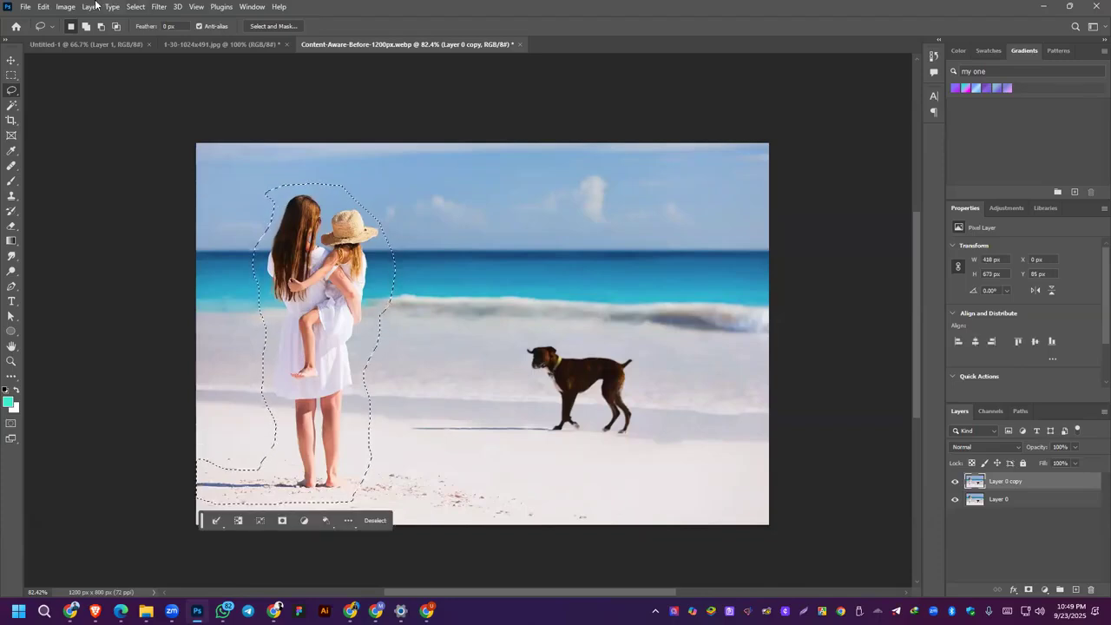
{"action": "left_click", "coordinate": [43, 7]}
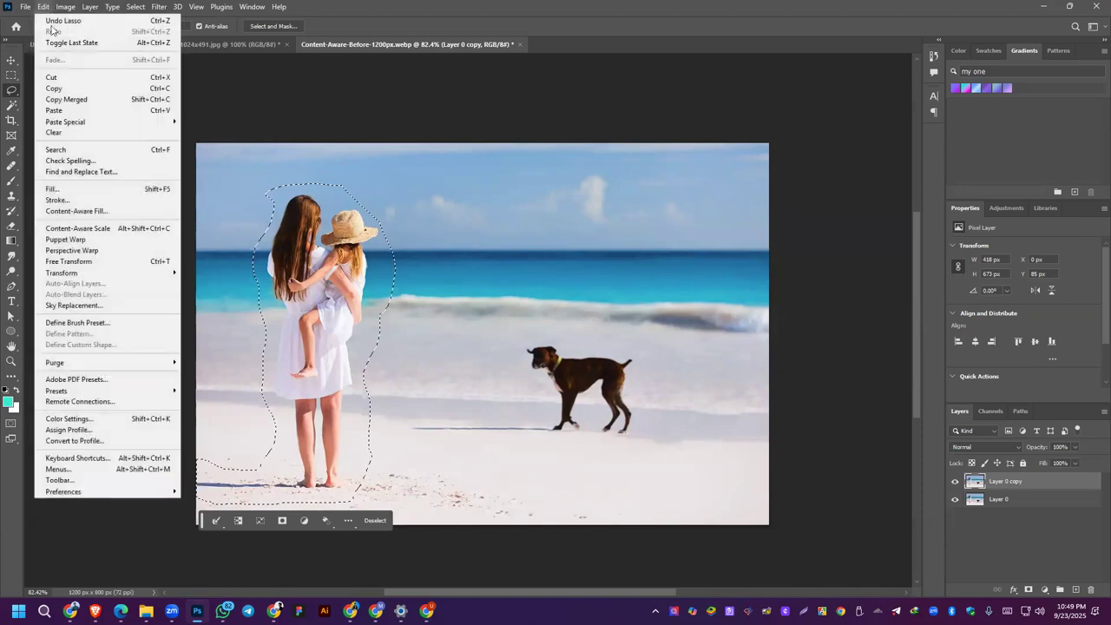
{"action": "left_click", "coordinate": [71, 211]}
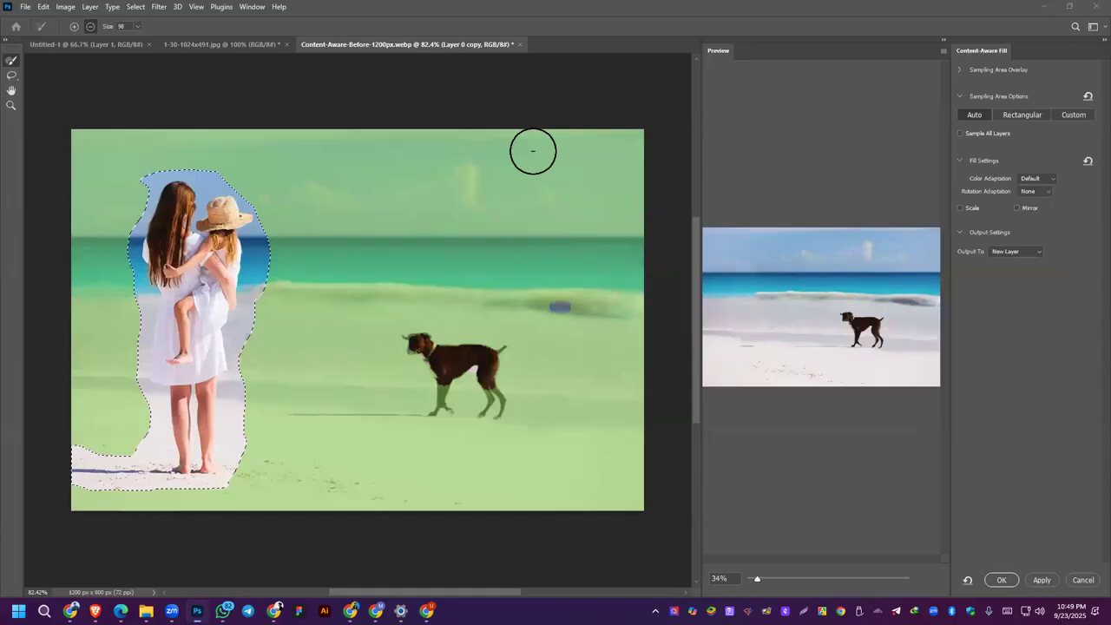
{"action": "left_click", "coordinate": [1042, 579]}
{"action": "left_click", "coordinate": [1001, 580]}
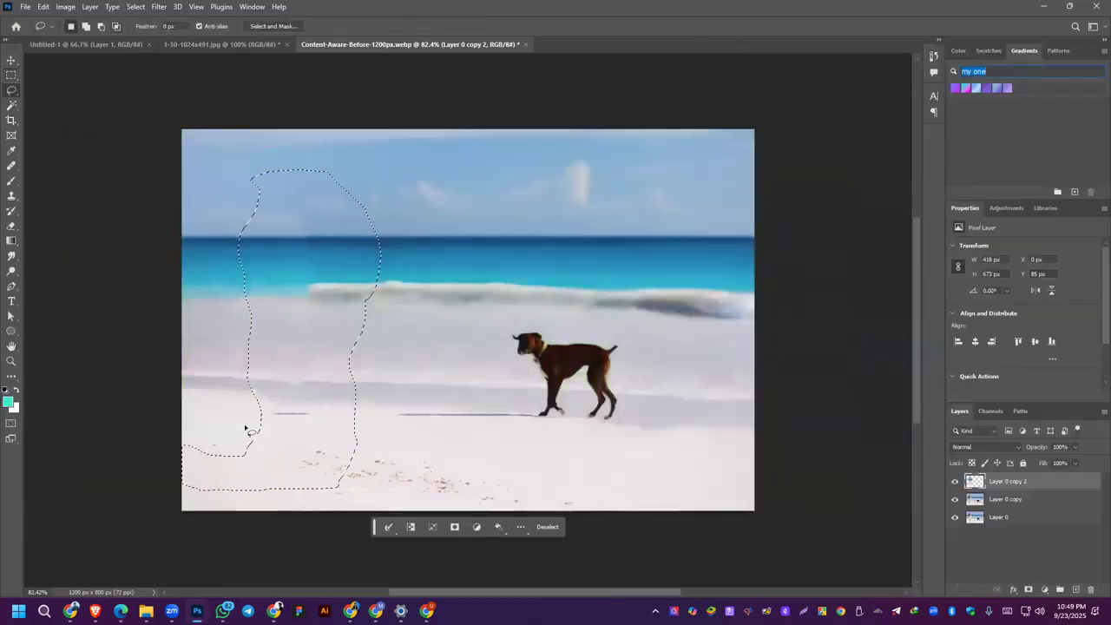
{"action": "left_click", "coordinate": [11, 61]}
{"action": "key", "text": "ctrl+d"}
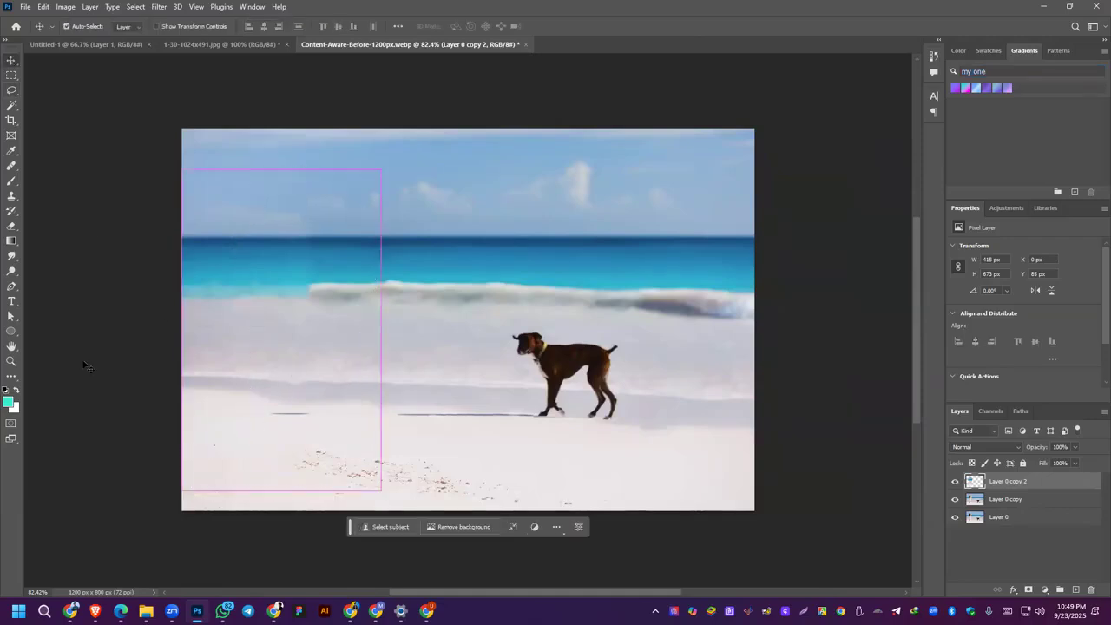
Step: Remove the leftover shadow line on the sand and touch up the end of the wave with the Spot Healing Brush
{"action": "right_click", "coordinate": [11, 165]}
{"action": "left_click", "coordinate": [39, 165]}
{"action": "left_click_drag", "start_coordinate": [273, 413], "coordinate": [305, 414]}
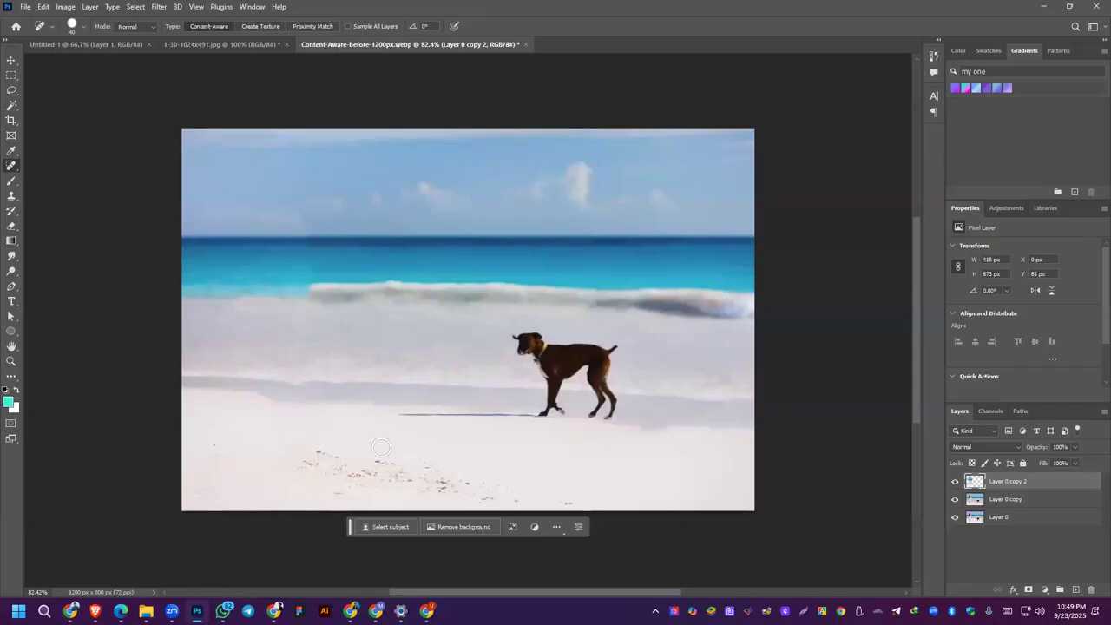
{"action": "scroll", "coordinate": [460, 393], "scroll_direction": "down", "scroll_amount": 3}
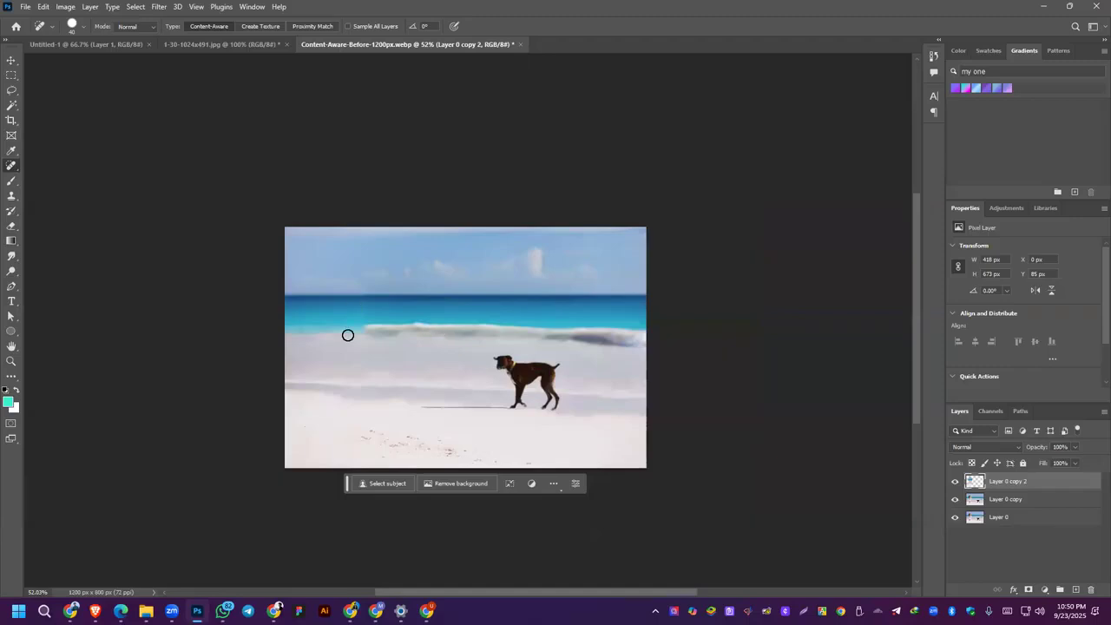
{"action": "mouse_move", "coordinate": [365, 328]}
{"action": "left_mouse_down"}
{"action": "mouse_move", "coordinate": [349, 328]}
{"action": "mouse_move", "coordinate": [375, 327]}
{"action": "mouse_move", "coordinate": [356, 326]}
{"action": "left_mouse_up"}
{"action": "mouse_move", "coordinate": [359, 325]}
{"action": "left_mouse_down"}
{"action": "mouse_move", "coordinate": [342, 327]}
{"action": "mouse_move", "coordinate": [363, 329]}
{"action": "left_mouse_up"}
Step: Extend the white wave crest across the filled water by sampling its foam with the Healing Brush
{"action": "right_click", "coordinate": [7, 166]}
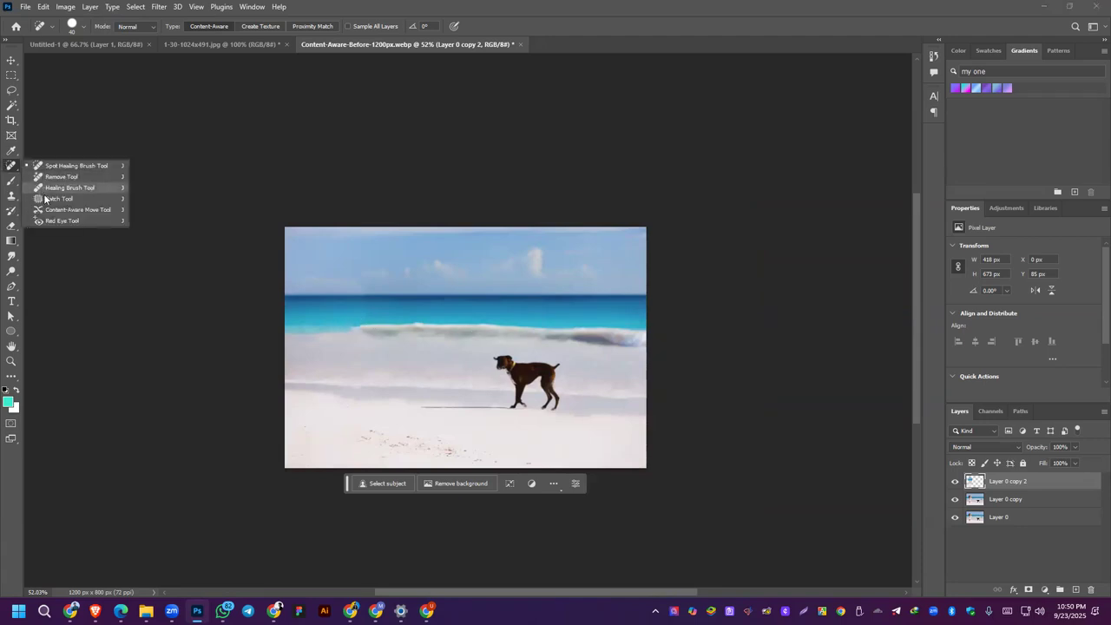
{"action": "left_click", "coordinate": [50, 190]}
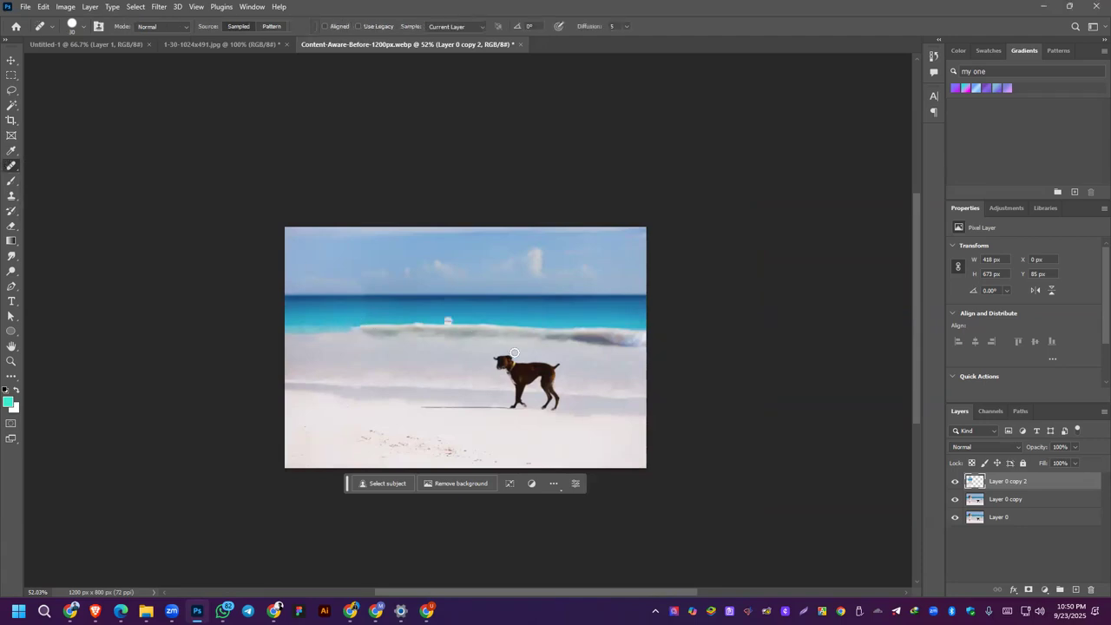
{"action": "left_click", "coordinate": [360, 328], "text": "alt"}
{"action": "mouse_move", "coordinate": [350, 327]}
{"action": "left_mouse_down"}
{"action": "mouse_move", "coordinate": [287, 335]}
{"action": "mouse_move", "coordinate": [305, 329]}
{"action": "left_mouse_up"}
{"action": "scroll", "coordinate": [366, 377], "scroll_direction": "down", "scroll_amount": 2}
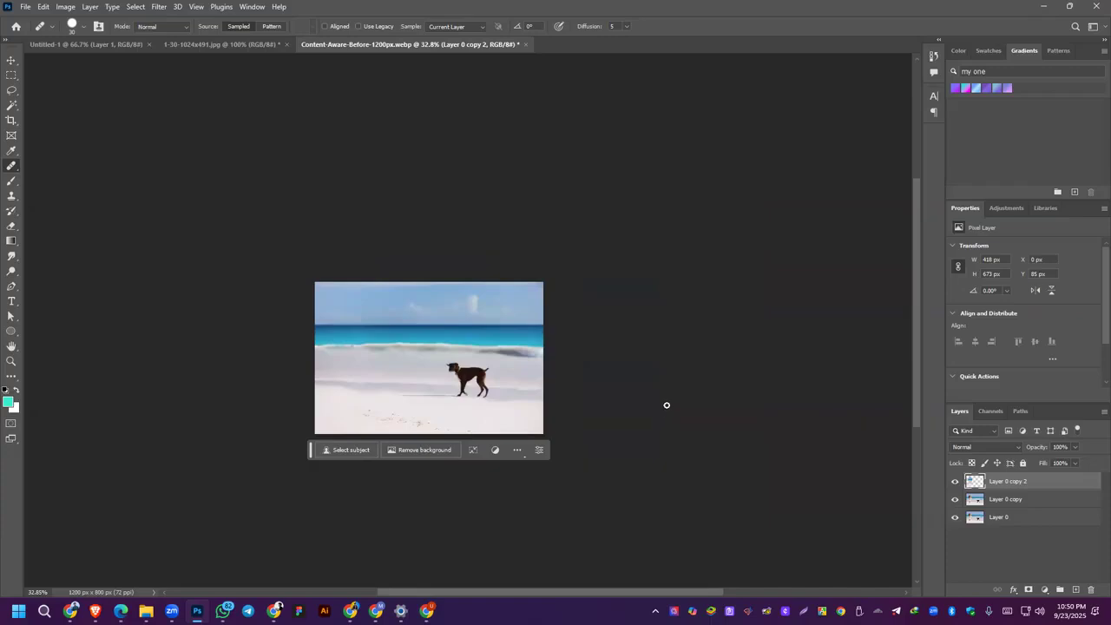
Step: Delete the fill layer that hides the woman and child
{"action": "left_click", "coordinate": [12, 60]}
{"action": "scroll", "coordinate": [483, 349], "scroll_direction": "up", "scroll_amount": 3}
{"action": "key", "text": "ctrl"}
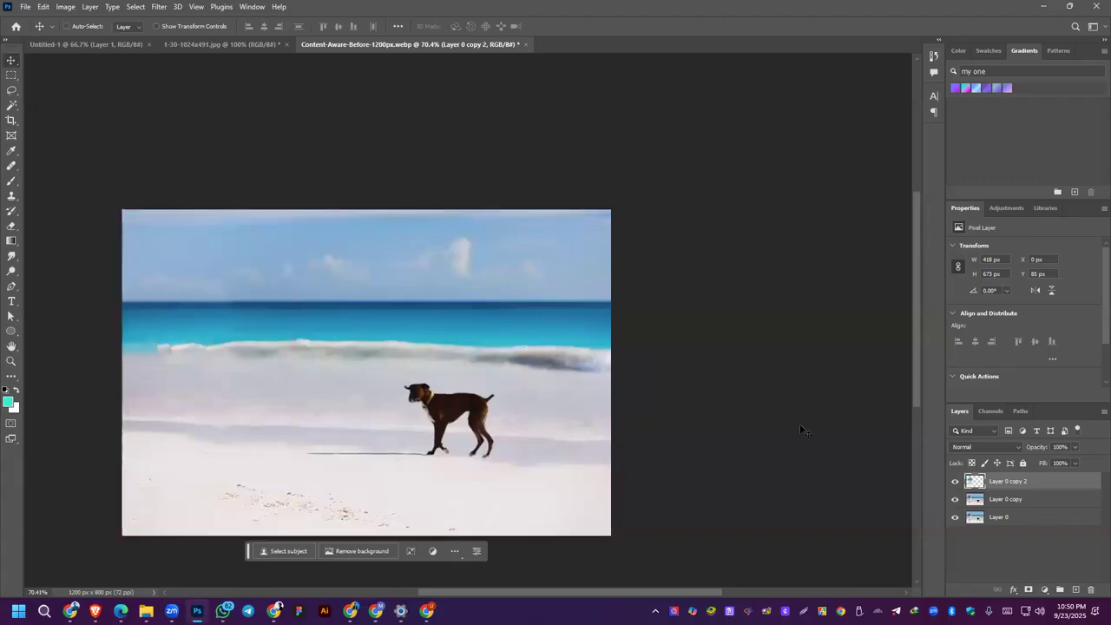
{"action": "left_click_drag", "start_coordinate": [1068, 488], "coordinate": [1091, 590]}
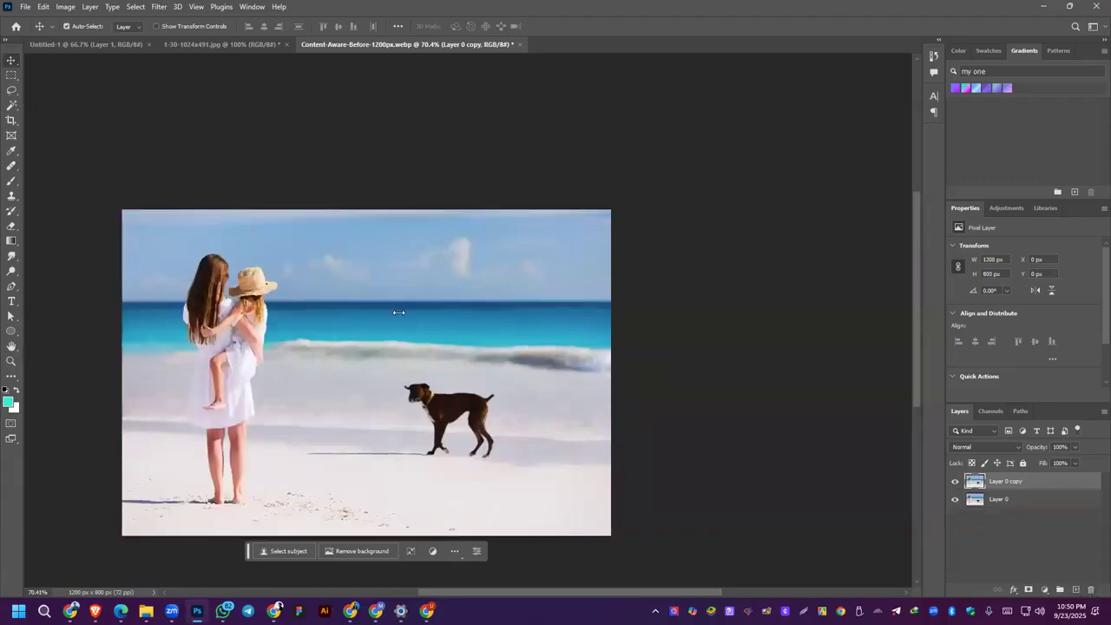
Step: Undo back to the state with the dog-removal fill layer and delete that layer
{"action": "key", "text": "ctrl+z"}
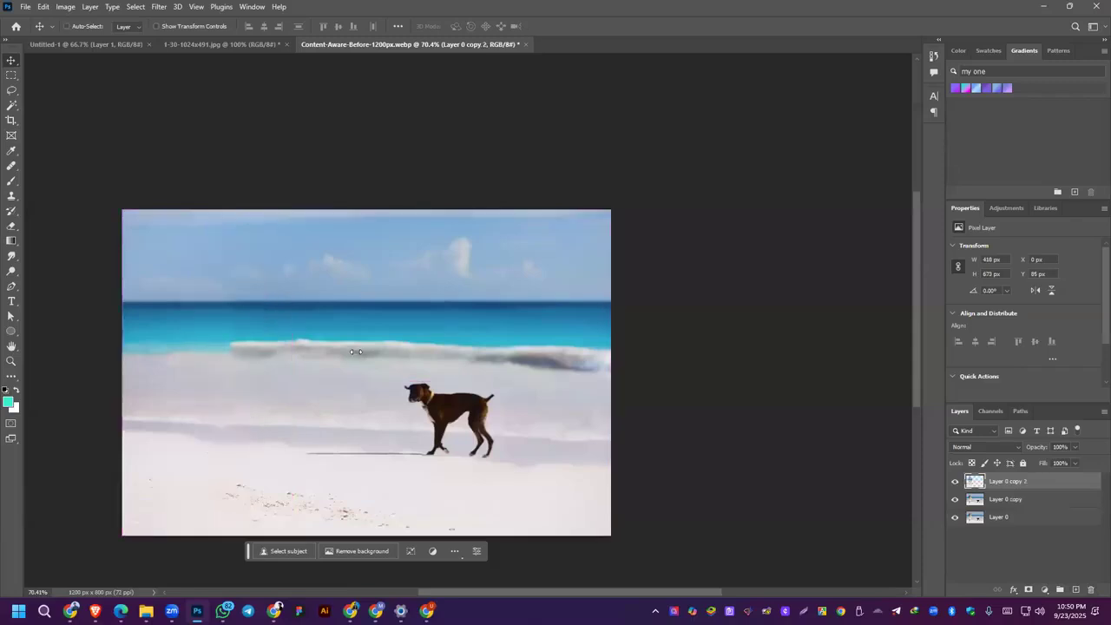
{"action": "key", "text": "ctrl+z"}
{"action": "key", "text": "ctrl+z"}
{"action": "key", "text": "ctrl+z"}
{"action": "key", "text": "ctrl+z"}
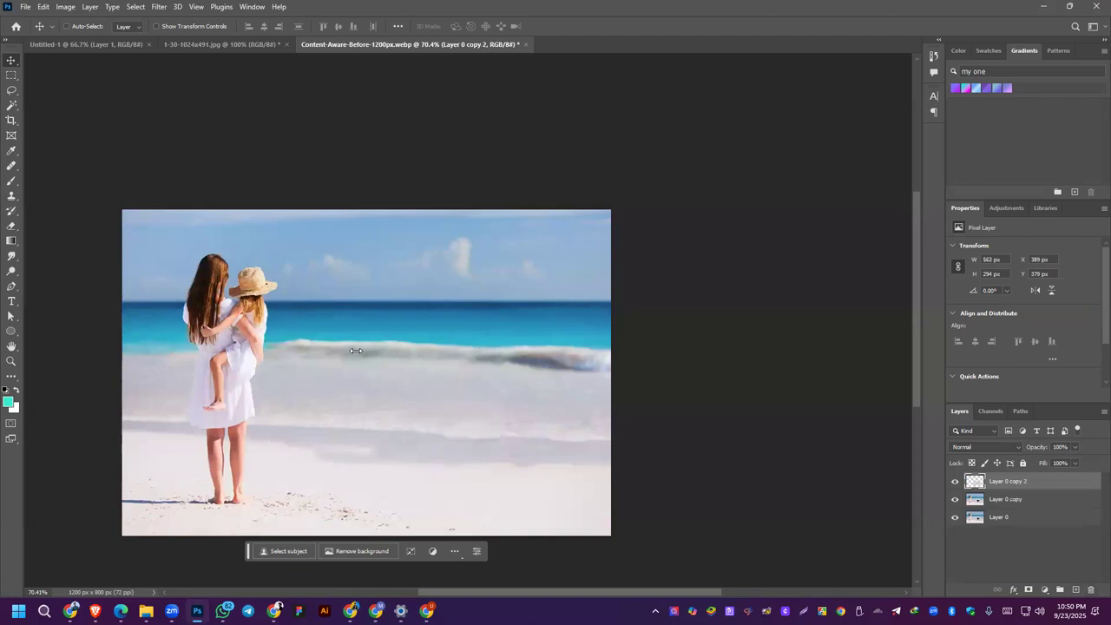
{"action": "left_click_drag", "start_coordinate": [1040, 483], "coordinate": [1091, 589]}
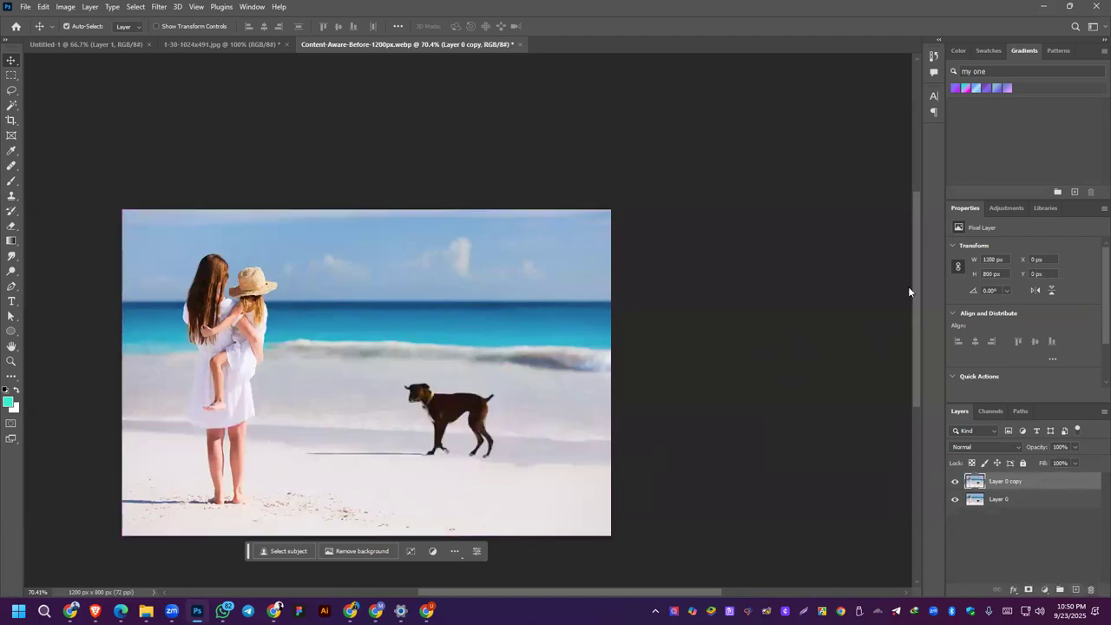
Step: Crop the photo to about 750 × 450 px around the child and the dog, and undo the crop
{"action": "scroll", "coordinate": [390, 378], "scroll_direction": "down", "scroll_amount": 3}
{"action": "scroll", "coordinate": [495, 387], "scroll_direction": "up", "scroll_amount": 3}
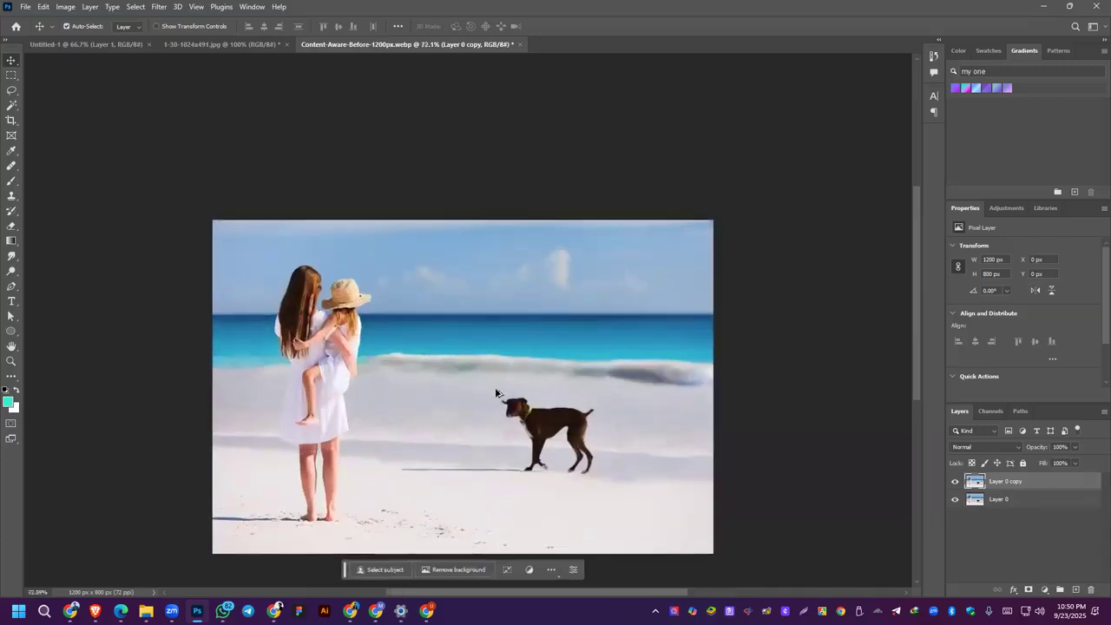
{"action": "scroll", "coordinate": [503, 391], "scroll_direction": "down", "scroll_amount": 2}
{"action": "left_click", "coordinate": [11, 120]}
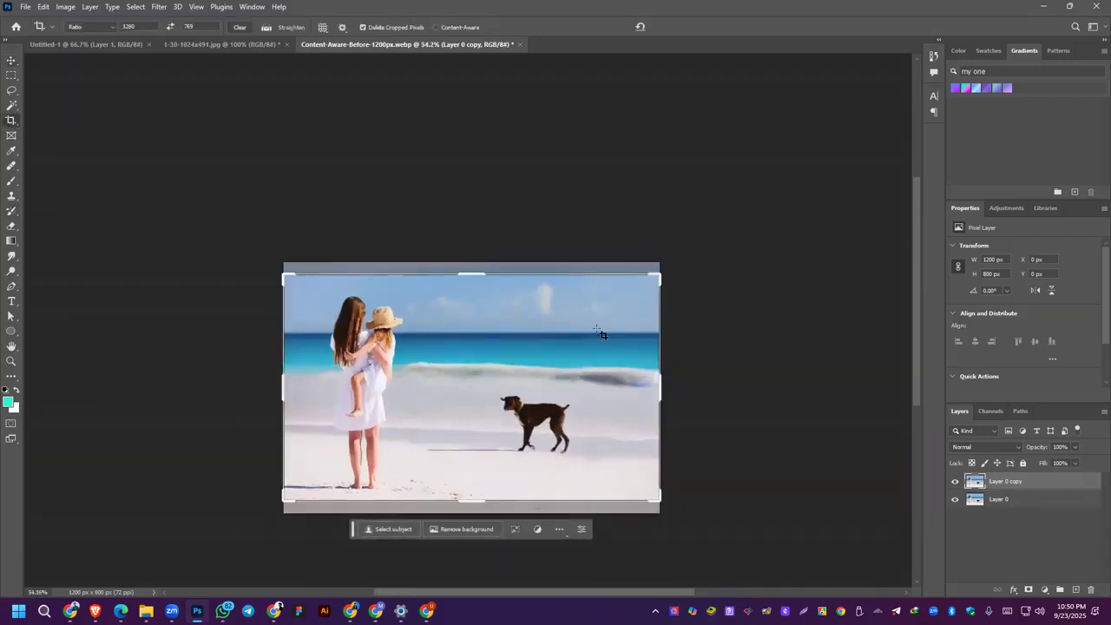
{"action": "left_click_drag", "start_coordinate": [656, 394], "coordinate": [622, 382]}
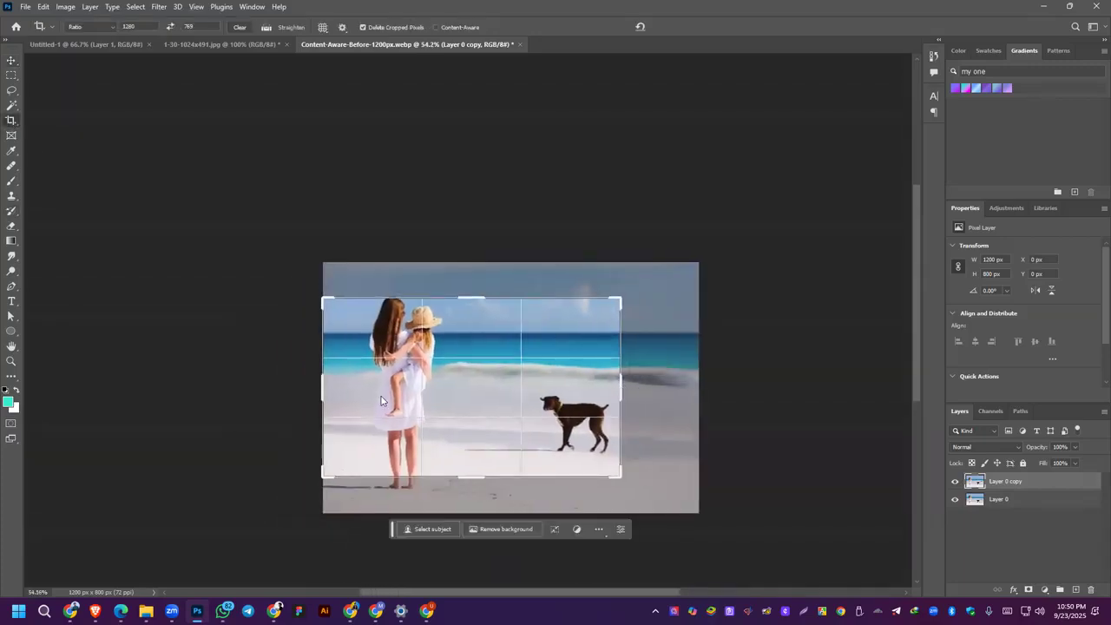
{"action": "left_click_drag", "start_coordinate": [324, 385], "coordinate": [354, 348]}
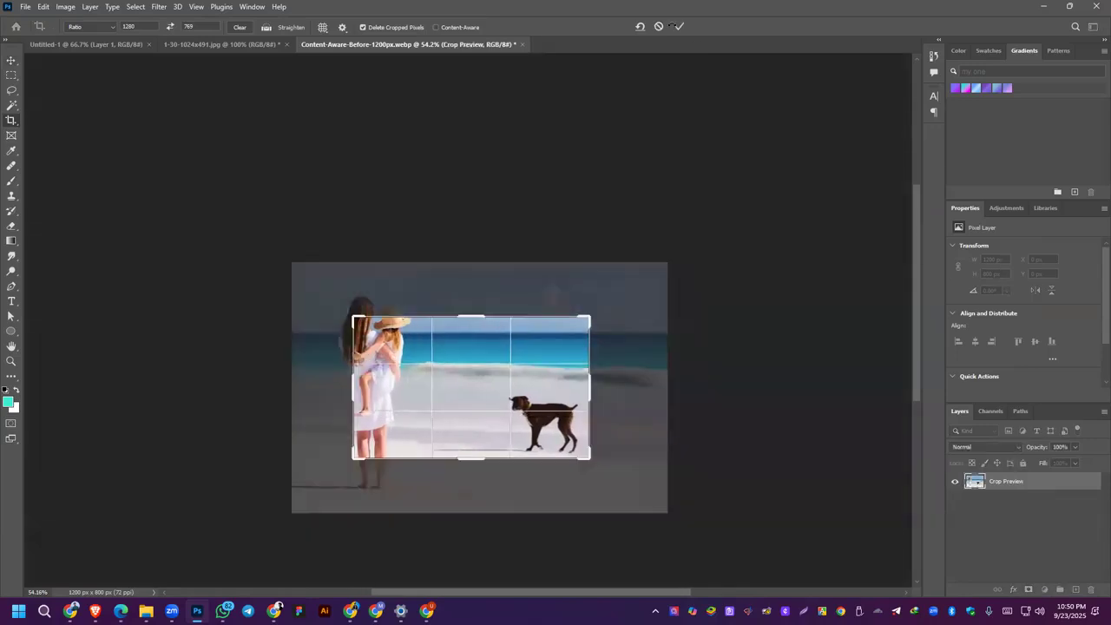
{"action": "left_click", "coordinate": [680, 26]}
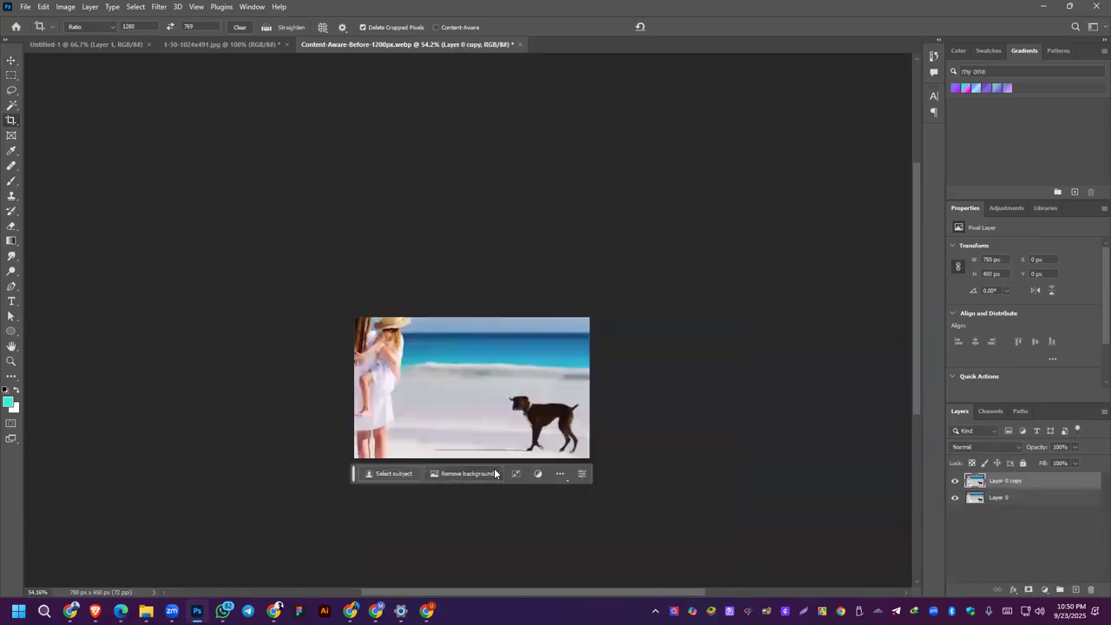
{"action": "key", "text": "ctrl+z"}
{"action": "key", "text": "ctrl+z"}
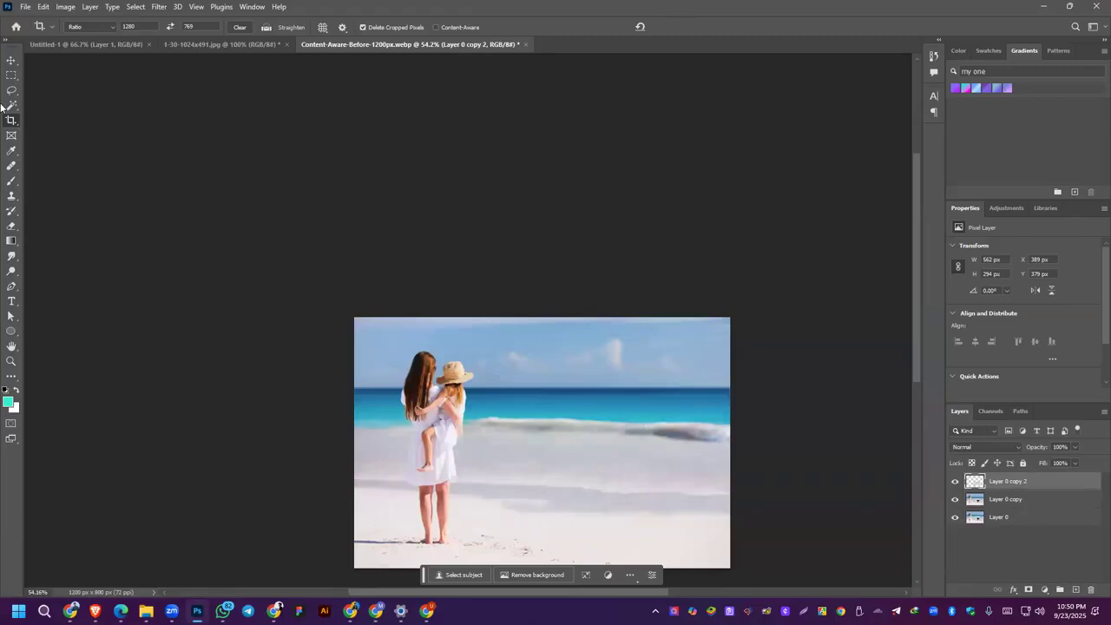
{"action": "key", "text": "ctrl+z"}
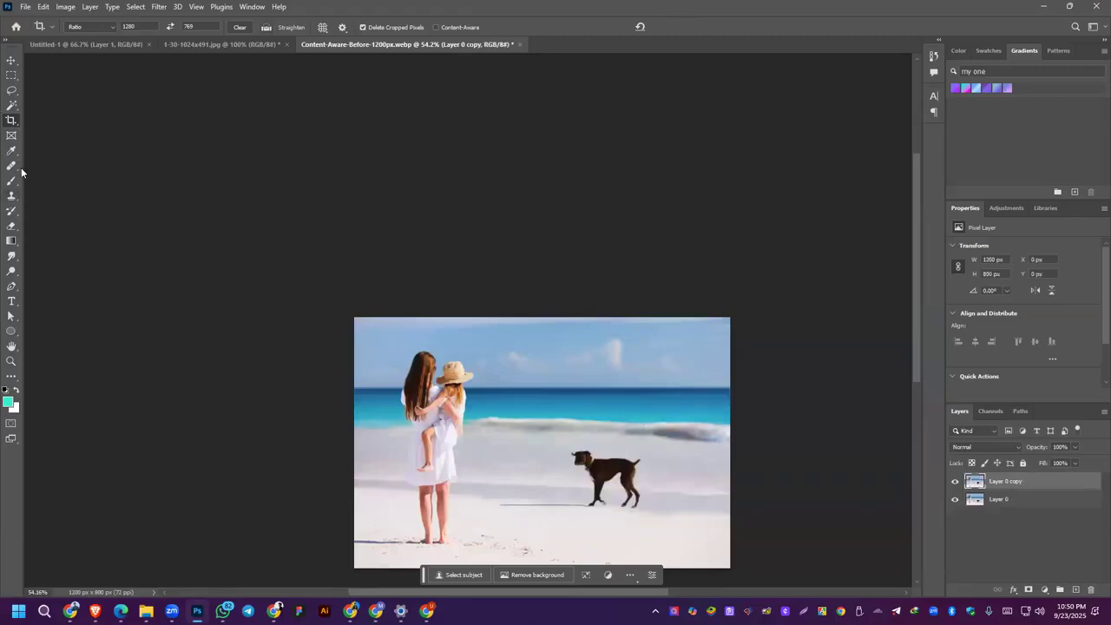
Step: Expand the canvas on all sides to about 2249 × 1350 px with the Crop tool without content-aware filling, and undo it
{"action": "left_click", "coordinate": [12, 121]}
{"action": "scroll", "coordinate": [764, 419], "scroll_direction": "down", "scroll_amount": 4}
{"action": "left_click_drag", "start_coordinate": [652, 396], "coordinate": [711, 389]}
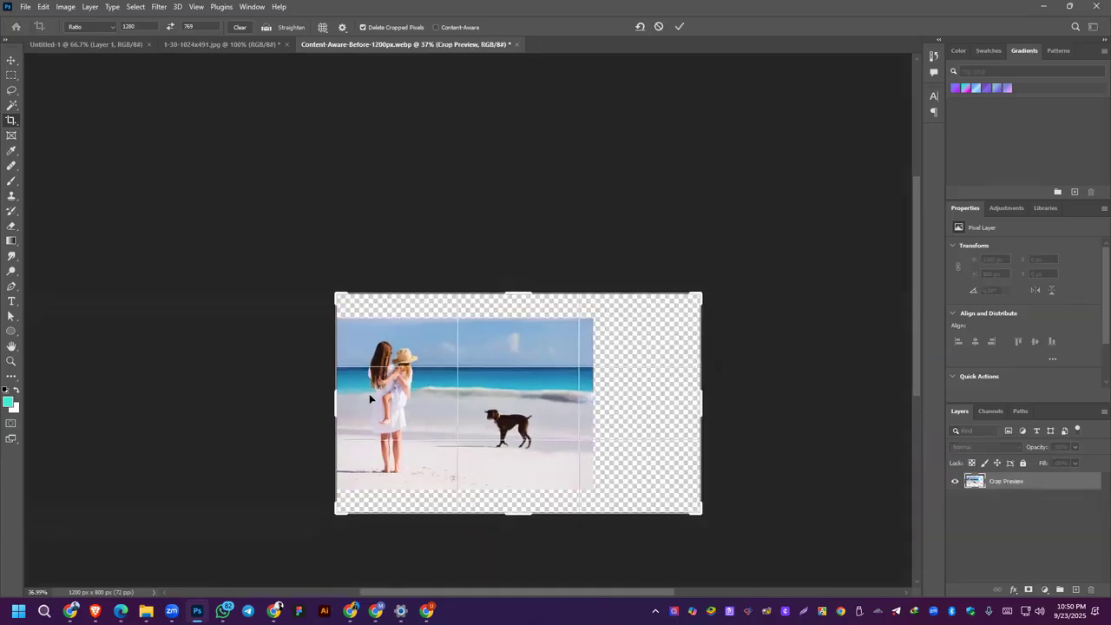
{"action": "left_click_drag", "start_coordinate": [336, 400], "coordinate": [278, 395]}
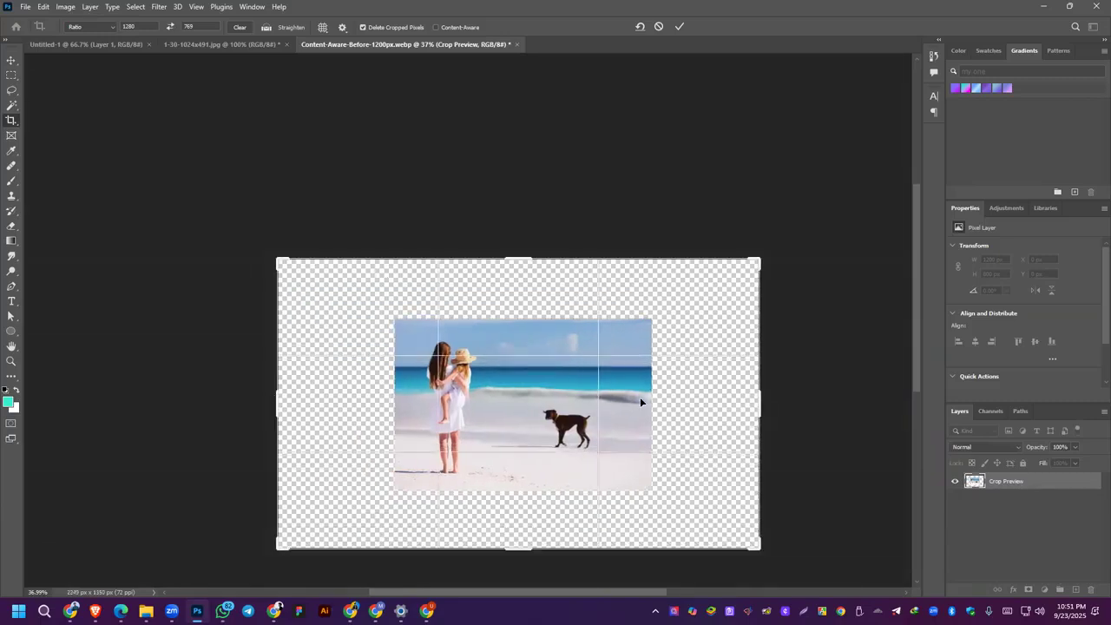
{"action": "left_click", "coordinate": [680, 27]}
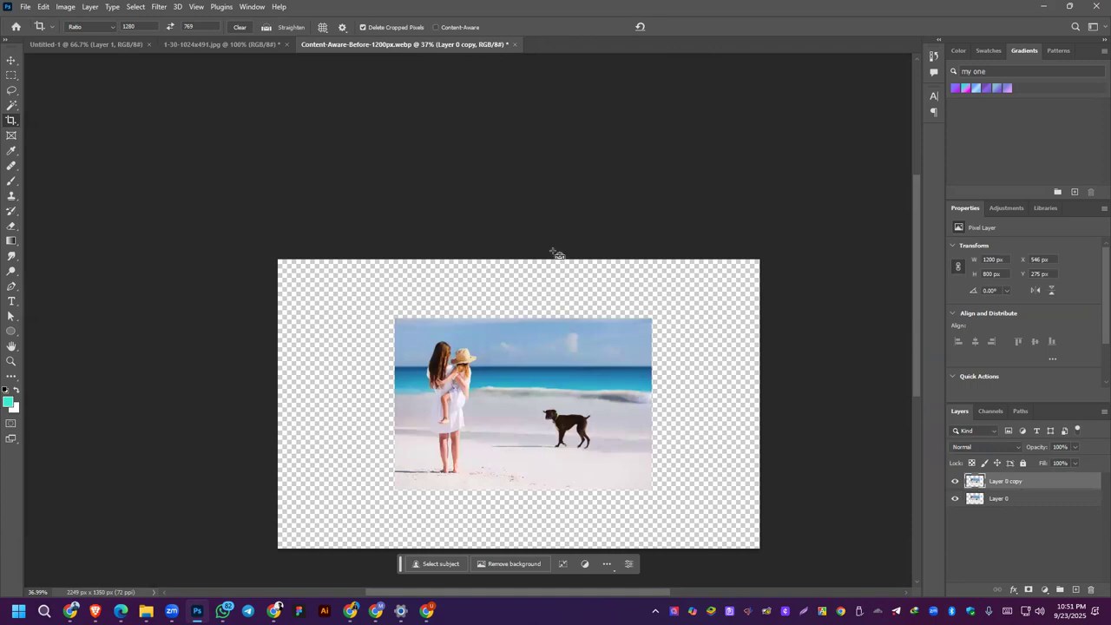
{"action": "key", "text": "ctrl+z"}
Step: Expand the canvas to about 1838 × 1104 px with the Crop tool, filling the new area with Content-Aware
{"action": "left_click", "coordinate": [11, 120]}
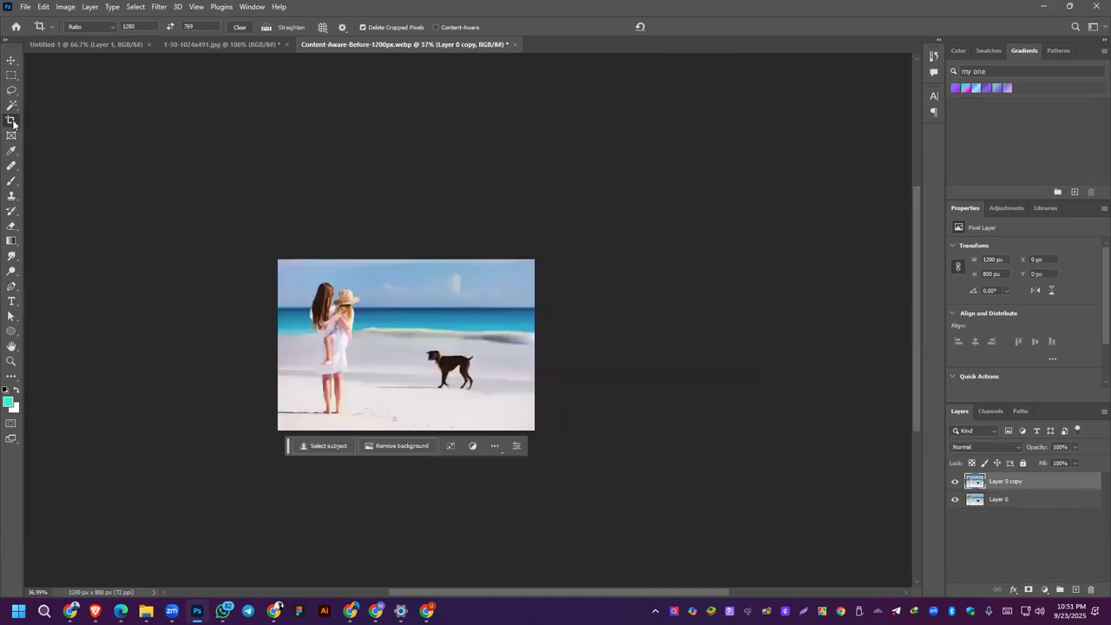
{"action": "left_click_drag", "start_coordinate": [547, 353], "coordinate": [607, 348]}
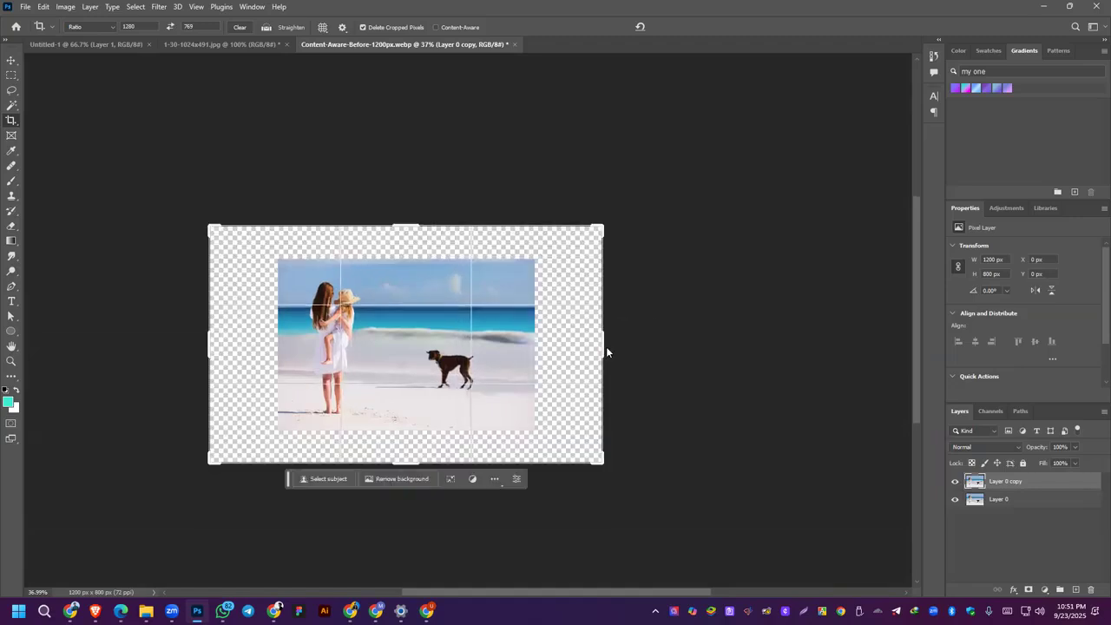
{"action": "left_click", "coordinate": [436, 28]}
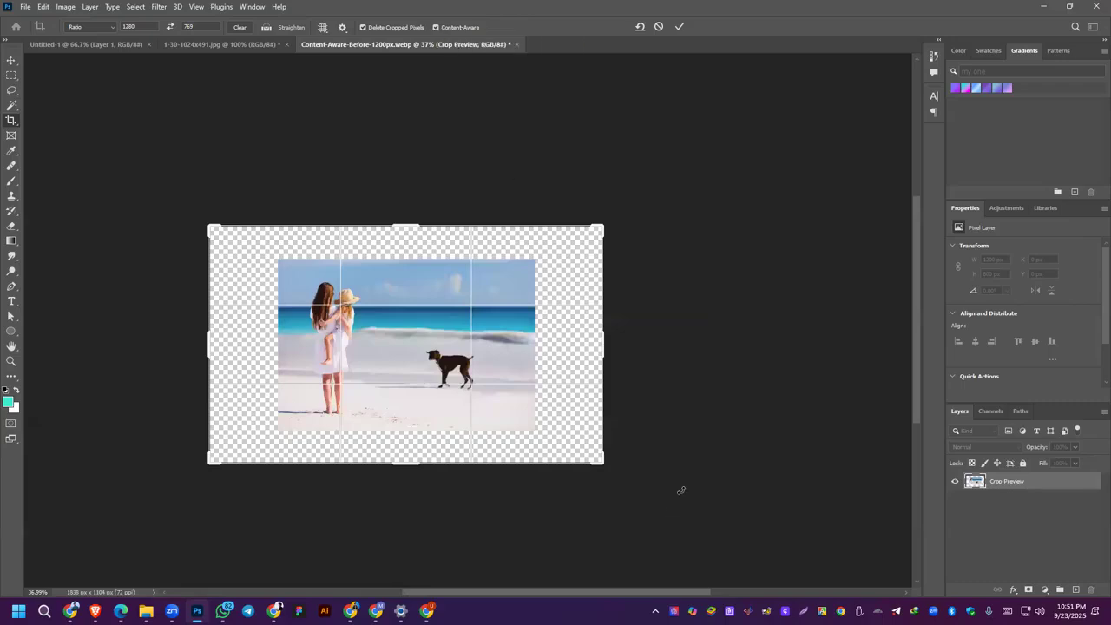
{"action": "left_click", "coordinate": [680, 26]}
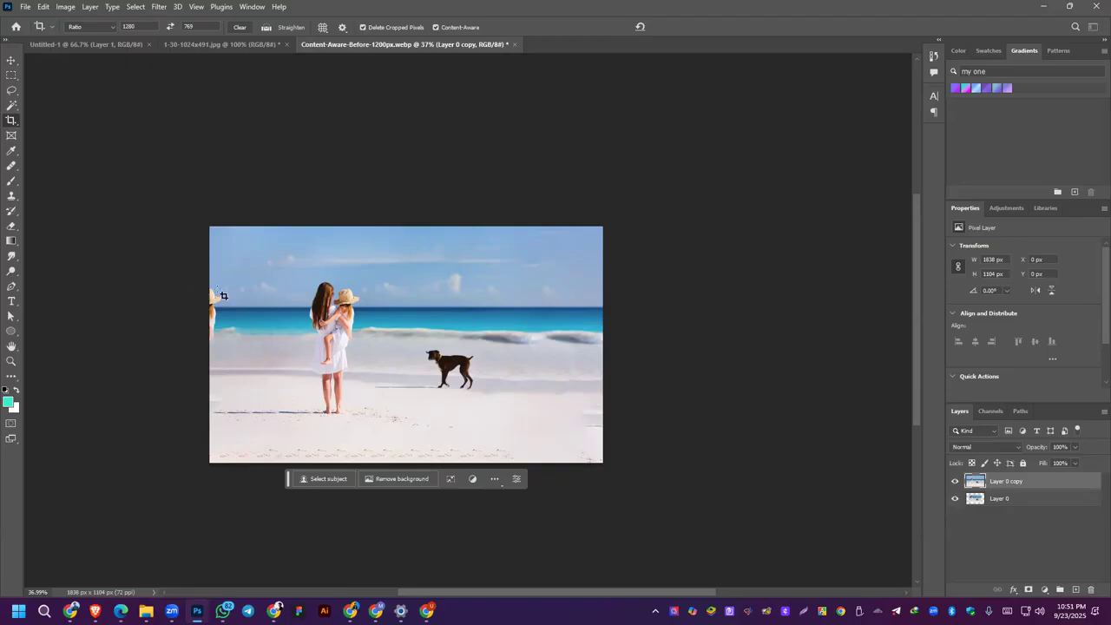
Step: Remove the duplicated partial figure at the photo's left edge and the streaks in the right-hand sand with the Spot Healing Brush
{"action": "left_click", "coordinate": [10, 169]}
{"action": "right_click", "coordinate": [10, 169]}
{"action": "left_click", "coordinate": [52, 169]}
{"action": "mouse_move", "coordinate": [204, 285]}
{"action": "left_mouse_down"}
{"action": "mouse_move", "coordinate": [217, 308]}
{"action": "mouse_move", "coordinate": [212, 342]}
{"action": "left_mouse_up"}
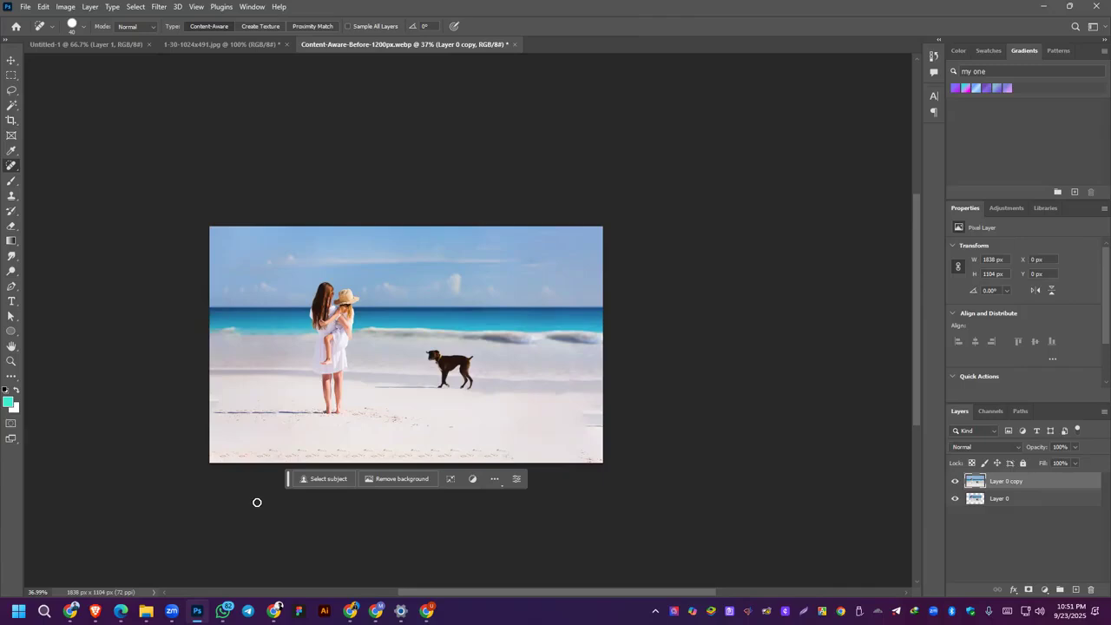
{"action": "left_click_drag", "start_coordinate": [589, 413], "coordinate": [596, 427]}
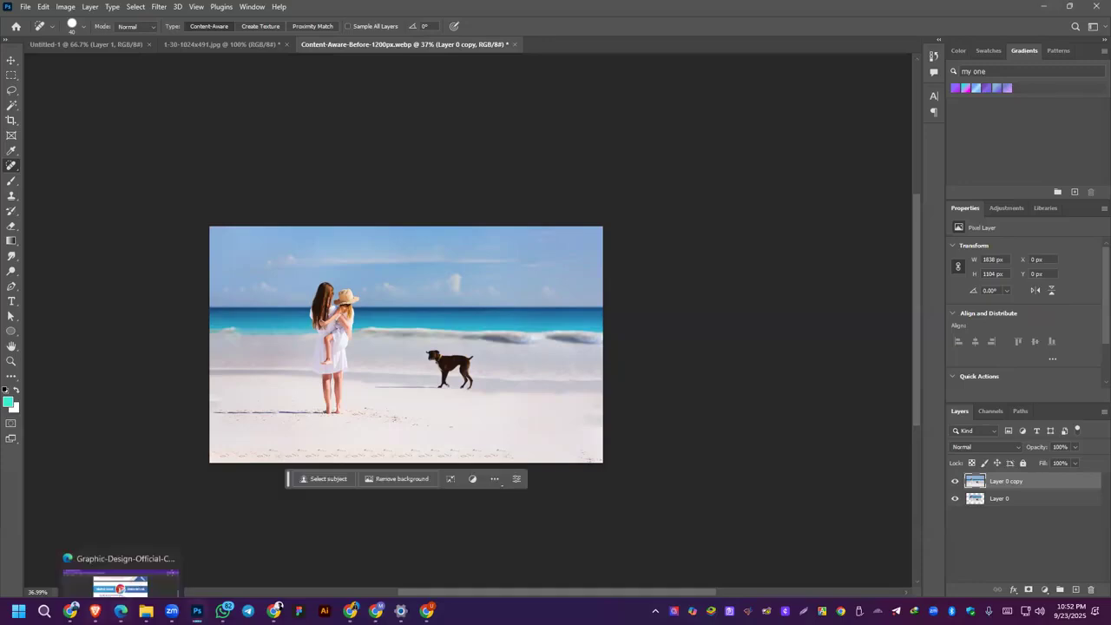
Step: Switch to the course outline PDF in Edge and select the Red Eye Tool entry under Class 06: Photo Editing
{"action": "left_click", "coordinate": [121, 611]}
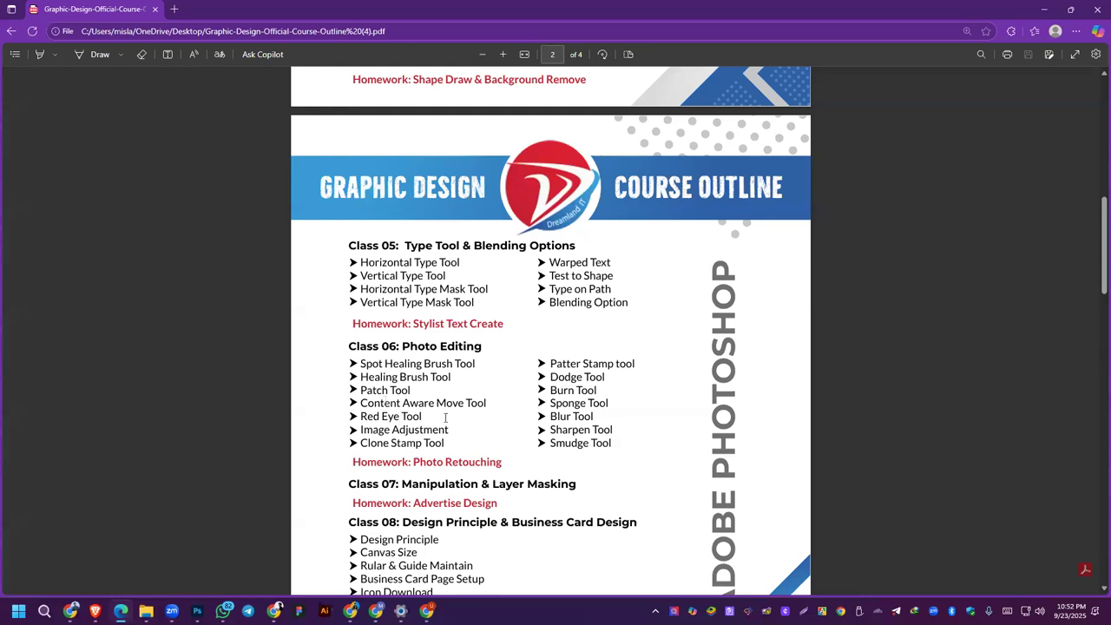
{"action": "left_click_drag", "start_coordinate": [358, 416], "coordinate": [424, 417]}
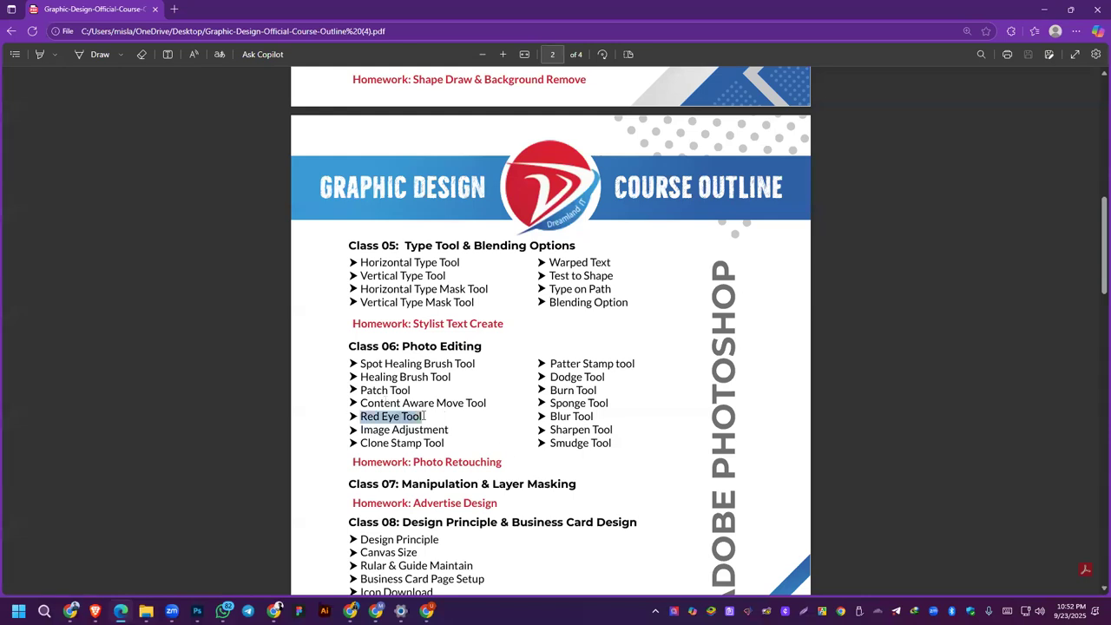
Step: Deselect the Red Eye Tool entry in the course outline PDF and switch back to Photoshop
{"action": "left_click", "coordinate": [621, 324]}
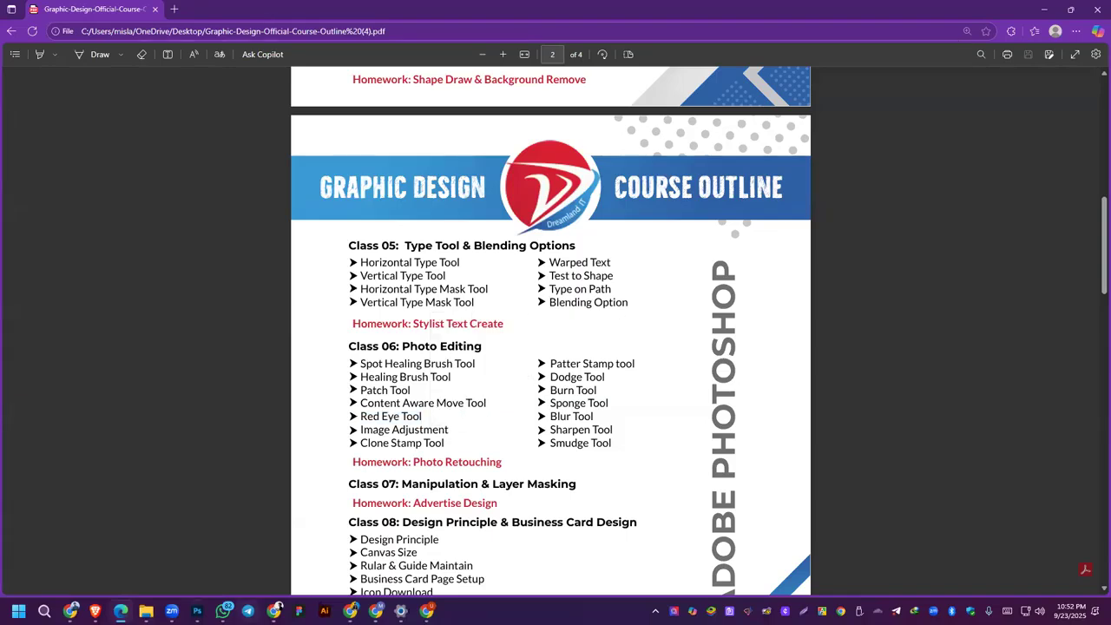
{"action": "mouse_move", "coordinate": [197, 611]}
{"action": "left_click", "coordinate": [196, 568]}
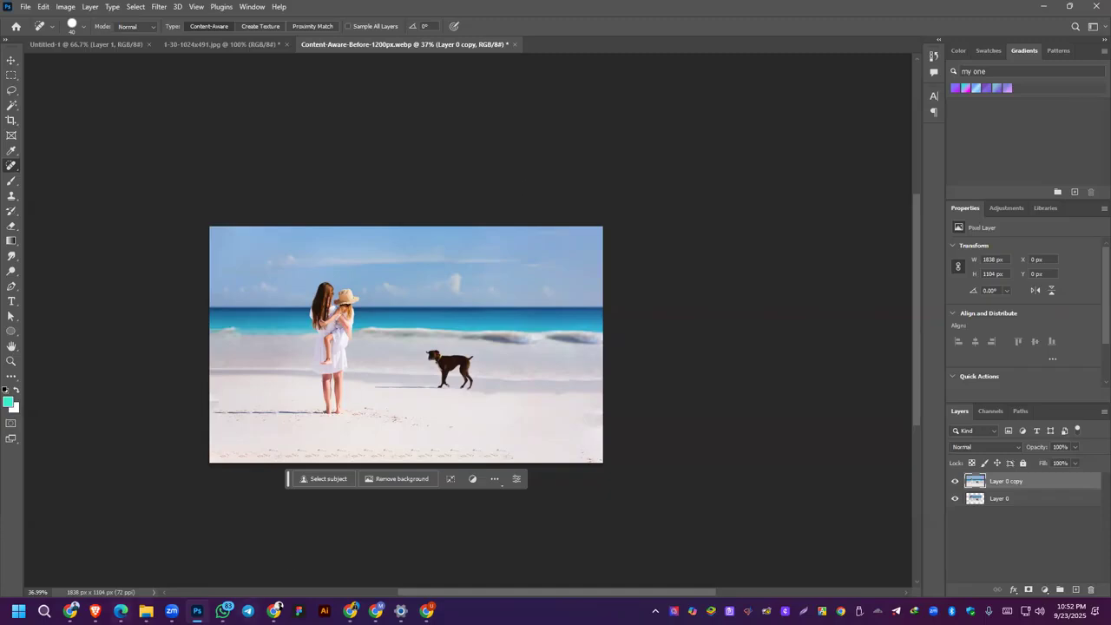
Step: Open the Typical-red-eye-effect sample photo of the girl from the Desktop folder
{"action": "mouse_move", "coordinate": [95, 611]}
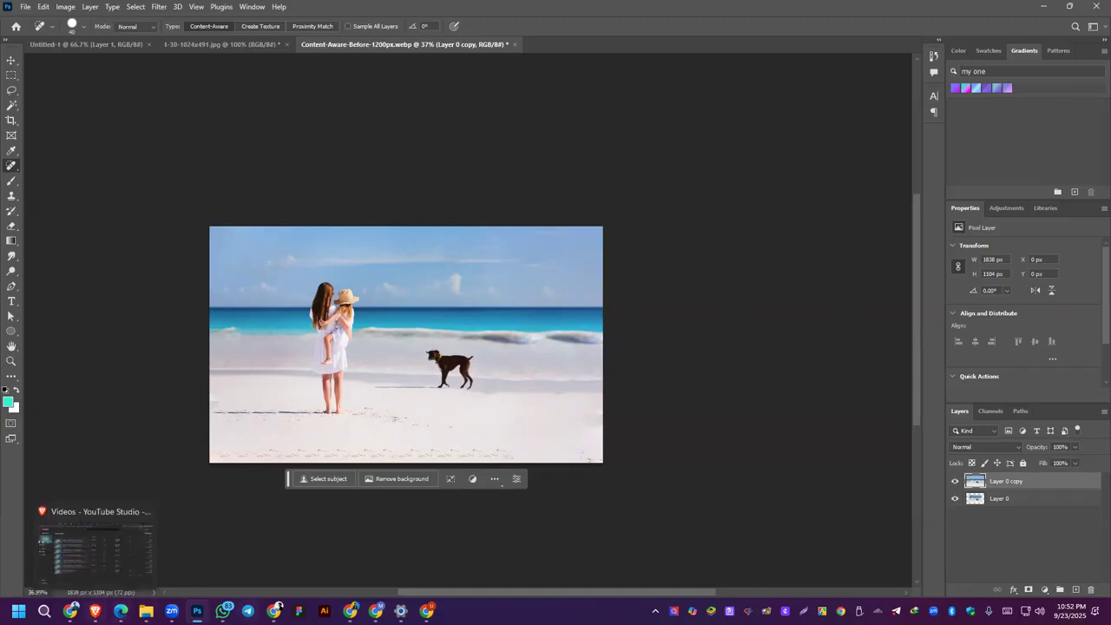
{"action": "left_click", "coordinate": [25, 7]}
{"action": "left_click", "coordinate": [38, 32]}
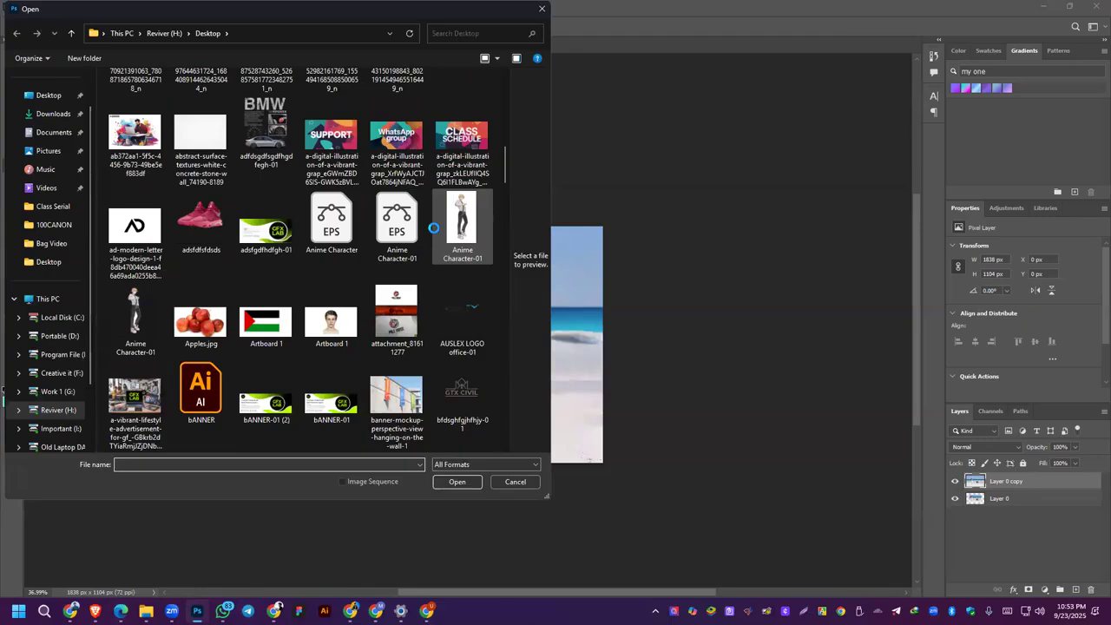
{"action": "scroll", "coordinate": [433, 228], "scroll_direction": "down", "scroll_amount": 5}
{"action": "scroll", "coordinate": [373, 243], "scroll_direction": "down", "scroll_amount": 3}
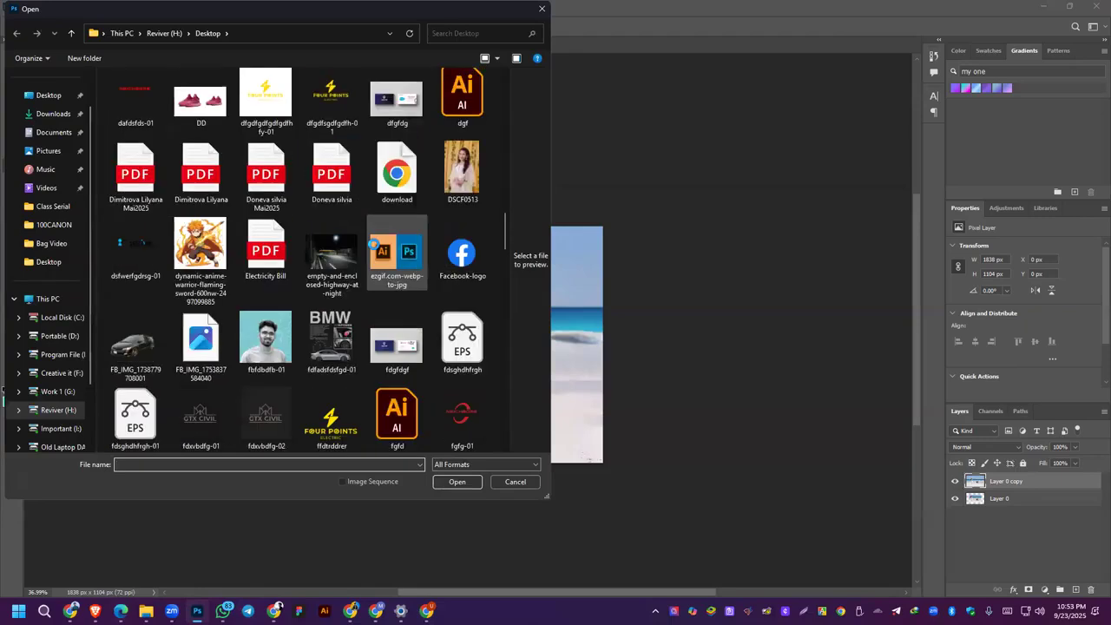
{"action": "scroll", "coordinate": [373, 243], "scroll_direction": "up", "scroll_amount": 15}
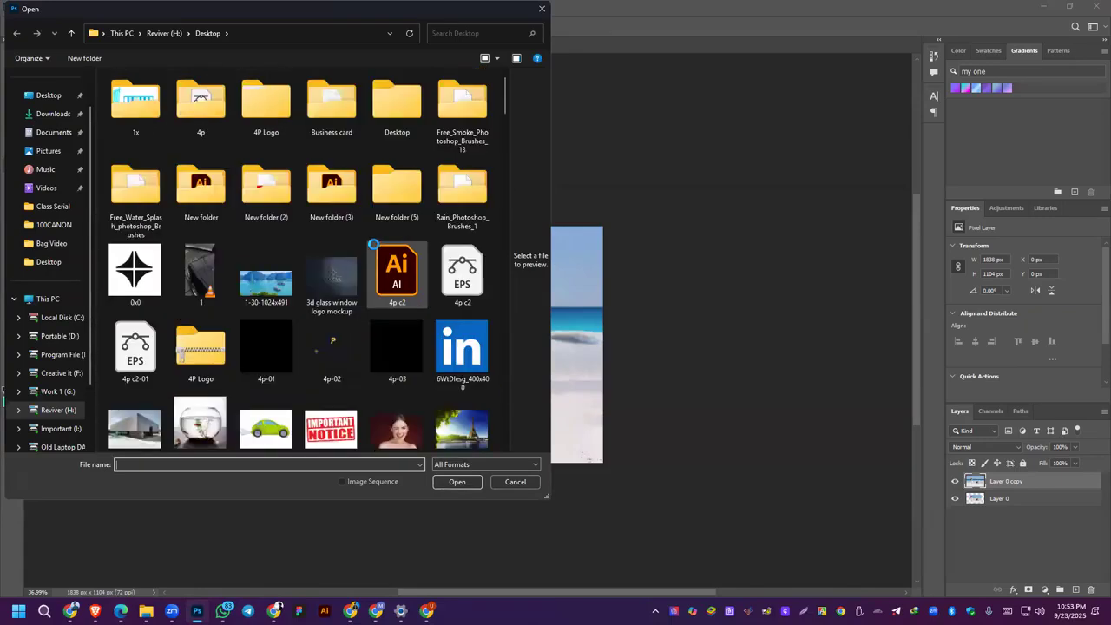
{"action": "scroll", "coordinate": [373, 244], "scroll_direction": "down", "scroll_amount": 15}
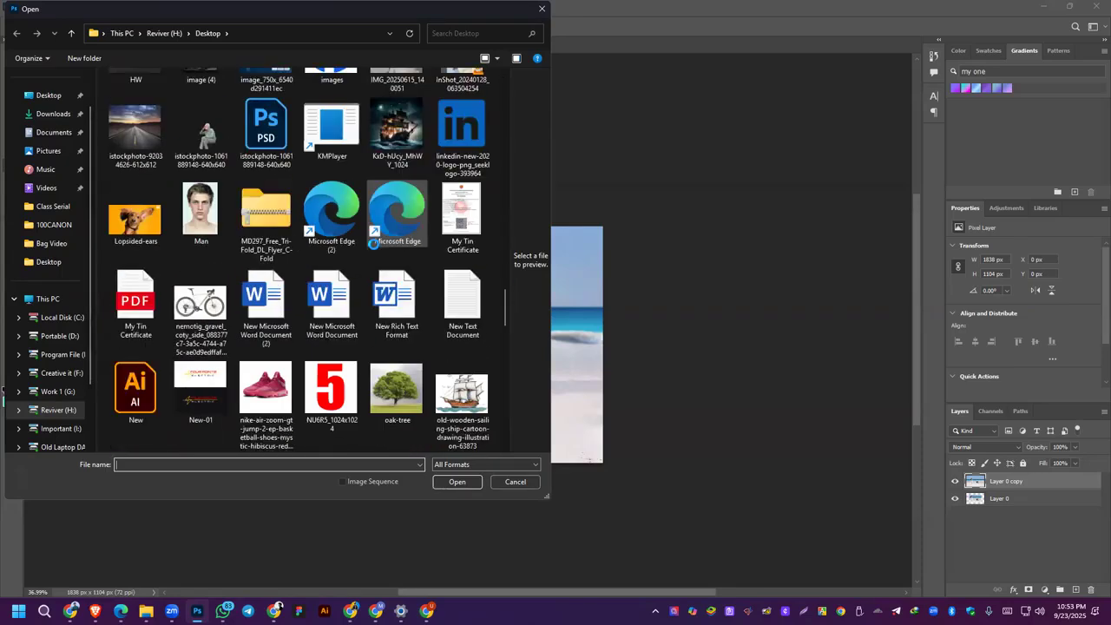
{"action": "scroll", "coordinate": [373, 244], "scroll_direction": "down", "scroll_amount": 10}
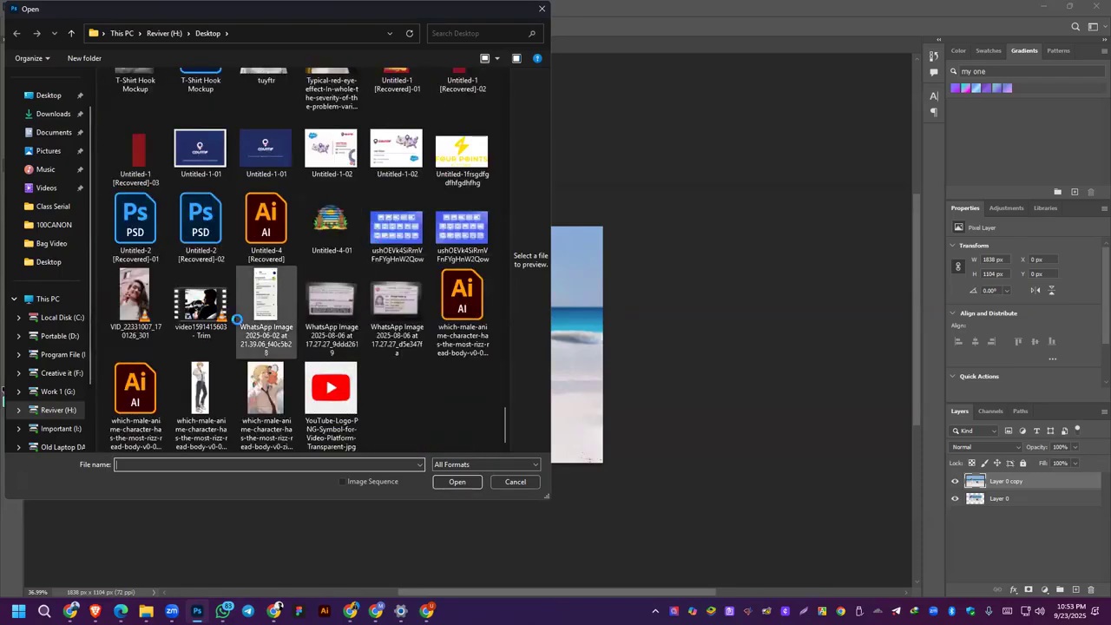
{"action": "scroll", "coordinate": [286, 273], "scroll_direction": "up", "scroll_amount": 3}
{"action": "scroll", "coordinate": [285, 272], "scroll_direction": "up", "scroll_amount": 3}
{"action": "scroll", "coordinate": [335, 316], "scroll_direction": "down", "scroll_amount": 2}
{"action": "left_click", "coordinate": [340, 340]}
{"action": "double_click", "coordinate": [339, 341]}
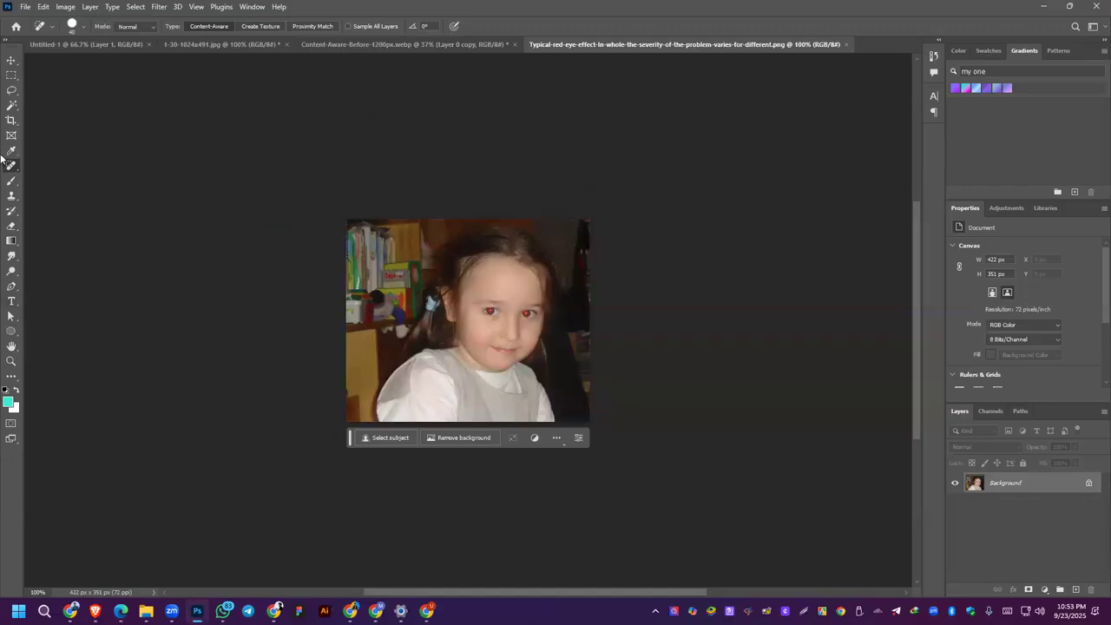
Step: Set the foreground colour to near-black, paint over both red pupils with the Brush tool, and undo the strokes
{"action": "left_click", "coordinate": [11, 181]}
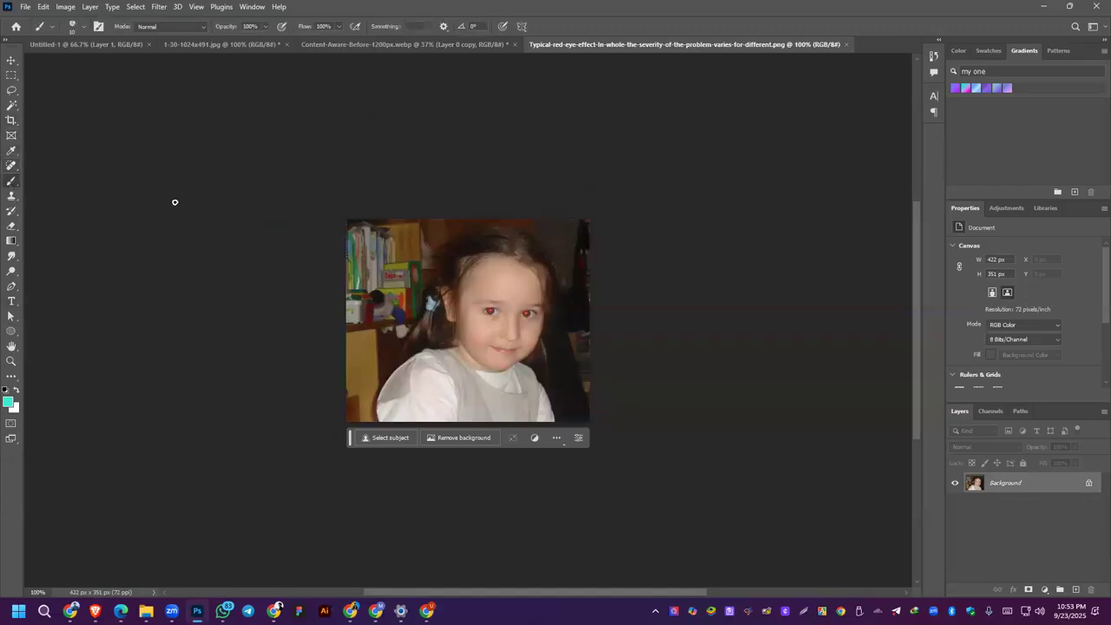
{"action": "left_click", "coordinate": [8, 402]}
{"action": "left_click_drag", "start_coordinate": [594, 357], "coordinate": [590, 366]}
{"action": "left_click", "coordinate": [841, 214]}
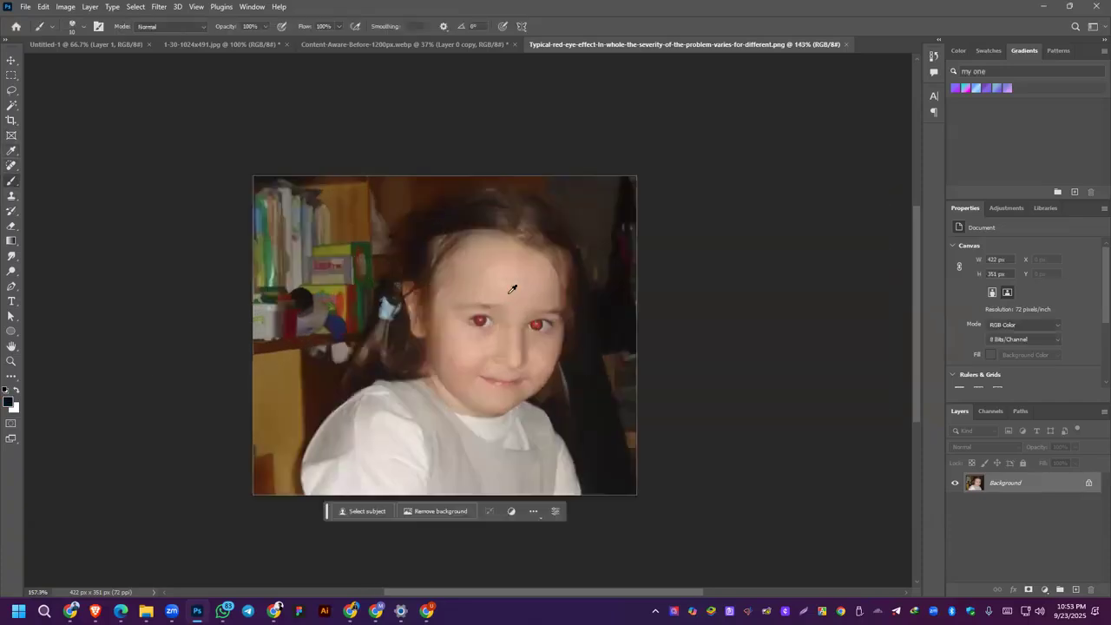
{"action": "scroll", "coordinate": [492, 301], "scroll_direction": "up", "scroll_amount": 5}
{"action": "left_click_drag", "start_coordinate": [488, 299], "coordinate": [492, 301]}
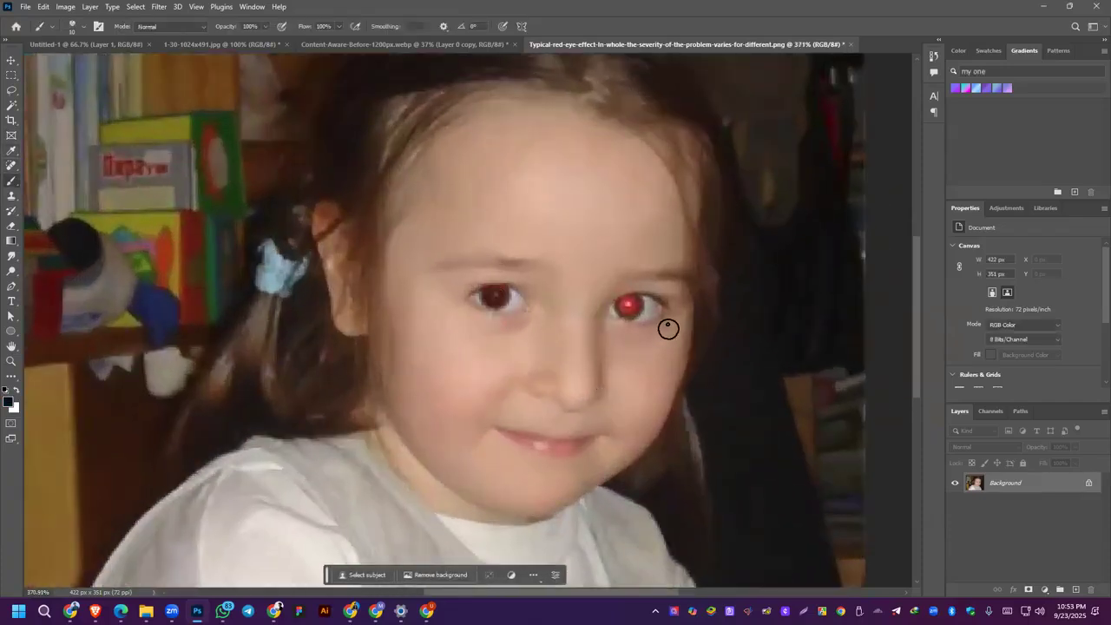
{"action": "left_click", "coordinate": [629, 304]}
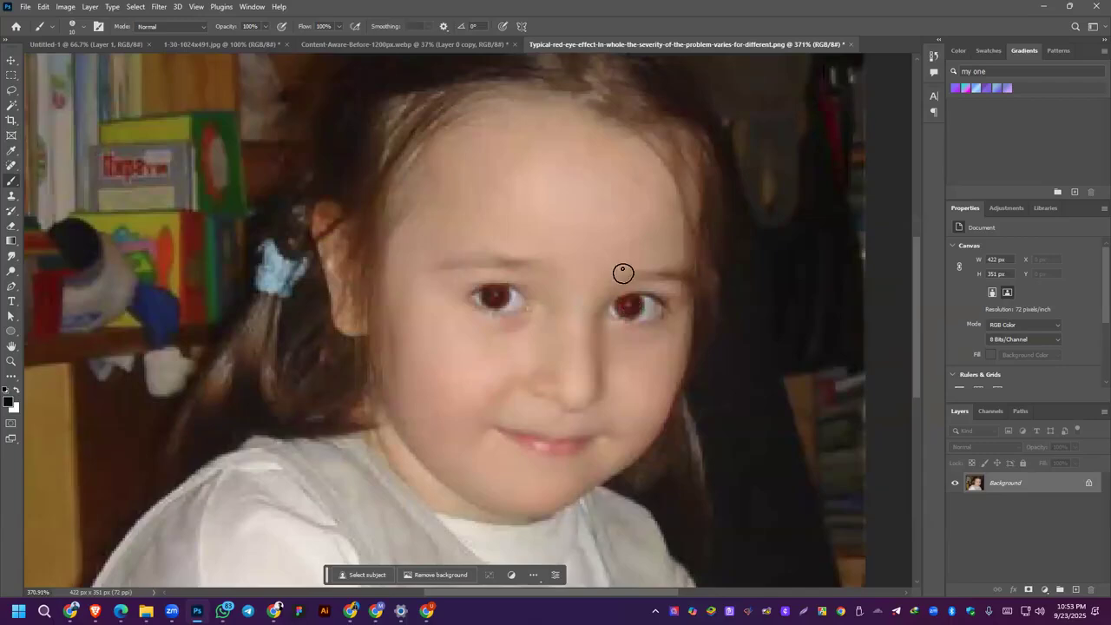
{"action": "key", "text": "ctrl+z"}
{"action": "key", "text": "ctrl+z"}
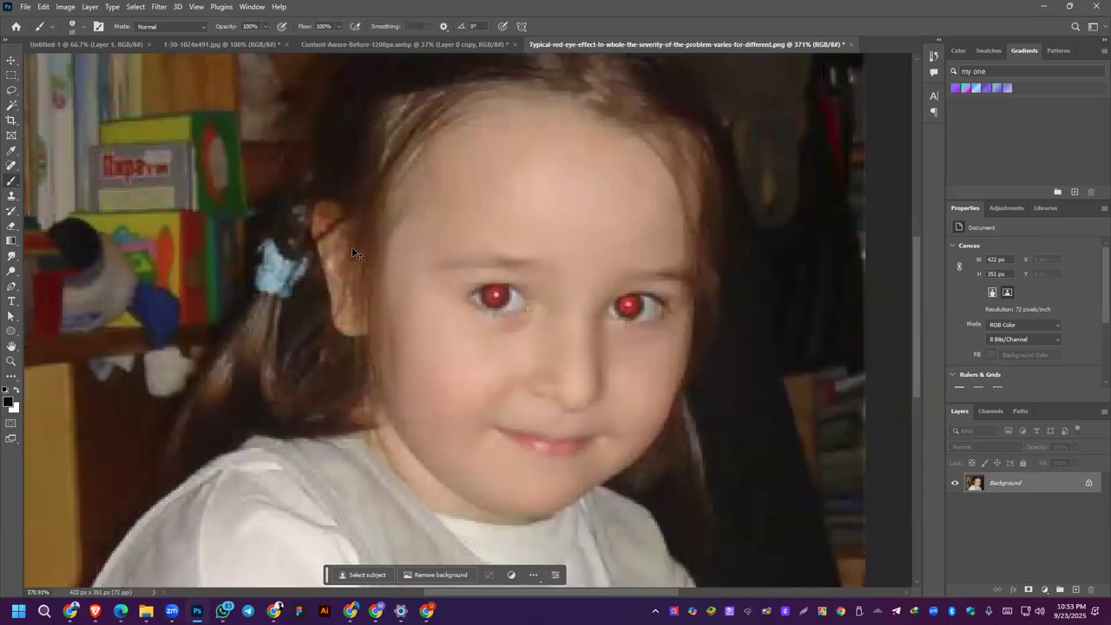
Step: Choose a solid round brush preset, paint both red pupils black, and undo the strokes
{"action": "left_click", "coordinate": [72, 26]}
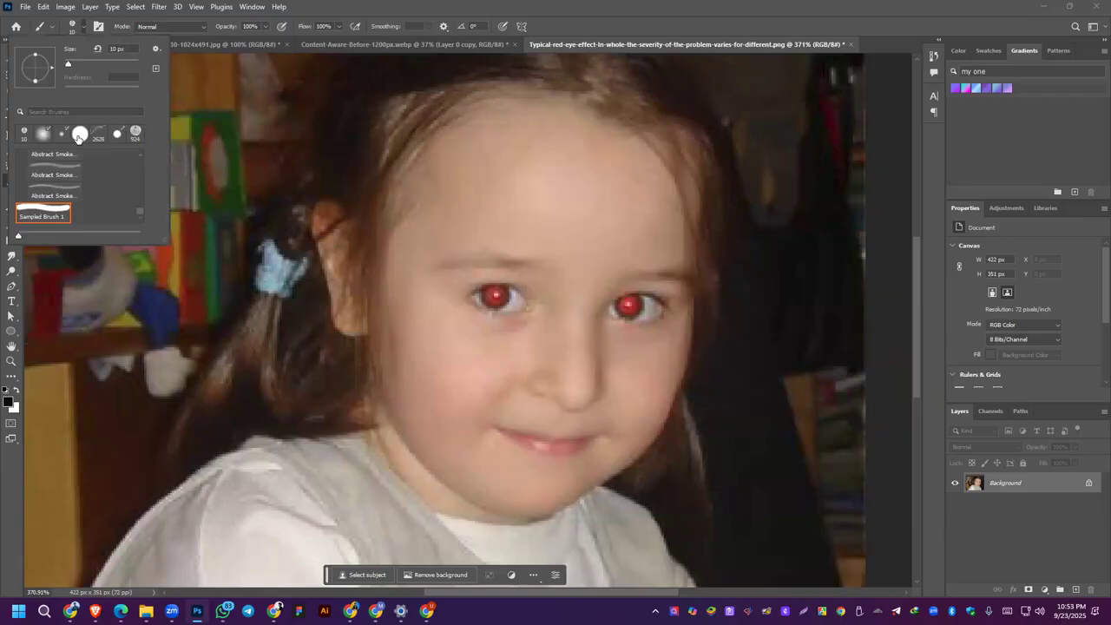
{"action": "left_click", "coordinate": [80, 134]}
{"action": "left_click", "coordinate": [497, 296]}
{"action": "left_click", "coordinate": [497, 296]}
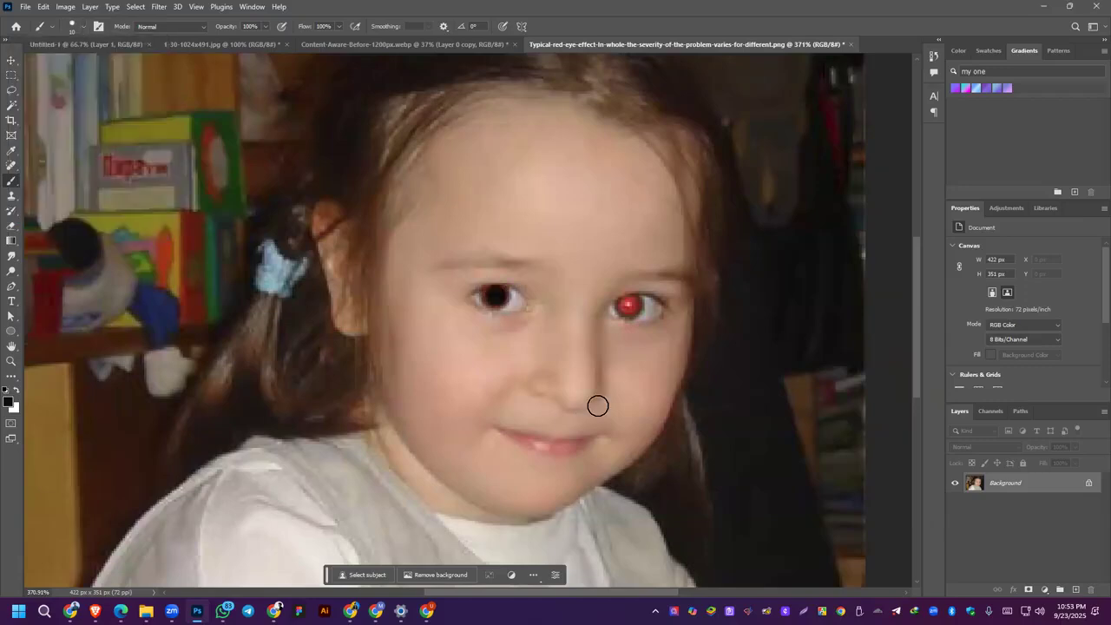
{"action": "left_click", "coordinate": [628, 304]}
{"action": "left_click", "coordinate": [626, 304]}
{"action": "scroll", "coordinate": [613, 328], "scroll_direction": "down", "scroll_amount": 3}
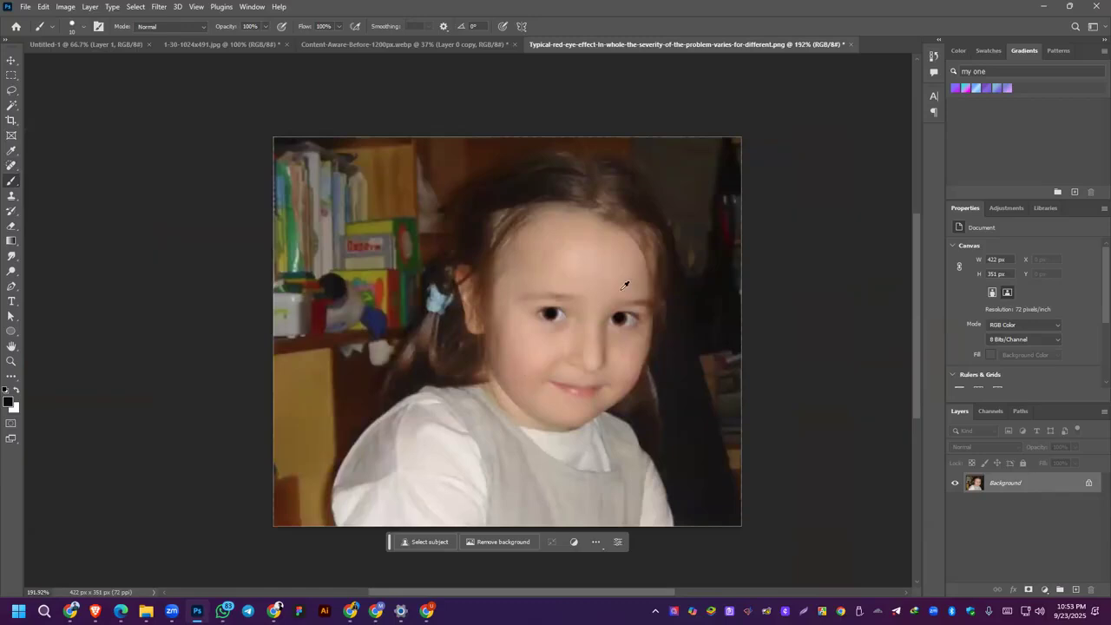
{"action": "key", "text": "ctrl+z"}
{"action": "key", "text": "ctrl+z"}
Step: Remove the red from both pupils with the Red Eye Tool at 50% Pupil Size and 50% Darken Amount
{"action": "left_click", "coordinate": [11, 165]}
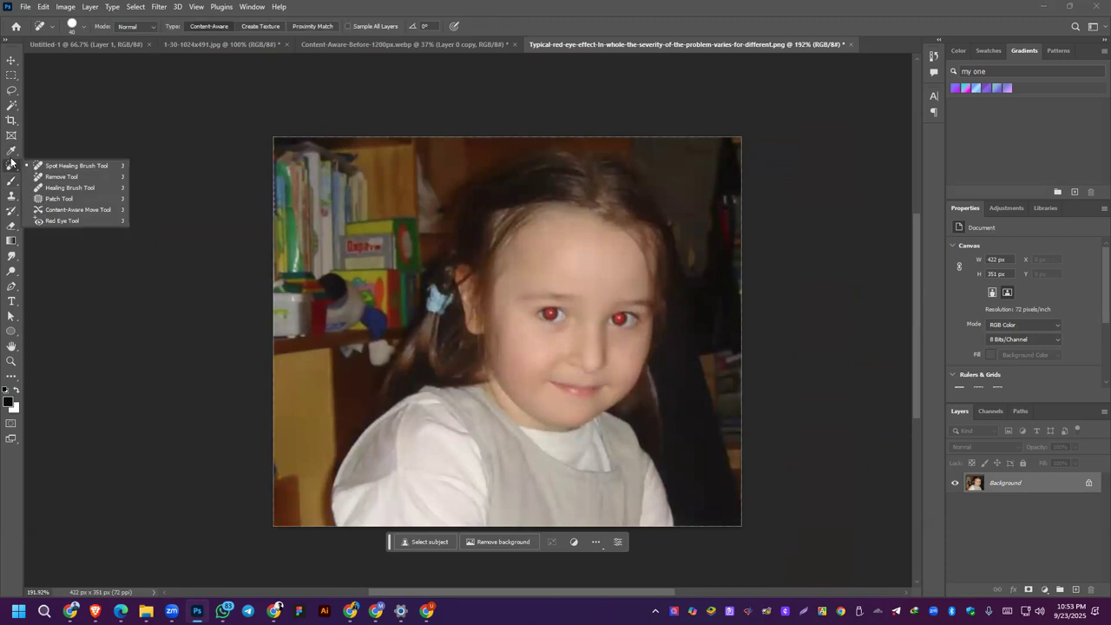
{"action": "left_click", "coordinate": [63, 222]}
{"action": "scroll", "coordinate": [575, 287], "scroll_direction": "up", "scroll_amount": 5}
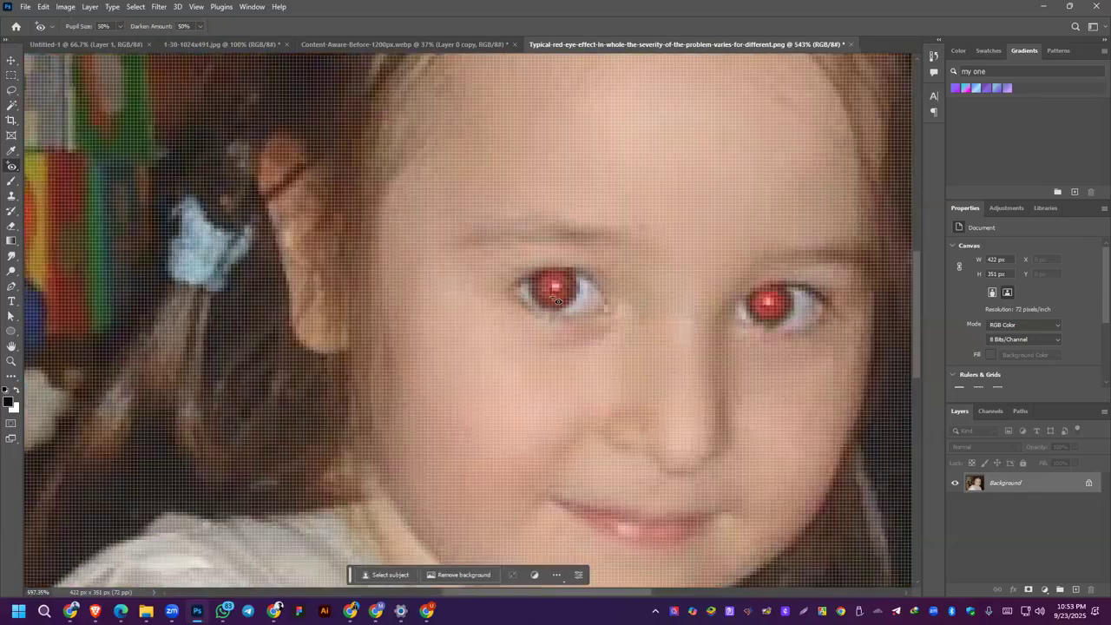
{"action": "scroll", "coordinate": [561, 334], "scroll_direction": "up", "scroll_amount": 1}
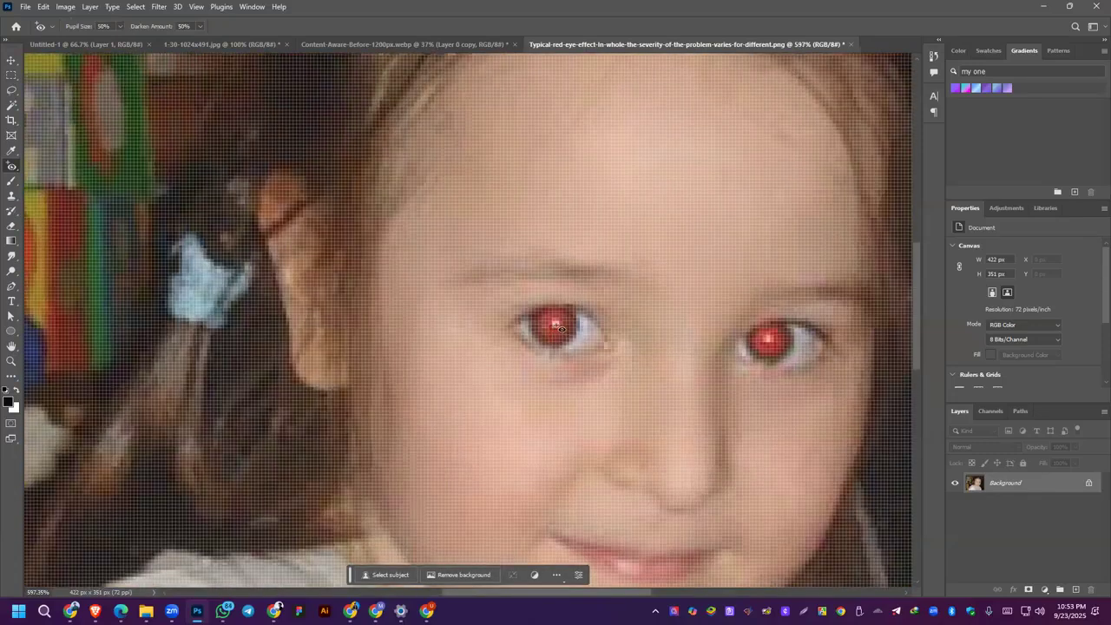
{"action": "left_click", "coordinate": [769, 353]}
{"action": "scroll", "coordinate": [732, 281], "scroll_direction": "down", "scroll_amount": 4}
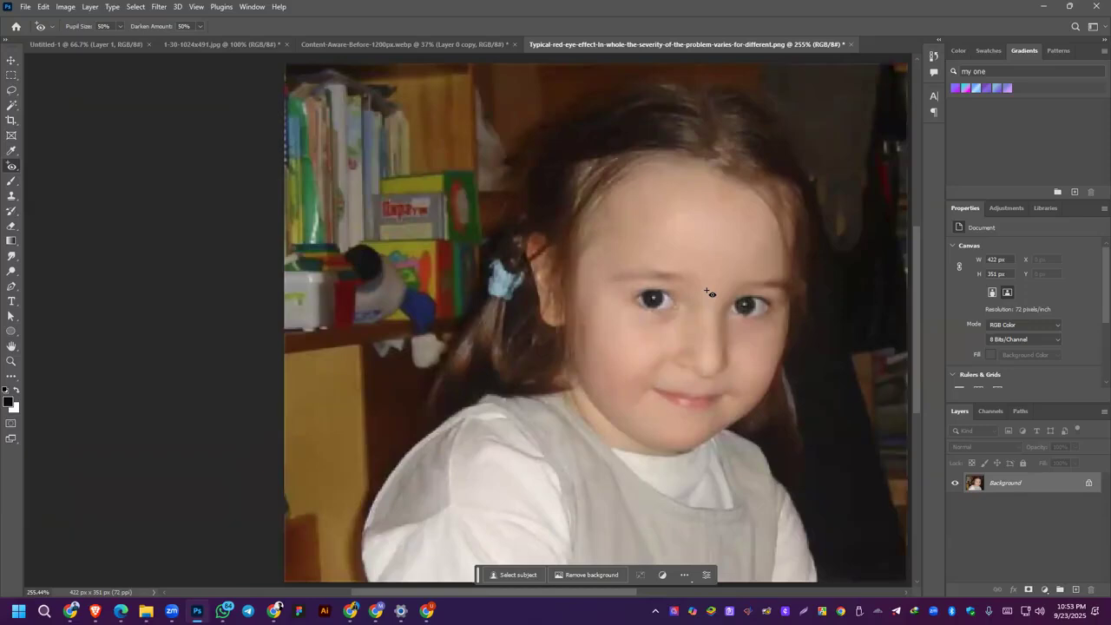
Step: Try the Red Eye Tool on the forehead, the bookshelf and the lips, and undo these along with the eye corrections
{"action": "left_click", "coordinate": [679, 214]}
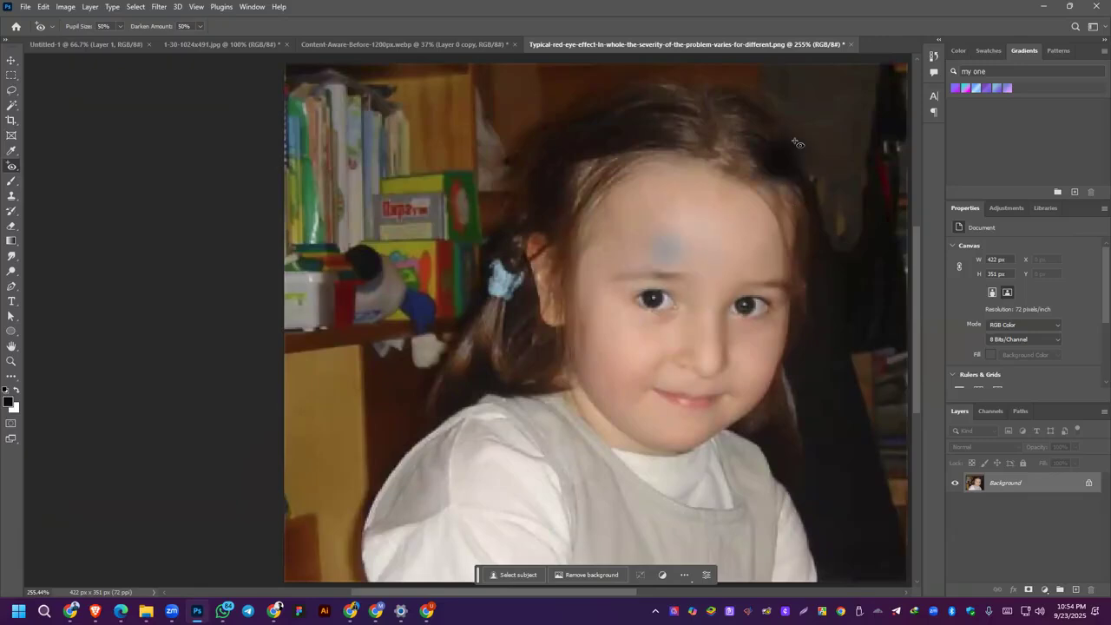
{"action": "left_click", "coordinate": [443, 287]}
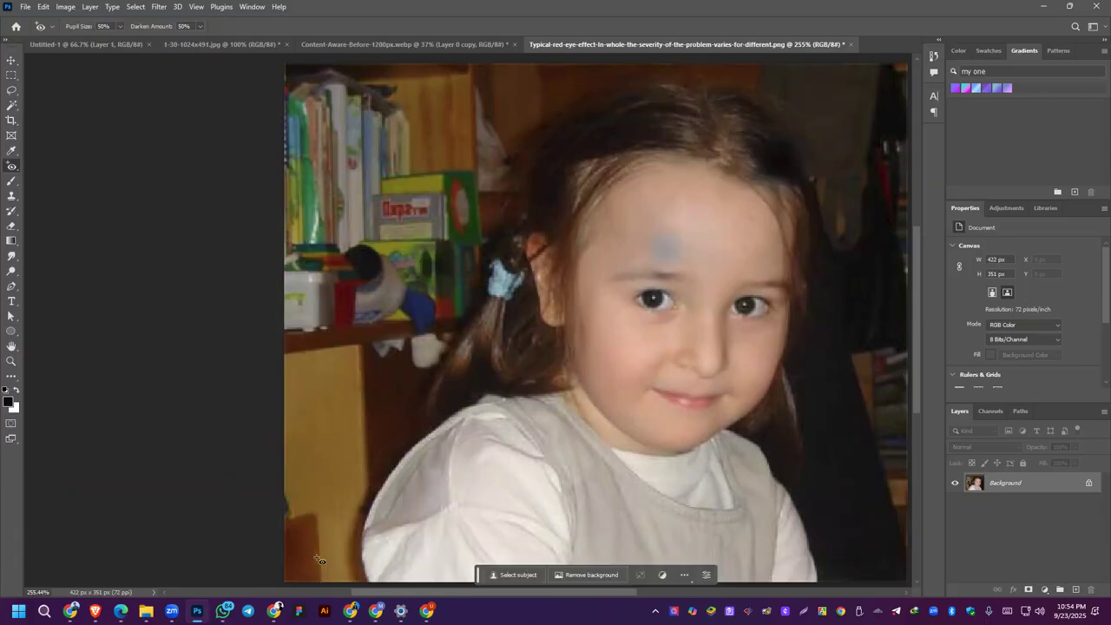
{"action": "left_click", "coordinate": [696, 400]}
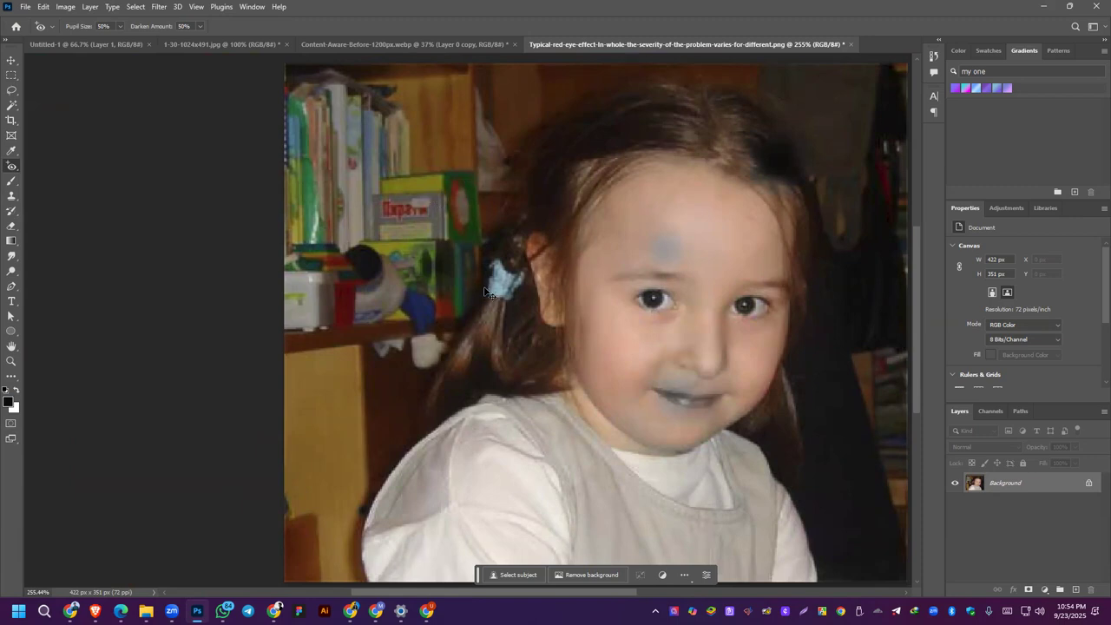
{"action": "key", "text": "ctrl+z"}
{"action": "key", "text": "ctrl+z"}
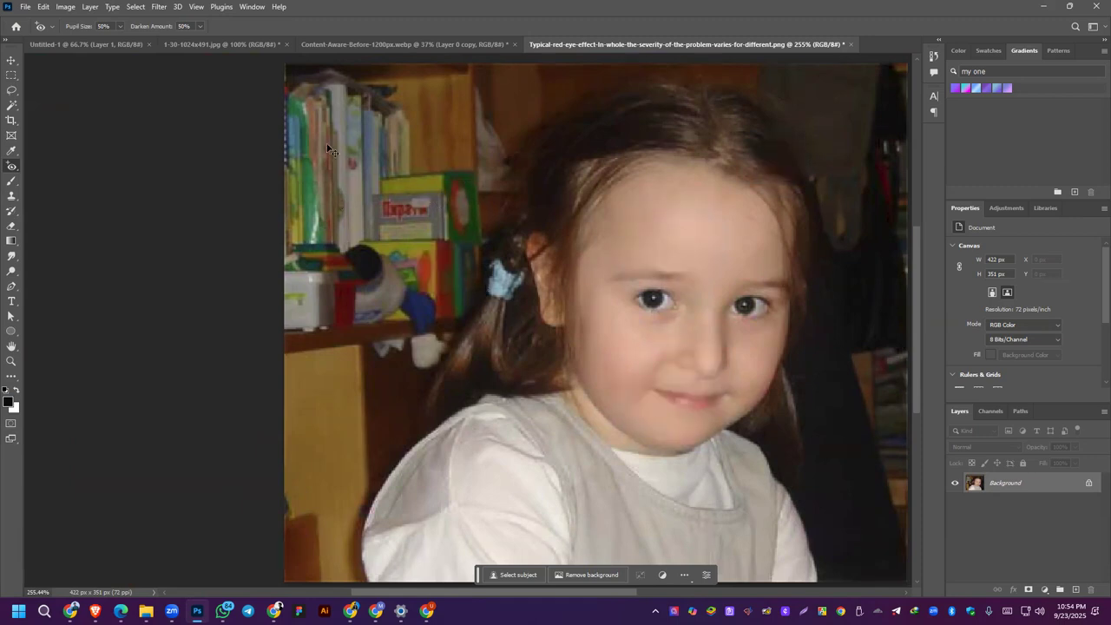
{"action": "key", "text": "ctrl+z"}
{"action": "key", "text": "ctrl+z"}
Step: Set the Red Eye Tool's Darken Amount to 100% and apply it to both eyes
{"action": "left_click", "coordinate": [200, 26]}
{"action": "left_click_drag", "start_coordinate": [204, 41], "coordinate": [234, 41]}
{"action": "left_click", "coordinate": [657, 301]}
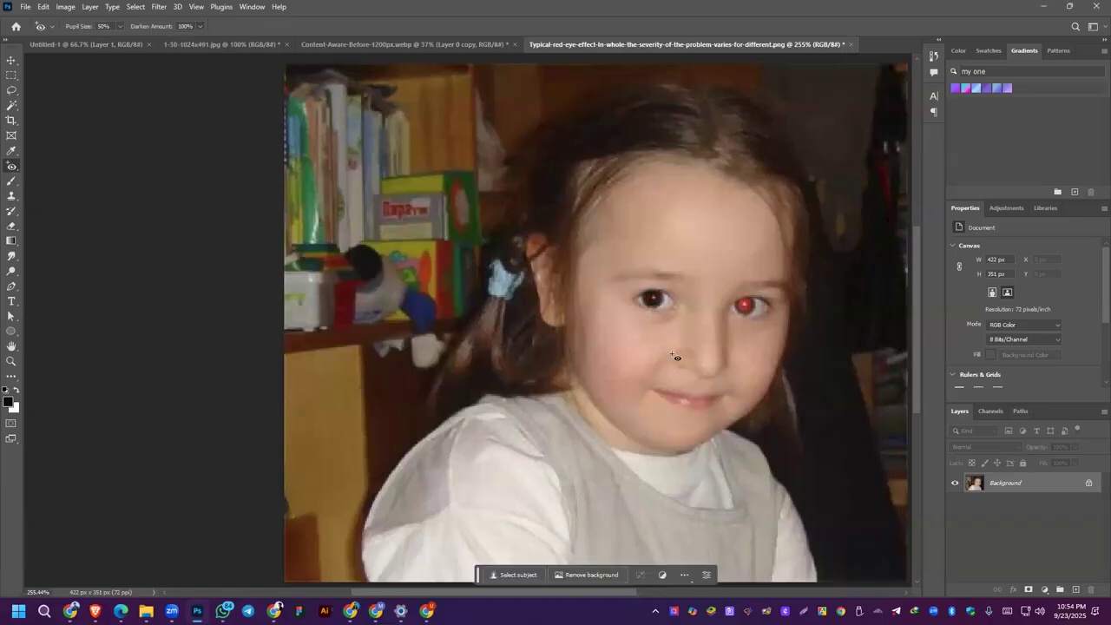
{"action": "left_click", "coordinate": [749, 306]}
Step: Set the Red Eye Tool's Pupil Size to 100% and apply it again to the eye nearer the bookshelf
{"action": "left_click", "coordinate": [119, 26]}
{"action": "left_click_drag", "start_coordinate": [125, 39], "coordinate": [192, 58]}
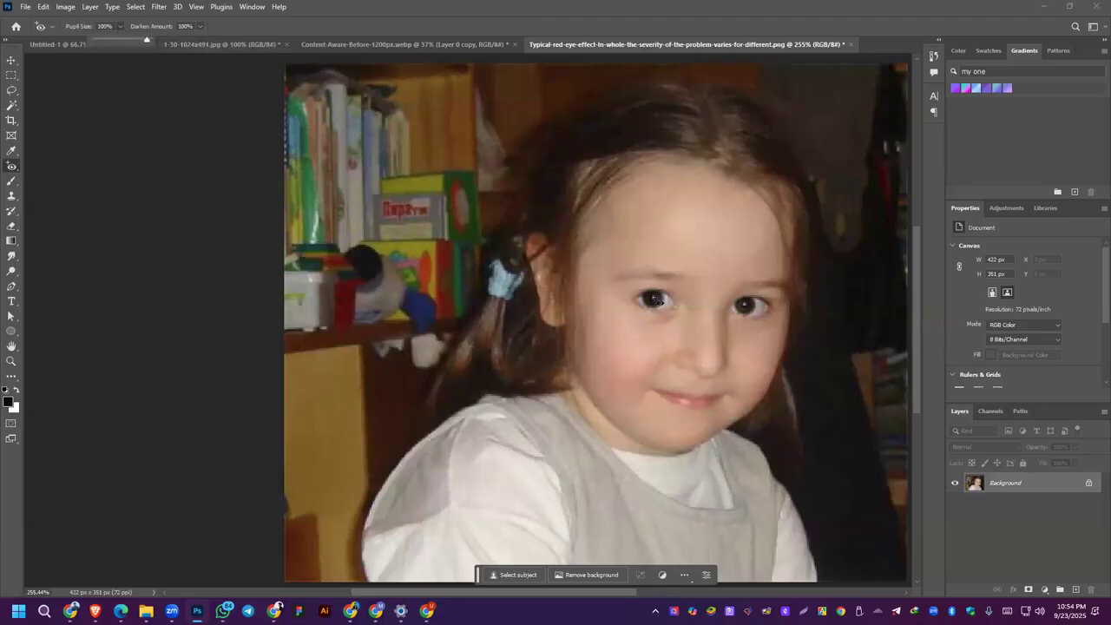
{"action": "left_click", "coordinate": [657, 300]}
Step: Set the Pupil Size to 25%, undo the previous Red Eye corrections, and remove the red from both pupils again
{"action": "left_click", "coordinate": [121, 27]}
{"action": "left_click_drag", "start_coordinate": [121, 40], "coordinate": [80, 40]}
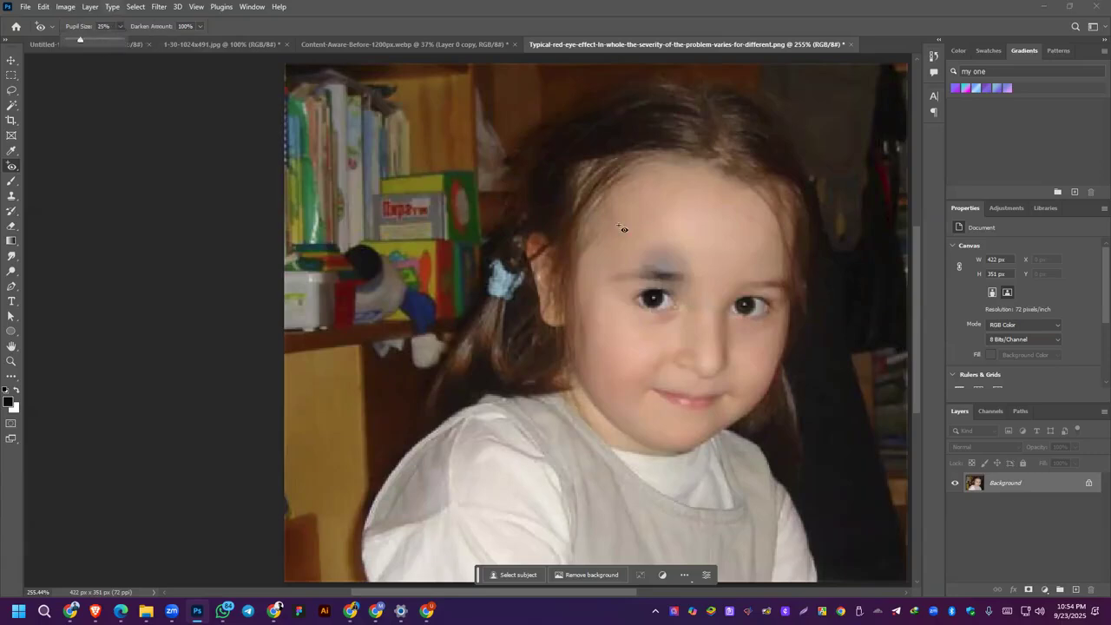
{"action": "key", "text": "ctrl+z"}
{"action": "key", "text": "ctrl+z"}
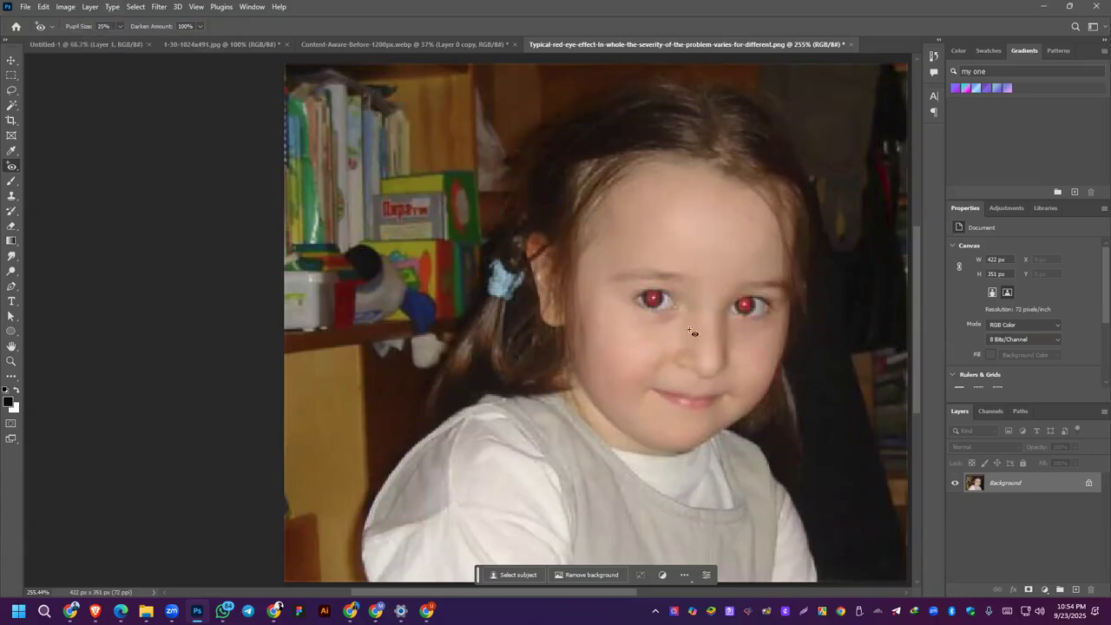
{"action": "left_click", "coordinate": [653, 299]}
{"action": "left_click", "coordinate": [744, 305]}
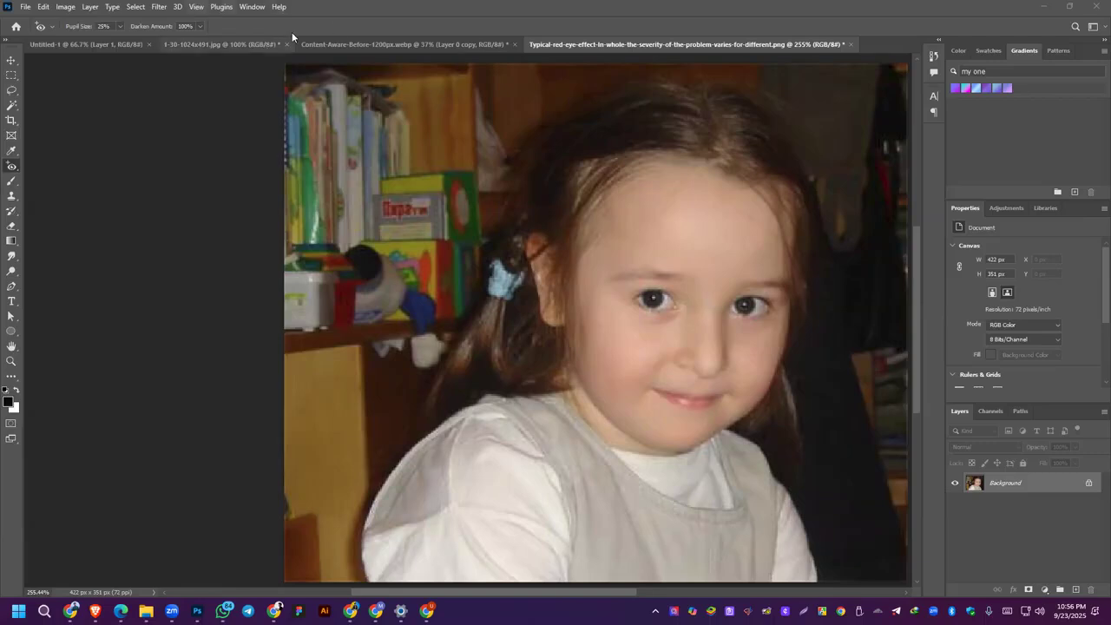
Step: Clear the crop ratio on the beach photo and expand its canvas to 2378 × 1590 px with Content-Aware filling
{"action": "left_click", "coordinate": [330, 44]}
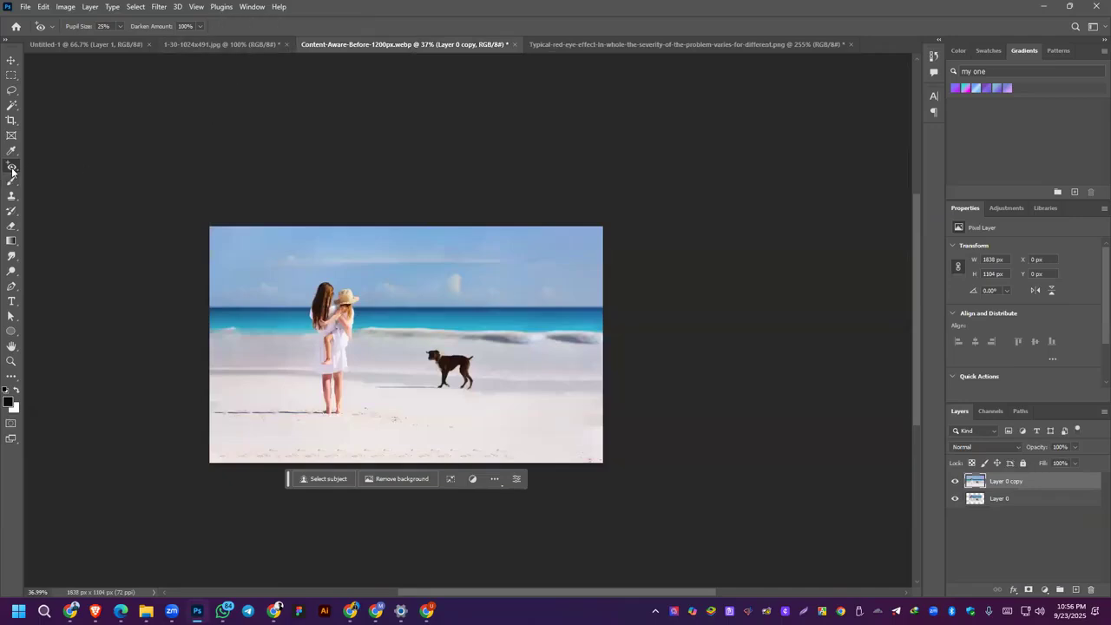
{"action": "left_click", "coordinate": [11, 121]}
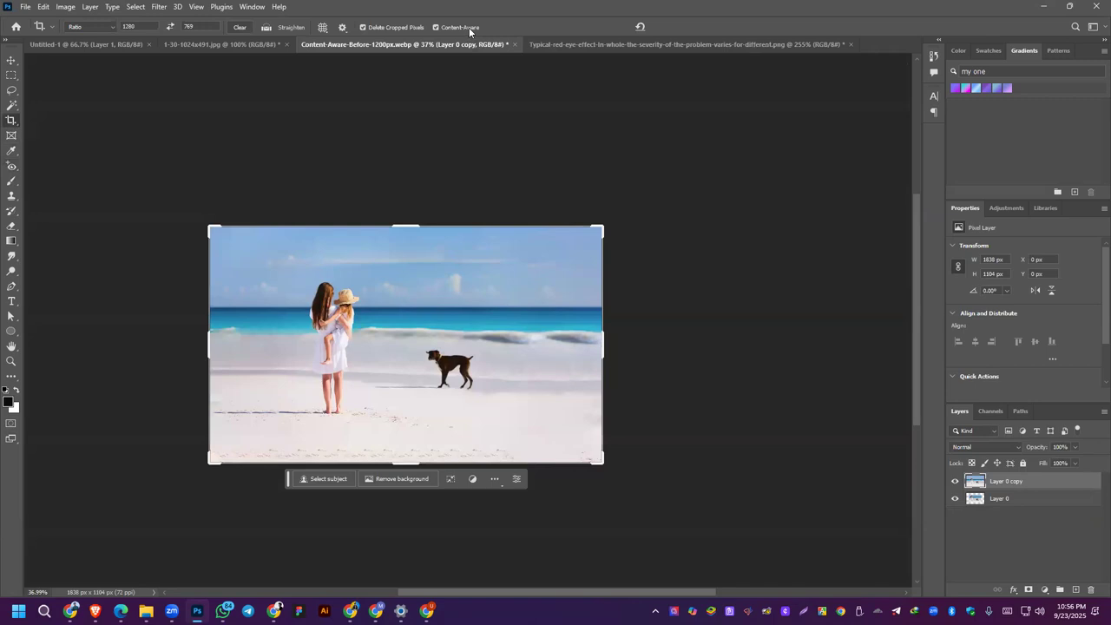
{"action": "left_click", "coordinate": [239, 27]}
{"action": "left_click_drag", "start_coordinate": [604, 344], "coordinate": [661, 347]}
{"action": "left_click_drag", "start_coordinate": [407, 462], "coordinate": [426, 510]}
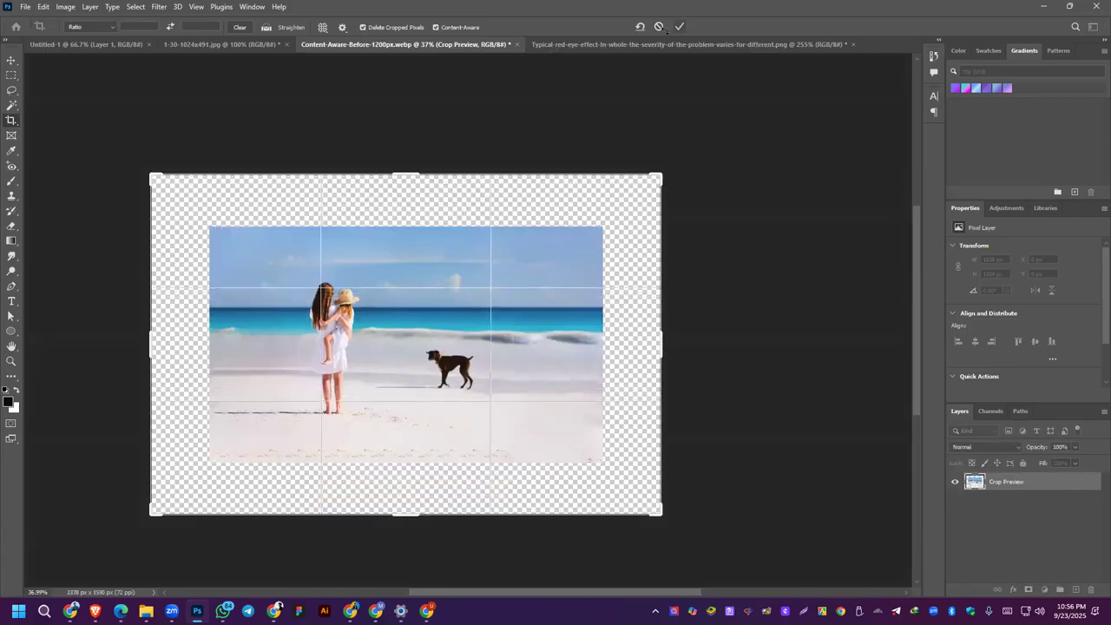
{"action": "left_click", "coordinate": [678, 26]}
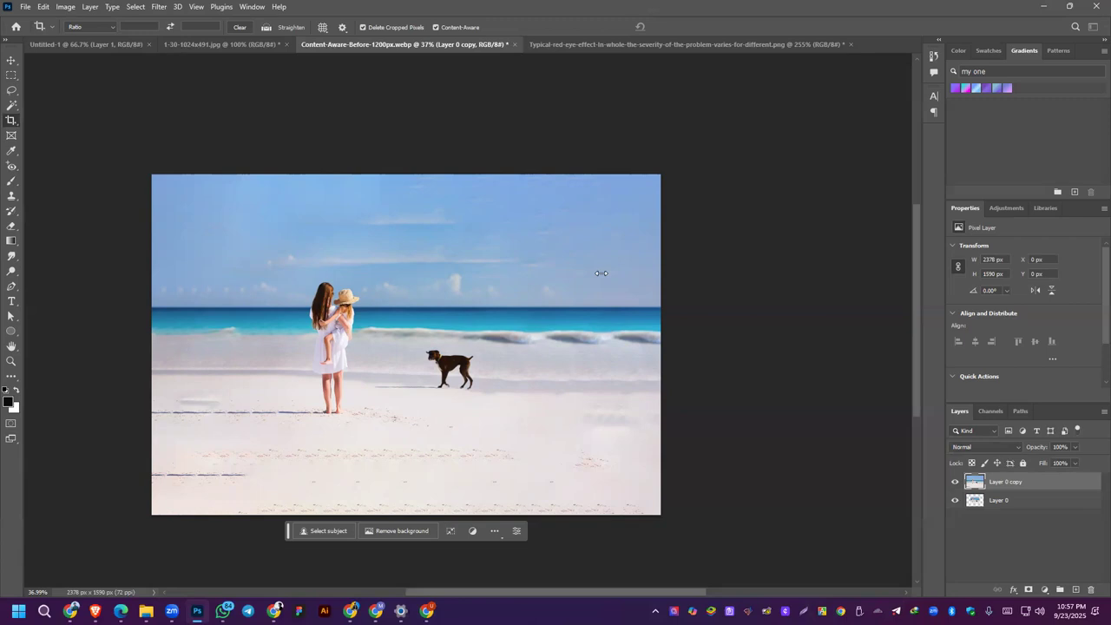
Step: Switch to the Remove Tool and brush over an area of the sky in the beach photo
{"action": "left_click", "coordinate": [12, 166]}
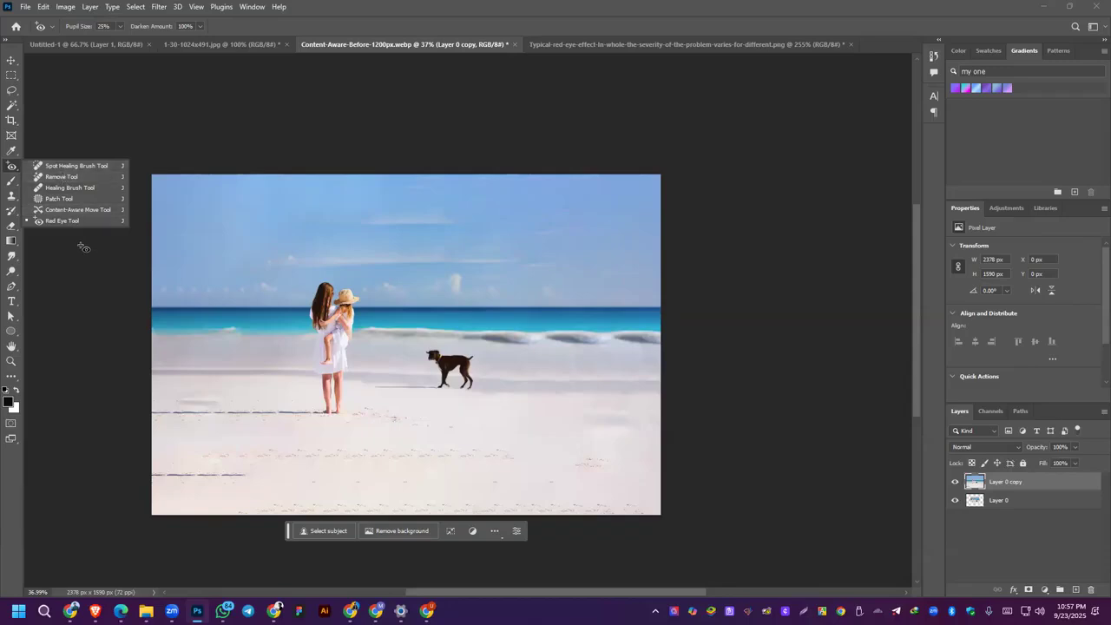
{"action": "left_click", "coordinate": [63, 177]}
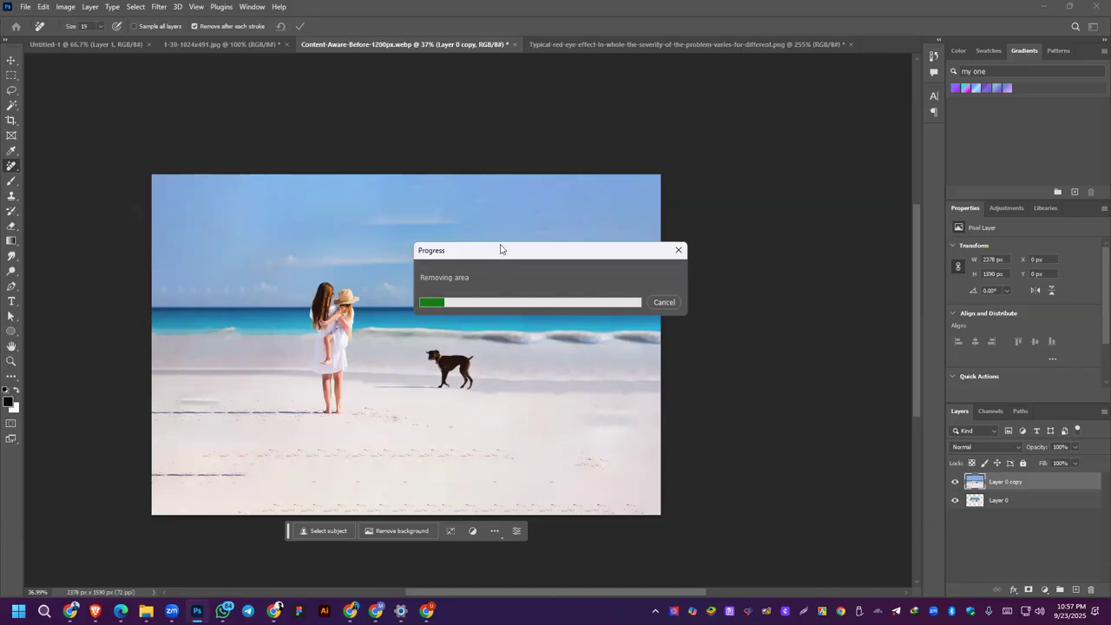
{"action": "left_click_drag", "start_coordinate": [496, 257], "coordinate": [427, 103]}
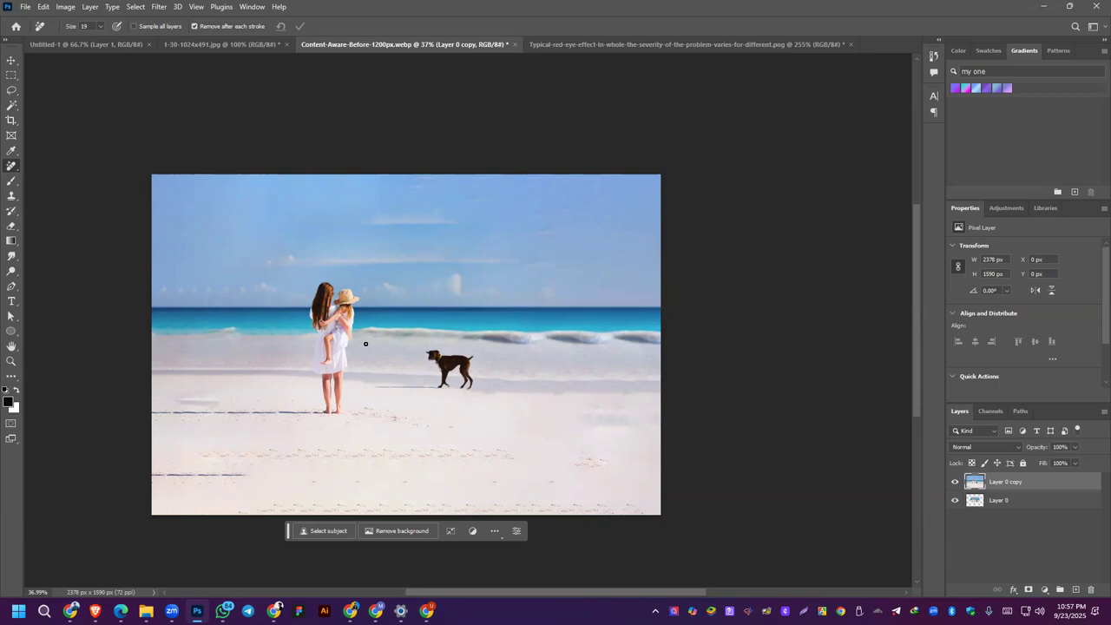
Step: Use the Remove Tool to clean up the woman's and child's white clothing and the area around her feet
{"action": "scroll", "coordinate": [339, 340], "scroll_direction": "up", "scroll_amount": 5}
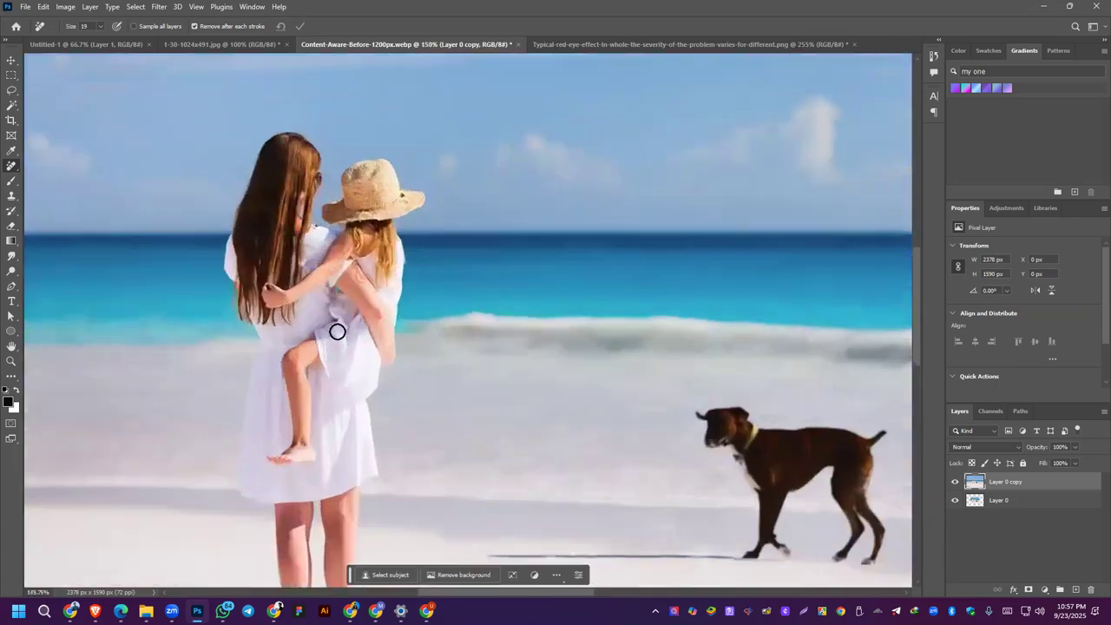
{"action": "mouse_move", "coordinate": [324, 452]}
{"action": "left_mouse_down"}
{"action": "mouse_move", "coordinate": [366, 310]}
{"action": "mouse_move", "coordinate": [322, 423]}
{"action": "mouse_move", "coordinate": [355, 452]}
{"action": "mouse_move", "coordinate": [362, 354]}
{"action": "left_mouse_up"}
{"action": "scroll", "coordinate": [362, 354], "scroll_direction": "down", "scroll_amount": 5}
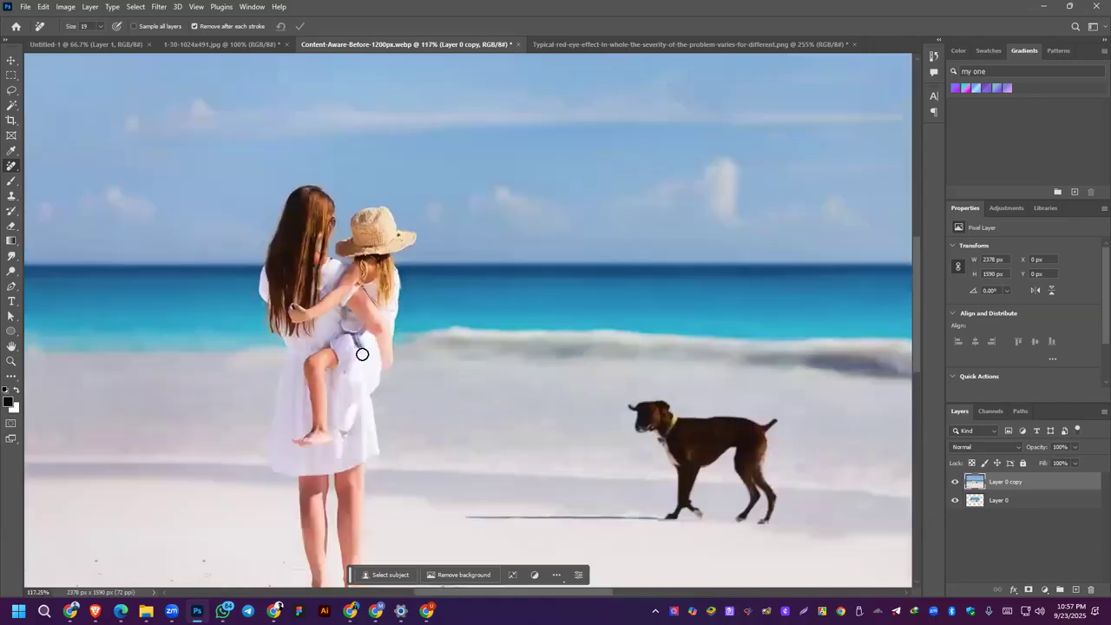
{"action": "mouse_move", "coordinate": [364, 436]}
{"action": "left_mouse_down"}
{"action": "mouse_move", "coordinate": [356, 505]}
{"action": "mouse_move", "coordinate": [329, 493]}
{"action": "left_mouse_up"}
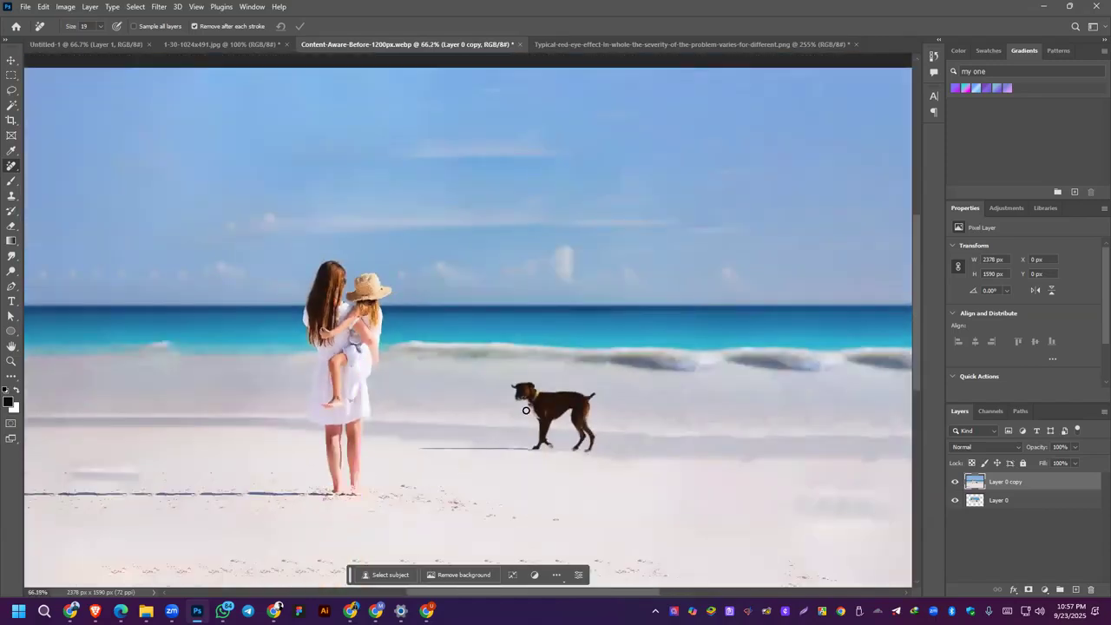
{"action": "scroll", "coordinate": [363, 481], "scroll_direction": "up", "scroll_amount": 5}
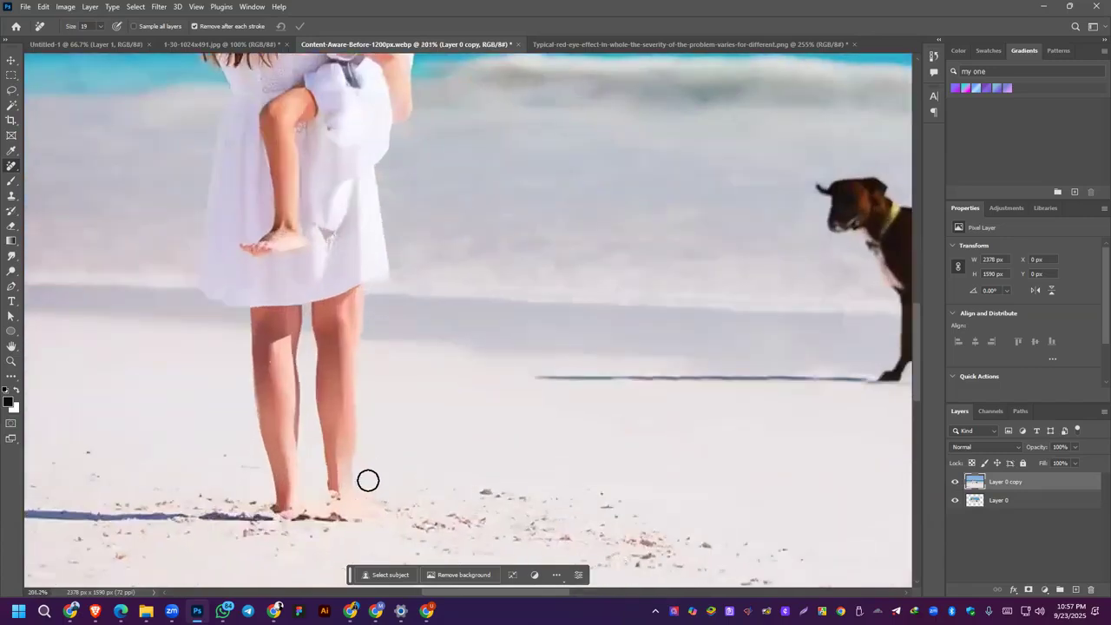
{"action": "mouse_move", "coordinate": [339, 468]}
{"action": "left_mouse_down"}
{"action": "mouse_move", "coordinate": [307, 458]}
{"action": "mouse_move", "coordinate": [334, 442]}
{"action": "mouse_move", "coordinate": [366, 446]}
{"action": "mouse_move", "coordinate": [349, 507]}
{"action": "mouse_move", "coordinate": [408, 488]}
{"action": "left_mouse_up"}
{"action": "scroll", "coordinate": [456, 440], "scroll_direction": "down", "scroll_amount": 4}
Step: Remove the dog's thin shadow line and the dog itself from the beach with the Remove Tool
{"action": "mouse_move", "coordinate": [488, 418]}
{"action": "left_mouse_down"}
{"action": "mouse_move", "coordinate": [403, 440]}
{"action": "mouse_move", "coordinate": [223, 454]}
{"action": "left_mouse_up"}
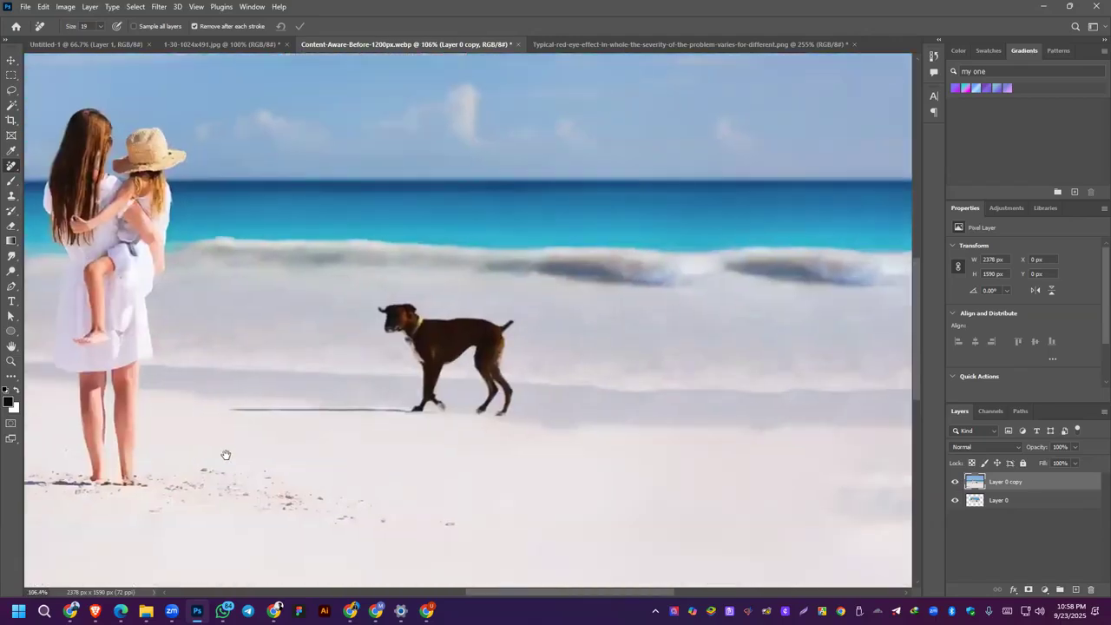
{"action": "left_click_drag", "start_coordinate": [201, 411], "coordinate": [367, 418]}
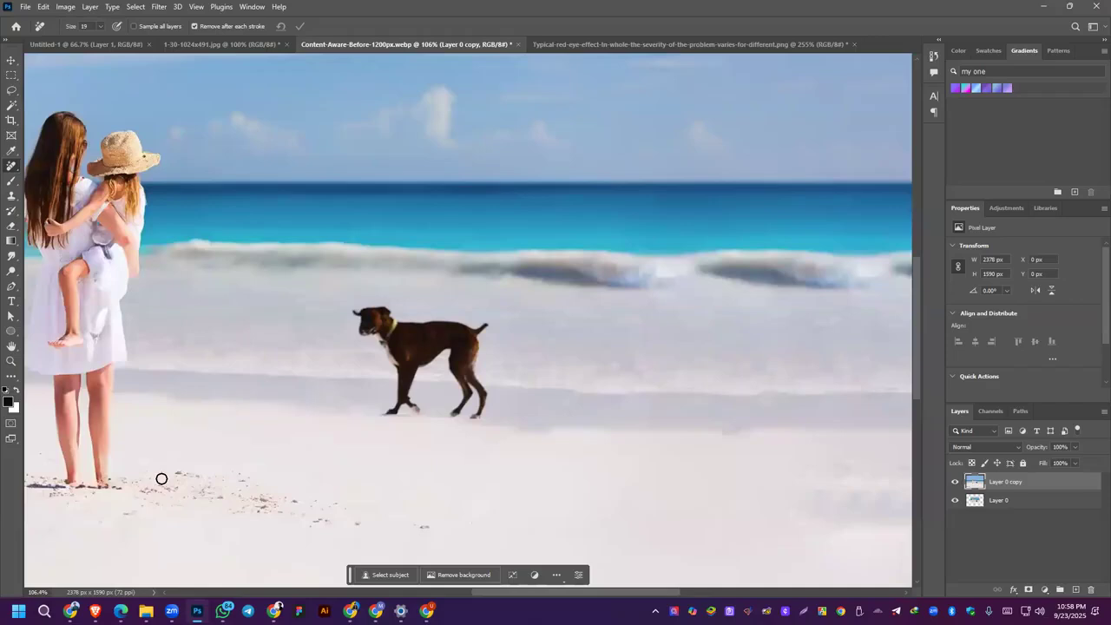
{"action": "mouse_move", "coordinate": [360, 335]}
{"action": "left_mouse_down"}
{"action": "mouse_move", "coordinate": [384, 310]}
{"action": "mouse_move", "coordinate": [371, 327]}
{"action": "mouse_move", "coordinate": [392, 324]}
{"action": "mouse_move", "coordinate": [375, 333]}
{"action": "mouse_move", "coordinate": [402, 399]}
{"action": "mouse_move", "coordinate": [386, 409]}
{"action": "mouse_move", "coordinate": [400, 407]}
{"action": "mouse_move", "coordinate": [398, 375]}
{"action": "mouse_move", "coordinate": [421, 409]}
{"action": "mouse_move", "coordinate": [401, 410]}
{"action": "mouse_move", "coordinate": [417, 411]}
{"action": "mouse_move", "coordinate": [405, 383]}
{"action": "mouse_move", "coordinate": [417, 359]}
{"action": "mouse_move", "coordinate": [408, 376]}
{"action": "mouse_move", "coordinate": [453, 342]}
{"action": "mouse_move", "coordinate": [467, 381]}
{"action": "mouse_move", "coordinate": [446, 413]}
{"action": "mouse_move", "coordinate": [476, 406]}
{"action": "mouse_move", "coordinate": [473, 417]}
{"action": "mouse_move", "coordinate": [452, 416]}
{"action": "mouse_move", "coordinate": [466, 417]}
{"action": "mouse_move", "coordinate": [485, 391]}
{"action": "mouse_move", "coordinate": [480, 421]}
{"action": "mouse_move", "coordinate": [464, 360]}
{"action": "mouse_move", "coordinate": [474, 347]}
{"action": "mouse_move", "coordinate": [474, 383]}
{"action": "mouse_move", "coordinate": [492, 317]}
{"action": "mouse_move", "coordinate": [460, 352]}
{"action": "mouse_move", "coordinate": [476, 325]}
{"action": "mouse_move", "coordinate": [380, 317]}
{"action": "mouse_move", "coordinate": [414, 340]}
{"action": "mouse_move", "coordinate": [394, 352]}
{"action": "mouse_move", "coordinate": [426, 362]}
{"action": "mouse_move", "coordinate": [456, 336]}
{"action": "mouse_move", "coordinate": [360, 314]}
{"action": "mouse_move", "coordinate": [482, 321]}
{"action": "mouse_move", "coordinate": [417, 388]}
{"action": "mouse_move", "coordinate": [442, 372]}
{"action": "left_mouse_up"}
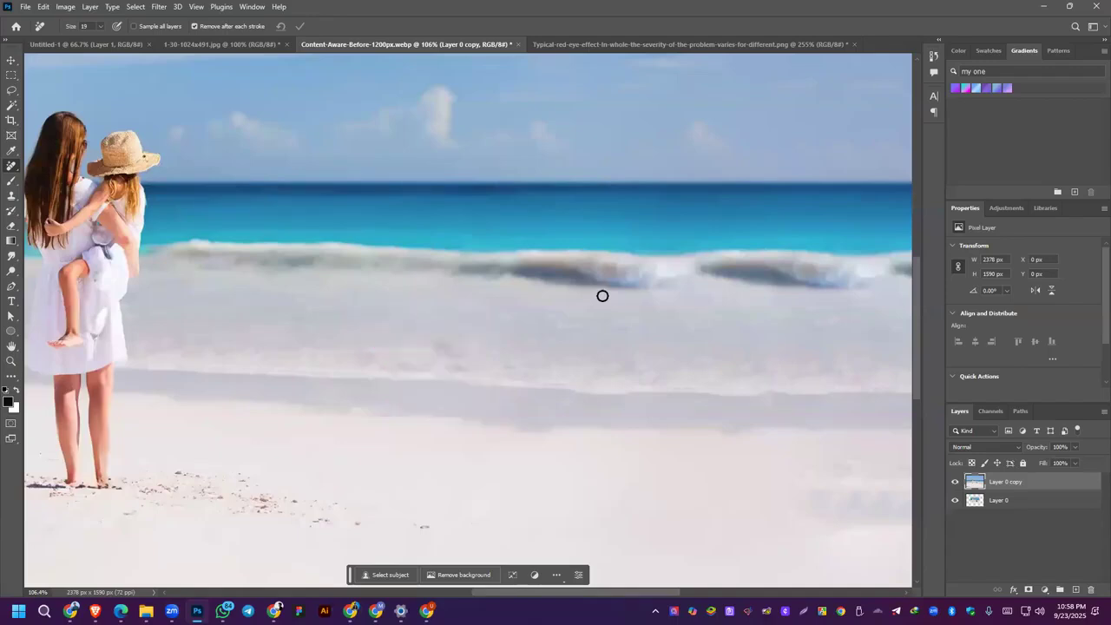
{"action": "scroll", "coordinate": [378, 273], "scroll_direction": "down", "scroll_amount": 3}
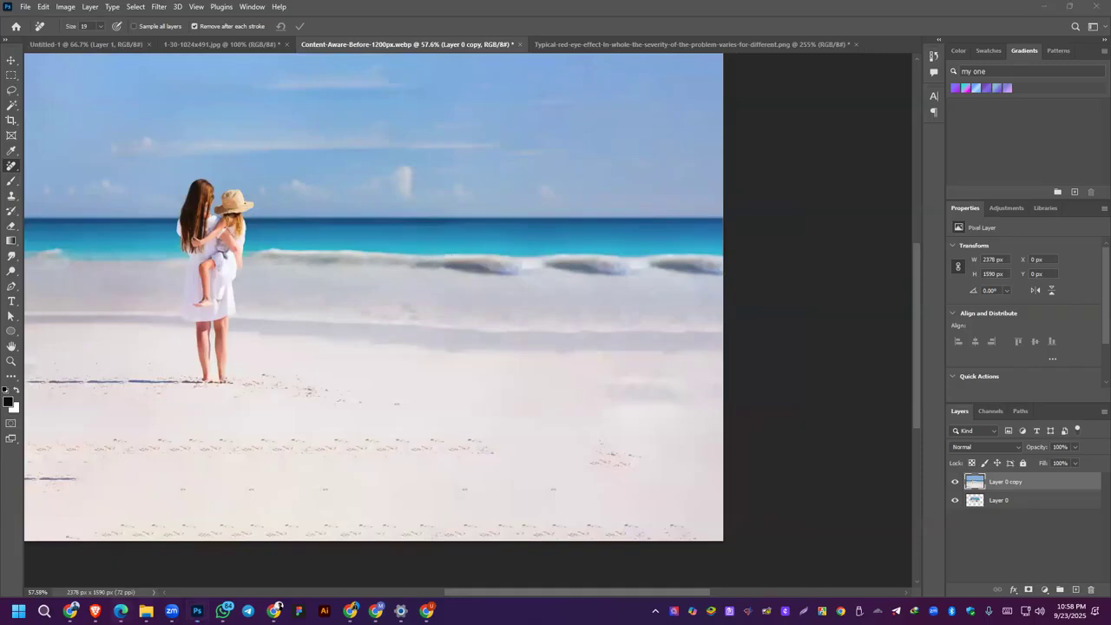
Step: Show the group of retouching tools that contains the Remove Tool
{"action": "mouse_move", "coordinate": [197, 610]}
{"action": "left_click", "coordinate": [13, 168]}
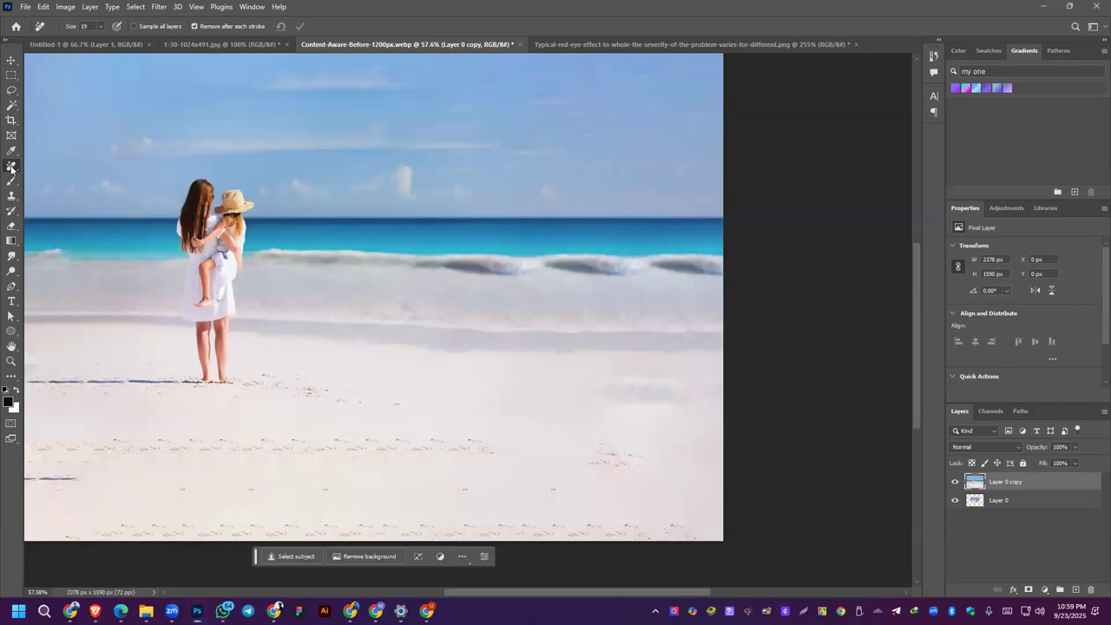
{"action": "right_click", "coordinate": [12, 168]}
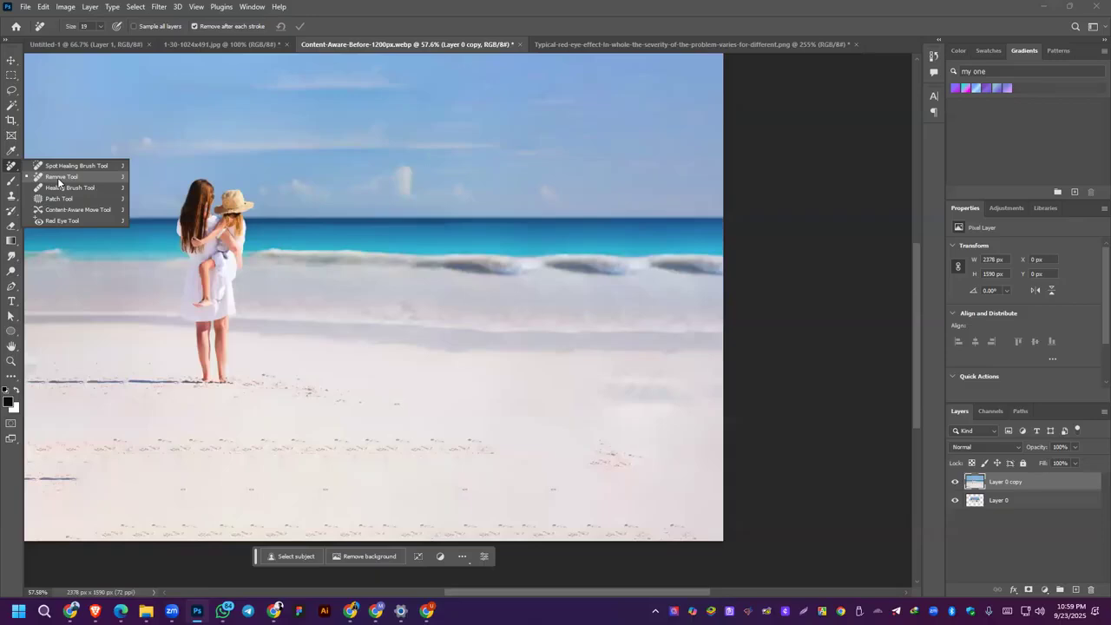
Step: Open the Control Panel's list of installed programs, look through its lower entries, and return to the beach photo
{"action": "left_click", "coordinate": [18, 611]}
{"action": "type", "text": "camtasia 2019"}
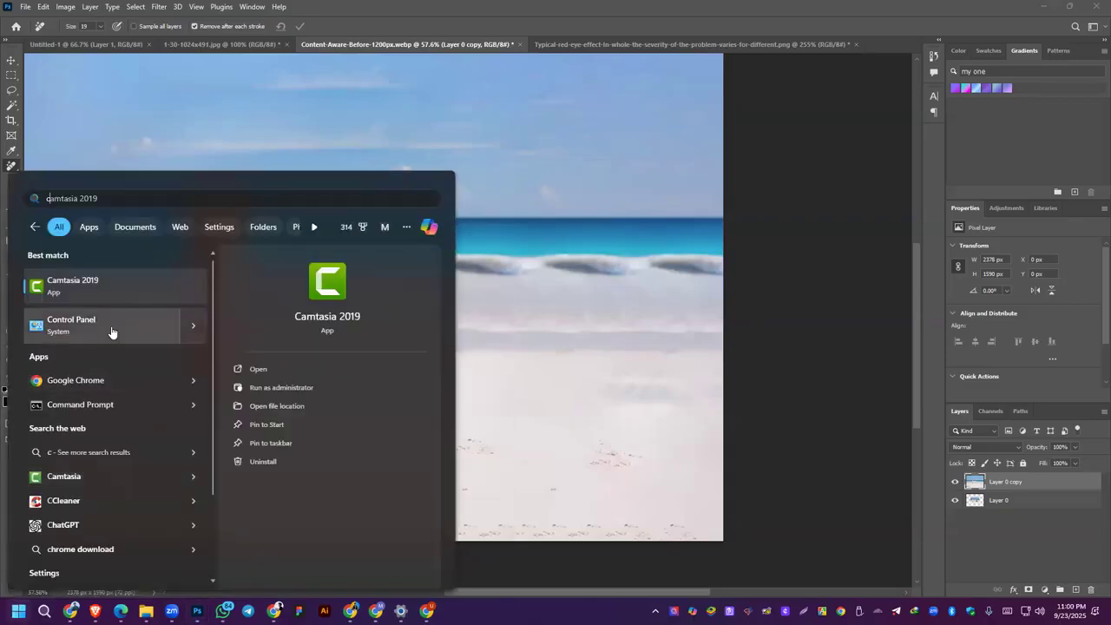
{"action": "left_click", "coordinate": [101, 318]}
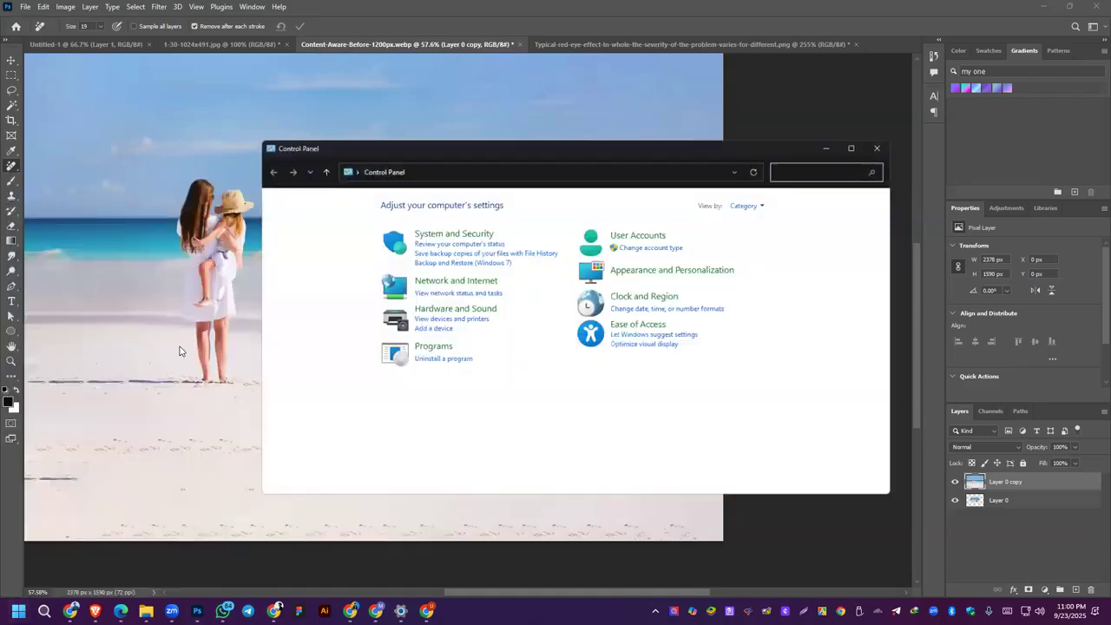
{"action": "left_click", "coordinate": [456, 361]}
{"action": "scroll", "coordinate": [387, 319], "scroll_direction": "down", "scroll_amount": 7}
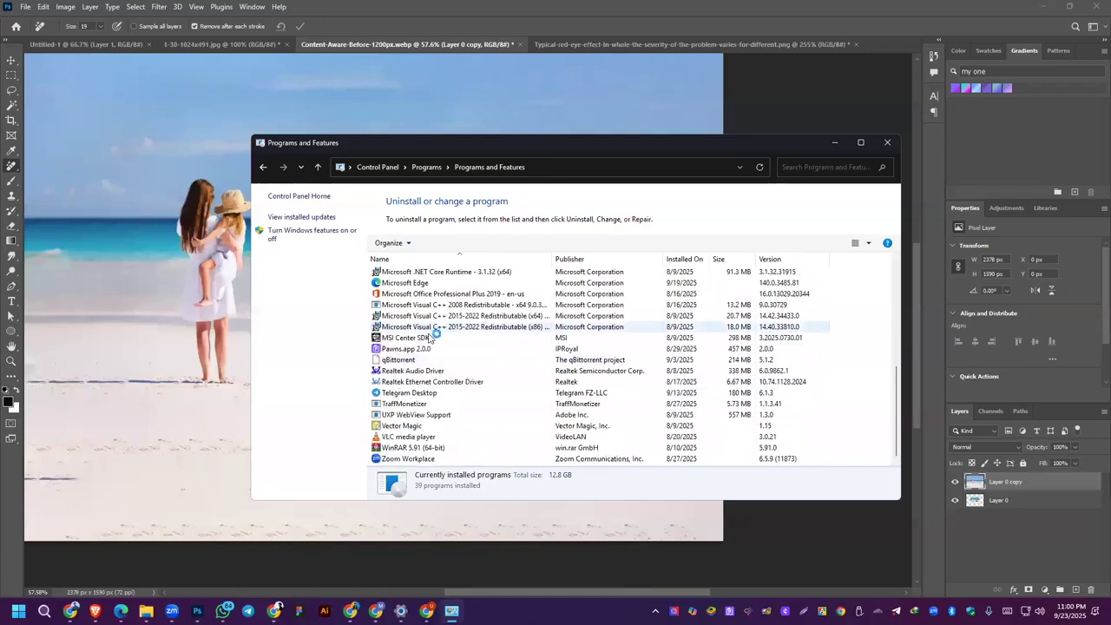
{"action": "left_click_drag", "start_coordinate": [514, 147], "coordinate": [324, 174]}
{"action": "left_click", "coordinate": [495, 170]}
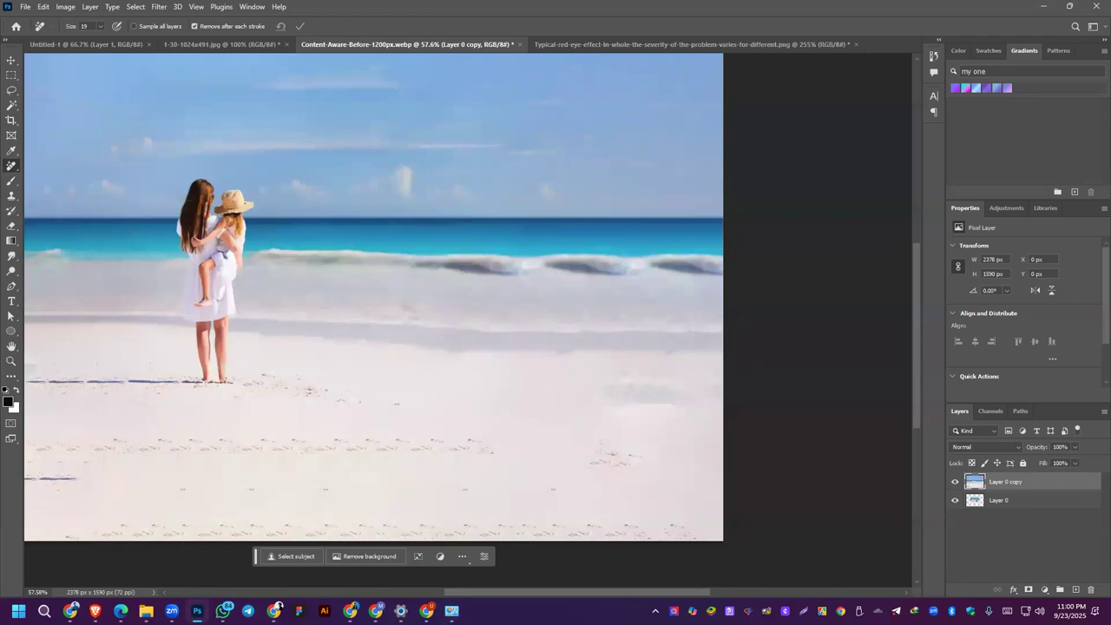
Step: Switch to the course outline PDF in Edge and highlight the Class 06: Photo Editing topics from its heading through Image Adjustment
{"action": "left_click", "coordinate": [121, 610]}
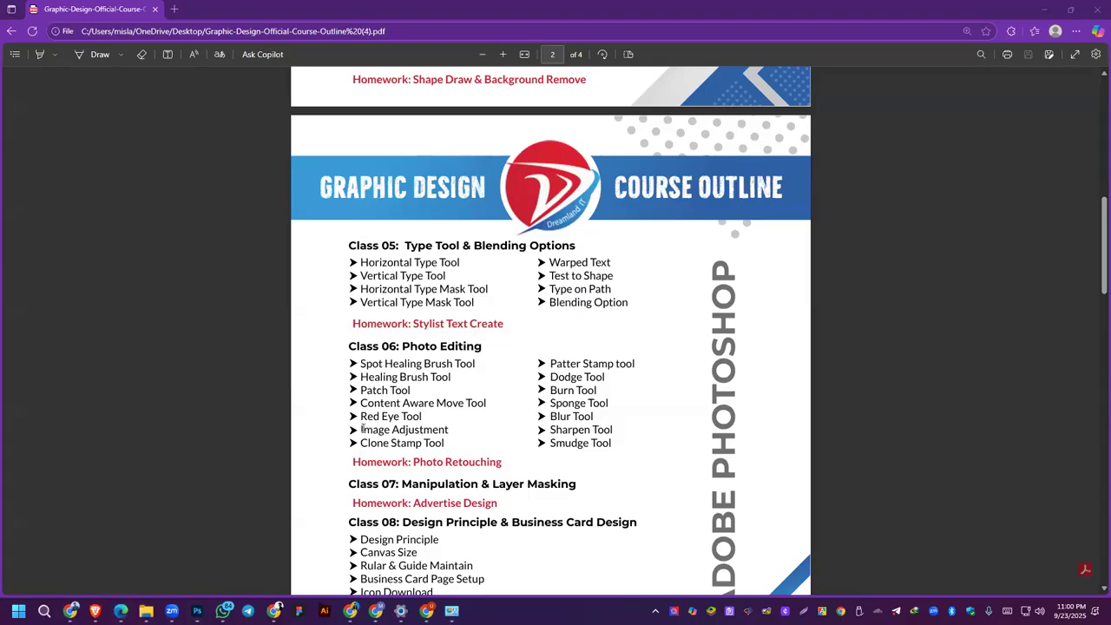
{"action": "mouse_move", "coordinate": [358, 430]}
{"action": "left_mouse_down"}
{"action": "mouse_move", "coordinate": [462, 433]}
{"action": "mouse_move", "coordinate": [351, 400]}
{"action": "mouse_move", "coordinate": [350, 364]}
{"action": "left_mouse_up"}
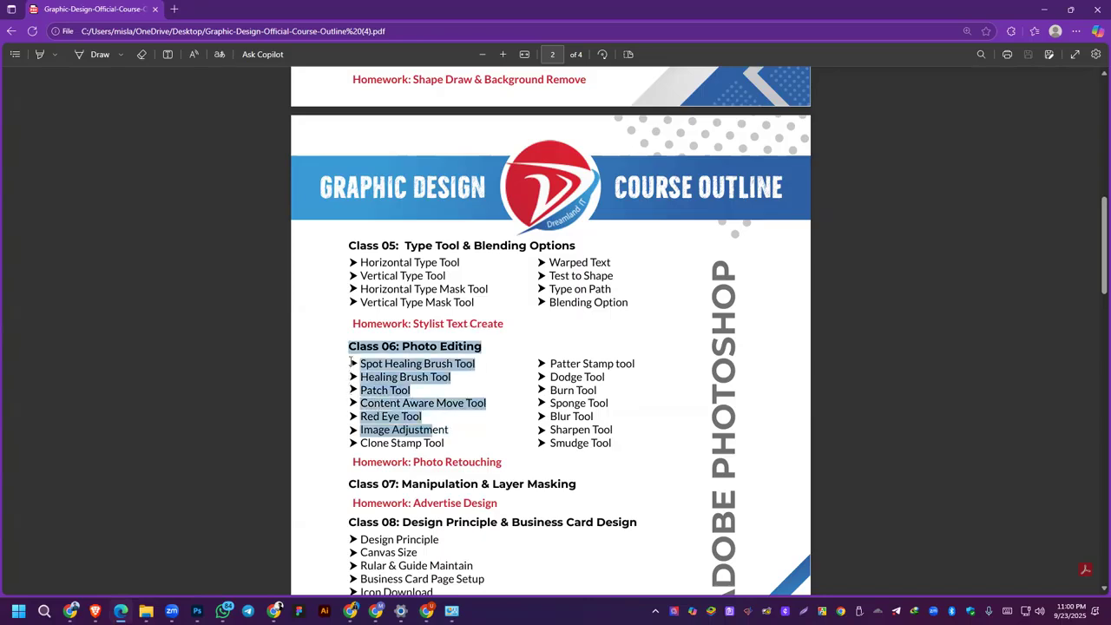
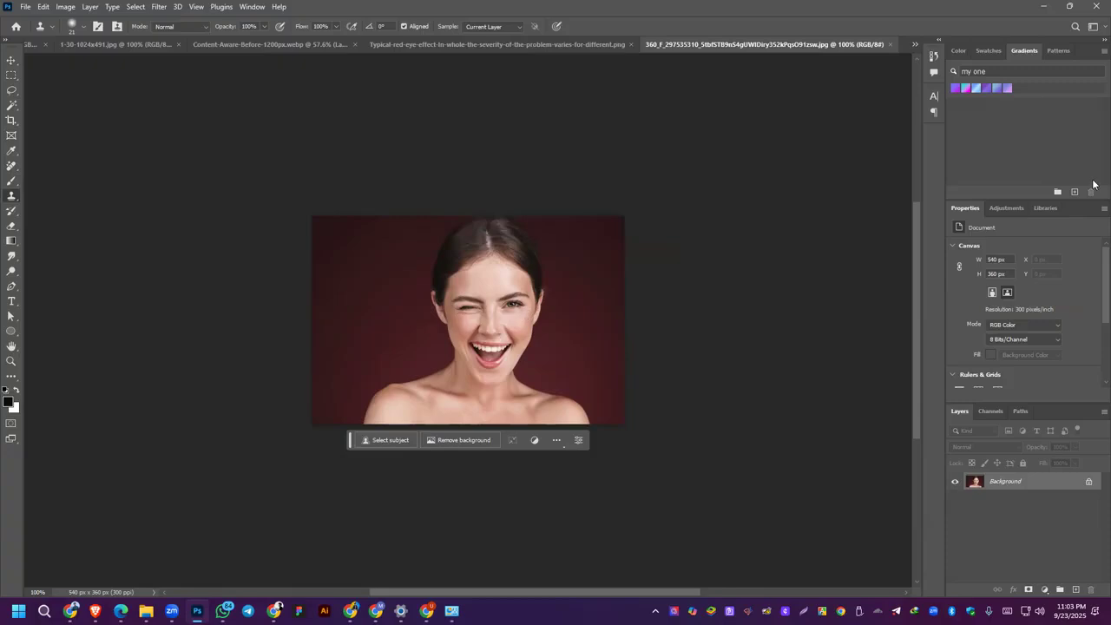
Step: Return to the winking woman portrait and try cloning her open eye over the closed one with the Clone Stamp Tool
{"action": "key", "text": "alt+Tab"}
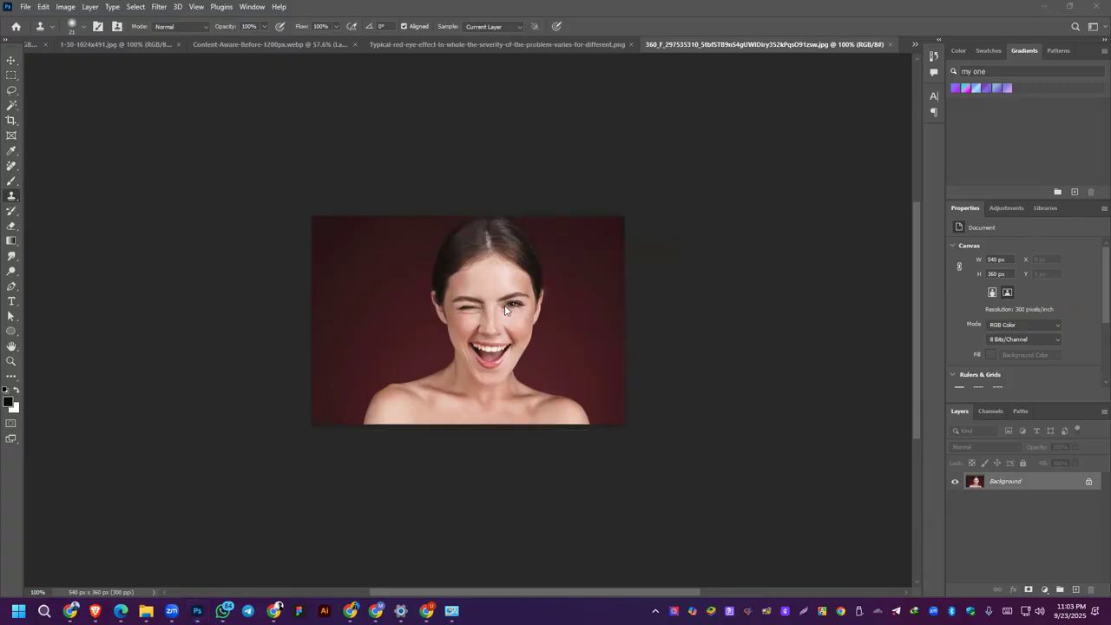
{"action": "left_click", "coordinate": [13, 192]}
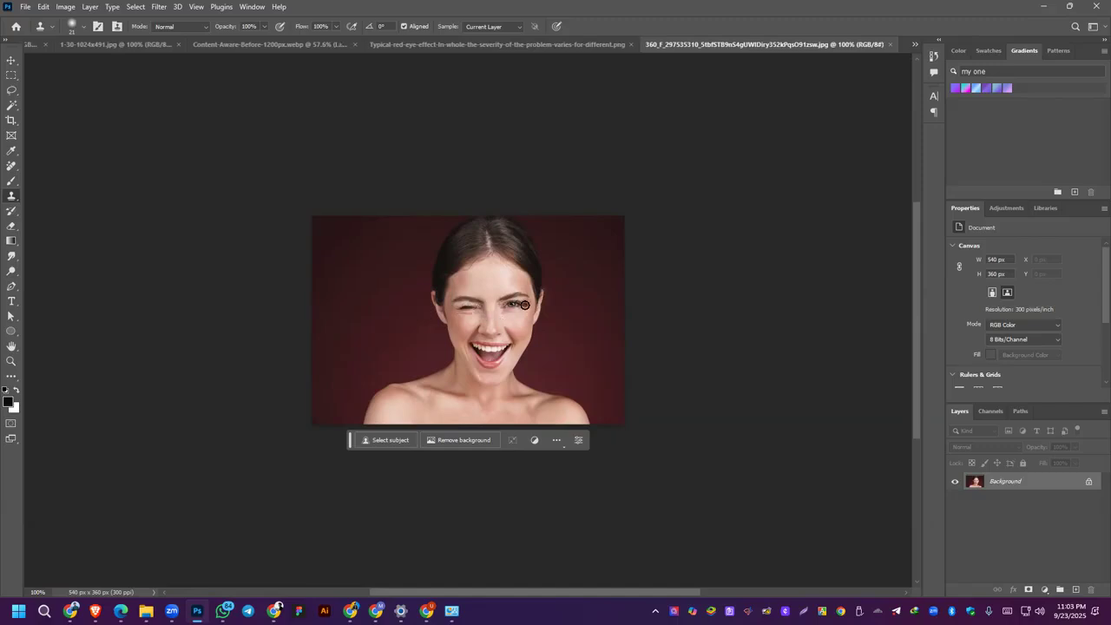
{"action": "left_click_drag", "start_coordinate": [480, 308], "coordinate": [458, 312]}
{"action": "key", "text": "ctrl+z"}
{"action": "scroll", "coordinate": [484, 315], "scroll_direction": "up", "scroll_amount": 5}
{"action": "mouse_move", "coordinate": [453, 292]}
{"action": "left_mouse_down"}
{"action": "mouse_move", "coordinate": [415, 291]}
{"action": "mouse_move", "coordinate": [417, 302]}
{"action": "left_mouse_up"}
{"action": "key", "text": "ctrl+z"}
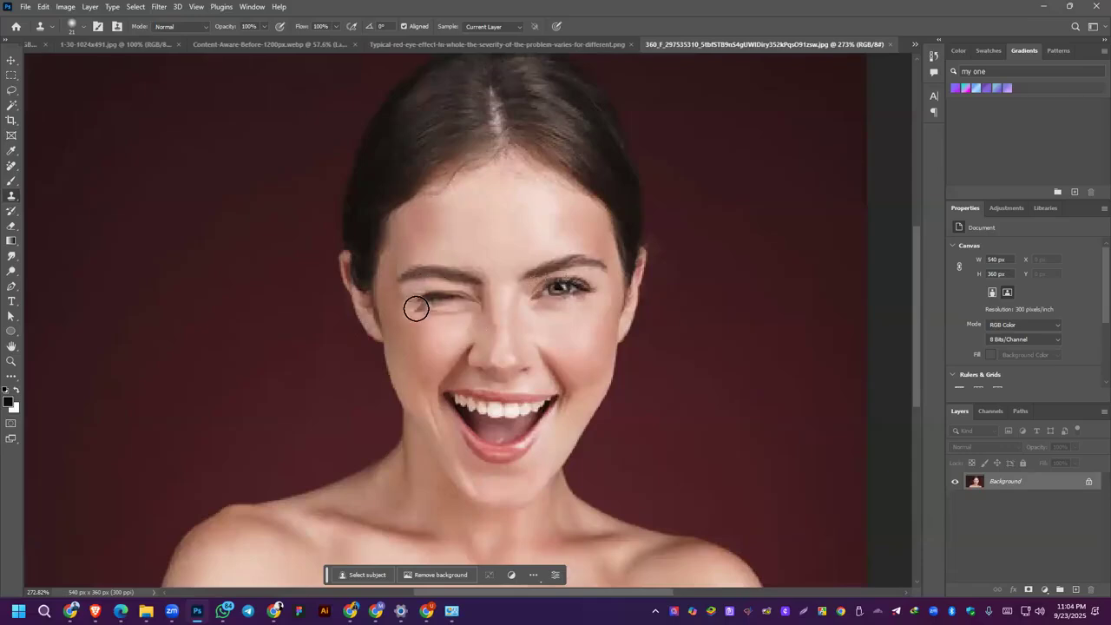
{"action": "mouse_move", "coordinate": [414, 304]}
{"action": "left_mouse_down"}
{"action": "mouse_move", "coordinate": [468, 301]}
{"action": "mouse_move", "coordinate": [440, 304]}
{"action": "left_mouse_up"}
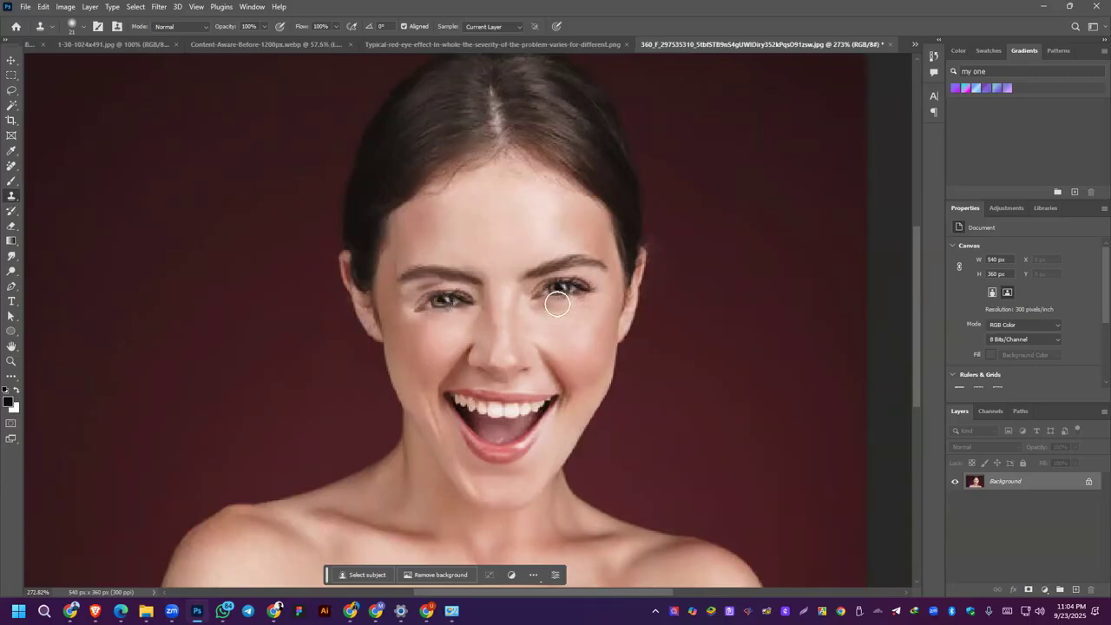
{"action": "key", "text": "ctrl+z"}
{"action": "scroll", "coordinate": [1011, 276], "scroll_direction": "down", "scroll_amount": 3}
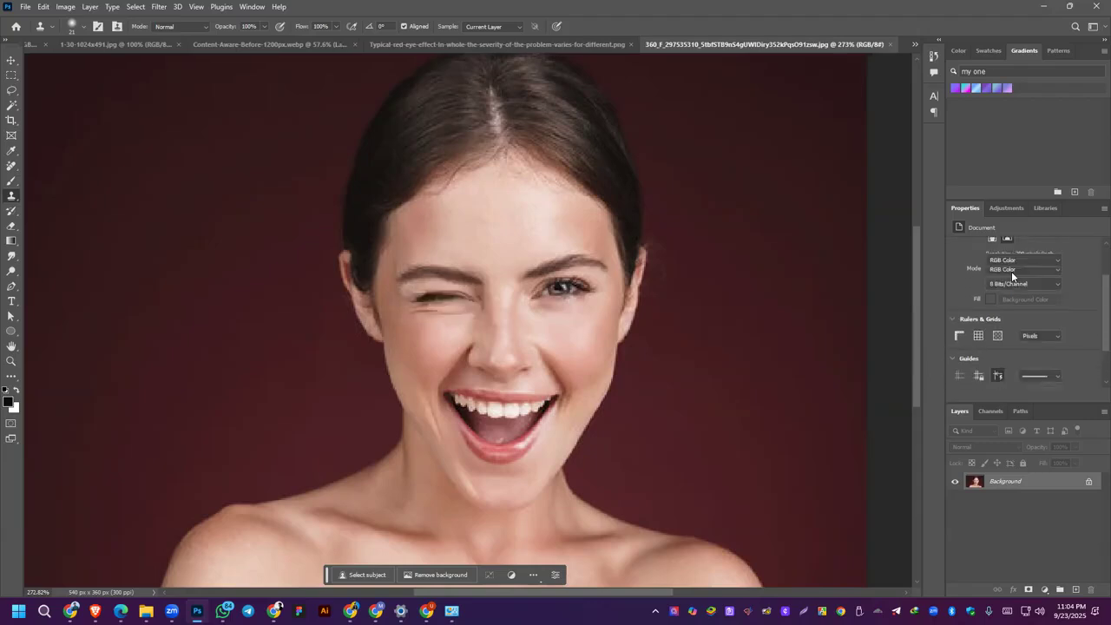
{"action": "scroll", "coordinate": [1009, 326], "scroll_direction": "up", "scroll_amount": 4}
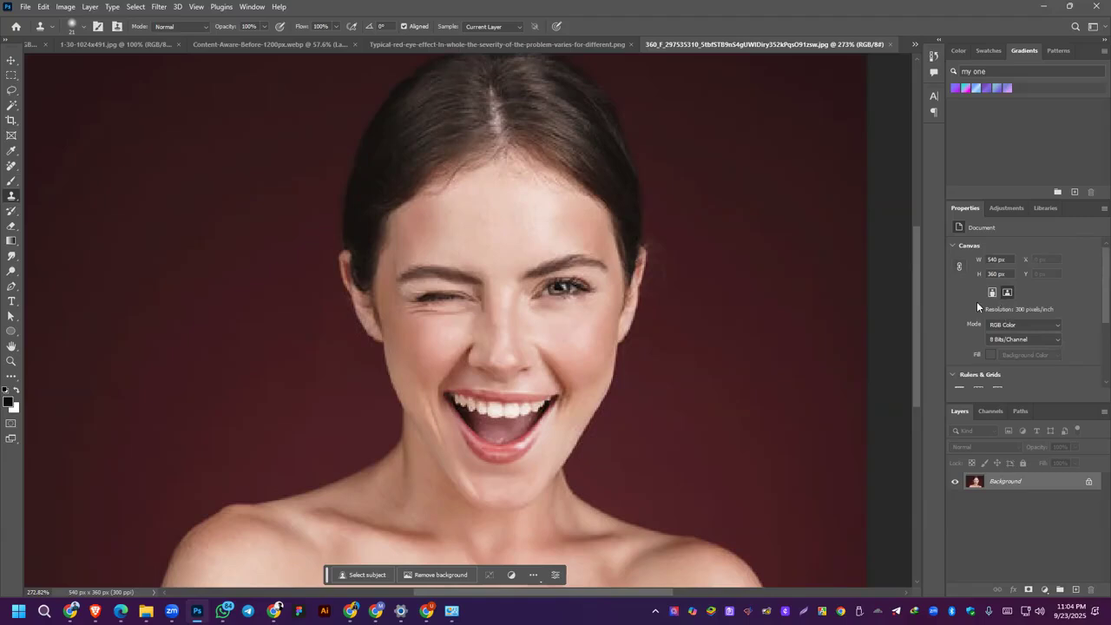
Step: Try painting over the woman's open eye with the Pattern Stamp Tool, undoing each stroke
{"action": "right_click", "coordinate": [12, 197]}
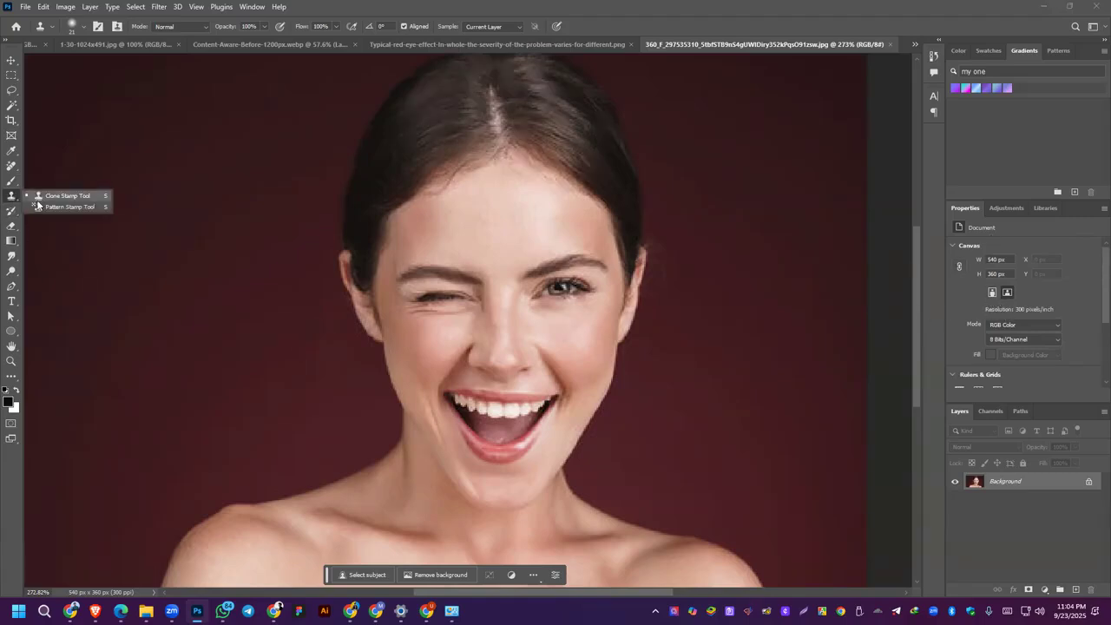
{"action": "left_click", "coordinate": [56, 206]}
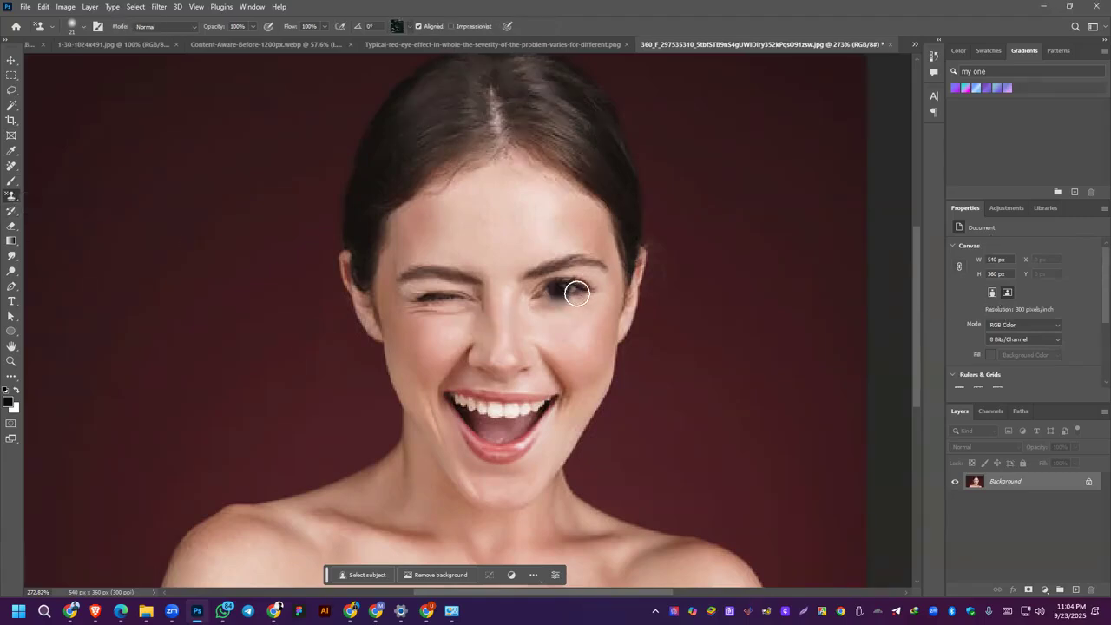
{"action": "mouse_move", "coordinate": [571, 290]}
{"action": "left_mouse_down"}
{"action": "mouse_move", "coordinate": [551, 294]}
{"action": "mouse_move", "coordinate": [557, 301]}
{"action": "left_mouse_up"}
{"action": "key", "text": "ctrl+z"}
{"action": "left_click", "coordinate": [564, 288]}
{"action": "key", "text": "ctrl+z"}
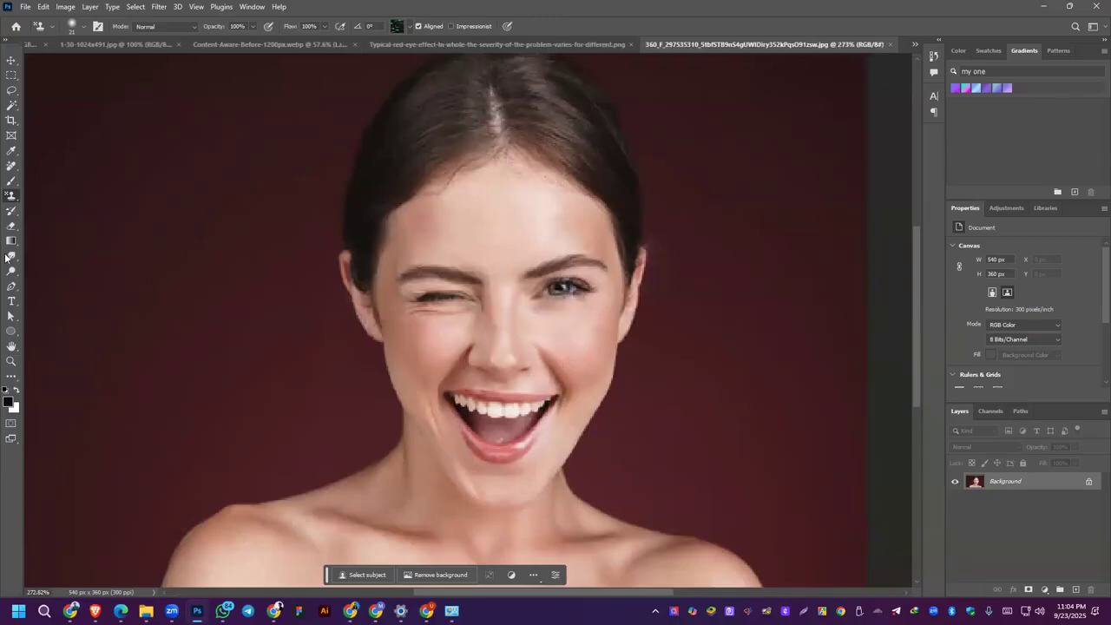
Step: Switch back to the Clone Stamp Tool, sample the open eye, try painting it over the winking eye, and undo it
{"action": "right_click", "coordinate": [11, 196]}
{"action": "left_click", "coordinate": [50, 198]}
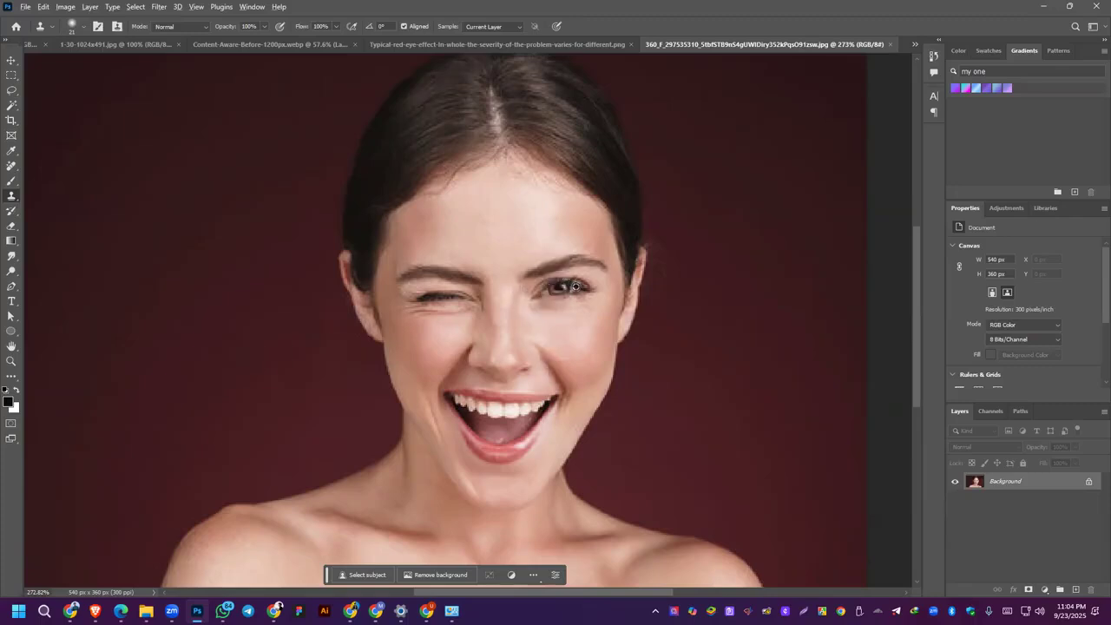
{"action": "left_click", "coordinate": [586, 288], "text": "alt"}
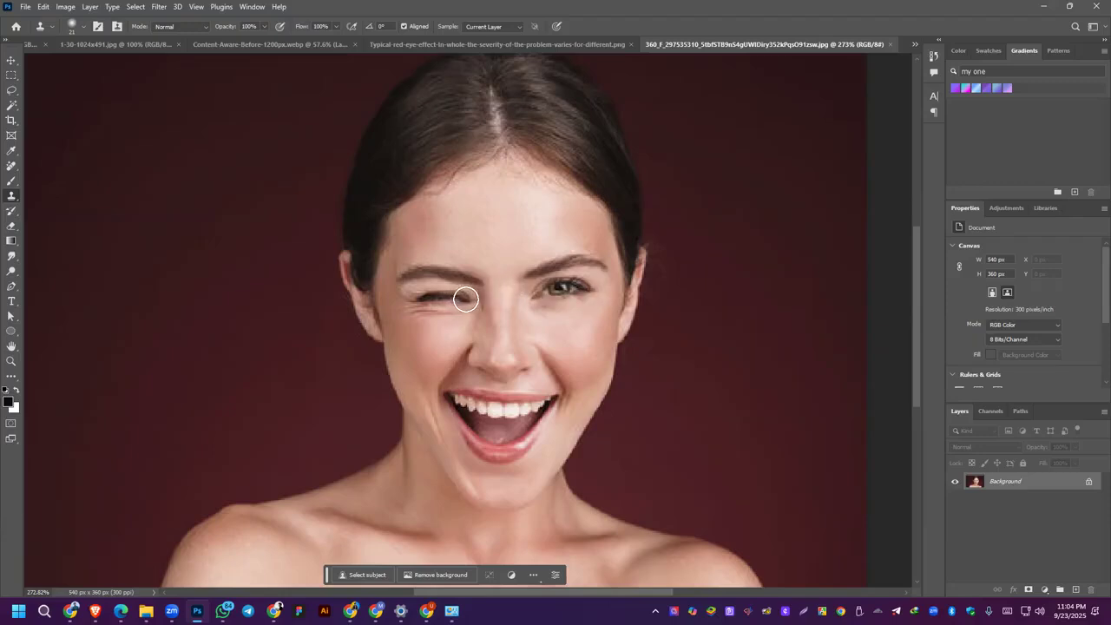
{"action": "mouse_move", "coordinate": [477, 298]}
{"action": "left_mouse_down"}
{"action": "mouse_move", "coordinate": [412, 297]}
{"action": "mouse_move", "coordinate": [465, 296]}
{"action": "mouse_move", "coordinate": [434, 295]}
{"action": "mouse_move", "coordinate": [429, 307]}
{"action": "left_mouse_up"}
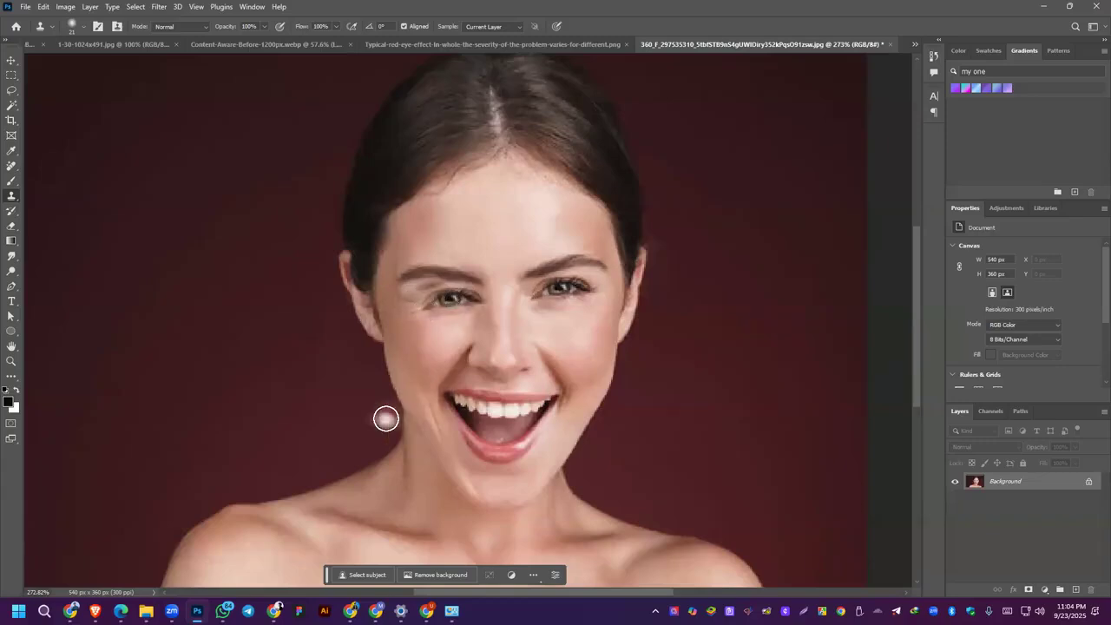
{"action": "key", "text": "ctrl+z"}
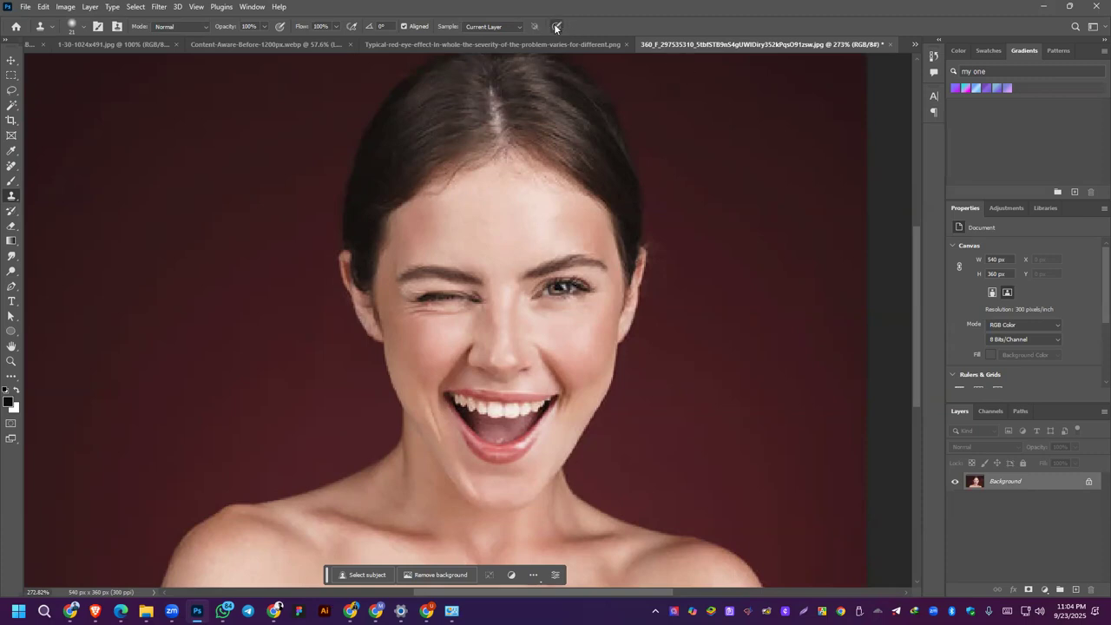
Step: Try clone strokes over the open eye and over the winking eye, undoing both
{"action": "left_click_drag", "start_coordinate": [556, 288], "coordinate": [575, 290]}
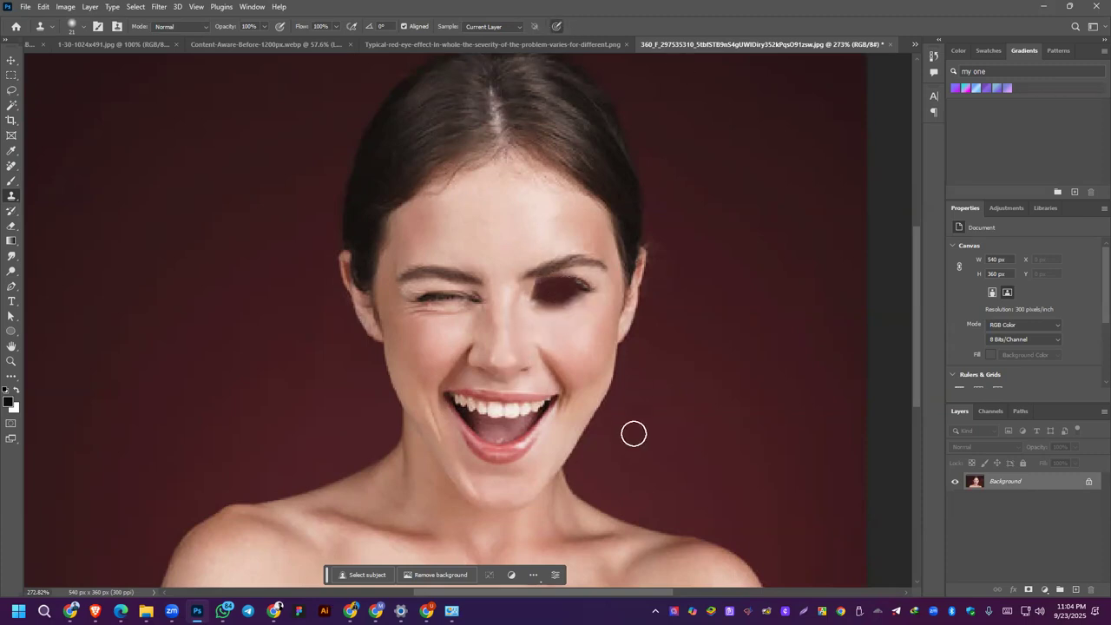
{"action": "key", "text": "ctrl+z"}
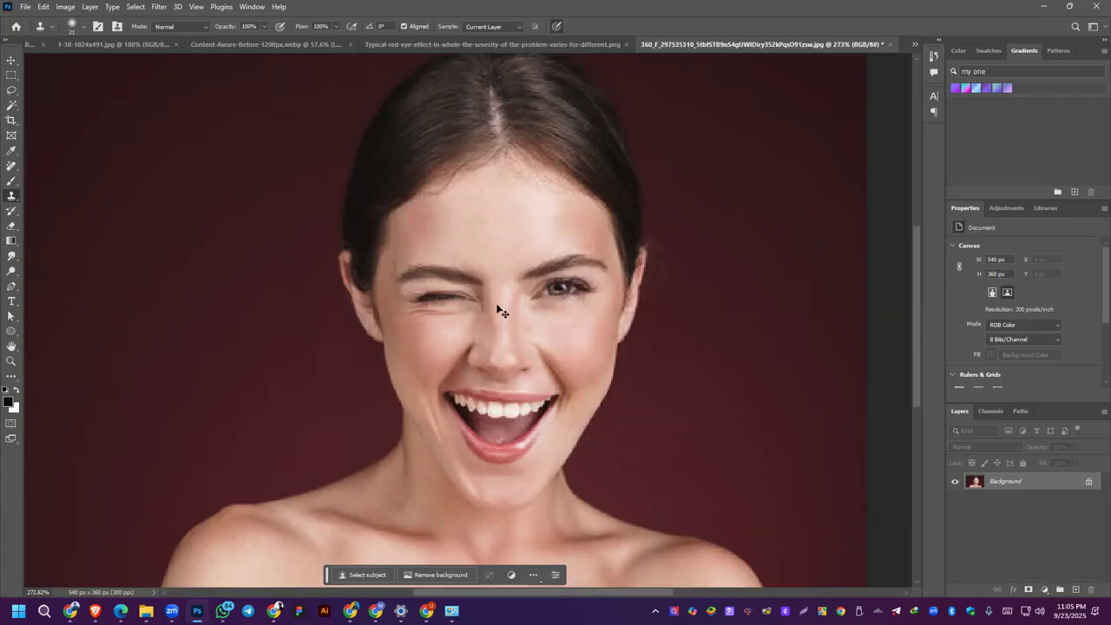
{"action": "mouse_move", "coordinate": [453, 290]}
{"action": "left_mouse_down"}
{"action": "mouse_move", "coordinate": [441, 293]}
{"action": "mouse_move", "coordinate": [464, 296]}
{"action": "mouse_move", "coordinate": [422, 297]}
{"action": "left_mouse_up"}
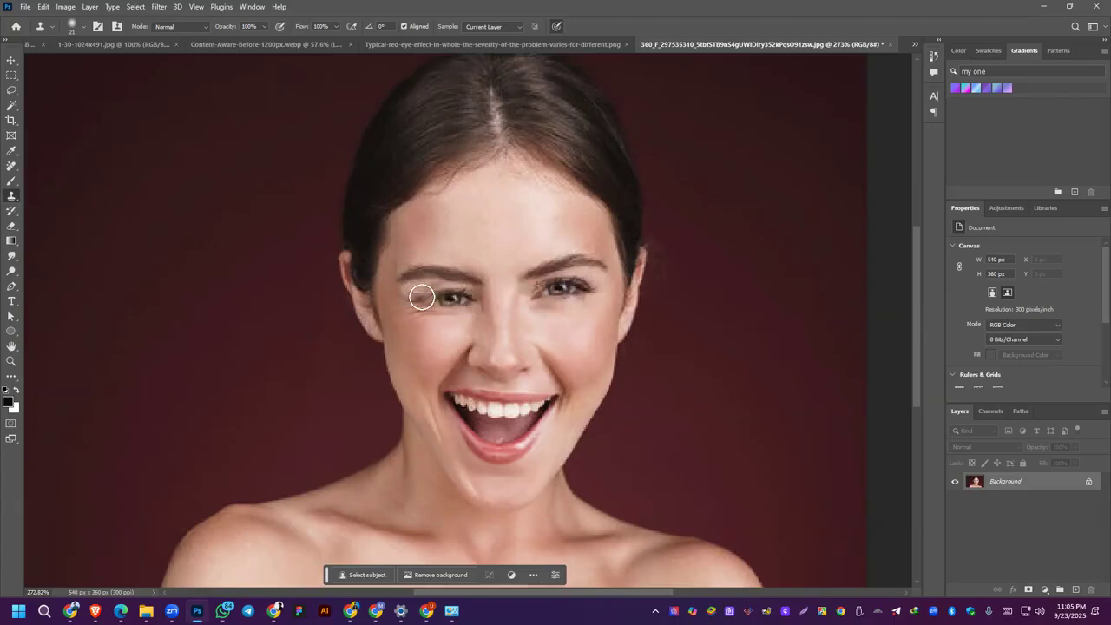
{"action": "key", "text": "ctrl+z"}
{"action": "scroll", "coordinate": [1028, 262], "scroll_direction": "down", "scroll_amount": 1}
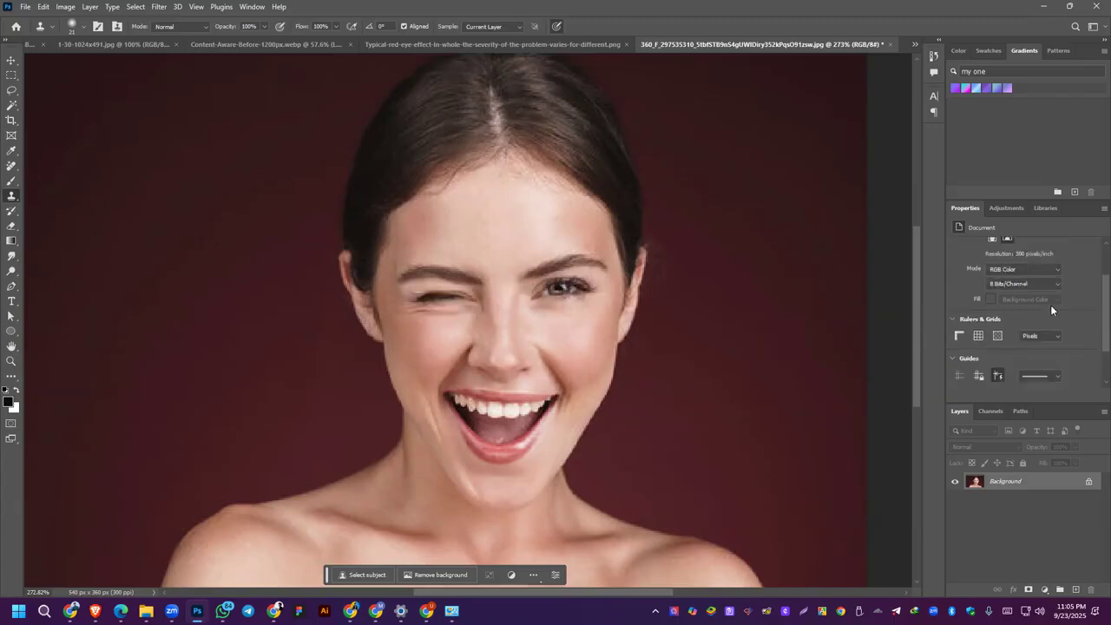
{"action": "scroll", "coordinate": [1019, 354], "scroll_direction": "up", "scroll_amount": 2}
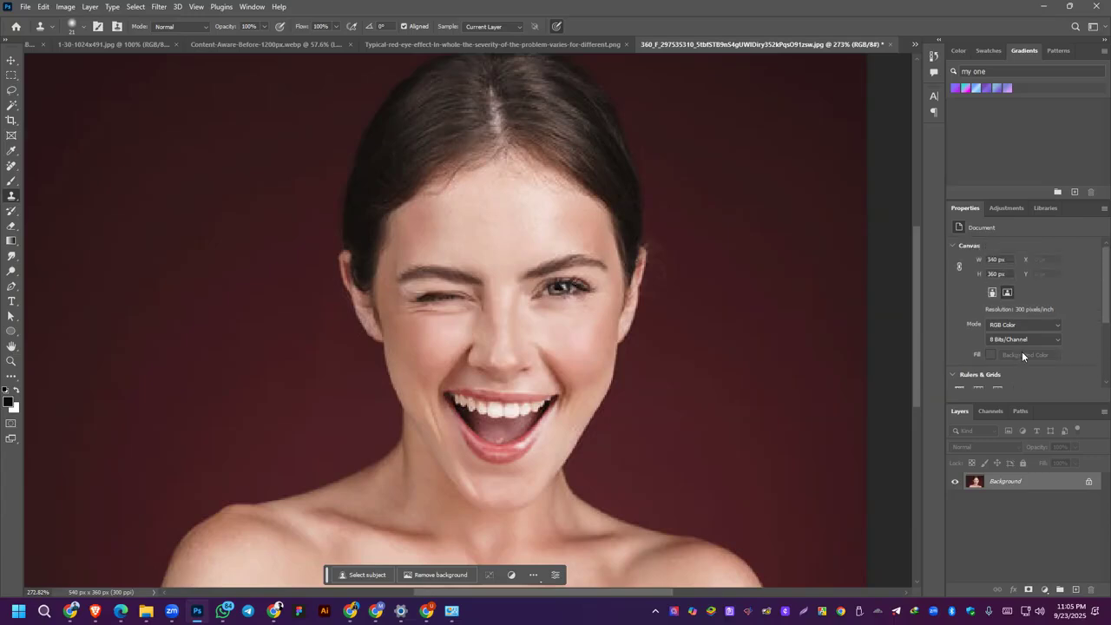
Step: Unlock the Background as an editable layer, flip it horizontally, and flip it back
{"action": "left_click", "coordinate": [1087, 484]}
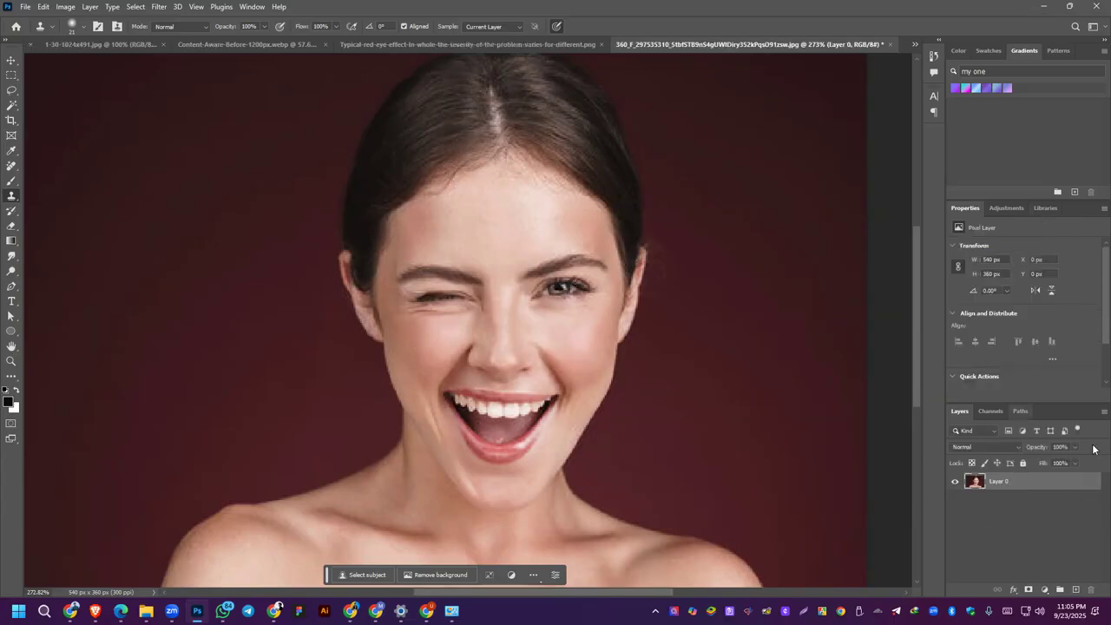
{"action": "left_click", "coordinate": [1033, 291]}
{"action": "left_click", "coordinate": [1033, 291]}
{"action": "key", "text": "alt+Tab"}
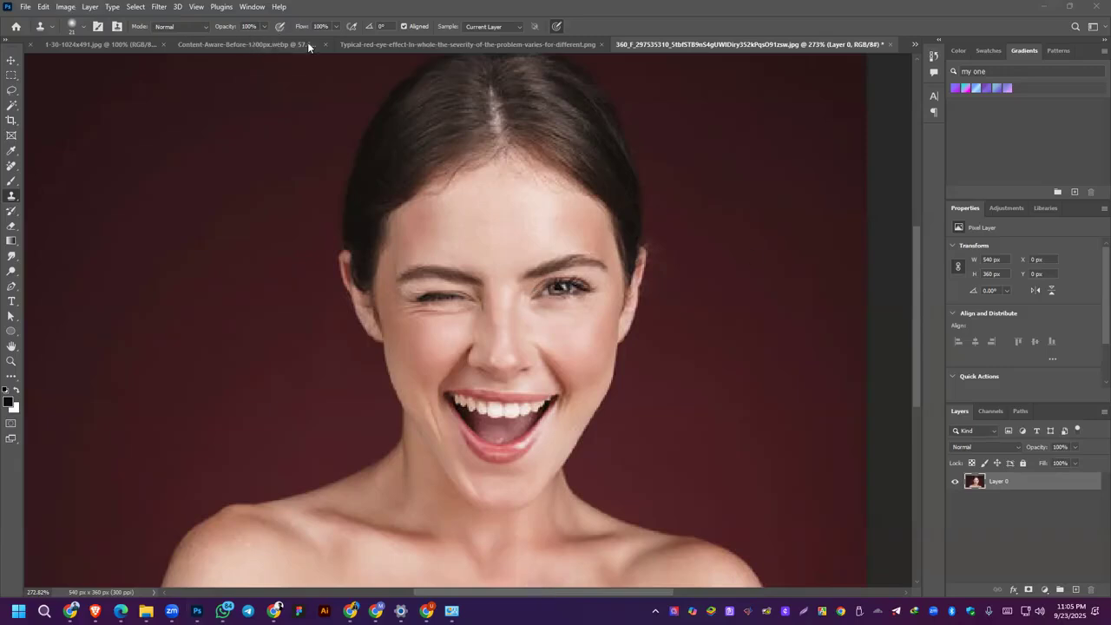
{"action": "left_click", "coordinate": [337, 26]}
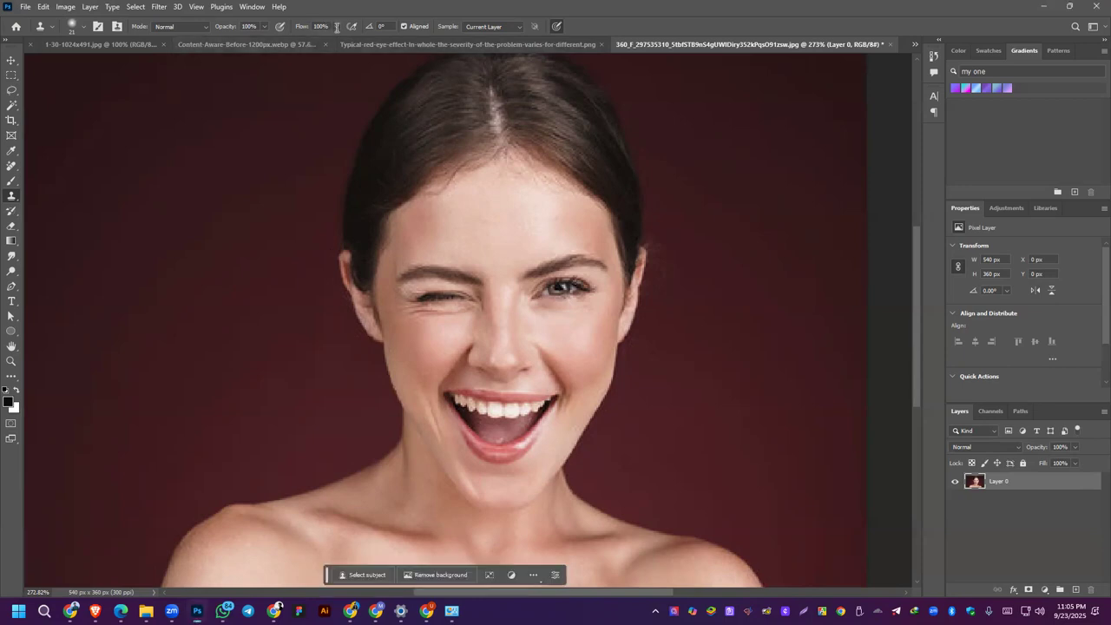
{"action": "left_click", "coordinate": [336, 27]}
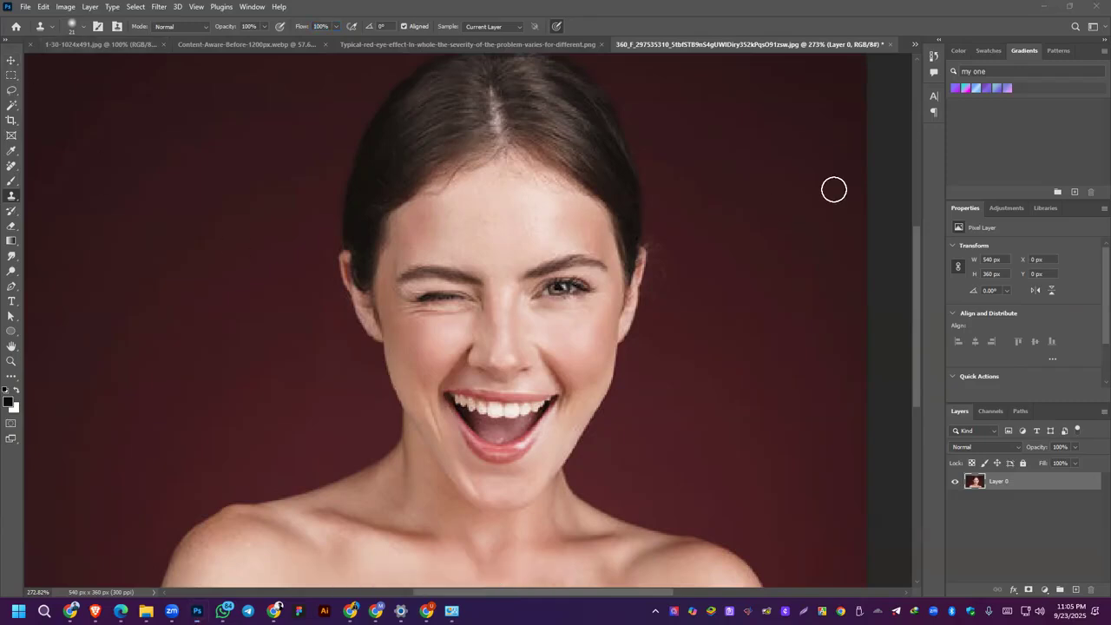
{"action": "scroll", "coordinate": [1013, 308], "scroll_direction": "down", "scroll_amount": 1}
{"action": "scroll", "coordinate": [989, 260], "scroll_direction": "up", "scroll_amount": 1}
Step: Try short Clone Stamp strokes at the inner corners of the winking and open eyes, and undo them
{"action": "left_click", "coordinate": [12, 199]}
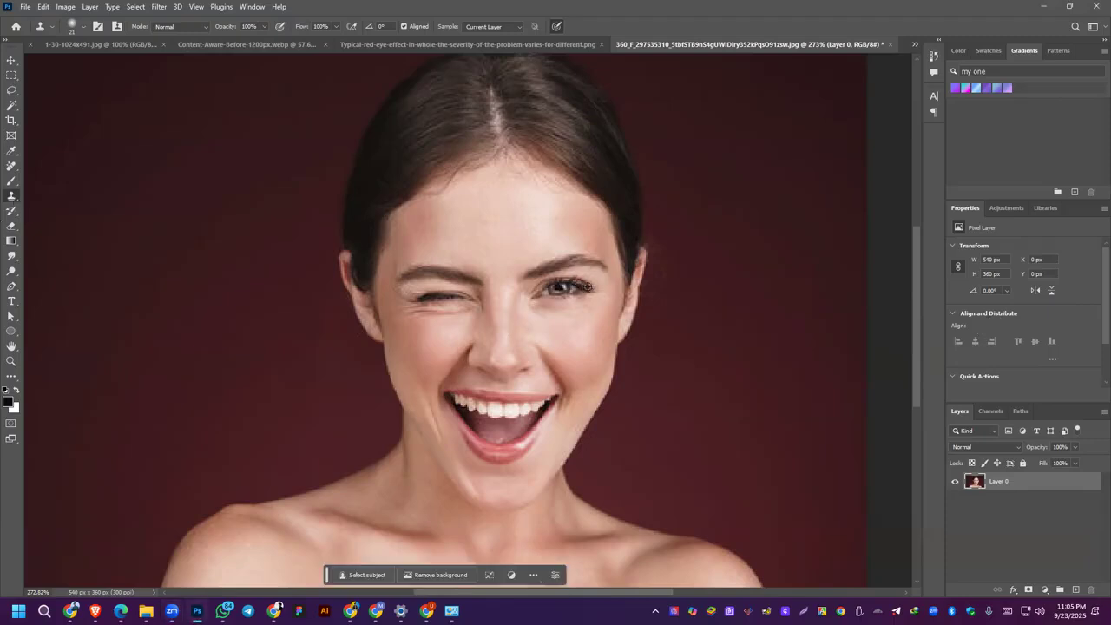
{"action": "left_click", "coordinate": [463, 296], "text": "alt"}
{"action": "key", "text": "ctrl+z"}
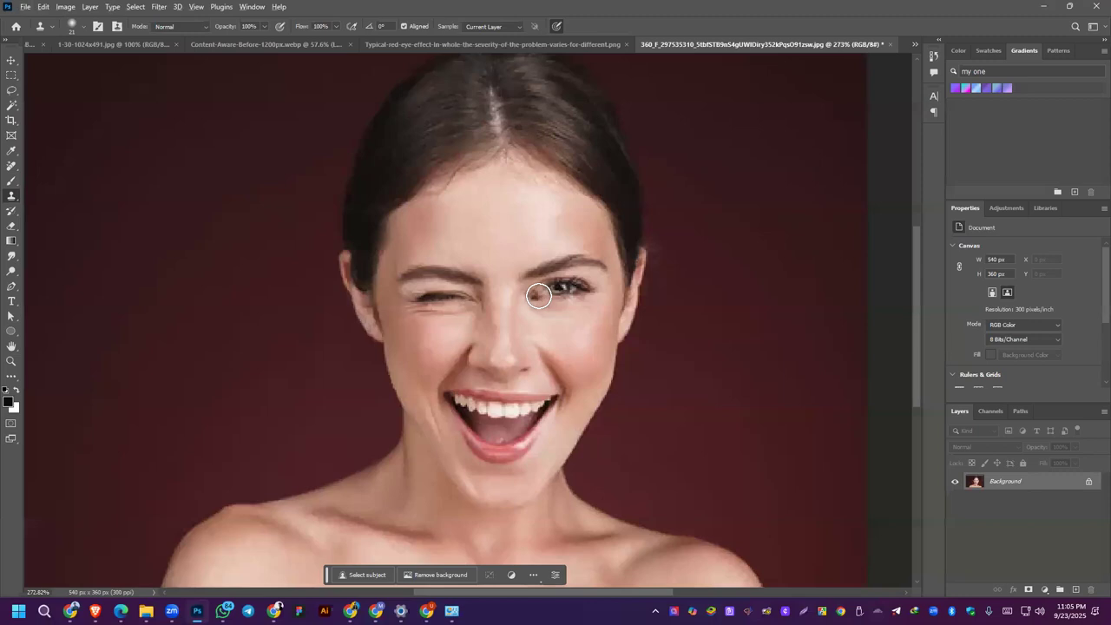
{"action": "left_click", "coordinate": [539, 296], "text": "alt"}
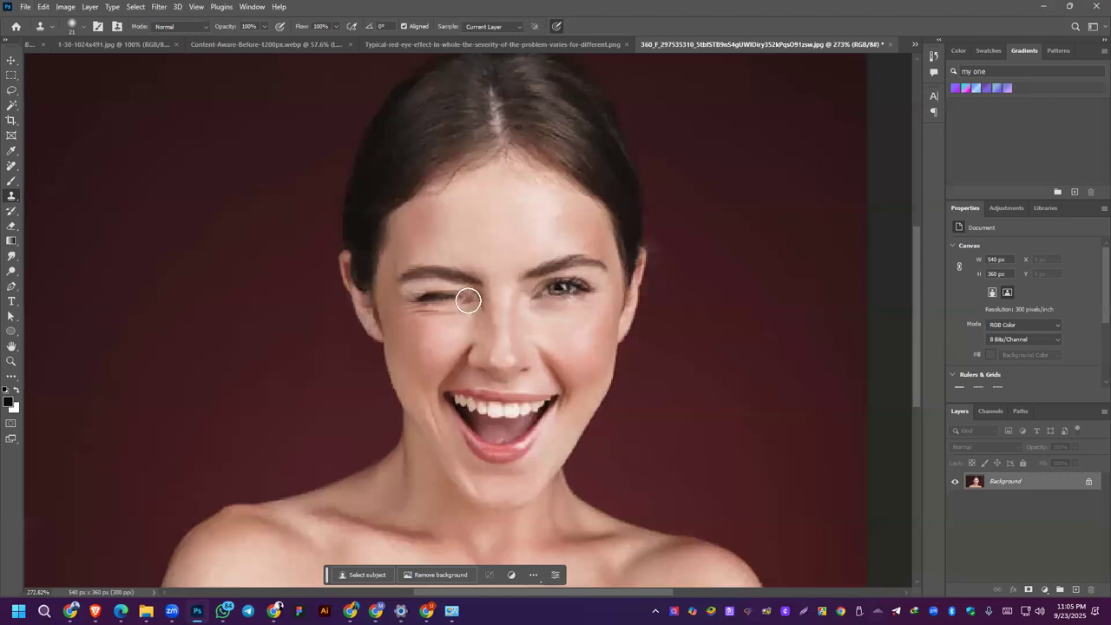
{"action": "mouse_move", "coordinate": [466, 300]}
{"action": "left_mouse_down"}
{"action": "mouse_move", "coordinate": [415, 301]}
{"action": "mouse_move", "coordinate": [459, 296]}
{"action": "left_mouse_up"}
{"action": "key", "text": "ctrl+z"}
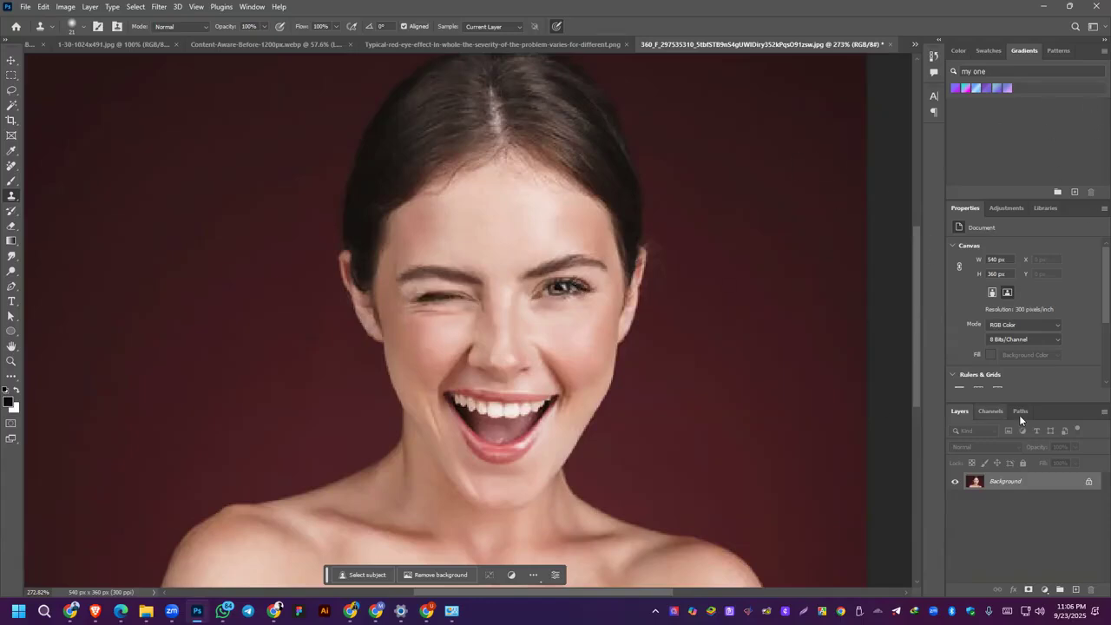
Step: Unlock the portrait's Background to turn it into an editable layer
{"action": "scroll", "coordinate": [1020, 312], "scroll_direction": "down", "scroll_amount": 1}
{"action": "scroll", "coordinate": [1000, 349], "scroll_direction": "down", "scroll_amount": 2}
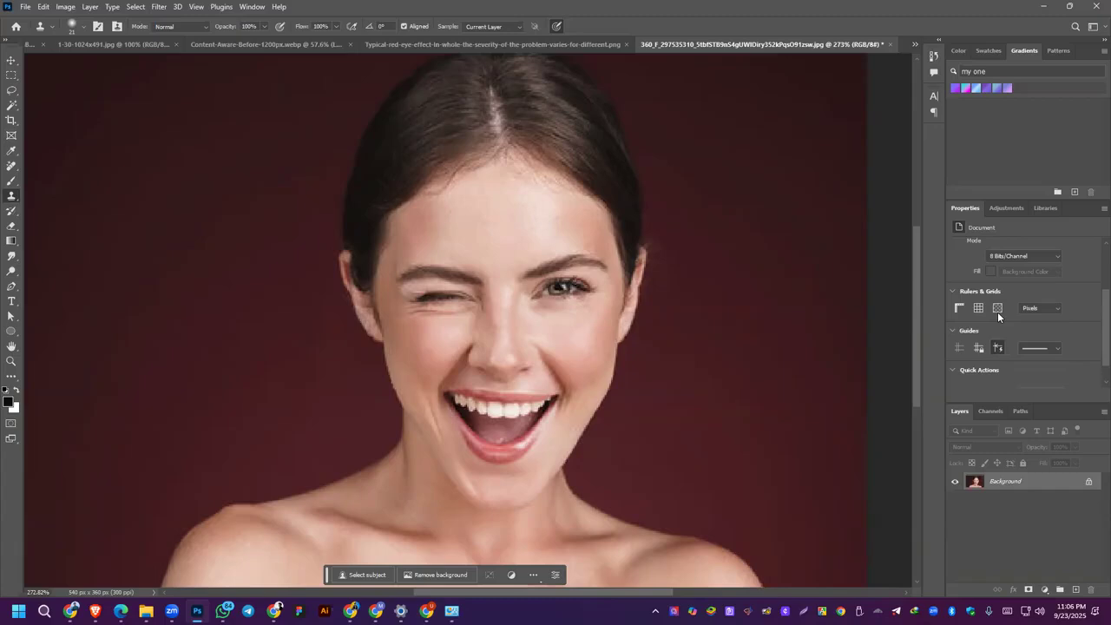
{"action": "scroll", "coordinate": [1028, 287], "scroll_direction": "up", "scroll_amount": 3}
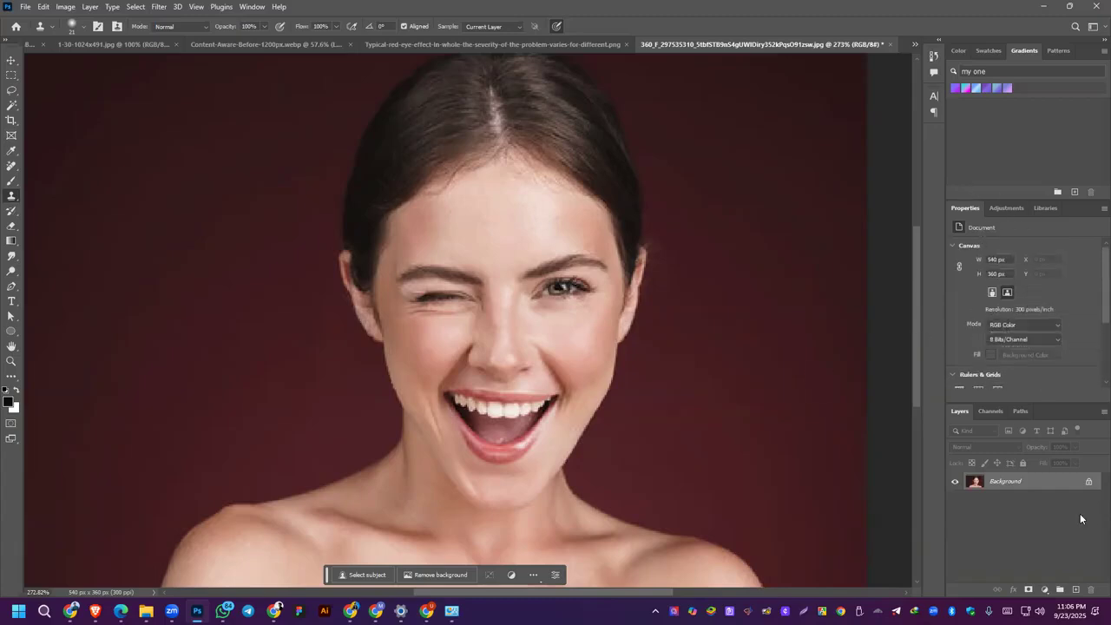
{"action": "left_click", "coordinate": [1089, 483]}
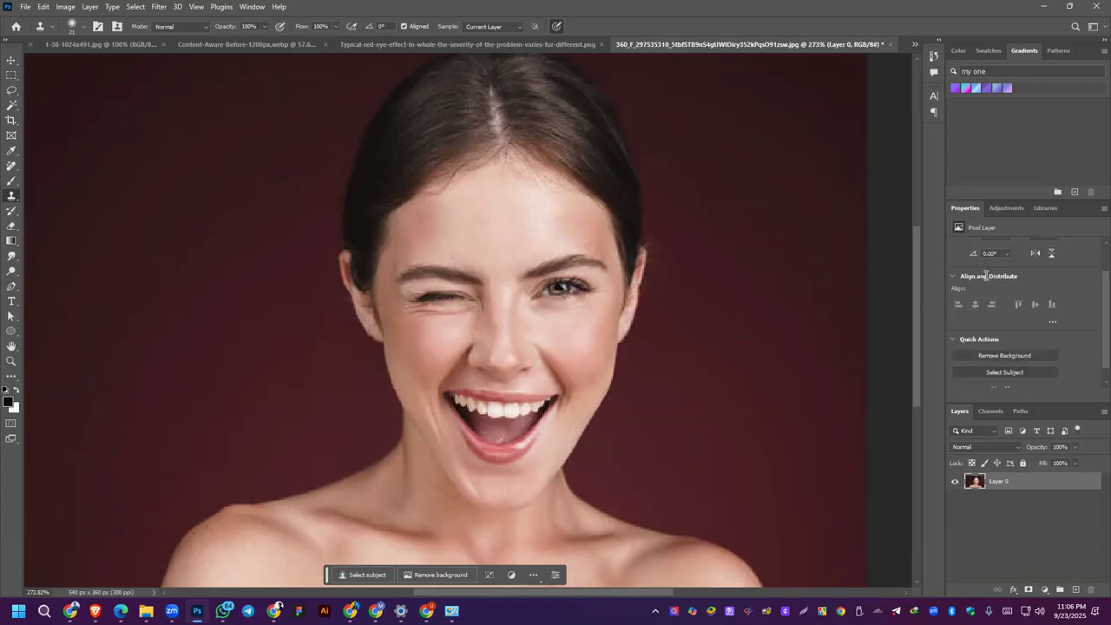
Step: Sample the open eye, set the Clone Stamp brush angle to 180°, and clone the eye over the winking one
{"action": "left_click", "coordinate": [589, 289], "text": "alt"}
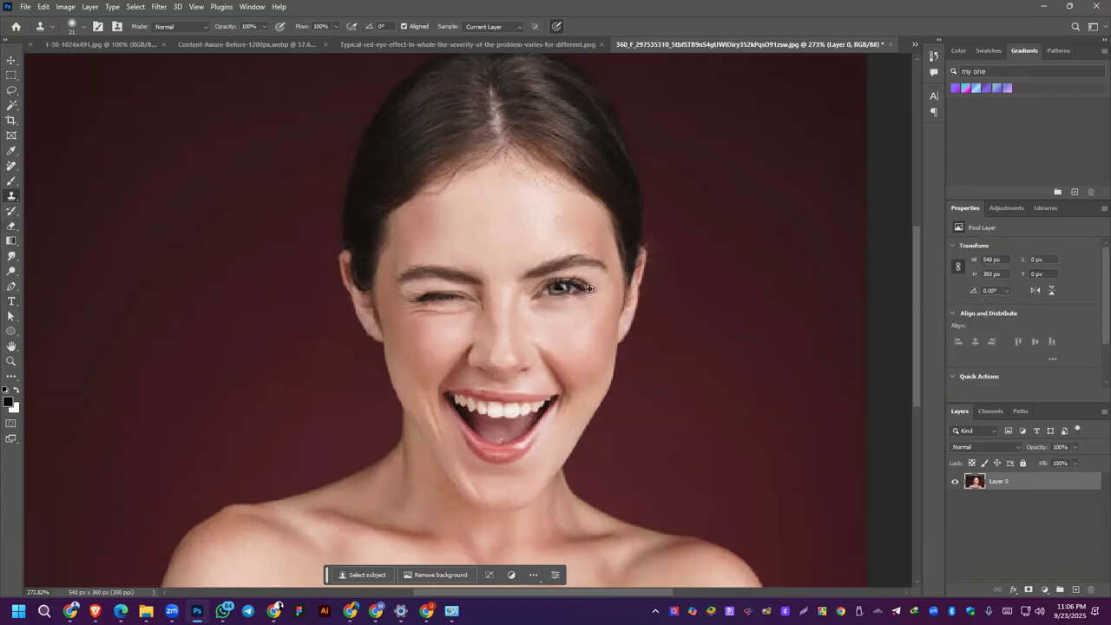
{"action": "scroll", "coordinate": [1030, 295], "scroll_direction": "down", "scroll_amount": 2}
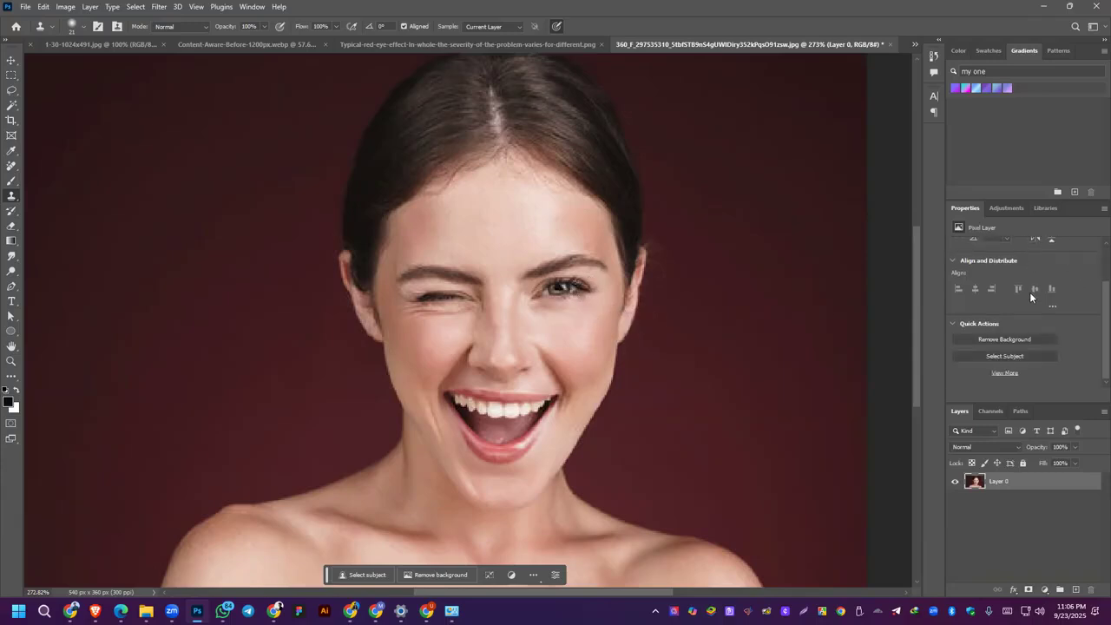
{"action": "scroll", "coordinate": [1029, 297], "scroll_direction": "up", "scroll_amount": 2}
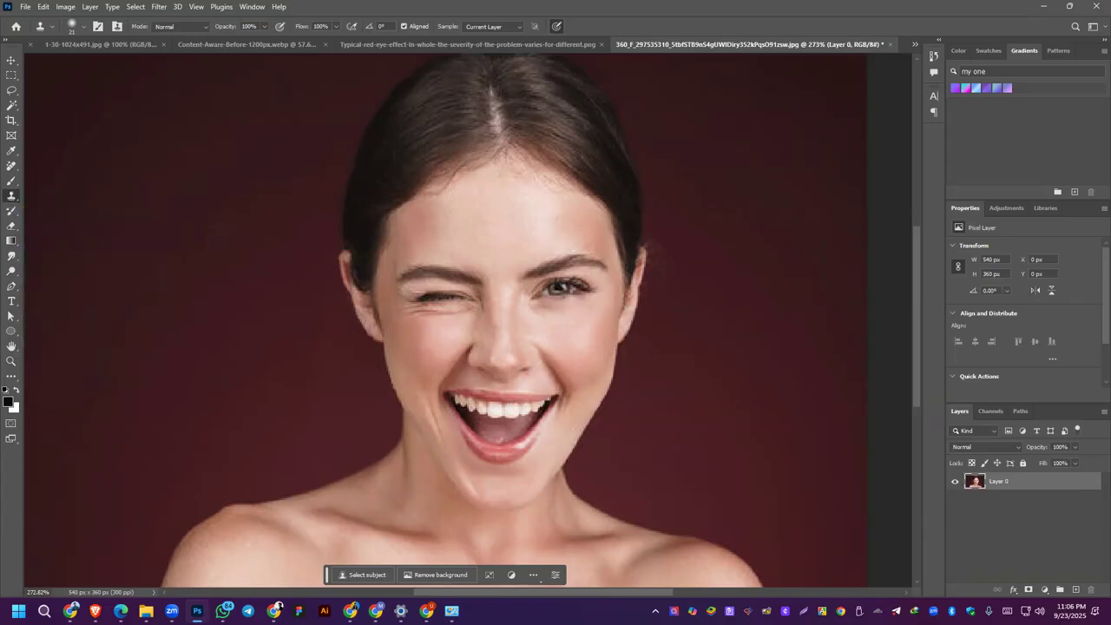
{"action": "mouse_move", "coordinate": [96, 611]}
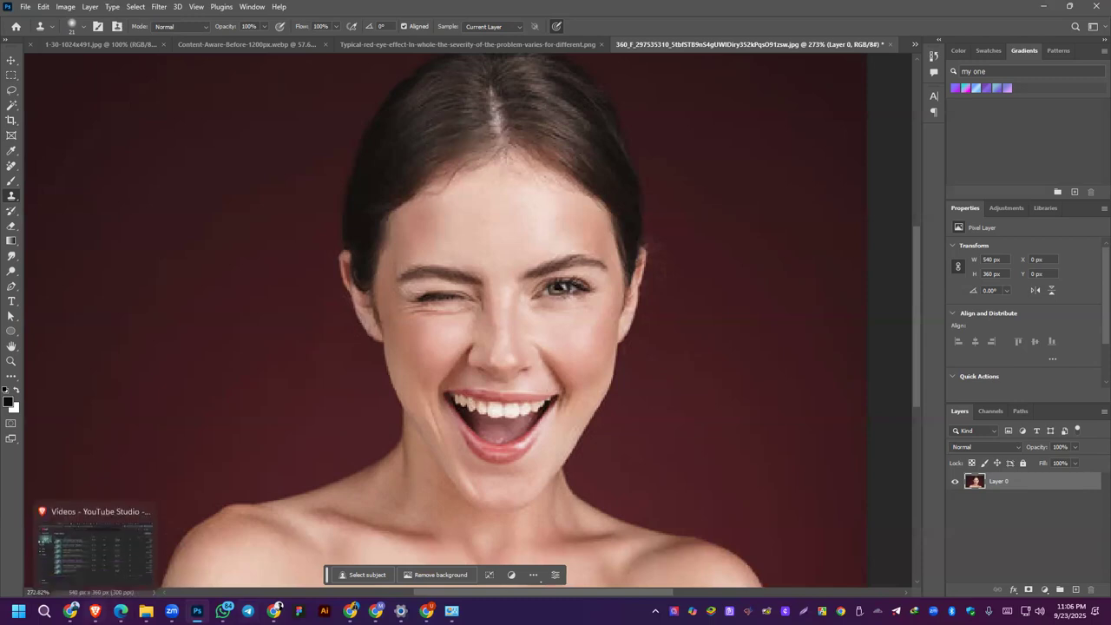
{"action": "left_click", "coordinate": [1007, 290]}
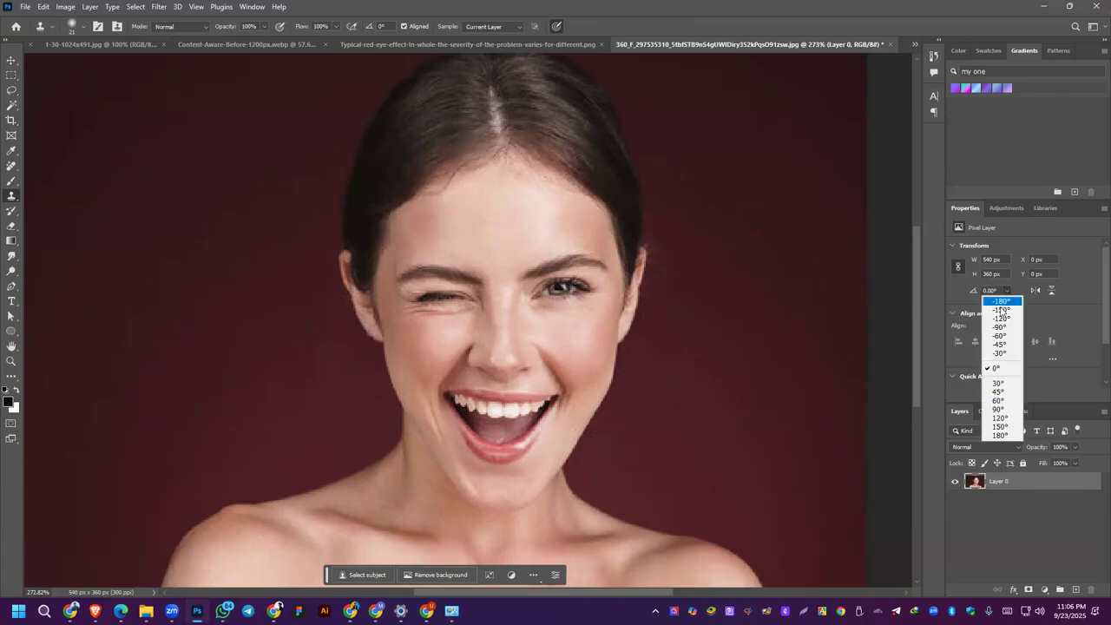
{"action": "left_click", "coordinate": [382, 25]}
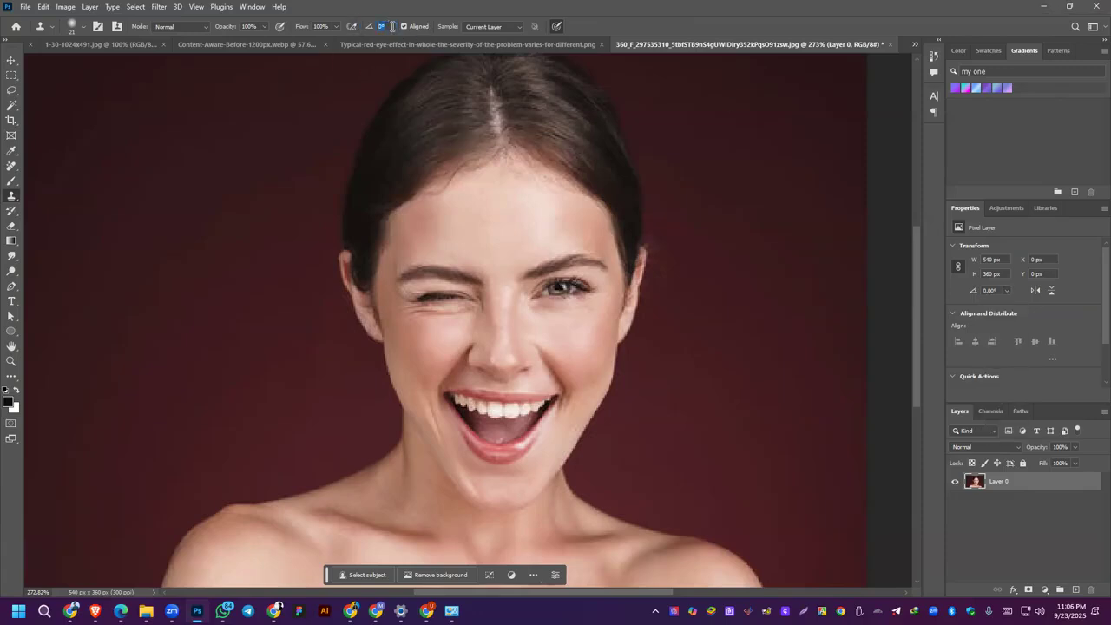
{"action": "type", "text": "18"}
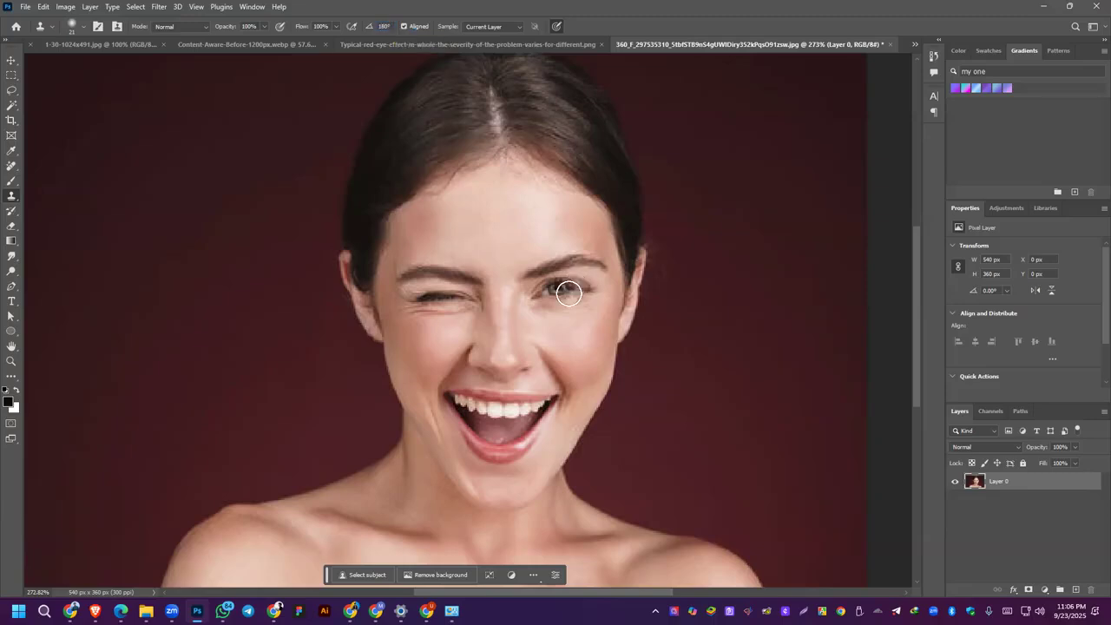
{"action": "left_click_drag", "start_coordinate": [474, 297], "coordinate": [421, 301]}
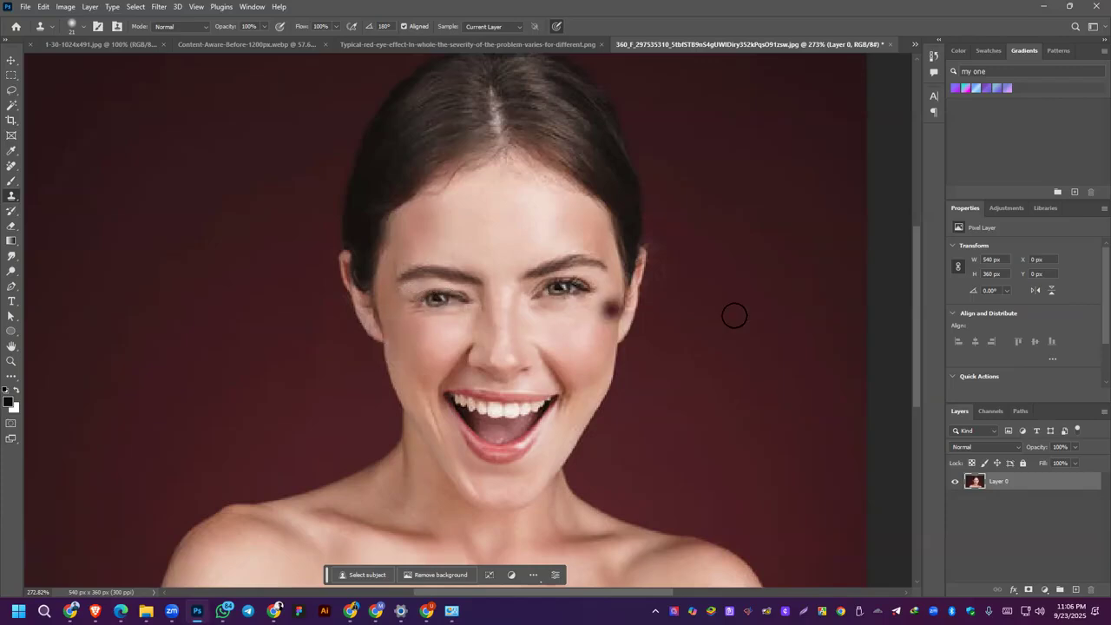
Step: Discard the clone strokes on the winking eye and revert the portrait to its saved version
{"action": "key", "text": "ctrl+z"}
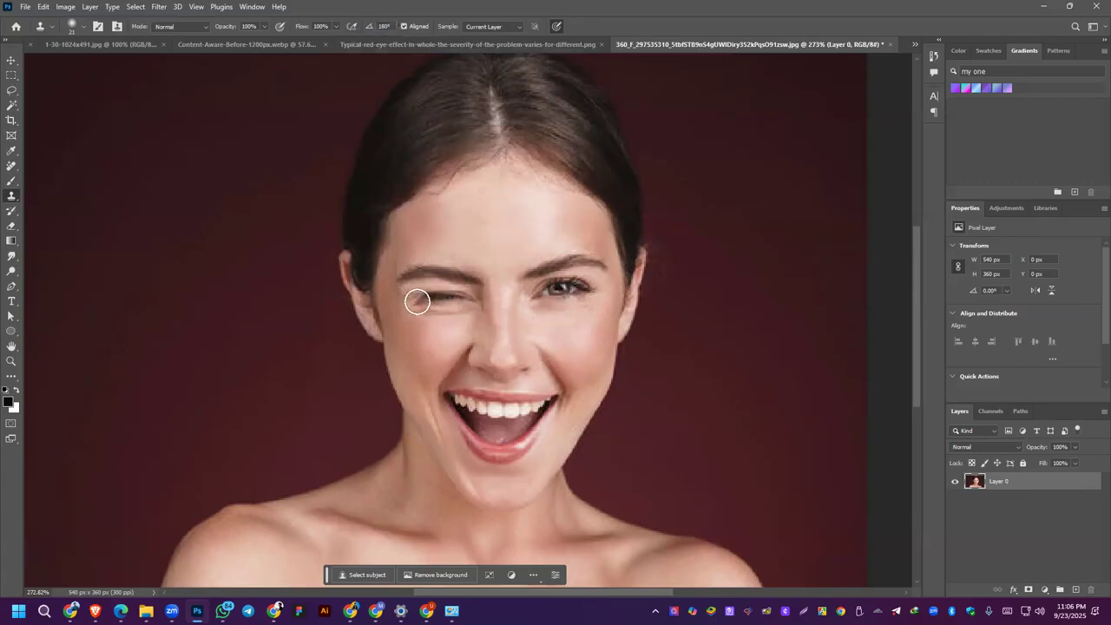
{"action": "left_click_drag", "start_coordinate": [472, 297], "coordinate": [395, 309]}
{"action": "key", "text": "F12"}
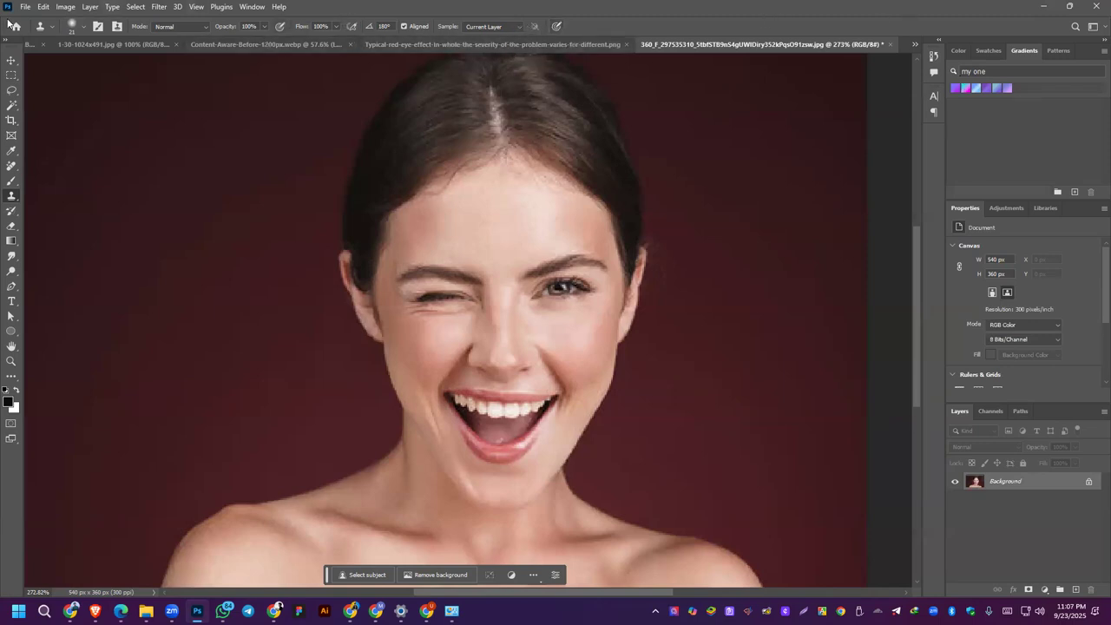
Step: Open the Clone Source settings and select the fourth clone source
{"action": "left_click", "coordinate": [45, 29]}
{"action": "left_click", "coordinate": [47, 27]}
{"action": "left_click", "coordinate": [84, 27]}
{"action": "left_click", "coordinate": [86, 27]}
{"action": "left_click", "coordinate": [119, 26]}
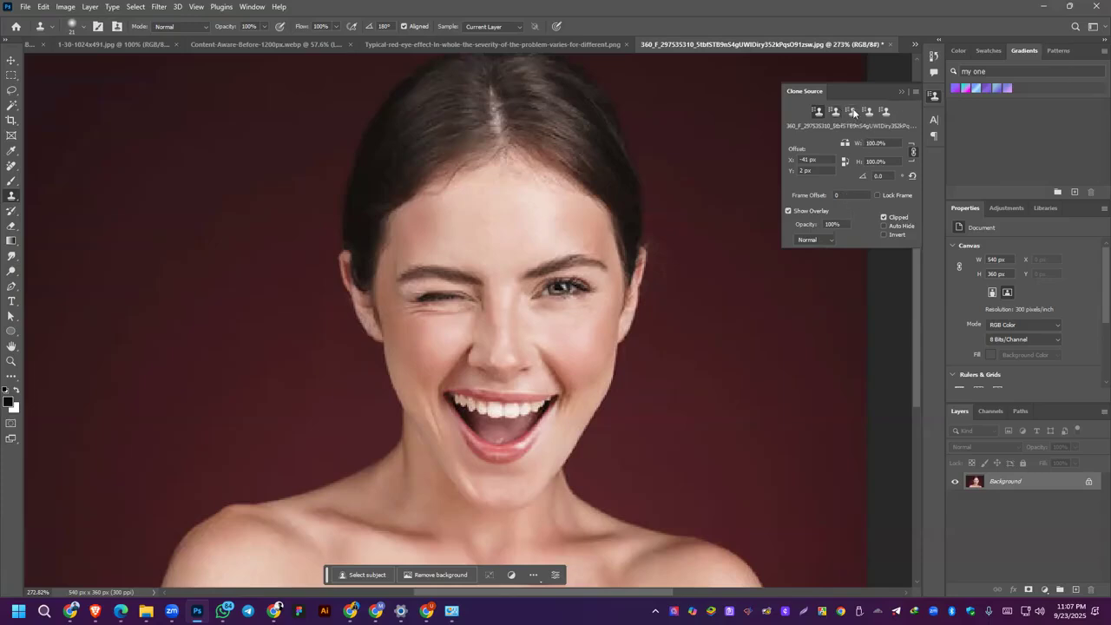
{"action": "left_click", "coordinate": [851, 113]}
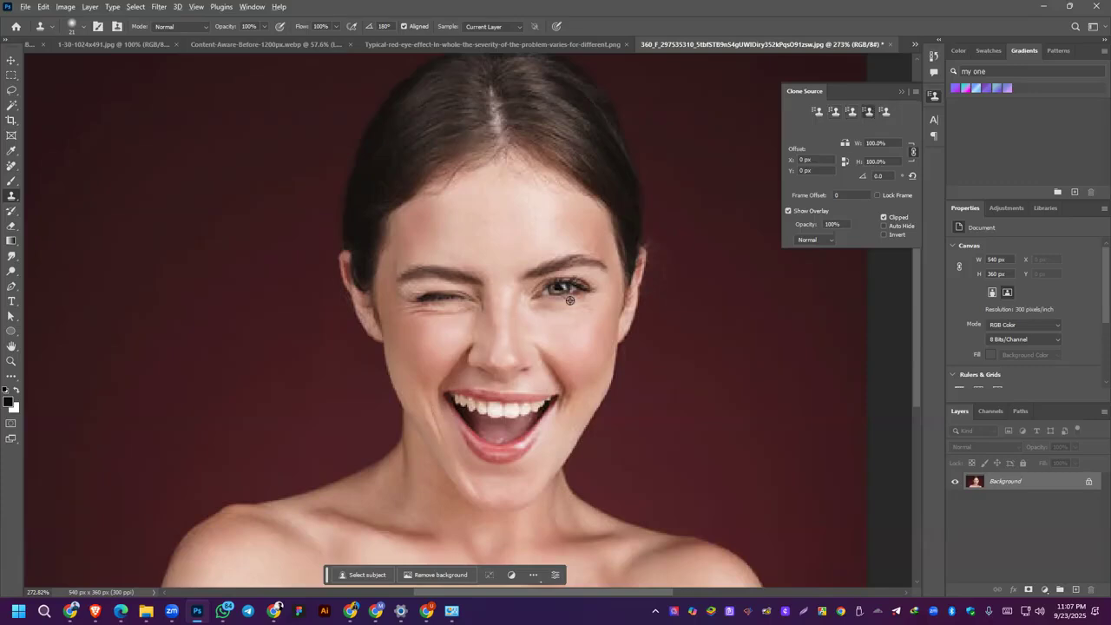
Step: Try cloning the open eye over the winking one with the fourth clone source, and undo the stroke
{"action": "left_click", "coordinate": [586, 289], "text": "alt"}
{"action": "left_click_drag", "start_coordinate": [469, 299], "coordinate": [415, 301]}
{"action": "key", "text": "ctrl+z"}
Step: Set the fifth clone source to flip horizontally, try cloning from the open eye's outer corner over the winking eye, and undo the strokes
{"action": "left_click", "coordinate": [884, 113]}
{"action": "left_click", "coordinate": [593, 294], "text": "alt"}
{"action": "mouse_move", "coordinate": [422, 287]}
{"action": "left_mouse_down"}
{"action": "mouse_move", "coordinate": [450, 290]}
{"action": "mouse_move", "coordinate": [482, 304]}
{"action": "mouse_move", "coordinate": [432, 306]}
{"action": "left_mouse_up"}
{"action": "key", "text": "ctrl+z"}
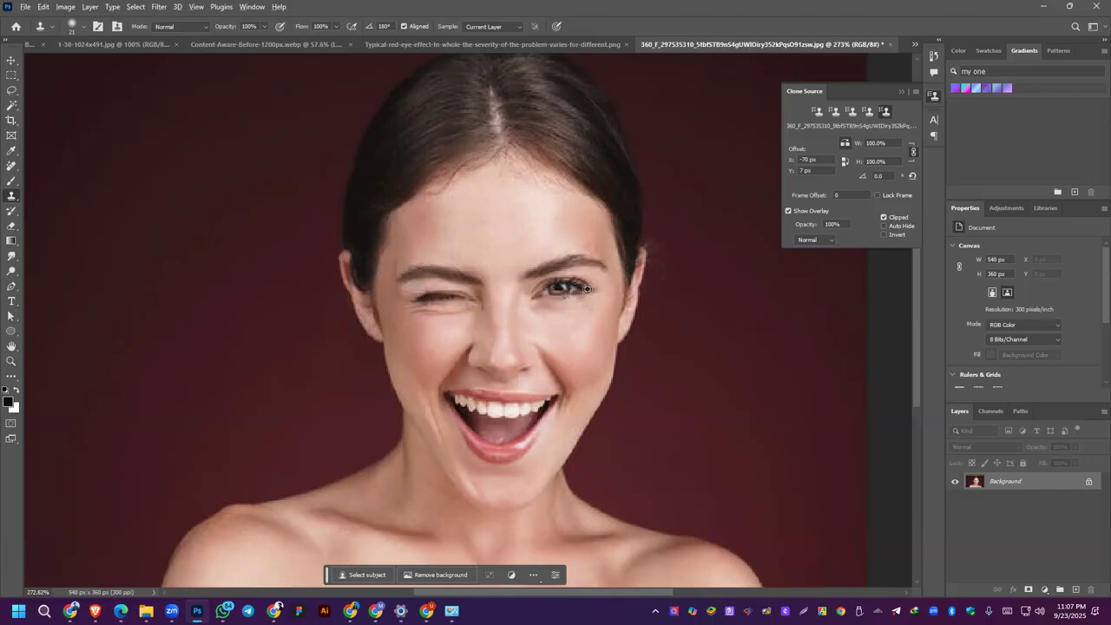
{"action": "left_click_drag", "start_coordinate": [408, 298], "coordinate": [447, 300]}
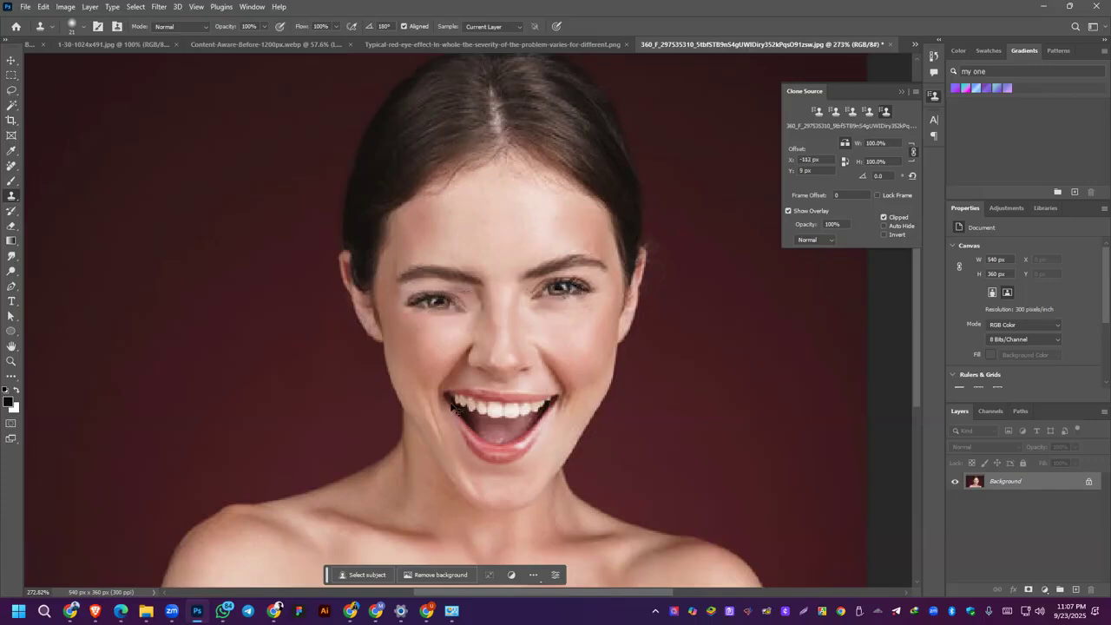
{"action": "key", "text": "ctrl+z"}
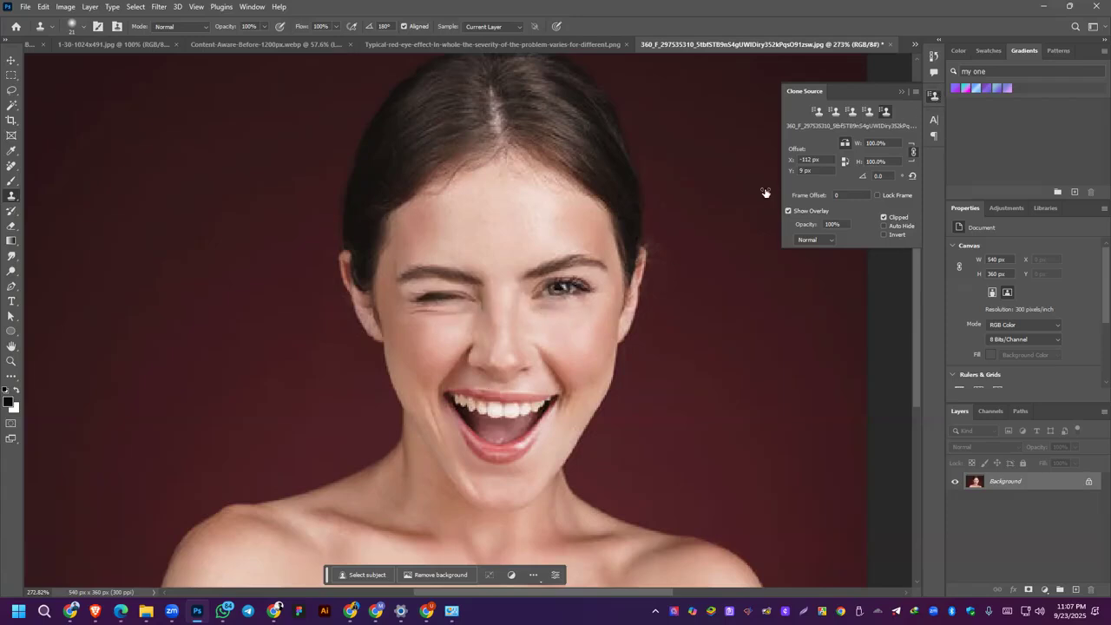
Step: Try cloning the mirrored eye over the winking one from a sample at the open eye's inner corner, and undo it
{"action": "left_click", "coordinate": [531, 296], "text": "alt"}
{"action": "left_click_drag", "start_coordinate": [419, 303], "coordinate": [453, 302]}
{"action": "key", "text": "ctrl+z"}
Step: Resample the open eye's inner corner and clone the mirrored eye over the winking one
{"action": "left_click", "coordinate": [537, 296], "text": "alt"}
{"action": "mouse_move", "coordinate": [456, 296]}
{"action": "left_mouse_down"}
{"action": "mouse_move", "coordinate": [424, 297]}
{"action": "mouse_move", "coordinate": [445, 306]}
{"action": "mouse_move", "coordinate": [411, 301]}
{"action": "mouse_move", "coordinate": [456, 302]}
{"action": "mouse_move", "coordinate": [425, 288]}
{"action": "mouse_move", "coordinate": [458, 290]}
{"action": "mouse_move", "coordinate": [406, 292]}
{"action": "left_mouse_up"}
{"action": "scroll", "coordinate": [423, 330], "scroll_direction": "down", "scroll_amount": 3}
{"action": "scroll", "coordinate": [416, 311], "scroll_direction": "down", "scroll_amount": 2}
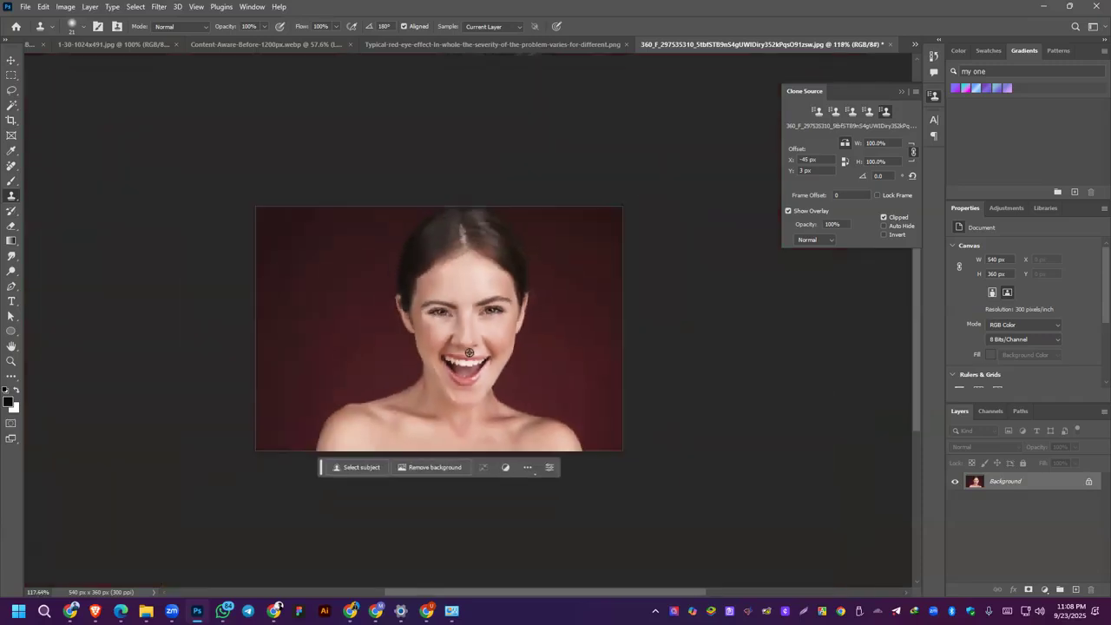
Step: Try extra Clone Stamp strokes over the replaced eye, and undo the recent strokes
{"action": "scroll", "coordinate": [469, 352], "scroll_direction": "up", "scroll_amount": 3}
{"action": "mouse_move", "coordinate": [405, 296]}
{"action": "left_mouse_down"}
{"action": "mouse_move", "coordinate": [430, 293]}
{"action": "mouse_move", "coordinate": [415, 293]}
{"action": "left_mouse_up"}
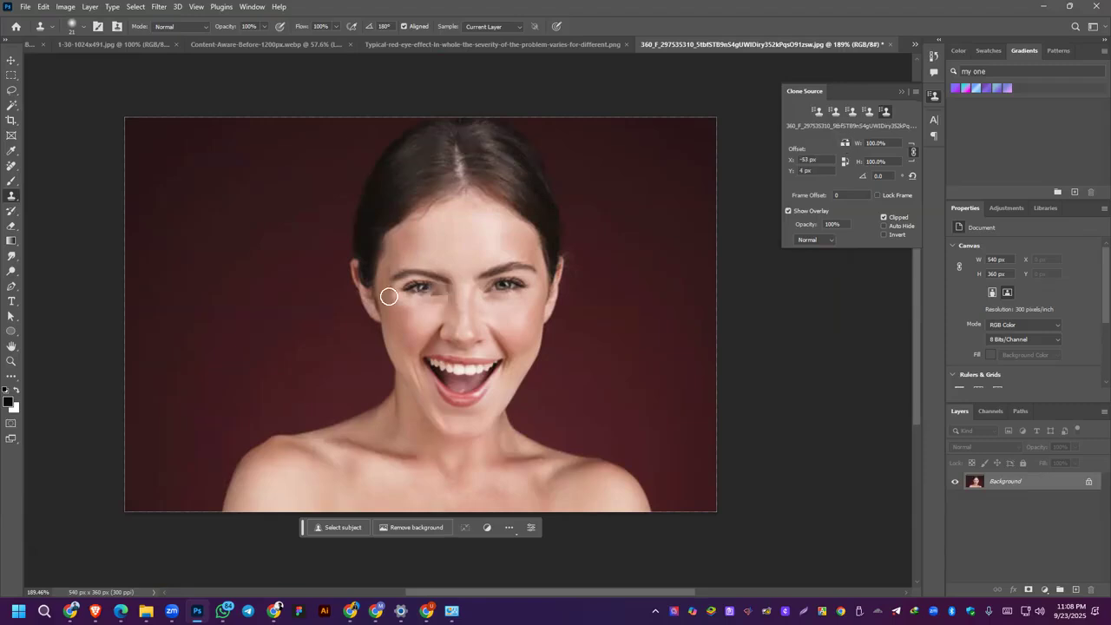
{"action": "mouse_move", "coordinate": [426, 287]}
{"action": "left_mouse_down"}
{"action": "mouse_move", "coordinate": [413, 289]}
{"action": "mouse_move", "coordinate": [435, 290]}
{"action": "left_mouse_up"}
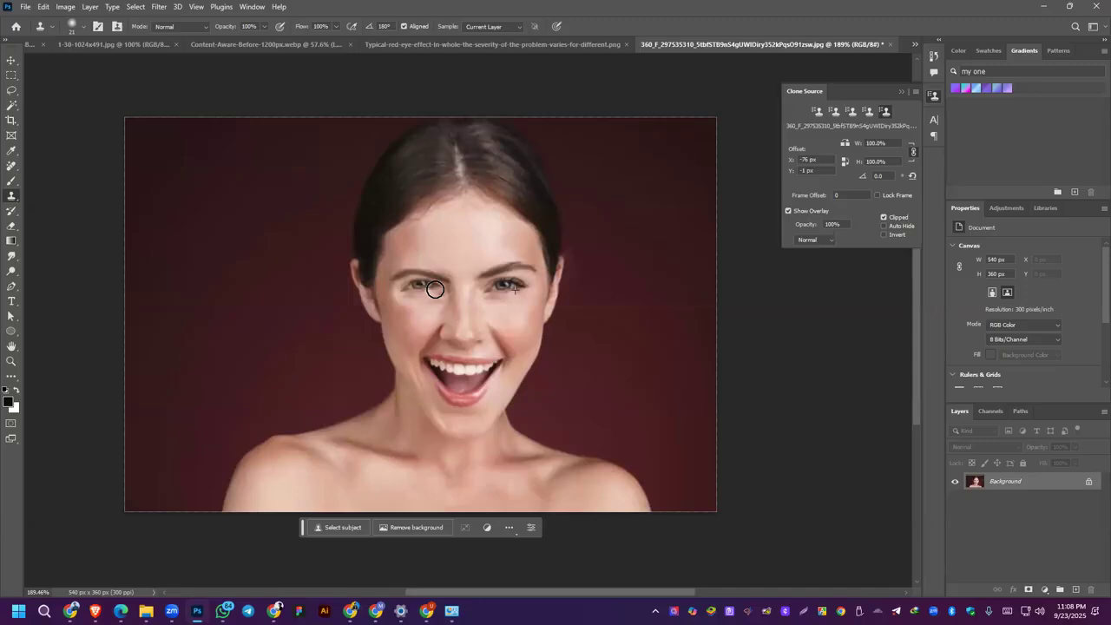
{"action": "key", "text": "ctrl+z"}
{"action": "key", "text": "ctrl+z"}
{"action": "key", "text": "ctrl+z"}
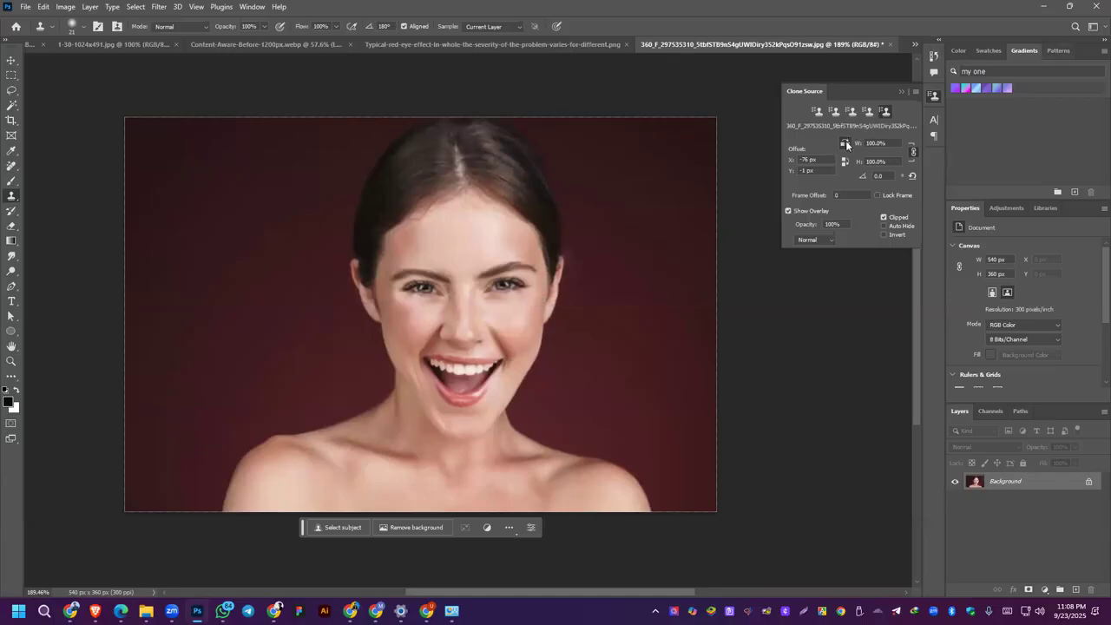
Step: Sample the open eye's inner corner again and clone it across the winking eye from its inner to its outer corner
{"action": "left_click", "coordinate": [486, 289], "text": "alt"}
{"action": "left_click_drag", "start_coordinate": [445, 295], "coordinate": [400, 289]}
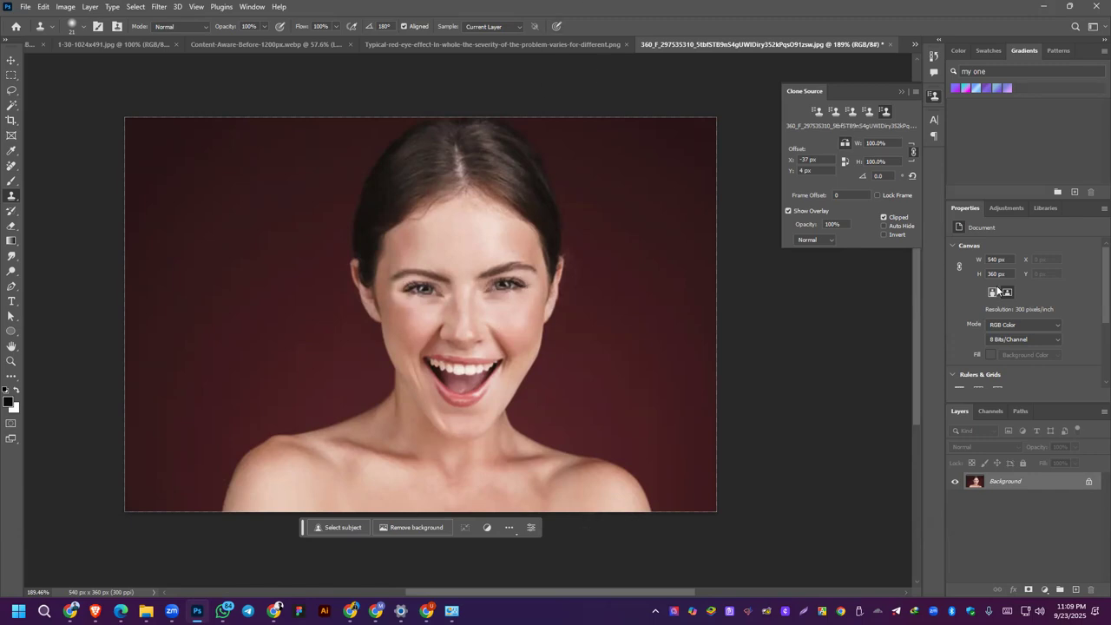
Step: Check the Class 06 Photo Editing tool list in the course outline PDF and return to Photoshop
{"action": "key", "text": "alt+Tab"}
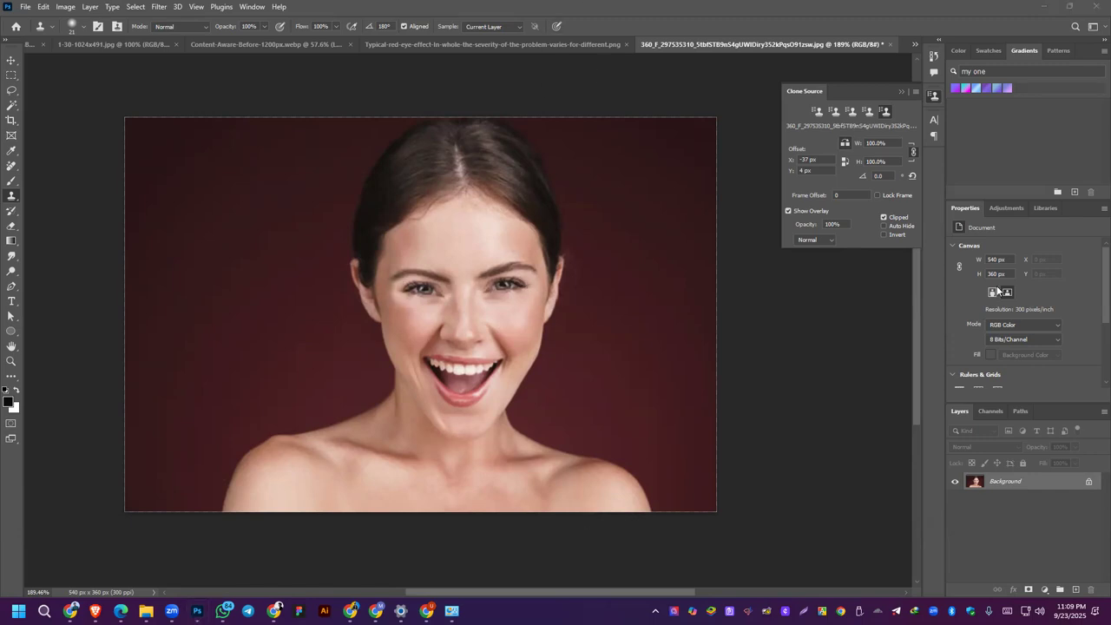
{"action": "left_click", "coordinate": [11, 62]}
{"action": "left_click", "coordinate": [1092, 188]}
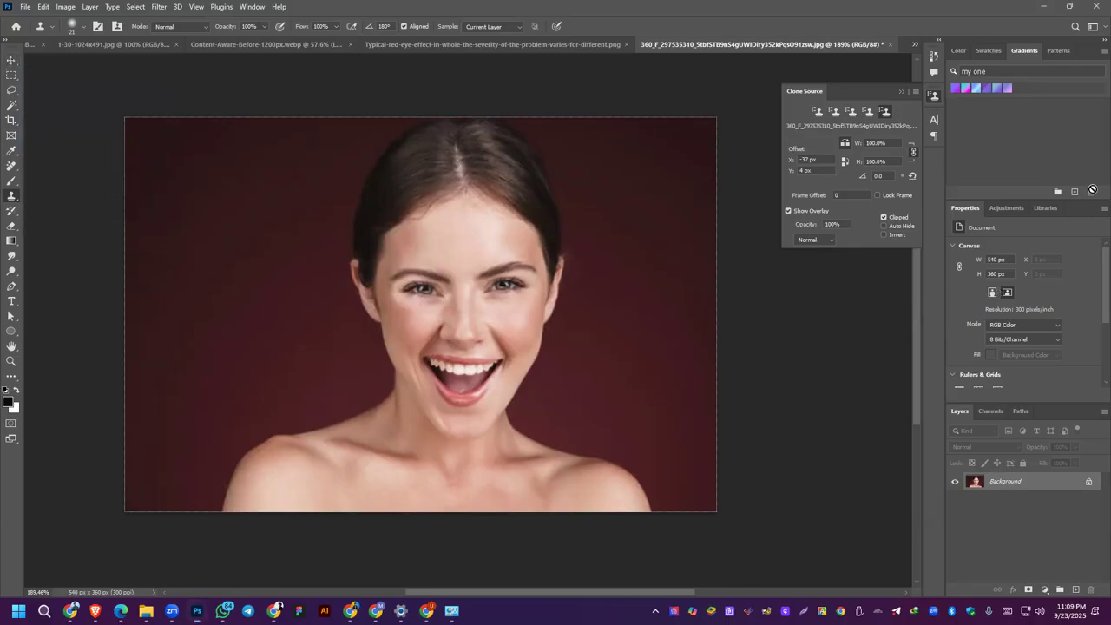
{"action": "left_click", "coordinate": [28, 205]}
{"action": "right_click", "coordinate": [12, 197]}
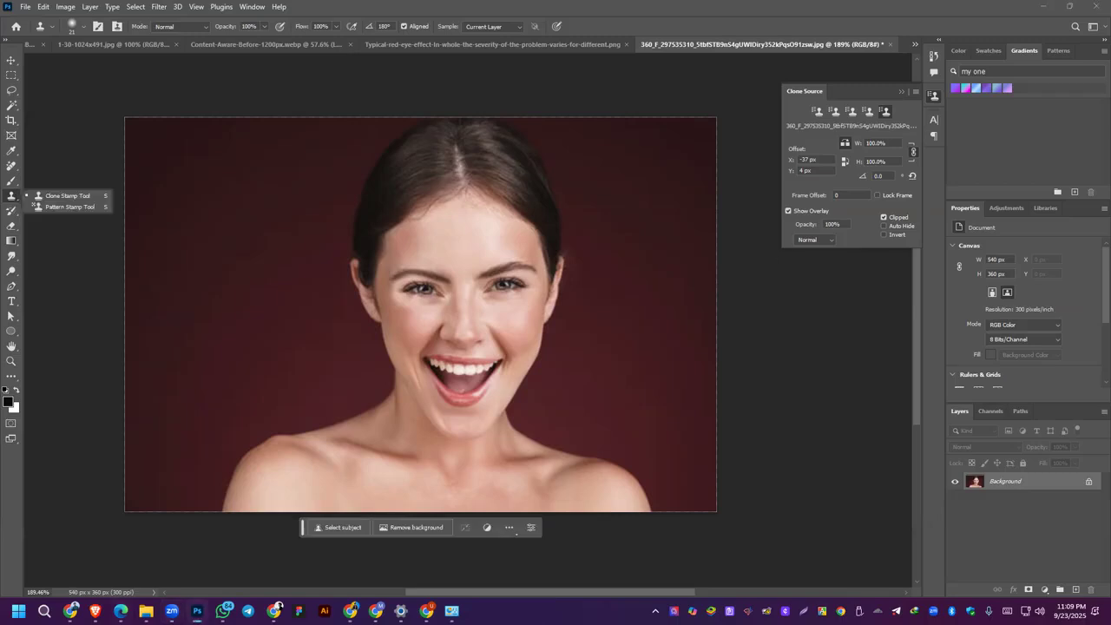
{"action": "key", "text": "alt+Tab"}
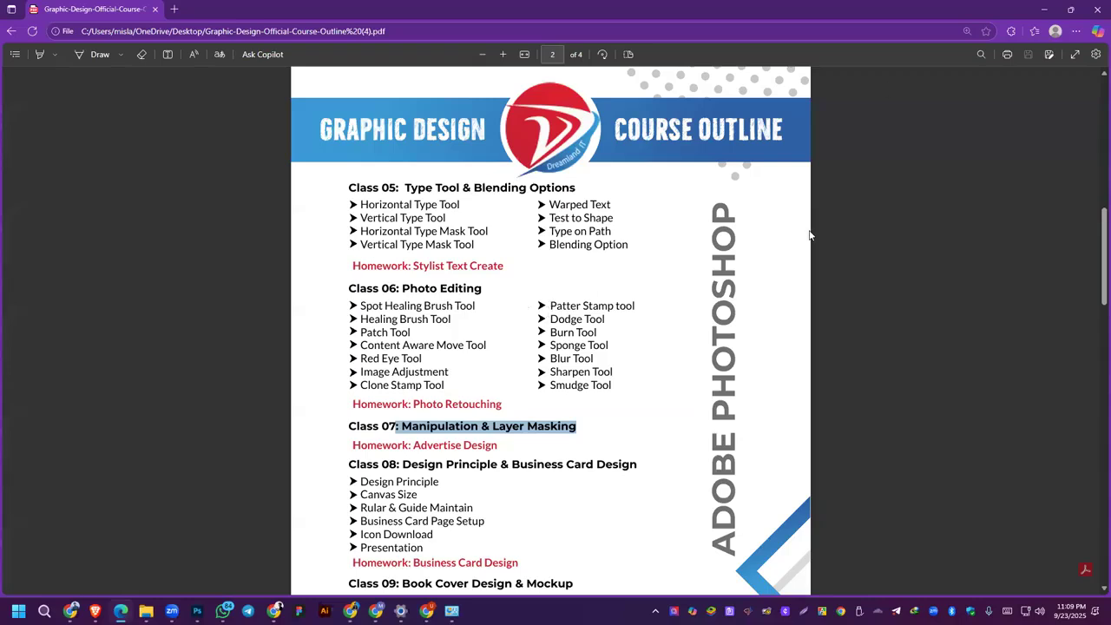
{"action": "left_click", "coordinate": [1046, 10]}
Step: Switch to the Pattern Stamp Tool, try painting the pattern over the originally open eye, and undo the strokes
{"action": "right_click", "coordinate": [7, 196]}
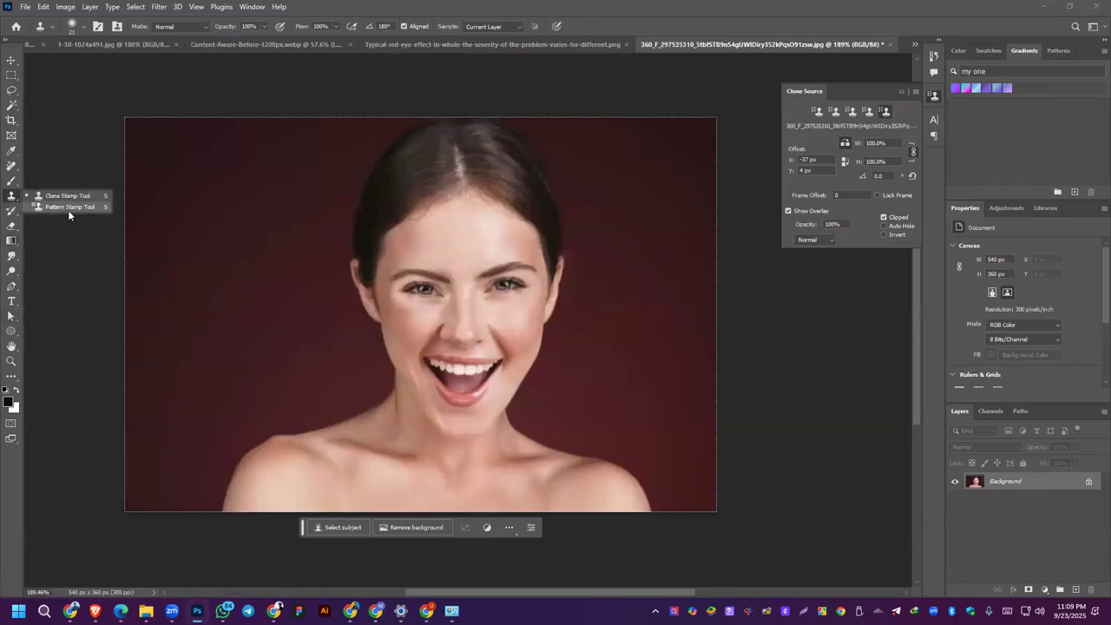
{"action": "left_click", "coordinate": [67, 210]}
{"action": "left_click_drag", "start_coordinate": [489, 289], "coordinate": [532, 285]}
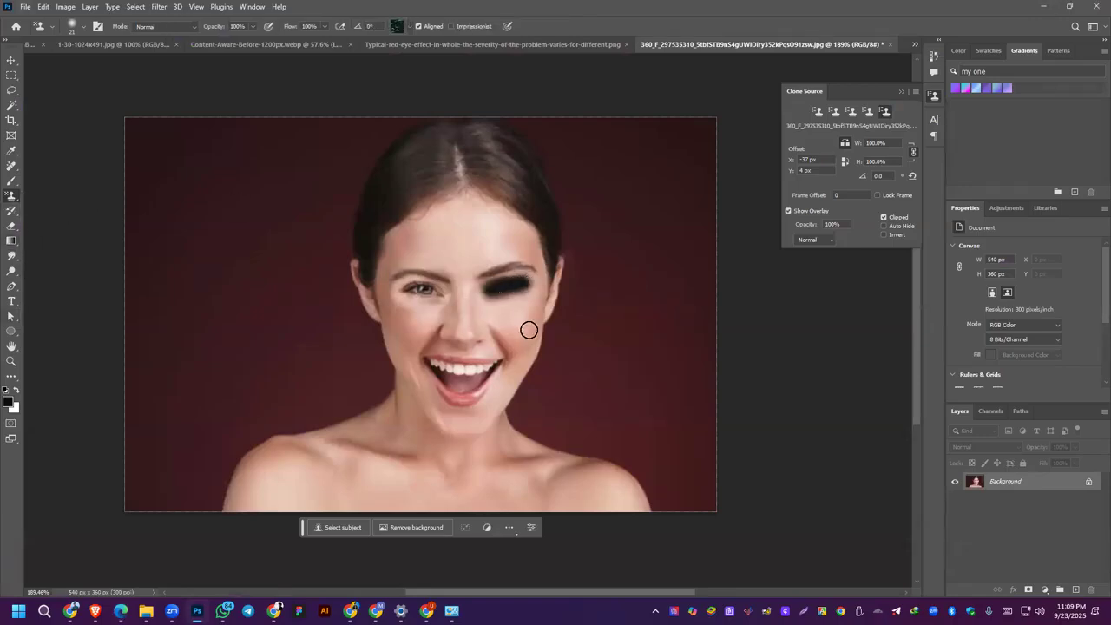
{"action": "key", "text": "ctrl+z"}
{"action": "left_click", "coordinate": [511, 287]}
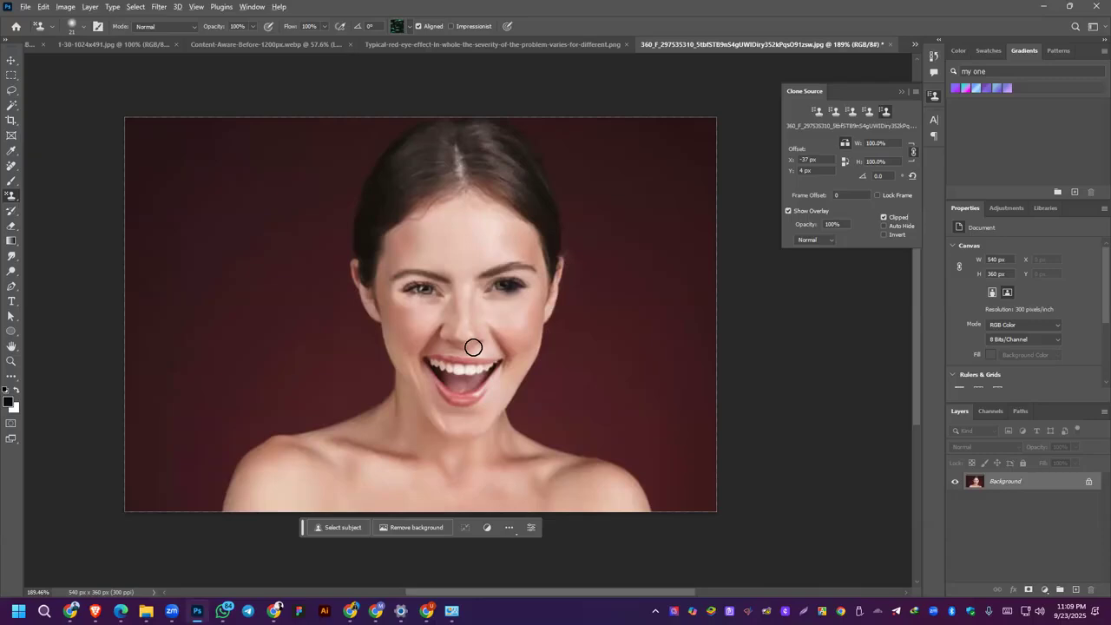
{"action": "key", "text": "z"}
{"action": "key", "text": "ctrl+z"}
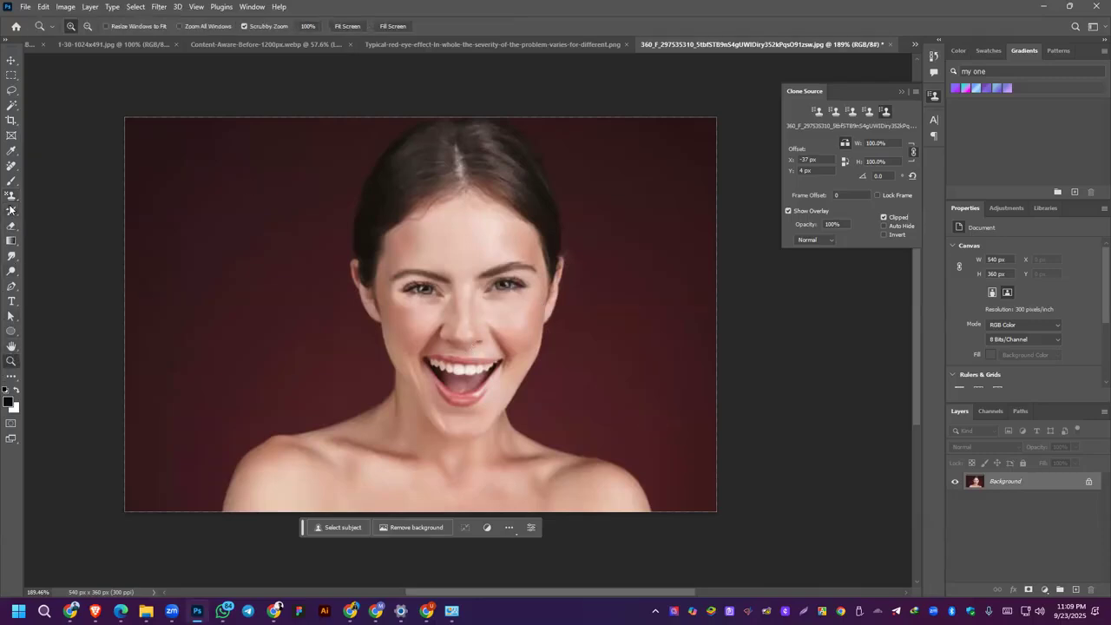
Step: Try Pattern Stamp strokes over the replaced eye and from the forehead into the background, and undo them
{"action": "left_click_drag", "start_coordinate": [10, 198], "coordinate": [54, 209]}
{"action": "mouse_move", "coordinate": [432, 291]}
{"action": "left_mouse_down"}
{"action": "mouse_move", "coordinate": [376, 315]}
{"action": "mouse_move", "coordinate": [421, 297]}
{"action": "mouse_move", "coordinate": [402, 289]}
{"action": "mouse_move", "coordinate": [436, 288]}
{"action": "left_mouse_up"}
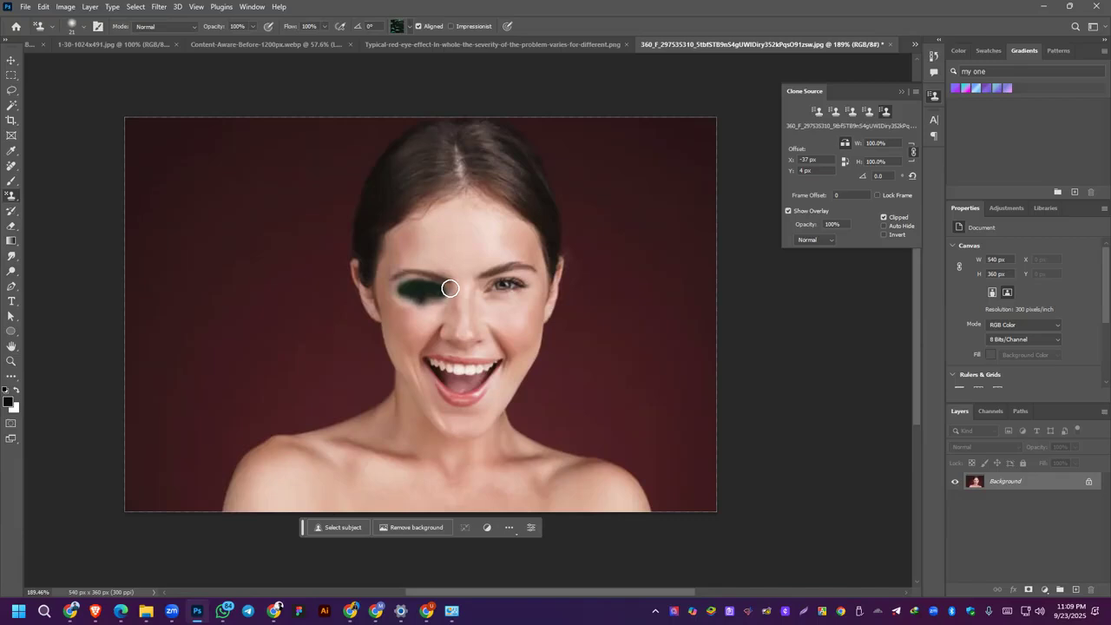
{"action": "key", "text": "ctrl+z"}
{"action": "mouse_move", "coordinate": [517, 248]}
{"action": "left_mouse_down"}
{"action": "mouse_move", "coordinate": [385, 278]}
{"action": "mouse_move", "coordinate": [615, 362]}
{"action": "left_mouse_up"}
{"action": "key", "text": "ctrl+z"}
{"action": "key", "text": "ctrl+z"}
{"action": "key", "text": "ctrl+shift+z"}
{"action": "key", "text": "ctrl+shift+z"}
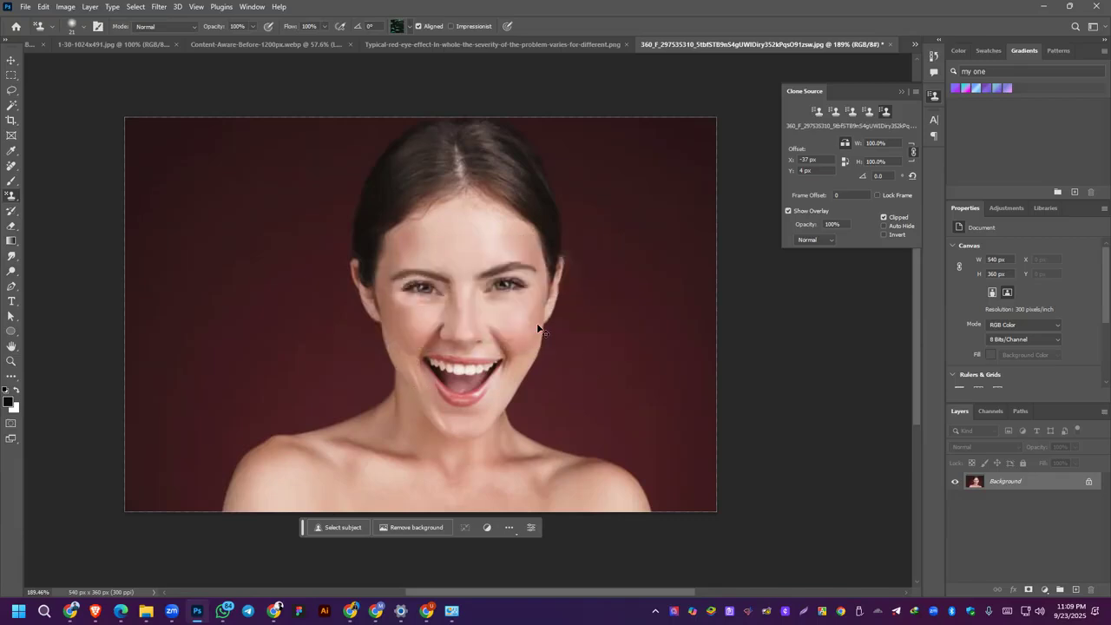
Step: Choose the second pattern in the Trees group for the Pattern Stamp Tool
{"action": "left_click", "coordinate": [408, 26]}
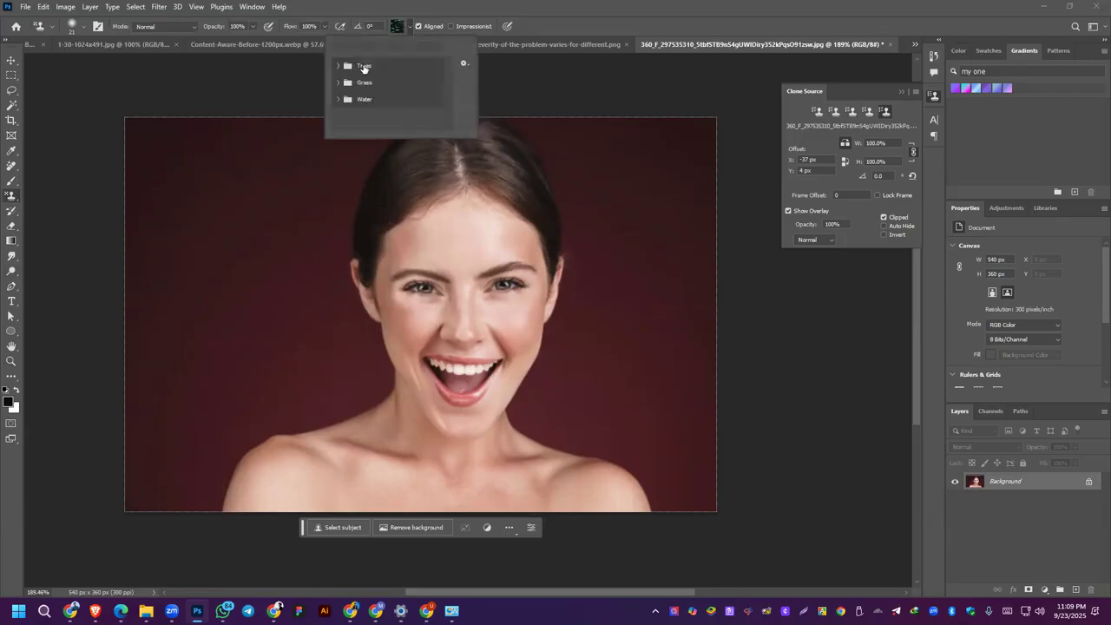
{"action": "left_click", "coordinate": [337, 66]}
{"action": "left_click", "coordinate": [353, 85]}
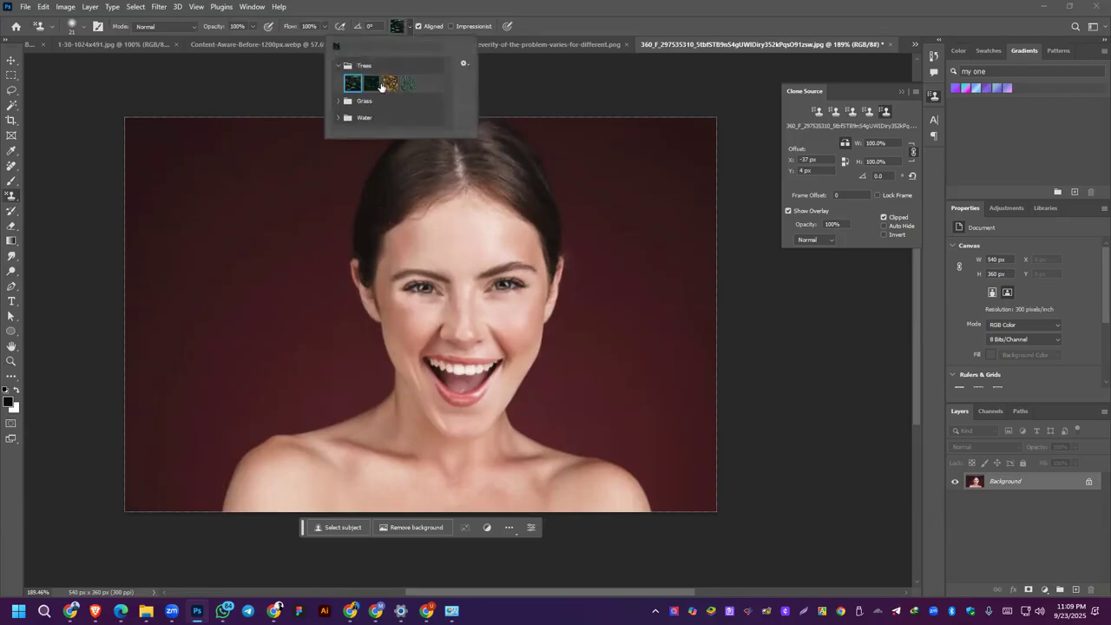
Step: Switch back to the Clone Stamp Tool, try cloning the open eye's inner corner over the replaced eye, and undo it
{"action": "left_click", "coordinate": [11, 62]}
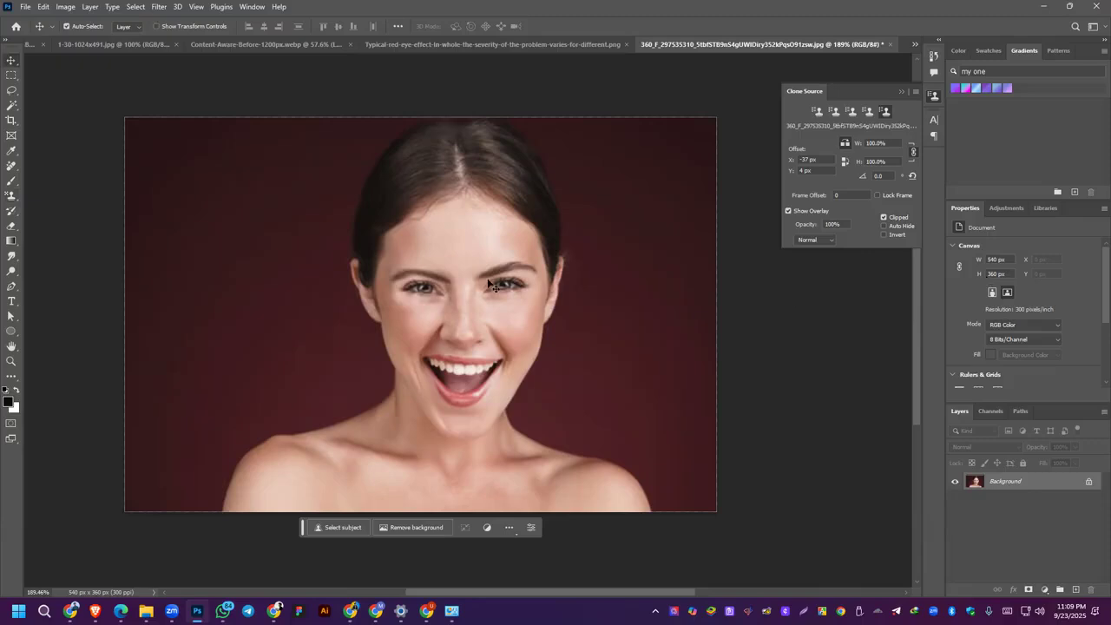
{"action": "right_click", "coordinate": [12, 198]}
{"action": "left_click", "coordinate": [62, 196]}
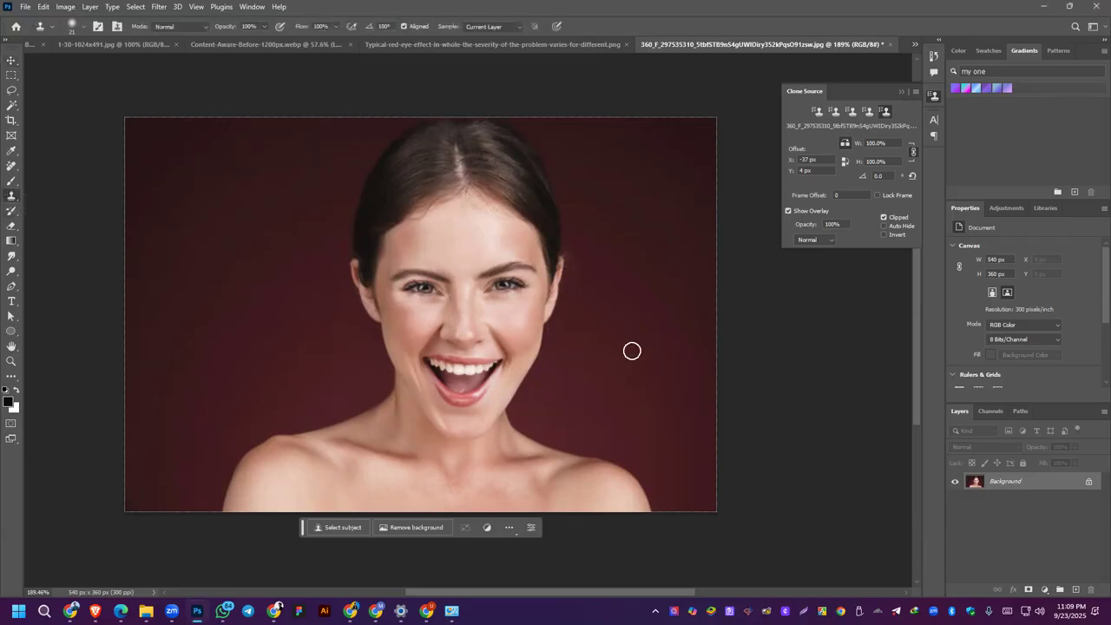
{"action": "left_click", "coordinate": [483, 290], "text": "alt"}
{"action": "mouse_move", "coordinate": [441, 295]}
{"action": "left_mouse_down"}
{"action": "mouse_move", "coordinate": [396, 289]}
{"action": "mouse_move", "coordinate": [426, 290]}
{"action": "mouse_move", "coordinate": [413, 284]}
{"action": "left_mouse_up"}
{"action": "key", "text": "ctrl+z"}
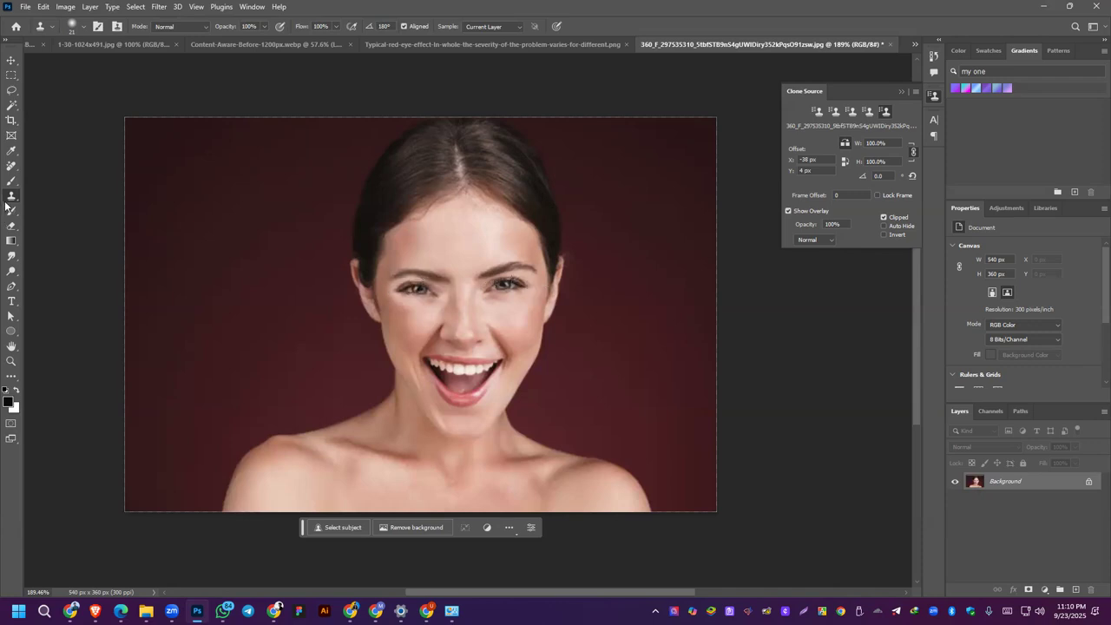
Step: Try a Pattern Stamp stroke from the nose bridge down past the mouth, undo it, and open the pattern presets
{"action": "right_click", "coordinate": [12, 196]}
{"action": "left_click", "coordinate": [60, 209]}
{"action": "mouse_move", "coordinate": [473, 289]}
{"action": "left_mouse_down"}
{"action": "mouse_move", "coordinate": [540, 273]}
{"action": "mouse_move", "coordinate": [494, 280]}
{"action": "mouse_move", "coordinate": [505, 284]}
{"action": "mouse_move", "coordinate": [533, 278]}
{"action": "mouse_move", "coordinate": [443, 276]}
{"action": "mouse_move", "coordinate": [514, 282]}
{"action": "mouse_move", "coordinate": [463, 298]}
{"action": "mouse_move", "coordinate": [475, 351]}
{"action": "mouse_move", "coordinate": [529, 288]}
{"action": "mouse_move", "coordinate": [515, 280]}
{"action": "mouse_move", "coordinate": [481, 324]}
{"action": "mouse_move", "coordinate": [536, 278]}
{"action": "mouse_move", "coordinate": [502, 331]}
{"action": "mouse_move", "coordinate": [501, 364]}
{"action": "mouse_move", "coordinate": [541, 288]}
{"action": "mouse_move", "coordinate": [505, 375]}
{"action": "left_mouse_up"}
{"action": "key", "text": "ctrl+z"}
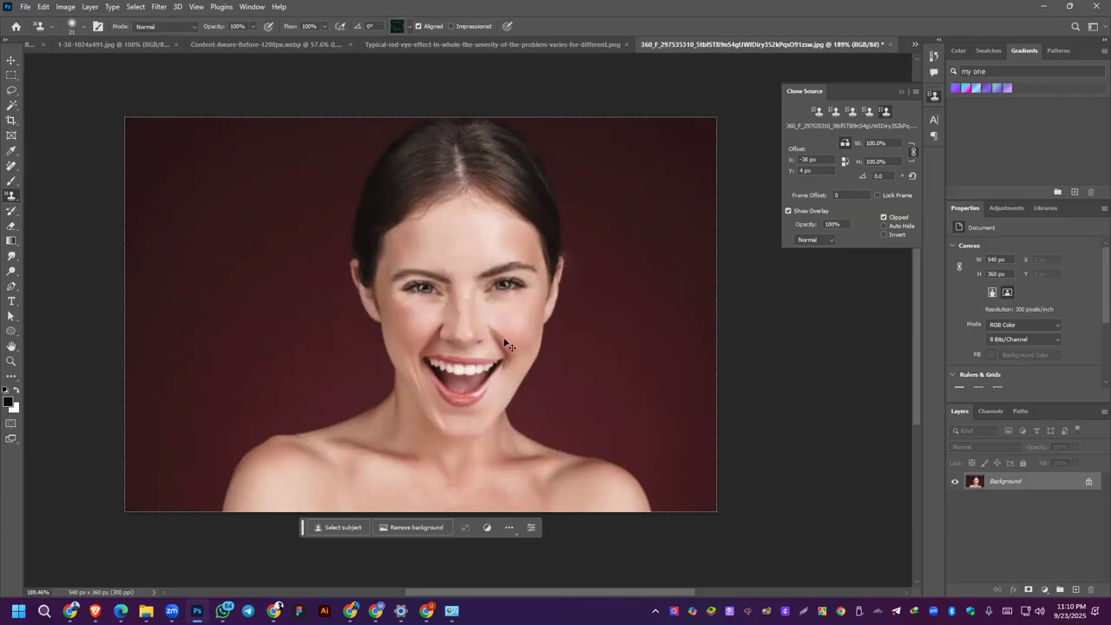
{"action": "left_click", "coordinate": [410, 30]}
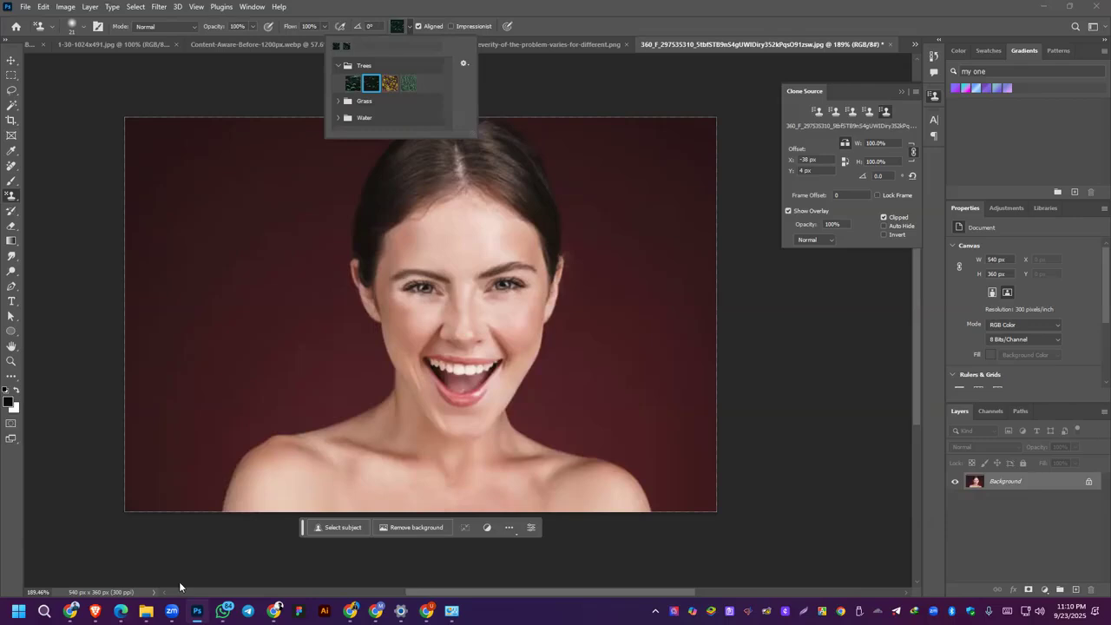
Step: Review the Patter Stamp tool and Dodge Tool entries under Class 06 in the course outline PDF
{"action": "left_click", "coordinate": [121, 611]}
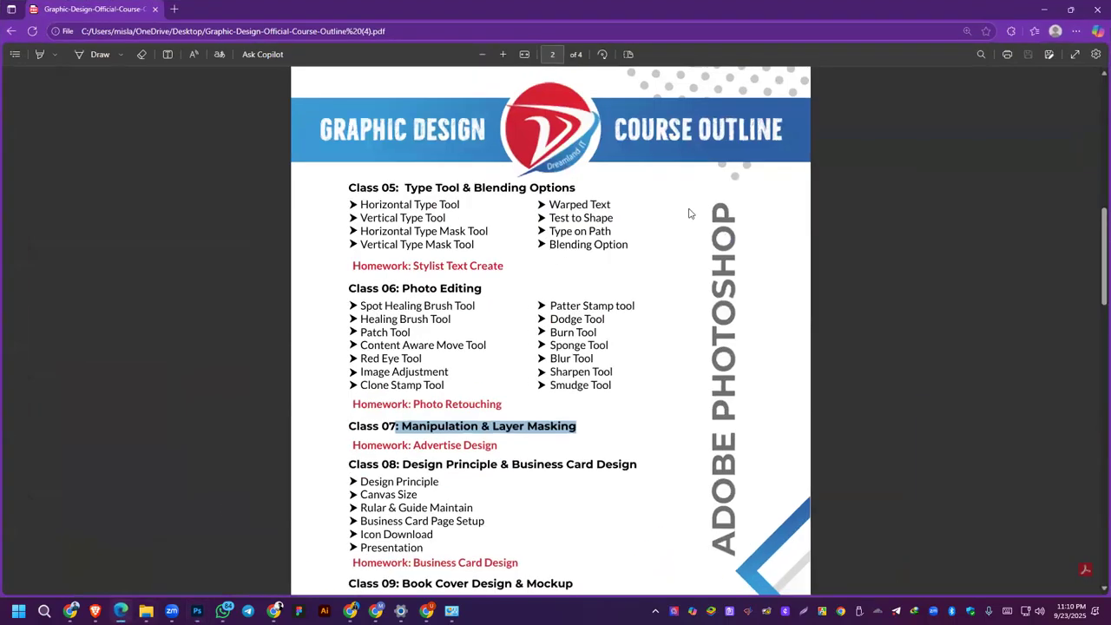
{"action": "left_click_drag", "start_coordinate": [549, 306], "coordinate": [667, 300]}
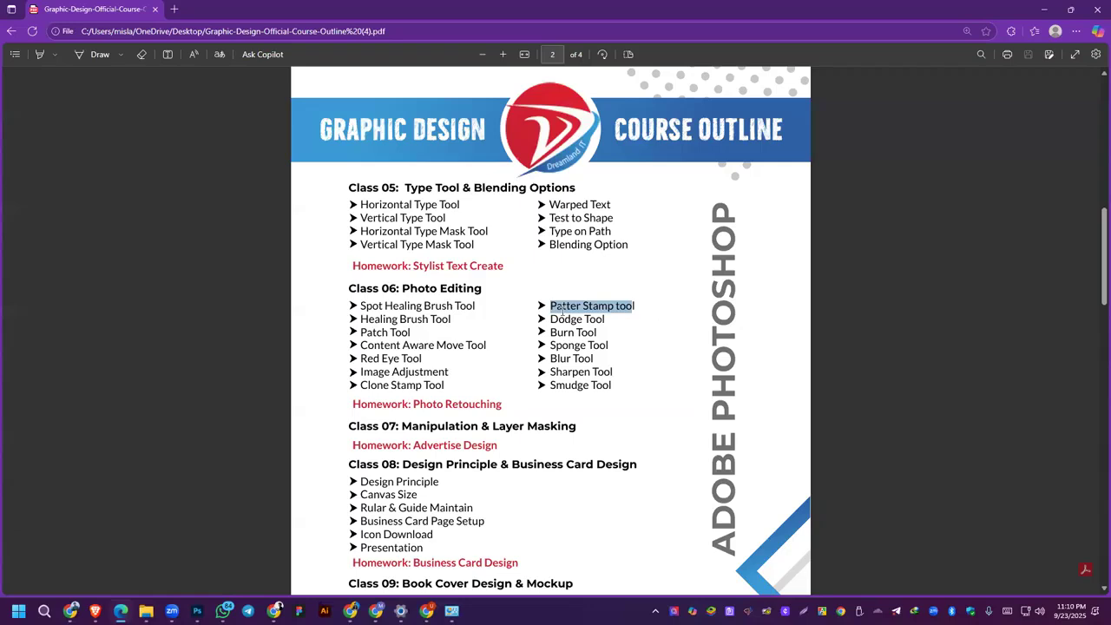
{"action": "mouse_move", "coordinate": [549, 319]}
{"action": "left_mouse_down"}
{"action": "mouse_move", "coordinate": [627, 306]}
{"action": "mouse_move", "coordinate": [605, 323]}
{"action": "left_mouse_up"}
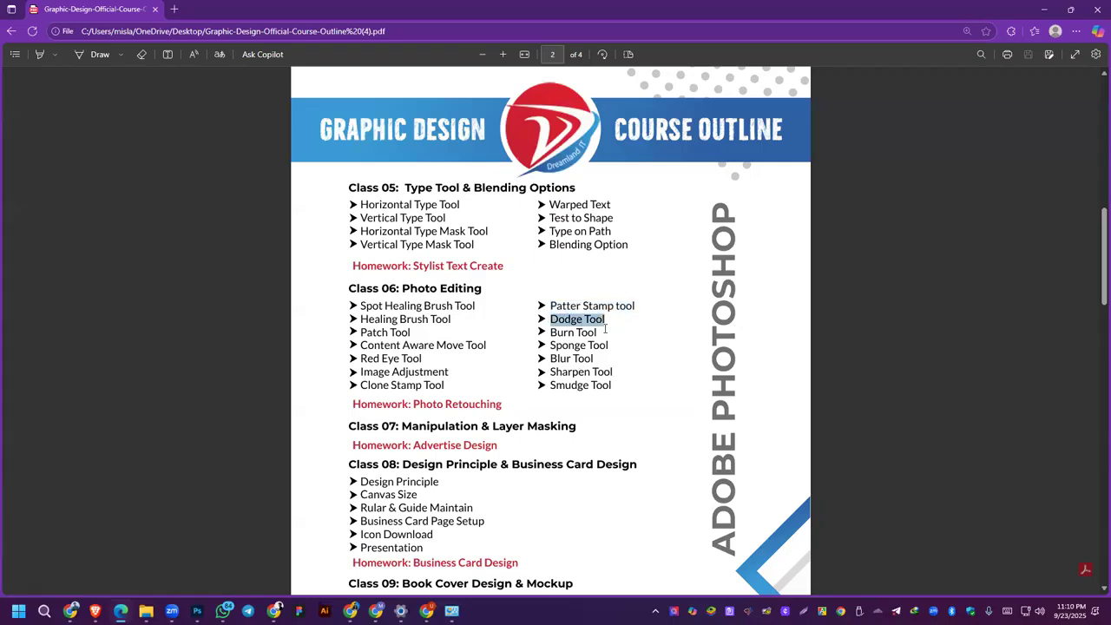
{"action": "left_click", "coordinate": [605, 323]}
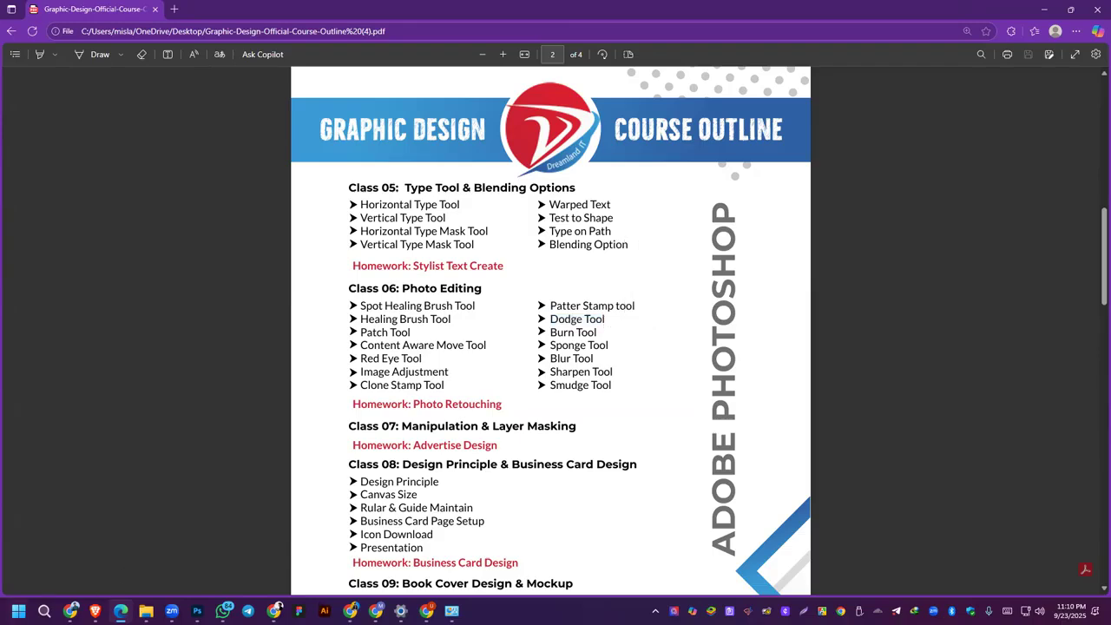
Step: Return to Photoshop, look at the Blur, Sharpen and Smudge tool group, and activate the Dodge Tool
{"action": "left_click", "coordinate": [197, 611]}
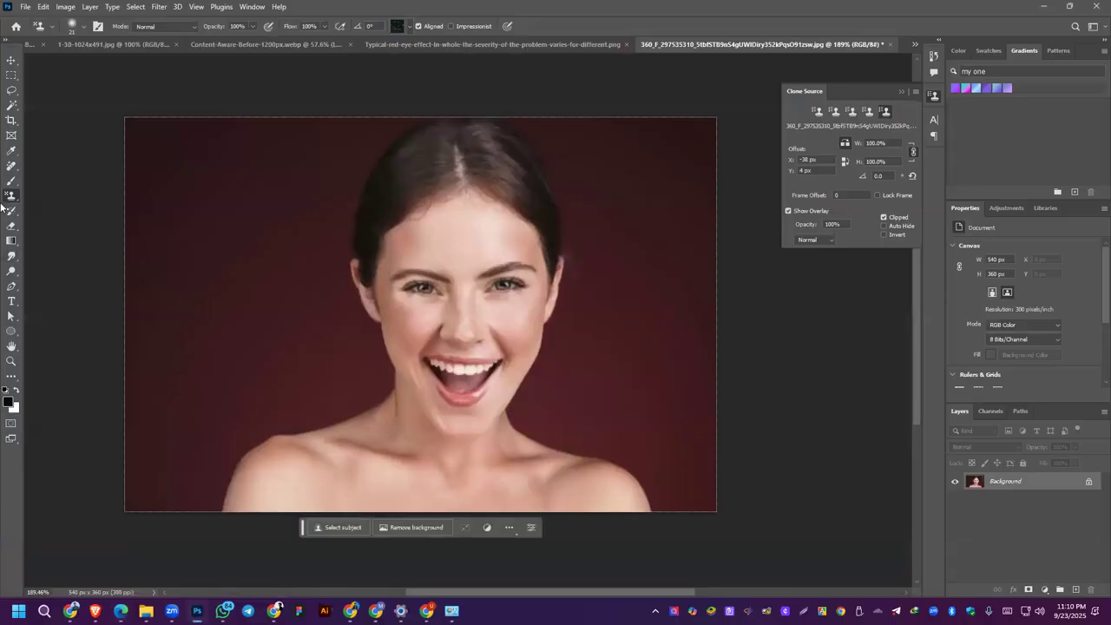
{"action": "left_click", "coordinate": [11, 257]}
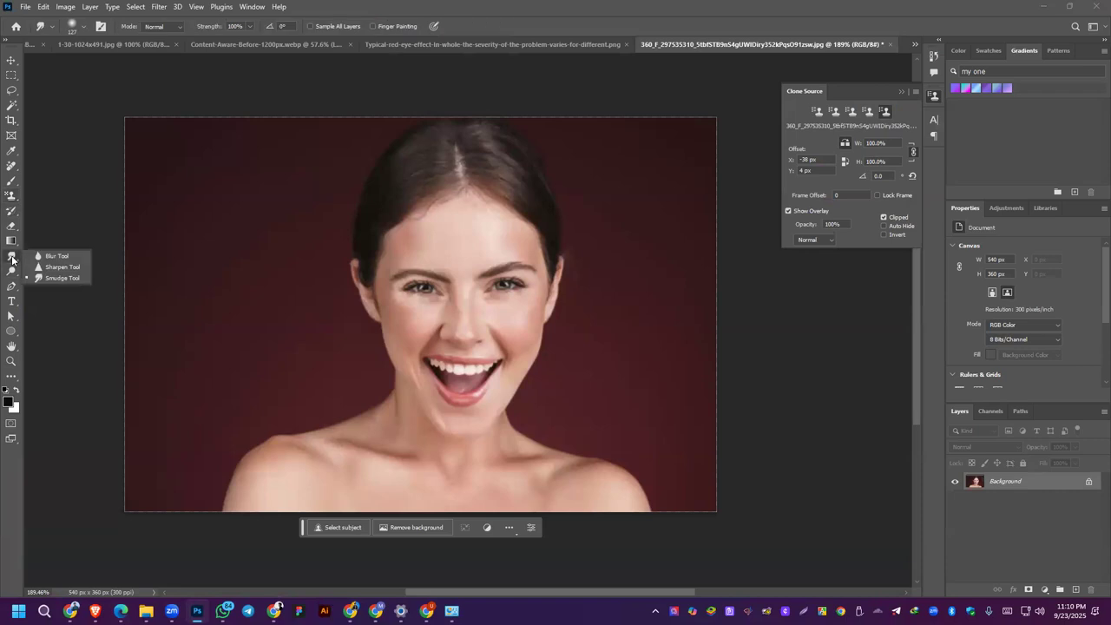
{"action": "left_click", "coordinate": [11, 272]}
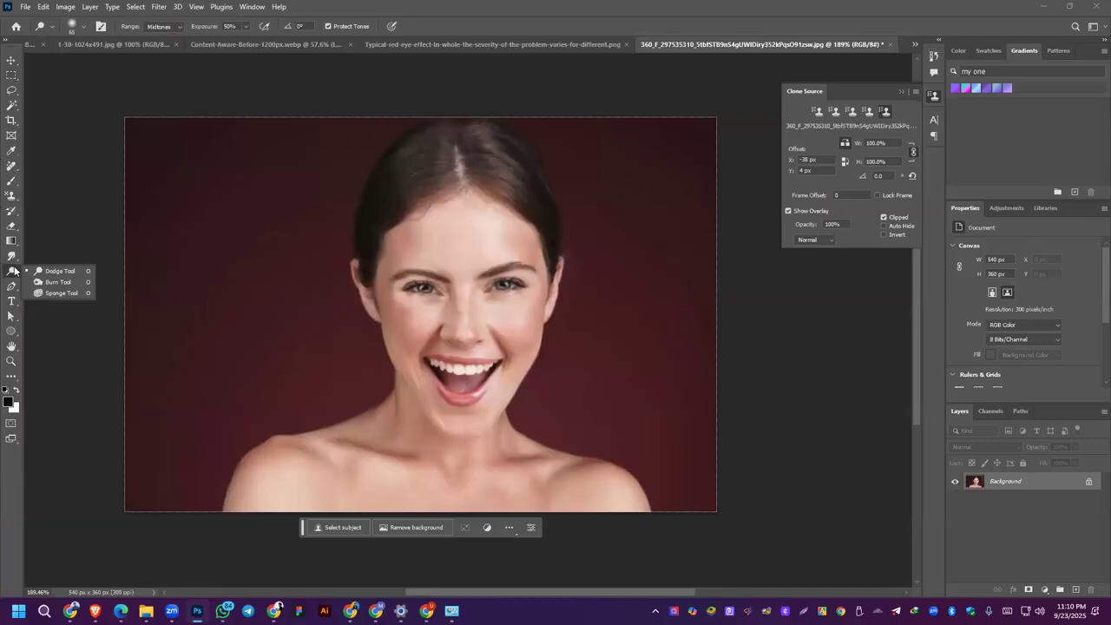
Step: Activate the Dodge Tool, close the blank Untitled-1 document, and look through the remaining open images for a suitable photo
{"action": "left_click", "coordinate": [54, 273]}
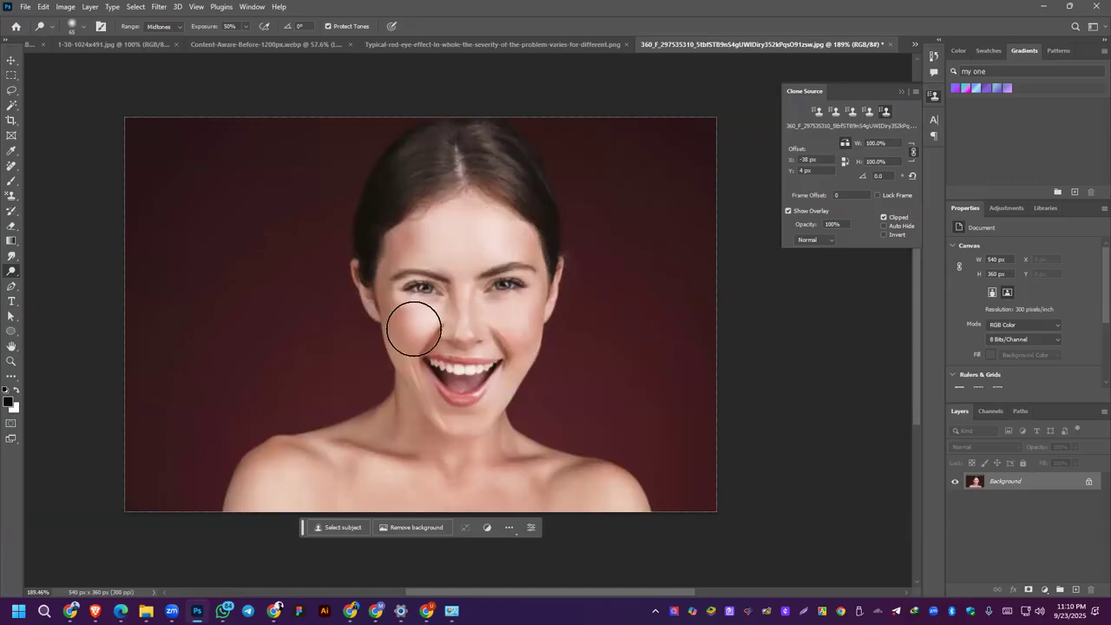
{"action": "left_click", "coordinate": [79, 47]}
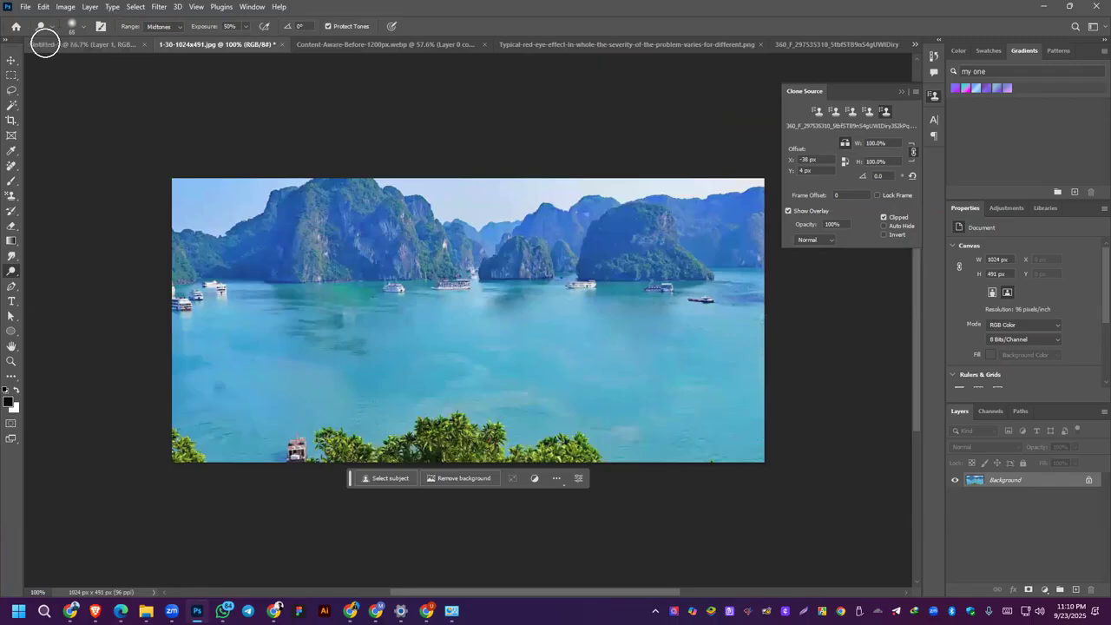
{"action": "left_click", "coordinate": [45, 43]}
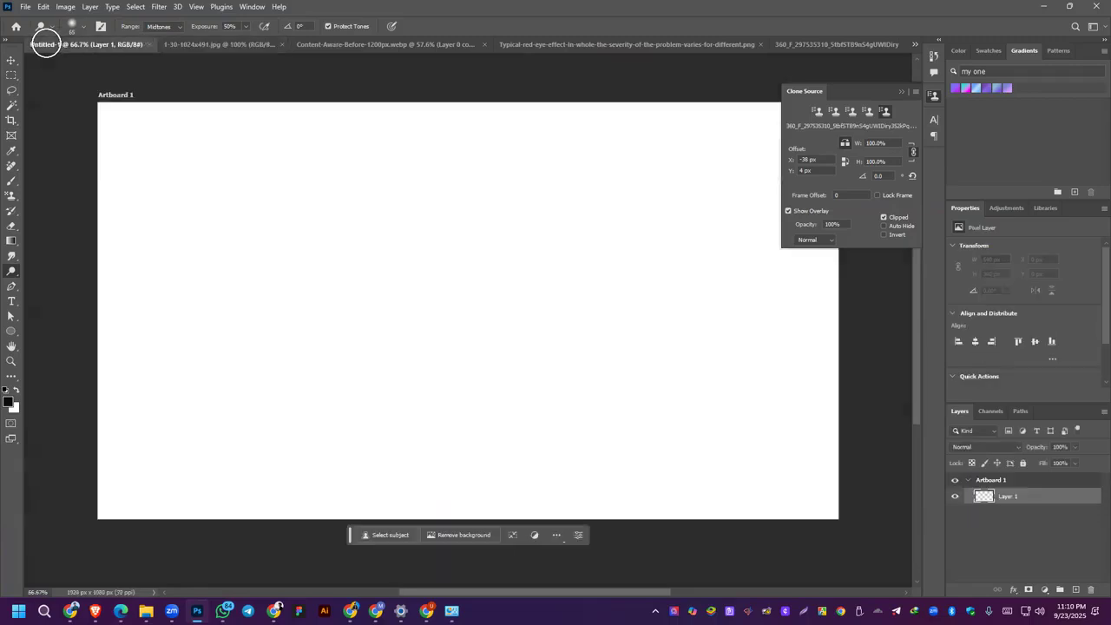
{"action": "left_click", "coordinate": [153, 44]}
{"action": "left_click", "coordinate": [752, 38]}
{"action": "left_click", "coordinate": [642, 45]}
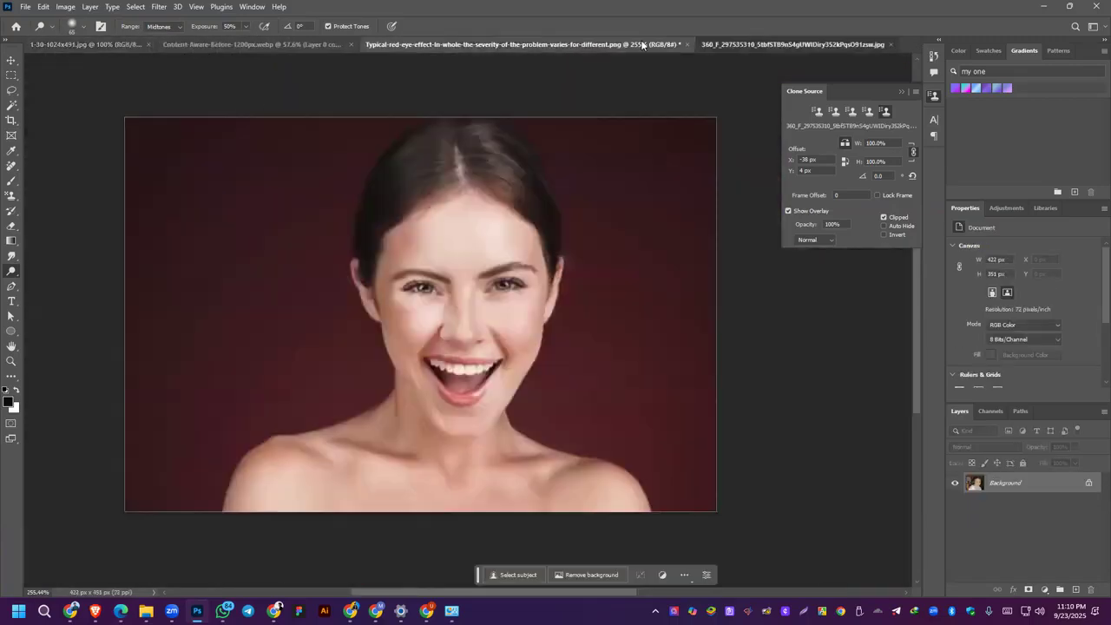
Step: Open the Man image from the Desktop folder on the Reviver (H:) drive
{"action": "left_click", "coordinate": [26, 6]}
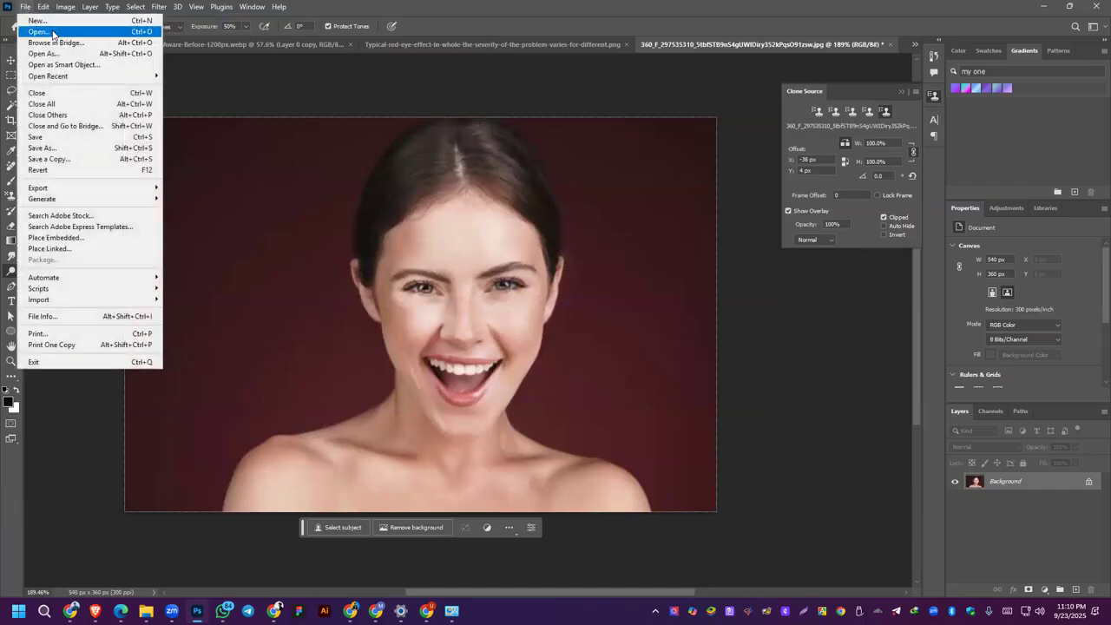
{"action": "left_click", "coordinate": [39, 31]}
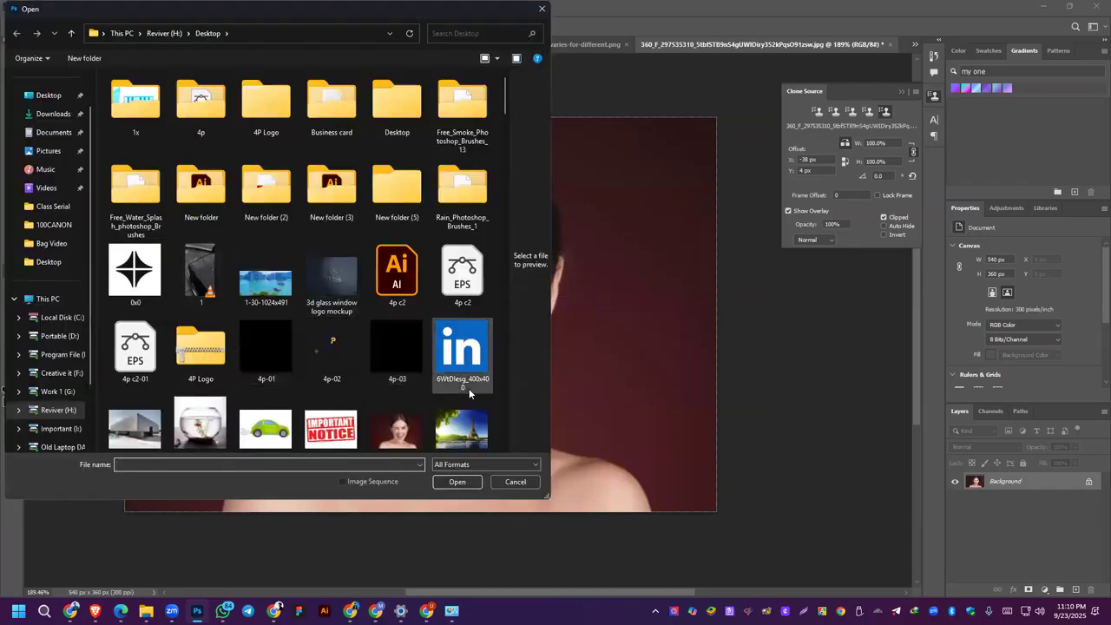
{"action": "scroll", "coordinate": [469, 393], "scroll_direction": "down", "scroll_amount": 10}
{"action": "scroll", "coordinate": [334, 280], "scroll_direction": "down", "scroll_amount": 10}
{"action": "scroll", "coordinate": [259, 277], "scroll_direction": "down", "scroll_amount": 10}
{"action": "scroll", "coordinate": [198, 316], "scroll_direction": "up", "scroll_amount": 5}
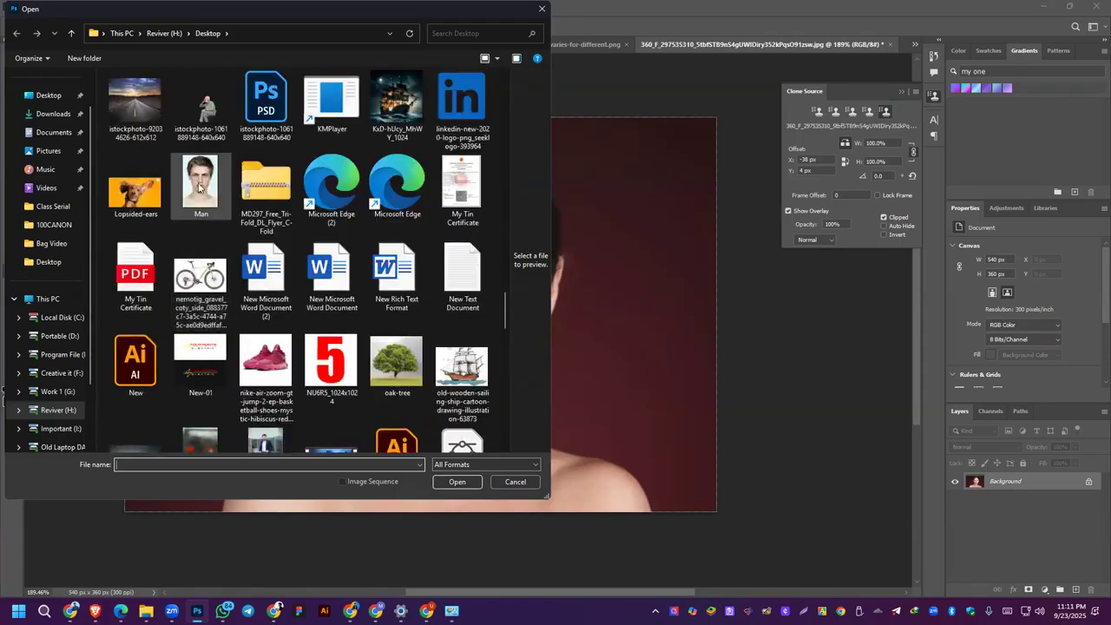
{"action": "double_click", "coordinate": [199, 187]}
Step: Lighten the man's left cheek with Dodge Tool strokes, enlarging the brush to 100 px
{"action": "left_click_drag", "start_coordinate": [525, 316], "coordinate": [527, 372]}
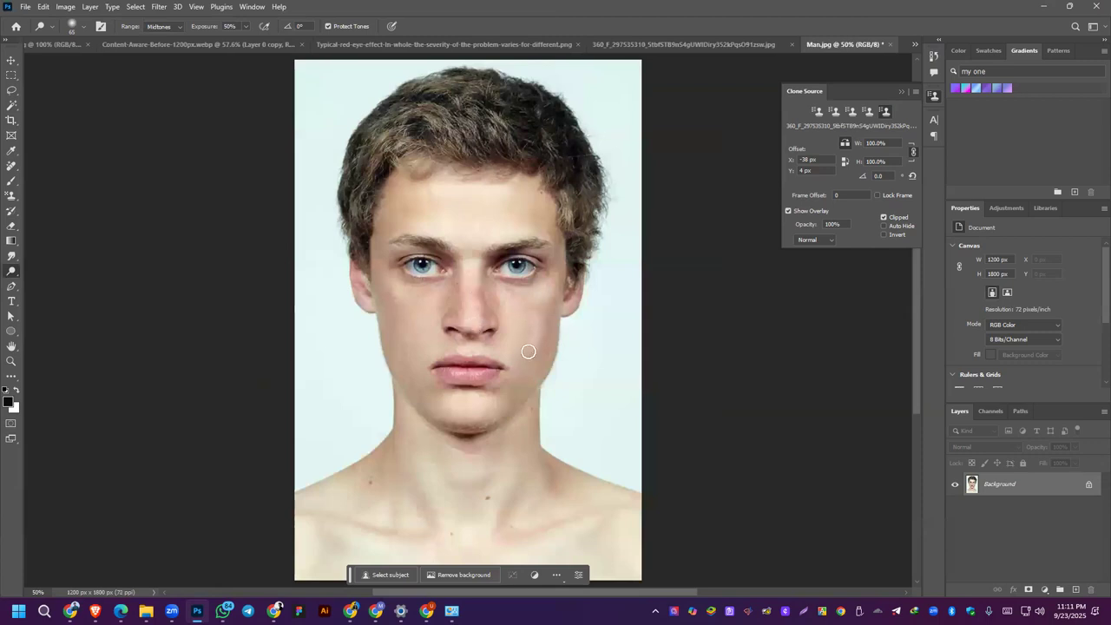
{"action": "key", "text": "s"}
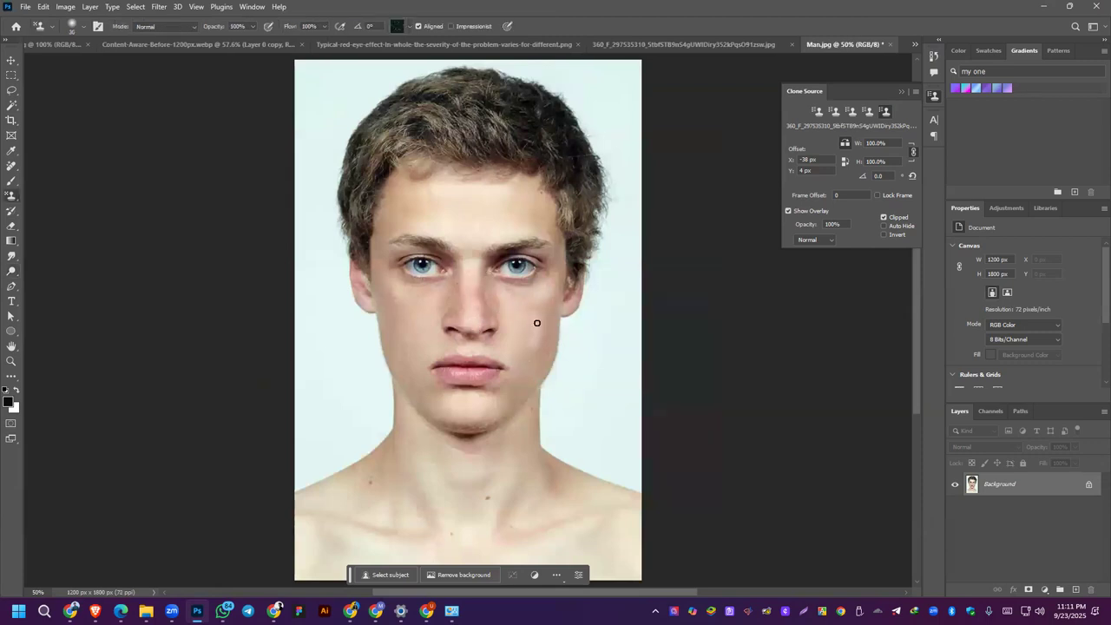
{"action": "key", "text": "bracketright"}
{"action": "key", "text": "bracketright"}
{"action": "key", "text": "bracketright"}
{"action": "key", "text": "bracketright"}
{"action": "key", "text": "bracketright"}
{"action": "key", "text": "bracketright"}
{"action": "key", "text": "bracketright"}
{"action": "key", "text": "bracketright"}
{"action": "left_click", "coordinate": [10, 275]}
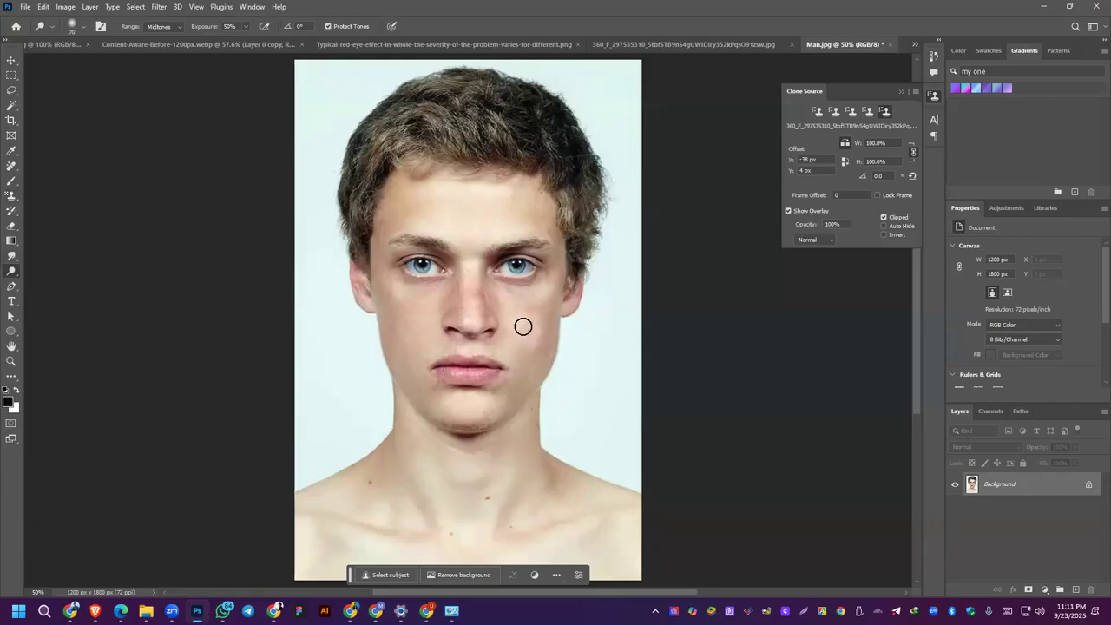
{"action": "mouse_move", "coordinate": [535, 319]}
{"action": "left_mouse_down"}
{"action": "mouse_move", "coordinate": [527, 341]}
{"action": "mouse_move", "coordinate": [551, 324]}
{"action": "mouse_move", "coordinate": [526, 372]}
{"action": "left_mouse_up"}
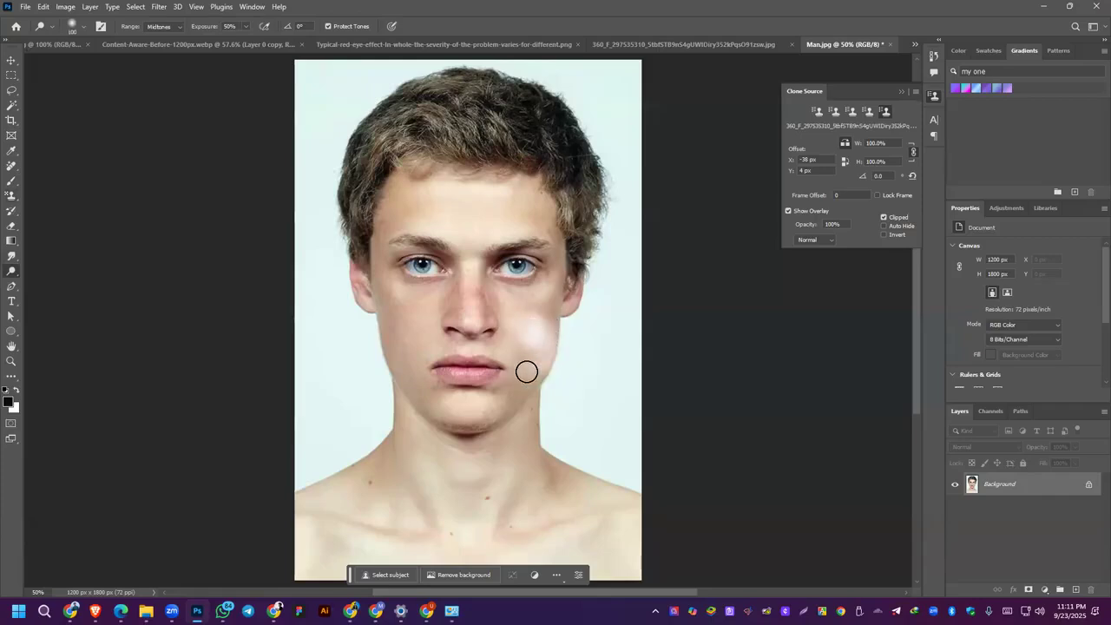
{"action": "mouse_move", "coordinate": [536, 299]}
{"action": "left_mouse_down"}
{"action": "mouse_move", "coordinate": [526, 358]}
{"action": "mouse_move", "coordinate": [513, 368]}
{"action": "mouse_move", "coordinate": [528, 342]}
{"action": "left_mouse_up"}
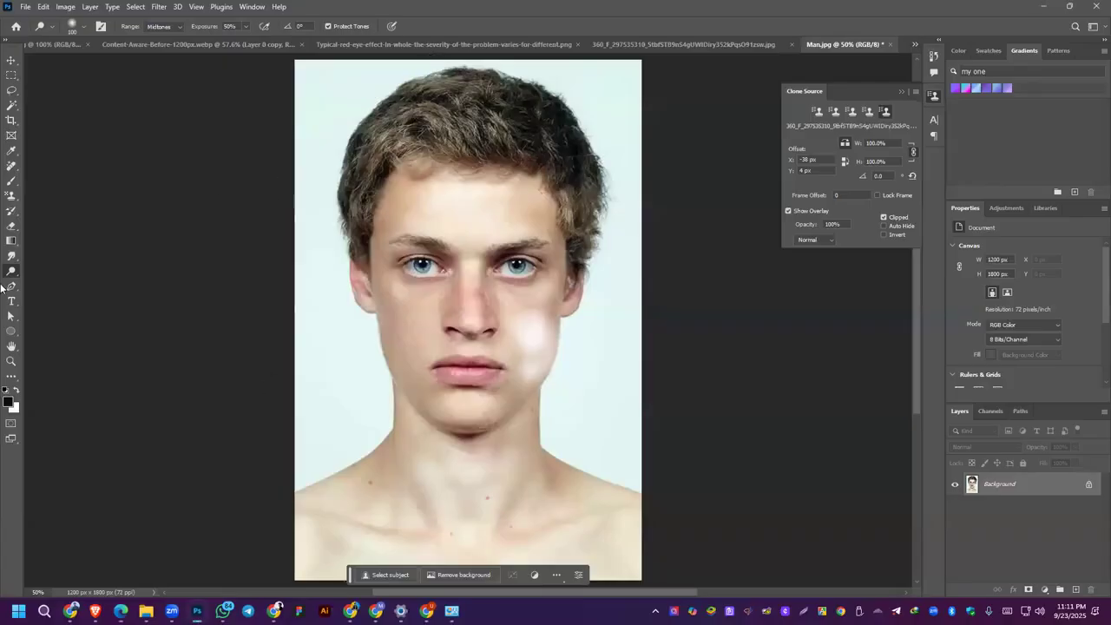
Step: Switch to the Burn Tool and darken the top and front of the man's hair with a 250 px brush
{"action": "right_click", "coordinate": [10, 272]}
{"action": "left_click", "coordinate": [56, 283]}
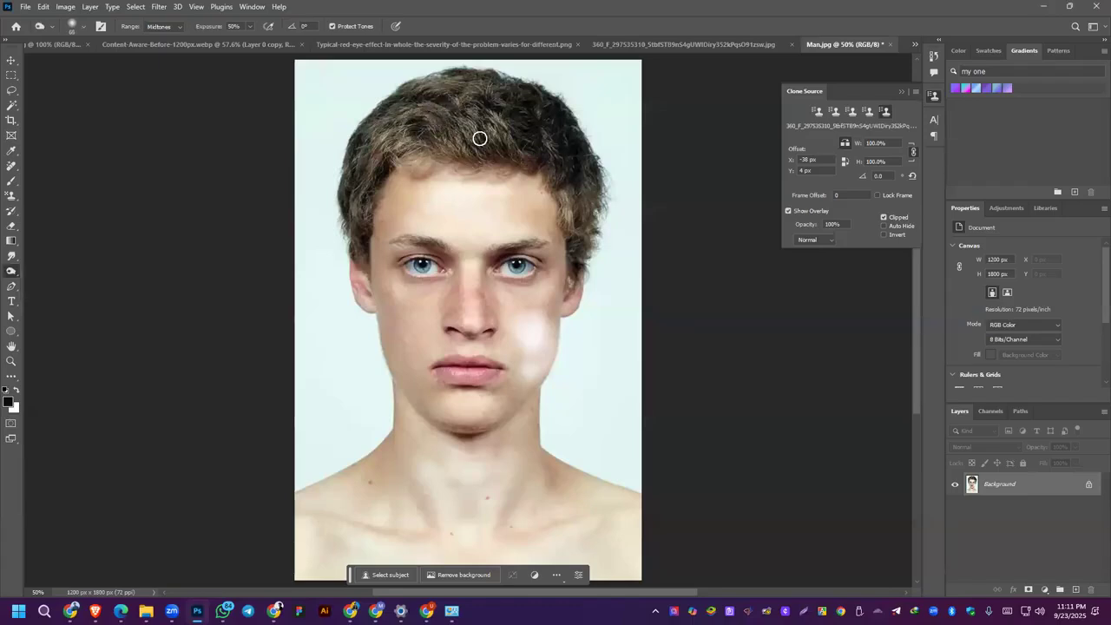
{"action": "key", "text": "bracketright"}
{"action": "key", "text": "bracketright"}
{"action": "key", "text": "bracketright"}
{"action": "key", "text": "bracketright"}
{"action": "key", "text": "bracketright"}
{"action": "key", "text": "bracketright"}
{"action": "key", "text": "bracketright"}
{"action": "key", "text": "bracketright"}
{"action": "key", "text": "bracketright"}
{"action": "key", "text": "bracketright"}
{"action": "key", "text": "bracketright"}
{"action": "key", "text": "bracketright"}
{"action": "key", "text": "bracketright"}
{"action": "key", "text": "bracketleft"}
{"action": "key", "text": "bracketleft"}
{"action": "key", "text": "bracketleft"}
{"action": "key", "text": "bracketleft"}
{"action": "mouse_move", "coordinate": [444, 113]}
{"action": "left_mouse_down"}
{"action": "mouse_move", "coordinate": [533, 137]}
{"action": "mouse_move", "coordinate": [508, 123]}
{"action": "mouse_move", "coordinate": [554, 149]}
{"action": "mouse_move", "coordinate": [553, 137]}
{"action": "mouse_move", "coordinate": [511, 114]}
{"action": "mouse_move", "coordinate": [447, 103]}
{"action": "mouse_move", "coordinate": [426, 122]}
{"action": "mouse_move", "coordinate": [405, 114]}
{"action": "mouse_move", "coordinate": [444, 100]}
{"action": "mouse_move", "coordinate": [477, 120]}
{"action": "left_mouse_up"}
{"action": "scroll", "coordinate": [475, 119], "scroll_direction": "up", "scroll_amount": 1}
{"action": "scroll", "coordinate": [475, 118], "scroll_direction": "up", "scroll_amount": 1}
{"action": "mouse_move", "coordinate": [436, 164]}
{"action": "left_mouse_down"}
{"action": "mouse_move", "coordinate": [520, 178]}
{"action": "mouse_move", "coordinate": [502, 164]}
{"action": "mouse_move", "coordinate": [450, 164]}
{"action": "mouse_move", "coordinate": [398, 187]}
{"action": "mouse_move", "coordinate": [404, 200]}
{"action": "mouse_move", "coordinate": [380, 203]}
{"action": "mouse_move", "coordinate": [394, 213]}
{"action": "mouse_move", "coordinate": [384, 206]}
{"action": "mouse_move", "coordinate": [454, 215]}
{"action": "mouse_move", "coordinate": [412, 220]}
{"action": "mouse_move", "coordinate": [378, 243]}
{"action": "left_mouse_up"}
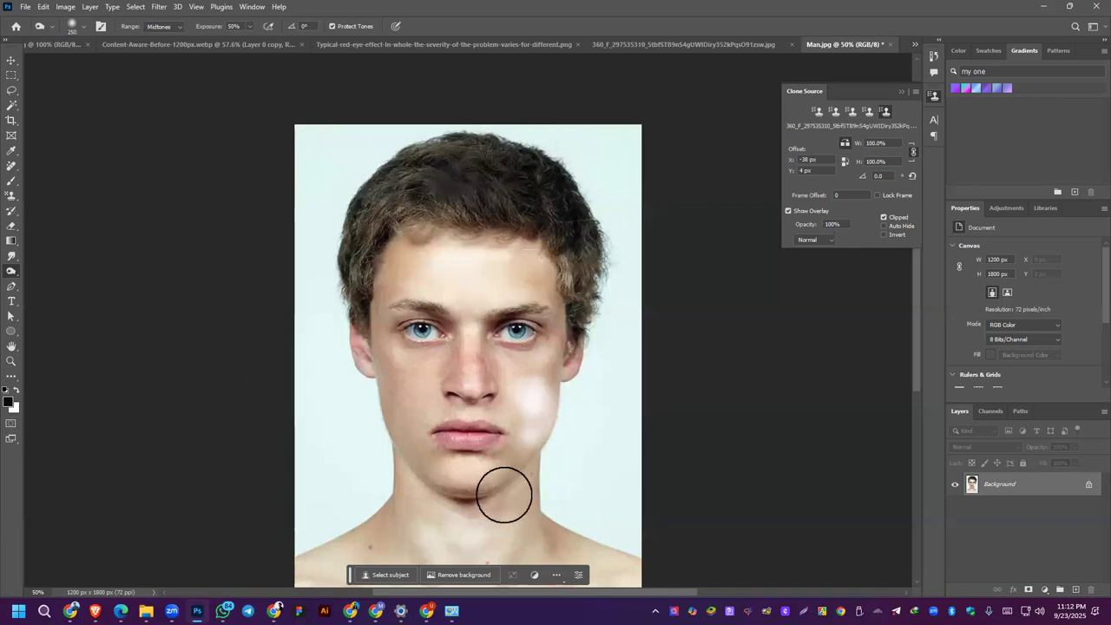
Step: Try burning the bridge of the nose with the 250 px brush and undo the strokes
{"action": "left_click_drag", "start_coordinate": [473, 374], "coordinate": [473, 374]}
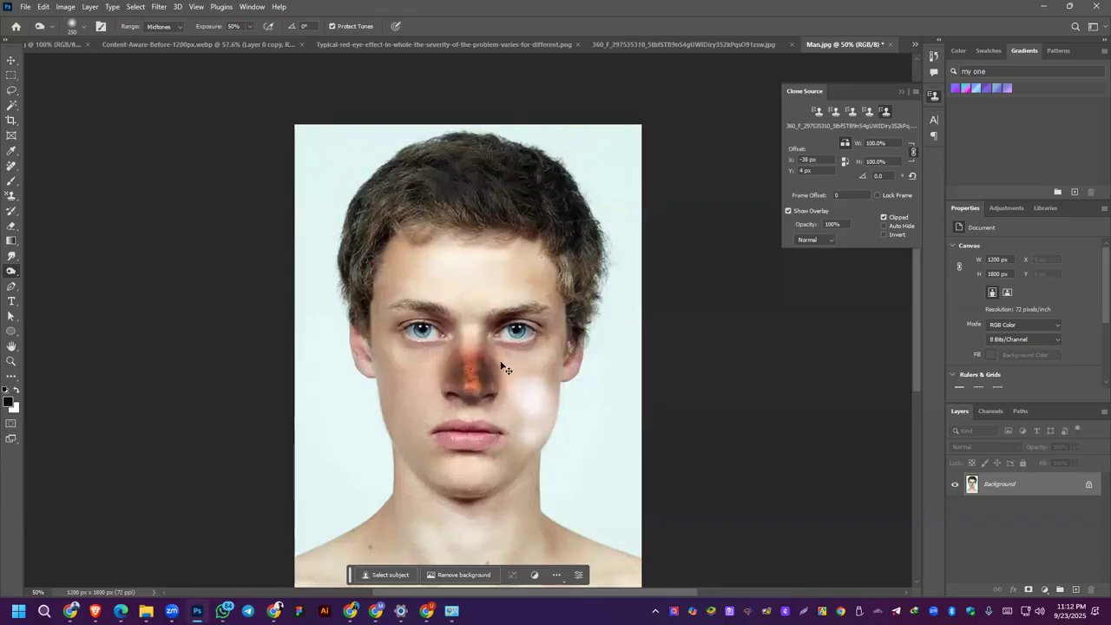
{"action": "key", "text": "ctrl+z"}
{"action": "key", "text": "ctrl+z"}
{"action": "key", "text": "ctrl+z"}
{"action": "key", "text": "ctrl+z"}
{"action": "key", "text": "ctrl+z"}
{"action": "key", "text": "ctrl+z"}
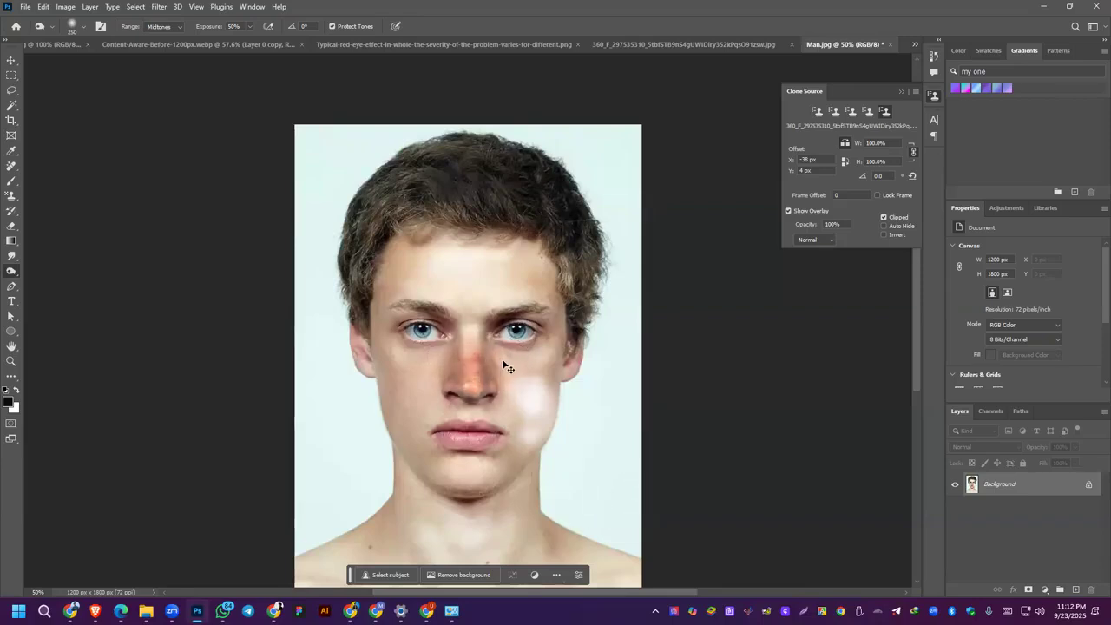
{"action": "key", "text": "ctrl+z"}
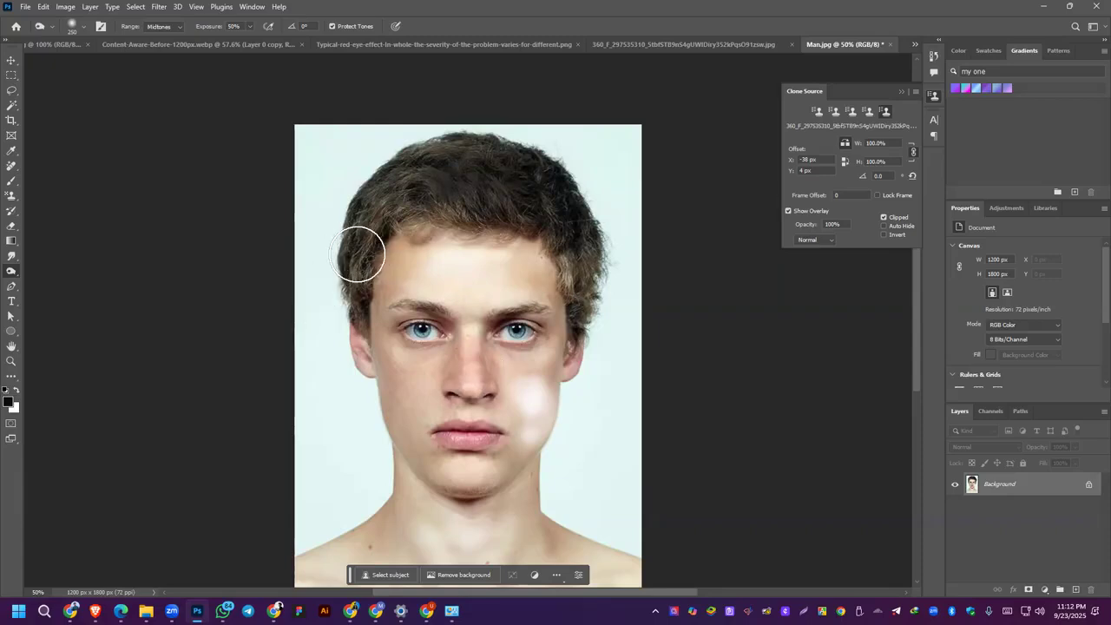
Step: Reduce the Burn brush to 100 px and darken the remaining hair on both sides and across the top
{"action": "key", "text": "bracketleft"}
{"action": "key", "text": "bracketleft"}
{"action": "key", "text": "bracketleft"}
{"action": "key", "text": "bracketleft"}
{"action": "key", "text": "bracketleft"}
{"action": "mouse_move", "coordinate": [361, 259]}
{"action": "left_mouse_down"}
{"action": "mouse_move", "coordinate": [378, 210]}
{"action": "mouse_move", "coordinate": [396, 207]}
{"action": "mouse_move", "coordinate": [355, 235]}
{"action": "left_mouse_up"}
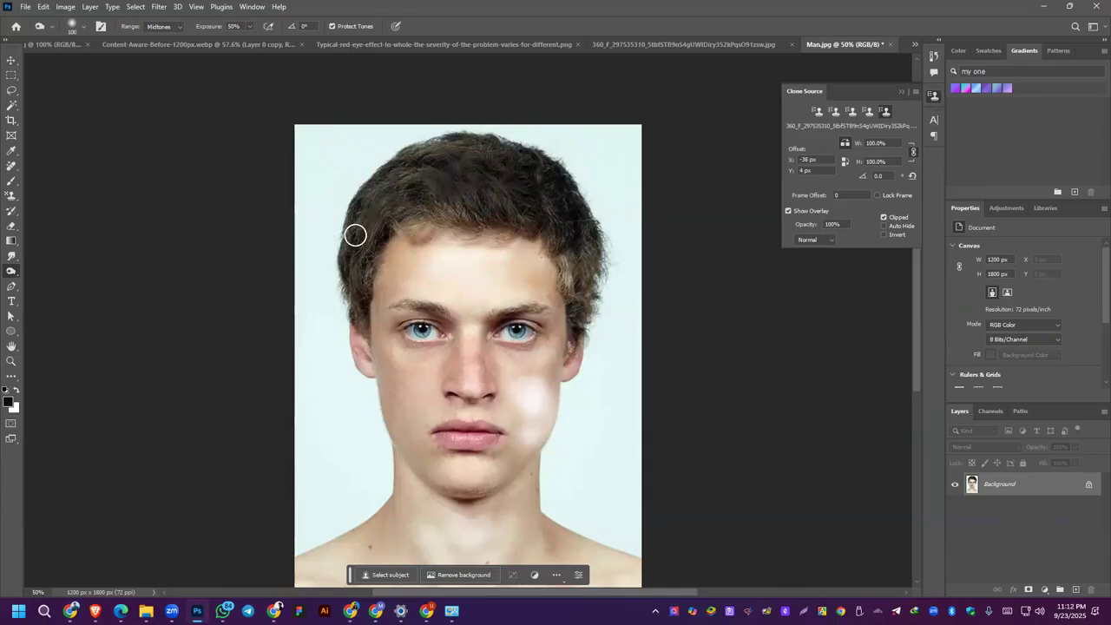
{"action": "mouse_move", "coordinate": [449, 179]}
{"action": "left_mouse_down"}
{"action": "mouse_move", "coordinate": [420, 220]}
{"action": "mouse_move", "coordinate": [448, 184]}
{"action": "mouse_move", "coordinate": [475, 204]}
{"action": "mouse_move", "coordinate": [468, 212]}
{"action": "mouse_move", "coordinate": [477, 185]}
{"action": "mouse_move", "coordinate": [458, 171]}
{"action": "mouse_move", "coordinate": [461, 151]}
{"action": "mouse_move", "coordinate": [404, 165]}
{"action": "mouse_move", "coordinate": [444, 142]}
{"action": "mouse_move", "coordinate": [400, 175]}
{"action": "left_mouse_up"}
{"action": "mouse_move", "coordinate": [571, 260]}
{"action": "left_mouse_down"}
{"action": "mouse_move", "coordinate": [583, 297]}
{"action": "mouse_move", "coordinate": [589, 249]}
{"action": "mouse_move", "coordinate": [577, 319]}
{"action": "left_mouse_up"}
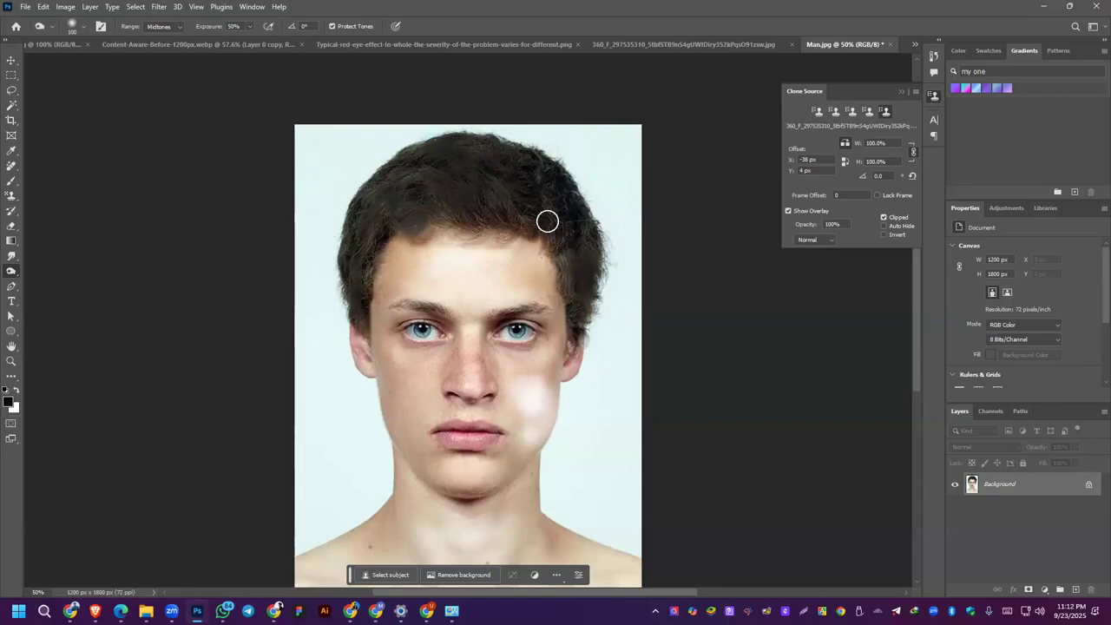
Step: Set the Burn Tool's exposure to 100% and burn the nose and hair further
{"action": "scroll", "coordinate": [551, 289], "scroll_direction": "down", "scroll_amount": 3}
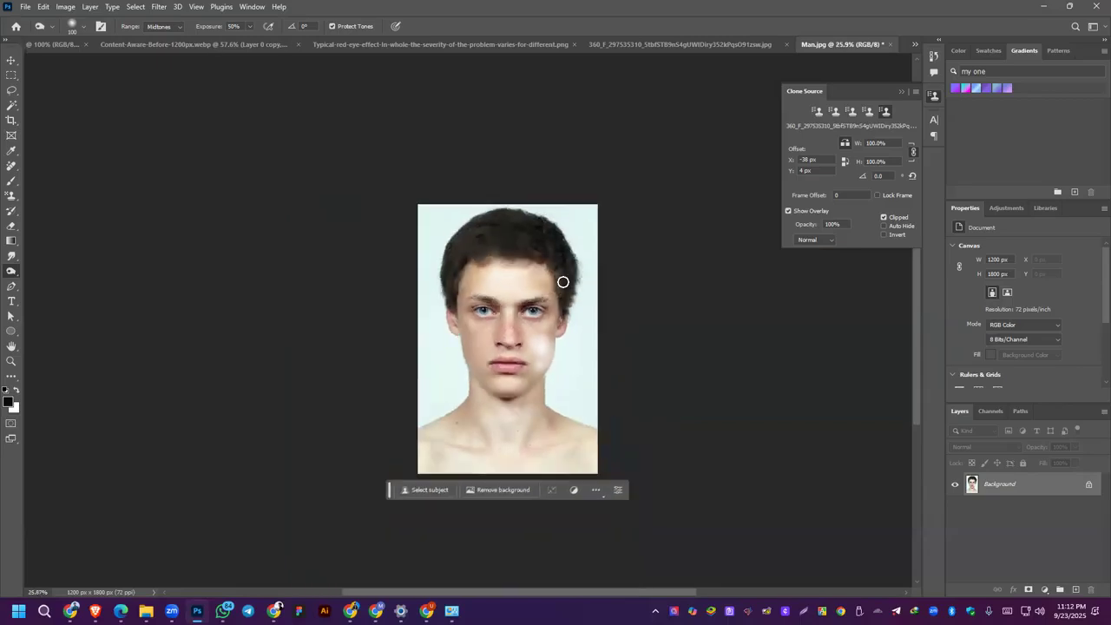
{"action": "scroll", "coordinate": [523, 241], "scroll_direction": "up", "scroll_amount": 2}
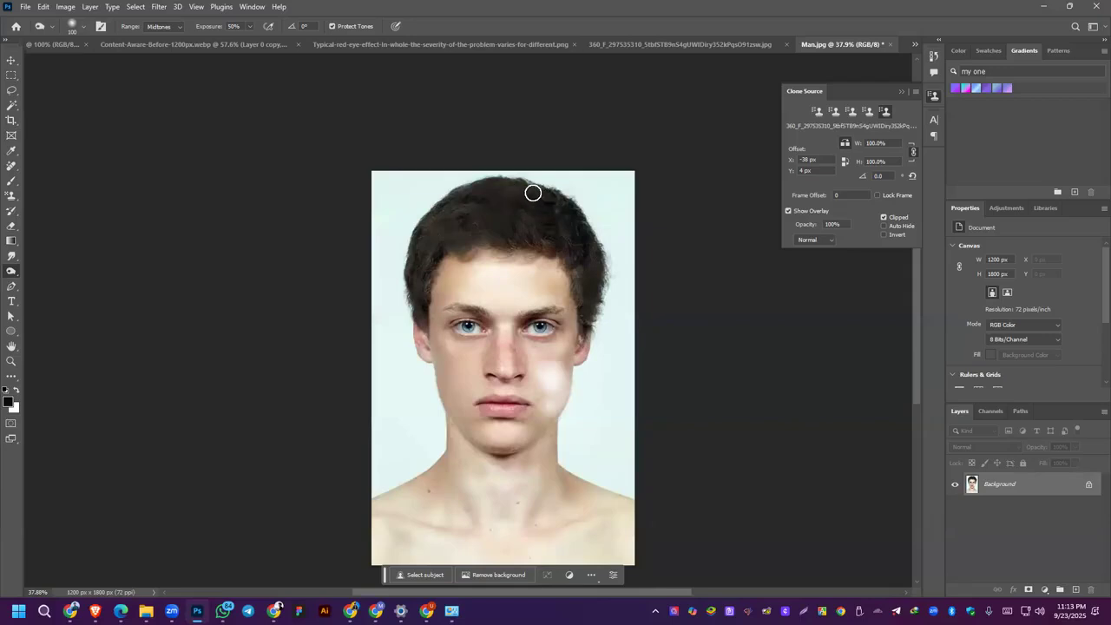
{"action": "left_click", "coordinate": [250, 27]}
{"action": "left_click", "coordinate": [521, 221]}
{"action": "left_click", "coordinate": [250, 27]}
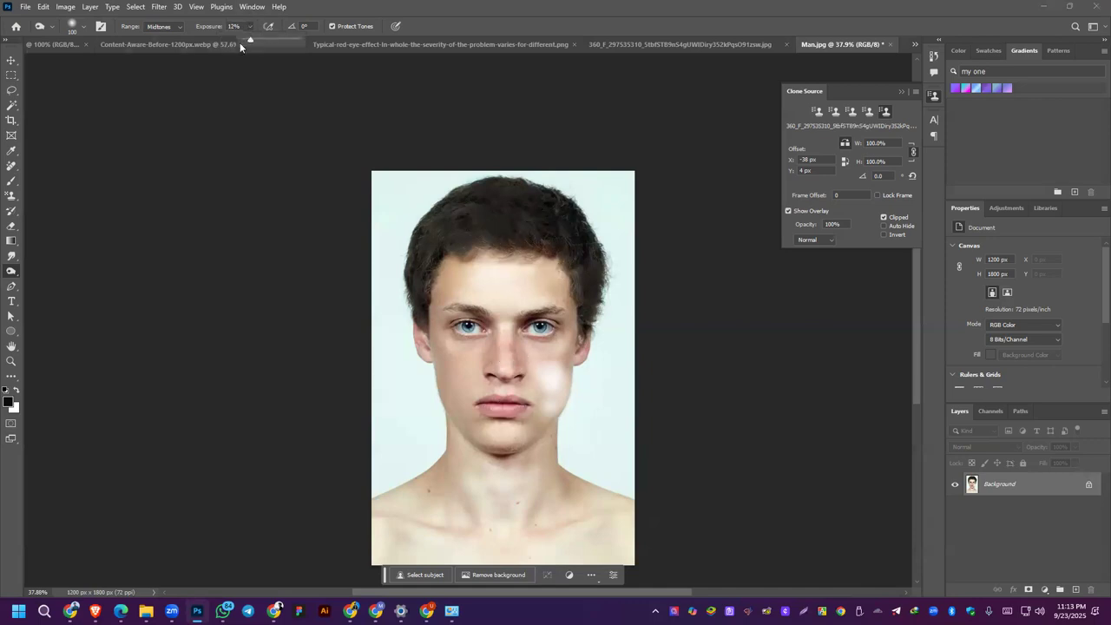
{"action": "left_click_drag", "start_coordinate": [341, 44], "coordinate": [349, 47]}
{"action": "left_click_drag", "start_coordinate": [492, 359], "coordinate": [504, 374]}
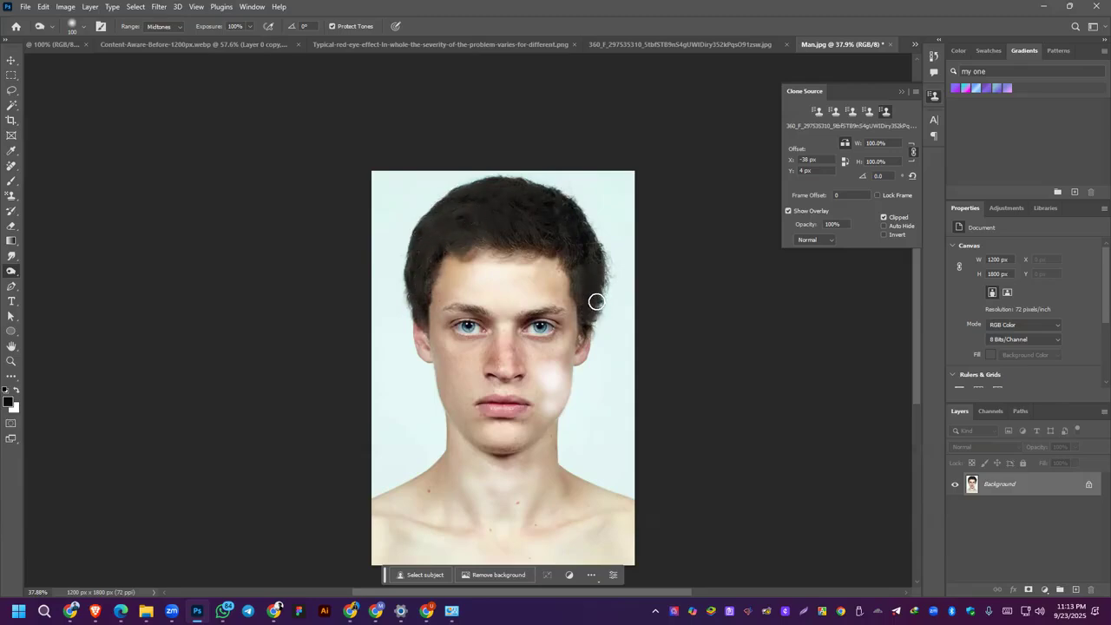
{"action": "scroll", "coordinate": [574, 265], "scroll_direction": "up", "scroll_amount": 4}
{"action": "scroll", "coordinate": [547, 193], "scroll_direction": "down", "scroll_amount": 1}
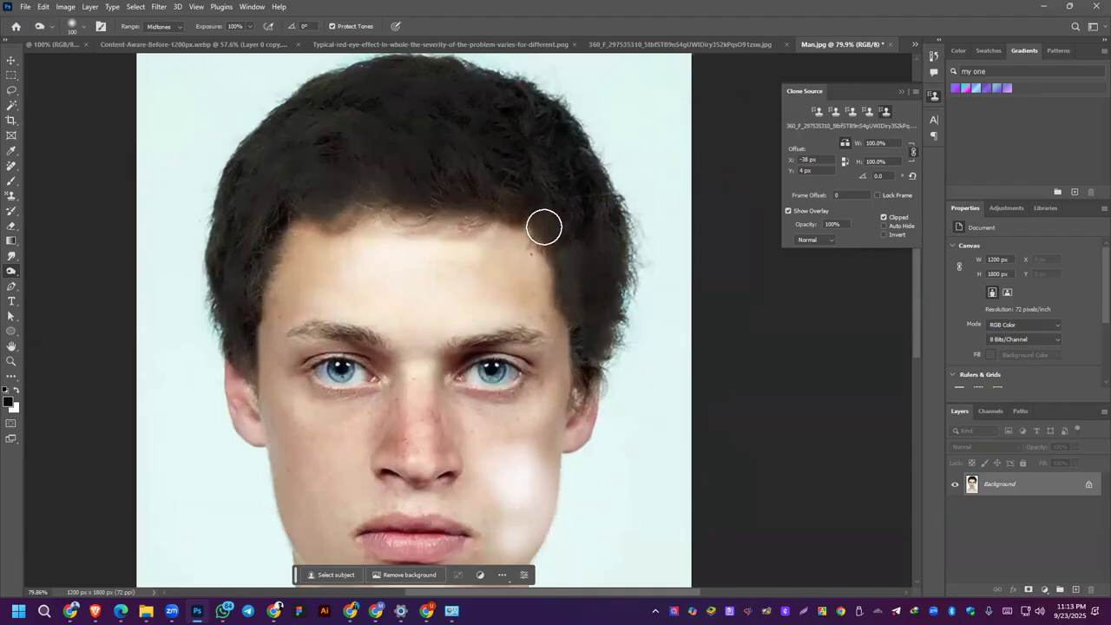
{"action": "scroll", "coordinate": [594, 269], "scroll_direction": "down", "scroll_amount": 3}
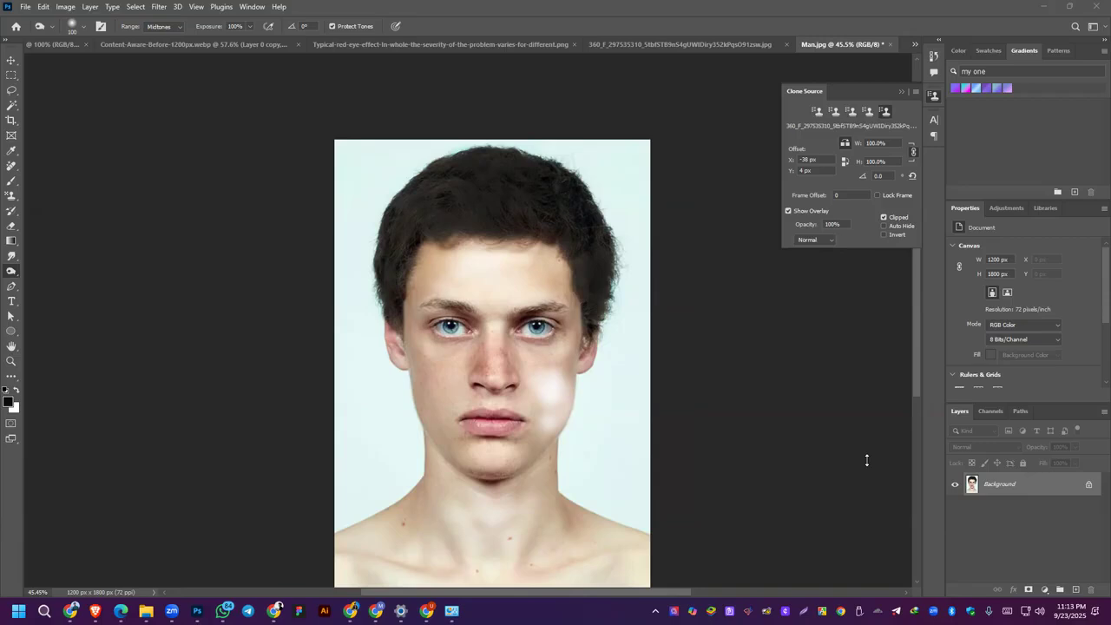
Step: Remove the stray hairs along the forehead hairline with the Spot Healing Brush at 40 px
{"action": "scroll", "coordinate": [463, 271], "scroll_direction": "up", "scroll_amount": 3}
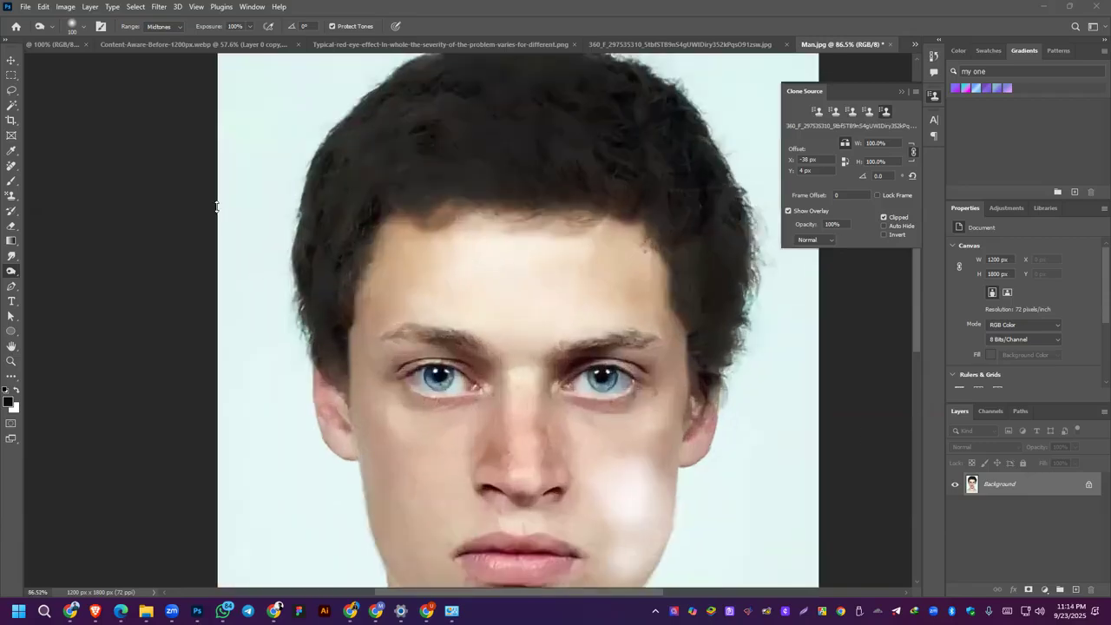
{"action": "right_click", "coordinate": [10, 197]}
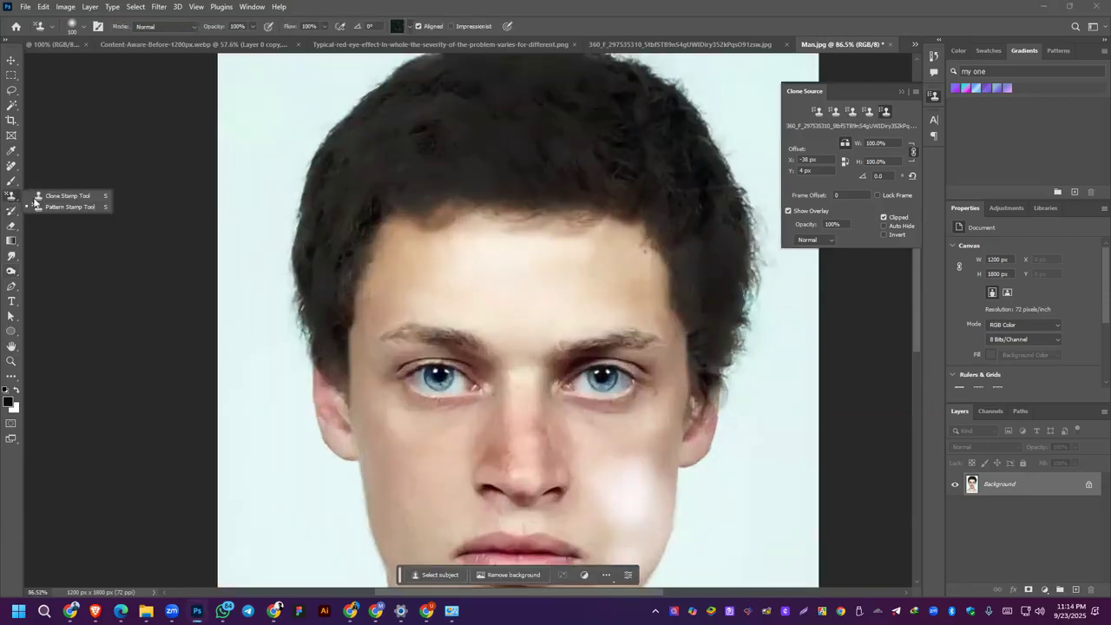
{"action": "left_click", "coordinate": [11, 166]}
{"action": "left_click", "coordinate": [59, 167]}
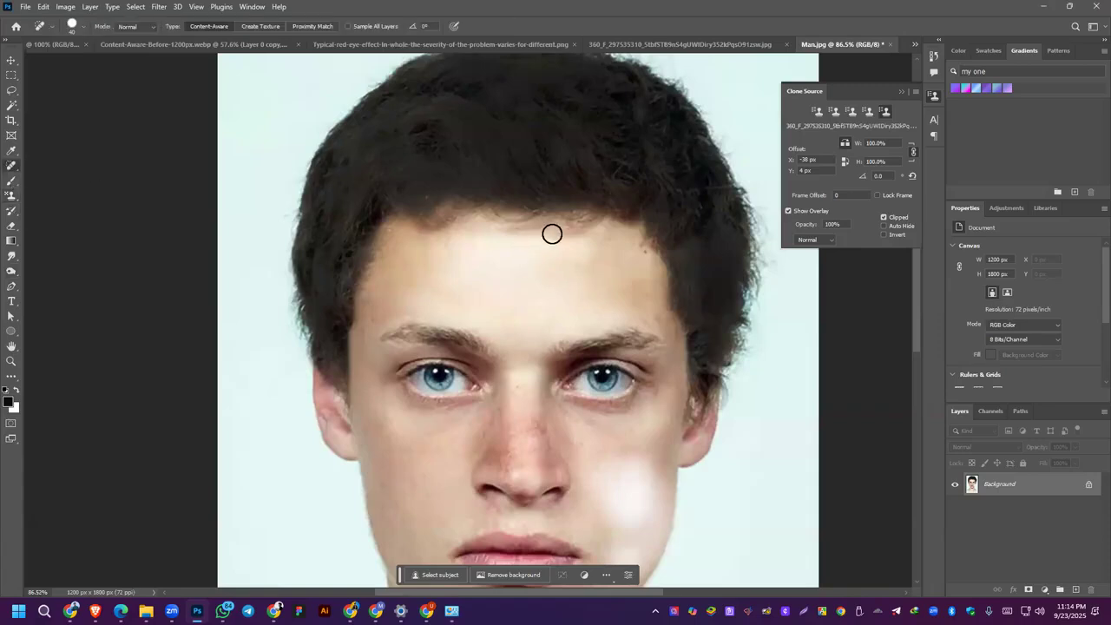
{"action": "left_click", "coordinate": [563, 224]}
{"action": "left_click", "coordinate": [513, 226]}
{"action": "left_click_drag", "start_coordinate": [523, 226], "coordinate": [556, 224]}
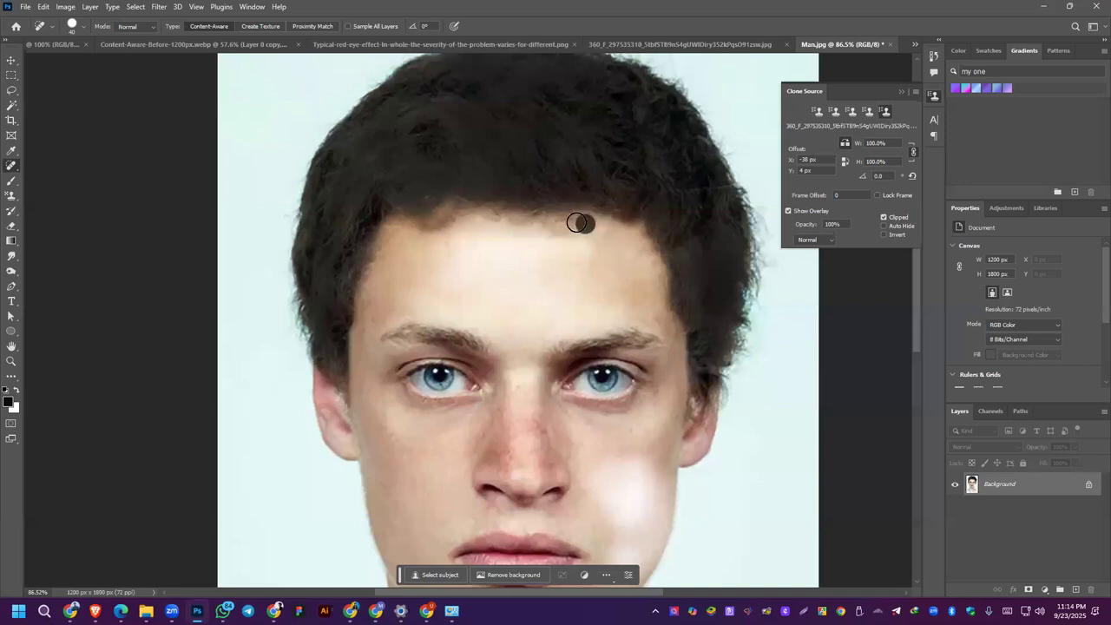
{"action": "left_click_drag", "start_coordinate": [595, 224], "coordinate": [517, 231]}
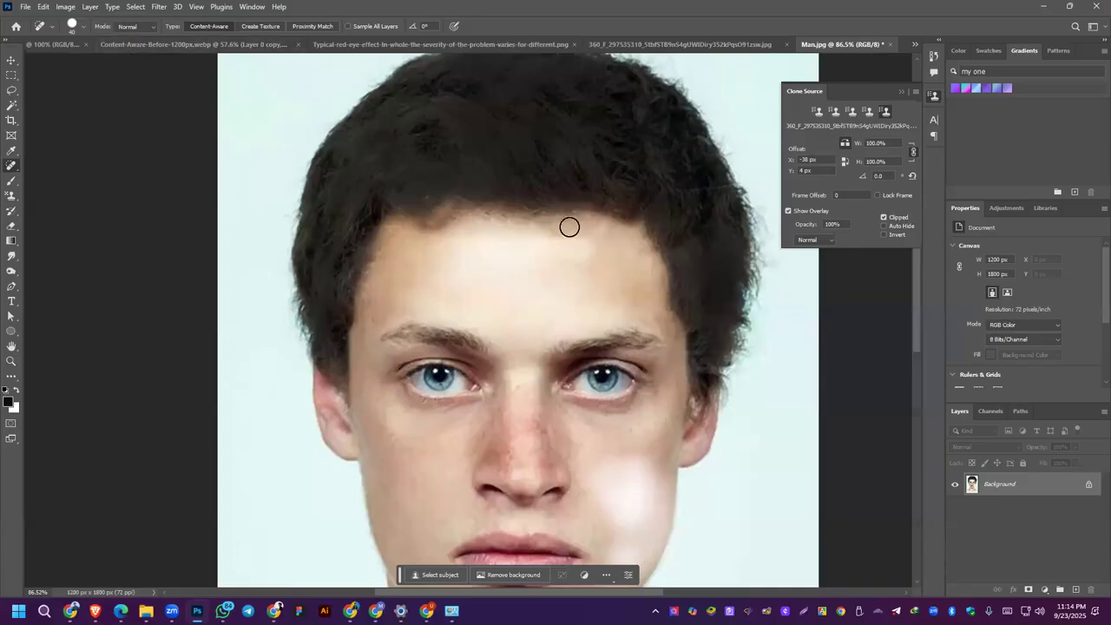
{"action": "left_click_drag", "start_coordinate": [488, 216], "coordinate": [590, 226]}
{"action": "left_click", "coordinate": [538, 220]}
Step: Heal a stray hair above the upper outline of the hair and look at the available healing tools
{"action": "scroll", "coordinate": [559, 218], "scroll_direction": "down", "scroll_amount": 3}
{"action": "left_click_drag", "start_coordinate": [430, 158], "coordinate": [316, 210]}
{"action": "scroll", "coordinate": [492, 154], "scroll_direction": "up", "scroll_amount": 5}
{"action": "scroll", "coordinate": [492, 154], "scroll_direction": "up", "scroll_amount": 3}
{"action": "left_click", "coordinate": [582, 201]}
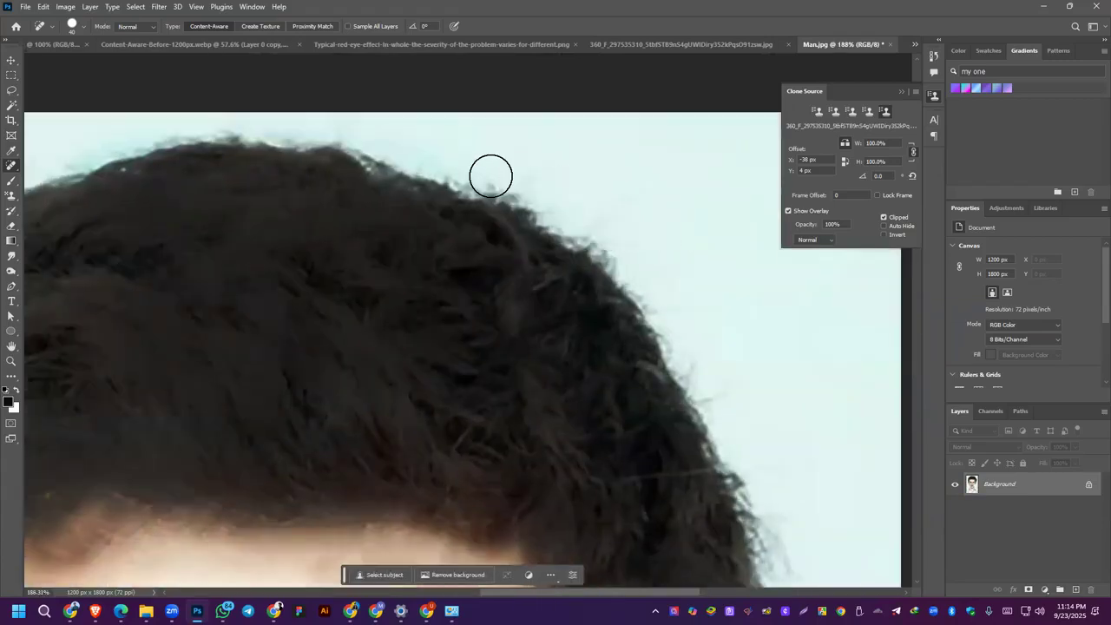
{"action": "right_click", "coordinate": [7, 166]}
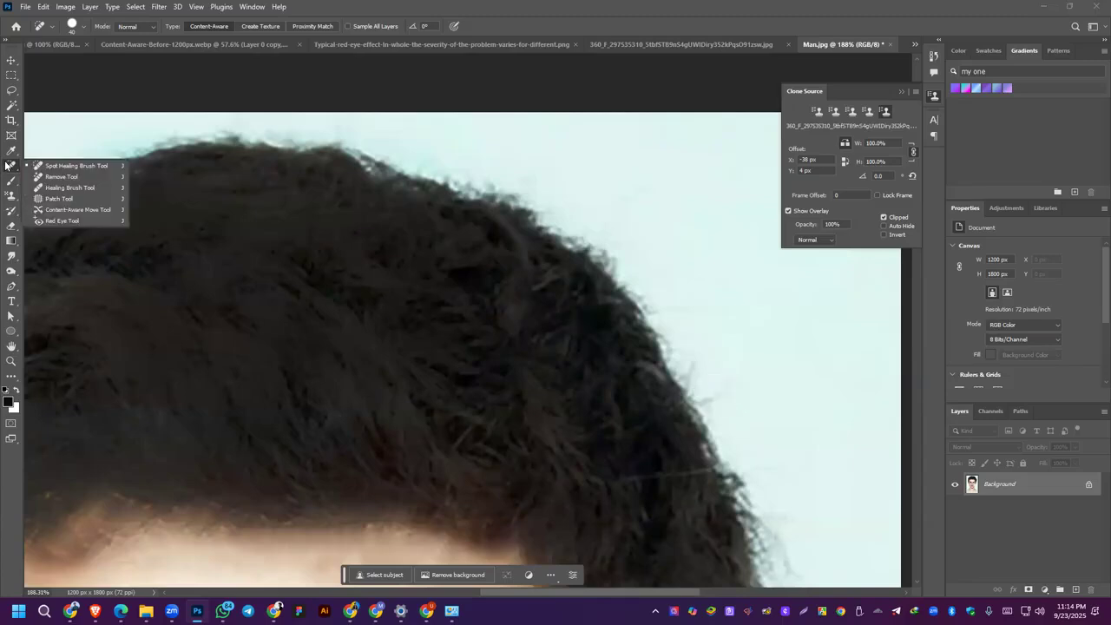
{"action": "left_click", "coordinate": [699, 378]}
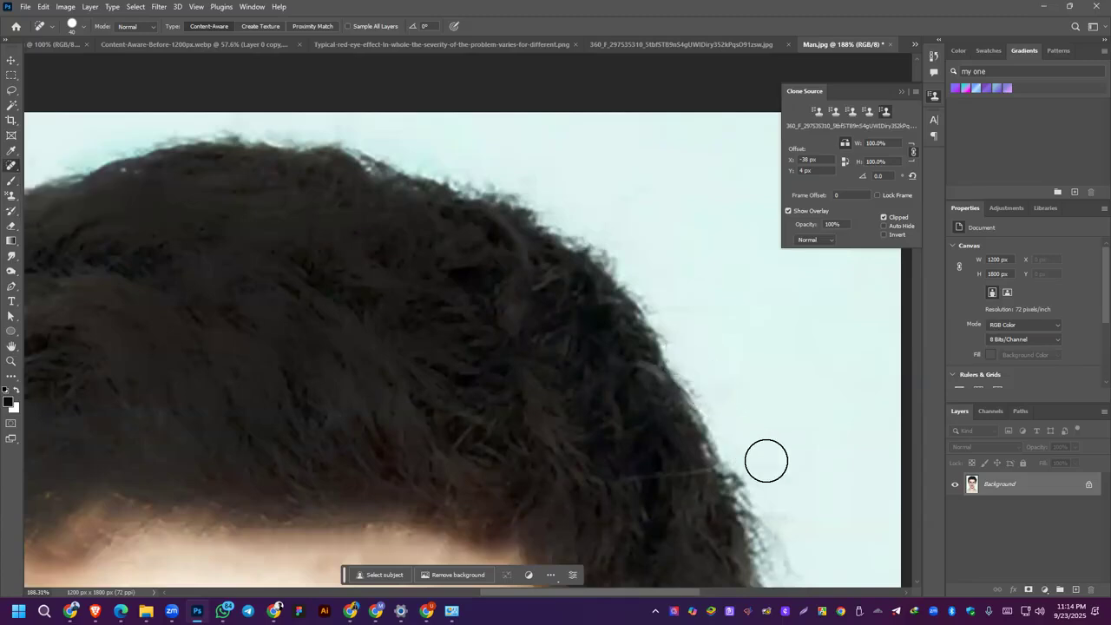
Step: Heal the flyaway hairs along the outer side edge of the hair against the pale background
{"action": "scroll", "coordinate": [765, 493], "scroll_direction": "down", "scroll_amount": 5}
{"action": "scroll", "coordinate": [824, 583], "scroll_direction": "up", "scroll_amount": 6}
{"action": "left_click_drag", "start_coordinate": [775, 511], "coordinate": [751, 464]}
{"action": "mouse_move", "coordinate": [760, 524]}
{"action": "left_mouse_down"}
{"action": "mouse_move", "coordinate": [750, 460]}
{"action": "mouse_move", "coordinate": [740, 475]}
{"action": "mouse_move", "coordinate": [752, 499]}
{"action": "mouse_move", "coordinate": [732, 473]}
{"action": "left_mouse_up"}
{"action": "left_click", "coordinate": [725, 454]}
{"action": "left_click", "coordinate": [702, 406]}
{"action": "left_click", "coordinate": [751, 489]}
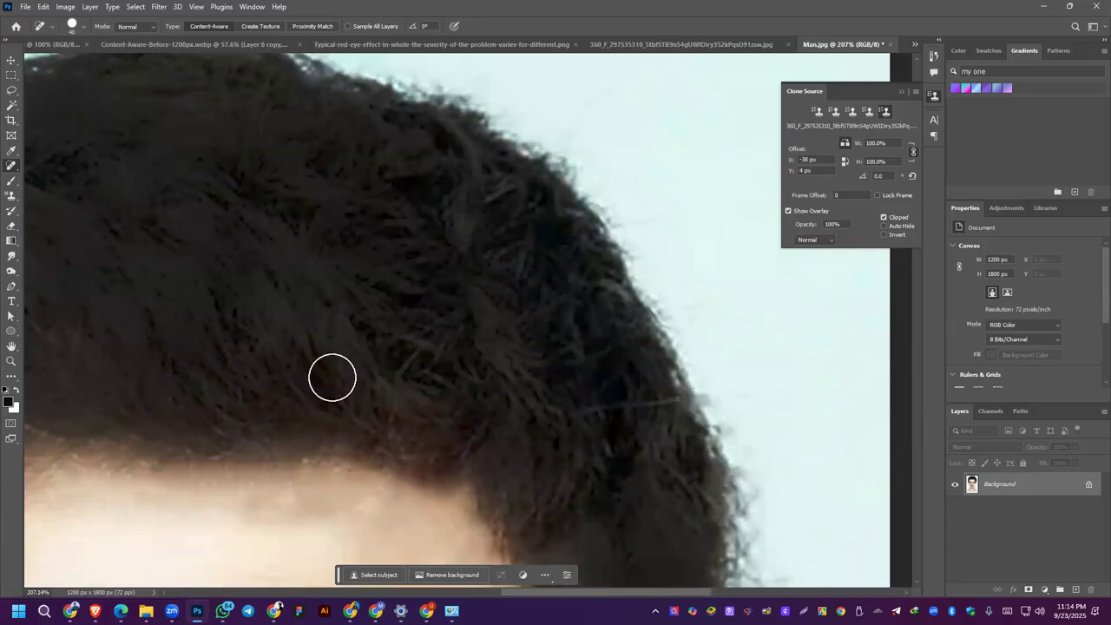
Step: Switch to the Healing Brush Tool and sample the dark hair low on the side of the head as its source
{"action": "right_click", "coordinate": [10, 165]}
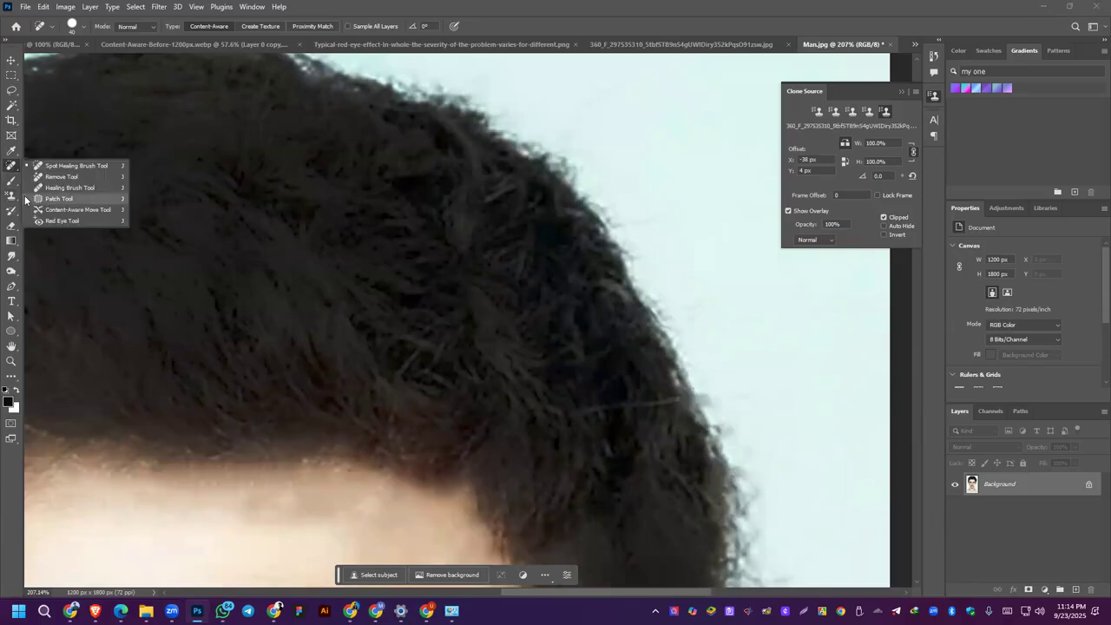
{"action": "left_click", "coordinate": [70, 187]}
{"action": "scroll", "coordinate": [450, 212], "scroll_direction": "down", "scroll_amount": 3}
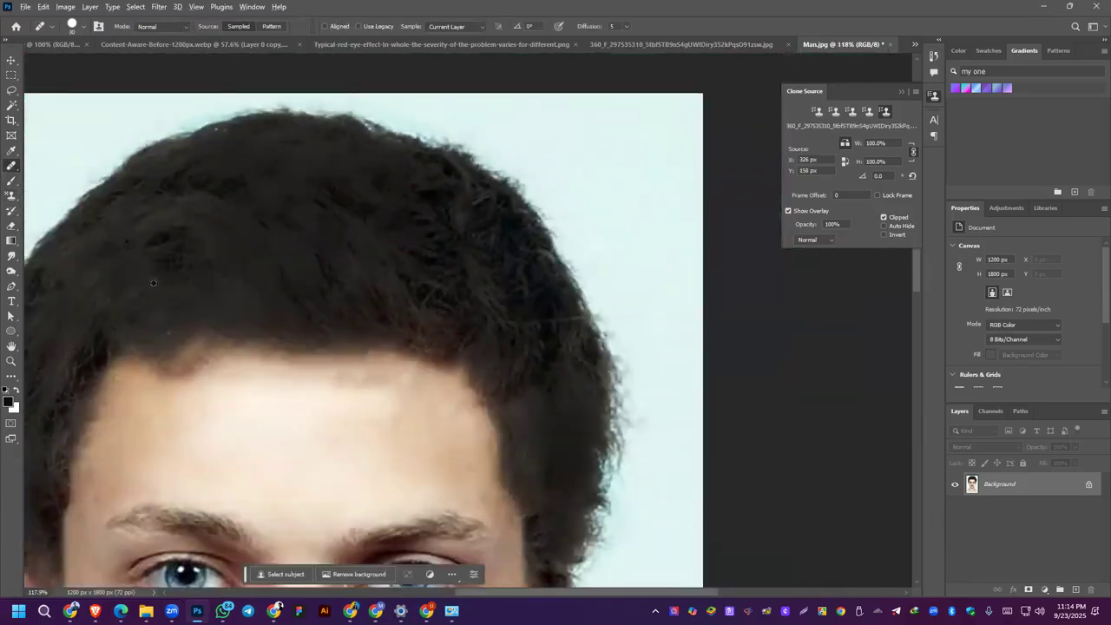
{"action": "scroll", "coordinate": [154, 283], "scroll_direction": "down", "scroll_amount": 3}
{"action": "left_click", "coordinate": [257, 297]}
{"action": "left_click", "coordinate": [386, 308]}
{"action": "left_click_drag", "start_coordinate": [429, 265], "coordinate": [613, 258]}
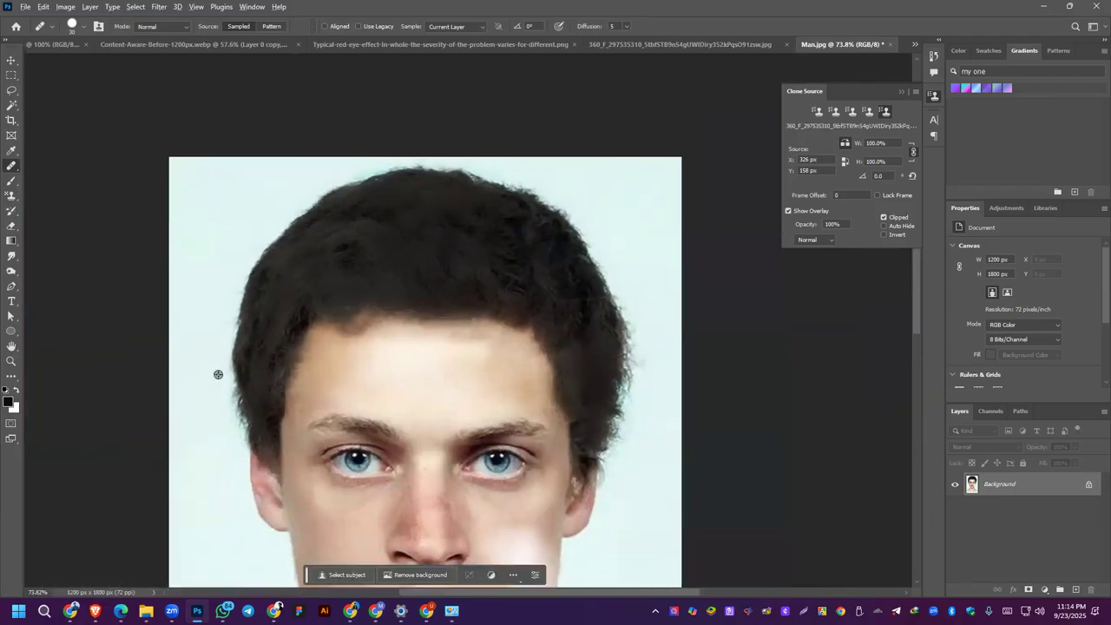
{"action": "left_click", "coordinate": [260, 422], "text": "alt"}
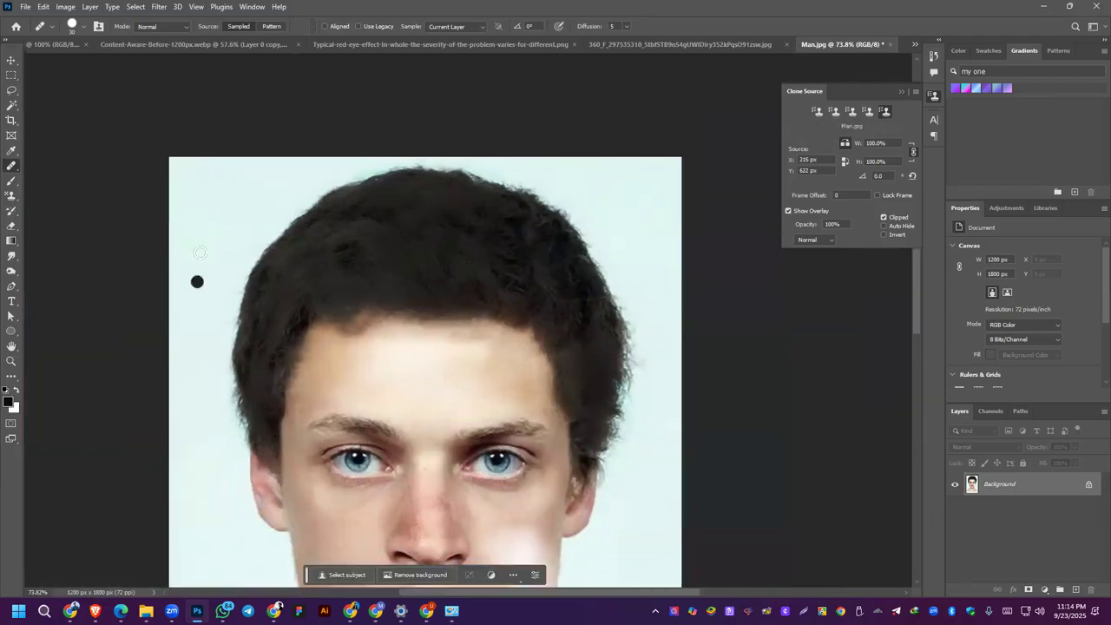
Step: Enlarge the Healing Brush to 100 px and paint sampled hair texture across the crown and upper side of the hair
{"action": "key", "text": "bracketright"}
{"action": "key", "text": "bracketright"}
{"action": "key", "text": "bracketright"}
{"action": "key", "text": "bracketright"}
{"action": "key", "text": "bracketright"}
{"action": "key", "text": "bracketright"}
{"action": "key", "text": "bracketright"}
{"action": "key", "text": "bracketright"}
{"action": "mouse_move", "coordinate": [370, 248]}
{"action": "left_mouse_down"}
{"action": "mouse_move", "coordinate": [405, 241]}
{"action": "mouse_move", "coordinate": [409, 225]}
{"action": "mouse_move", "coordinate": [466, 278]}
{"action": "left_mouse_up"}
{"action": "left_click", "coordinate": [258, 377]}
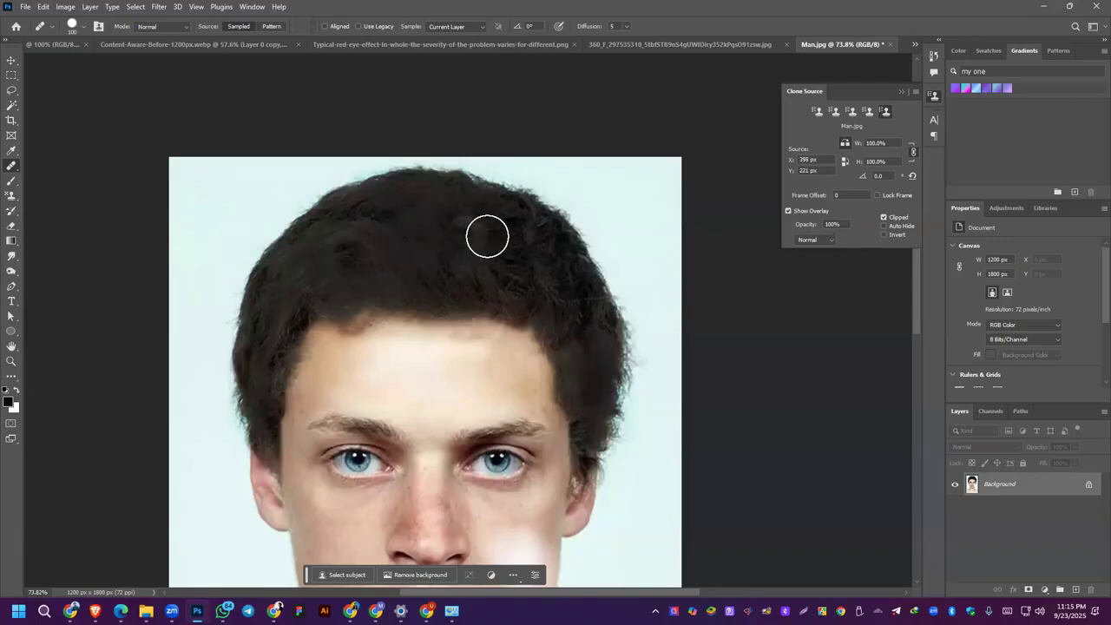
{"action": "mouse_move", "coordinate": [510, 249]}
{"action": "left_mouse_down"}
{"action": "mouse_move", "coordinate": [528, 243]}
{"action": "mouse_move", "coordinate": [581, 310]}
{"action": "mouse_move", "coordinate": [602, 410]}
{"action": "mouse_move", "coordinate": [606, 391]}
{"action": "mouse_move", "coordinate": [539, 259]}
{"action": "left_mouse_up"}
{"action": "mouse_move", "coordinate": [467, 223]}
{"action": "left_mouse_down"}
{"action": "mouse_move", "coordinate": [429, 217]}
{"action": "mouse_move", "coordinate": [458, 220]}
{"action": "mouse_move", "coordinate": [417, 193]}
{"action": "mouse_move", "coordinate": [513, 213]}
{"action": "mouse_move", "coordinate": [556, 269]}
{"action": "left_mouse_up"}
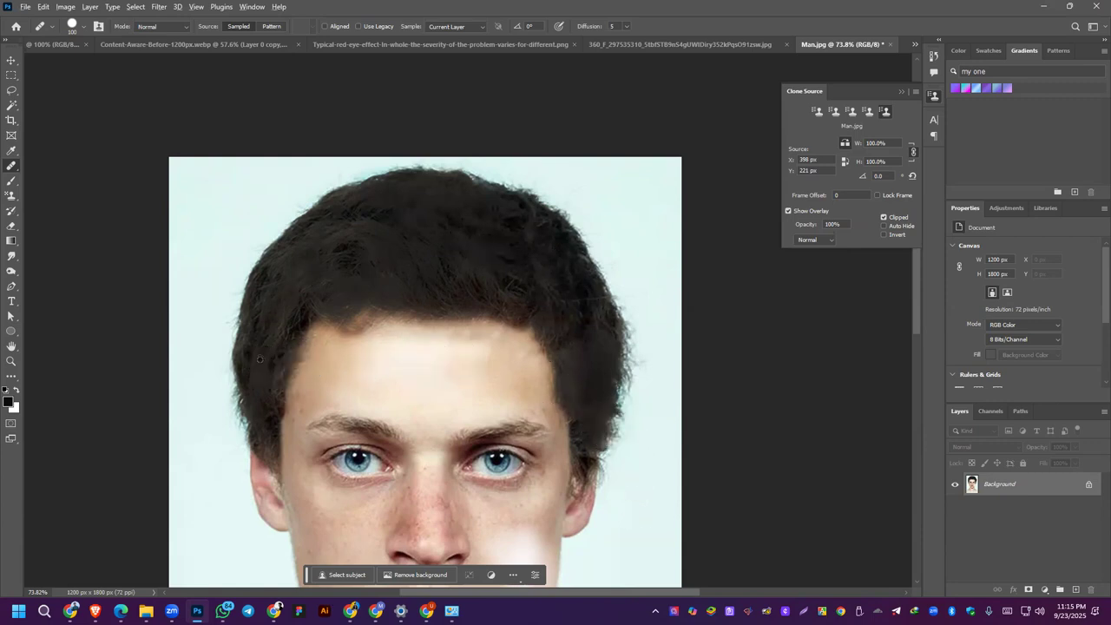
Step: Try healing the forehead with hair sampled from the side of the head, undoing the first stroke and painting again near the hairline
{"action": "mouse_move", "coordinate": [367, 367]}
{"action": "left_mouse_down"}
{"action": "mouse_move", "coordinate": [347, 369]}
{"action": "mouse_move", "coordinate": [406, 365]}
{"action": "left_mouse_up"}
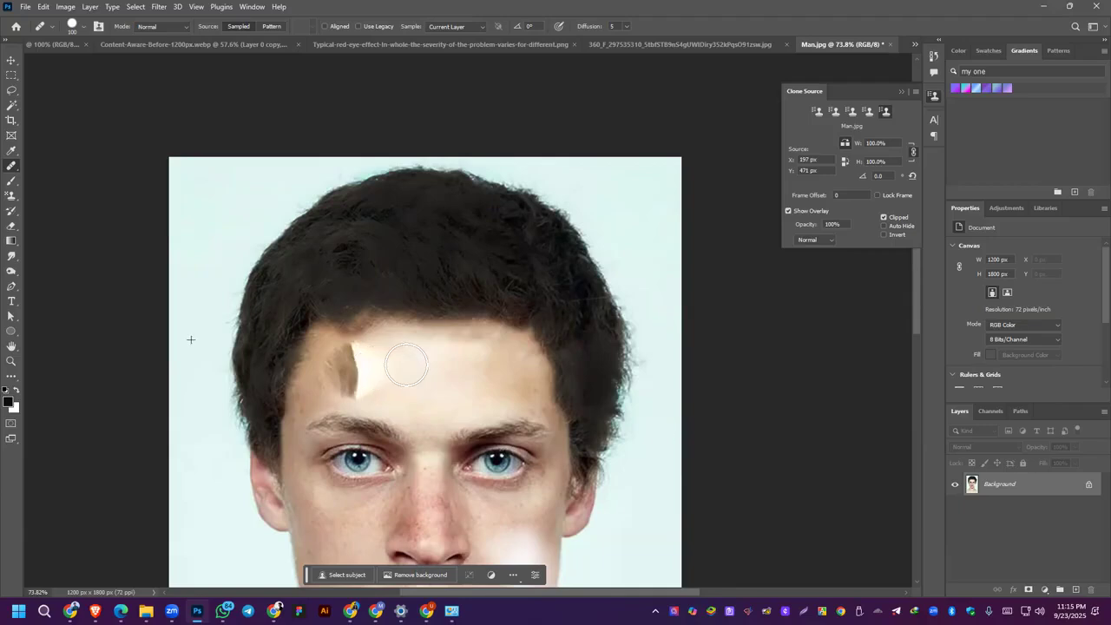
{"action": "key", "text": "alt+Tab"}
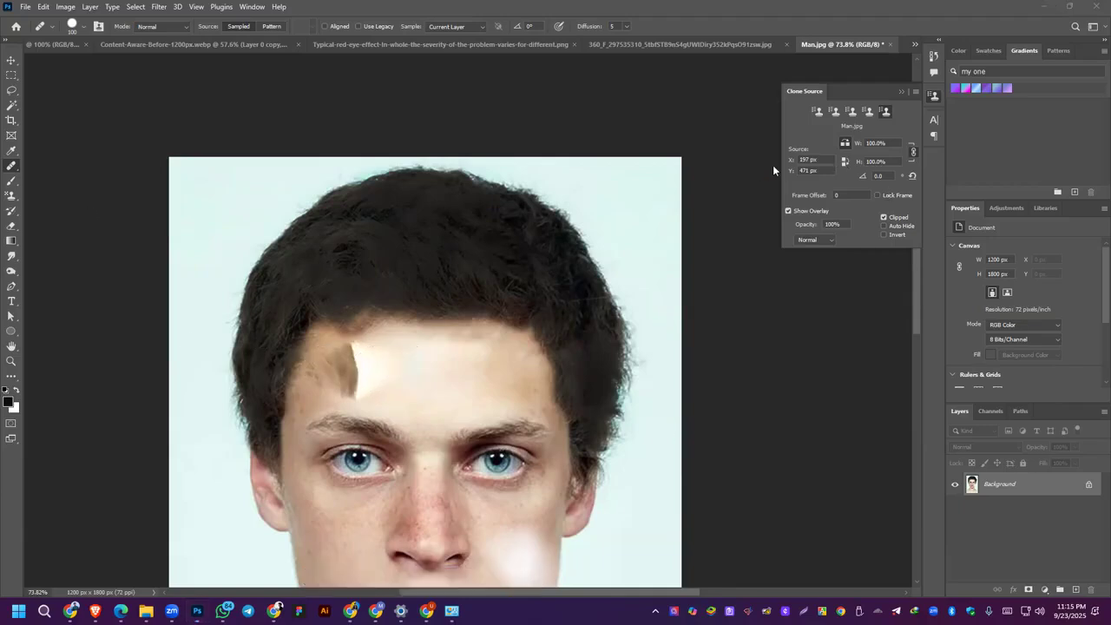
{"action": "left_click", "coordinate": [843, 146]}
{"action": "key", "text": "ctrl+z"}
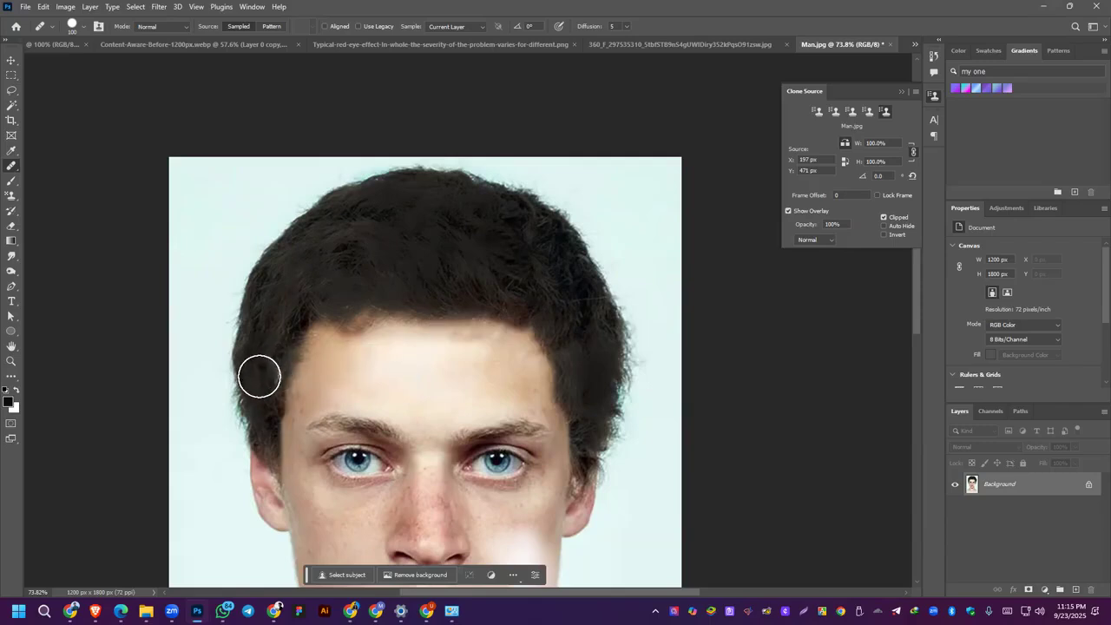
{"action": "mouse_move", "coordinate": [319, 375]}
{"action": "left_mouse_down"}
{"action": "mouse_move", "coordinate": [385, 340]}
{"action": "mouse_move", "coordinate": [312, 347]}
{"action": "left_mouse_up"}
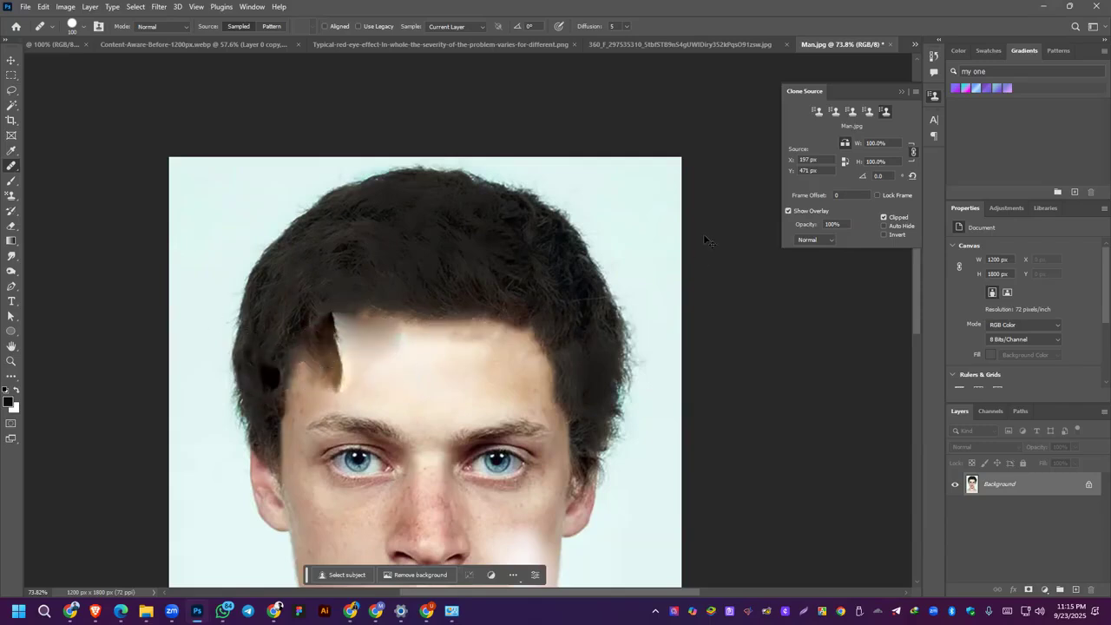
Step: Turn off the clone source's horizontal flip, try healing the forehead from the side hair again, and undo the strokes
{"action": "left_click", "coordinate": [843, 144]}
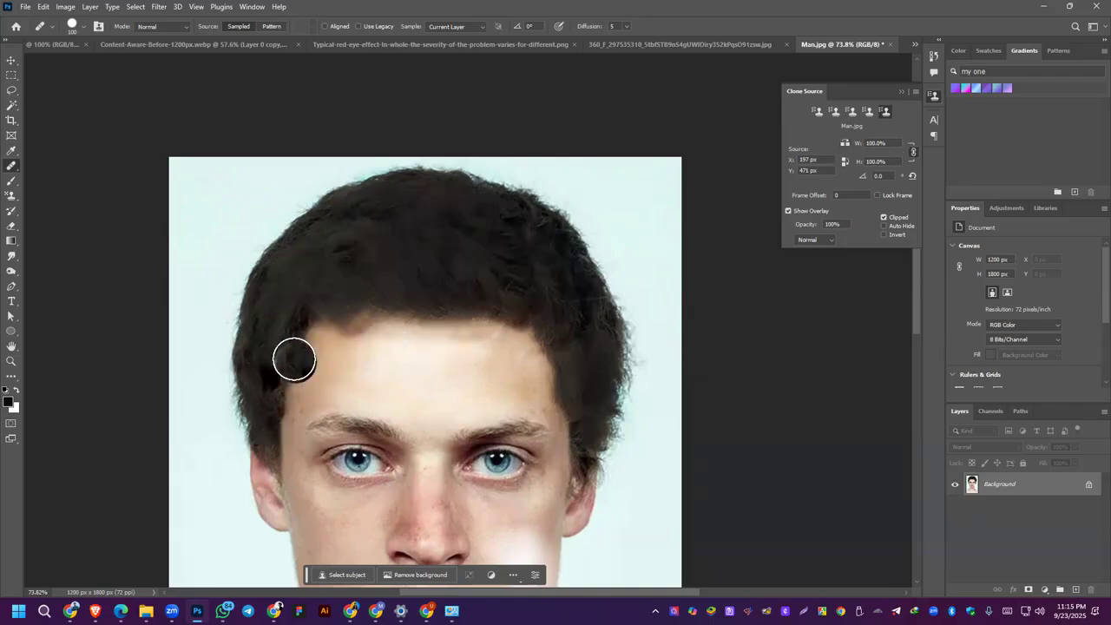
{"action": "left_click", "coordinate": [262, 351], "text": "alt"}
{"action": "mouse_move", "coordinate": [328, 356]}
{"action": "left_mouse_down"}
{"action": "mouse_move", "coordinate": [350, 356]}
{"action": "mouse_move", "coordinate": [362, 369]}
{"action": "mouse_move", "coordinate": [382, 354]}
{"action": "left_mouse_up"}
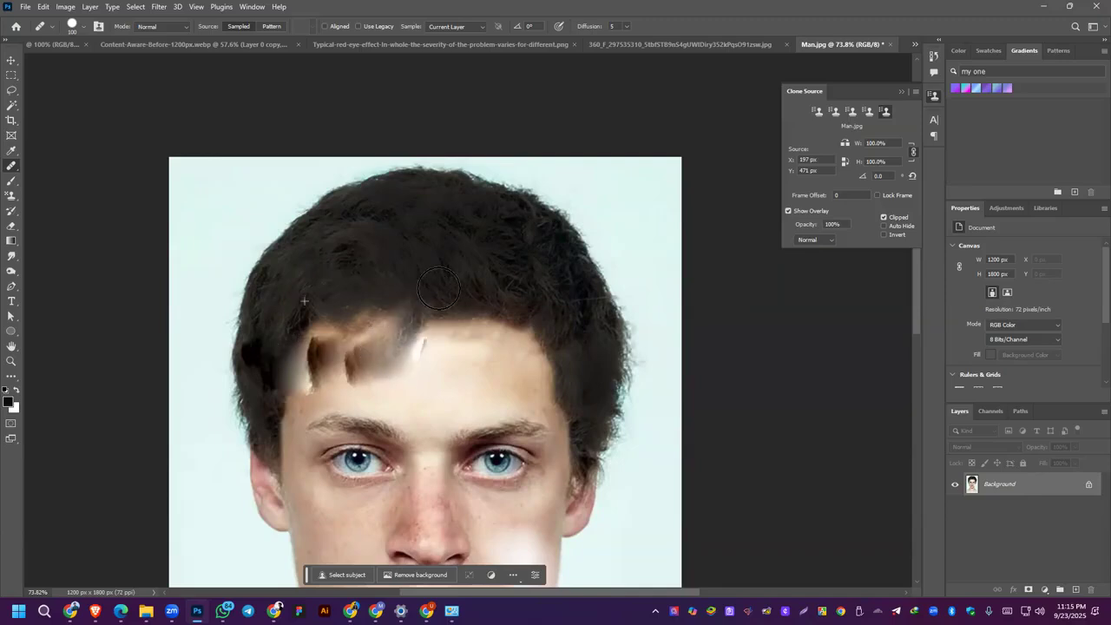
{"action": "key", "text": "ctrl+z"}
{"action": "key", "text": "ctrl+z"}
{"action": "key", "text": "ctrl+z"}
{"action": "key", "text": "ctrl+z"}
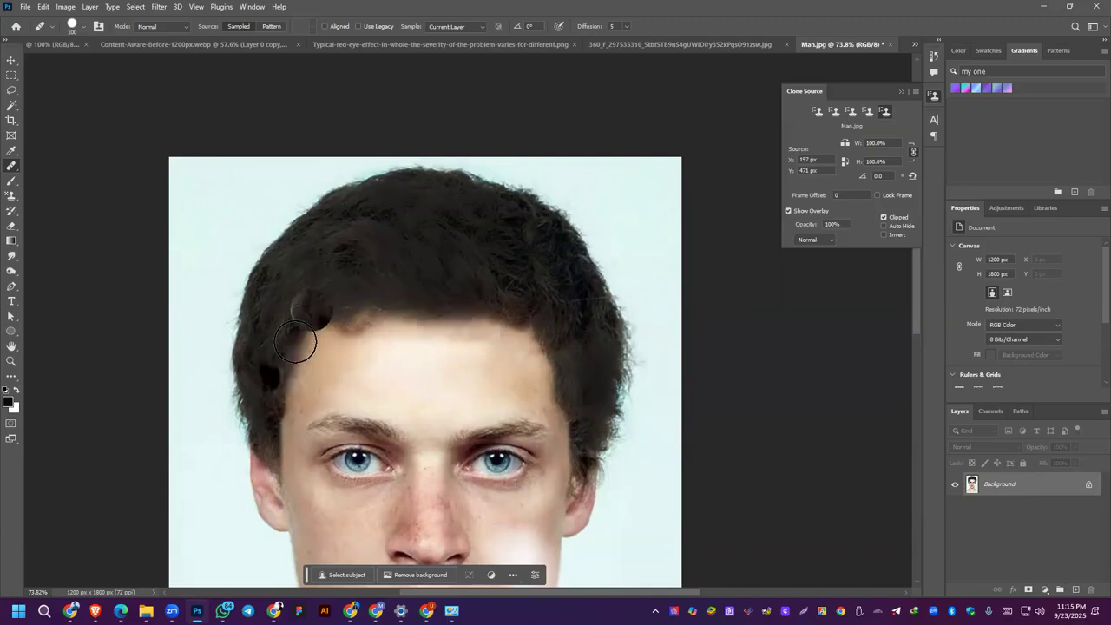
Step: Heal the hair texture from the crown towards both sides using a source in the upper hair, undoing the last strokes
{"action": "mouse_move", "coordinate": [422, 301]}
{"action": "left_mouse_down"}
{"action": "mouse_move", "coordinate": [420, 348]}
{"action": "mouse_move", "coordinate": [400, 360]}
{"action": "mouse_move", "coordinate": [438, 387]}
{"action": "mouse_move", "coordinate": [401, 383]}
{"action": "mouse_move", "coordinate": [410, 366]}
{"action": "mouse_move", "coordinate": [427, 369]}
{"action": "mouse_move", "coordinate": [358, 346]}
{"action": "mouse_move", "coordinate": [485, 337]}
{"action": "mouse_move", "coordinate": [388, 337]}
{"action": "mouse_move", "coordinate": [438, 343]}
{"action": "mouse_move", "coordinate": [345, 326]}
{"action": "mouse_move", "coordinate": [508, 344]}
{"action": "mouse_move", "coordinate": [388, 323]}
{"action": "mouse_move", "coordinate": [366, 304]}
{"action": "mouse_move", "coordinate": [431, 272]}
{"action": "left_mouse_up"}
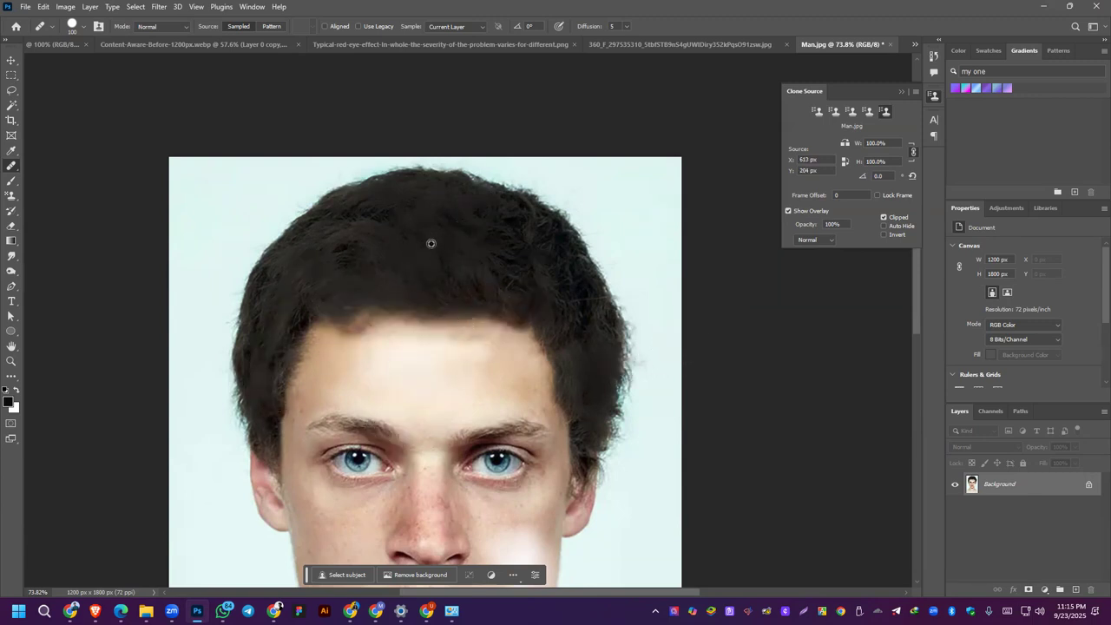
{"action": "mouse_move", "coordinate": [340, 257]}
{"action": "left_mouse_down"}
{"action": "mouse_move", "coordinate": [364, 246]}
{"action": "mouse_move", "coordinate": [288, 303]}
{"action": "left_mouse_up"}
{"action": "mouse_move", "coordinate": [467, 254]}
{"action": "left_mouse_down"}
{"action": "mouse_move", "coordinate": [551, 293]}
{"action": "mouse_move", "coordinate": [589, 341]}
{"action": "mouse_move", "coordinate": [590, 328]}
{"action": "mouse_move", "coordinate": [440, 240]}
{"action": "mouse_move", "coordinate": [480, 223]}
{"action": "mouse_move", "coordinate": [561, 251]}
{"action": "mouse_move", "coordinate": [595, 311]}
{"action": "left_mouse_up"}
{"action": "mouse_move", "coordinate": [568, 270]}
{"action": "left_mouse_down"}
{"action": "mouse_move", "coordinate": [584, 297]}
{"action": "mouse_move", "coordinate": [566, 258]}
{"action": "left_mouse_up"}
{"action": "key", "text": "ctrl+z"}
{"action": "key", "text": "ctrl+z"}
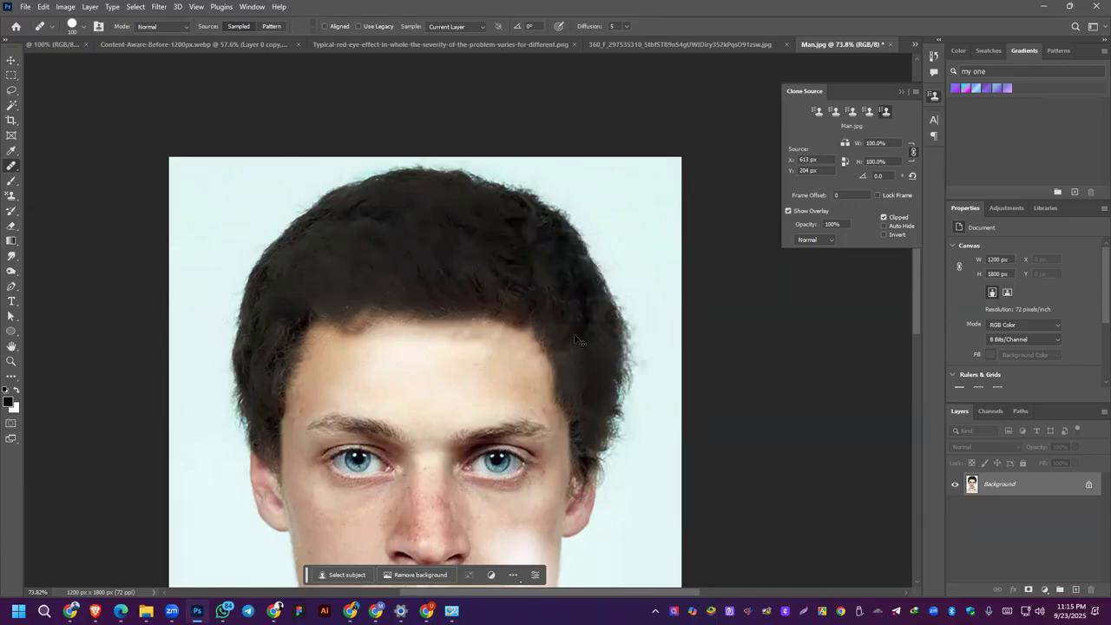
Step: Switch to the Clone Stamp Tool, try stamping sampled forehead skin across the hair, and undo the stroke
{"action": "left_click", "coordinate": [11, 163]}
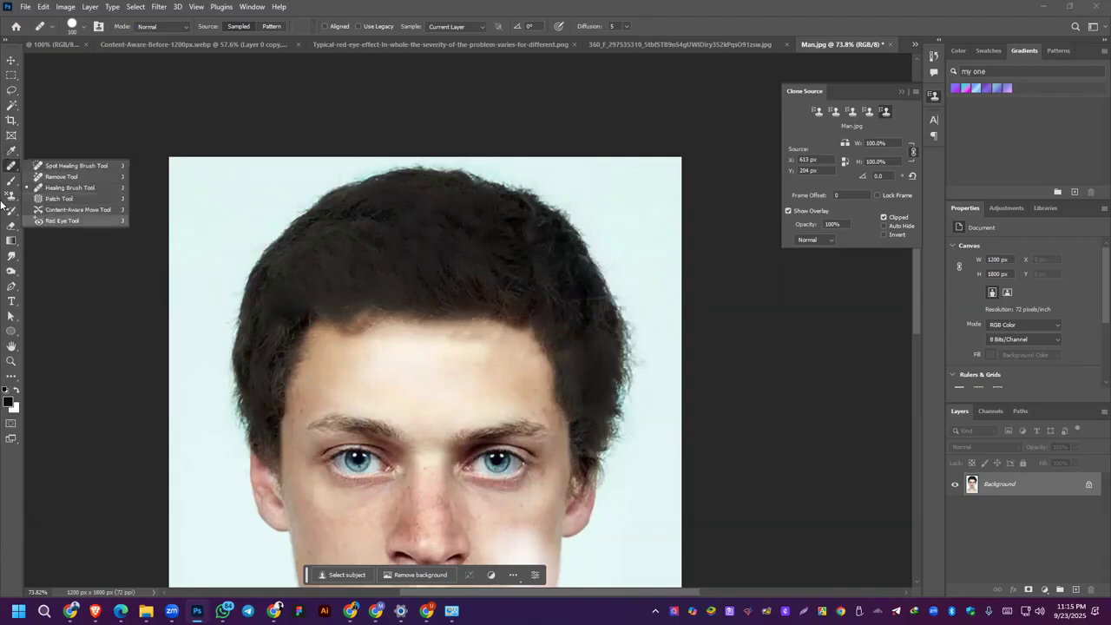
{"action": "left_click", "coordinate": [11, 196]}
{"action": "left_click", "coordinate": [39, 196]}
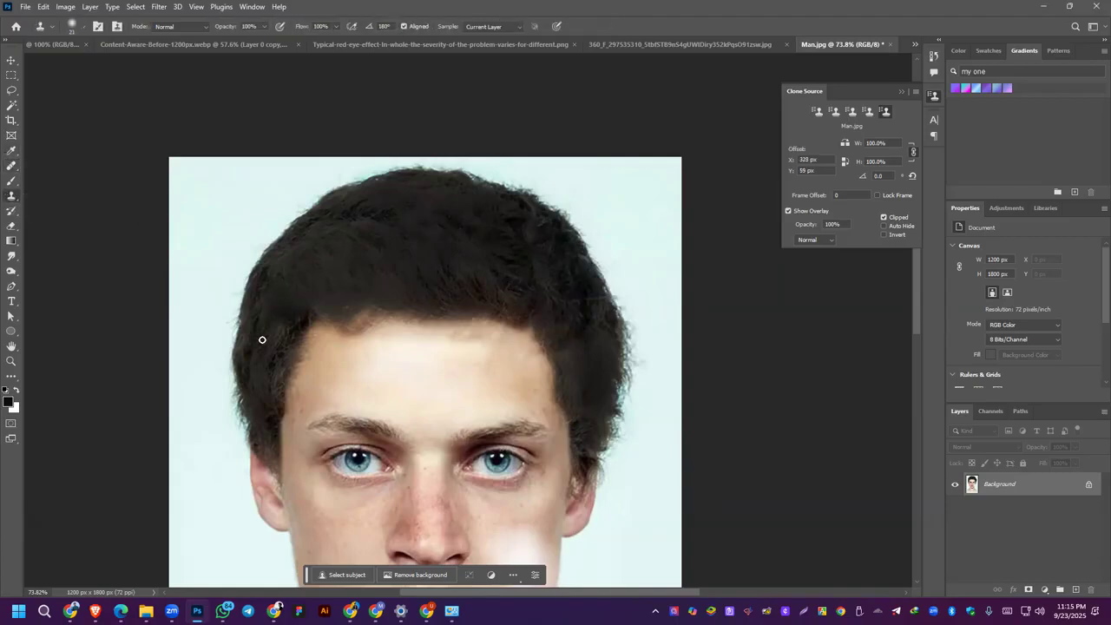
{"action": "left_click", "coordinate": [284, 391], "text": "alt"}
{"action": "left_click_drag", "start_coordinate": [368, 267], "coordinate": [460, 253]}
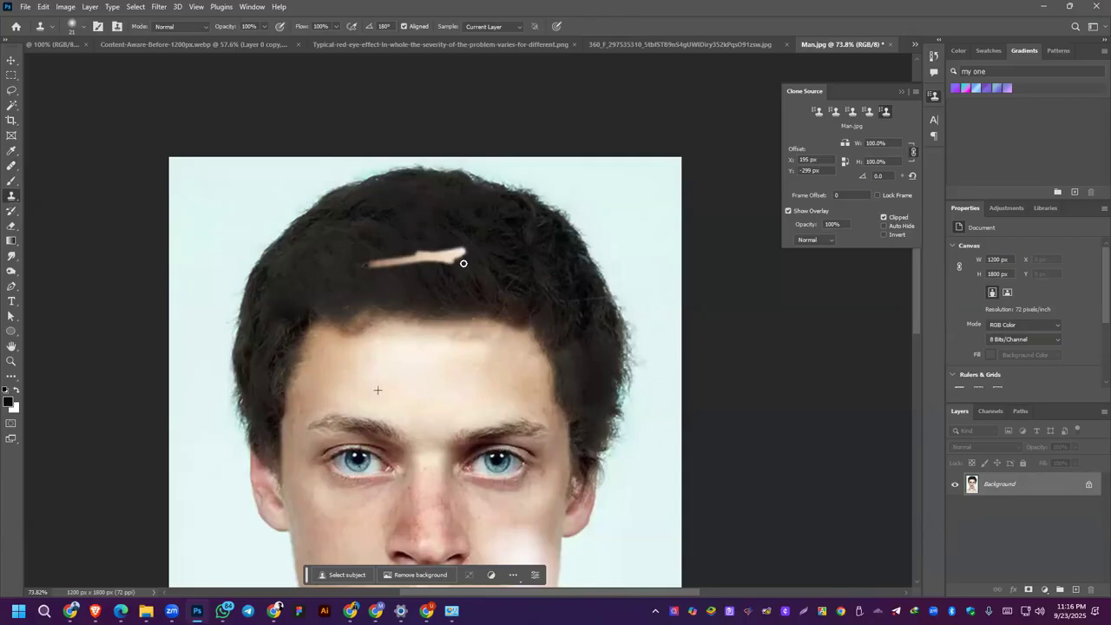
{"action": "key", "text": "ctrl+z"}
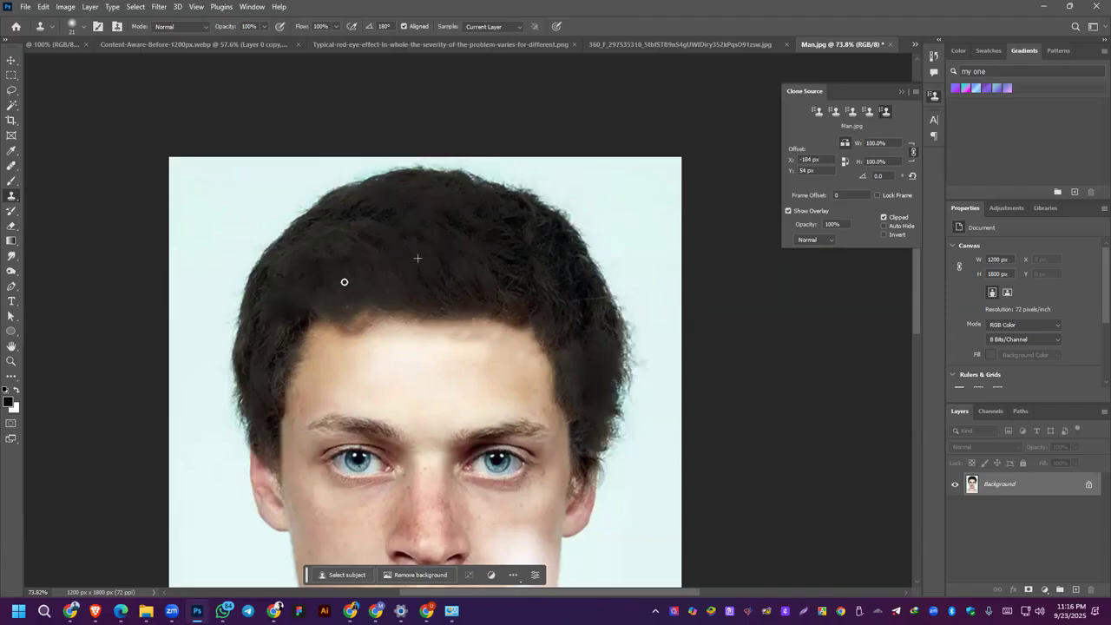
Step: Clone hair texture over the crown and side of the hair with an 80 px Clone Stamp, undoing the unwanted strokes
{"action": "mouse_move", "coordinate": [364, 227]}
{"action": "left_mouse_down"}
{"action": "mouse_move", "coordinate": [318, 263]}
{"action": "mouse_move", "coordinate": [357, 221]}
{"action": "mouse_move", "coordinate": [316, 259]}
{"action": "mouse_move", "coordinate": [325, 265]}
{"action": "mouse_move", "coordinate": [278, 295]}
{"action": "mouse_move", "coordinate": [268, 330]}
{"action": "left_mouse_up"}
{"action": "key", "text": "ctrl+z"}
{"action": "key", "text": "ctrl+z"}
{"action": "key", "text": "bracketleft"}
{"action": "key", "text": "bracketleft"}
{"action": "key", "text": "bracketleft"}
{"action": "key", "text": "bracketleft"}
{"action": "key", "text": "ctrl+z"}
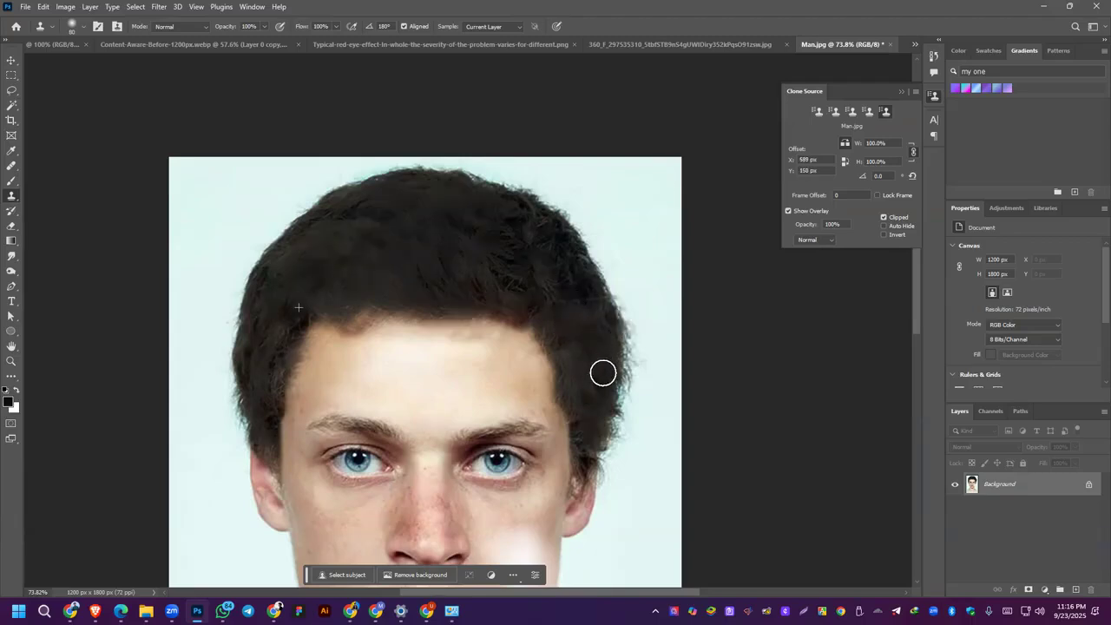
{"action": "left_click", "coordinate": [408, 347]}
{"action": "key", "text": "ctrl+z"}
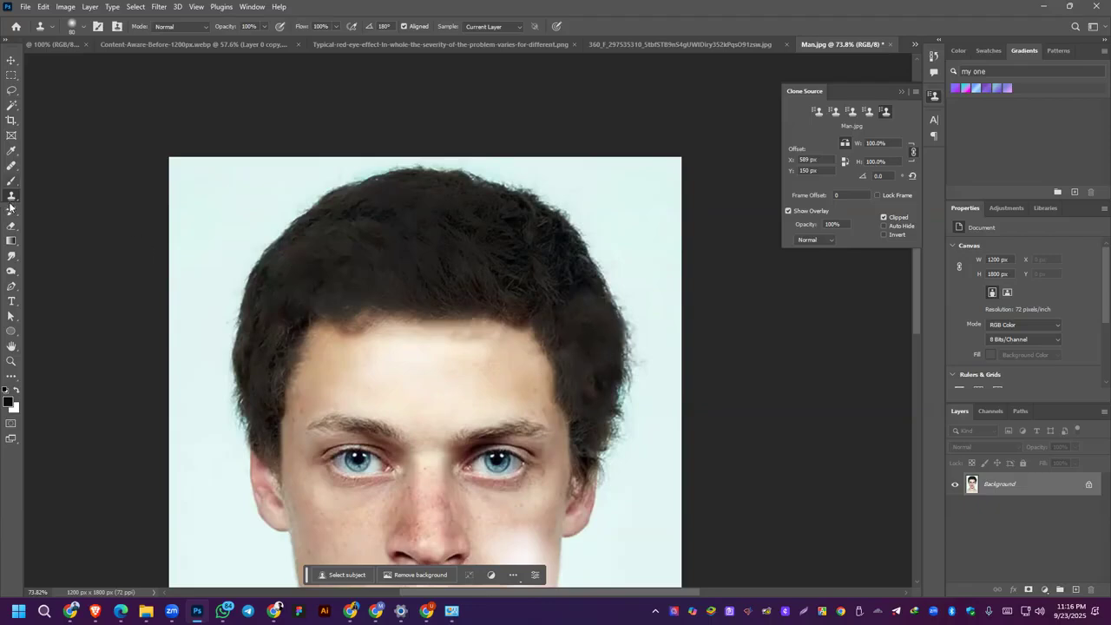
Step: Remove the flyaway hairs along the hair's outer edge down to the ear with the Spot Healing Brush at 40 px
{"action": "right_click", "coordinate": [11, 166]}
{"action": "left_click", "coordinate": [52, 166]}
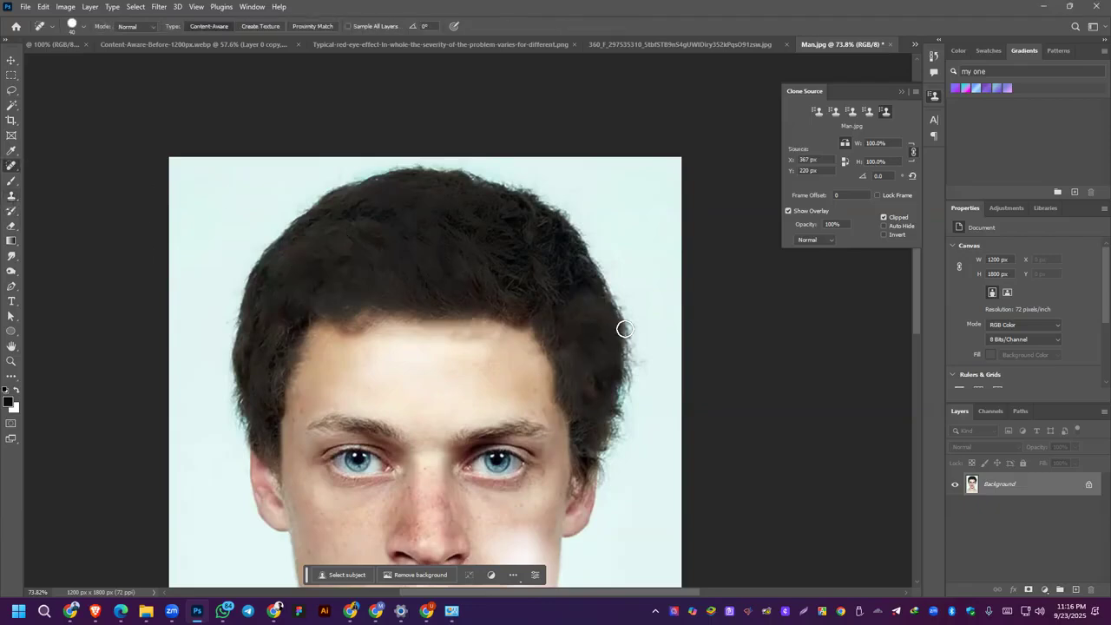
{"action": "left_click_drag", "start_coordinate": [635, 324], "coordinate": [613, 446]}
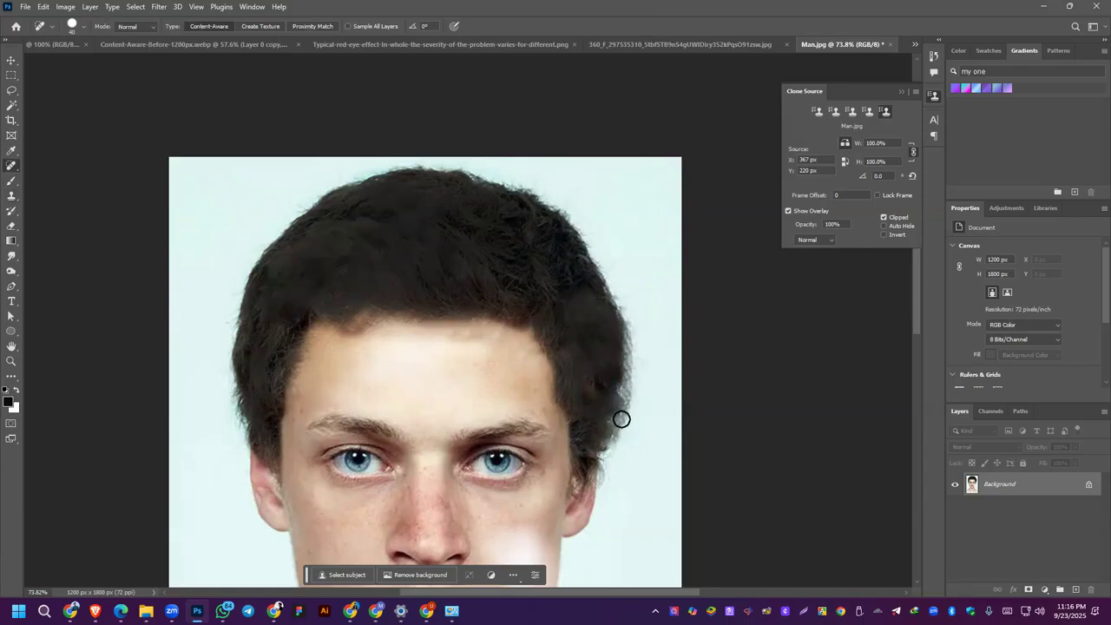
{"action": "left_click", "coordinate": [622, 420], "text": "alt"}
{"action": "left_click", "coordinate": [592, 235]}
{"action": "scroll", "coordinate": [630, 372], "scroll_direction": "up", "scroll_amount": 3}
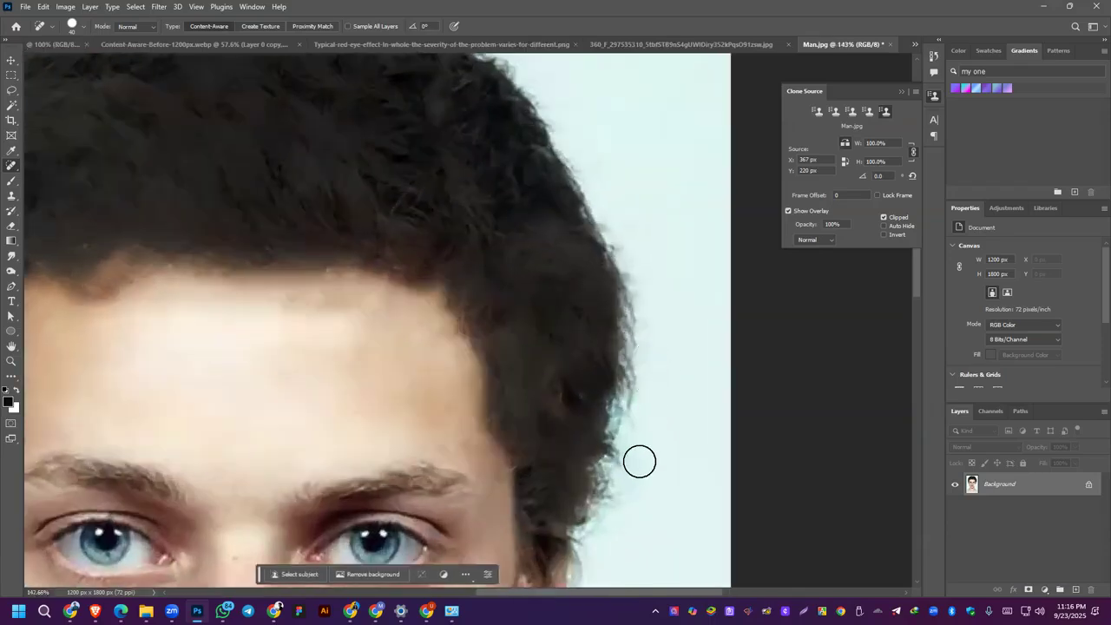
{"action": "mouse_move", "coordinate": [625, 463]}
{"action": "left_mouse_down"}
{"action": "mouse_move", "coordinate": [631, 423]}
{"action": "mouse_move", "coordinate": [623, 461]}
{"action": "left_mouse_up"}
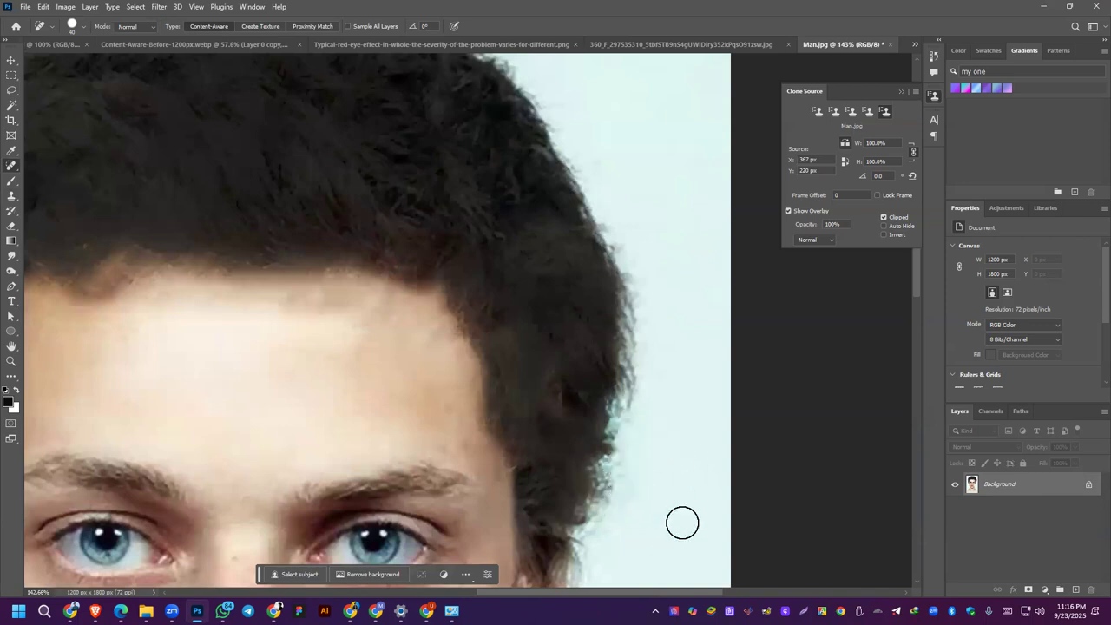
{"action": "scroll", "coordinate": [610, 422], "scroll_direction": "down", "scroll_amount": 3}
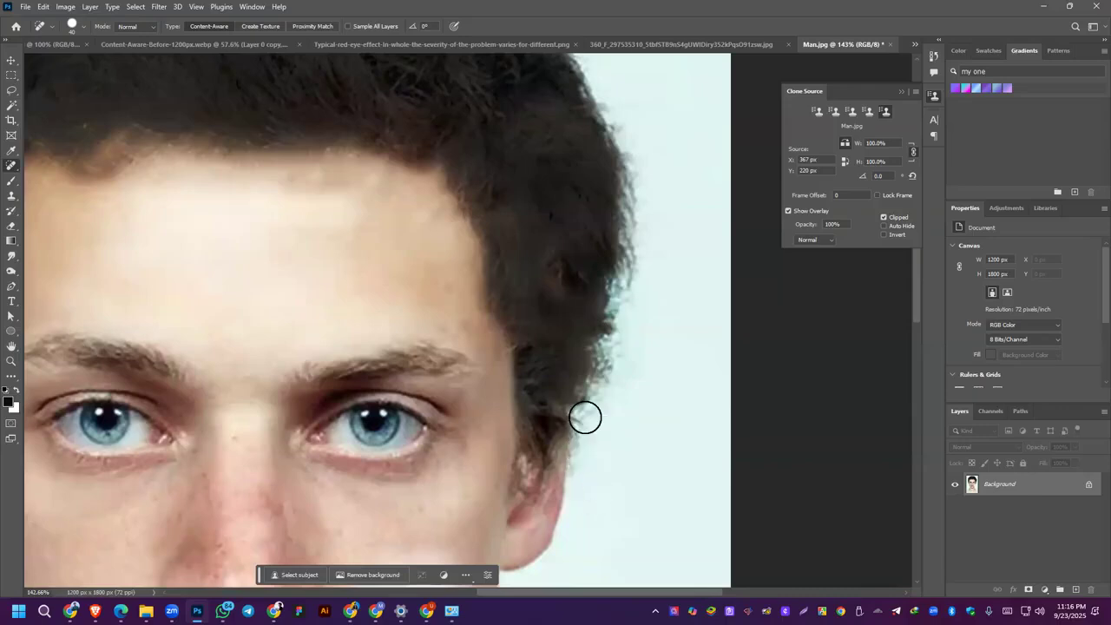
{"action": "scroll", "coordinate": [585, 418], "scroll_direction": "down", "scroll_amount": 3}
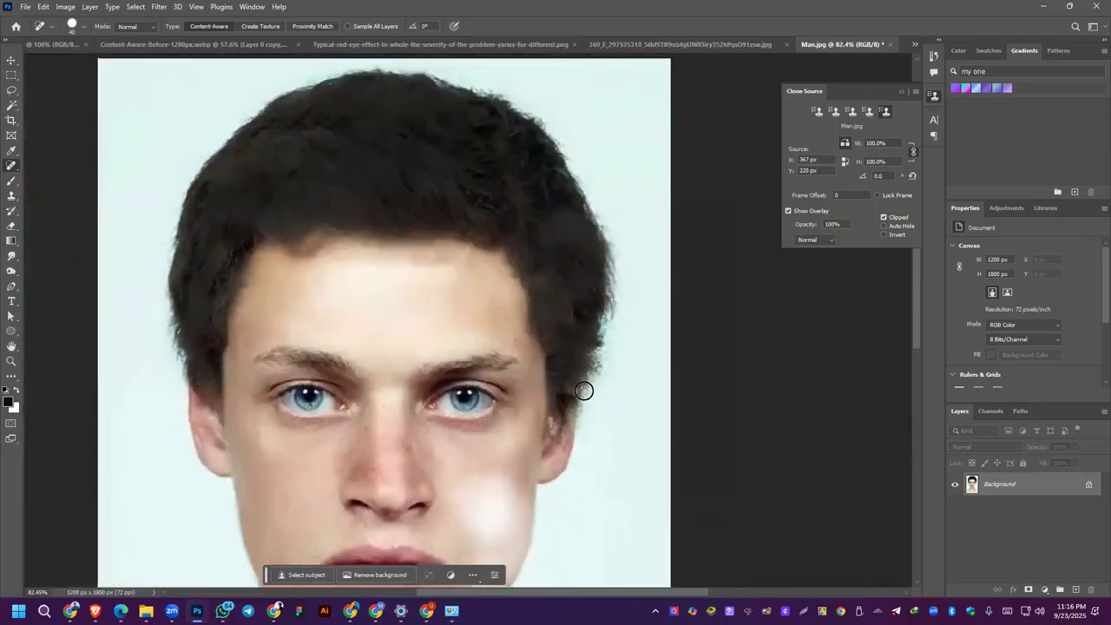
Step: Restore the overexposed cheek and darkened nose to their original look with the History Brush Tool enlarged to 175 px
{"action": "scroll", "coordinate": [485, 339], "scroll_direction": "down", "scroll_amount": 3}
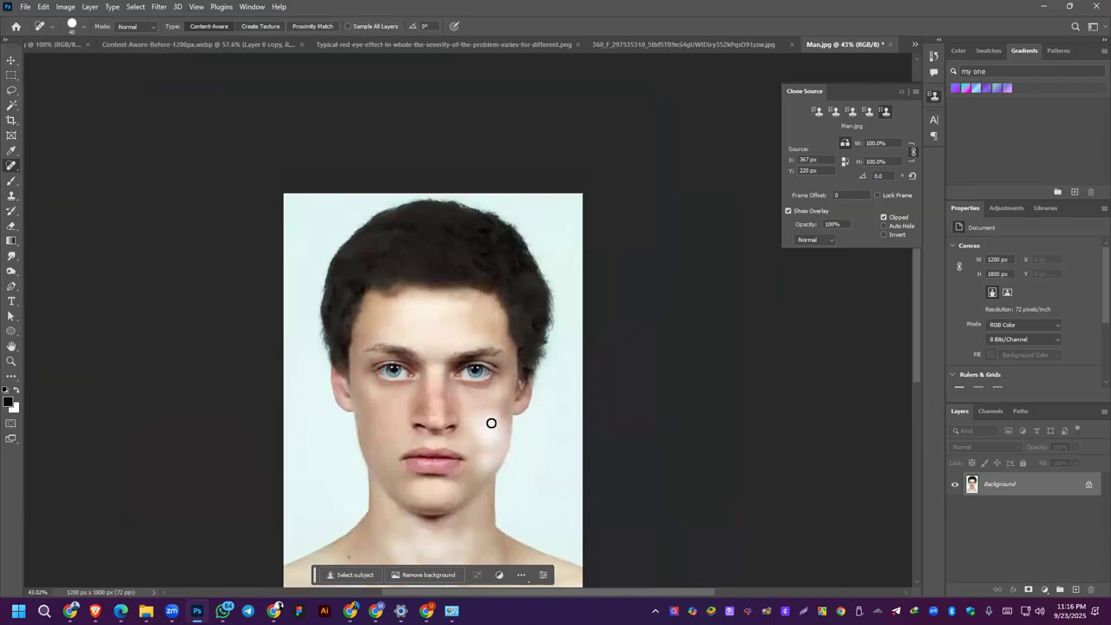
{"action": "left_click", "coordinate": [11, 213]}
{"action": "left_click", "coordinate": [85, 214]}
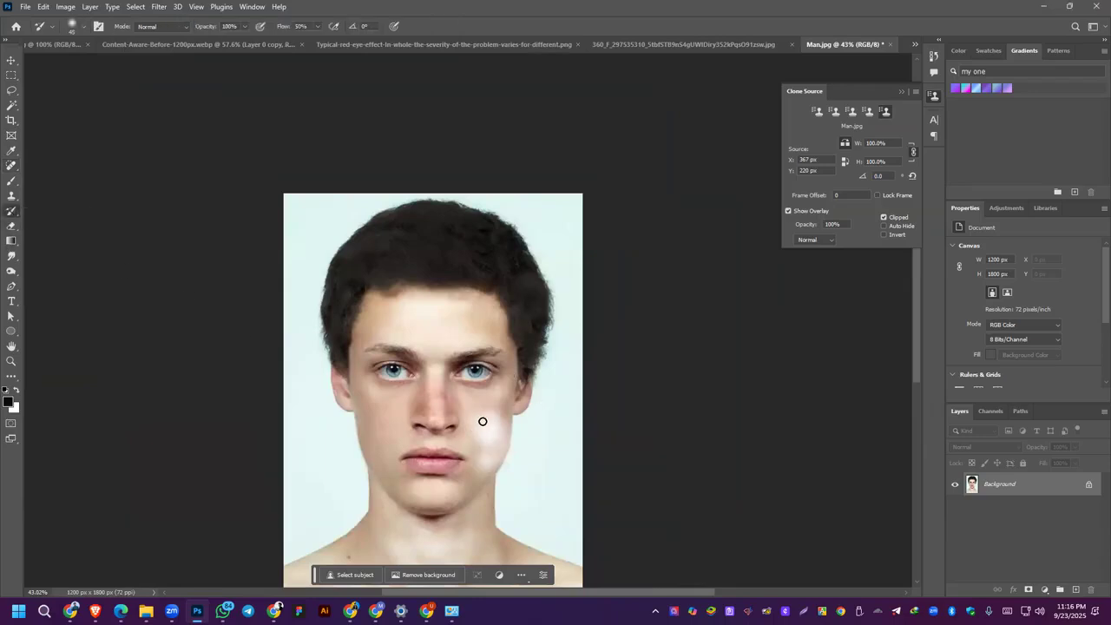
{"action": "key", "text": "]"}
{"action": "key", "text": "]"}
{"action": "key", "text": "]"}
{"action": "key", "text": "]"}
{"action": "key", "text": "]"}
{"action": "key", "text": "]"}
{"action": "key", "text": "]"}
{"action": "key", "text": "]"}
{"action": "mouse_move", "coordinate": [482, 408]}
{"action": "left_mouse_down"}
{"action": "mouse_move", "coordinate": [491, 423]}
{"action": "mouse_move", "coordinate": [453, 432]}
{"action": "left_mouse_up"}
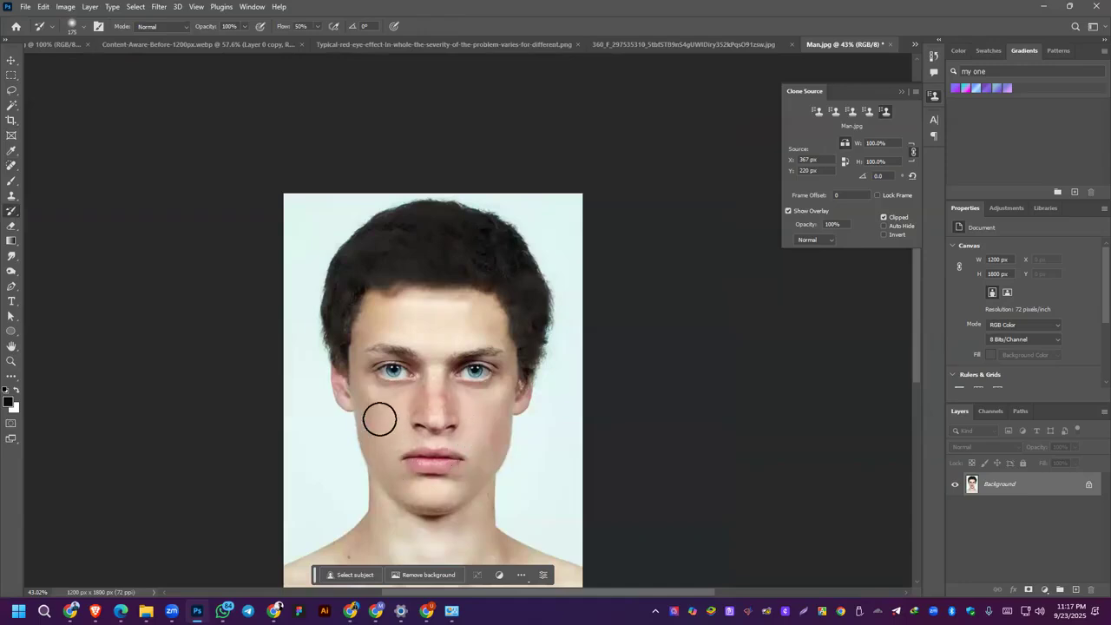
Step: Inspect the nose and cheek up close and undo the last History Brush stroke to compare the restored areas
{"action": "scroll", "coordinate": [444, 438], "scroll_direction": "up", "scroll_amount": 3}
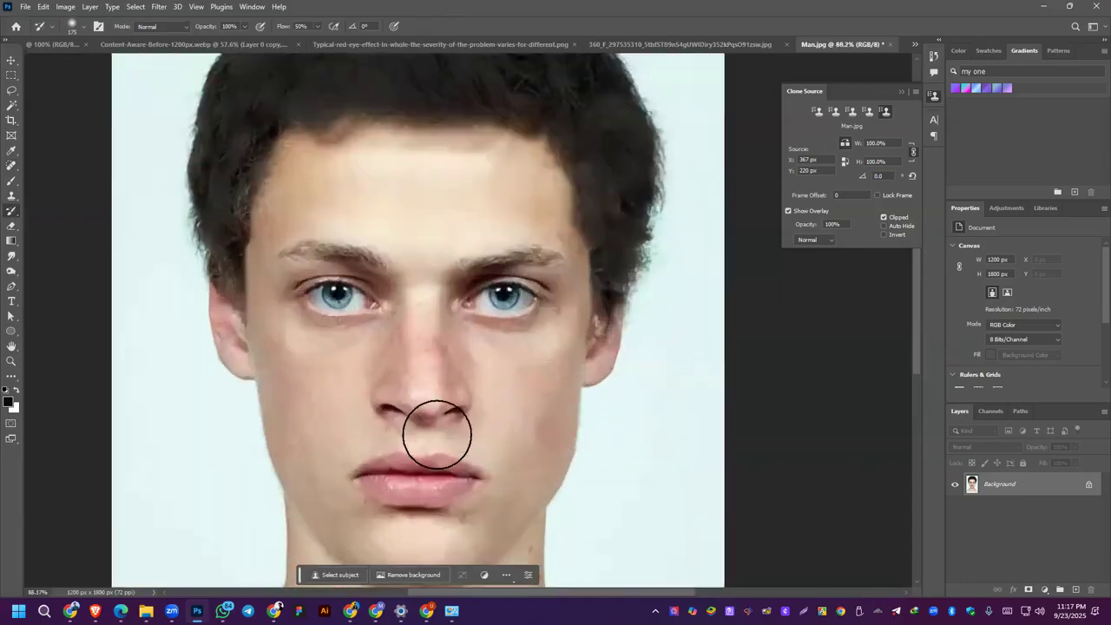
{"action": "scroll", "coordinate": [384, 286], "scroll_direction": "up", "scroll_amount": 3}
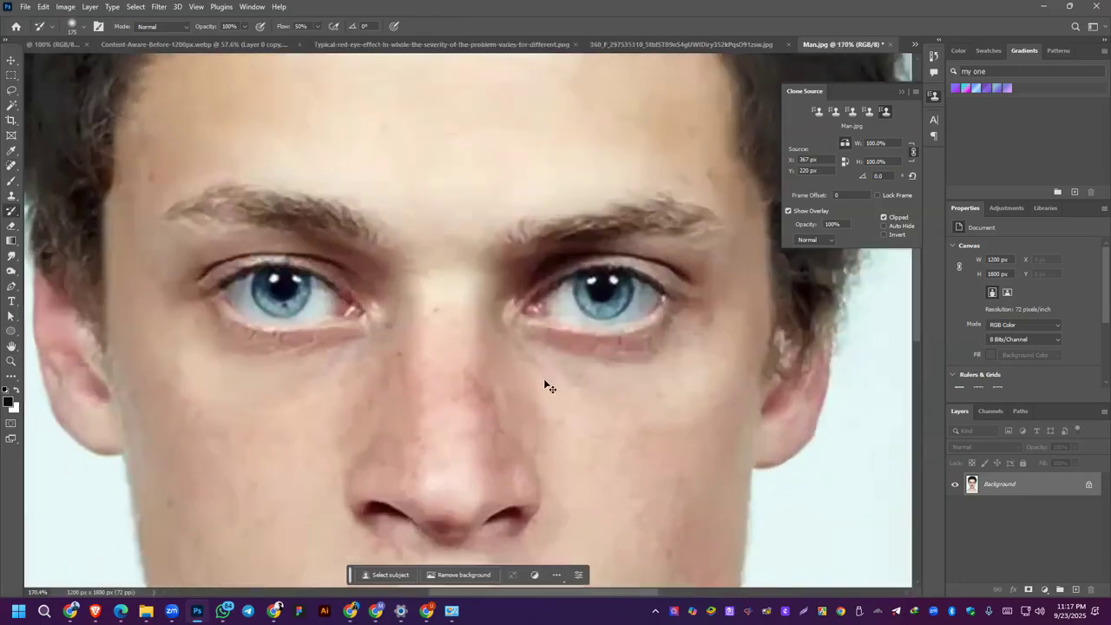
{"action": "key", "text": "ctrl+z"}
{"action": "scroll", "coordinate": [692, 469], "scroll_direction": "down", "scroll_amount": 3}
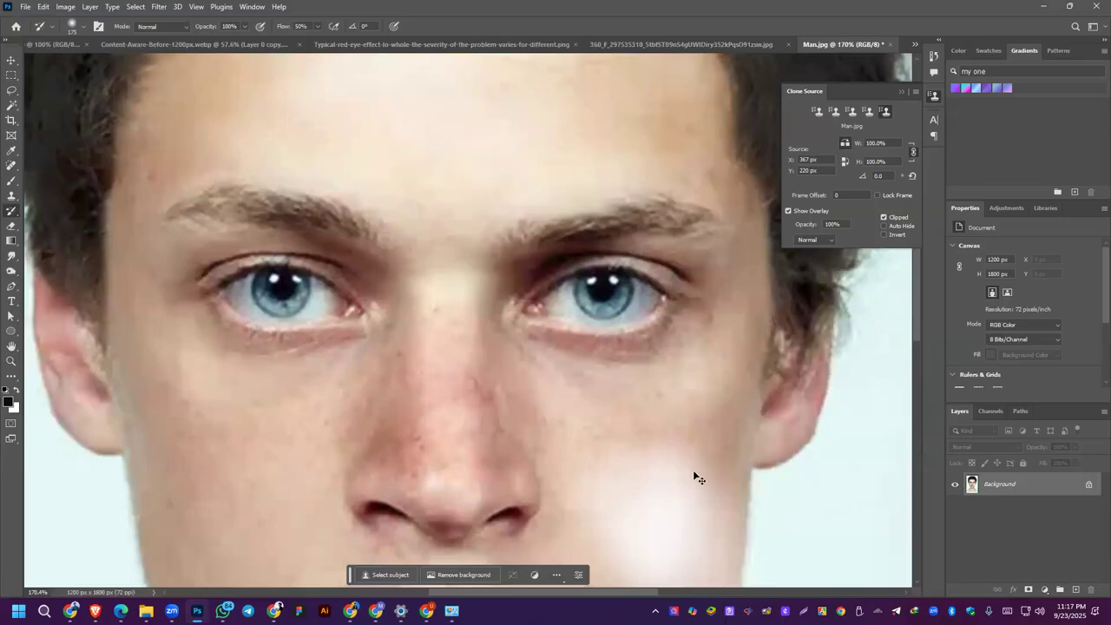
{"action": "scroll", "coordinate": [668, 480], "scroll_direction": "down", "scroll_amount": 2}
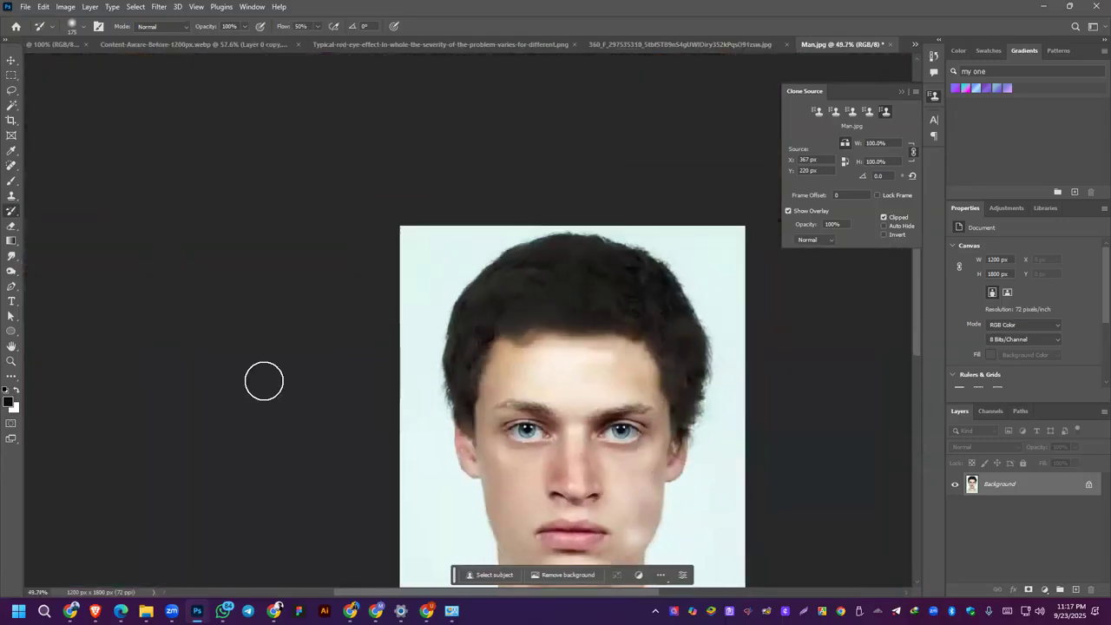
Step: Switch to the browser and view the class playlist's video list in YouTube Studio
{"action": "left_click", "coordinate": [120, 610]}
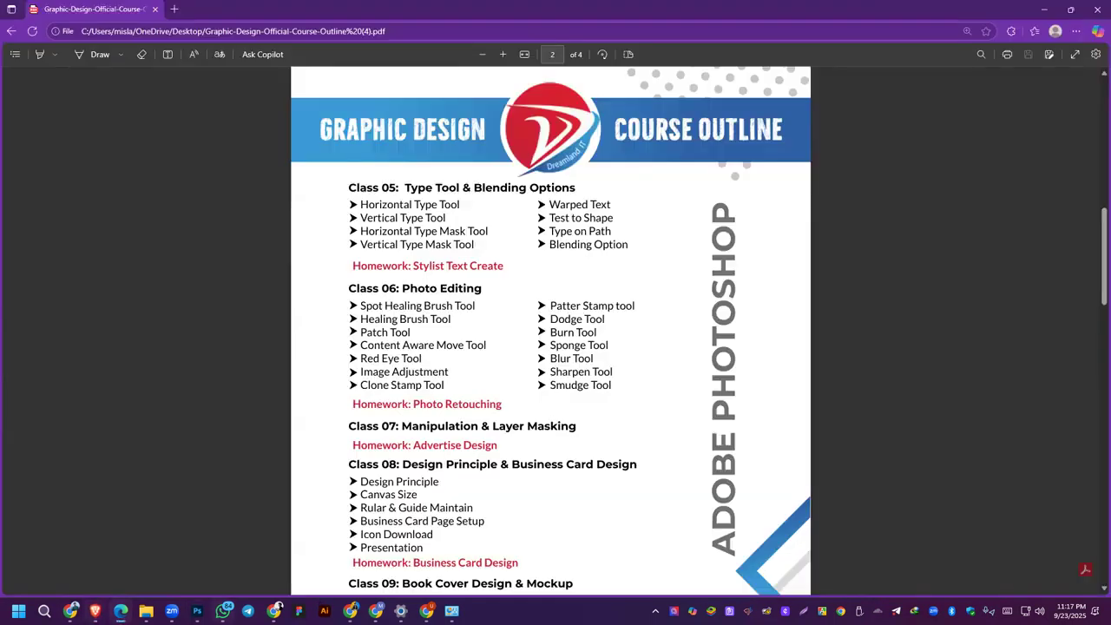
Step: Switch to Photoshop and desaturate the skin of the man's forehead with the 65 px Sponge Tool at 50% flow
{"action": "left_click", "coordinate": [198, 610]}
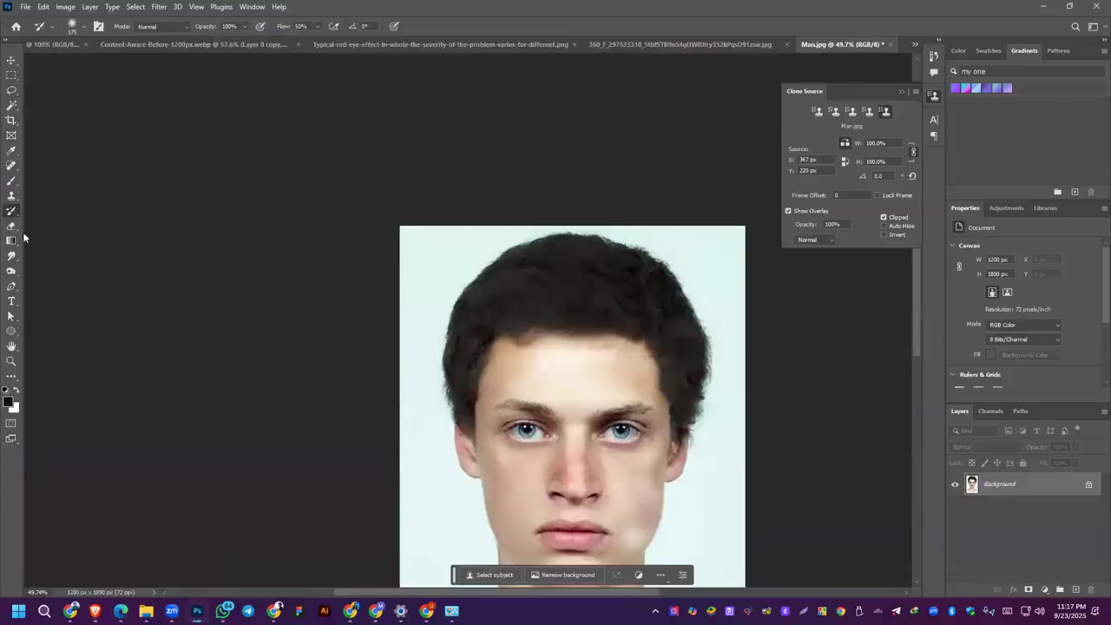
{"action": "left_click", "coordinate": [10, 198]}
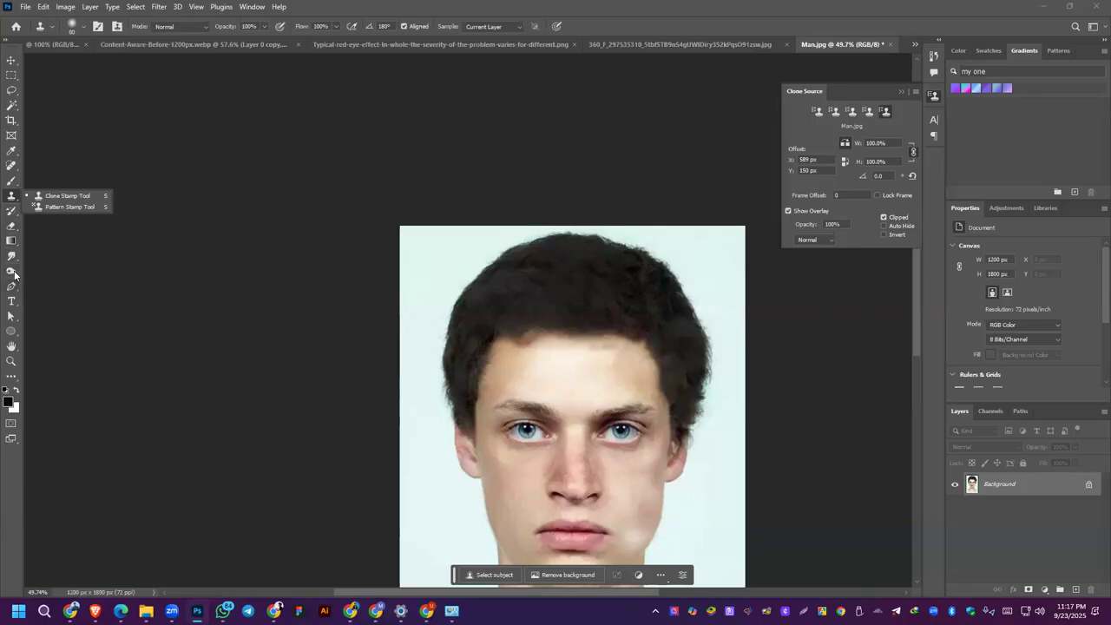
{"action": "left_click", "coordinate": [10, 271]}
{"action": "left_click", "coordinate": [61, 293]}
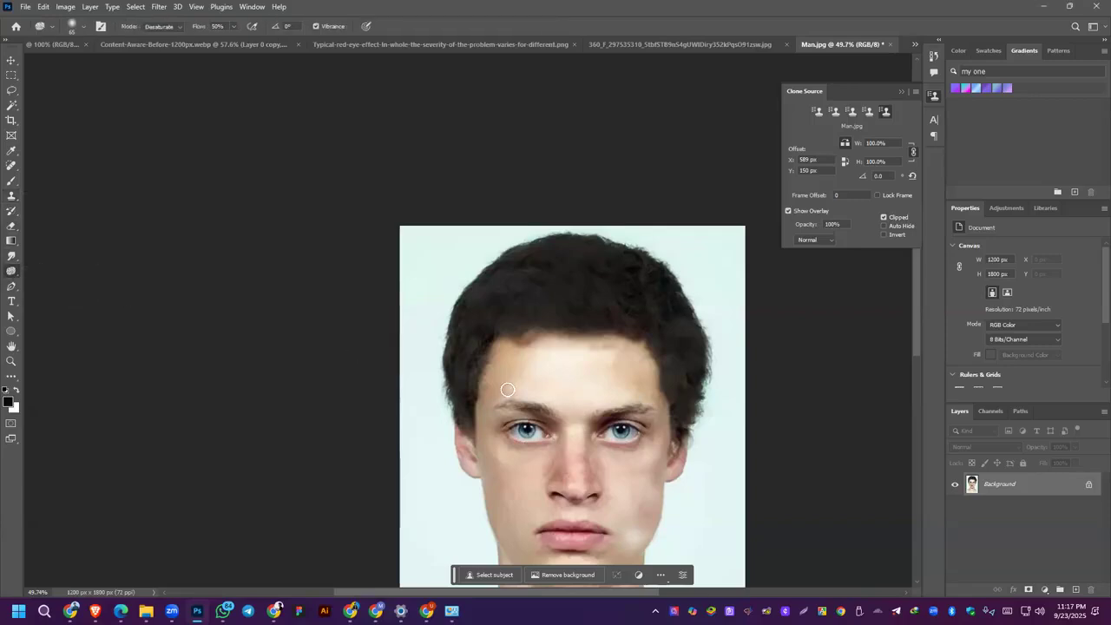
{"action": "mouse_move", "coordinate": [493, 385]}
{"action": "left_mouse_down"}
{"action": "mouse_move", "coordinate": [504, 450]}
{"action": "mouse_move", "coordinate": [488, 409]}
{"action": "left_mouse_up"}
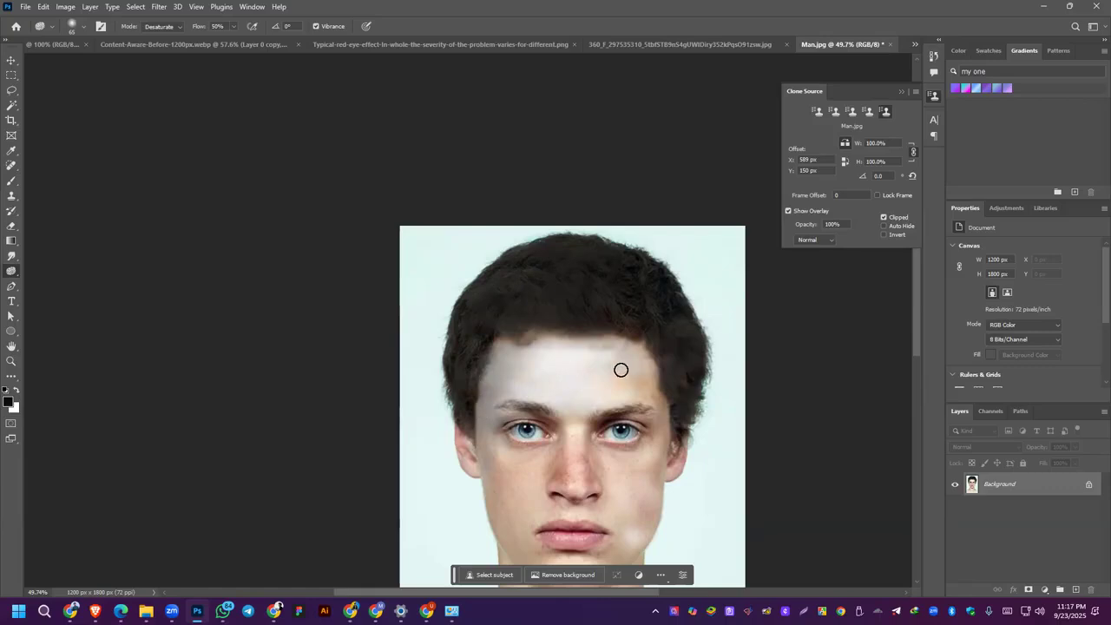
Step: Desaturate the skin in the smiling woman's photo with the Sponge Tool, raising its flow to 100%
{"action": "left_click", "coordinate": [632, 43]}
{"action": "mouse_move", "coordinate": [421, 258]}
{"action": "left_mouse_down"}
{"action": "mouse_move", "coordinate": [443, 319]}
{"action": "mouse_move", "coordinate": [496, 304]}
{"action": "mouse_move", "coordinate": [497, 241]}
{"action": "mouse_move", "coordinate": [468, 226]}
{"action": "mouse_move", "coordinate": [509, 246]}
{"action": "mouse_move", "coordinate": [515, 271]}
{"action": "mouse_move", "coordinate": [472, 215]}
{"action": "mouse_move", "coordinate": [445, 220]}
{"action": "mouse_move", "coordinate": [459, 221]}
{"action": "mouse_move", "coordinate": [409, 279]}
{"action": "mouse_move", "coordinate": [406, 358]}
{"action": "mouse_move", "coordinate": [431, 408]}
{"action": "mouse_move", "coordinate": [474, 419]}
{"action": "mouse_move", "coordinate": [503, 403]}
{"action": "mouse_move", "coordinate": [525, 300]}
{"action": "mouse_move", "coordinate": [497, 425]}
{"action": "mouse_move", "coordinate": [457, 441]}
{"action": "mouse_move", "coordinate": [425, 390]}
{"action": "mouse_move", "coordinate": [405, 255]}
{"action": "mouse_move", "coordinate": [398, 272]}
{"action": "mouse_move", "coordinate": [381, 269]}
{"action": "mouse_move", "coordinate": [388, 246]}
{"action": "mouse_move", "coordinate": [484, 215]}
{"action": "mouse_move", "coordinate": [520, 269]}
{"action": "mouse_move", "coordinate": [543, 270]}
{"action": "mouse_move", "coordinate": [521, 299]}
{"action": "left_mouse_up"}
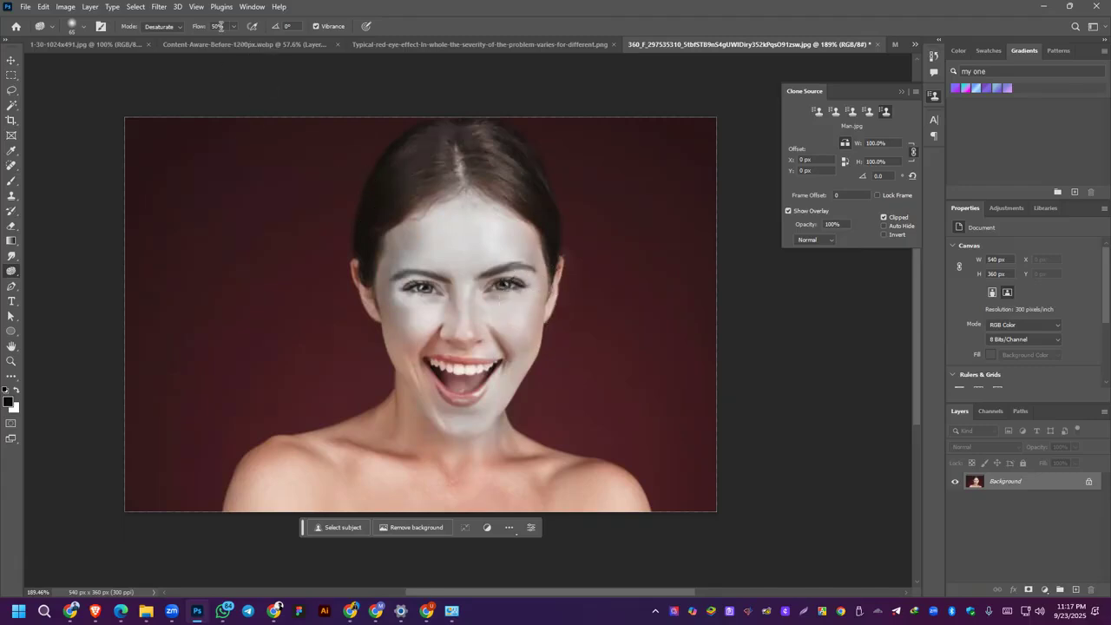
{"action": "key", "text": "0"}
{"action": "mouse_move", "coordinate": [502, 393]}
{"action": "left_mouse_down"}
{"action": "mouse_move", "coordinate": [523, 333]}
{"action": "mouse_move", "coordinate": [417, 327]}
{"action": "mouse_move", "coordinate": [436, 355]}
{"action": "mouse_move", "coordinate": [422, 380]}
{"action": "mouse_move", "coordinate": [391, 267]}
{"action": "mouse_move", "coordinate": [368, 283]}
{"action": "mouse_move", "coordinate": [405, 337]}
{"action": "mouse_move", "coordinate": [414, 446]}
{"action": "mouse_move", "coordinate": [447, 457]}
{"action": "mouse_move", "coordinate": [426, 461]}
{"action": "mouse_move", "coordinate": [376, 418]}
{"action": "mouse_move", "coordinate": [408, 398]}
{"action": "mouse_move", "coordinate": [442, 425]}
{"action": "mouse_move", "coordinate": [269, 506]}
{"action": "mouse_move", "coordinate": [264, 494]}
{"action": "mouse_move", "coordinate": [228, 502]}
{"action": "mouse_move", "coordinate": [250, 518]}
{"action": "mouse_move", "coordinate": [359, 437]}
{"action": "mouse_move", "coordinate": [262, 457]}
{"action": "mouse_move", "coordinate": [259, 483]}
{"action": "mouse_move", "coordinate": [441, 488]}
{"action": "mouse_move", "coordinate": [579, 512]}
{"action": "mouse_move", "coordinate": [456, 439]}
{"action": "mouse_move", "coordinate": [489, 478]}
{"action": "mouse_move", "coordinate": [532, 508]}
{"action": "mouse_move", "coordinate": [460, 401]}
{"action": "mouse_move", "coordinate": [444, 433]}
{"action": "mouse_move", "coordinate": [329, 471]}
{"action": "mouse_move", "coordinate": [485, 418]}
{"action": "mouse_move", "coordinate": [473, 373]}
{"action": "mouse_move", "coordinate": [510, 302]}
{"action": "left_mouse_up"}
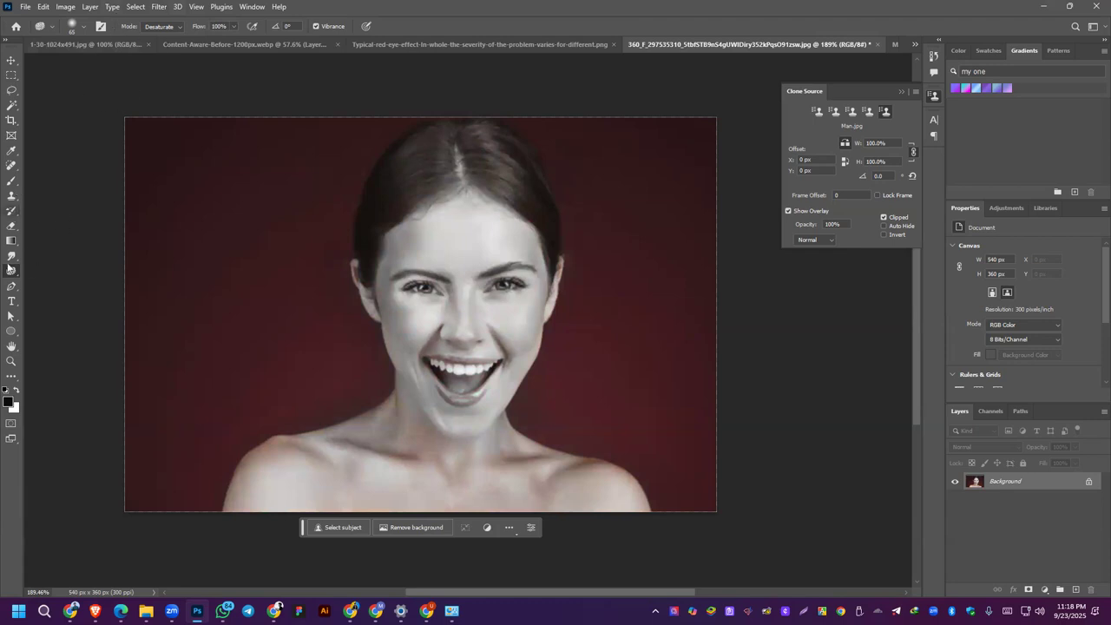
Step: Brush over the woman's shoulders with a soft 100 px exposure brush set to Midtones at 12% exposure
{"action": "left_click", "coordinate": [68, 26]}
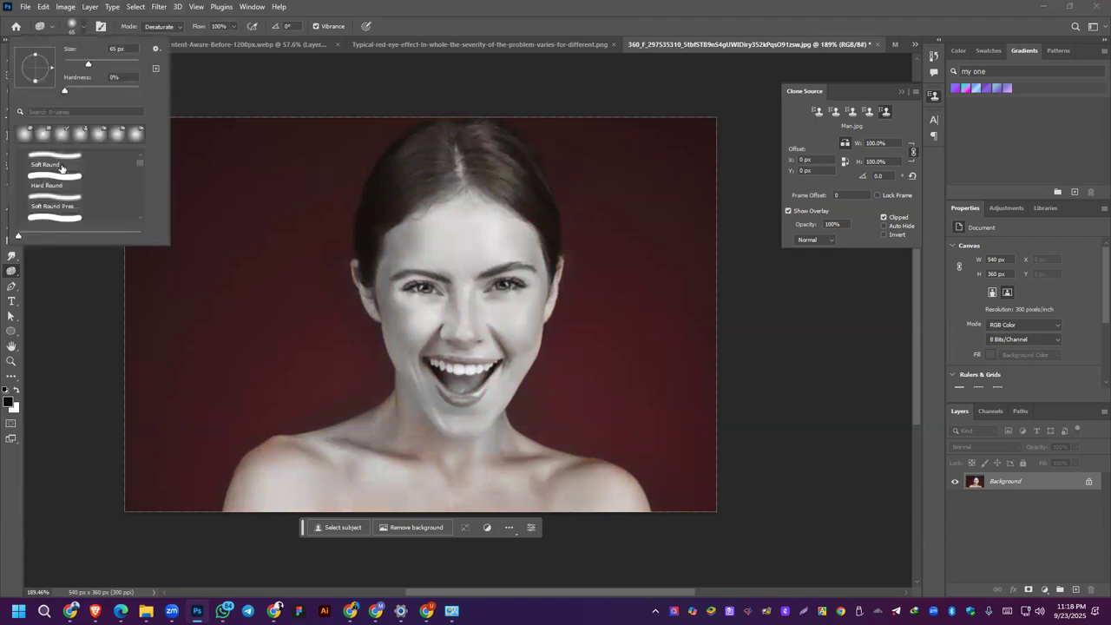
{"action": "left_click", "coordinate": [117, 142]}
{"action": "left_click", "coordinate": [451, 462]}
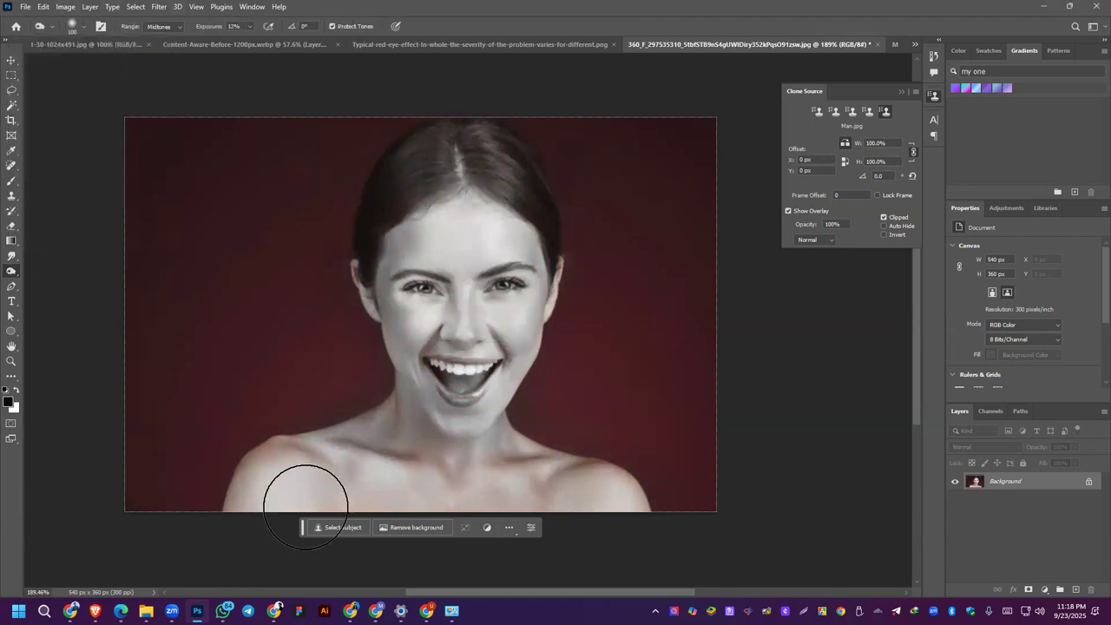
{"action": "mouse_move", "coordinate": [318, 482]}
{"action": "left_mouse_down"}
{"action": "mouse_move", "coordinate": [297, 461]}
{"action": "mouse_move", "coordinate": [258, 471]}
{"action": "mouse_move", "coordinate": [315, 469]}
{"action": "left_mouse_up"}
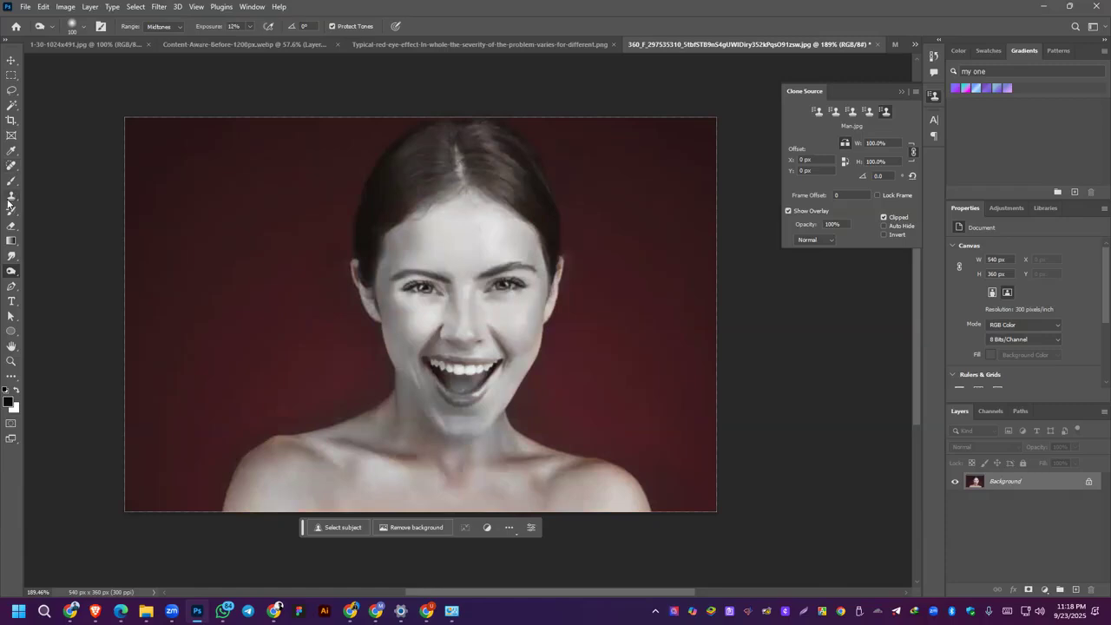
Step: Restore the original color of the woman's lips with the History Brush Tool reduced to 9 px
{"action": "right_click", "coordinate": [10, 201]}
{"action": "left_click", "coordinate": [12, 211]}
{"action": "key", "text": "bracketleft"}
{"action": "key", "text": "bracketleft"}
{"action": "key", "text": "bracketleft"}
{"action": "key", "text": "bracketleft"}
{"action": "key", "text": "bracketleft"}
{"action": "key", "text": "bracketleft"}
{"action": "key", "text": "bracketleft"}
{"action": "key", "text": "bracketleft"}
{"action": "key", "text": "bracketleft"}
{"action": "key", "text": "bracketleft"}
{"action": "key", "text": "bracketleft"}
{"action": "key", "text": "bracketleft"}
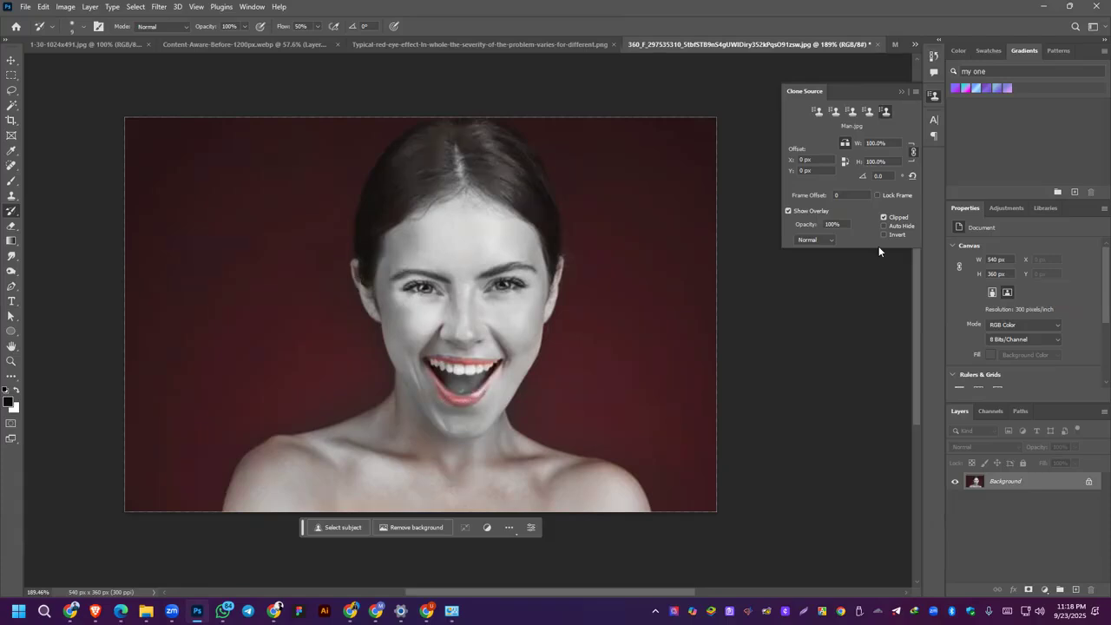
Step: Switch to the course outline PDF to check the Class 06 Photo Editing tool list, and return to Photoshop
{"action": "key", "text": "alt+Tab"}
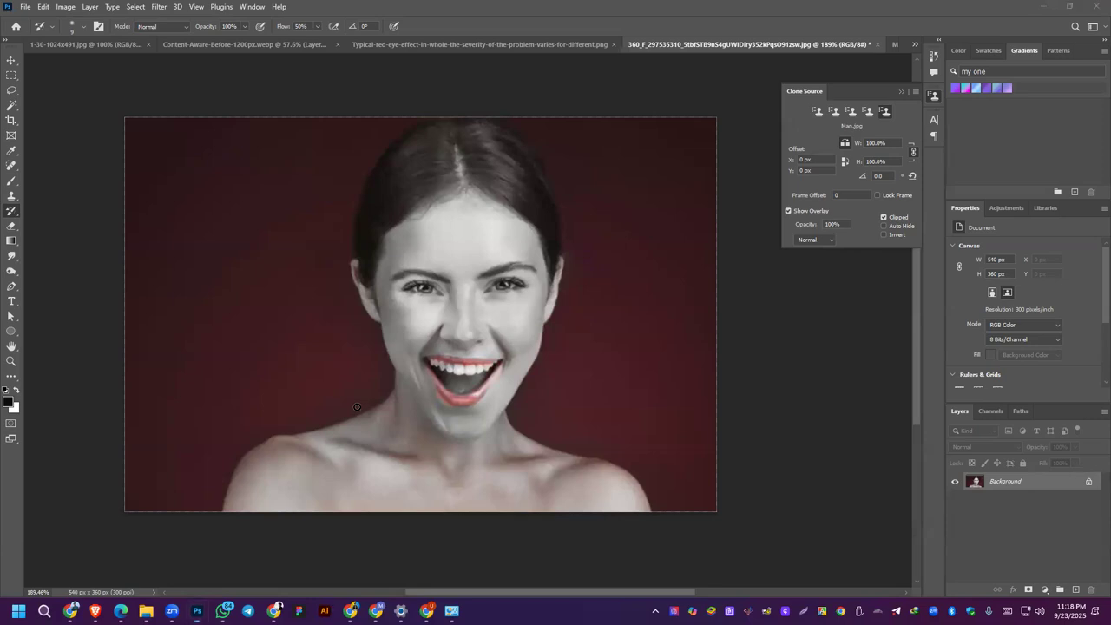
{"action": "key", "text": "alt+Tab"}
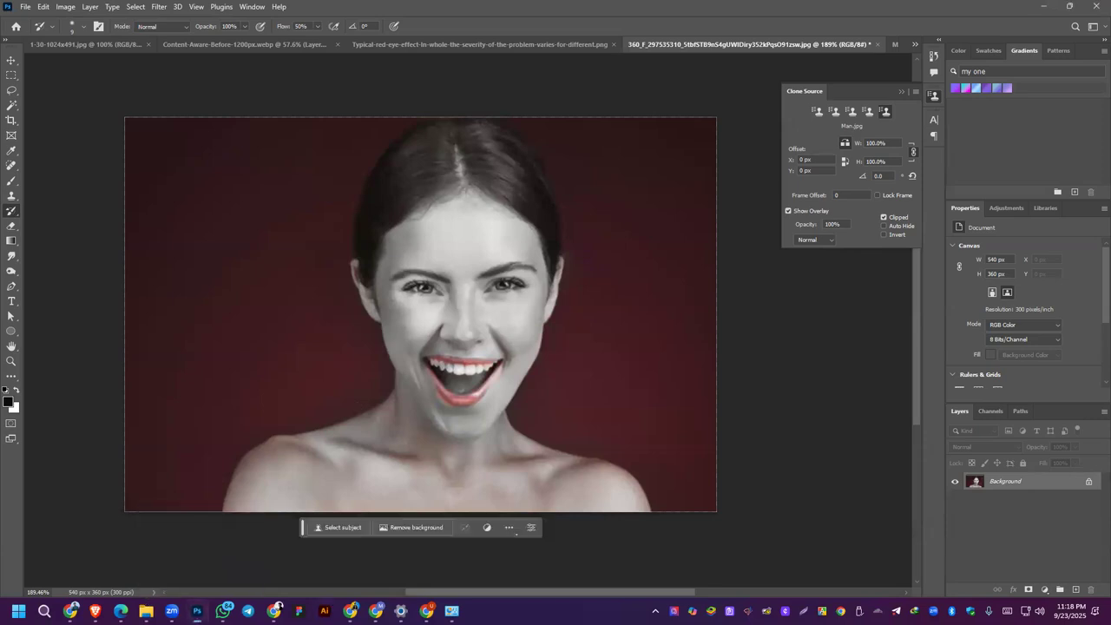
{"action": "key", "text": "alt+Tab"}
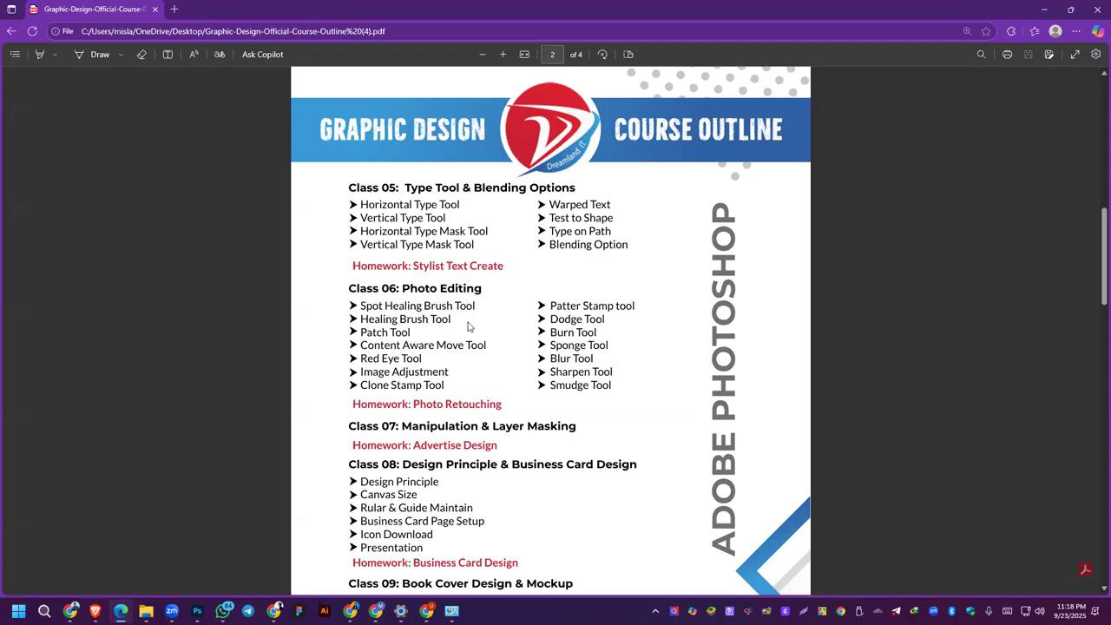
{"action": "left_click", "coordinate": [1044, 8]}
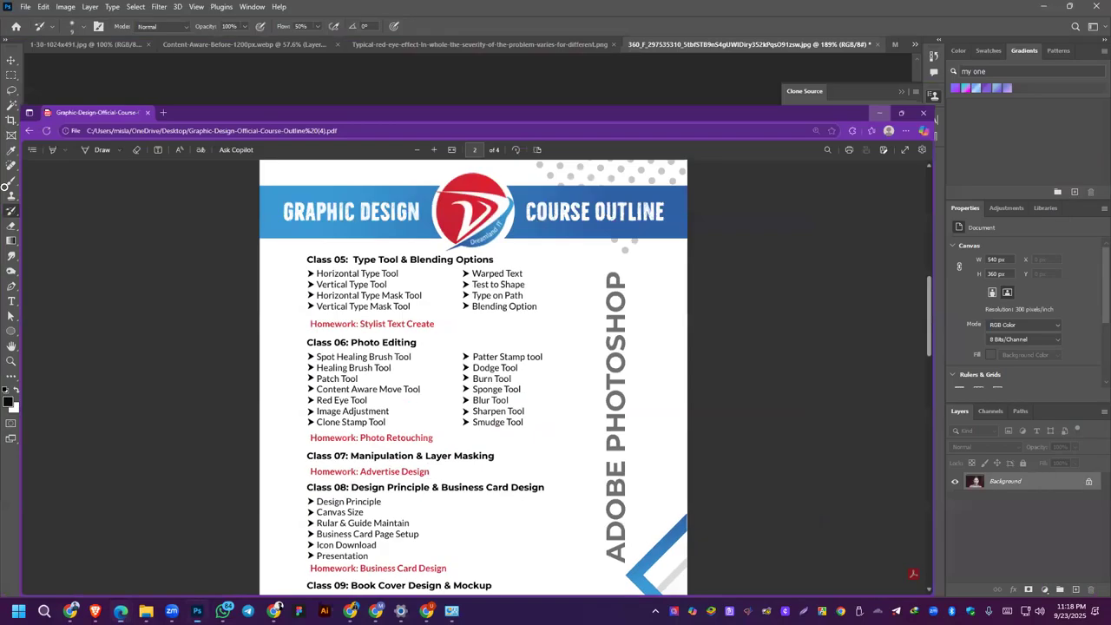
Step: Blur the woman's eyes and other facial details with the Blur Tool enlarged to 50 px, raising its strength to 100%
{"action": "left_click", "coordinate": [9, 257]}
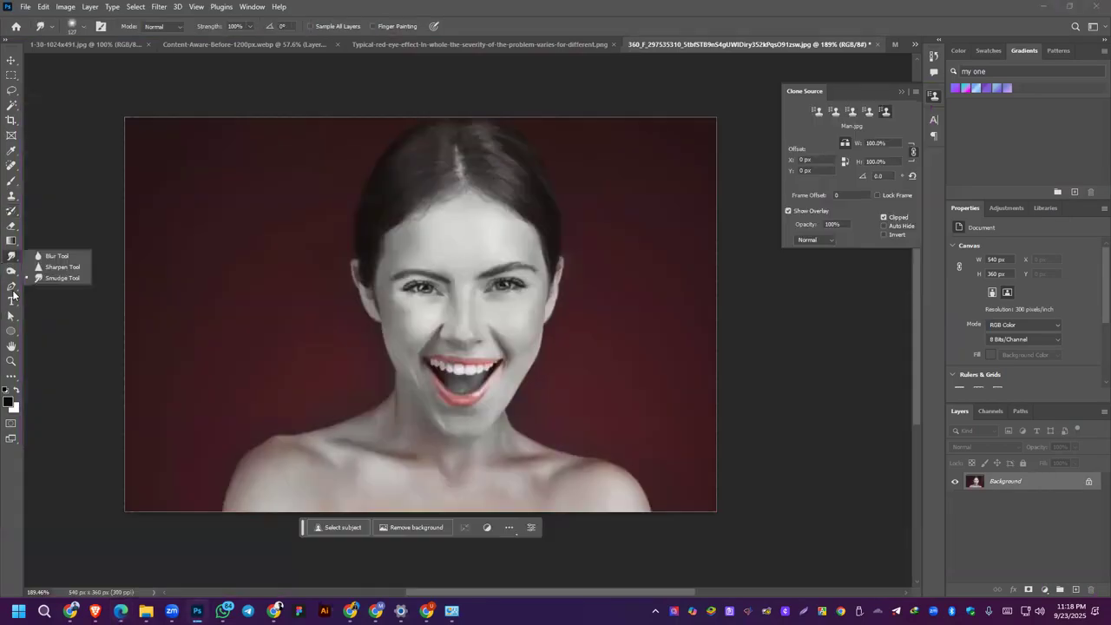
{"action": "left_click", "coordinate": [43, 255]}
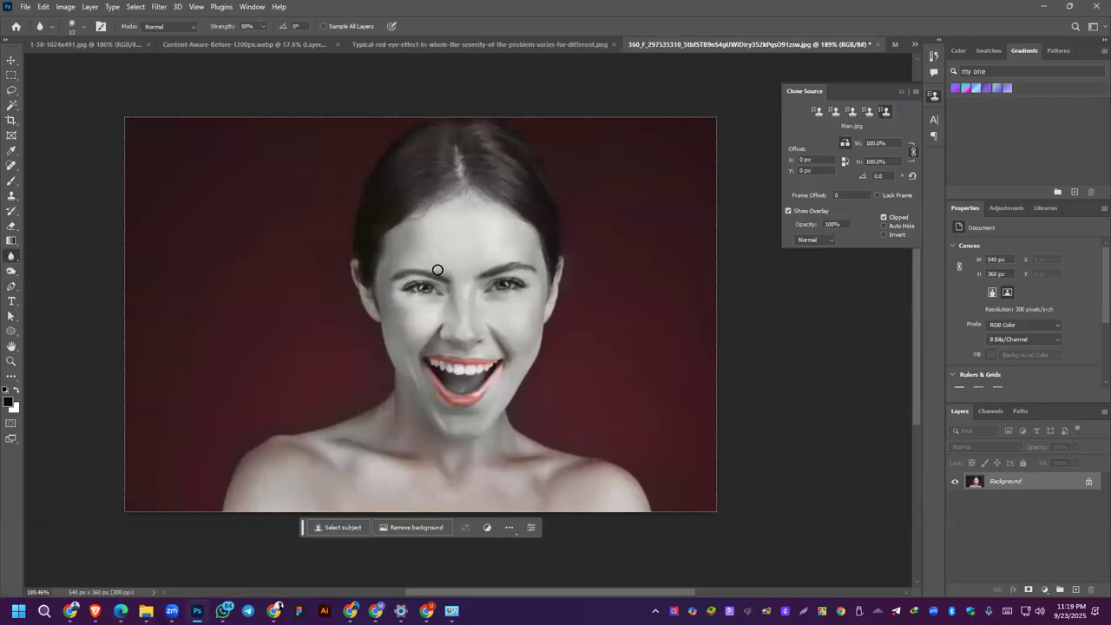
{"action": "key", "text": "bracketright"}
{"action": "key", "text": "bracketright"}
{"action": "key", "text": "bracketright"}
{"action": "mouse_move", "coordinate": [431, 288]}
{"action": "left_mouse_down"}
{"action": "mouse_move", "coordinate": [406, 257]}
{"action": "mouse_move", "coordinate": [404, 290]}
{"action": "mouse_move", "coordinate": [414, 283]}
{"action": "mouse_move", "coordinate": [407, 255]}
{"action": "left_mouse_up"}
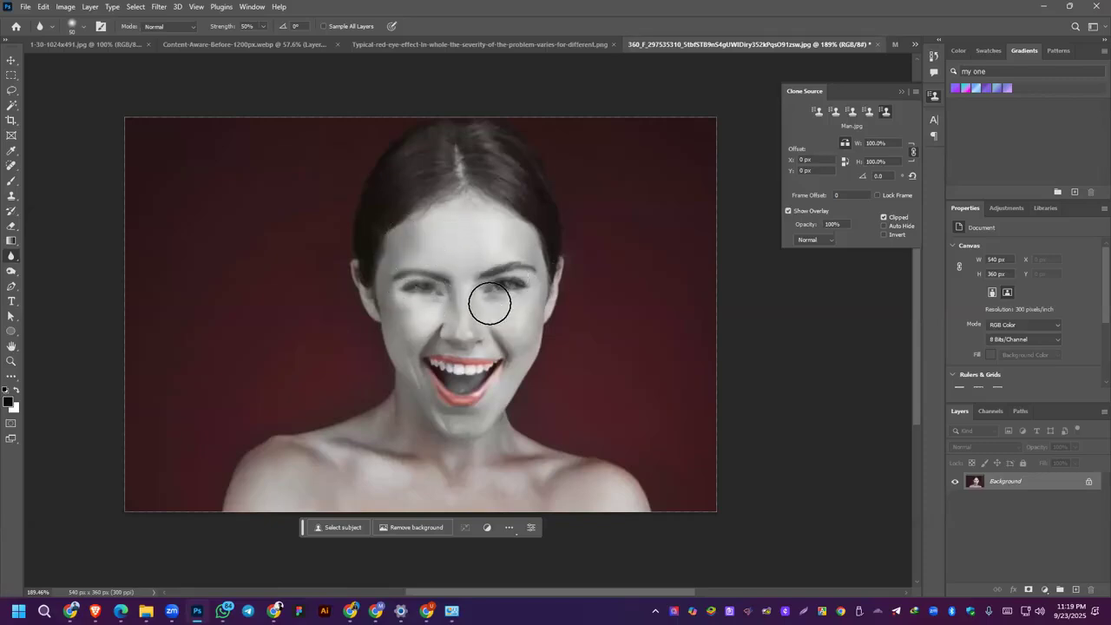
{"action": "left_click", "coordinate": [264, 27]}
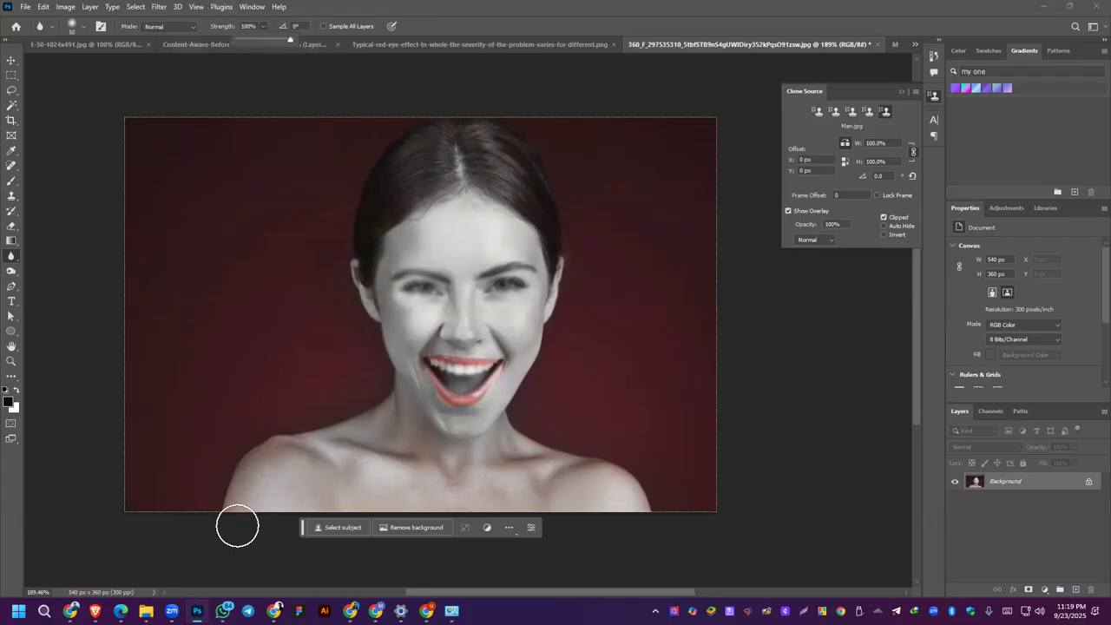
{"action": "left_click", "coordinate": [327, 470]}
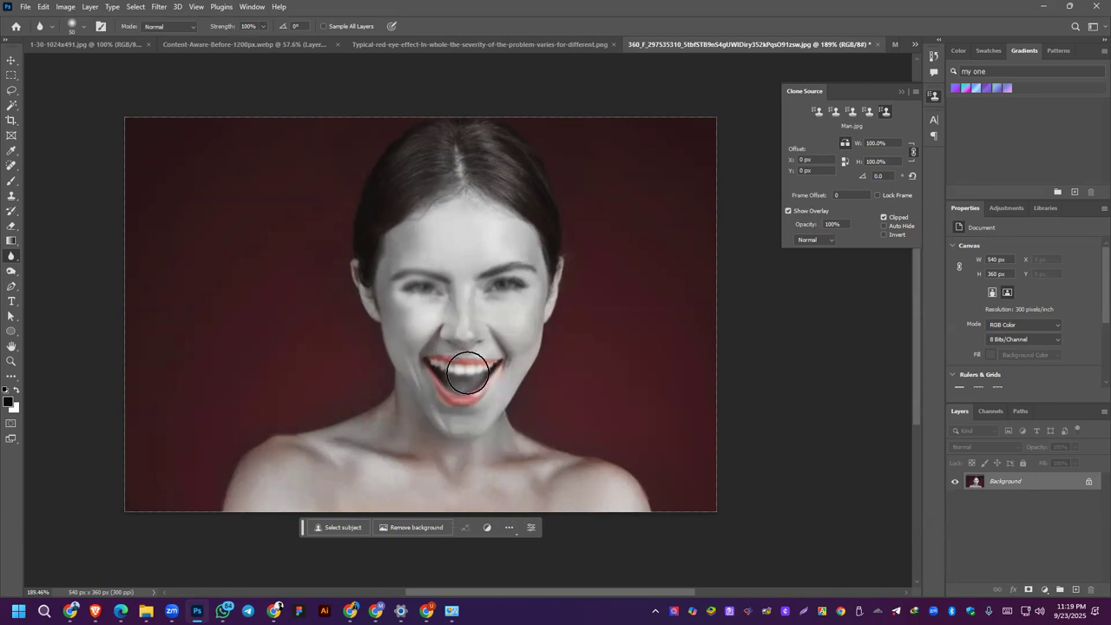
Step: Open the stock photo of the man in sunglasses on a boat from the Desktop folder
{"action": "left_click", "coordinate": [25, 9]}
{"action": "left_click", "coordinate": [38, 30]}
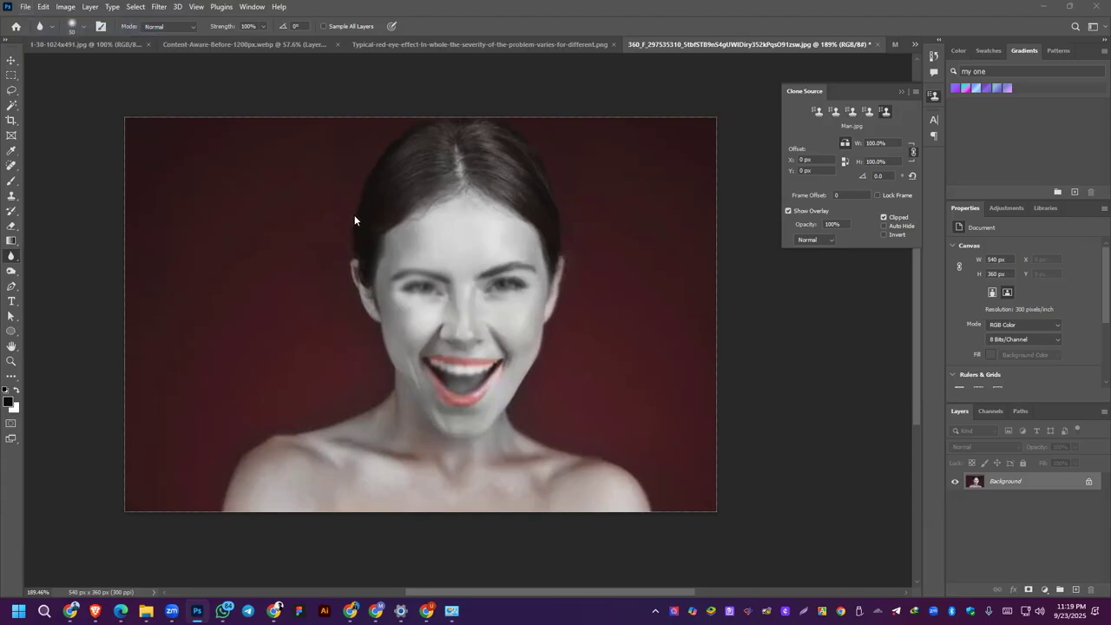
{"action": "scroll", "coordinate": [287, 258], "scroll_direction": "down", "scroll_amount": 6}
{"action": "scroll", "coordinate": [287, 259], "scroll_direction": "up", "scroll_amount": 3}
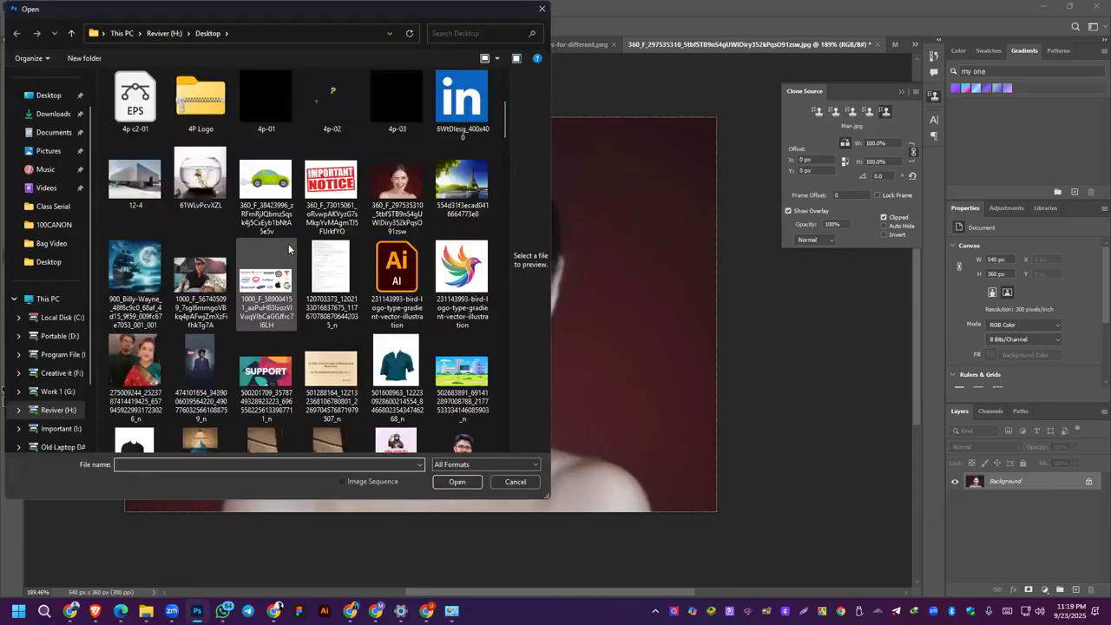
{"action": "scroll", "coordinate": [232, 335], "scroll_direction": "down", "scroll_amount": 5}
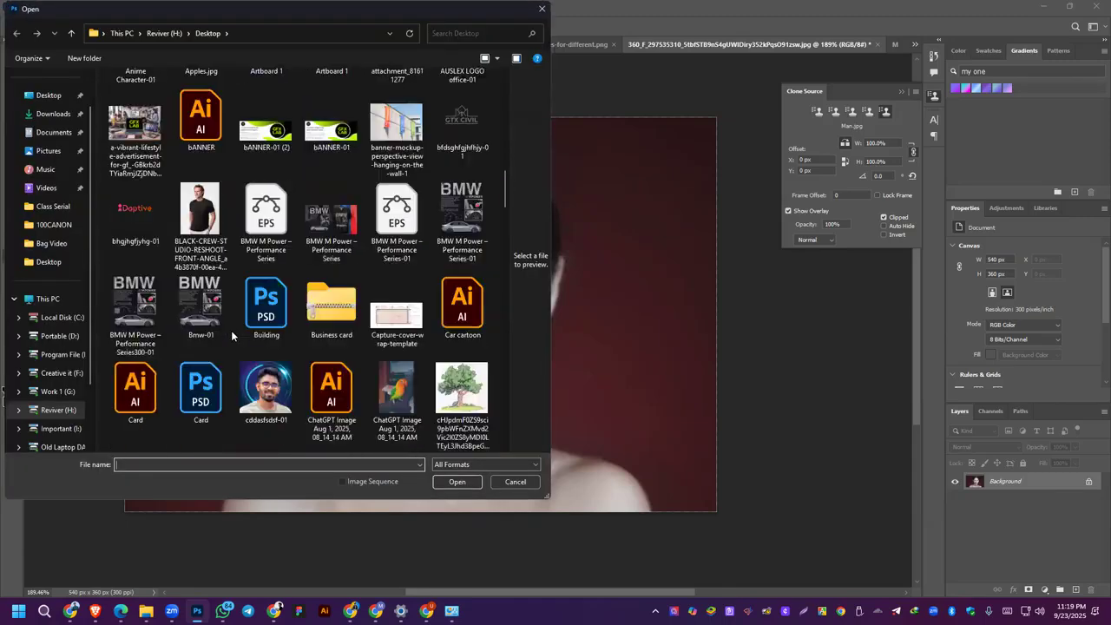
{"action": "scroll", "coordinate": [230, 330], "scroll_direction": "down", "scroll_amount": 4}
{"action": "scroll", "coordinate": [231, 330], "scroll_direction": "up", "scroll_amount": 4}
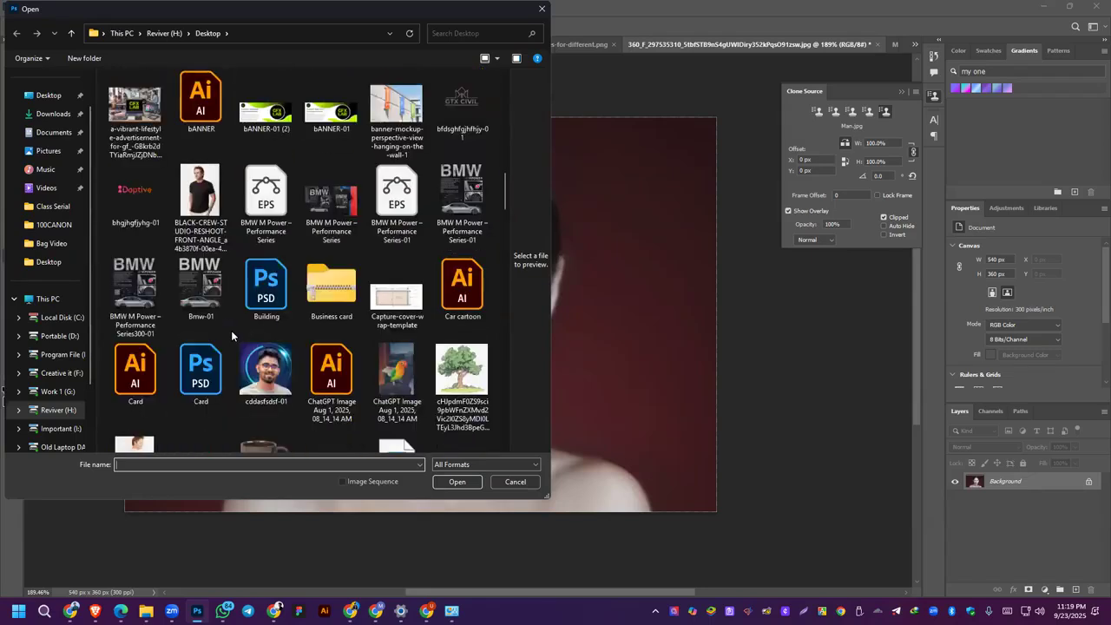
{"action": "scroll", "coordinate": [231, 330], "scroll_direction": "up", "scroll_amount": 5}
{"action": "scroll", "coordinate": [211, 255], "scroll_direction": "down", "scroll_amount": 3}
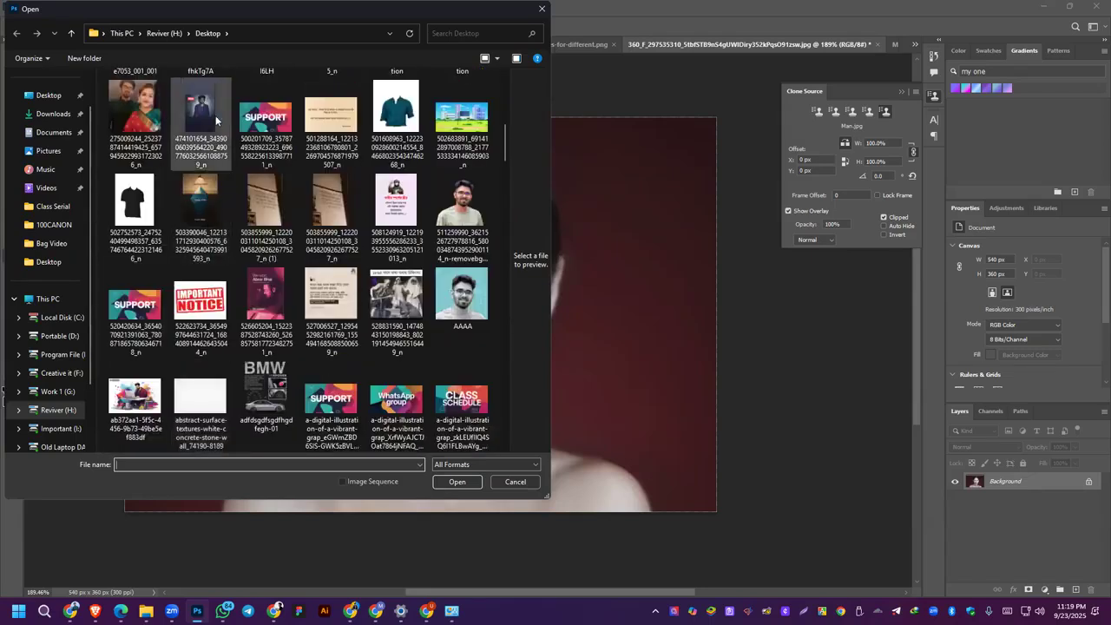
{"action": "scroll", "coordinate": [217, 164], "scroll_direction": "up", "scroll_amount": 5}
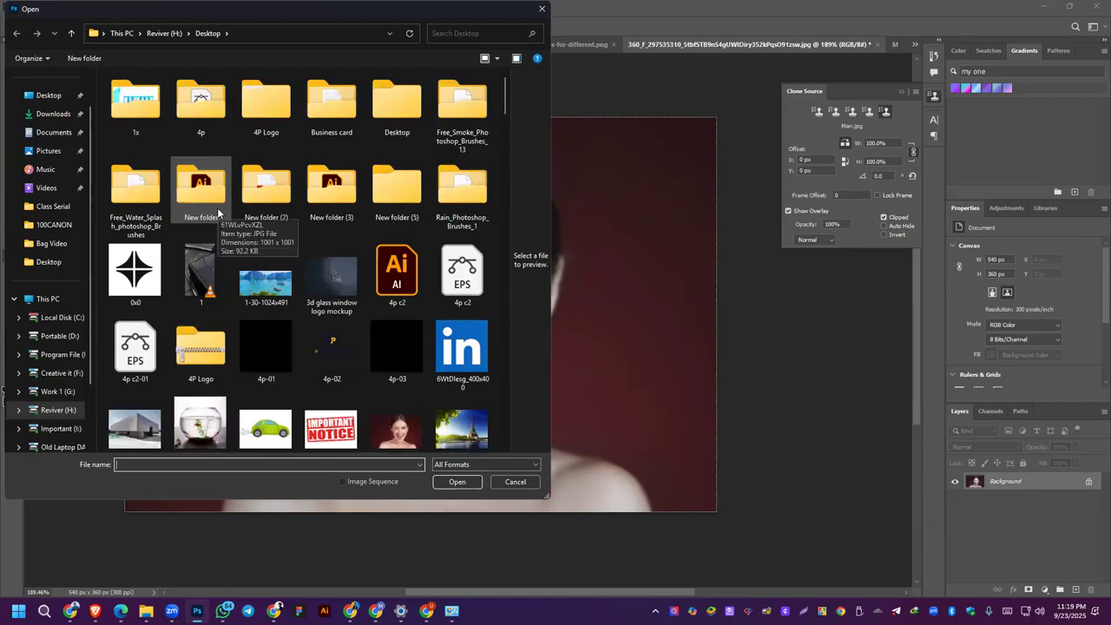
{"action": "scroll", "coordinate": [217, 213], "scroll_direction": "down", "scroll_amount": 3}
{"action": "double_click", "coordinate": [199, 300]}
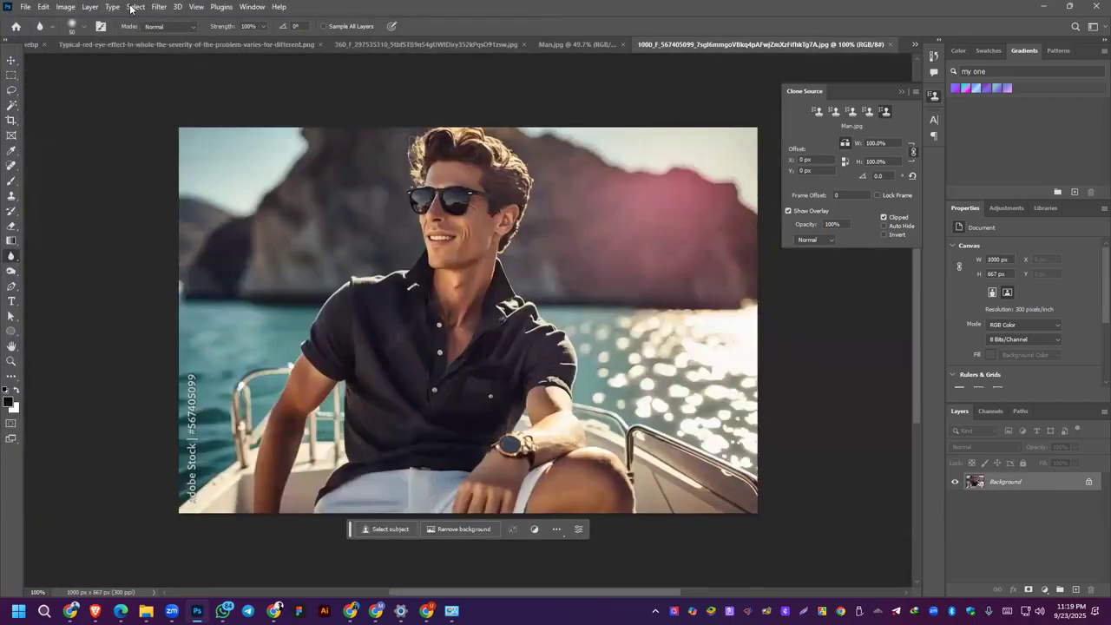
Step: Select the man on the boat as the subject and invert the selection to the background
{"action": "left_click", "coordinate": [135, 7]}
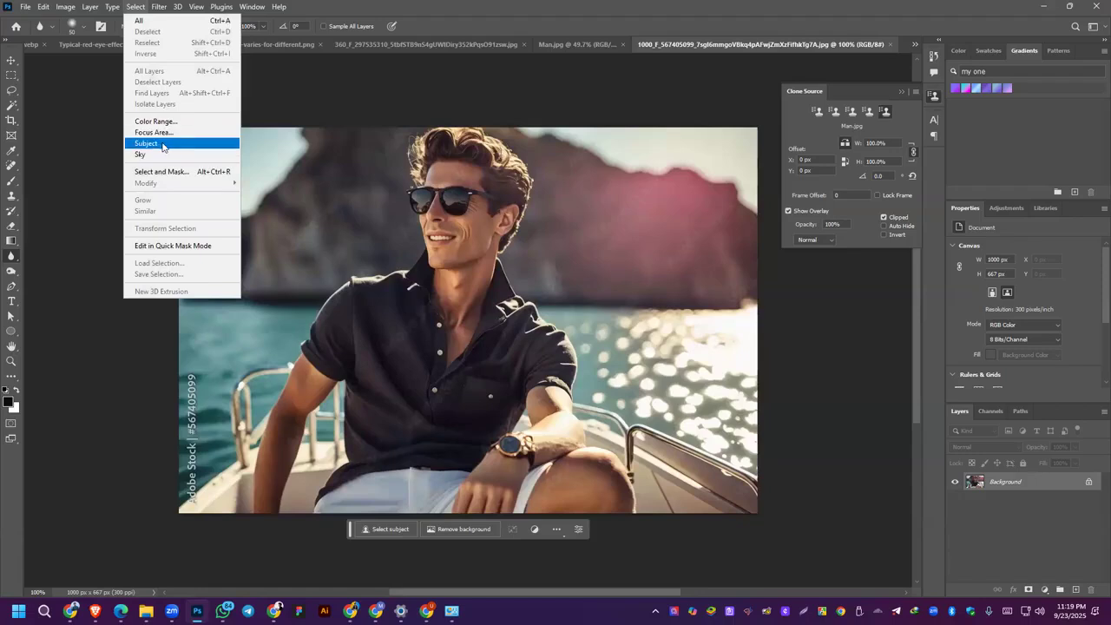
{"action": "left_click", "coordinate": [162, 144]}
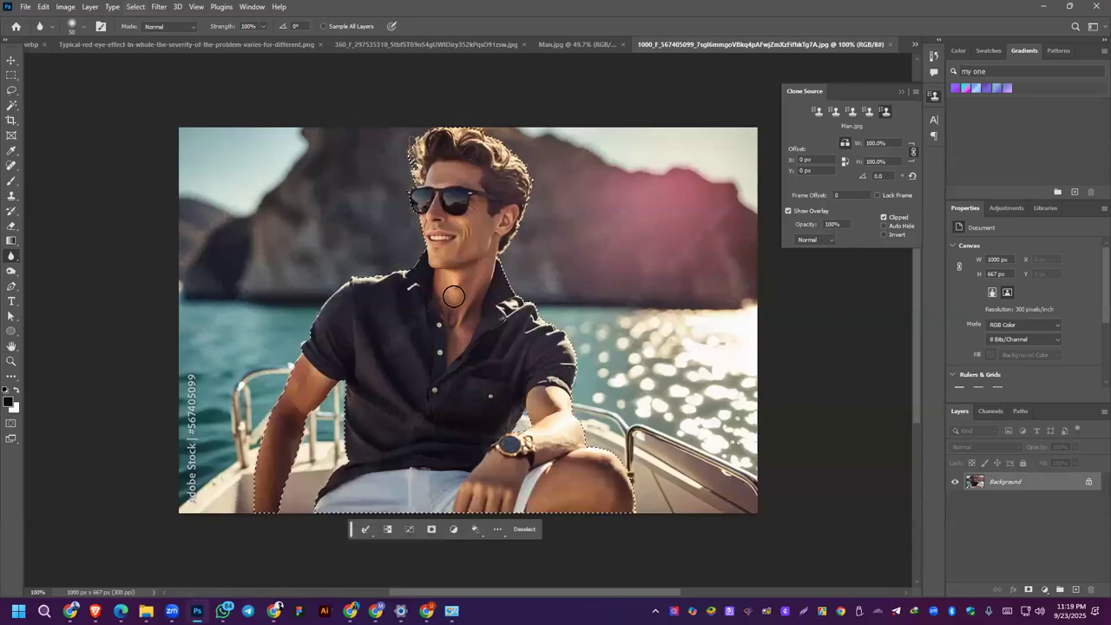
{"action": "left_click", "coordinate": [142, 9]}
{"action": "left_click", "coordinate": [148, 54]}
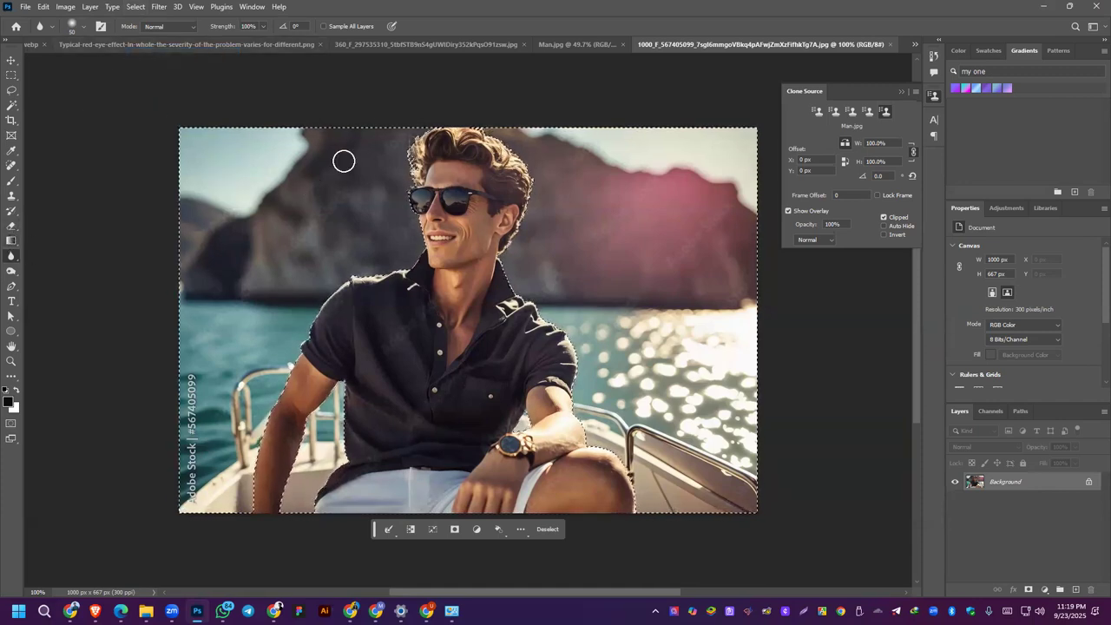
Step: Blur the selected background around the man with the Blur Tool enlarged to 250 px and clear the selection
{"action": "key", "text": "bracketright"}
{"action": "key", "text": "bracketright"}
{"action": "key", "text": "bracketright"}
{"action": "key", "text": "bracketright"}
{"action": "key", "text": "bracketright"}
{"action": "key", "text": "bracketright"}
{"action": "key", "text": "bracketright"}
{"action": "key", "text": "bracketright"}
{"action": "key", "text": "bracketright"}
{"action": "key", "text": "bracketright"}
{"action": "mouse_move", "coordinate": [208, 276]}
{"action": "left_mouse_down"}
{"action": "mouse_move", "coordinate": [164, 350]}
{"action": "mouse_move", "coordinate": [168, 538]}
{"action": "left_mouse_up"}
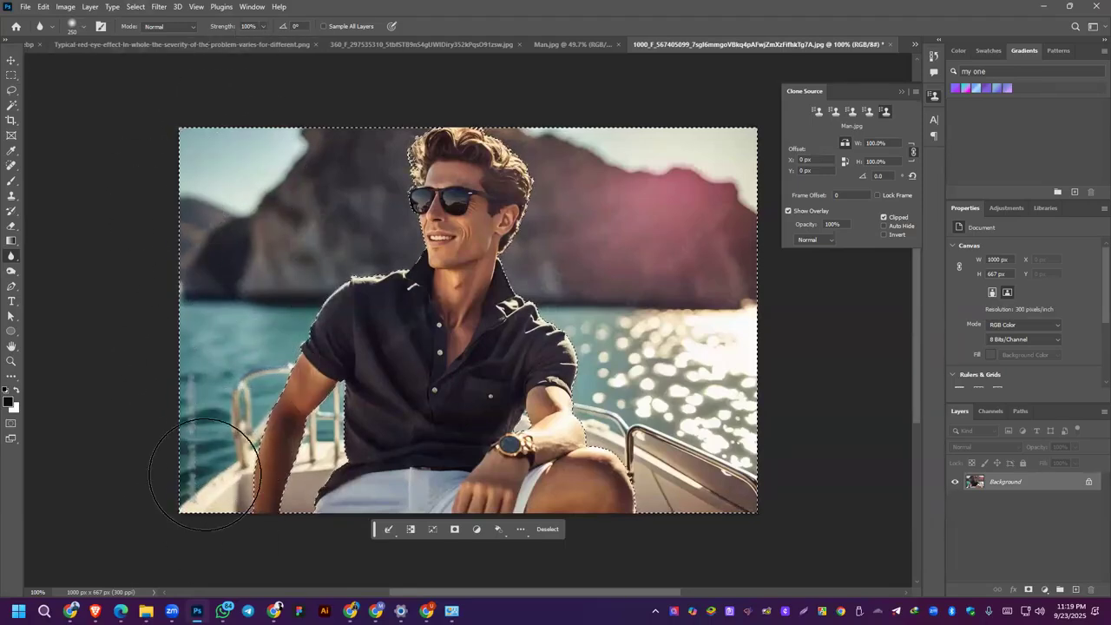
{"action": "left_click", "coordinate": [78, 26]}
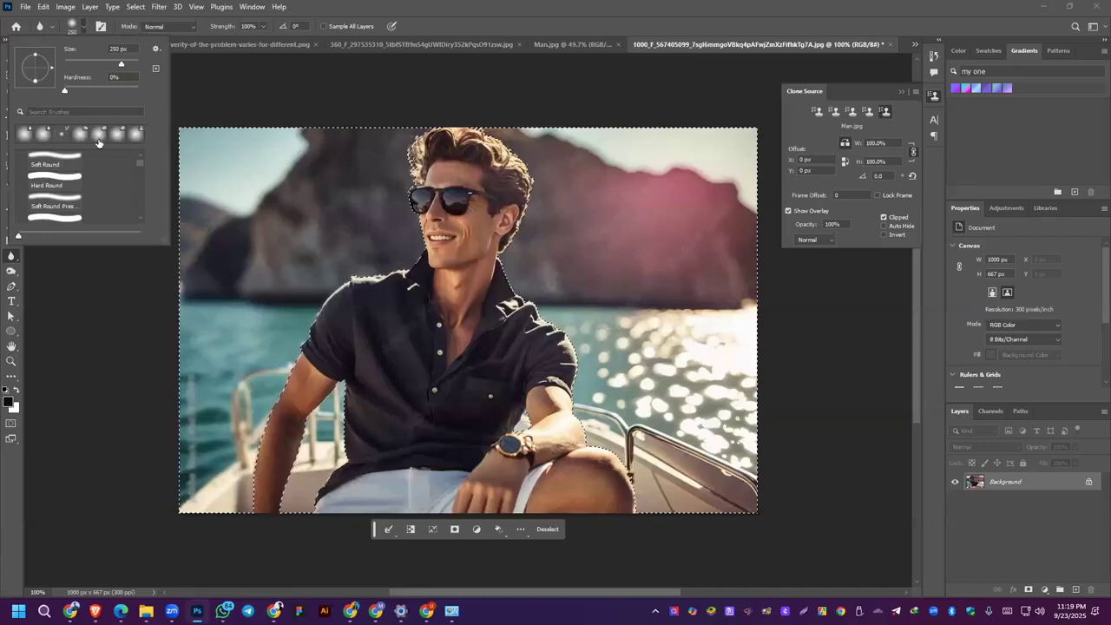
{"action": "left_click", "coordinate": [250, 268]}
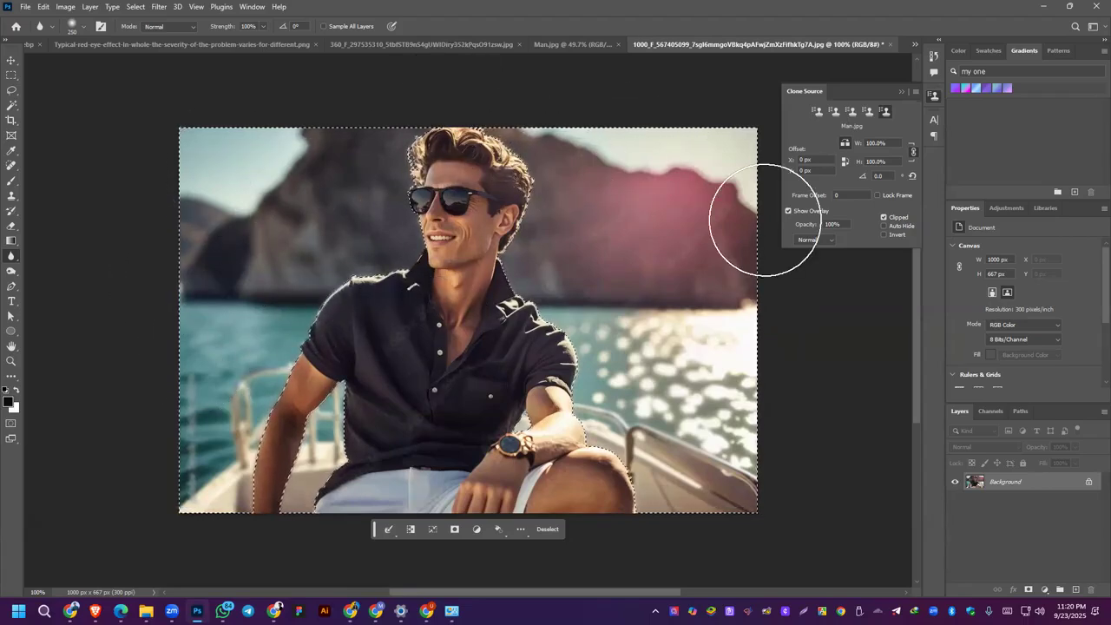
{"action": "key", "text": "ctrl+d"}
{"action": "key", "text": "ctrl+shift+d"}
{"action": "key", "text": "ctrl+d"}
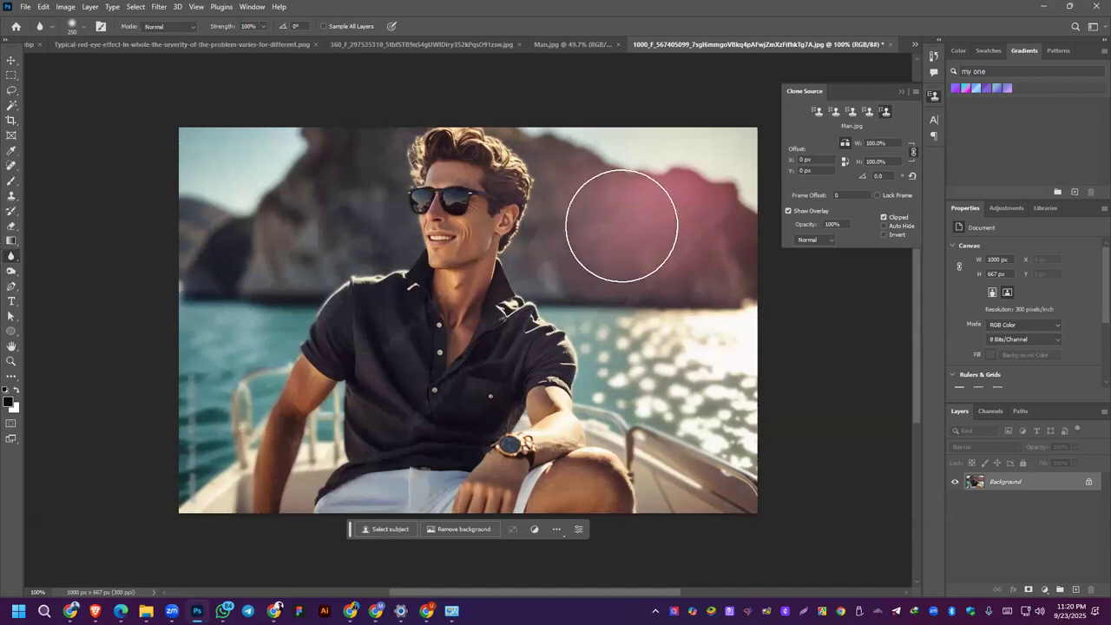
Step: Try a Lens Blur on the whole photo with radius 16, blade curvature 45, rotation 124 and noise 0
{"action": "left_click", "coordinate": [159, 7]}
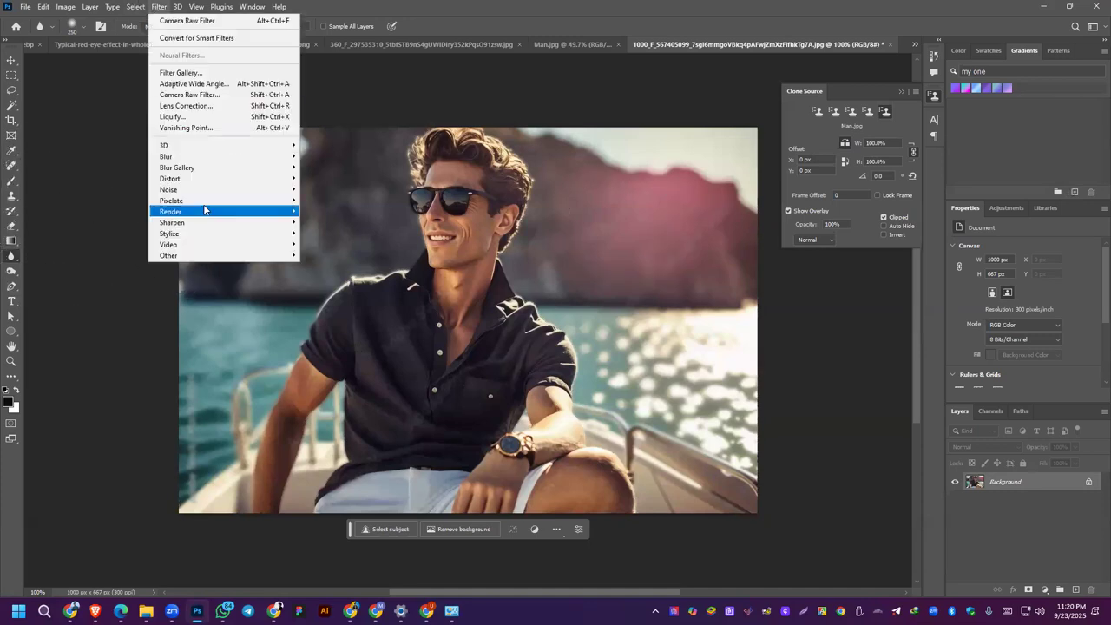
{"action": "mouse_move", "coordinate": [169, 158]}
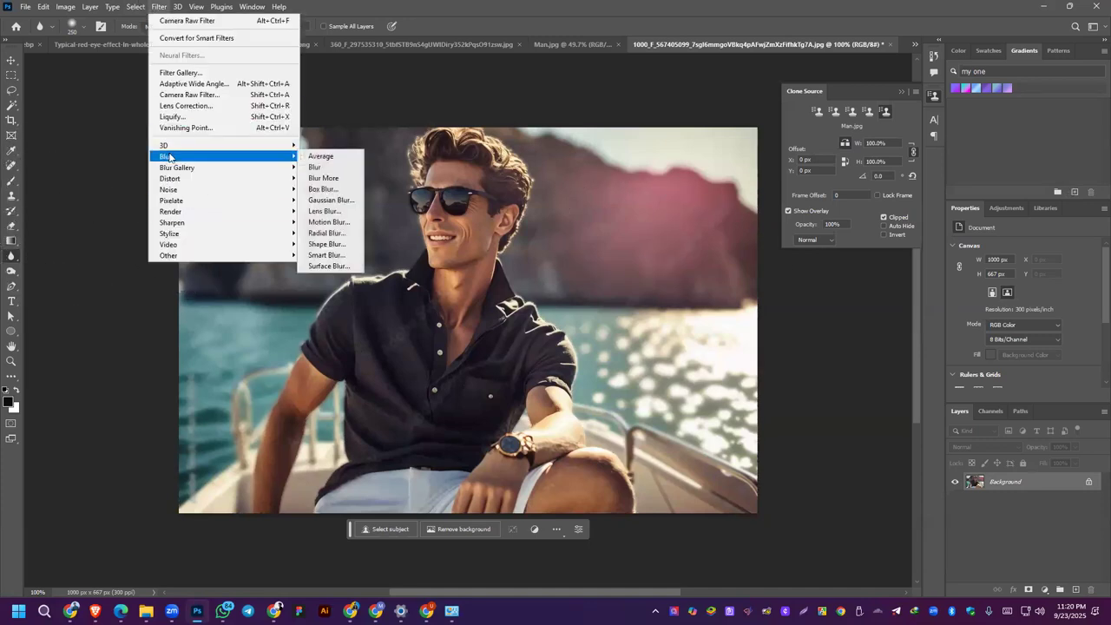
{"action": "left_click", "coordinate": [335, 216]}
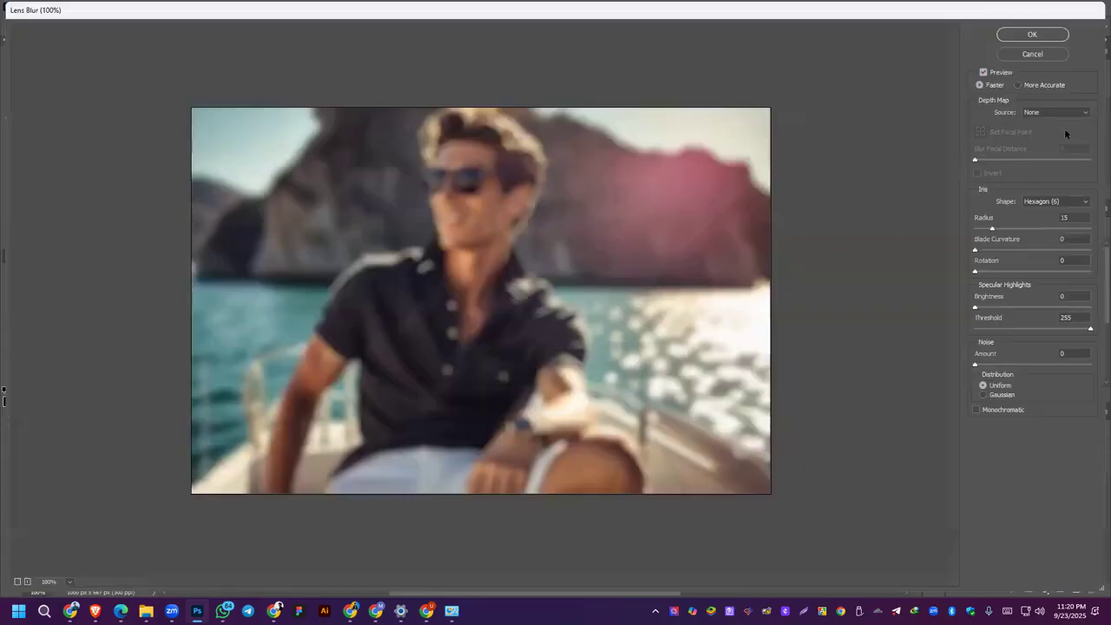
{"action": "key", "text": "Return"}
{"action": "mouse_move", "coordinate": [992, 229]}
{"action": "left_mouse_down"}
{"action": "mouse_move", "coordinate": [1008, 231]}
{"action": "mouse_move", "coordinate": [977, 230]}
{"action": "left_mouse_up"}
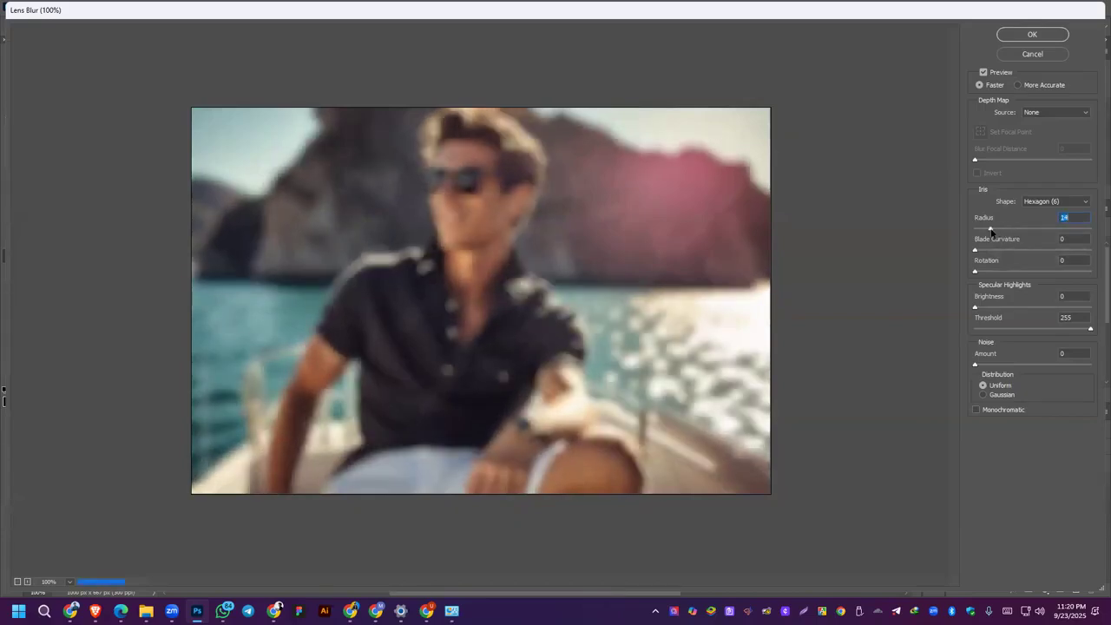
{"action": "left_click", "coordinate": [975, 251]}
{"action": "mouse_move", "coordinate": [1001, 252]}
{"action": "left_mouse_down"}
{"action": "mouse_move", "coordinate": [980, 230]}
{"action": "mouse_move", "coordinate": [1008, 251]}
{"action": "left_mouse_up"}
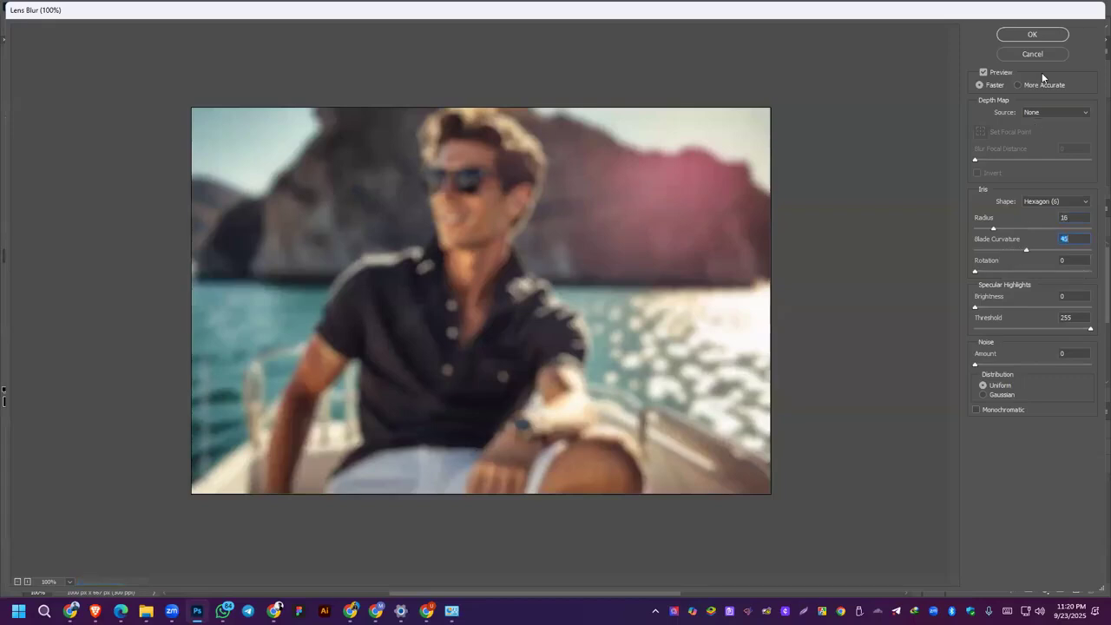
{"action": "left_click_drag", "start_coordinate": [976, 271], "coordinate": [1015, 271]}
{"action": "left_click_drag", "start_coordinate": [976, 365], "coordinate": [987, 369]}
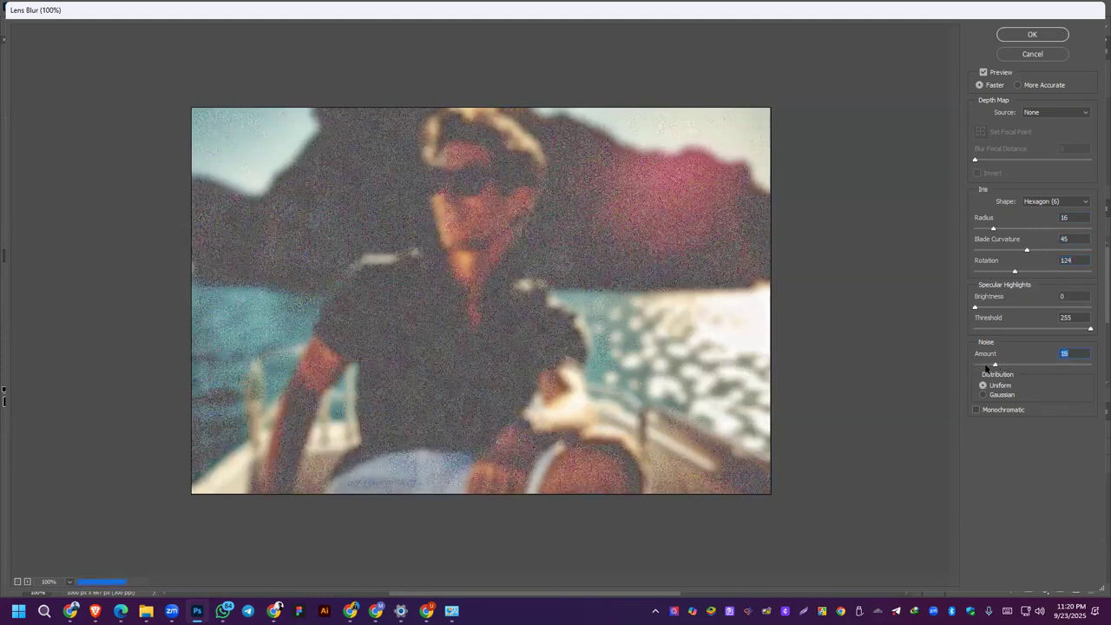
{"action": "type", "text": "0"}
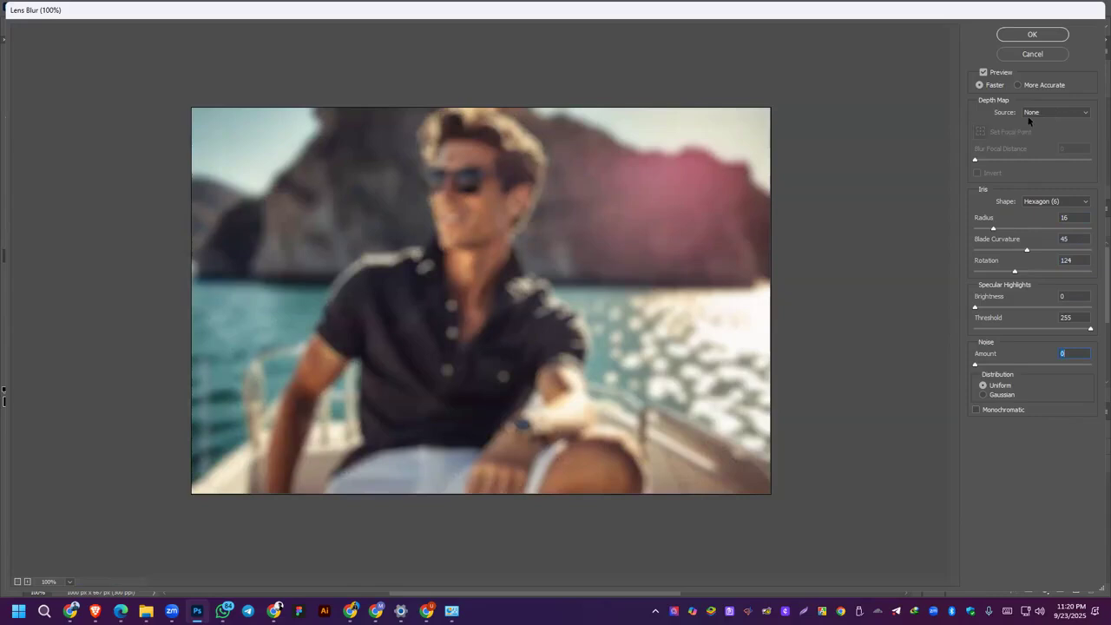
Step: Preview the Lens Blur with radius 12, rotation 86 and more noise, and leave the filter without applying it
{"action": "left_click_drag", "start_coordinate": [991, 219], "coordinate": [987, 219]}
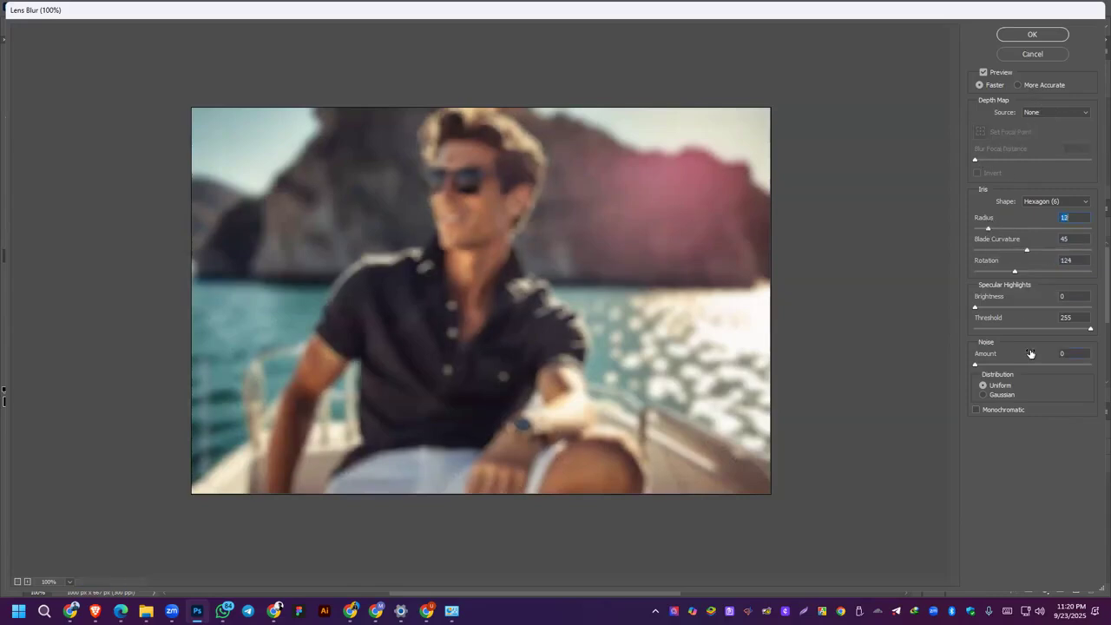
{"action": "left_click_drag", "start_coordinate": [1015, 271], "coordinate": [1011, 272]}
{"action": "left_click", "coordinate": [984, 395]}
{"action": "left_click", "coordinate": [983, 385]}
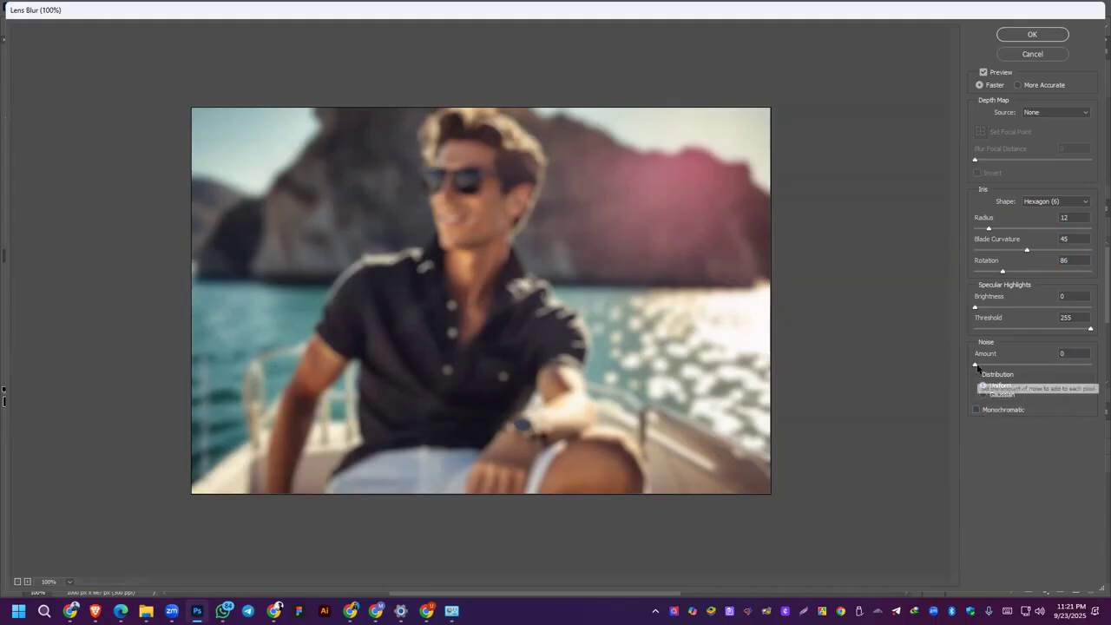
{"action": "left_click_drag", "start_coordinate": [975, 364], "coordinate": [1001, 365]}
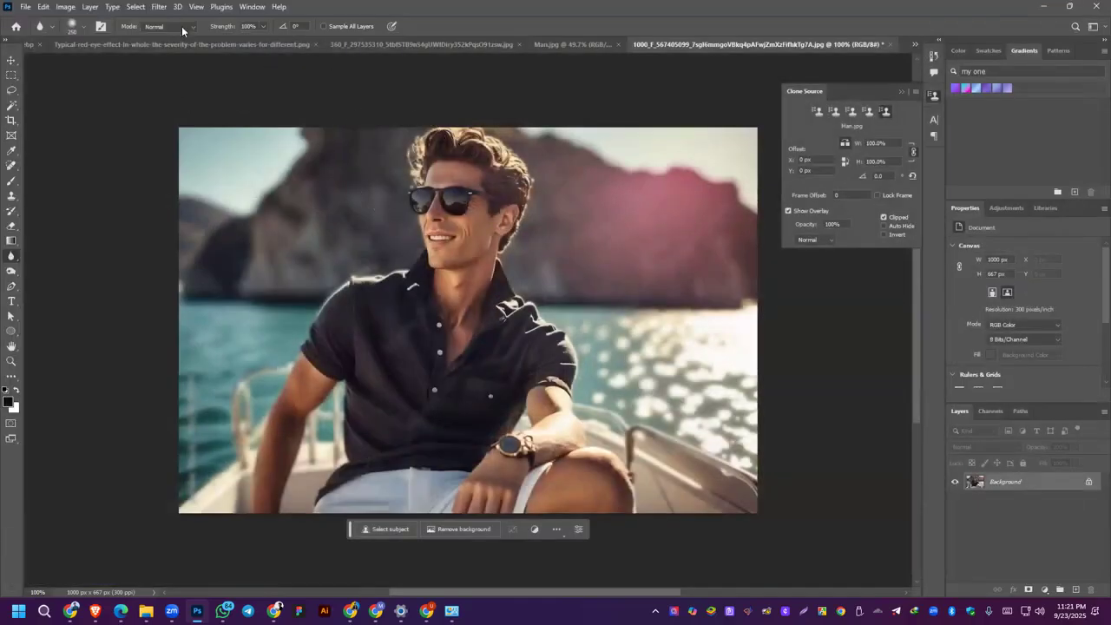
Step: Try different Gaussian Blur radii on the whole photo and cancel the filter
{"action": "left_click", "coordinate": [167, 8]}
{"action": "mouse_move", "coordinate": [172, 163]}
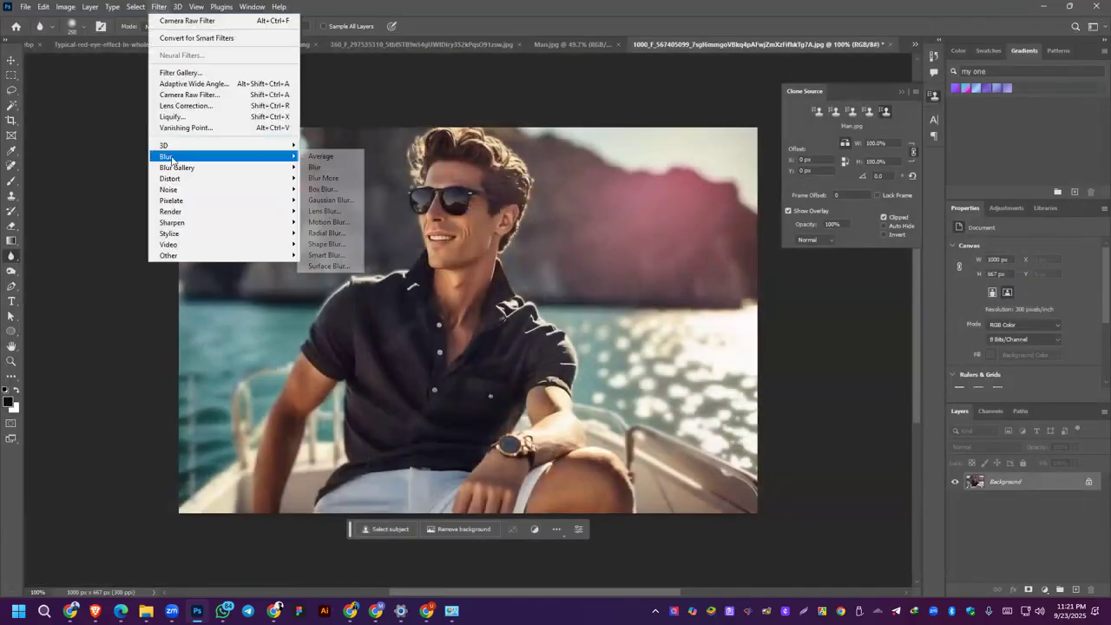
{"action": "left_click", "coordinate": [330, 199]}
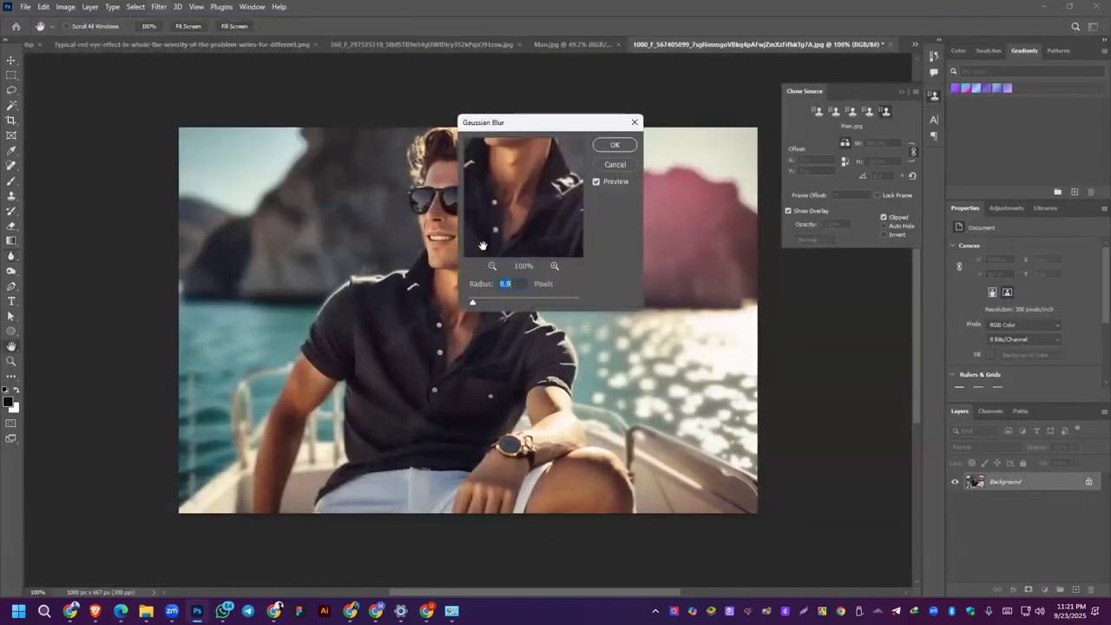
{"action": "mouse_move", "coordinate": [483, 303]}
{"action": "left_mouse_down"}
{"action": "mouse_move", "coordinate": [561, 298]}
{"action": "mouse_move", "coordinate": [468, 302]}
{"action": "left_mouse_up"}
{"action": "left_click", "coordinate": [614, 164]}
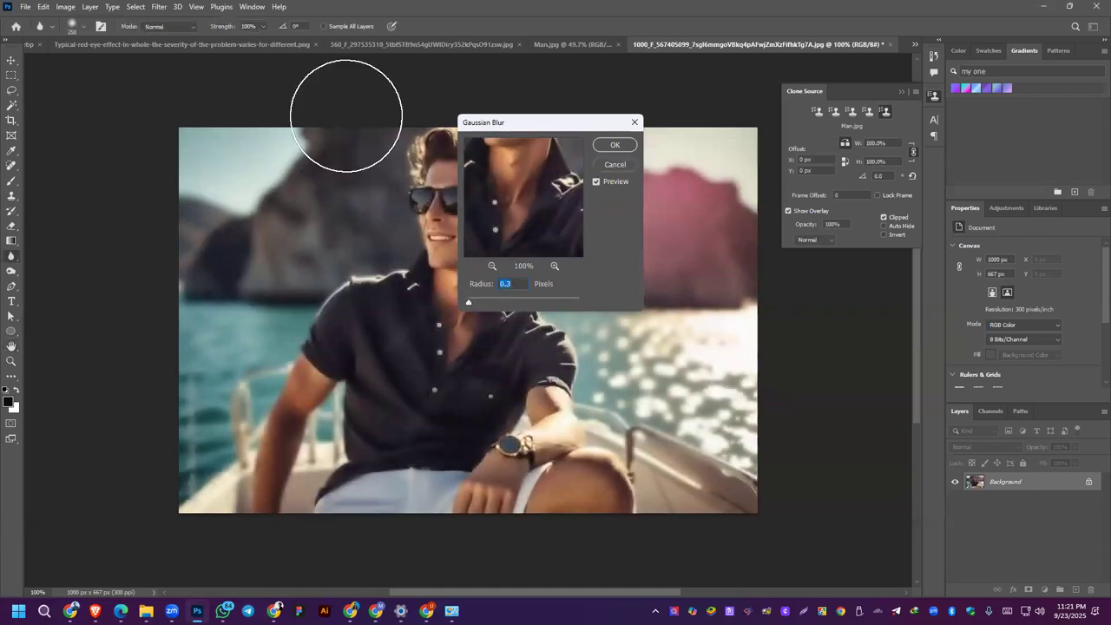
Step: Select the man on the boat as the subject and invert the selection to the background
{"action": "left_click", "coordinate": [136, 9]}
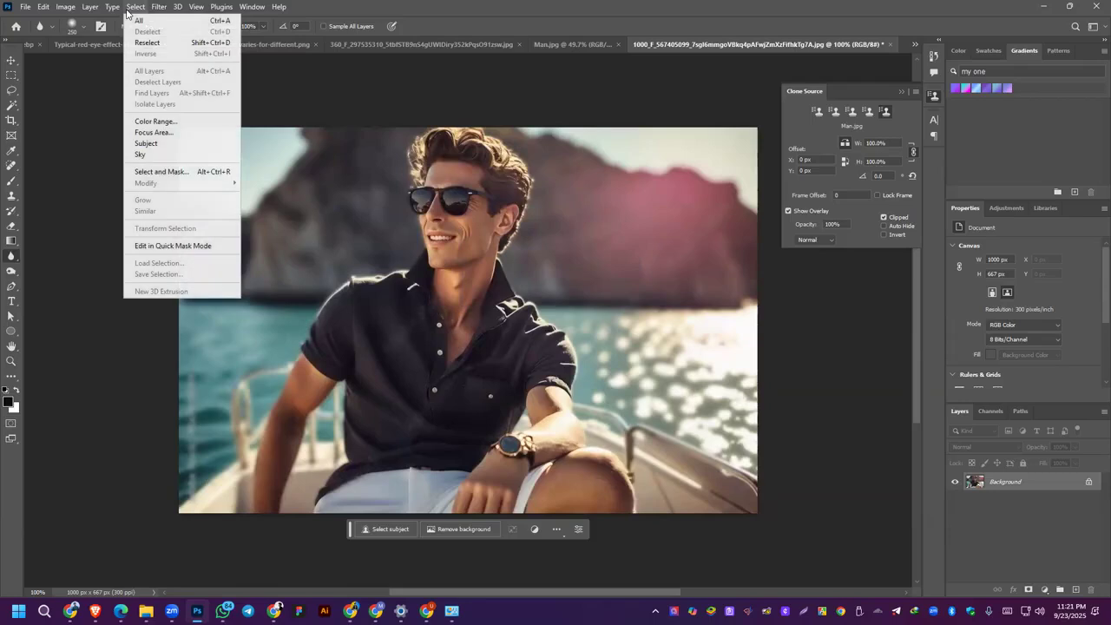
{"action": "left_click", "coordinate": [156, 144]}
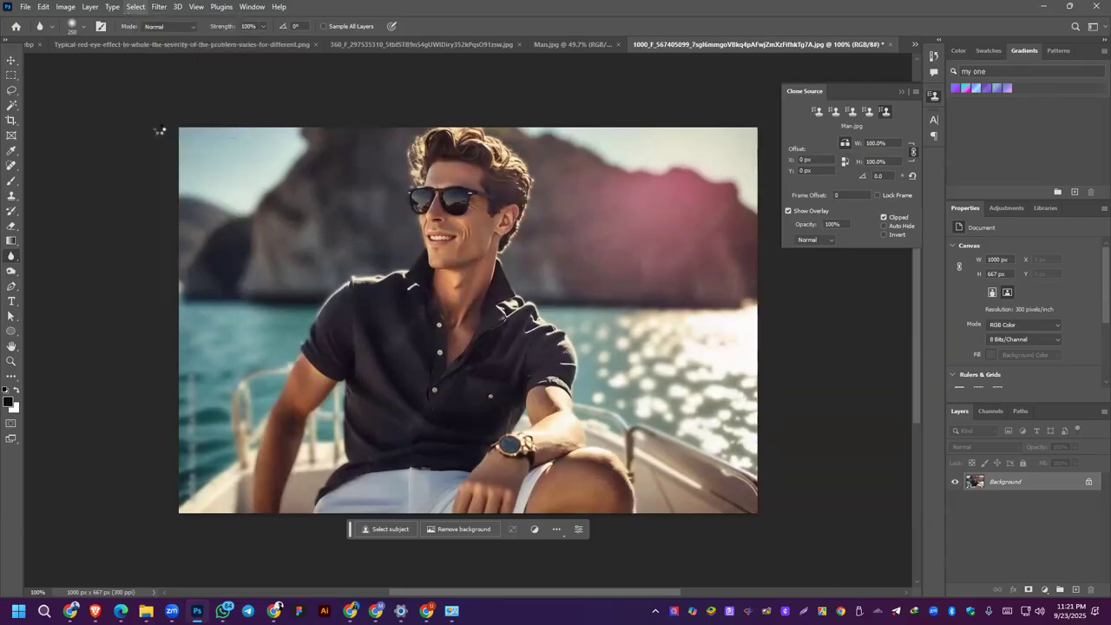
{"action": "left_click", "coordinate": [136, 7]}
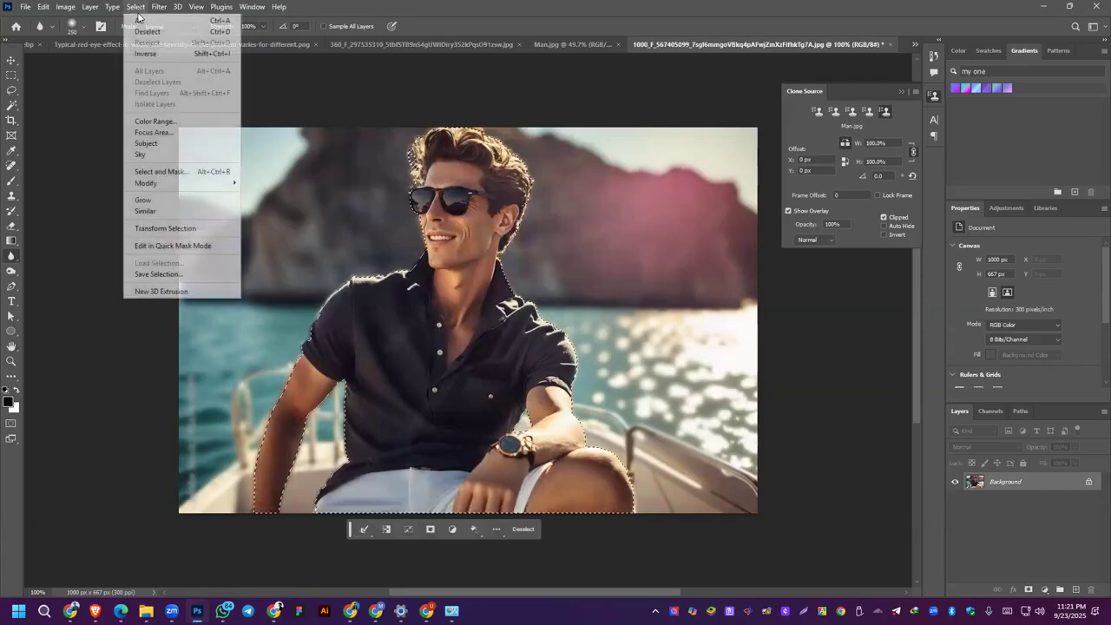
{"action": "left_click", "coordinate": [148, 55]}
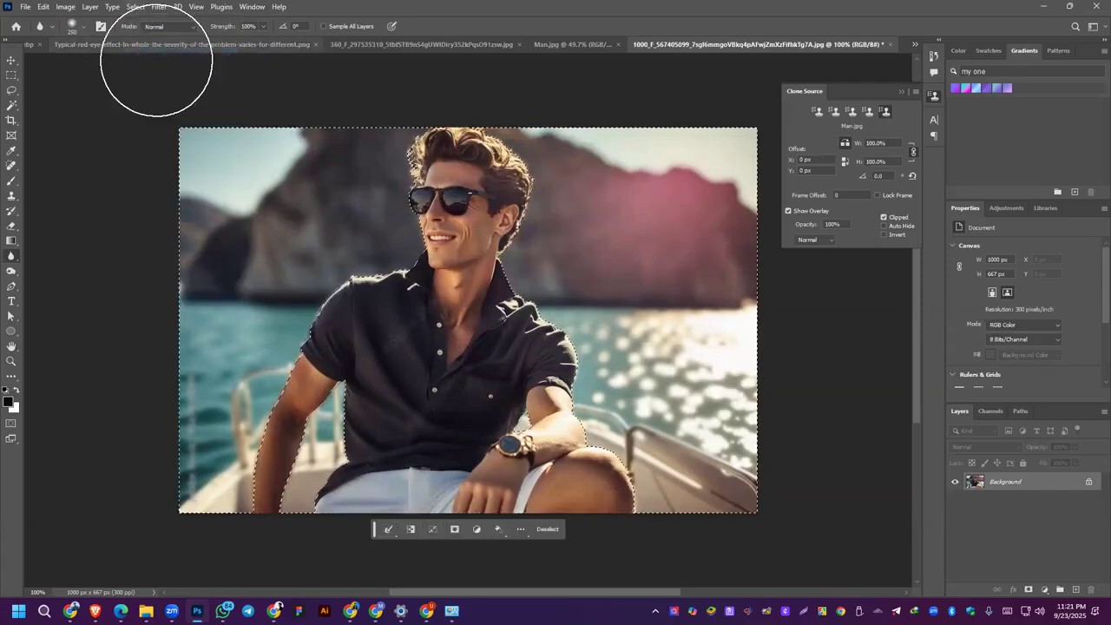
Step: Apply a Gaussian Blur with a 9.4-pixel radius to the selected background and clear the selection
{"action": "left_click", "coordinate": [157, 8]}
{"action": "mouse_move", "coordinate": [172, 156]}
{"action": "left_click", "coordinate": [340, 202]}
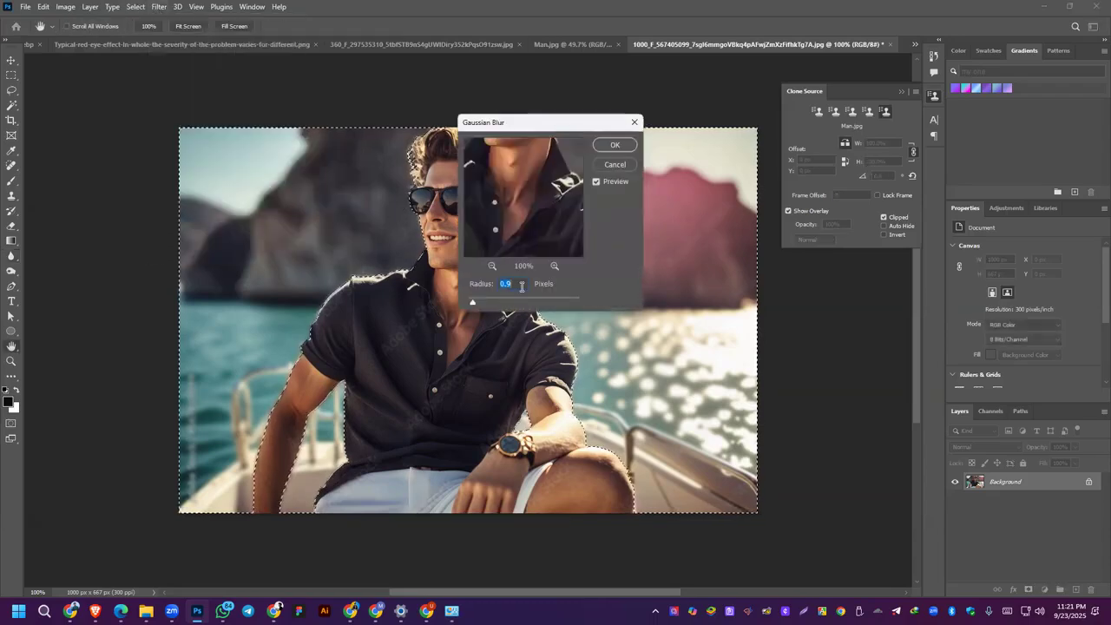
{"action": "left_click_drag", "start_coordinate": [473, 301], "coordinate": [509, 304]}
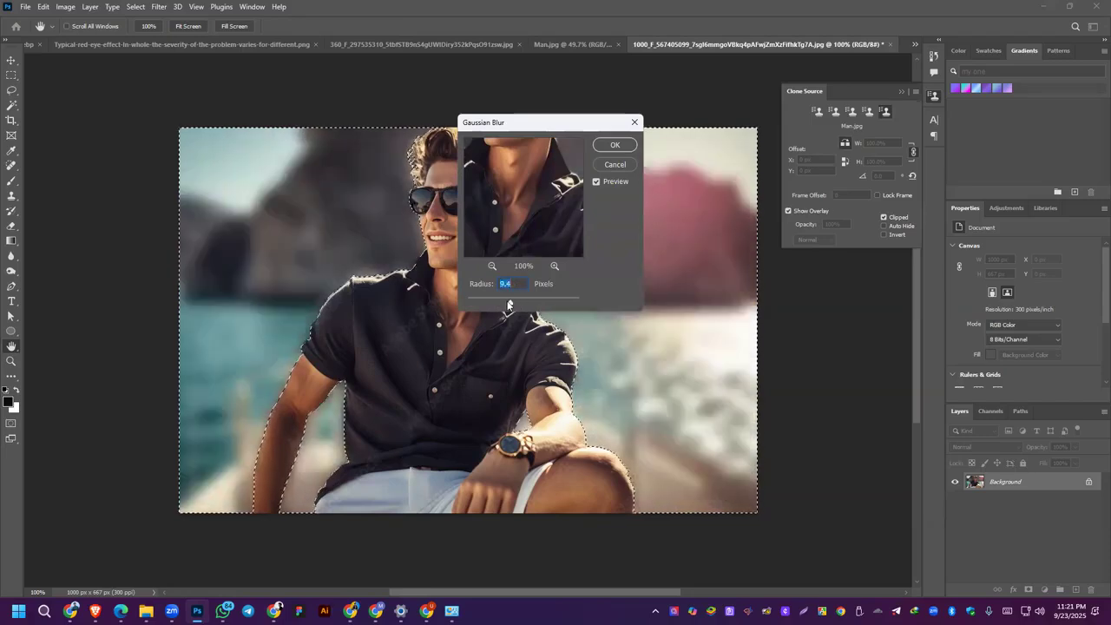
{"action": "left_click", "coordinate": [606, 148]}
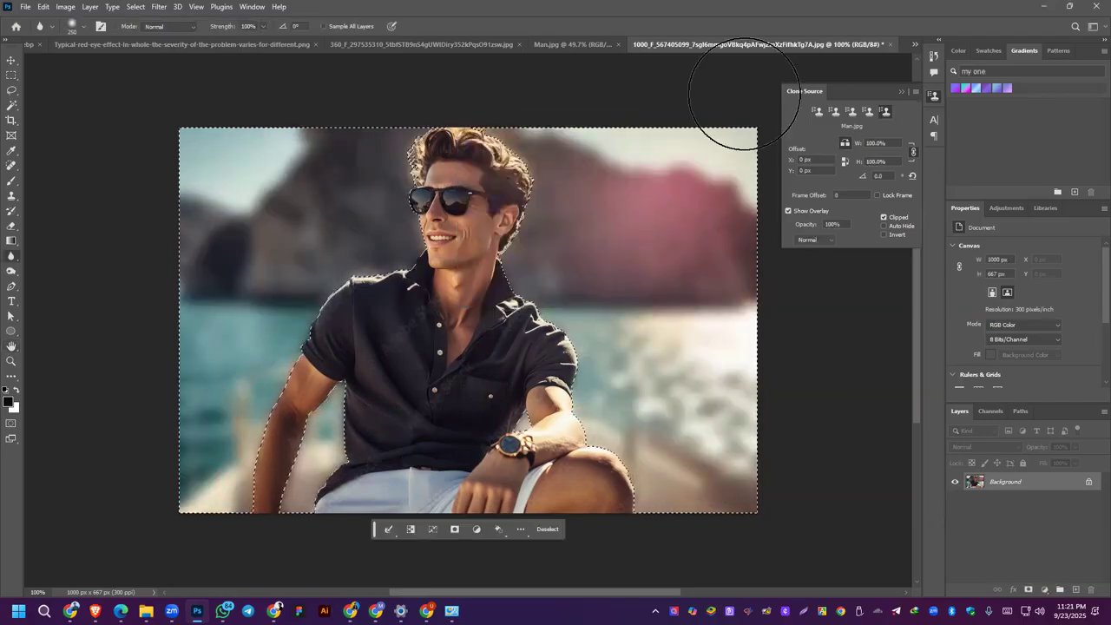
{"action": "key", "text": "ctrl+d"}
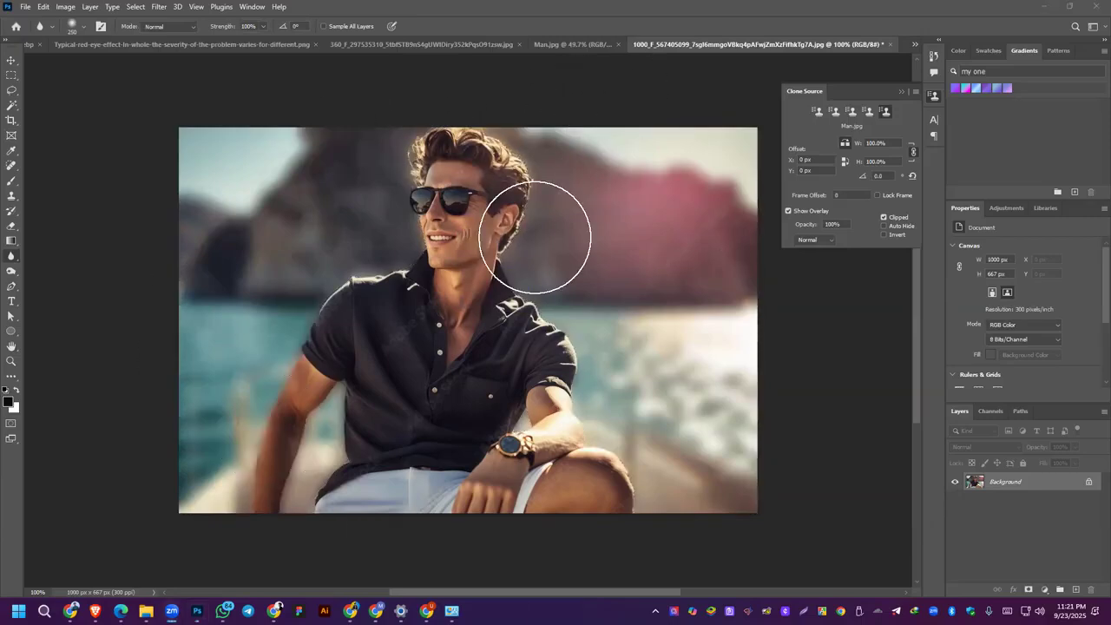
Step: Blur the man's face and shirt with the Blur Tool at 100% strength and check the tool list in the course outline PDF
{"action": "left_click", "coordinate": [9, 262]}
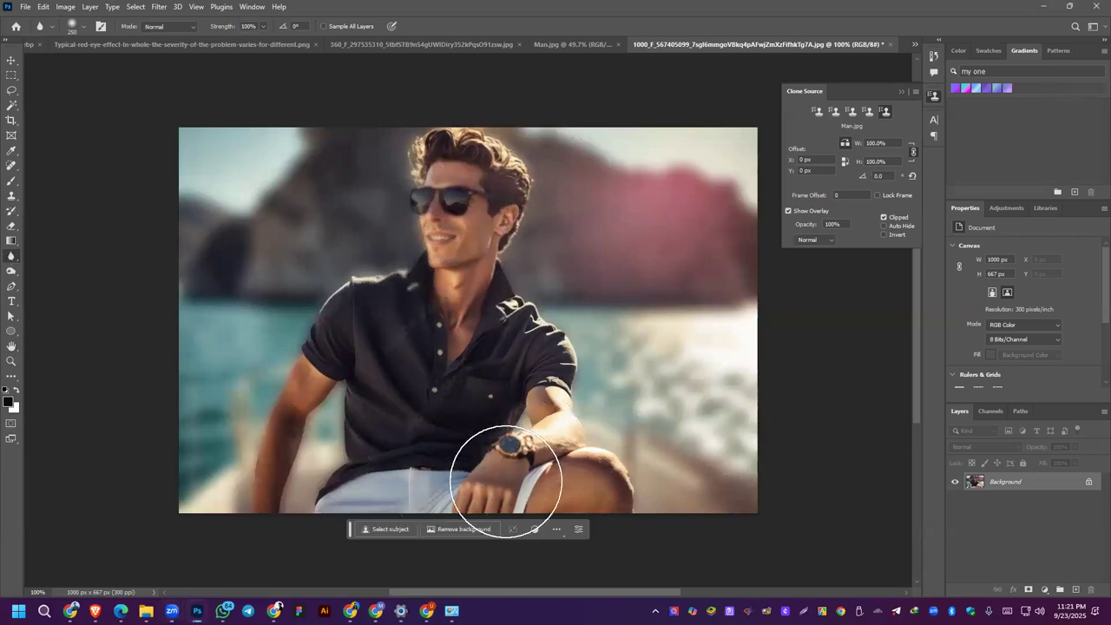
{"action": "left_click", "coordinate": [121, 611]}
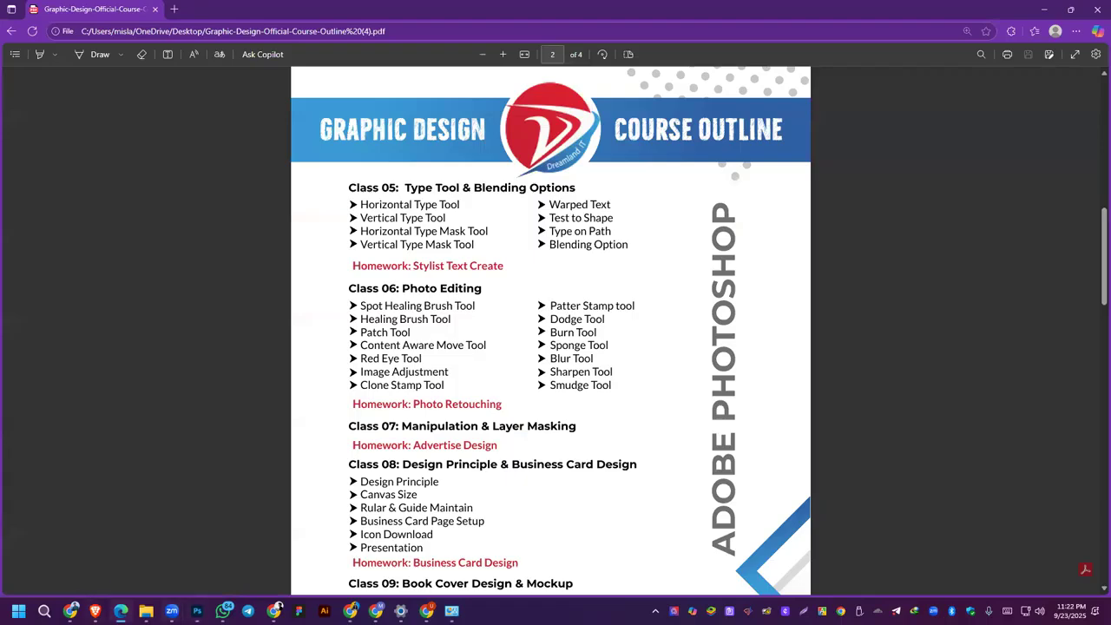
{"action": "left_click", "coordinate": [197, 612]}
Step: Sharpen the man's sunglasses and face using the Sharpen Tool with an enlarged brush at 50% strength
{"action": "right_click", "coordinate": [12, 257]}
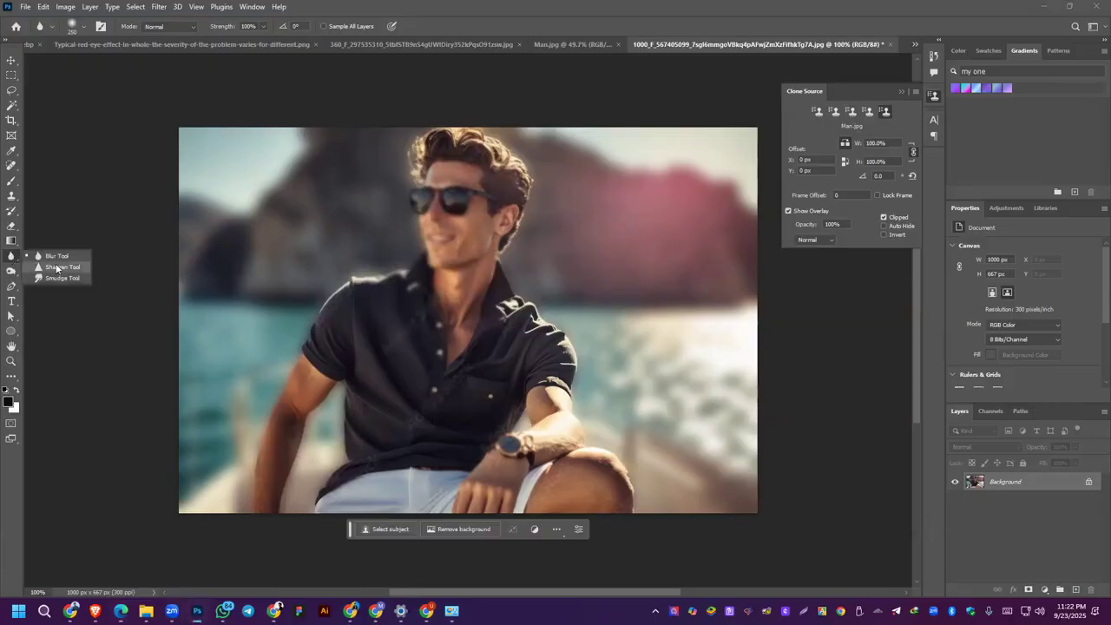
{"action": "left_click", "coordinate": [48, 269]}
{"action": "key", "text": "bracketright"}
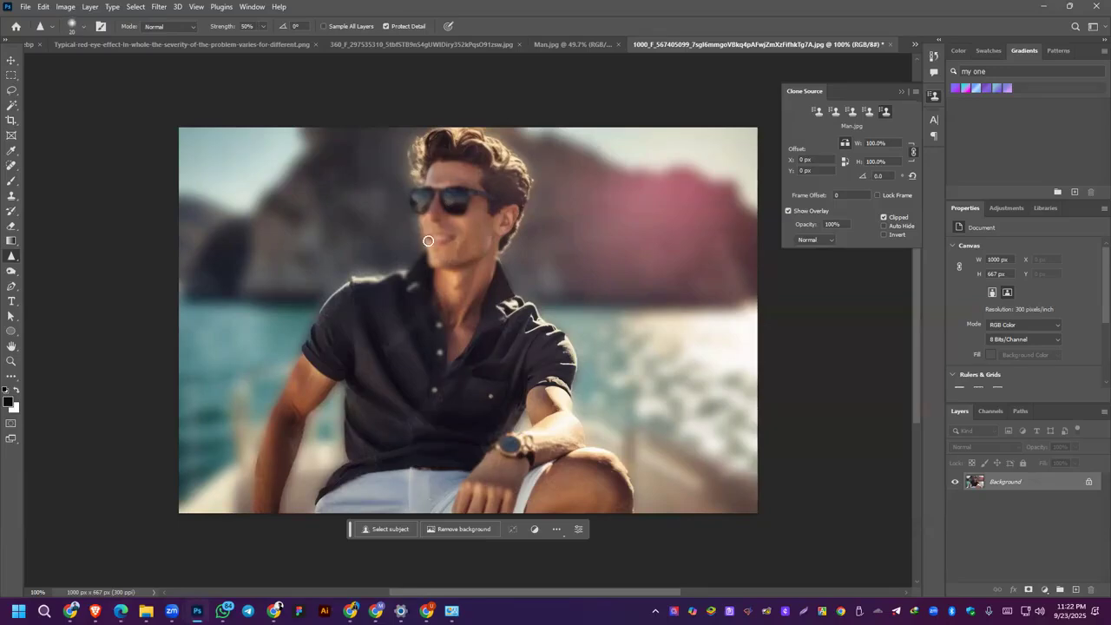
{"action": "key", "text": "bracketright"}
{"action": "key", "text": "bracketright"}
{"action": "key", "text": "bracketright"}
{"action": "key", "text": "bracketright"}
{"action": "mouse_move", "coordinate": [456, 204]}
{"action": "left_mouse_down"}
{"action": "mouse_move", "coordinate": [465, 163]}
{"action": "mouse_move", "coordinate": [489, 180]}
{"action": "mouse_move", "coordinate": [486, 219]}
{"action": "left_mouse_up"}
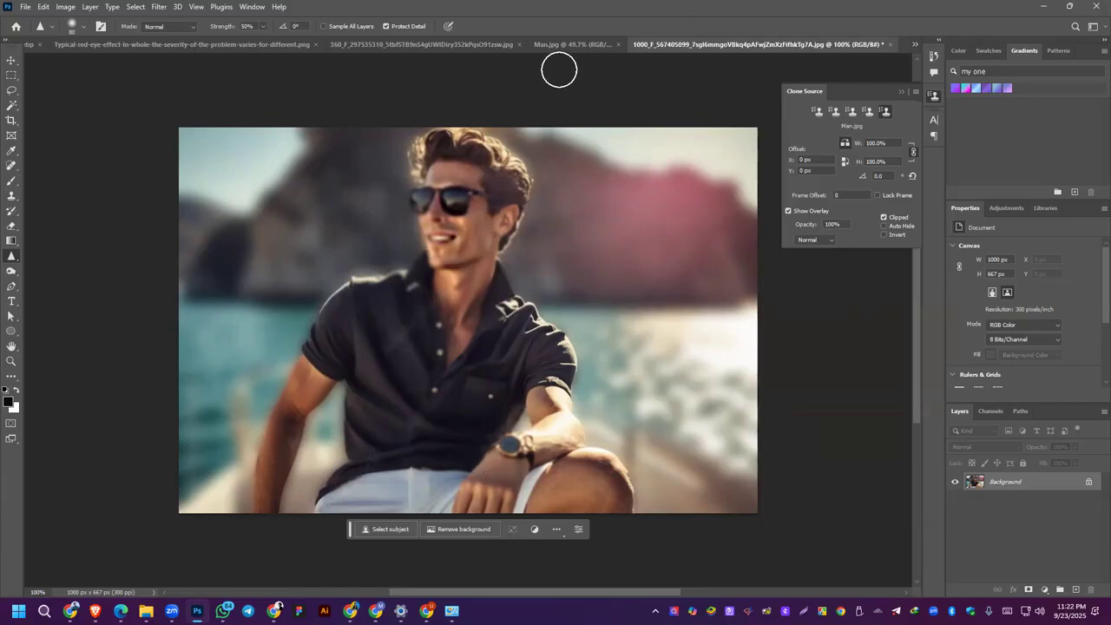
Step: Switch to the Man.jpg portrait, smear one side of the face with the Smudge Tool at 100% strength, and undo the smear
{"action": "left_click", "coordinate": [559, 45]}
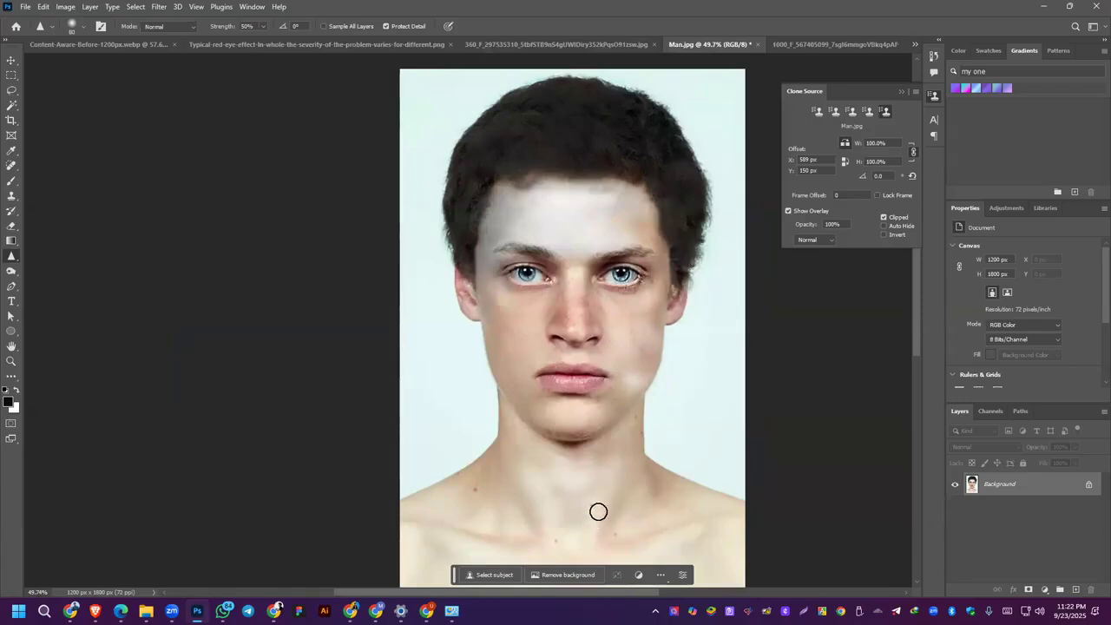
{"action": "left_click", "coordinate": [10, 241]}
{"action": "right_click", "coordinate": [11, 256]}
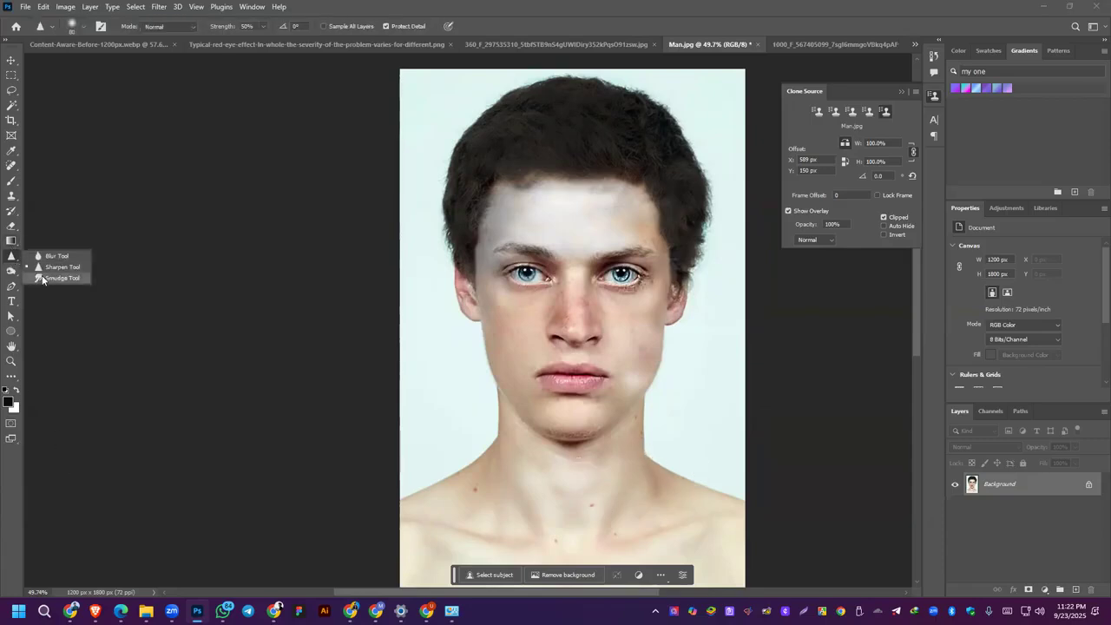
{"action": "left_click", "coordinate": [54, 274]}
{"action": "mouse_move", "coordinate": [469, 262]}
{"action": "left_mouse_down"}
{"action": "mouse_move", "coordinate": [458, 333]}
{"action": "mouse_move", "coordinate": [484, 279]}
{"action": "mouse_move", "coordinate": [456, 315]}
{"action": "mouse_move", "coordinate": [515, 326]}
{"action": "mouse_move", "coordinate": [517, 275]}
{"action": "mouse_move", "coordinate": [531, 340]}
{"action": "mouse_move", "coordinate": [599, 361]}
{"action": "mouse_move", "coordinate": [530, 355]}
{"action": "left_mouse_up"}
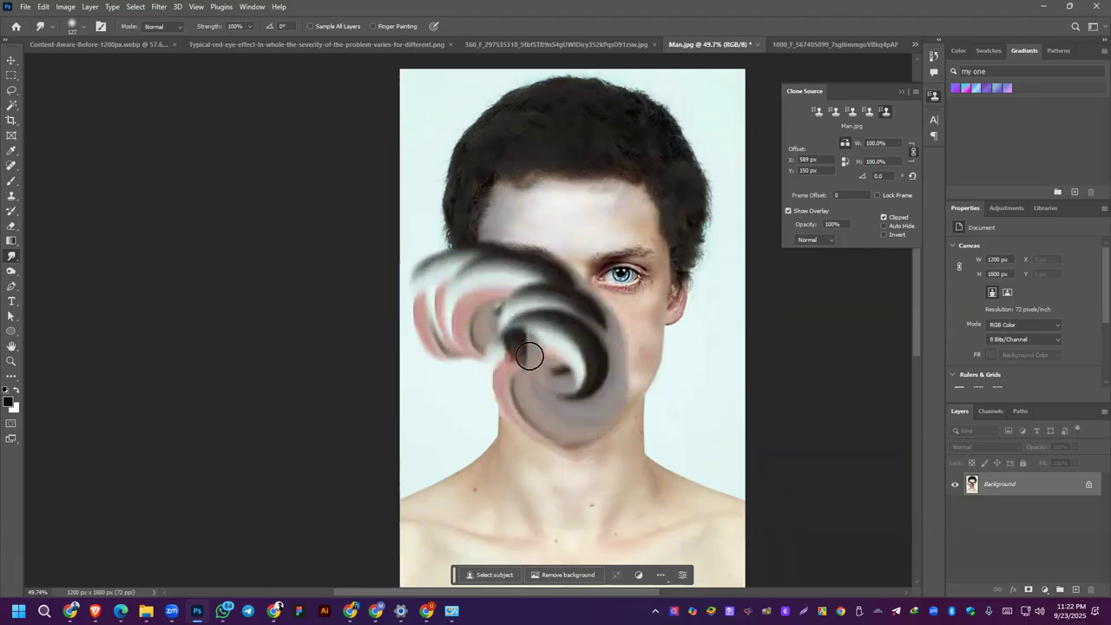
{"action": "left_click", "coordinate": [10, 182]}
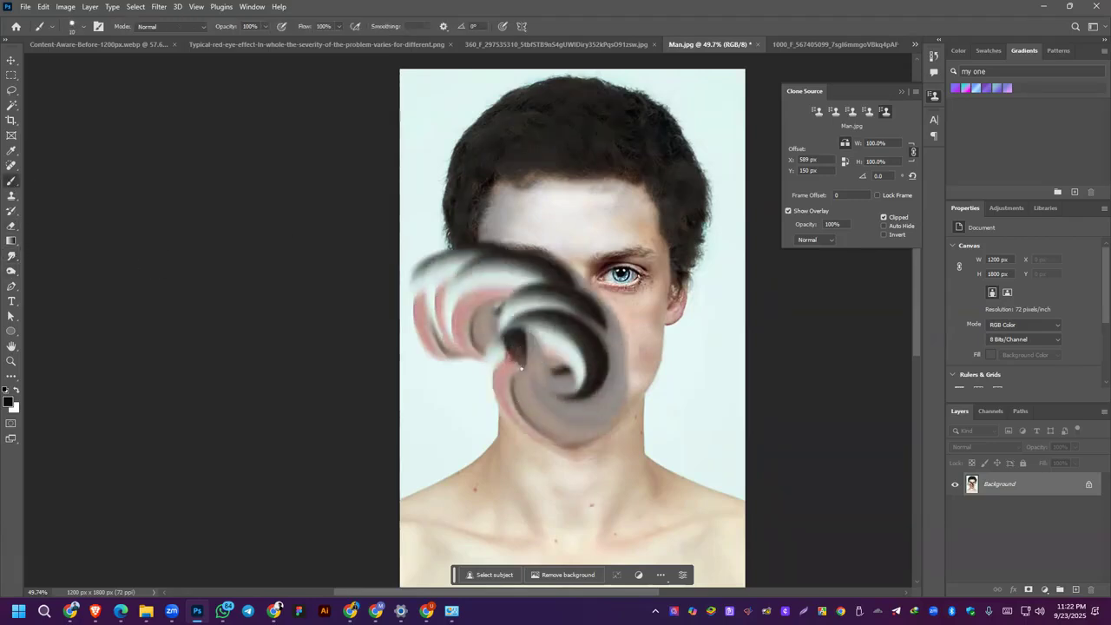
{"action": "key", "text": "ctrl+z"}
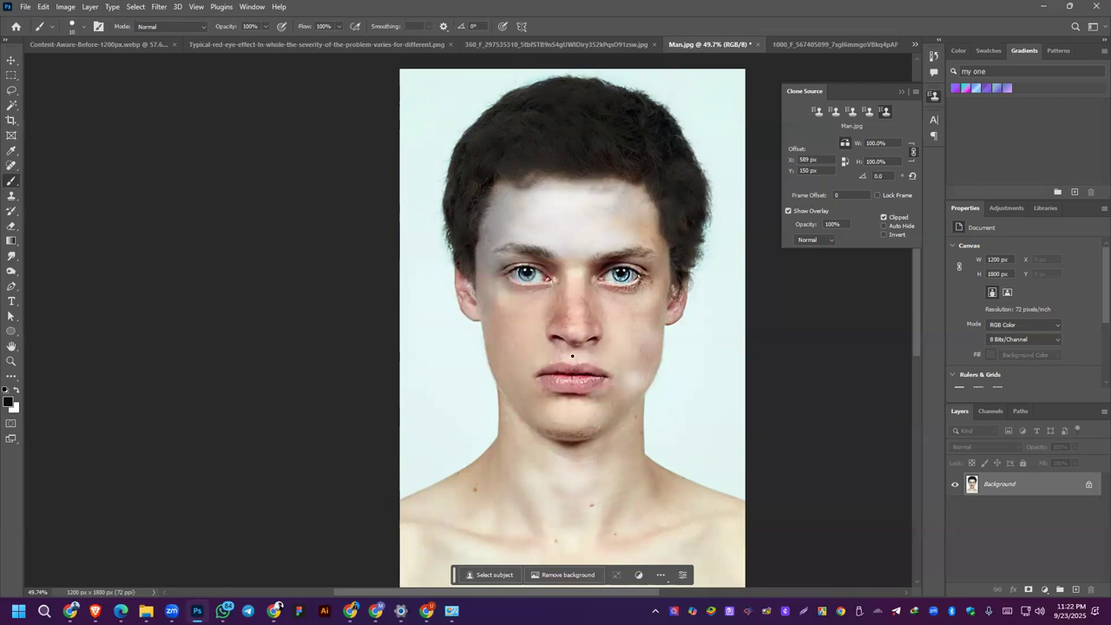
Step: Paint trial strokes over the portrait's face and neck with an enlarged Brush and undo each one
{"action": "key", "text": "bracketright"}
{"action": "key", "text": "bracketright"}
{"action": "key", "text": "bracketright"}
{"action": "key", "text": "bracketright"}
{"action": "key", "text": "bracketright"}
{"action": "key", "text": "bracketright"}
{"action": "key", "text": "bracketright"}
{"action": "key", "text": "bracketright"}
{"action": "key", "text": "bracketright"}
{"action": "key", "text": "bracketright"}
{"action": "mouse_move", "coordinate": [571, 340]}
{"action": "left_mouse_down"}
{"action": "mouse_move", "coordinate": [602, 429]}
{"action": "mouse_move", "coordinate": [546, 367]}
{"action": "left_mouse_up"}
{"action": "key", "text": "ctrl+z"}
{"action": "mouse_move", "coordinate": [570, 483]}
{"action": "left_mouse_down"}
{"action": "mouse_move", "coordinate": [533, 486]}
{"action": "mouse_move", "coordinate": [535, 435]}
{"action": "left_mouse_up"}
{"action": "key", "text": "ctrl+z"}
Step: Smear the portrait's face and shoulders with the Smudge Tool at 500 px, including a stroke pulled in from outside the canvas
{"action": "left_click", "coordinate": [13, 258]}
{"action": "key", "text": "bracketright"}
{"action": "key", "text": "bracketright"}
{"action": "key", "text": "bracketright"}
{"action": "key", "text": "bracketright"}
{"action": "key", "text": "bracketright"}
{"action": "key", "text": "bracketright"}
{"action": "key", "text": "bracketright"}
{"action": "key", "text": "bracketright"}
{"action": "key", "text": "bracketright"}
{"action": "key", "text": "bracketright"}
{"action": "key", "text": "bracketright"}
{"action": "mouse_move", "coordinate": [583, 390]}
{"action": "left_mouse_down"}
{"action": "mouse_move", "coordinate": [533, 359]}
{"action": "mouse_move", "coordinate": [538, 392]}
{"action": "mouse_move", "coordinate": [566, 361]}
{"action": "mouse_move", "coordinate": [565, 370]}
{"action": "mouse_move", "coordinate": [514, 305]}
{"action": "mouse_move", "coordinate": [564, 214]}
{"action": "mouse_move", "coordinate": [524, 357]}
{"action": "mouse_move", "coordinate": [533, 342]}
{"action": "mouse_move", "coordinate": [542, 348]}
{"action": "mouse_move", "coordinate": [538, 374]}
{"action": "left_mouse_up"}
{"action": "key", "text": "bracketleft"}
{"action": "key", "text": "bracketleft"}
{"action": "key", "text": "bracketleft"}
{"action": "key", "text": "bracketleft"}
{"action": "mouse_move", "coordinate": [576, 338]}
{"action": "left_mouse_down"}
{"action": "mouse_move", "coordinate": [614, 322]}
{"action": "mouse_move", "coordinate": [569, 303]}
{"action": "mouse_move", "coordinate": [651, 374]}
{"action": "mouse_move", "coordinate": [574, 289]}
{"action": "mouse_move", "coordinate": [654, 264]}
{"action": "mouse_move", "coordinate": [666, 292]}
{"action": "mouse_move", "coordinate": [644, 356]}
{"action": "mouse_move", "coordinate": [587, 380]}
{"action": "mouse_move", "coordinate": [473, 358]}
{"action": "mouse_move", "coordinate": [405, 300]}
{"action": "mouse_move", "coordinate": [361, 223]}
{"action": "mouse_move", "coordinate": [701, 235]}
{"action": "left_mouse_up"}
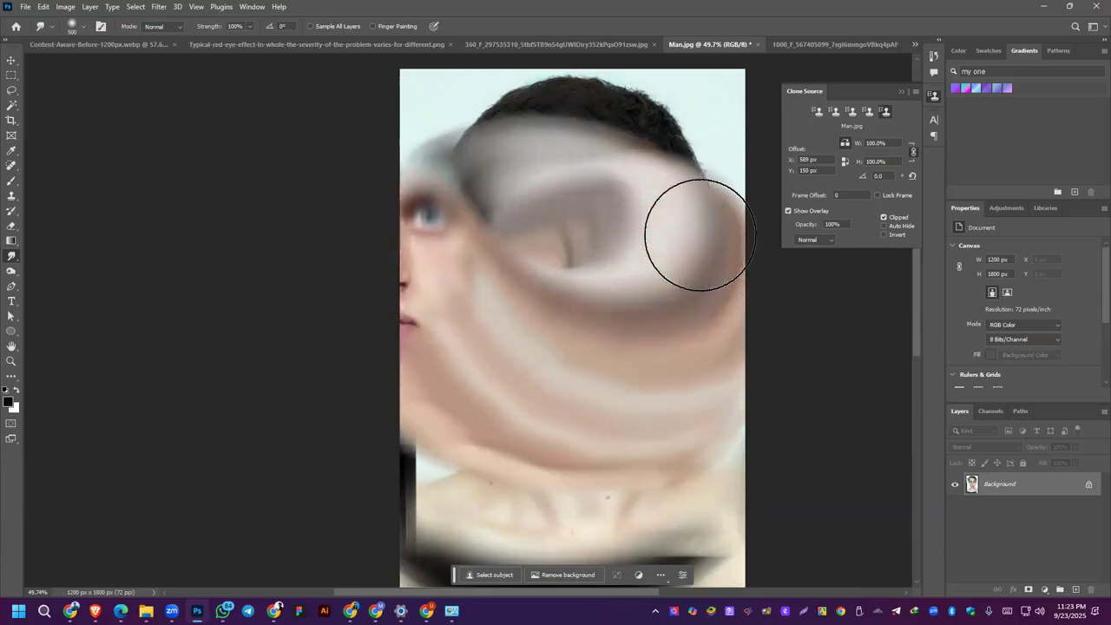
{"action": "left_click_drag", "start_coordinate": [313, 255], "coordinate": [613, 235]}
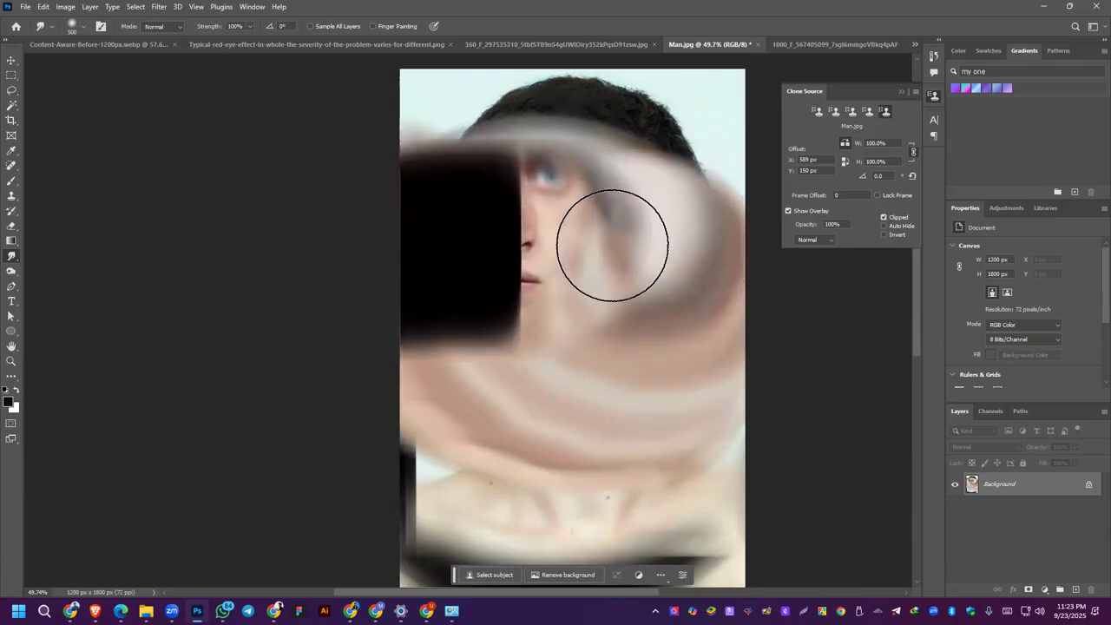
Step: Switch to the course outline PDF in the browser and highlight the Patter Stamp tool entry under Class 06: Photo Editing
{"action": "left_click", "coordinate": [120, 610]}
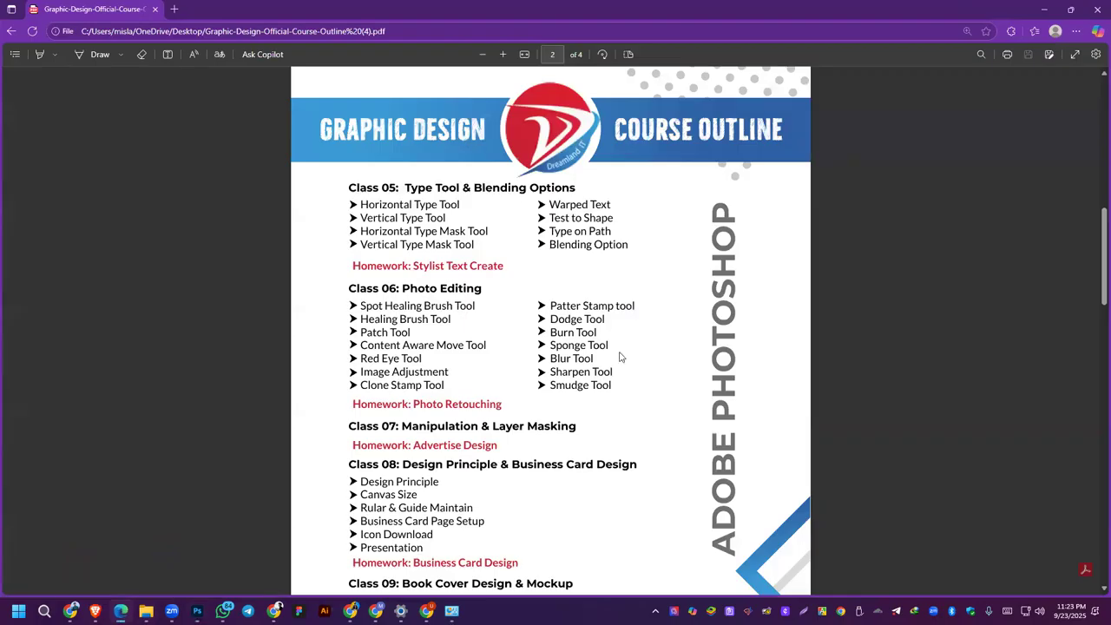
{"action": "left_click_drag", "start_coordinate": [552, 304], "coordinate": [673, 308]}
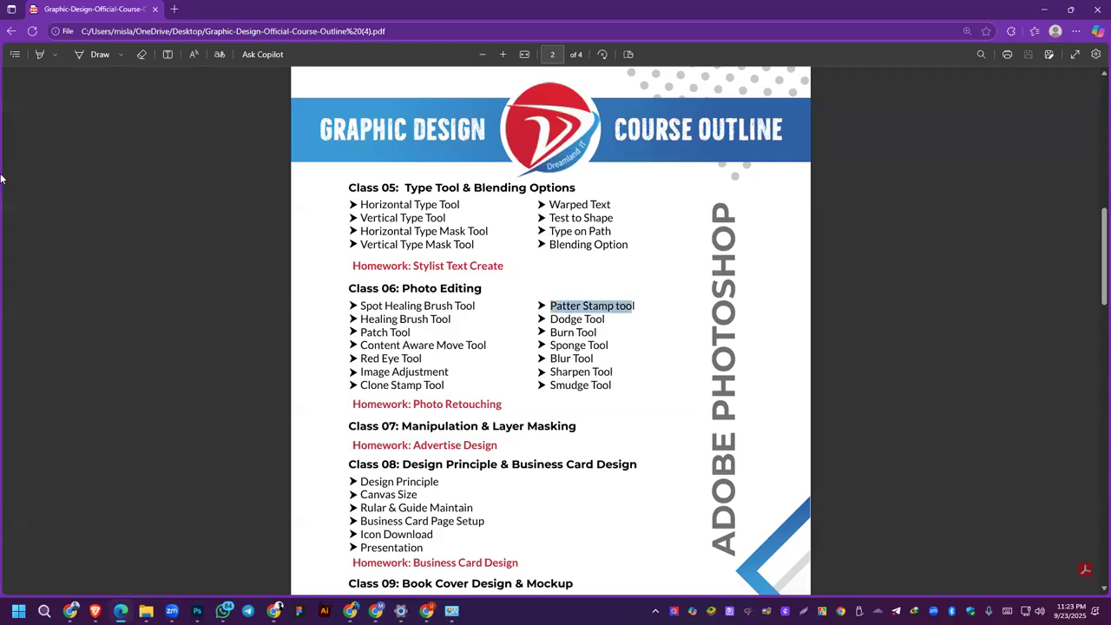
Step: Return to the Man.jpg portrait in Photoshop and undo the large smudge strokes over the face and shoulders
{"action": "left_click", "coordinate": [1044, 9]}
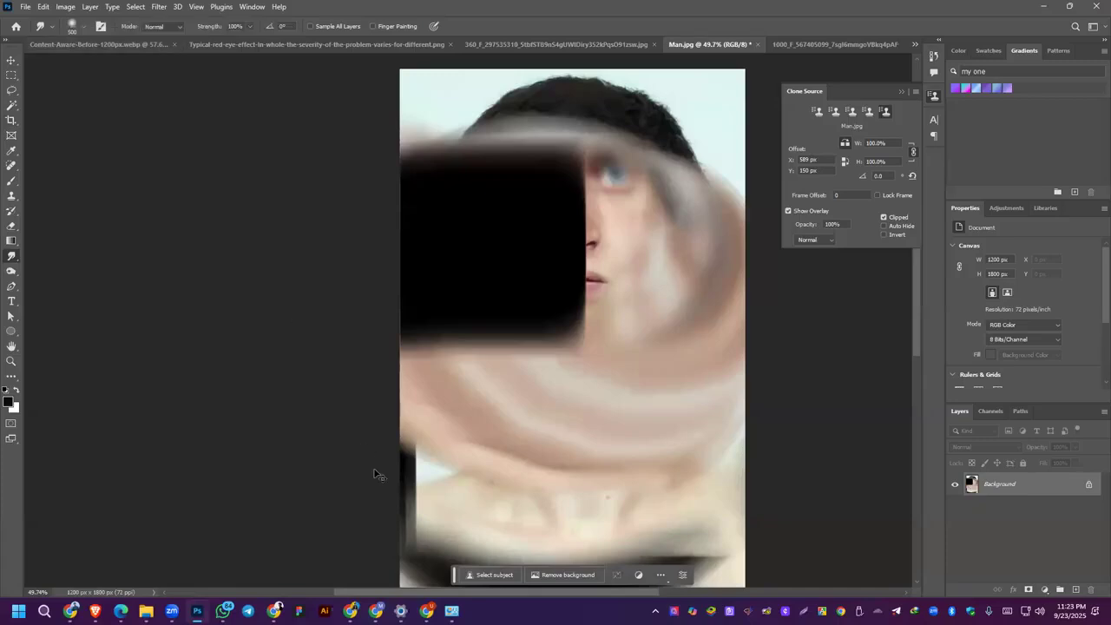
{"action": "key", "text": "ctrl+z"}
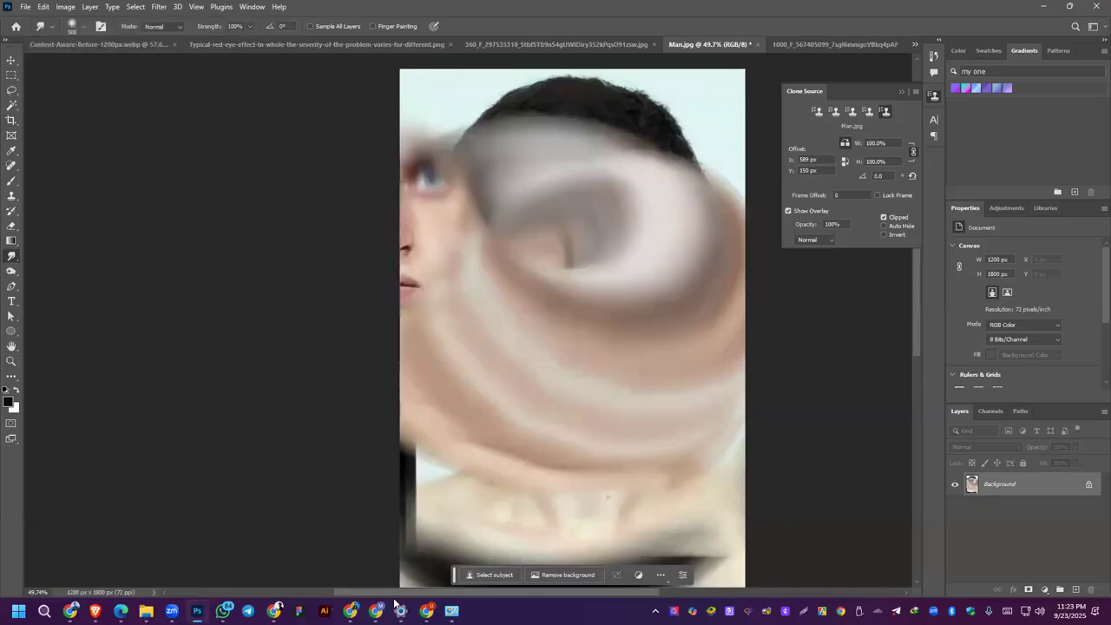
{"action": "key", "text": "ctrl+z"}
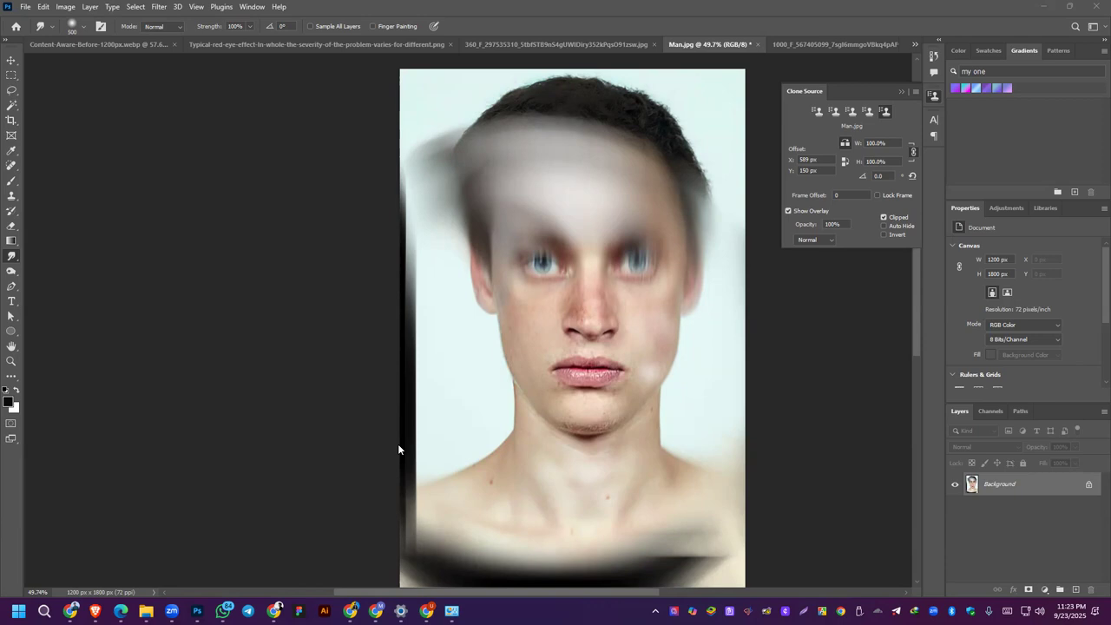
{"action": "left_click", "coordinate": [12, 60]}
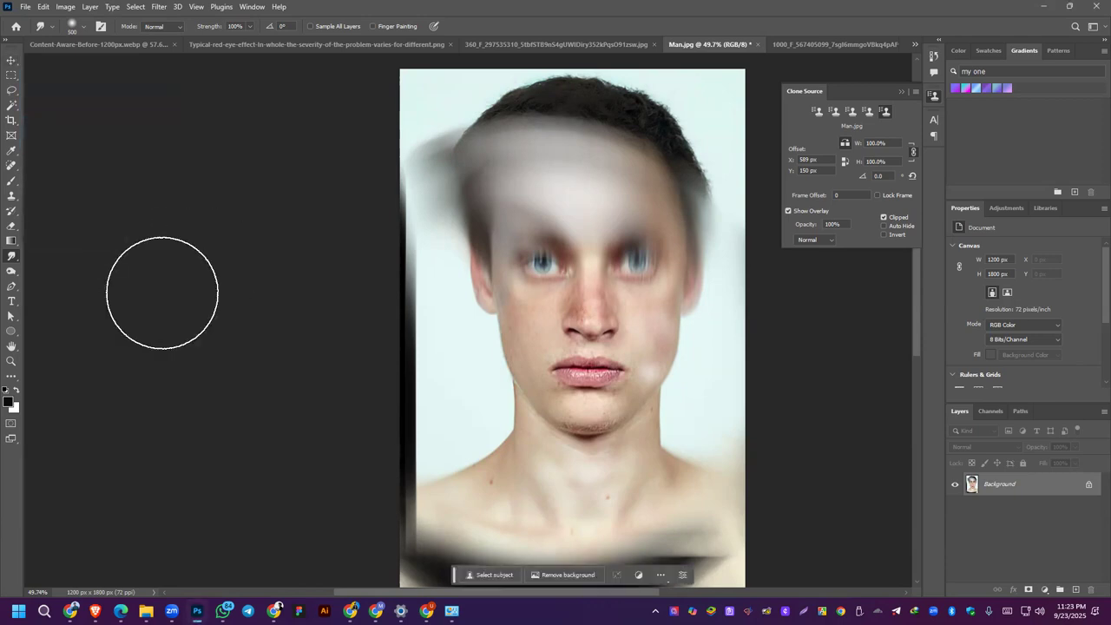
{"action": "key", "text": "ctrl+z"}
{"action": "key", "text": "ctrl+z"}
{"action": "key", "text": "ctrl+z"}
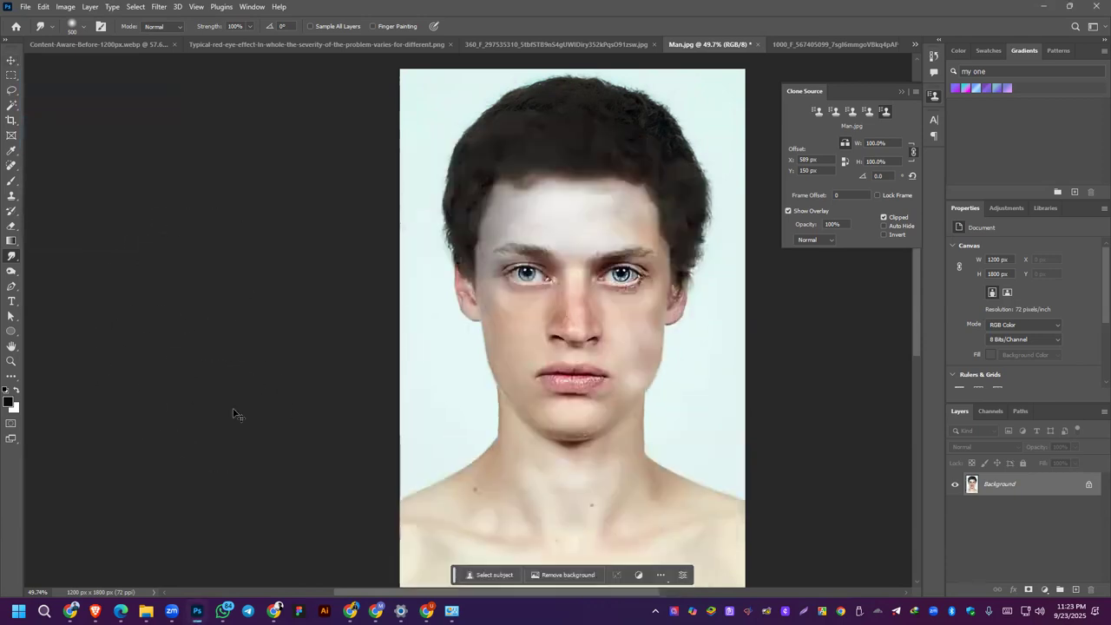
Step: In the Content-Aware-Before-1200px.webp beach photo, lasso a freehand area beside the woman spanning sky, sea and sand
{"action": "left_click", "coordinate": [117, 45]}
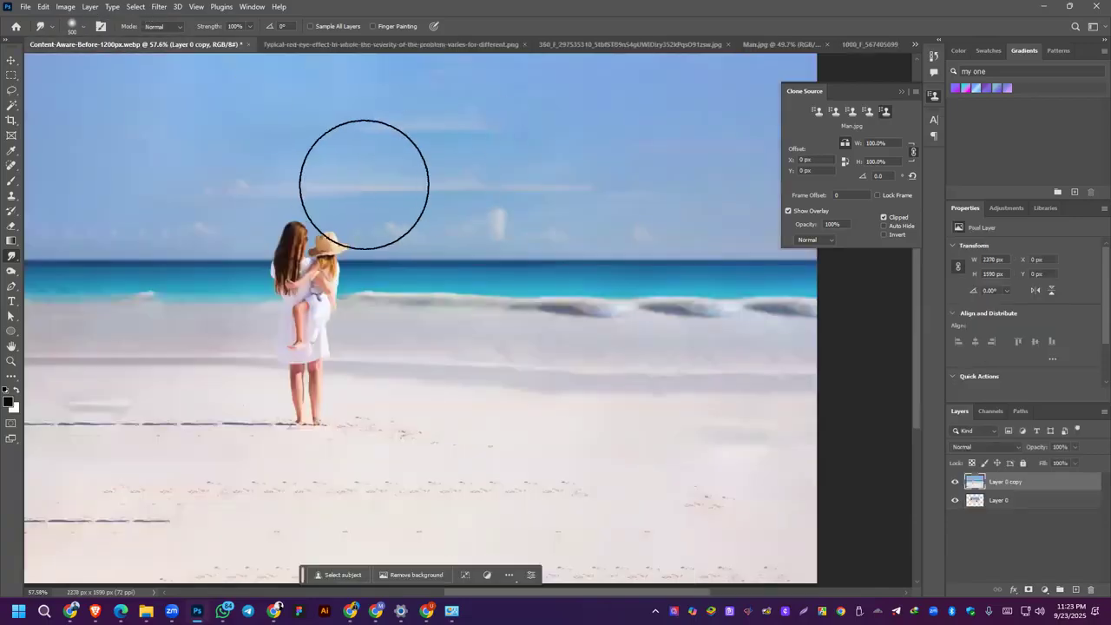
{"action": "key", "text": "ctrl+minus"}
{"action": "scroll", "coordinate": [380, 284], "scroll_direction": "up", "scroll_amount": 5}
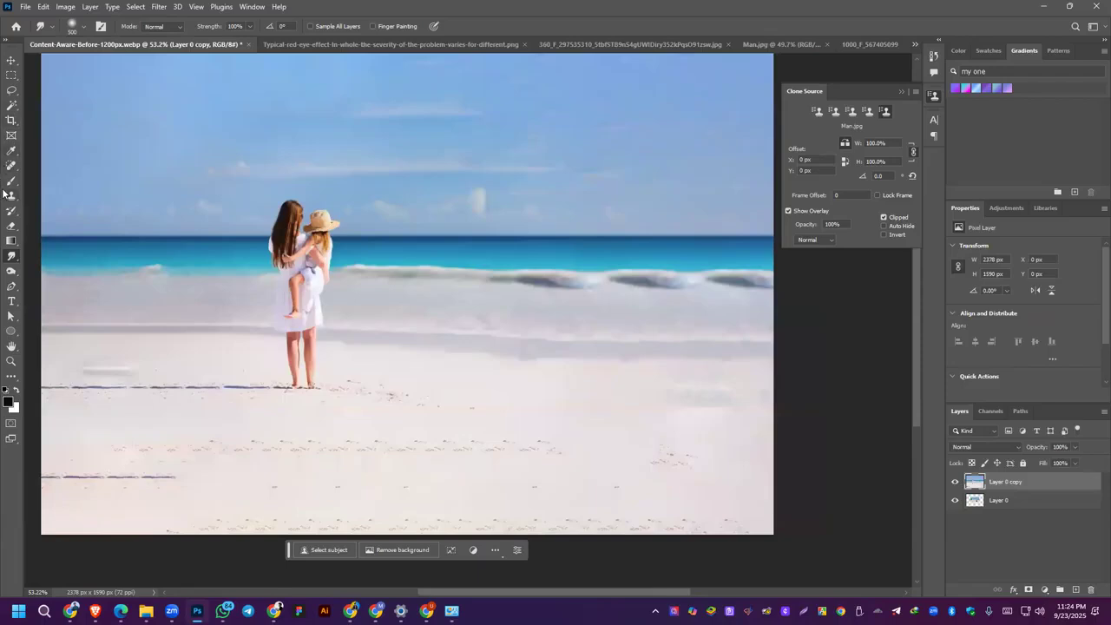
{"action": "left_click", "coordinate": [13, 90]}
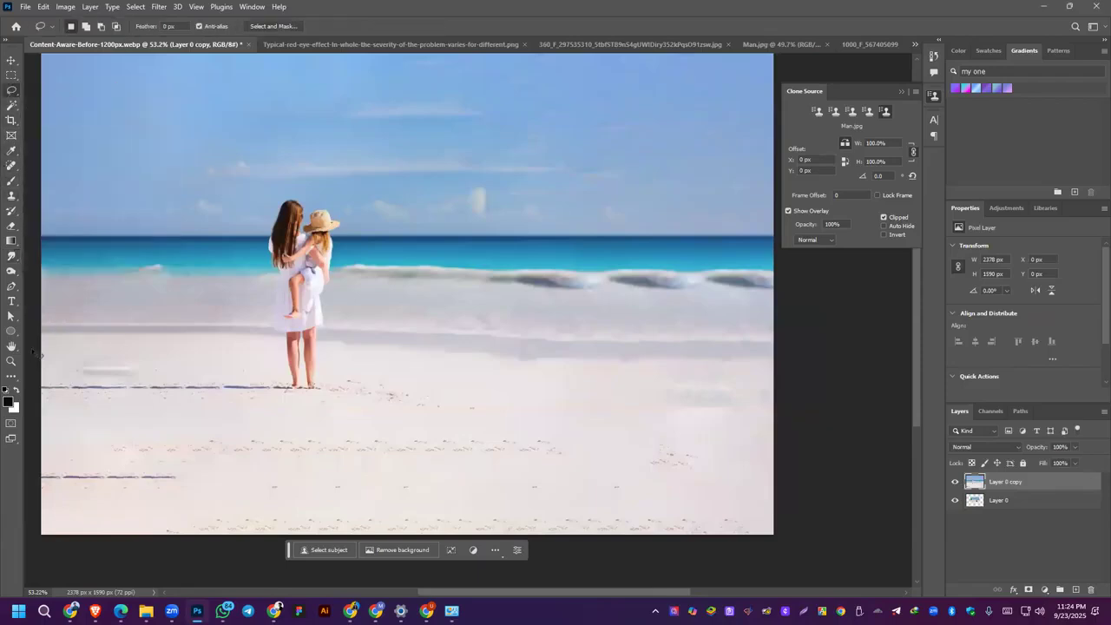
{"action": "mouse_move", "coordinate": [41, 217]}
{"action": "left_mouse_down"}
{"action": "mouse_move", "coordinate": [89, 194]}
{"action": "mouse_move", "coordinate": [221, 233]}
{"action": "left_mouse_up"}
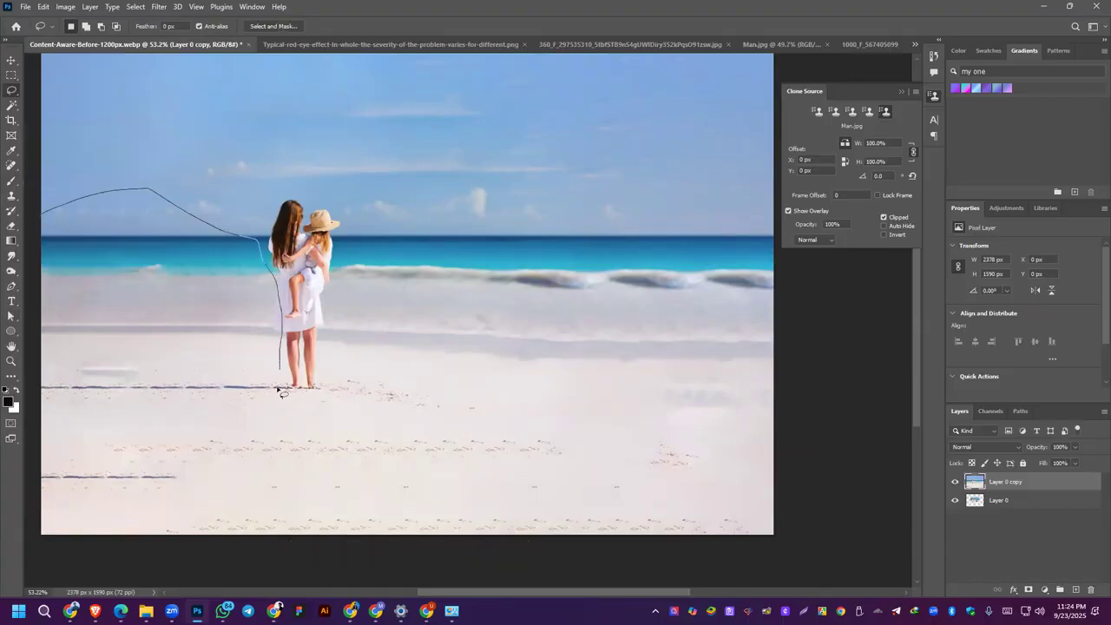
{"action": "left_click_drag", "start_coordinate": [48, 237], "coordinate": [43, 223]}
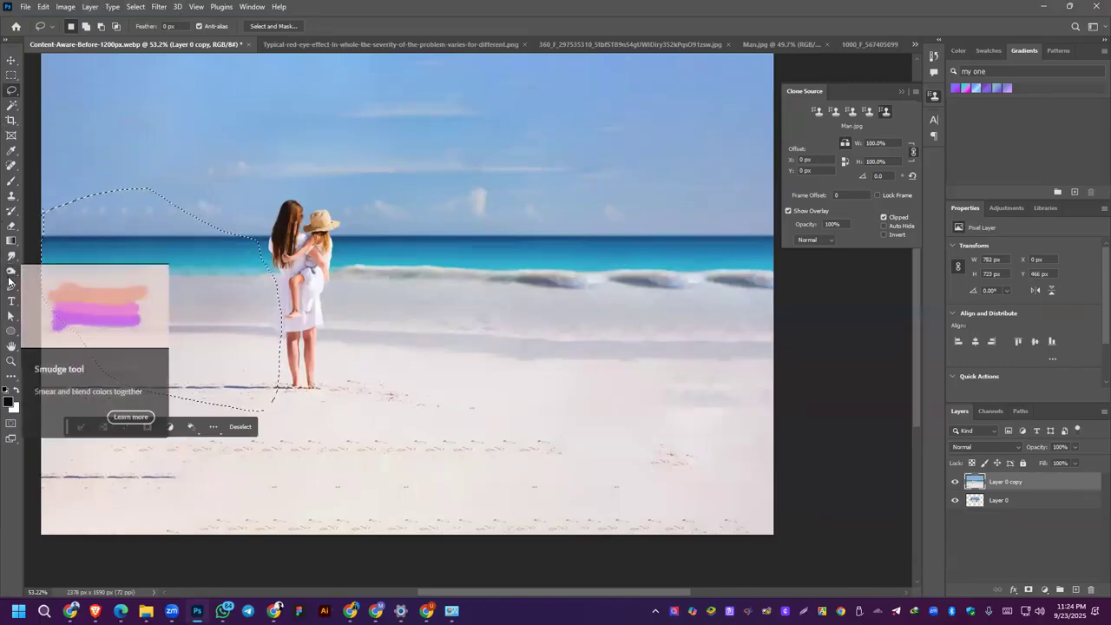
Step: Apply a Gaussian Blur with a 9.4-pixel radius to the selected beach area and deselect it
{"action": "left_click", "coordinate": [12, 272]}
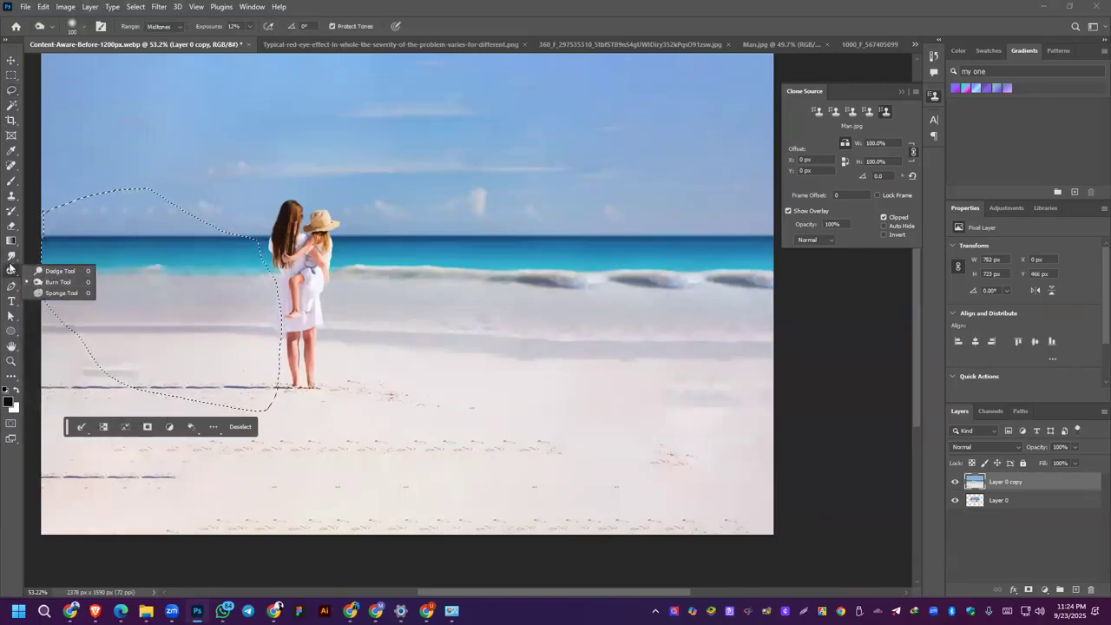
{"action": "left_click", "coordinate": [12, 256]}
{"action": "left_click", "coordinate": [49, 255]}
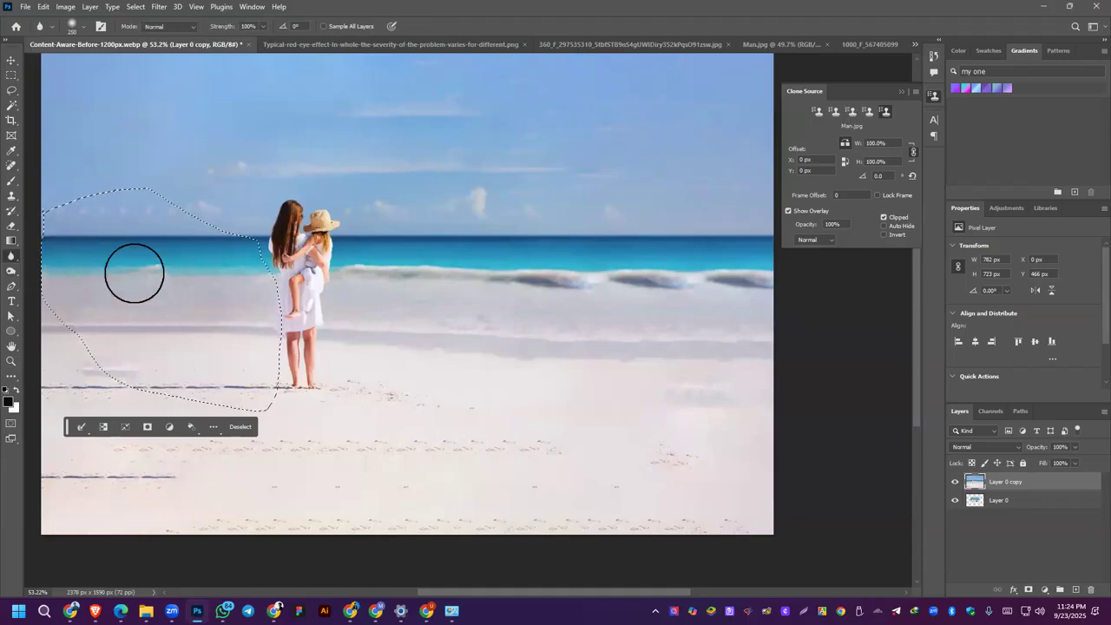
{"action": "left_click", "coordinate": [159, 6]}
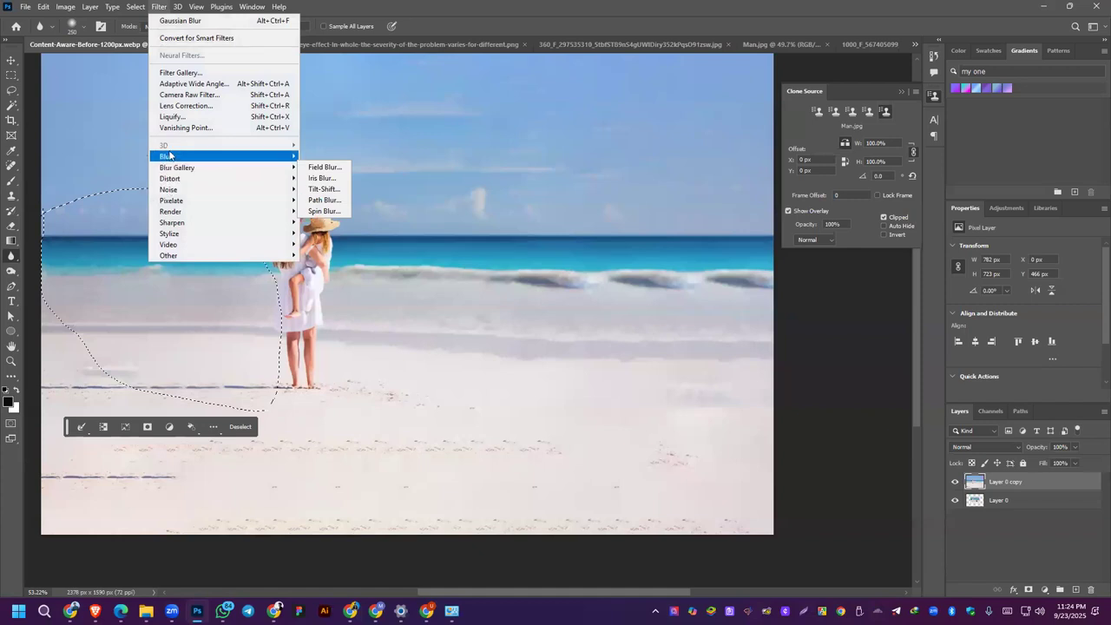
{"action": "mouse_move", "coordinate": [275, 158]}
{"action": "left_click", "coordinate": [330, 200]}
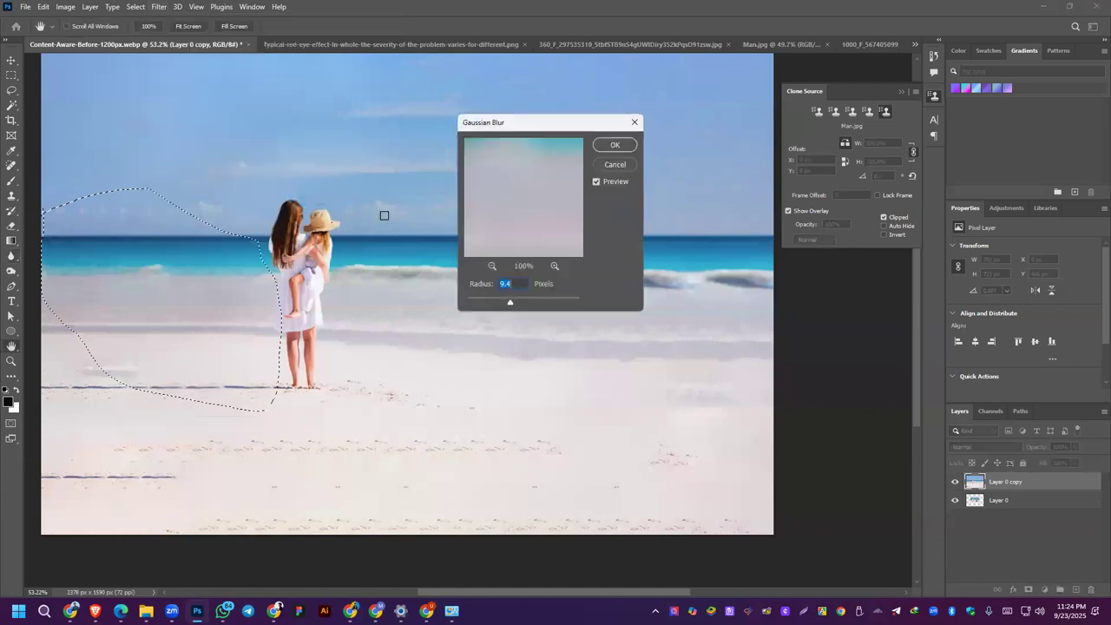
{"action": "left_click", "coordinate": [627, 146]}
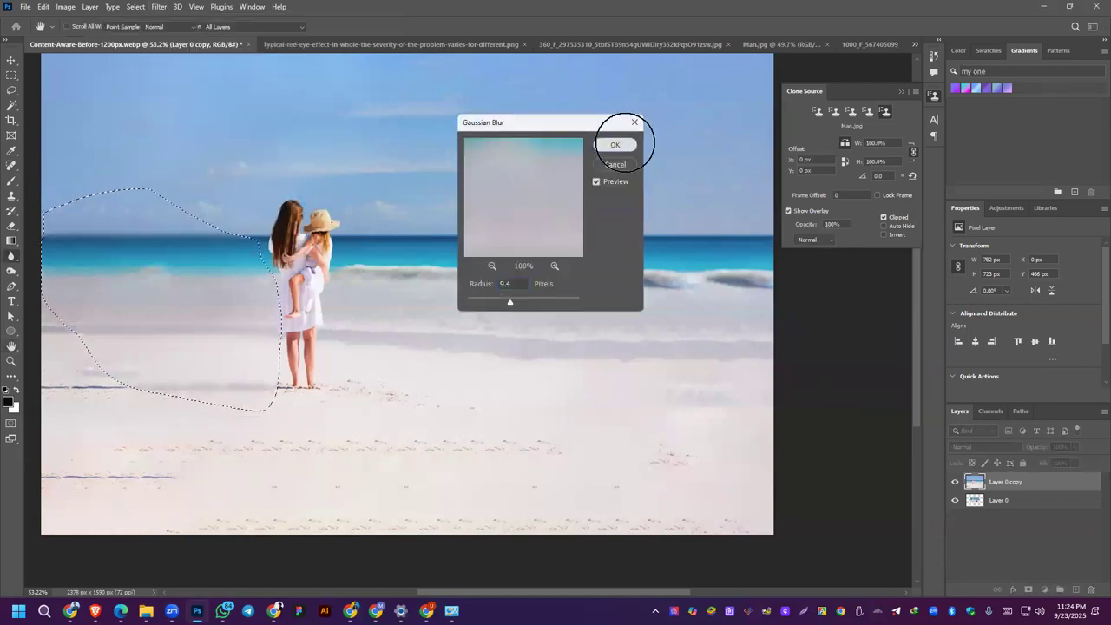
{"action": "key", "text": "ctrl+d"}
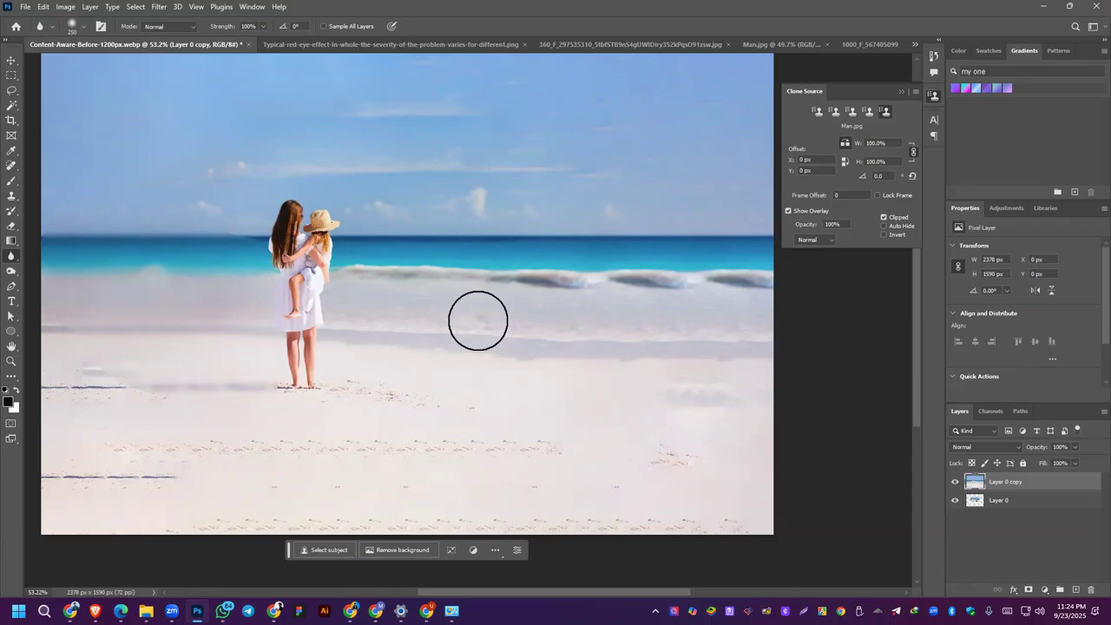
Step: Open the Lopsided-ears.jpg dog photo from the Desktop folder on the Reviver (H:) drive
{"action": "left_click", "coordinate": [391, 44]}
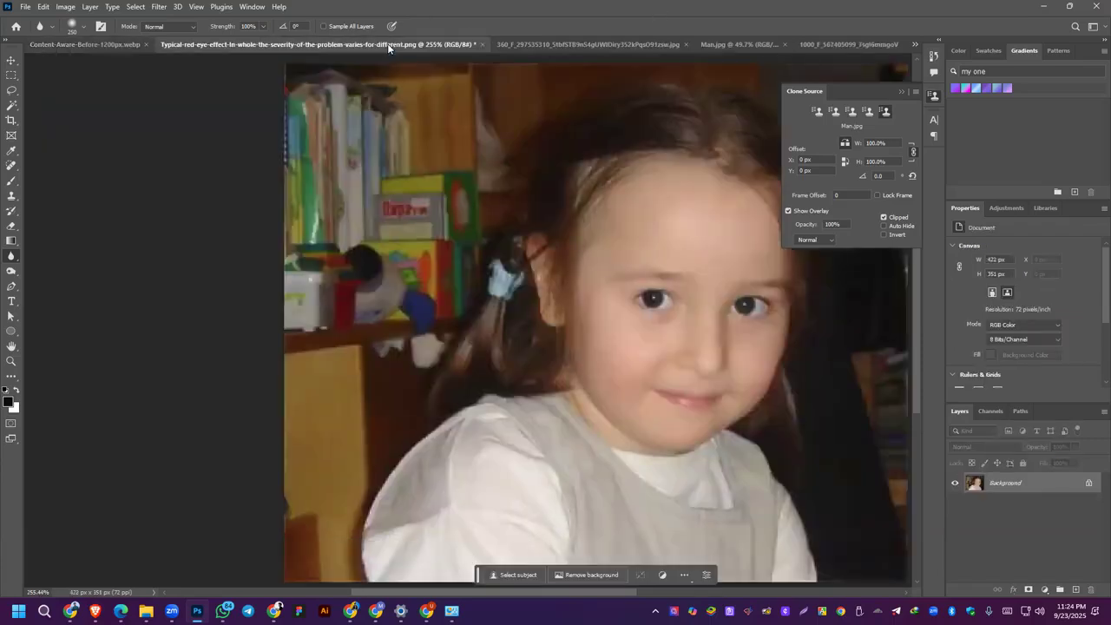
{"action": "left_click", "coordinate": [678, 39]}
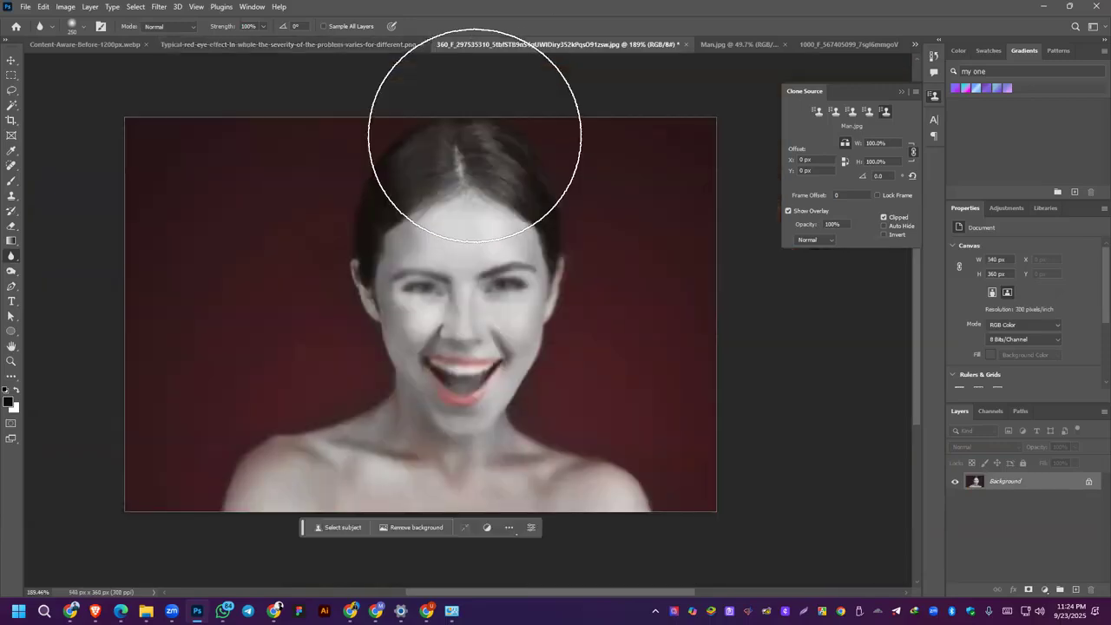
{"action": "left_click", "coordinate": [26, 6]}
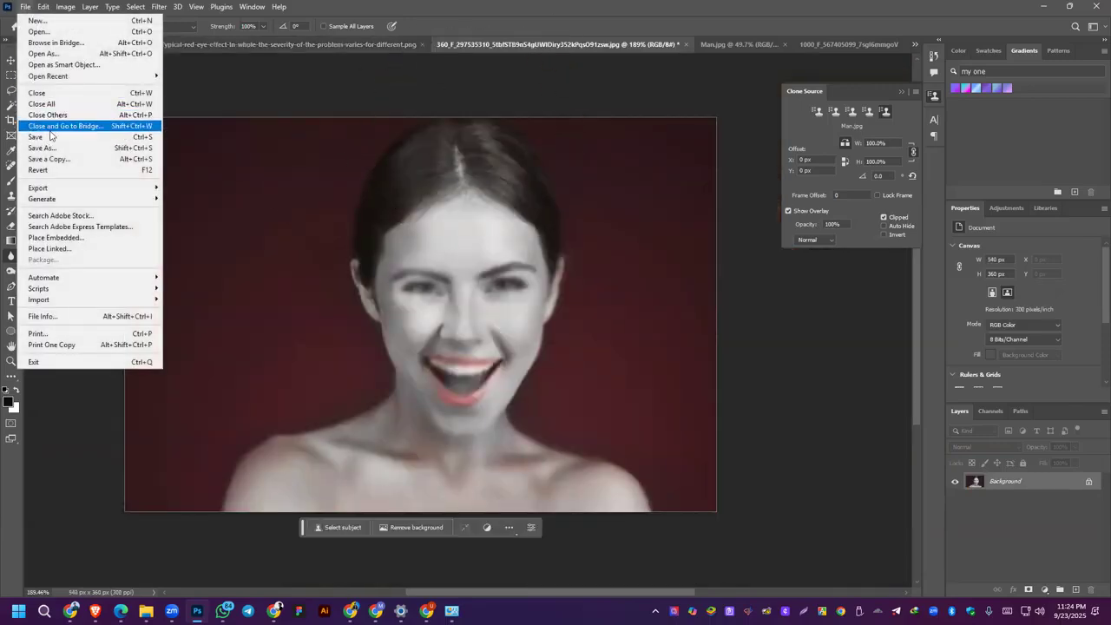
{"action": "left_click", "coordinate": [48, 32]}
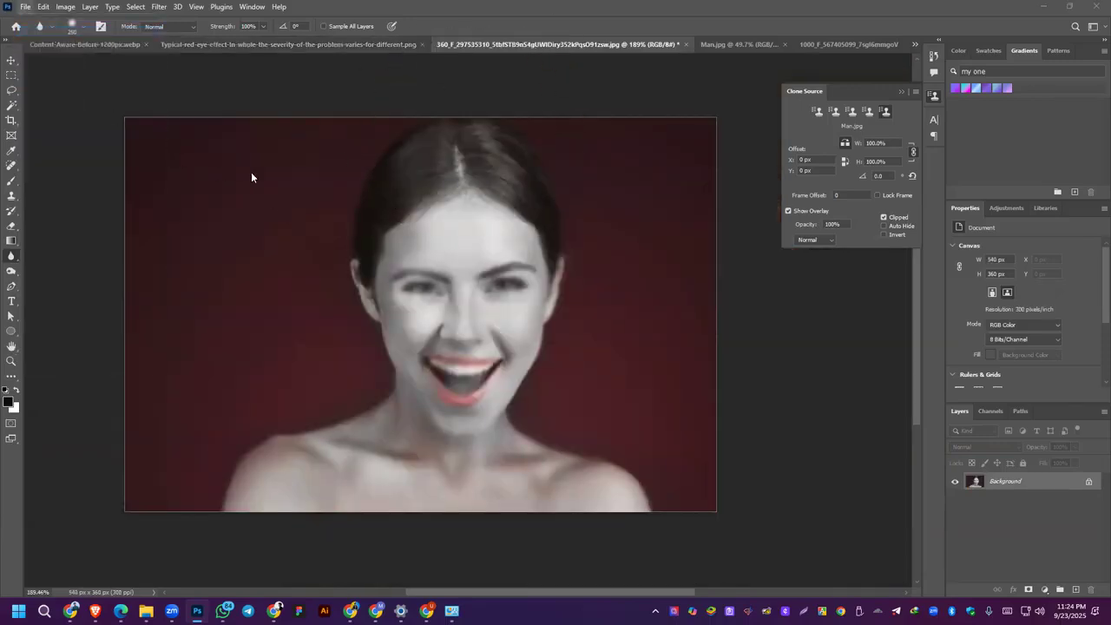
{"action": "scroll", "coordinate": [280, 191], "scroll_direction": "down", "scroll_amount": 7}
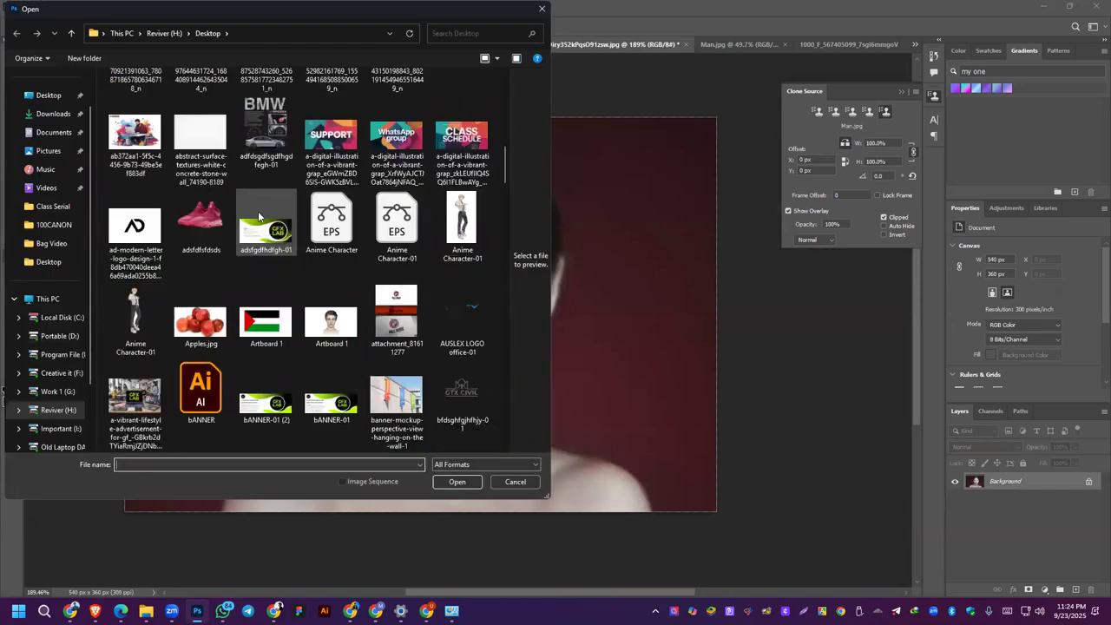
{"action": "scroll", "coordinate": [258, 211], "scroll_direction": "up", "scroll_amount": 7}
{"action": "scroll", "coordinate": [264, 211], "scroll_direction": "down", "scroll_amount": 14}
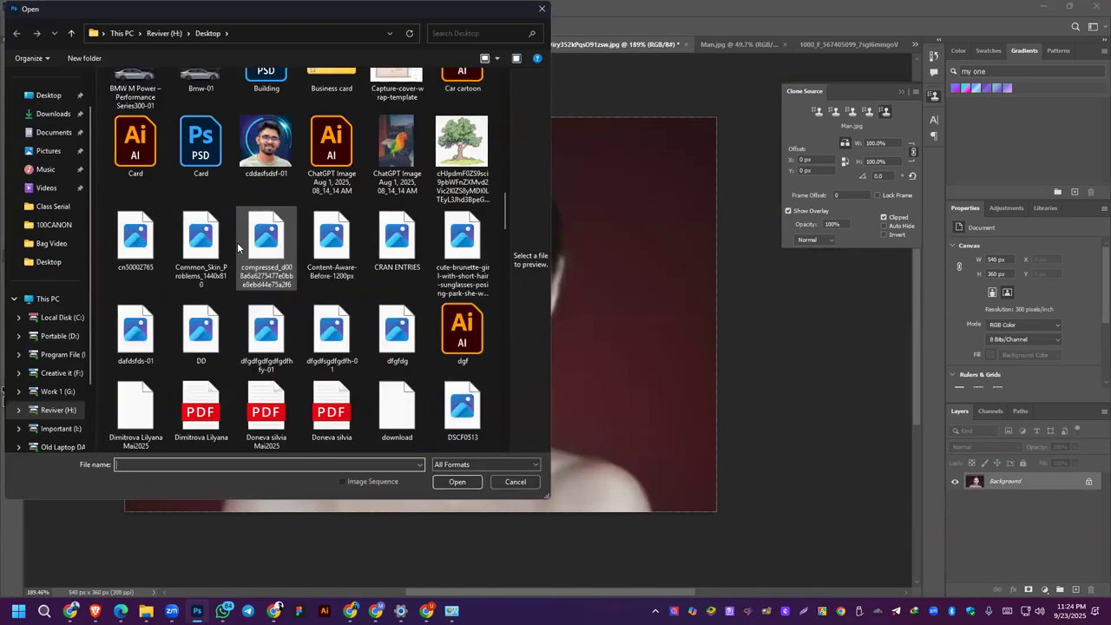
{"action": "scroll", "coordinate": [230, 260], "scroll_direction": "up", "scroll_amount": 6}
{"action": "scroll", "coordinate": [220, 271], "scroll_direction": "up", "scroll_amount": 5}
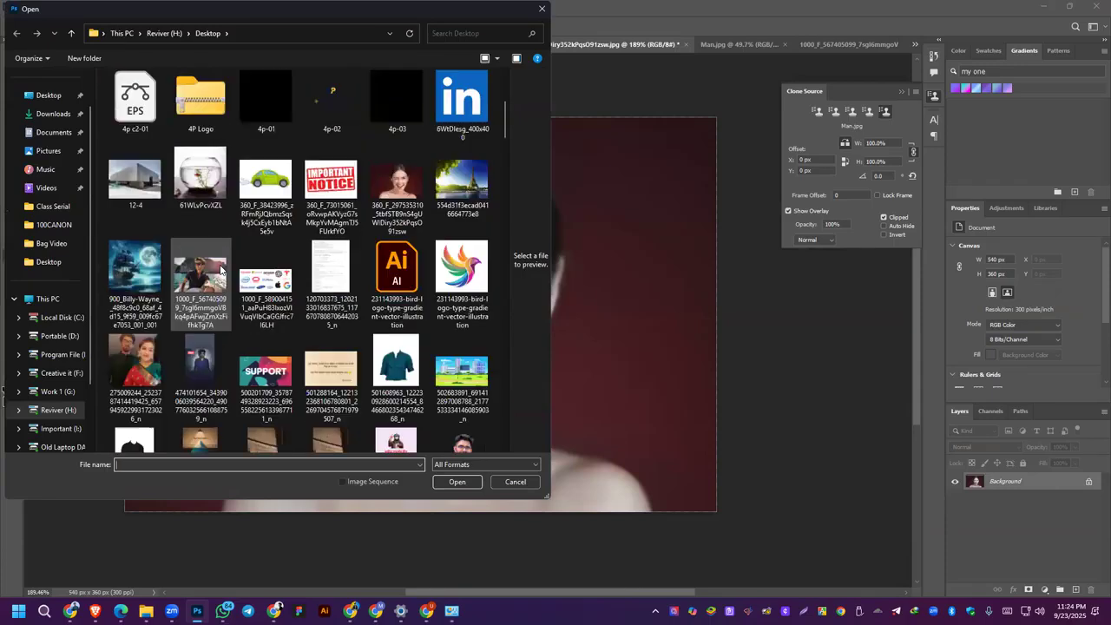
{"action": "scroll", "coordinate": [221, 271], "scroll_direction": "down", "scroll_amount": 10}
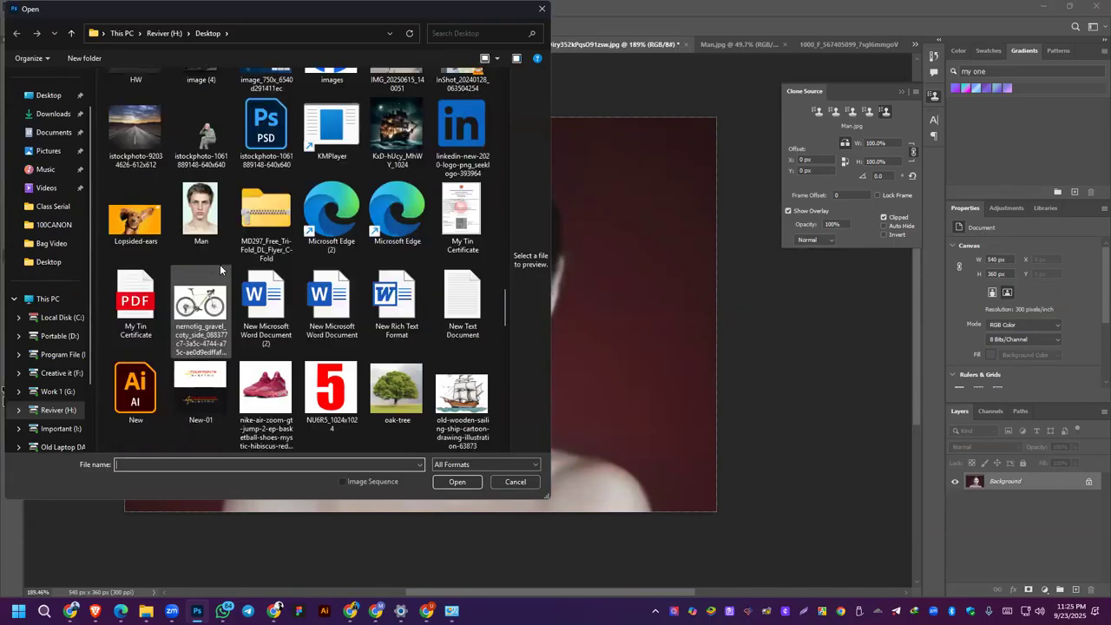
{"action": "scroll", "coordinate": [220, 265], "scroll_direction": "up", "scroll_amount": 4}
{"action": "double_click", "coordinate": [139, 282]}
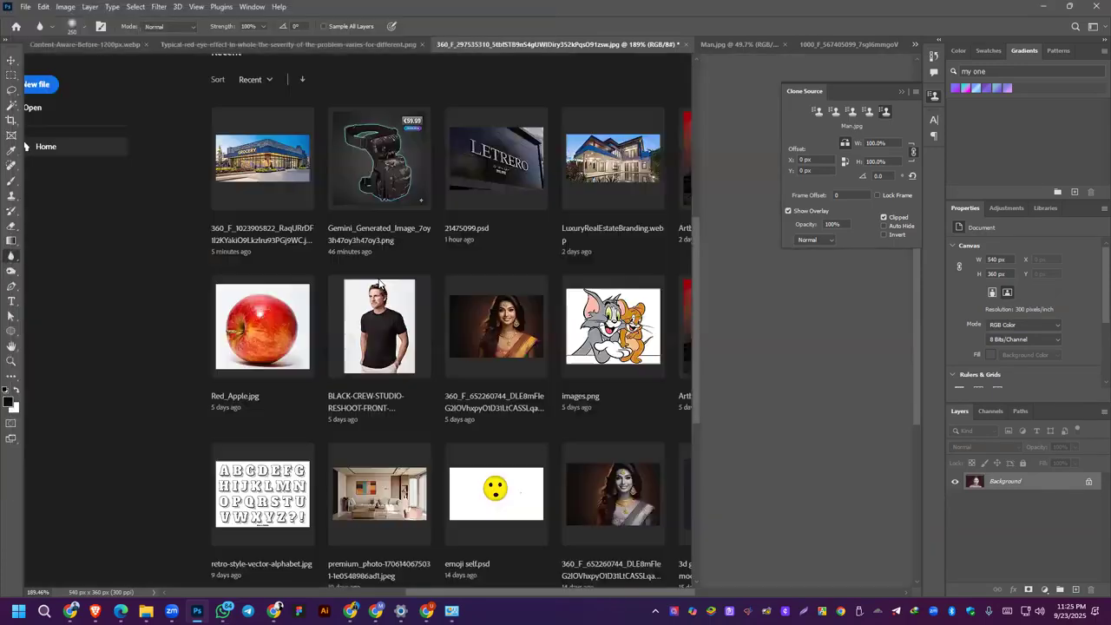
{"action": "left_click_drag", "start_coordinate": [532, 273], "coordinate": [376, 300]}
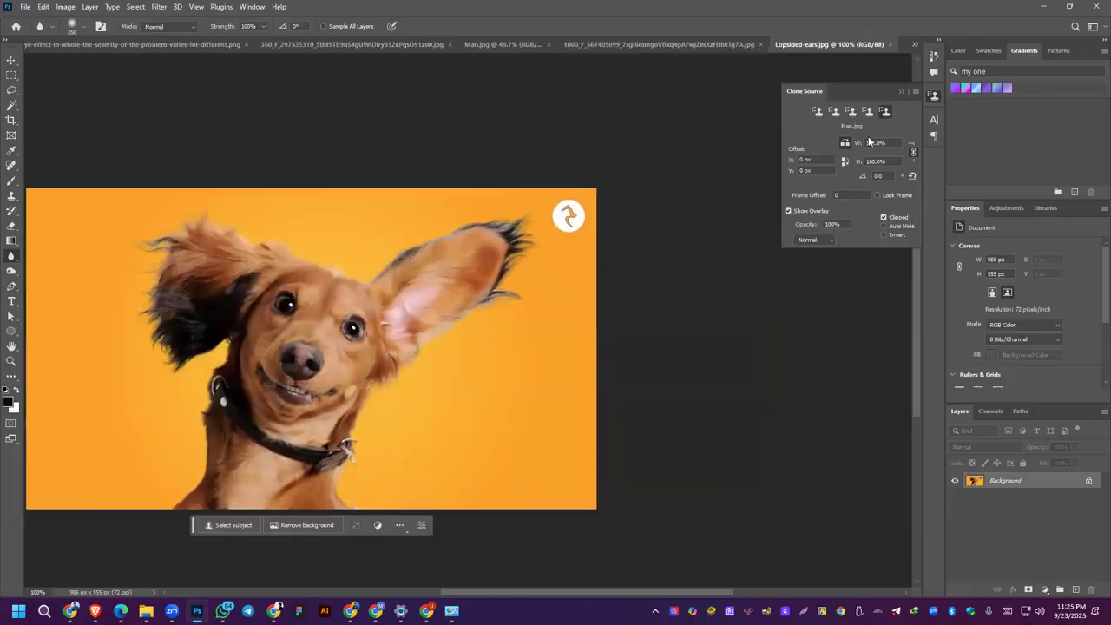
Step: Sample the base of the dog's raised ear with the Clone Stamp Tool and paint a mirrored copy over the drooping ear
{"action": "key", "text": "ctrl+o"}
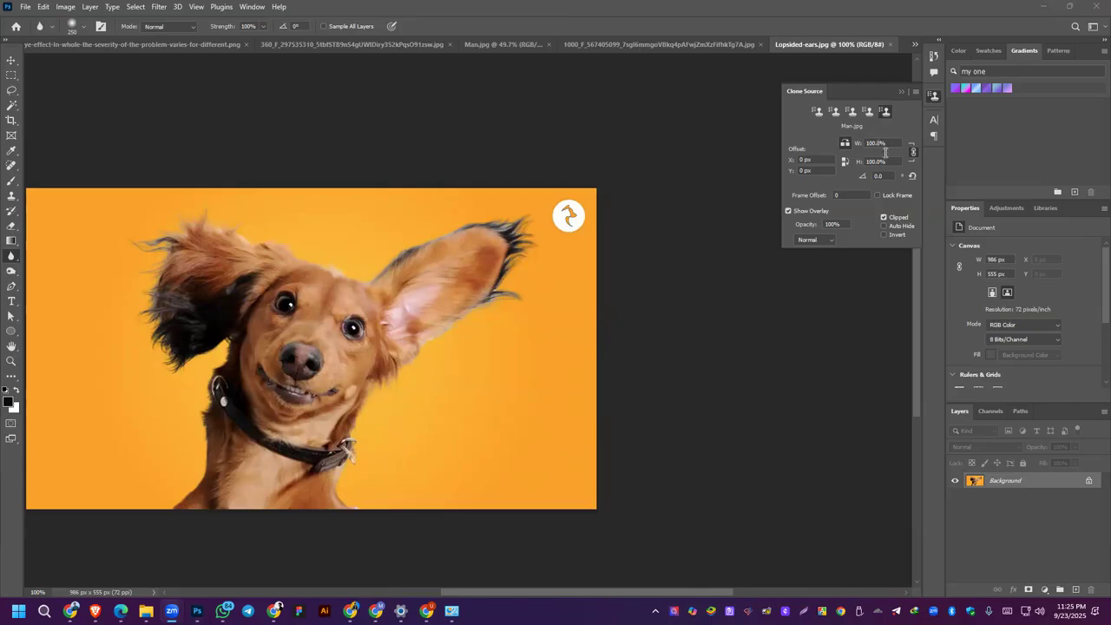
{"action": "left_click", "coordinate": [4, 263]}
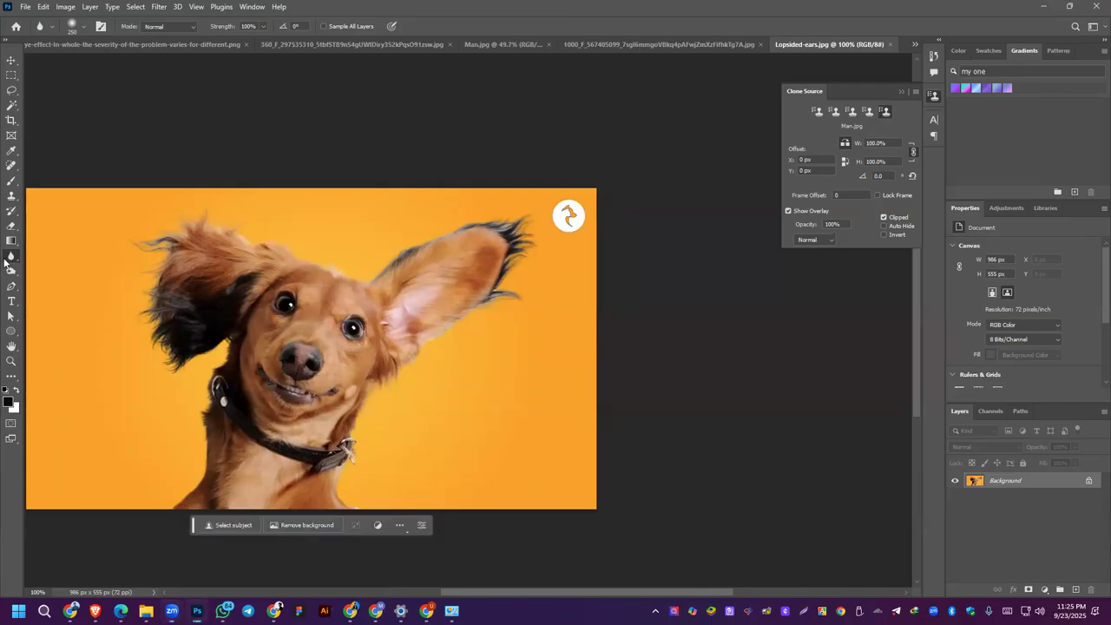
{"action": "right_click", "coordinate": [11, 196]}
{"action": "left_click", "coordinate": [57, 195]}
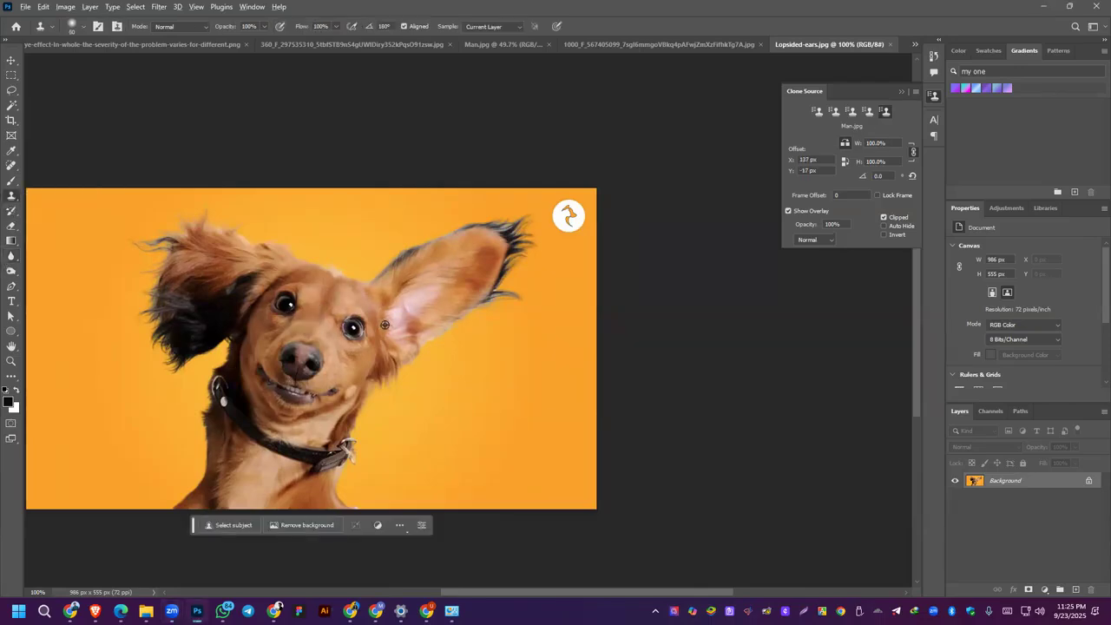
{"action": "left_click", "coordinate": [383, 329], "text": "alt"}
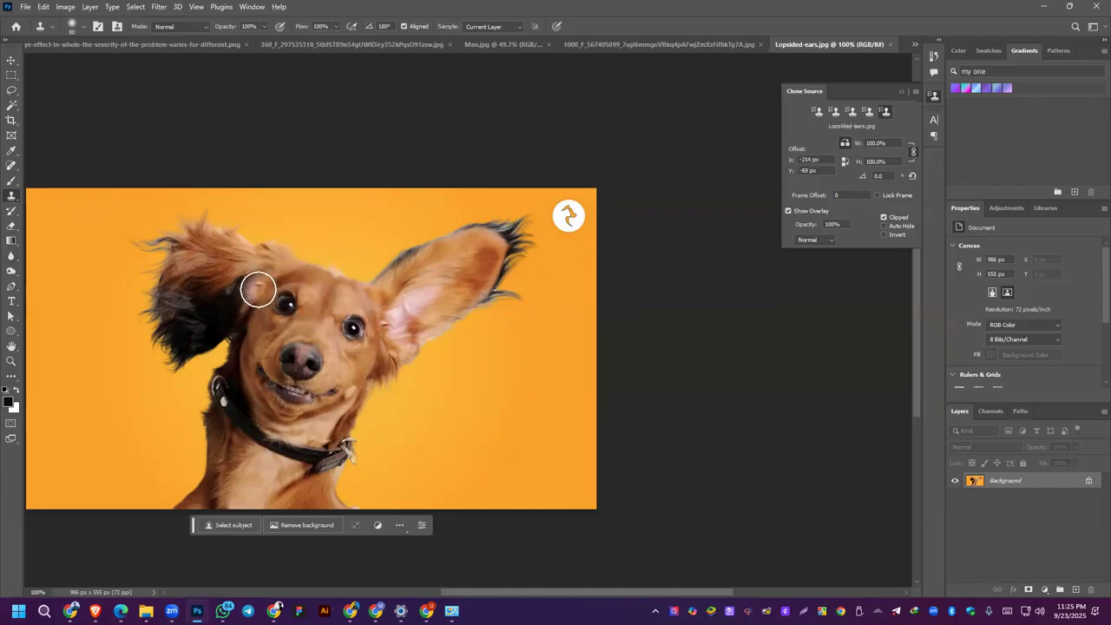
{"action": "mouse_move", "coordinate": [253, 298]}
{"action": "left_mouse_down"}
{"action": "mouse_move", "coordinate": [283, 268]}
{"action": "mouse_move", "coordinate": [214, 254]}
{"action": "mouse_move", "coordinate": [230, 251]}
{"action": "mouse_move", "coordinate": [206, 229]}
{"action": "mouse_move", "coordinate": [139, 217]}
{"action": "mouse_move", "coordinate": [168, 207]}
{"action": "mouse_move", "coordinate": [125, 202]}
{"action": "mouse_move", "coordinate": [145, 197]}
{"action": "mouse_move", "coordinate": [114, 207]}
{"action": "mouse_move", "coordinate": [130, 233]}
{"action": "mouse_move", "coordinate": [126, 251]}
{"action": "mouse_move", "coordinate": [149, 258]}
{"action": "mouse_move", "coordinate": [156, 312]}
{"action": "mouse_move", "coordinate": [192, 327]}
{"action": "mouse_move", "coordinate": [175, 339]}
{"action": "mouse_move", "coordinate": [130, 309]}
{"action": "mouse_move", "coordinate": [150, 354]}
{"action": "mouse_move", "coordinate": [173, 358]}
{"action": "mouse_move", "coordinate": [224, 309]}
{"action": "mouse_move", "coordinate": [203, 350]}
{"action": "mouse_move", "coordinate": [183, 358]}
{"action": "mouse_move", "coordinate": [229, 332]}
{"action": "mouse_move", "coordinate": [169, 340]}
{"action": "mouse_move", "coordinate": [218, 299]}
{"action": "mouse_move", "coordinate": [242, 243]}
{"action": "mouse_move", "coordinate": [263, 263]}
{"action": "mouse_move", "coordinate": [201, 241]}
{"action": "mouse_move", "coordinate": [210, 220]}
{"action": "mouse_move", "coordinate": [174, 196]}
{"action": "mouse_move", "coordinate": [66, 194]}
{"action": "mouse_move", "coordinate": [113, 233]}
{"action": "mouse_move", "coordinate": [218, 228]}
{"action": "mouse_move", "coordinate": [268, 254]}
{"action": "mouse_move", "coordinate": [137, 200]}
{"action": "mouse_move", "coordinate": [161, 255]}
{"action": "mouse_move", "coordinate": [198, 293]}
{"action": "mouse_move", "coordinate": [248, 285]}
{"action": "mouse_move", "coordinate": [226, 322]}
{"action": "mouse_move", "coordinate": [187, 329]}
{"action": "mouse_move", "coordinate": [144, 304]}
{"action": "mouse_move", "coordinate": [201, 335]}
{"action": "mouse_move", "coordinate": [147, 319]}
{"action": "left_mouse_up"}
{"action": "key", "text": "ctrl+z"}
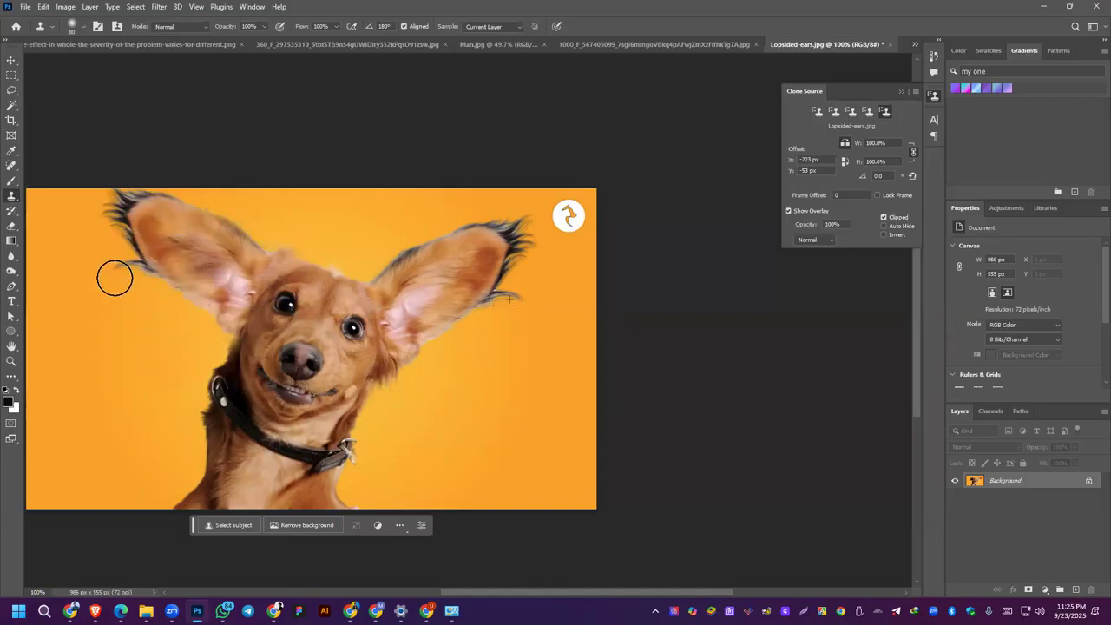
{"action": "mouse_move", "coordinate": [209, 328]}
{"action": "left_mouse_down"}
{"action": "mouse_move", "coordinate": [197, 242]}
{"action": "mouse_move", "coordinate": [232, 225]}
{"action": "left_mouse_up"}
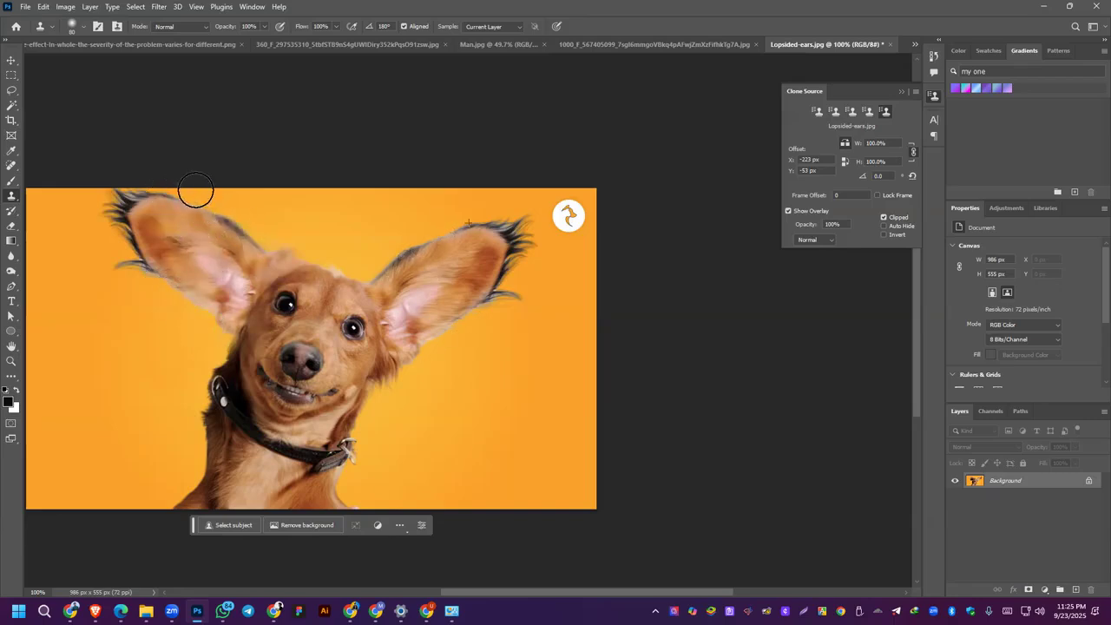
Step: Undo the cloned ear and repaint the mirrored copy with surrounding orange background over the drooping ear, undoing stray strokes
{"action": "mouse_move", "coordinate": [211, 238]}
{"action": "left_mouse_down"}
{"action": "mouse_move", "coordinate": [302, 243]}
{"action": "mouse_move", "coordinate": [385, 278]}
{"action": "mouse_move", "coordinate": [350, 257]}
{"action": "mouse_move", "coordinate": [220, 249]}
{"action": "mouse_move", "coordinate": [417, 287]}
{"action": "mouse_move", "coordinate": [441, 279]}
{"action": "mouse_move", "coordinate": [366, 264]}
{"action": "mouse_move", "coordinate": [365, 211]}
{"action": "mouse_move", "coordinate": [278, 373]}
{"action": "mouse_move", "coordinate": [321, 311]}
{"action": "mouse_move", "coordinate": [427, 294]}
{"action": "mouse_move", "coordinate": [237, 367]}
{"action": "mouse_move", "coordinate": [371, 353]}
{"action": "mouse_move", "coordinate": [251, 387]}
{"action": "mouse_move", "coordinate": [445, 399]}
{"action": "mouse_move", "coordinate": [282, 403]}
{"action": "mouse_move", "coordinate": [473, 355]}
{"action": "mouse_move", "coordinate": [236, 367]}
{"action": "mouse_move", "coordinate": [496, 364]}
{"action": "mouse_move", "coordinate": [524, 319]}
{"action": "mouse_move", "coordinate": [288, 364]}
{"action": "mouse_move", "coordinate": [544, 299]}
{"action": "mouse_move", "coordinate": [417, 325]}
{"action": "mouse_move", "coordinate": [432, 296]}
{"action": "mouse_move", "coordinate": [513, 269]}
{"action": "mouse_move", "coordinate": [532, 290]}
{"action": "mouse_move", "coordinate": [467, 333]}
{"action": "left_mouse_up"}
{"action": "key", "text": "ctrl+z"}
{"action": "mouse_move", "coordinate": [182, 295]}
{"action": "left_mouse_down"}
{"action": "mouse_move", "coordinate": [175, 347]}
{"action": "mouse_move", "coordinate": [198, 289]}
{"action": "mouse_move", "coordinate": [265, 249]}
{"action": "mouse_move", "coordinate": [190, 273]}
{"action": "mouse_move", "coordinate": [184, 292]}
{"action": "mouse_move", "coordinate": [201, 334]}
{"action": "mouse_move", "coordinate": [212, 305]}
{"action": "left_mouse_up"}
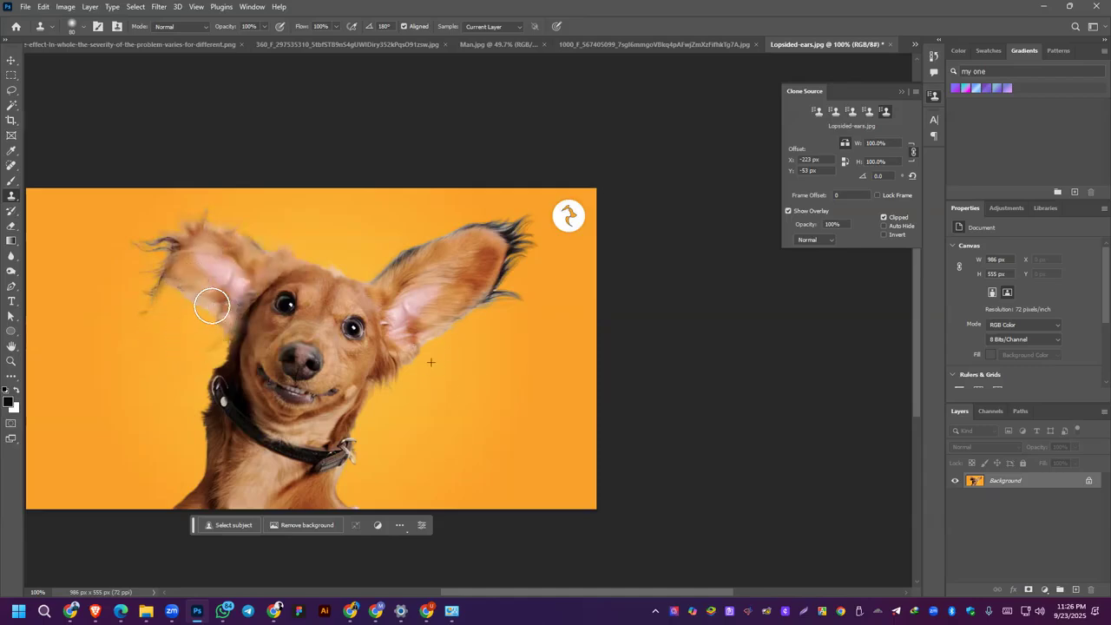
{"action": "mouse_move", "coordinate": [107, 290]}
{"action": "left_mouse_down"}
{"action": "mouse_move", "coordinate": [180, 244]}
{"action": "mouse_move", "coordinate": [144, 232]}
{"action": "mouse_move", "coordinate": [162, 277]}
{"action": "mouse_move", "coordinate": [123, 284]}
{"action": "mouse_move", "coordinate": [95, 226]}
{"action": "mouse_move", "coordinate": [132, 233]}
{"action": "mouse_move", "coordinate": [156, 302]}
{"action": "mouse_move", "coordinate": [214, 285]}
{"action": "mouse_move", "coordinate": [247, 229]}
{"action": "left_mouse_up"}
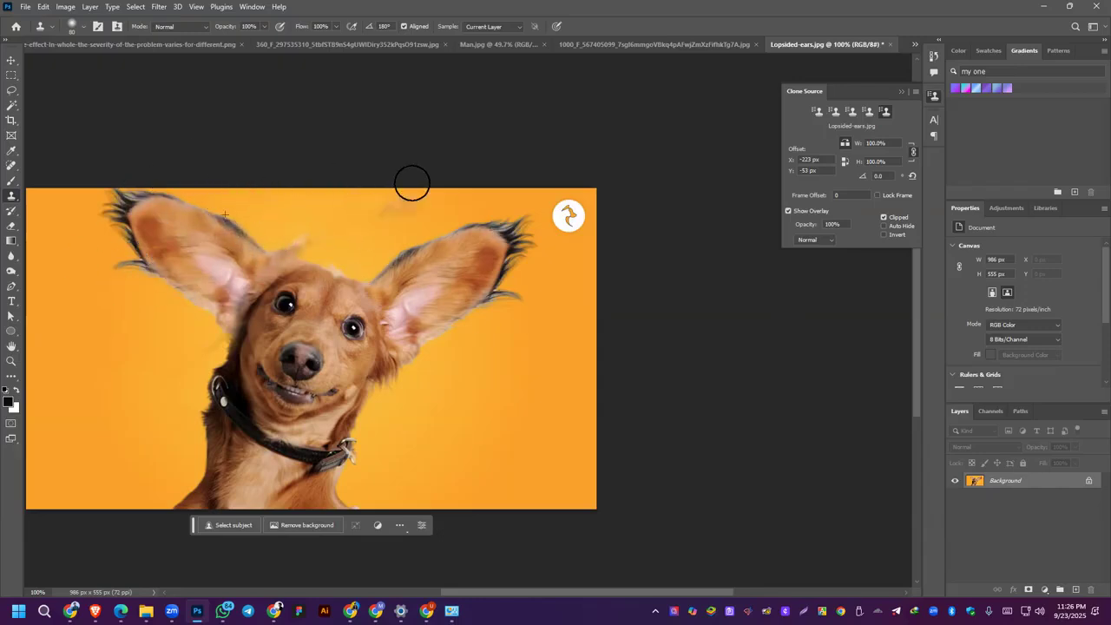
{"action": "key", "text": "ctrl+z"}
{"action": "mouse_move", "coordinate": [178, 233]}
{"action": "left_mouse_down"}
{"action": "mouse_move", "coordinate": [217, 217]}
{"action": "mouse_move", "coordinate": [144, 307]}
{"action": "mouse_move", "coordinate": [171, 258]}
{"action": "mouse_move", "coordinate": [159, 198]}
{"action": "mouse_move", "coordinate": [132, 178]}
{"action": "mouse_move", "coordinate": [131, 218]}
{"action": "mouse_move", "coordinate": [90, 202]}
{"action": "left_mouse_up"}
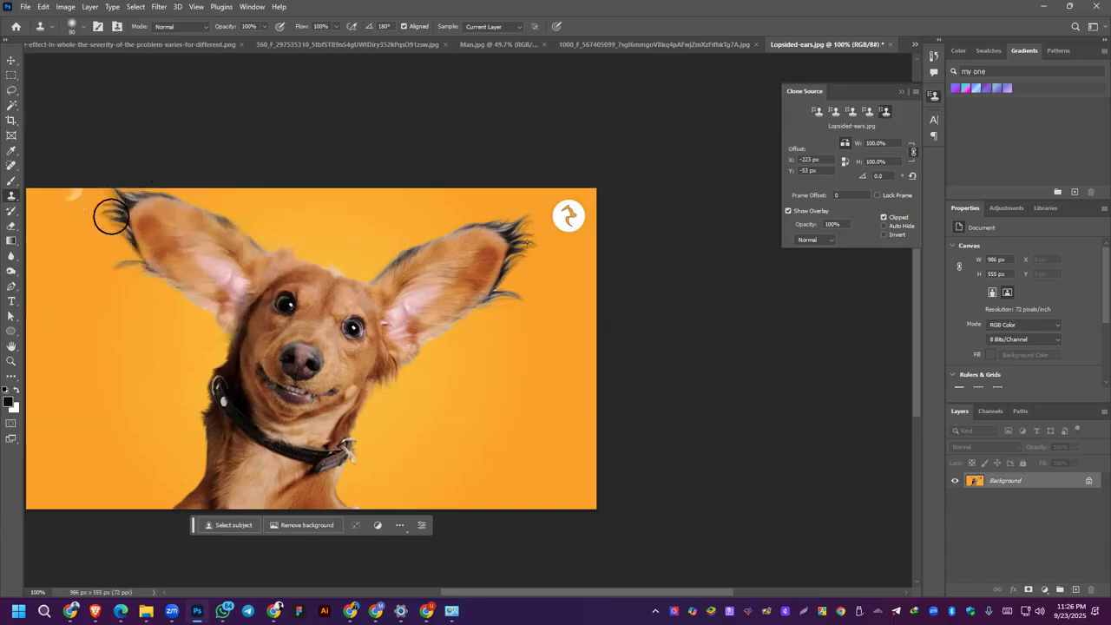
Step: Undo the mirrored ear clone and smear the drooping ear across the dog's face with the Smudge Tool
{"action": "key", "text": "ctrl+z"}
{"action": "key", "text": "ctrl+z"}
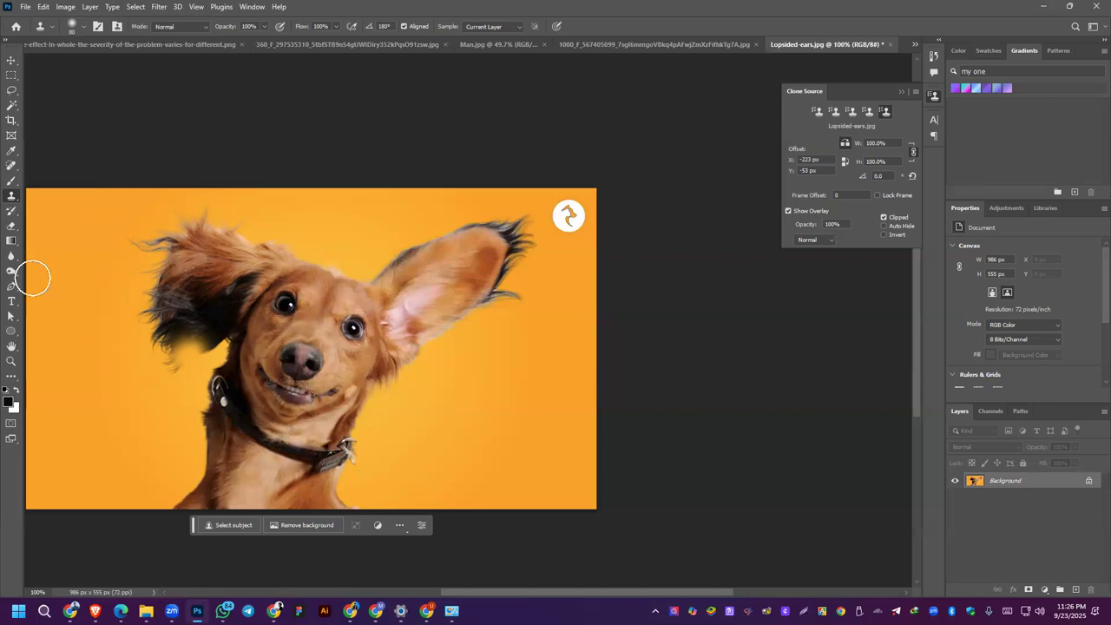
{"action": "right_click", "coordinate": [11, 260]}
{"action": "left_click", "coordinate": [43, 277]}
{"action": "mouse_move", "coordinate": [203, 286]}
{"action": "left_mouse_down"}
{"action": "mouse_move", "coordinate": [196, 320]}
{"action": "mouse_move", "coordinate": [150, 300]}
{"action": "mouse_move", "coordinate": [134, 335]}
{"action": "mouse_move", "coordinate": [92, 322]}
{"action": "mouse_move", "coordinate": [86, 338]}
{"action": "mouse_move", "coordinate": [126, 313]}
{"action": "mouse_move", "coordinate": [148, 327]}
{"action": "mouse_move", "coordinate": [104, 345]}
{"action": "mouse_move", "coordinate": [206, 322]}
{"action": "mouse_move", "coordinate": [197, 354]}
{"action": "mouse_move", "coordinate": [163, 375]}
{"action": "mouse_move", "coordinate": [68, 337]}
{"action": "mouse_move", "coordinate": [101, 375]}
{"action": "mouse_move", "coordinate": [88, 395]}
{"action": "mouse_move", "coordinate": [57, 381]}
{"action": "mouse_move", "coordinate": [79, 387]}
{"action": "mouse_move", "coordinate": [106, 358]}
{"action": "mouse_move", "coordinate": [116, 322]}
{"action": "mouse_move", "coordinate": [199, 346]}
{"action": "mouse_move", "coordinate": [319, 441]}
{"action": "mouse_move", "coordinate": [422, 380]}
{"action": "mouse_move", "coordinate": [346, 364]}
{"action": "mouse_move", "coordinate": [355, 326]}
{"action": "mouse_move", "coordinate": [310, 335]}
{"action": "mouse_move", "coordinate": [416, 331]}
{"action": "mouse_move", "coordinate": [474, 277]}
{"action": "mouse_move", "coordinate": [331, 347]}
{"action": "mouse_move", "coordinate": [496, 417]}
{"action": "mouse_move", "coordinate": [451, 345]}
{"action": "mouse_move", "coordinate": [475, 375]}
{"action": "mouse_move", "coordinate": [249, 358]}
{"action": "mouse_move", "coordinate": [363, 265]}
{"action": "mouse_move", "coordinate": [99, 295]}
{"action": "mouse_move", "coordinate": [333, 244]}
{"action": "mouse_move", "coordinate": [87, 258]}
{"action": "mouse_move", "coordinate": [148, 363]}
{"action": "mouse_move", "coordinate": [28, 182]}
{"action": "mouse_move", "coordinate": [63, 257]}
{"action": "mouse_move", "coordinate": [225, 492]}
{"action": "mouse_move", "coordinate": [290, 437]}
{"action": "mouse_move", "coordinate": [508, 345]}
{"action": "mouse_move", "coordinate": [375, 332]}
{"action": "mouse_move", "coordinate": [278, 340]}
{"action": "mouse_move", "coordinate": [497, 294]}
{"action": "mouse_move", "coordinate": [628, 240]}
{"action": "mouse_move", "coordinate": [472, 365]}
{"action": "left_mouse_up"}
Step: Reduce the Smudge brush size and smear long strokes across the dog's body, collar, raised ear and the orange background
{"action": "key", "text": "bracketleft"}
{"action": "key", "text": "bracketleft"}
{"action": "key", "text": "bracketleft"}
{"action": "key", "text": "bracketleft"}
{"action": "key", "text": "bracketleft"}
{"action": "key", "text": "bracketleft"}
{"action": "key", "text": "bracketleft"}
{"action": "mouse_move", "coordinate": [365, 434]}
{"action": "left_mouse_down"}
{"action": "mouse_move", "coordinate": [434, 448]}
{"action": "mouse_move", "coordinate": [543, 502]}
{"action": "mouse_move", "coordinate": [234, 449]}
{"action": "left_mouse_up"}
{"action": "mouse_move", "coordinate": [506, 461]}
{"action": "left_mouse_down"}
{"action": "mouse_move", "coordinate": [364, 333]}
{"action": "mouse_move", "coordinate": [551, 323]}
{"action": "mouse_move", "coordinate": [457, 318]}
{"action": "mouse_move", "coordinate": [455, 365]}
{"action": "mouse_move", "coordinate": [224, 399]}
{"action": "mouse_move", "coordinate": [506, 452]}
{"action": "left_mouse_up"}
{"action": "mouse_move", "coordinate": [496, 178]}
{"action": "left_mouse_down"}
{"action": "mouse_move", "coordinate": [539, 253]}
{"action": "mouse_move", "coordinate": [618, 255]}
{"action": "mouse_move", "coordinate": [665, 199]}
{"action": "mouse_move", "coordinate": [497, 236]}
{"action": "mouse_move", "coordinate": [702, 307]}
{"action": "mouse_move", "coordinate": [531, 300]}
{"action": "mouse_move", "coordinate": [573, 283]}
{"action": "mouse_move", "coordinate": [627, 237]}
{"action": "mouse_move", "coordinate": [590, 356]}
{"action": "mouse_move", "coordinate": [461, 382]}
{"action": "mouse_move", "coordinate": [270, 394]}
{"action": "mouse_move", "coordinate": [426, 427]}
{"action": "mouse_move", "coordinate": [659, 498]}
{"action": "mouse_move", "coordinate": [672, 377]}
{"action": "left_mouse_up"}
{"action": "mouse_move", "coordinate": [58, 518]}
{"action": "left_mouse_down"}
{"action": "mouse_move", "coordinate": [205, 455]}
{"action": "mouse_move", "coordinate": [397, 398]}
{"action": "mouse_move", "coordinate": [322, 441]}
{"action": "left_mouse_up"}
{"action": "mouse_move", "coordinate": [365, 290]}
{"action": "left_mouse_down"}
{"action": "mouse_move", "coordinate": [454, 252]}
{"action": "mouse_move", "coordinate": [216, 409]}
{"action": "mouse_move", "coordinate": [312, 442]}
{"action": "mouse_move", "coordinate": [233, 317]}
{"action": "left_mouse_up"}
Step: Paint Brush strokes in turquoise #00ffe4 over the smeared picture and blend them into the surrounding colours with the Smudge Tool
{"action": "left_click", "coordinate": [11, 211]}
{"action": "left_click", "coordinate": [11, 181]}
{"action": "left_click", "coordinate": [60, 184]}
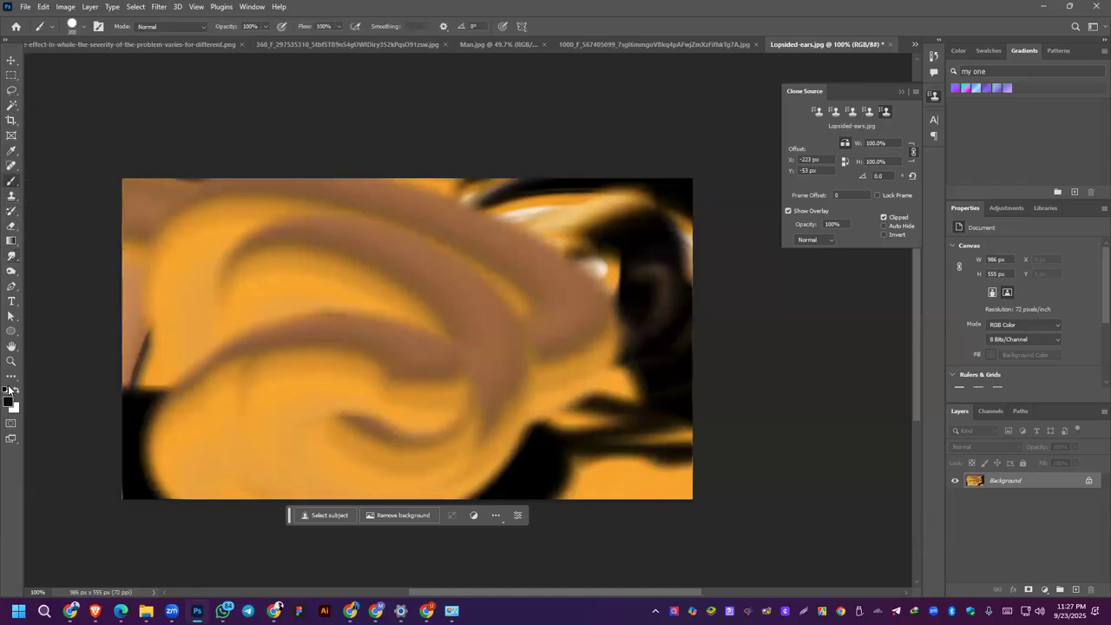
{"action": "left_click", "coordinate": [8, 404]}
{"action": "left_click_drag", "start_coordinate": [711, 278], "coordinate": [743, 216]}
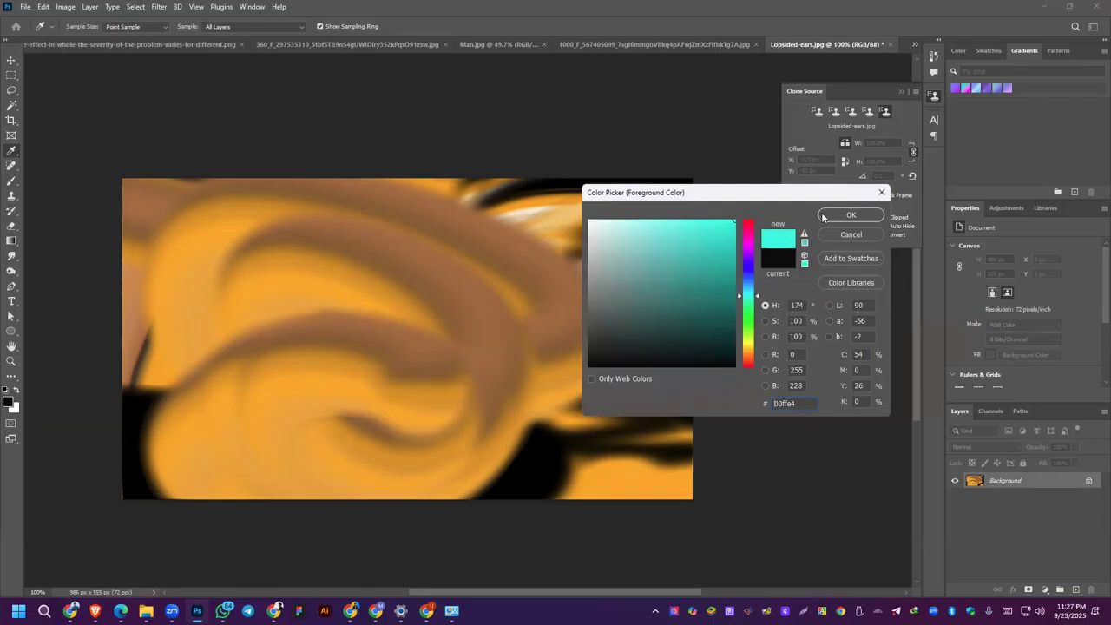
{"action": "left_click", "coordinate": [846, 217]}
{"action": "left_click_drag", "start_coordinate": [313, 272], "coordinate": [317, 369]}
{"action": "left_click", "coordinate": [11, 257]}
{"action": "mouse_move", "coordinate": [371, 288]}
{"action": "left_mouse_down"}
{"action": "mouse_move", "coordinate": [351, 307]}
{"action": "mouse_move", "coordinate": [266, 316]}
{"action": "mouse_move", "coordinate": [267, 393]}
{"action": "mouse_move", "coordinate": [258, 394]}
{"action": "mouse_move", "coordinate": [289, 371]}
{"action": "mouse_move", "coordinate": [332, 414]}
{"action": "mouse_move", "coordinate": [505, 377]}
{"action": "mouse_move", "coordinate": [535, 318]}
{"action": "mouse_move", "coordinate": [500, 291]}
{"action": "mouse_move", "coordinate": [543, 265]}
{"action": "mouse_move", "coordinate": [561, 234]}
{"action": "mouse_move", "coordinate": [453, 283]}
{"action": "mouse_move", "coordinate": [288, 270]}
{"action": "mouse_move", "coordinate": [490, 254]}
{"action": "mouse_move", "coordinate": [339, 344]}
{"action": "mouse_move", "coordinate": [371, 294]}
{"action": "mouse_move", "coordinate": [464, 334]}
{"action": "mouse_move", "coordinate": [446, 344]}
{"action": "mouse_move", "coordinate": [352, 290]}
{"action": "mouse_move", "coordinate": [290, 364]}
{"action": "mouse_move", "coordinate": [196, 295]}
{"action": "mouse_move", "coordinate": [138, 304]}
{"action": "mouse_move", "coordinate": [184, 280]}
{"action": "mouse_move", "coordinate": [171, 361]}
{"action": "mouse_move", "coordinate": [351, 361]}
{"action": "mouse_move", "coordinate": [457, 469]}
{"action": "mouse_move", "coordinate": [512, 447]}
{"action": "left_mouse_up"}
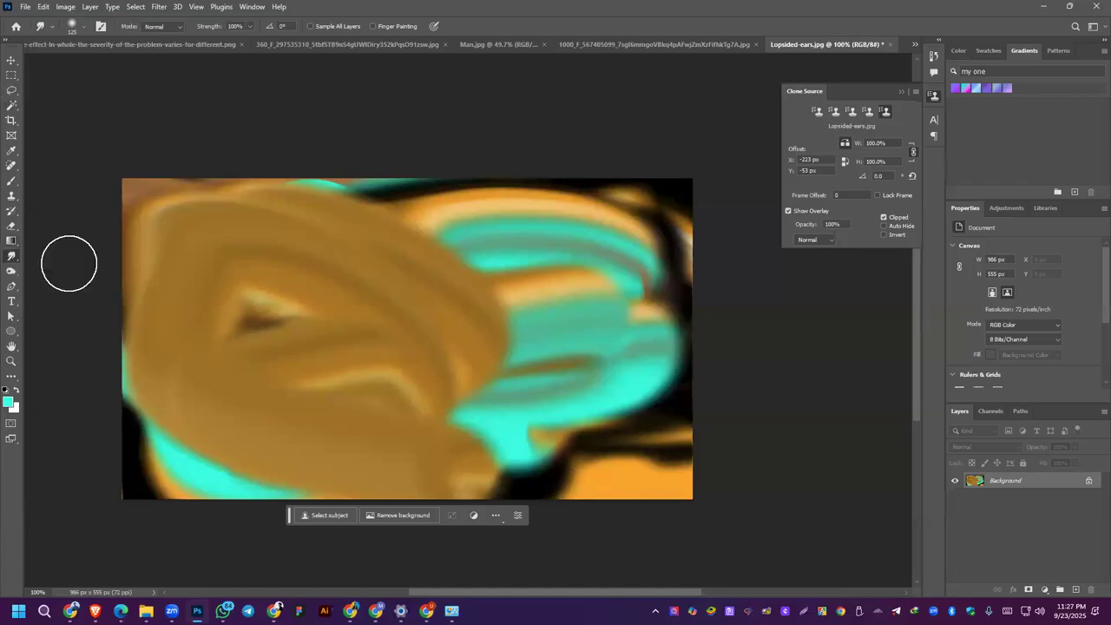
Step: Unlock the Background layer, add a new empty layer and delete the smeared picture layer
{"action": "left_click", "coordinate": [1089, 484]}
{"action": "left_click", "coordinate": [1090, 484]}
{"action": "left_click", "coordinate": [1075, 590]}
{"action": "left_click_drag", "start_coordinate": [998, 497], "coordinate": [1089, 589]}
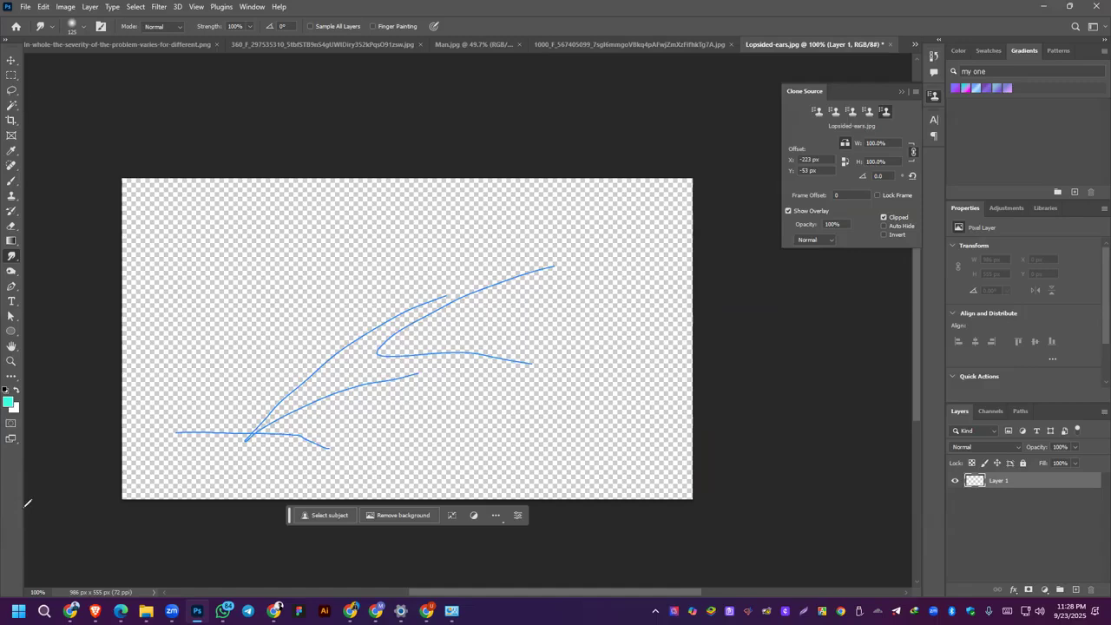
{"action": "left_click", "coordinate": [56, 377]}
{"action": "left_click", "coordinate": [78, 372]}
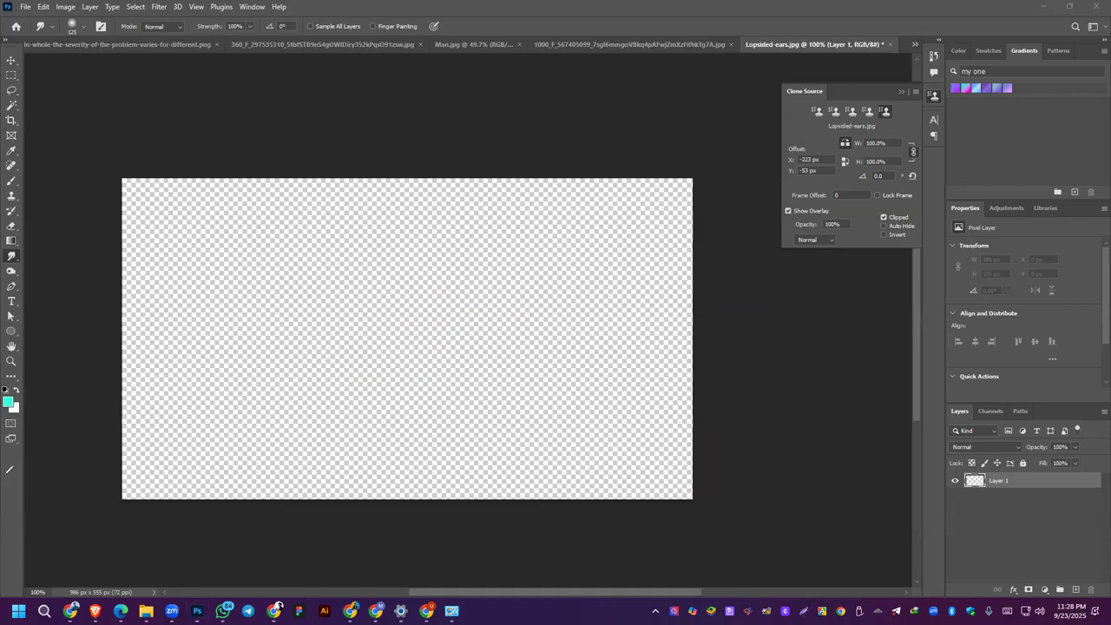
{"action": "left_click", "coordinate": [804, 611]}
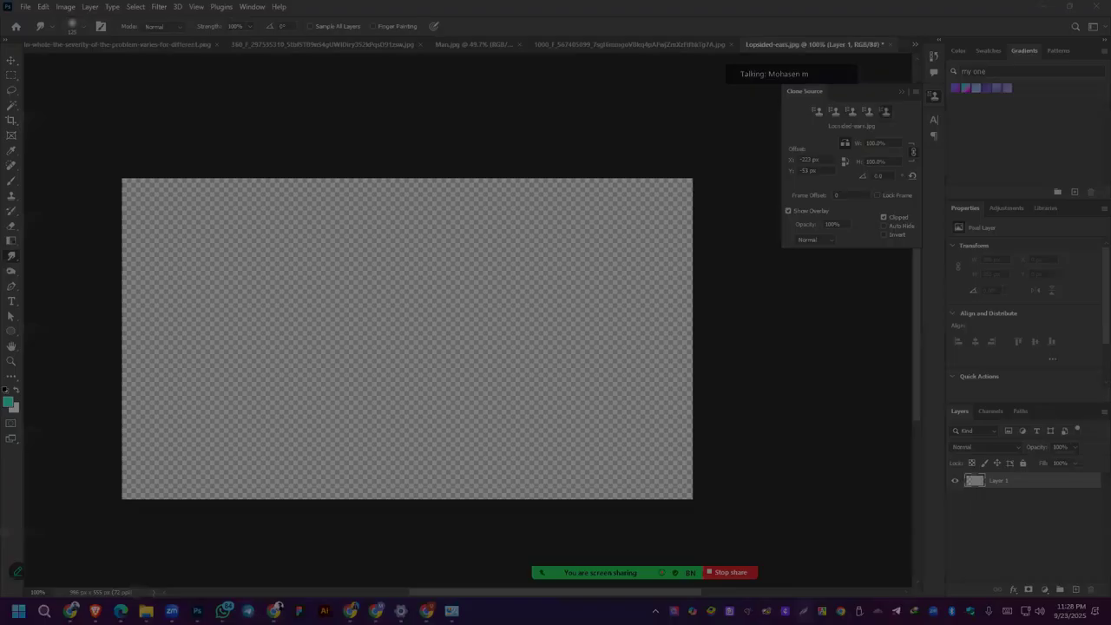
{"action": "key", "text": "Escape"}
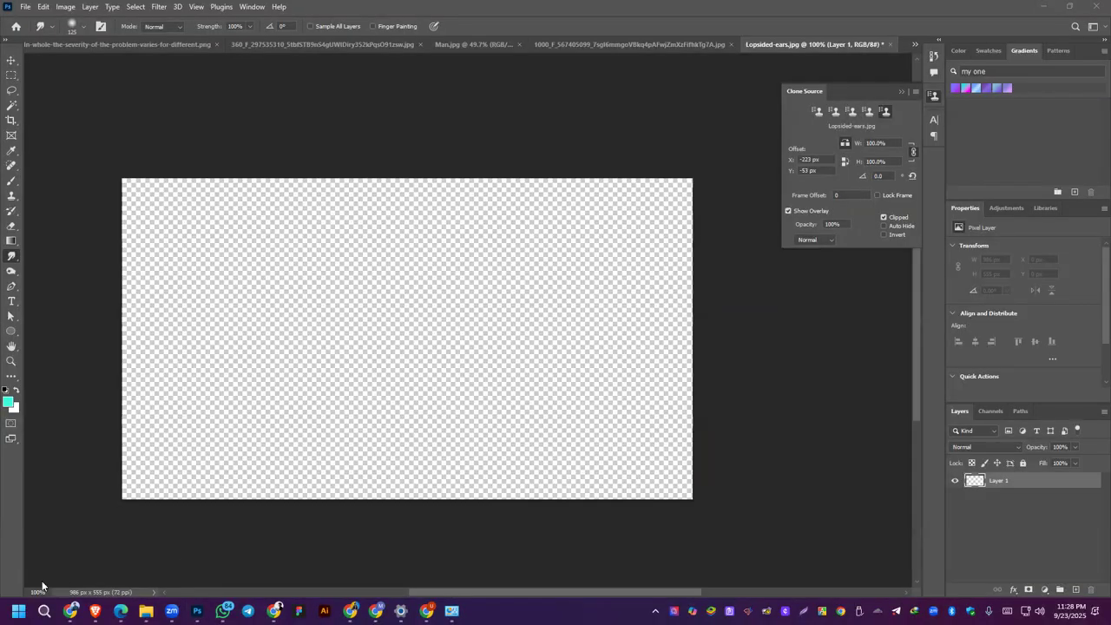
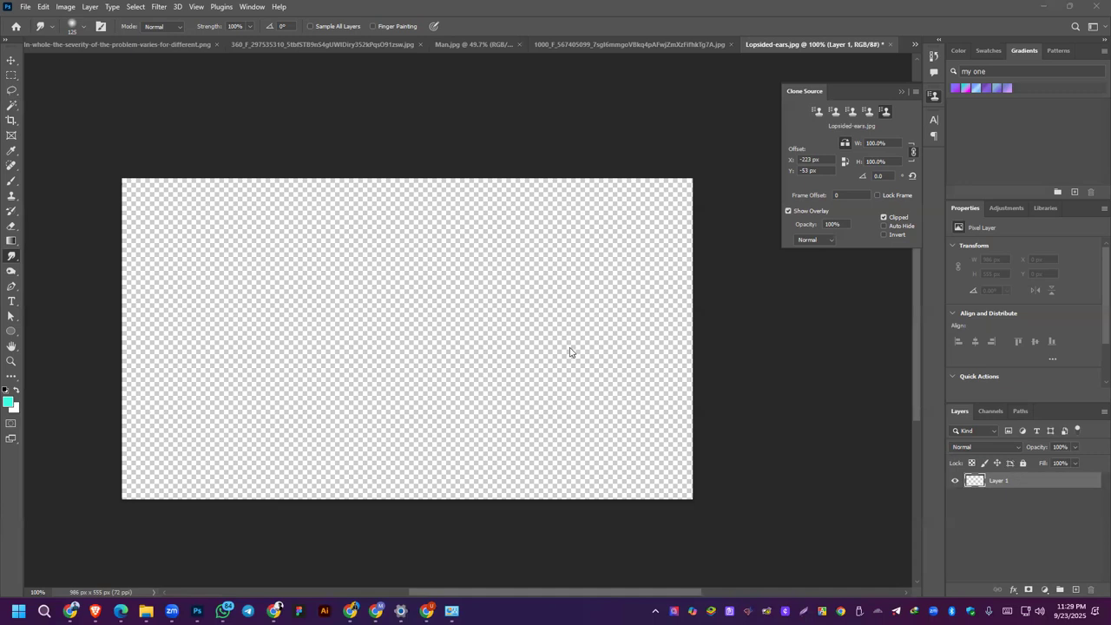
Step: Save a screenshot of the shared screen and put away the folder window that holds it
{"action": "key", "text": "alt+shift+t"}
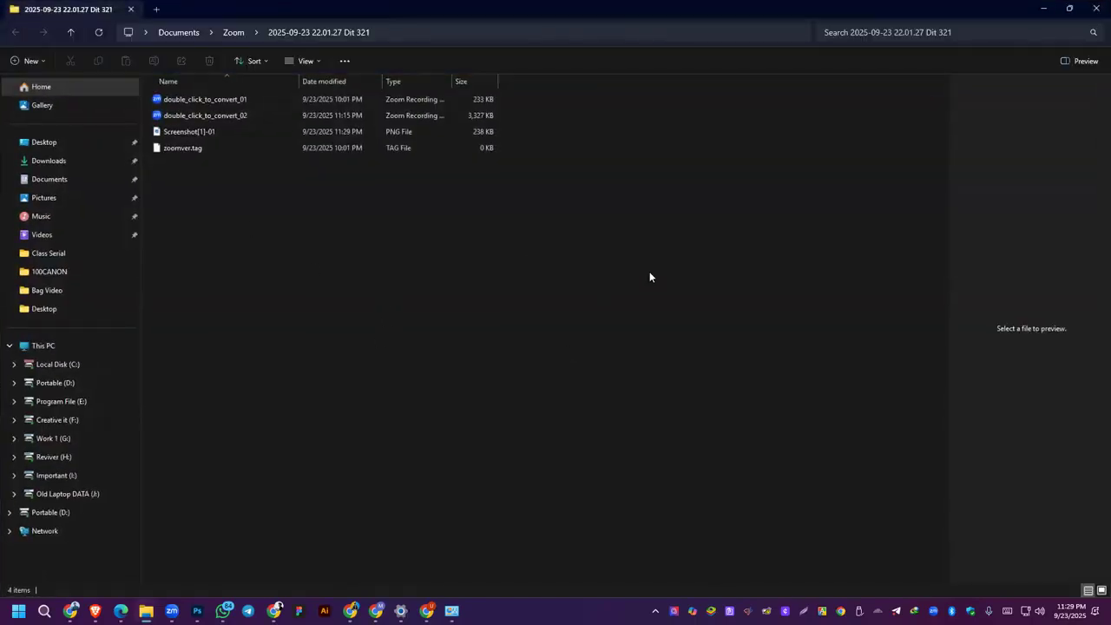
{"action": "left_click", "coordinate": [1045, 7]}
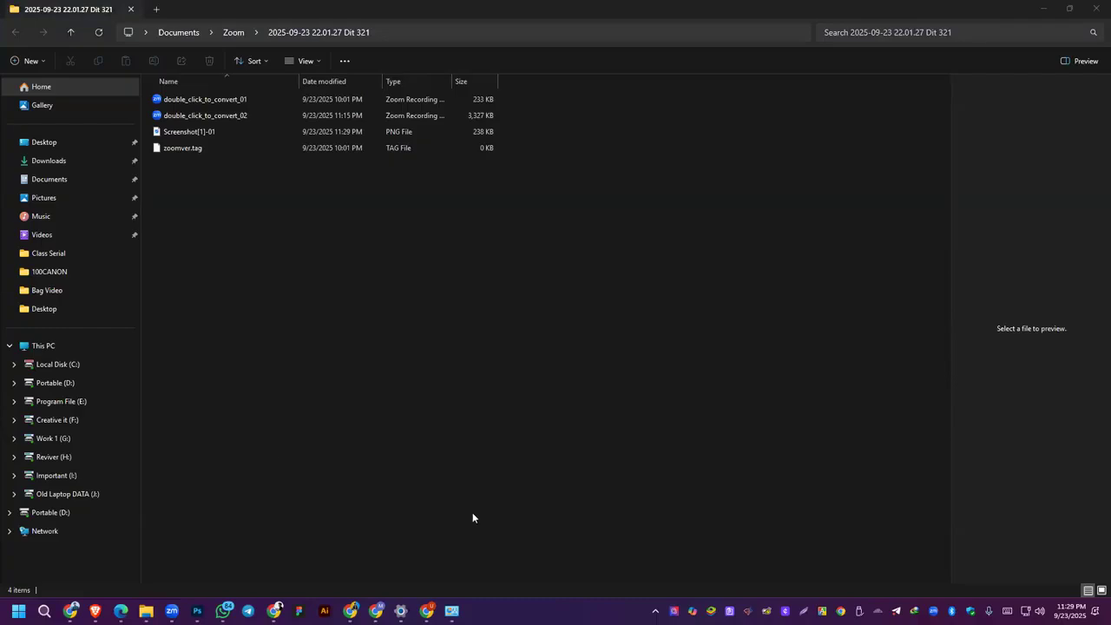
{"action": "left_click", "coordinate": [1041, 10]}
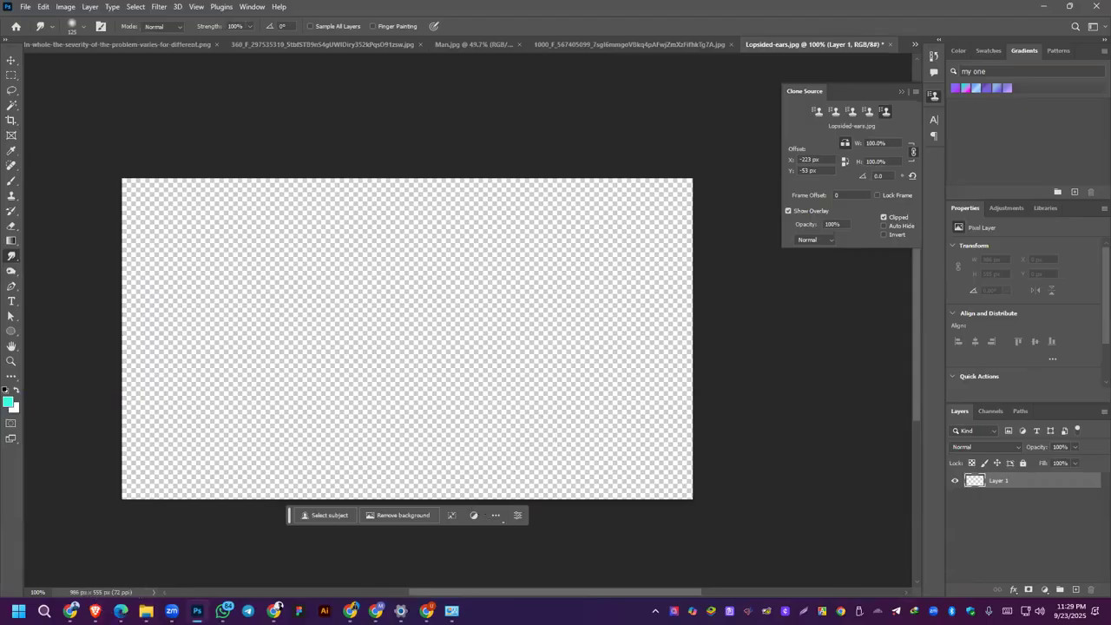
{"action": "left_click", "coordinate": [224, 610]}
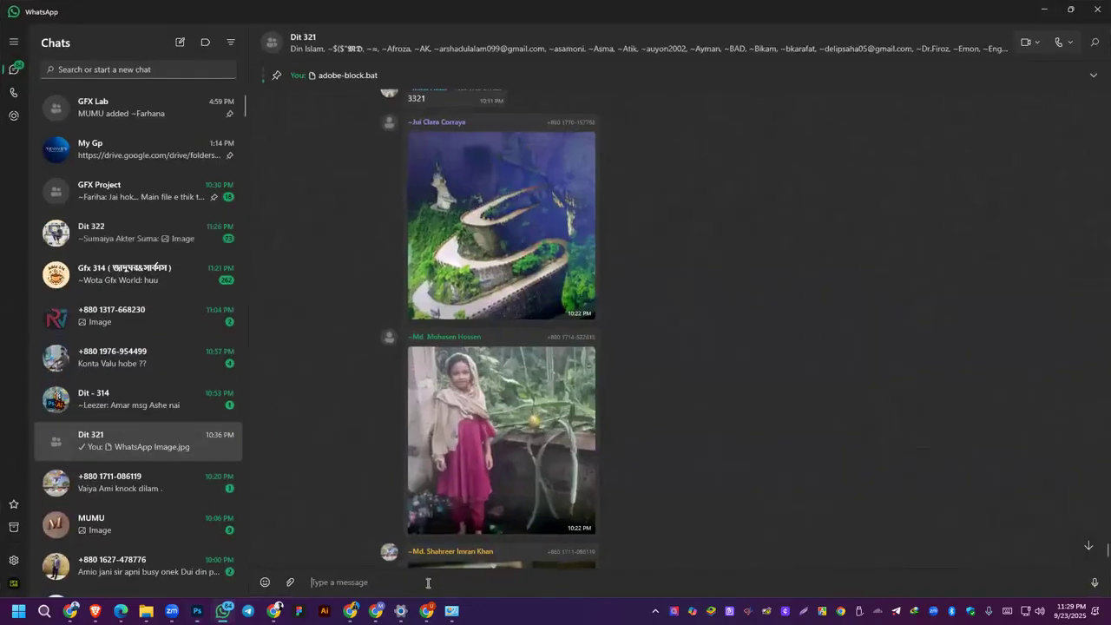
{"action": "key", "text": "ctrl+v"}
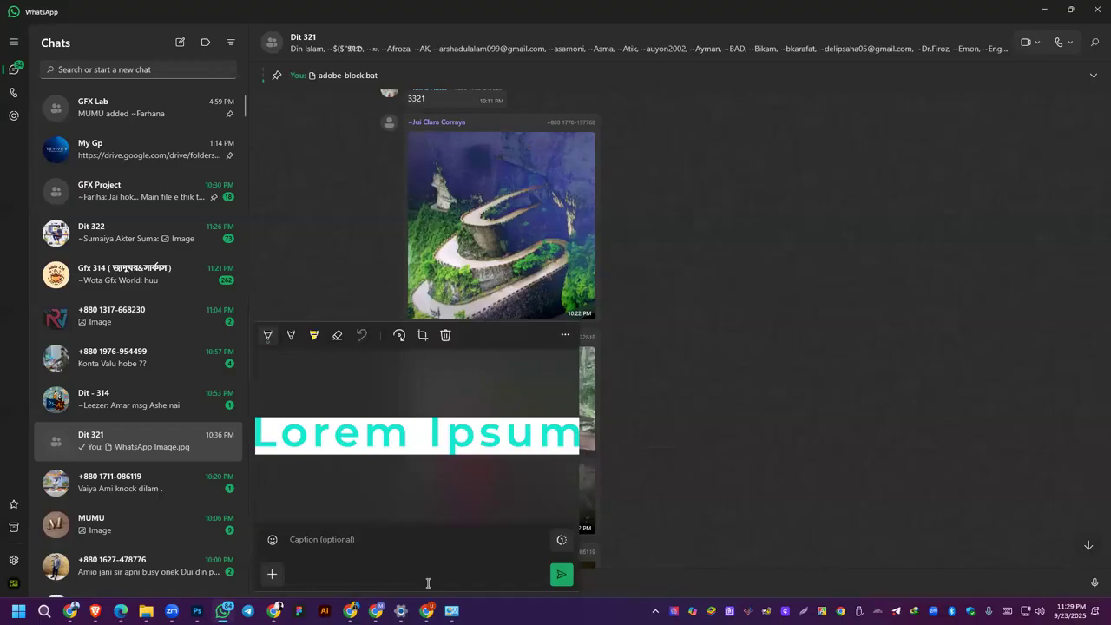
{"action": "left_click", "coordinate": [616, 580]}
{"action": "left_click", "coordinate": [483, 331]}
{"action": "key", "text": "Escape"}
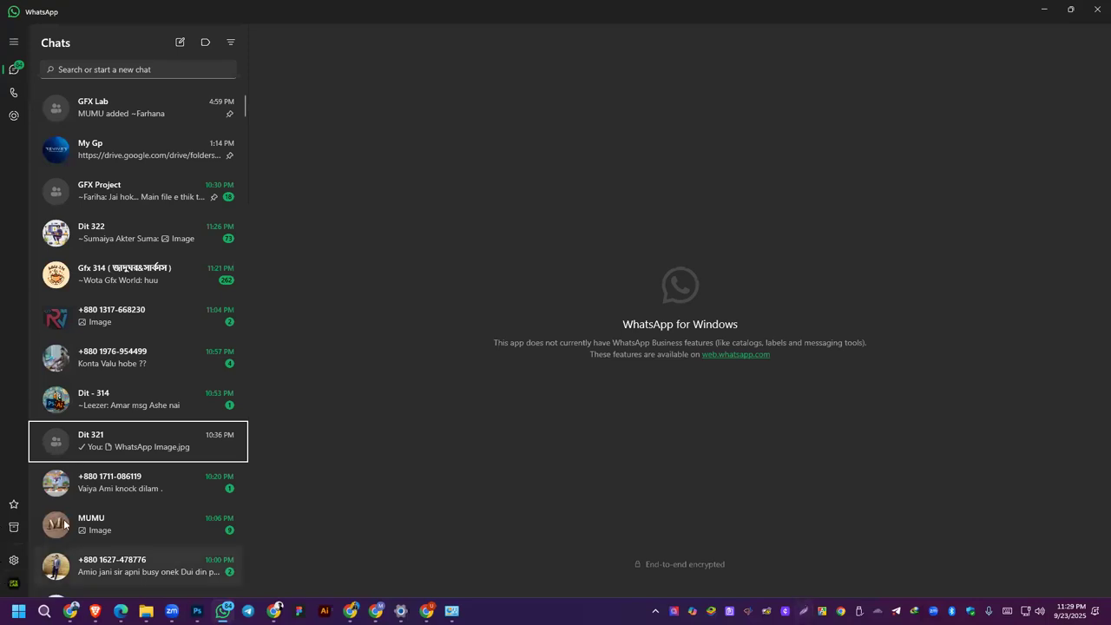
{"action": "right_click", "coordinate": [692, 611]}
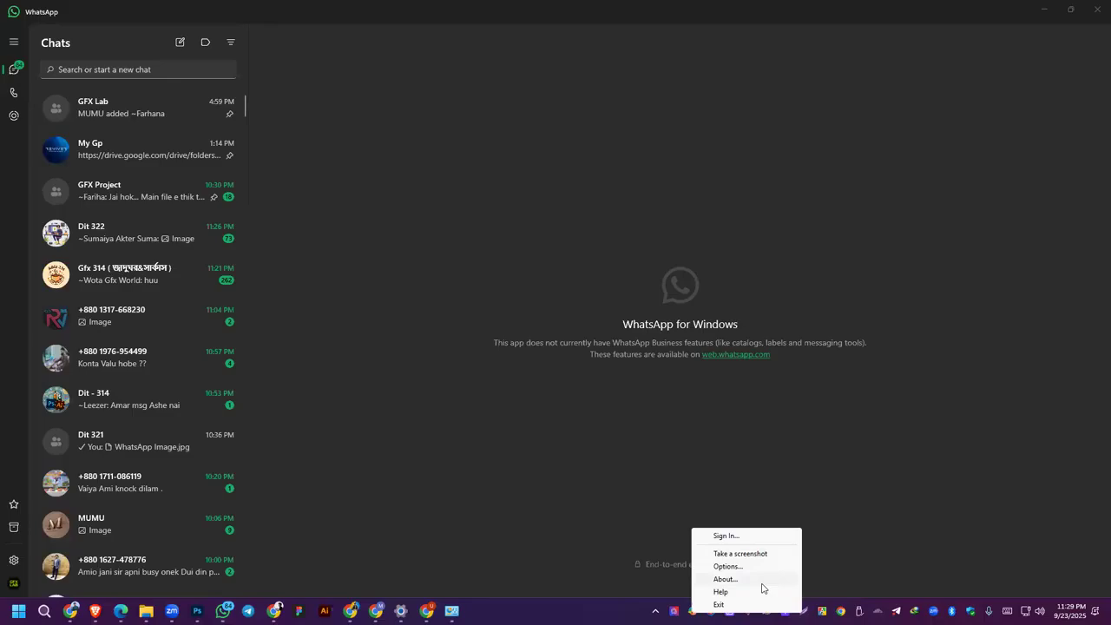
{"action": "left_click", "coordinate": [751, 554]}
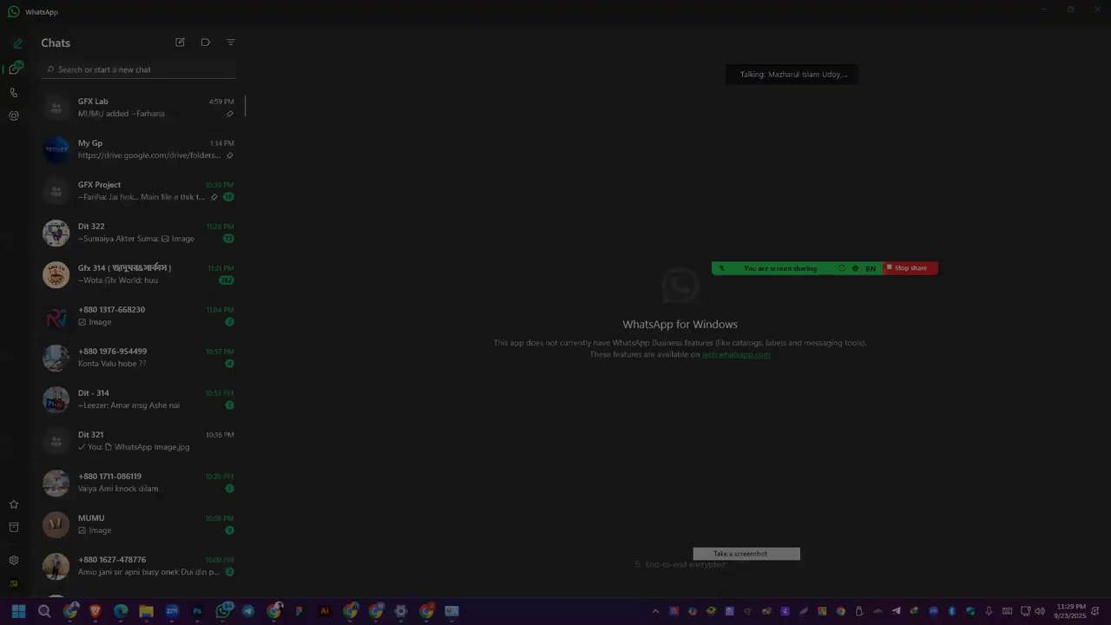
{"action": "key", "text": "Escape"}
Step: Set the general hotkey of the screenshot tool to F10 in its options
{"action": "right_click", "coordinate": [803, 612]}
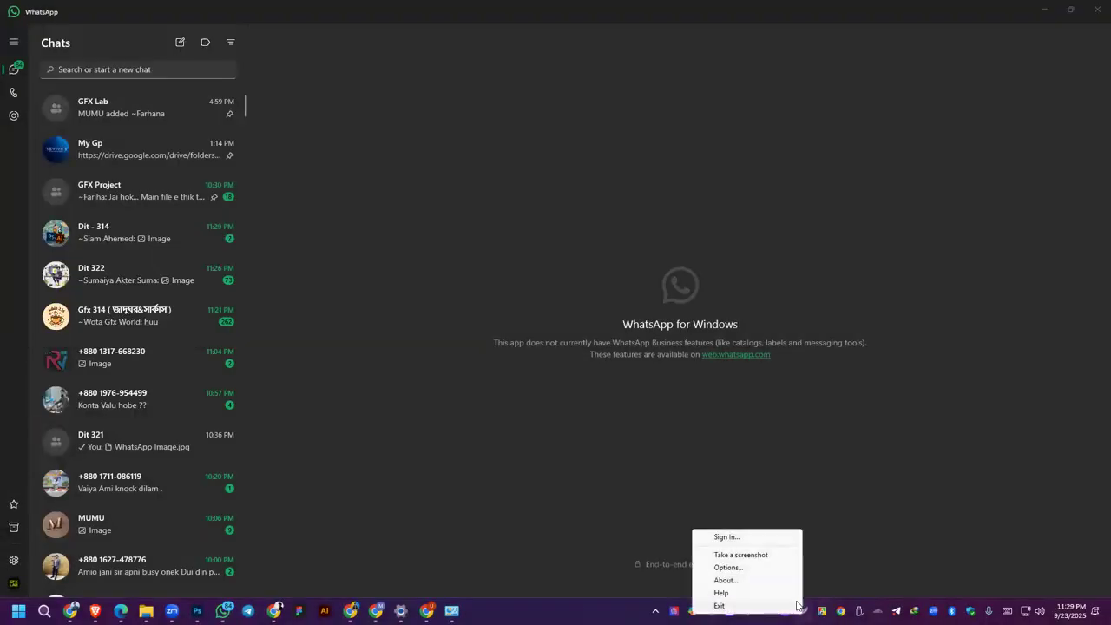
{"action": "left_click", "coordinate": [727, 567]}
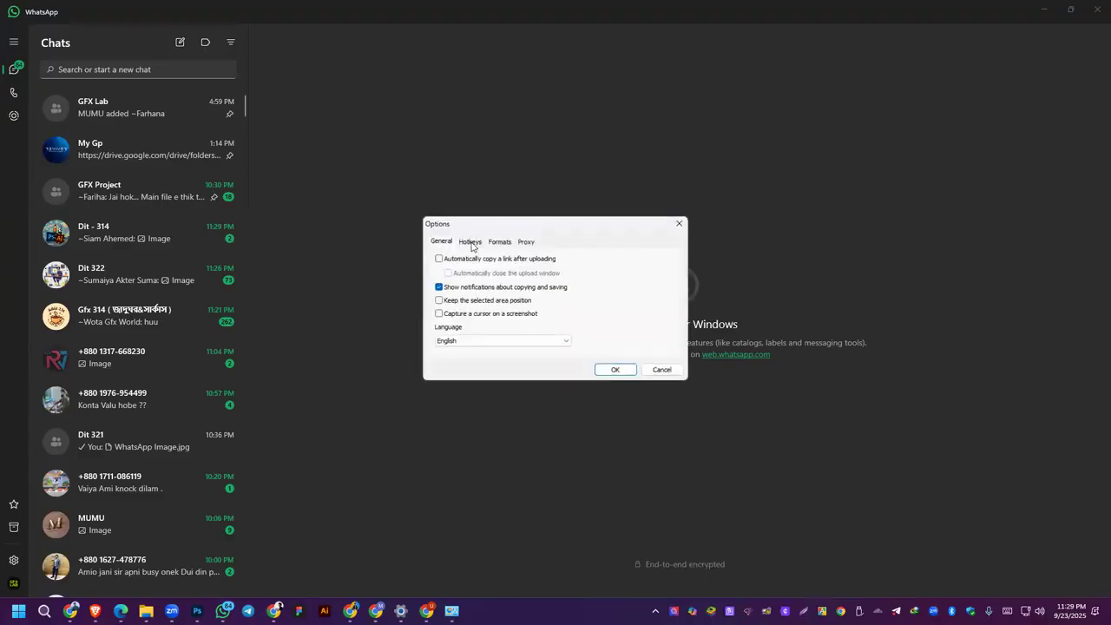
{"action": "left_click", "coordinate": [471, 244]}
{"action": "key", "text": "Tab"}
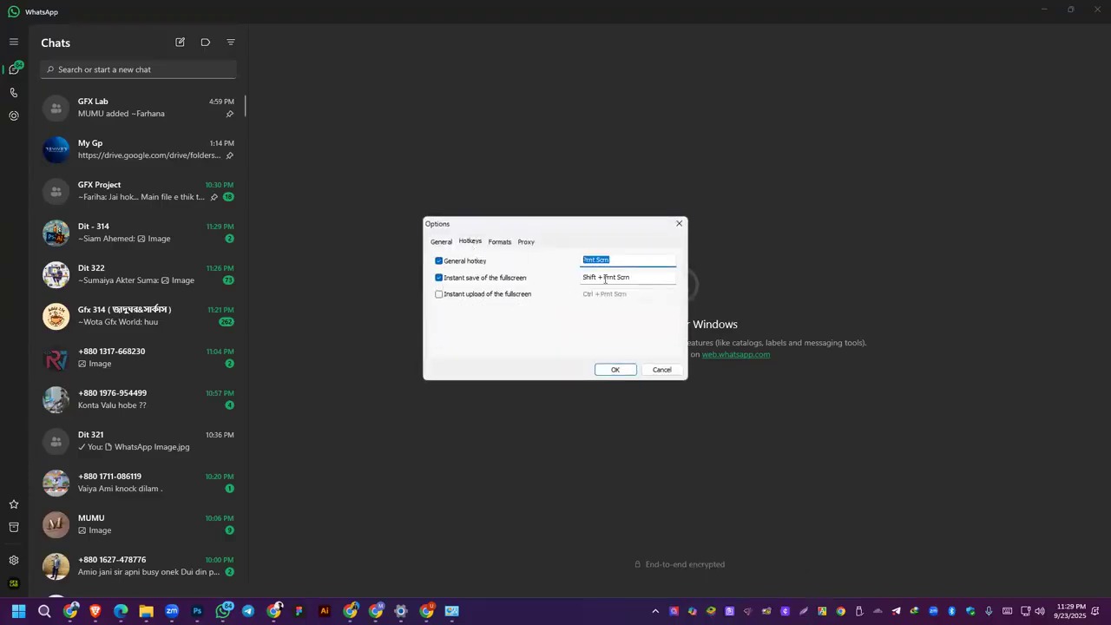
{"action": "key", "text": "F10"}
{"action": "left_click", "coordinate": [626, 370]}
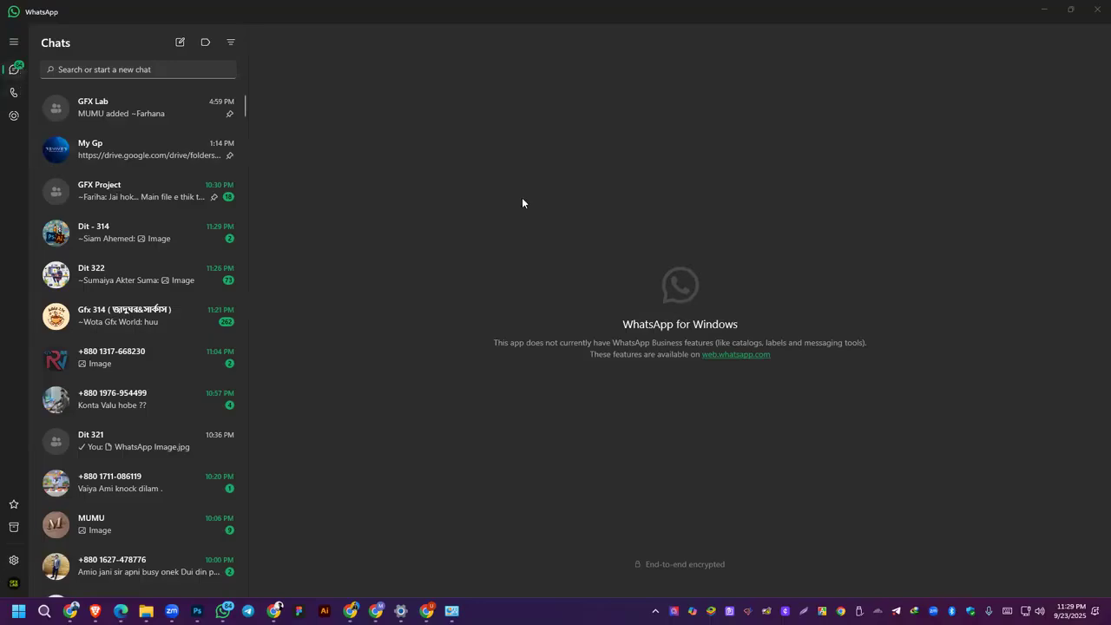
Step: Try out a screenshot capture by selecting an area of about 84 x 666 px around the vertical annotation toolbar
{"action": "key", "text": "F10"}
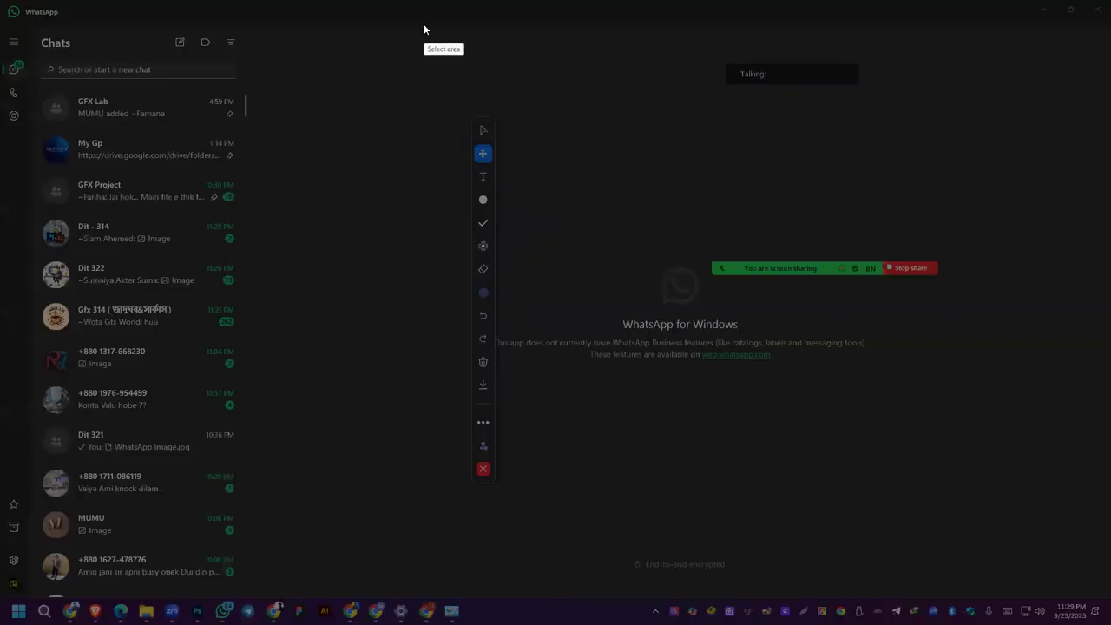
{"action": "left_click_drag", "start_coordinate": [461, 111], "coordinate": [508, 495]}
{"action": "left_click", "coordinate": [519, 458]}
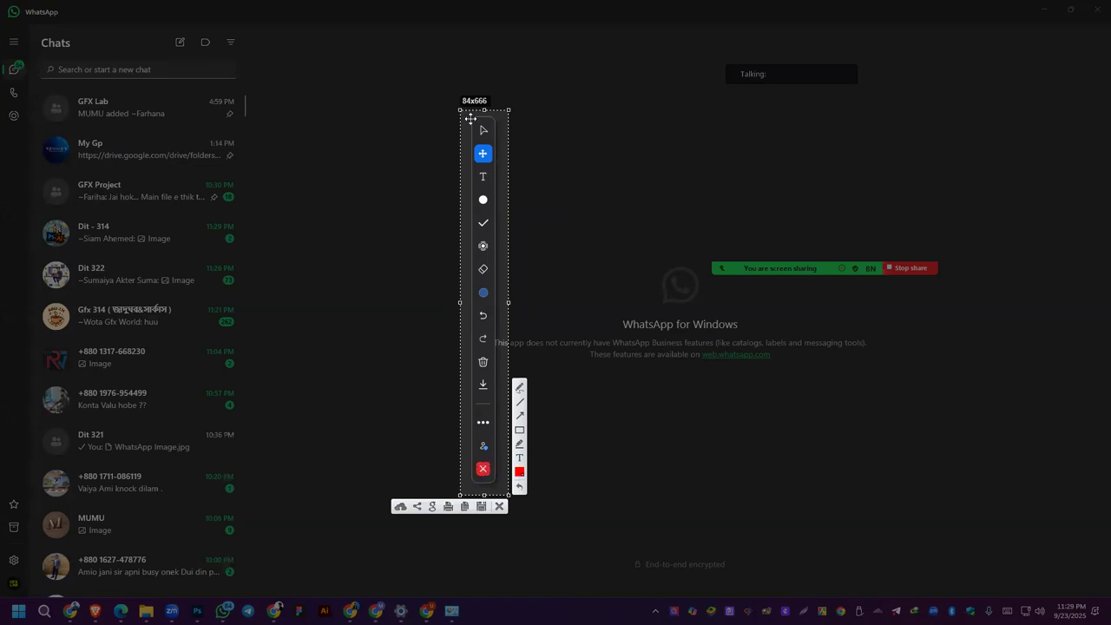
{"action": "right_click", "coordinate": [483, 449]}
{"action": "left_click", "coordinate": [532, 483]}
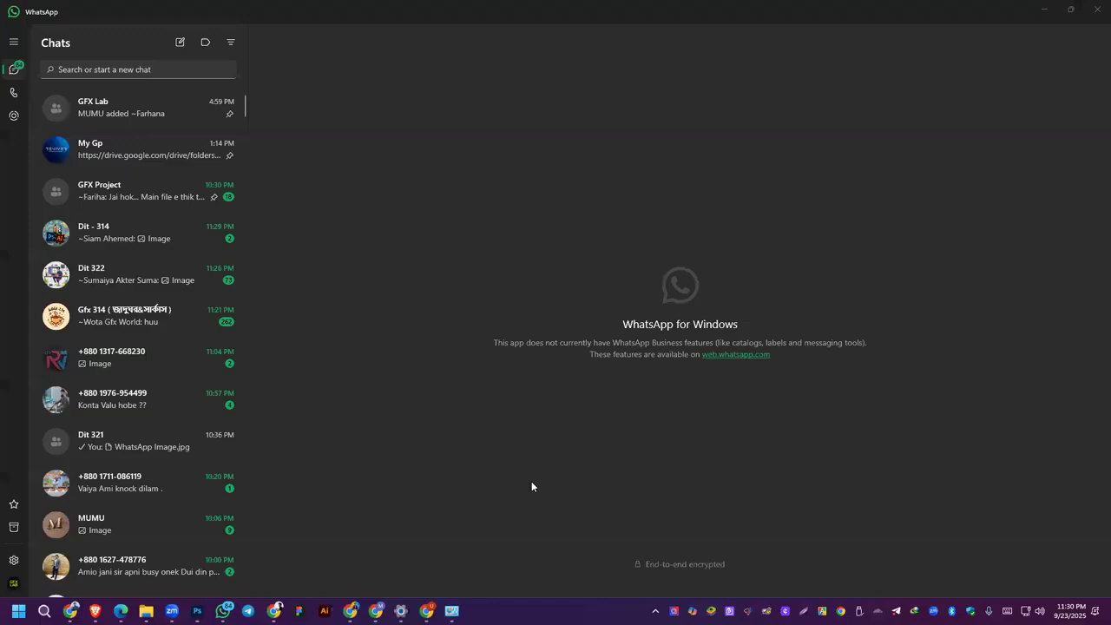
Step: Switch to the Graphic Design course outline PDF and examine the tool list of Class 06: Photo Editing
{"action": "mouse_move", "coordinate": [400, 610]}
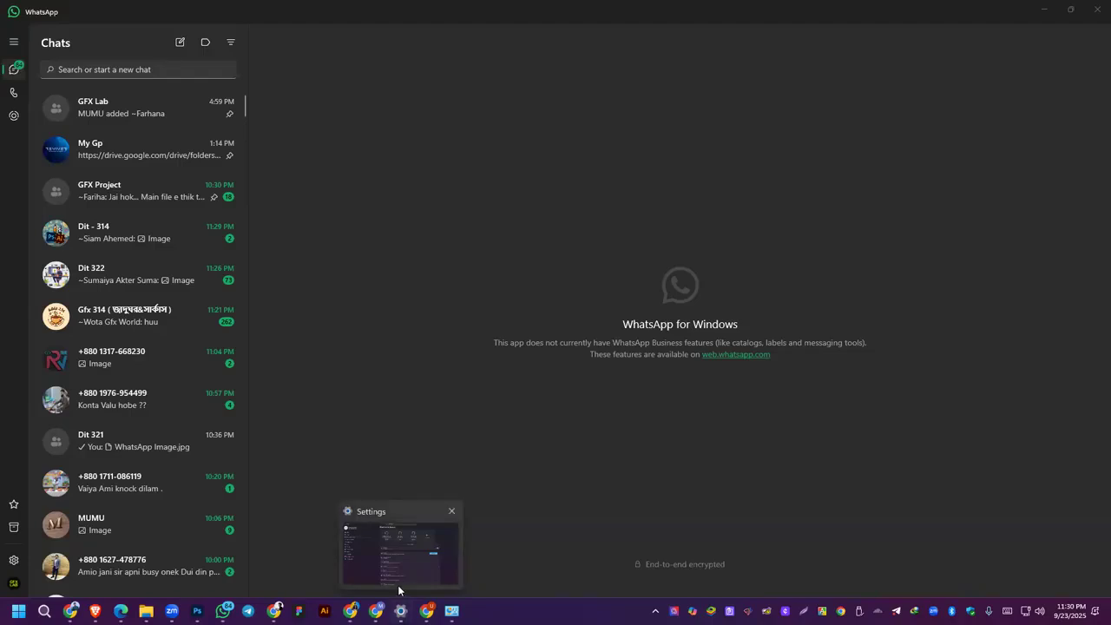
{"action": "mouse_move", "coordinate": [426, 610]}
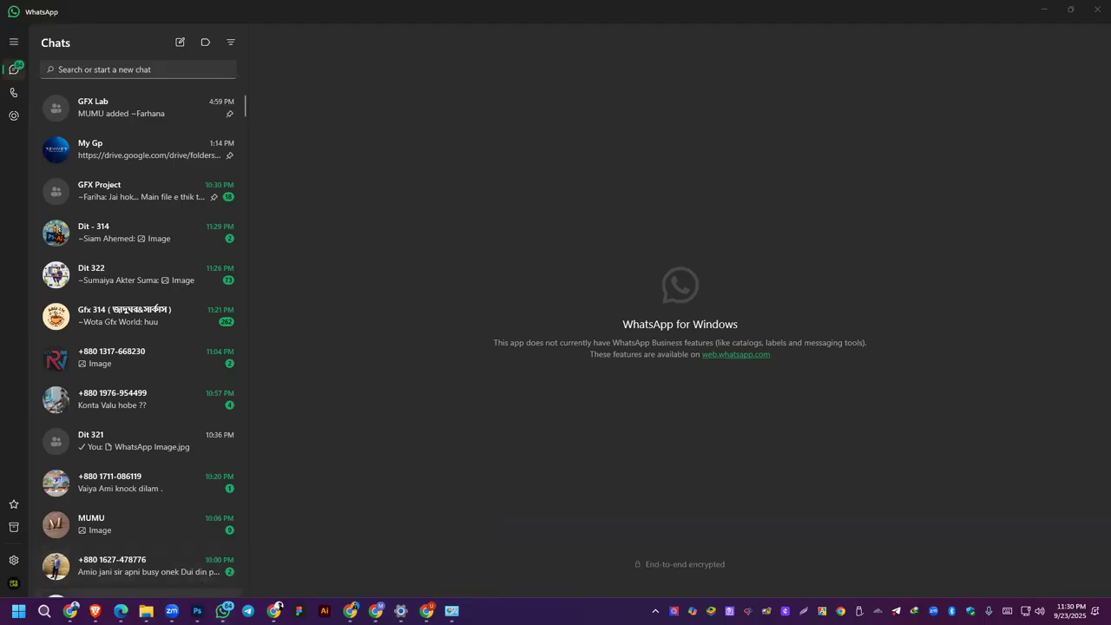
{"action": "mouse_move", "coordinate": [223, 610]}
{"action": "mouse_move", "coordinate": [172, 610]}
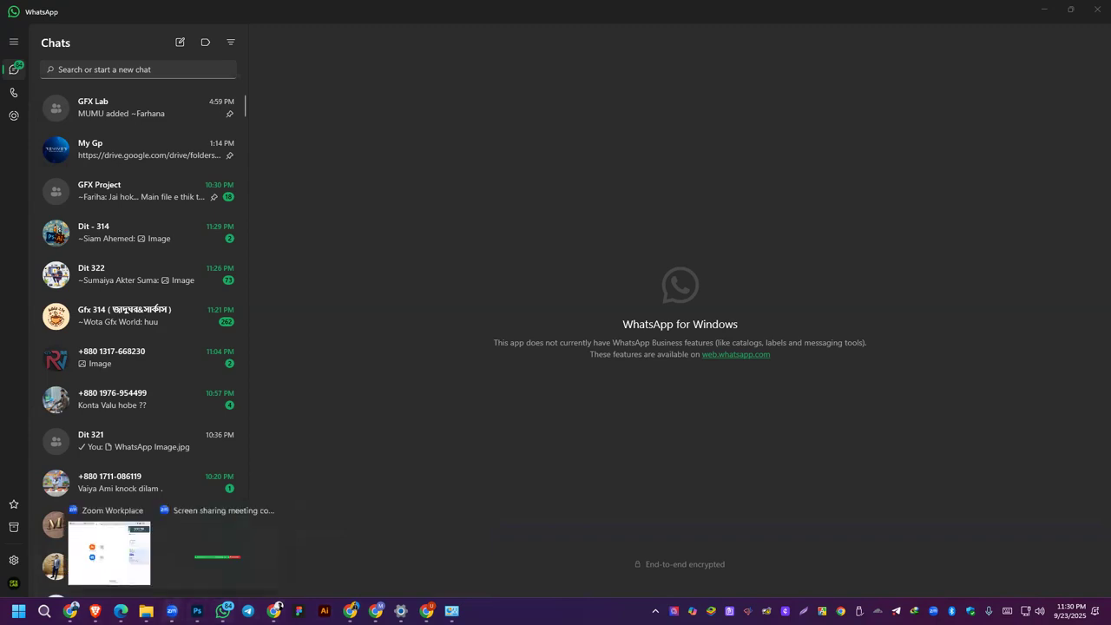
{"action": "left_click", "coordinate": [247, 547]}
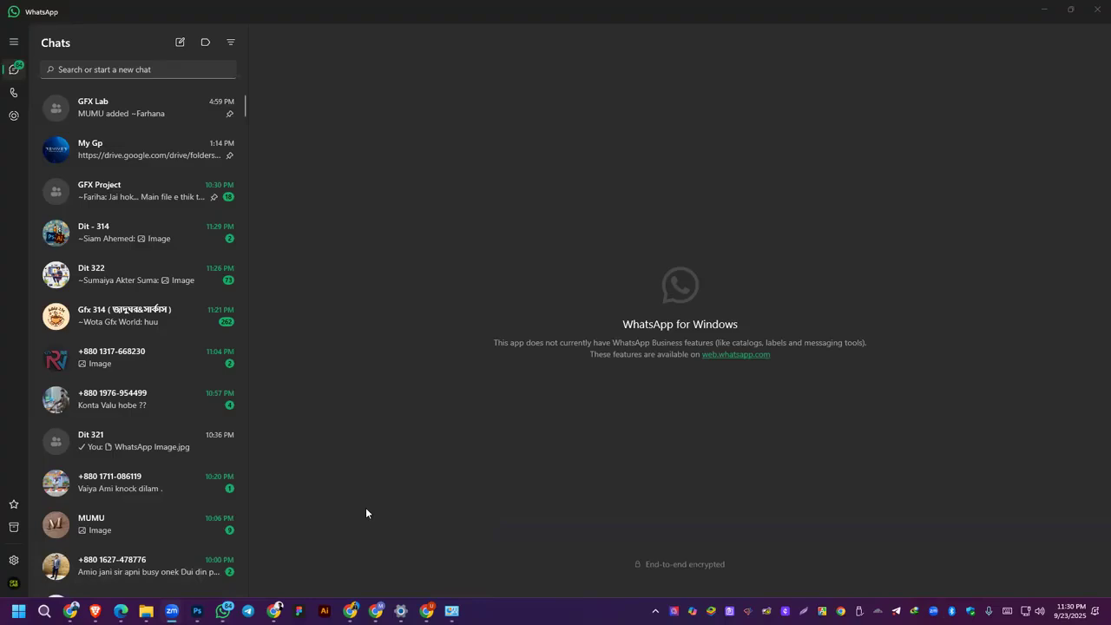
{"action": "mouse_move", "coordinate": [121, 611]}
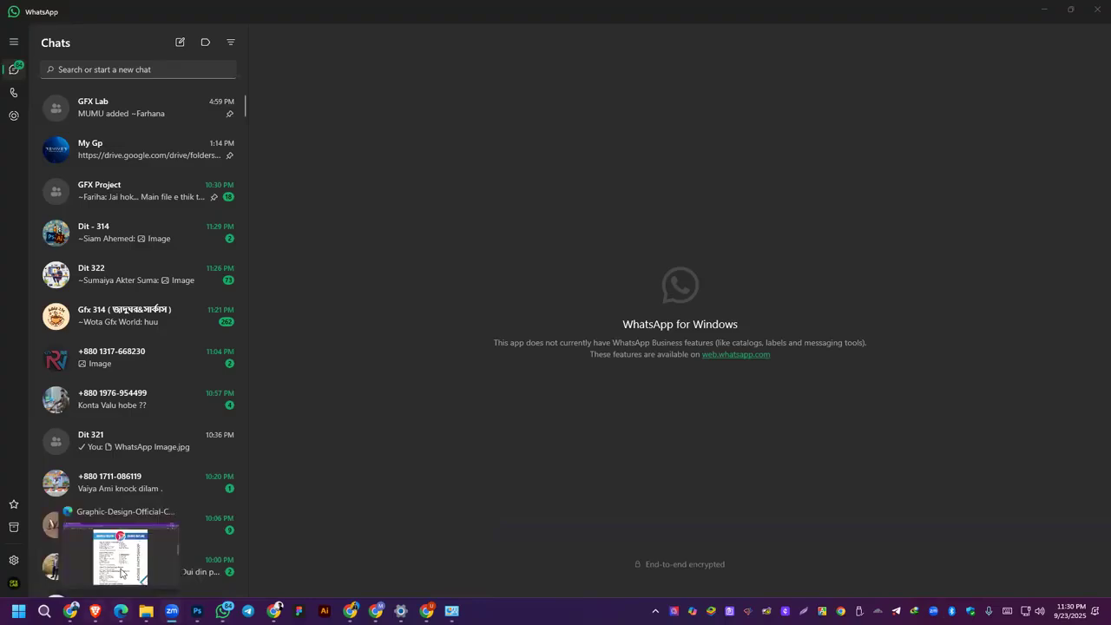
{"action": "left_click", "coordinate": [124, 573]}
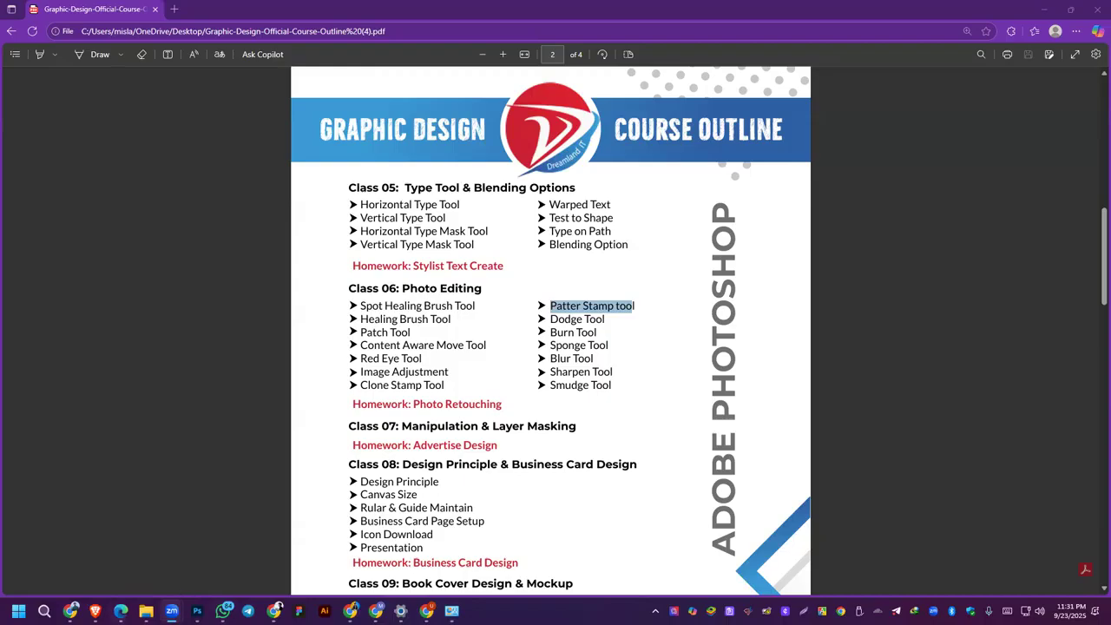
Step: Switch to Photoshop, unlock the Background layer of the red-eye girl photo and bring up the adjustment presets
{"action": "left_click", "coordinate": [198, 610]}
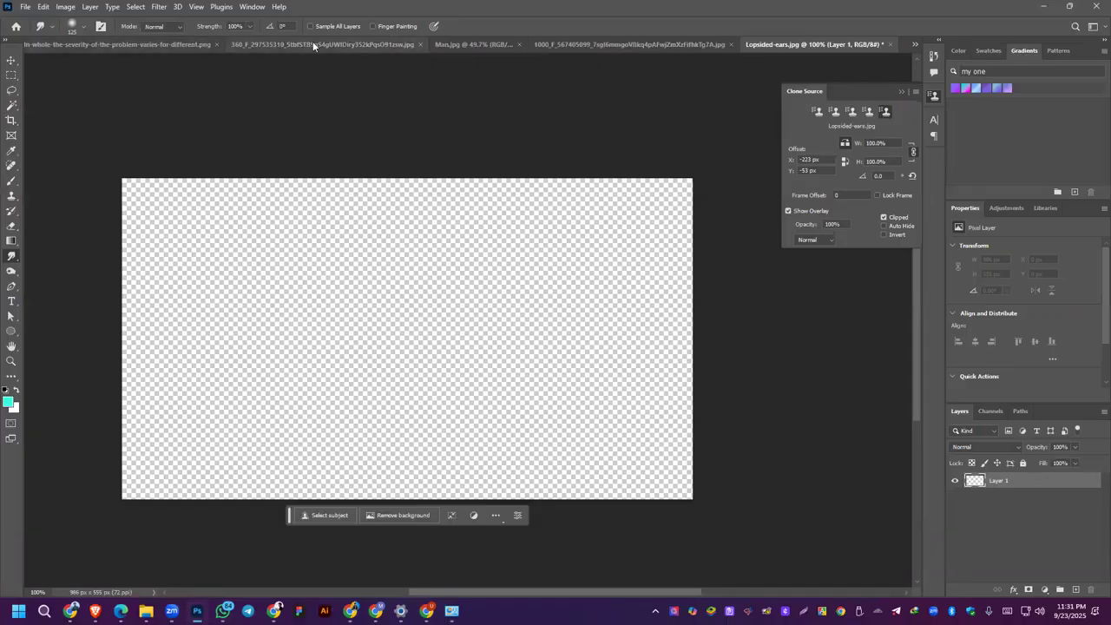
{"action": "left_click", "coordinate": [374, 49]}
{"action": "left_click", "coordinate": [113, 44]}
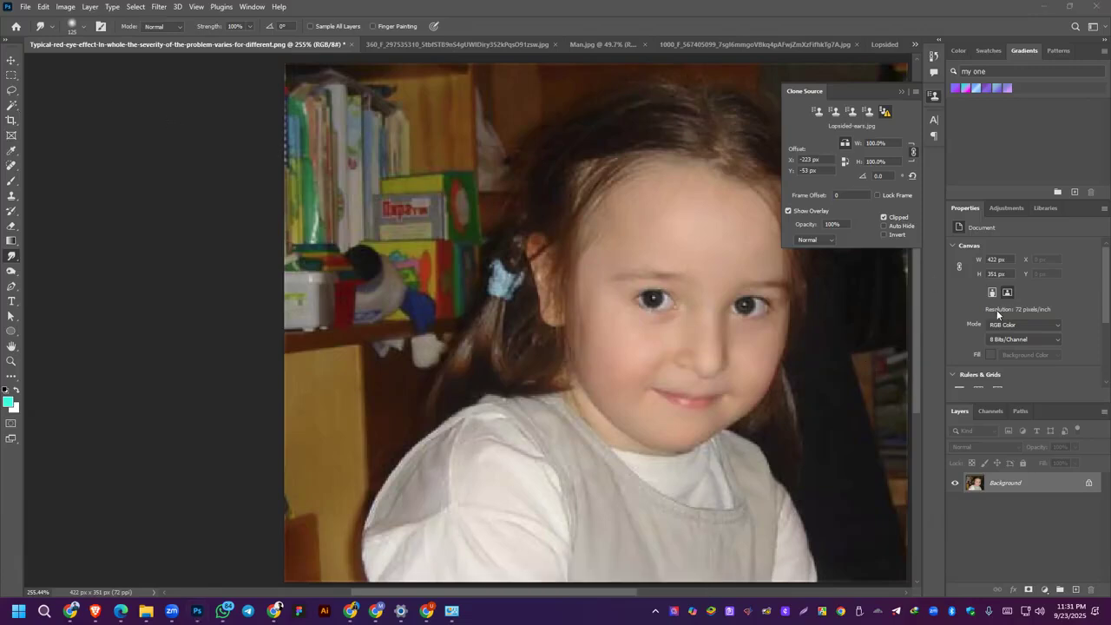
{"action": "left_click", "coordinate": [10, 64]}
{"action": "left_click", "coordinate": [1089, 484]}
{"action": "left_click", "coordinate": [1011, 212]}
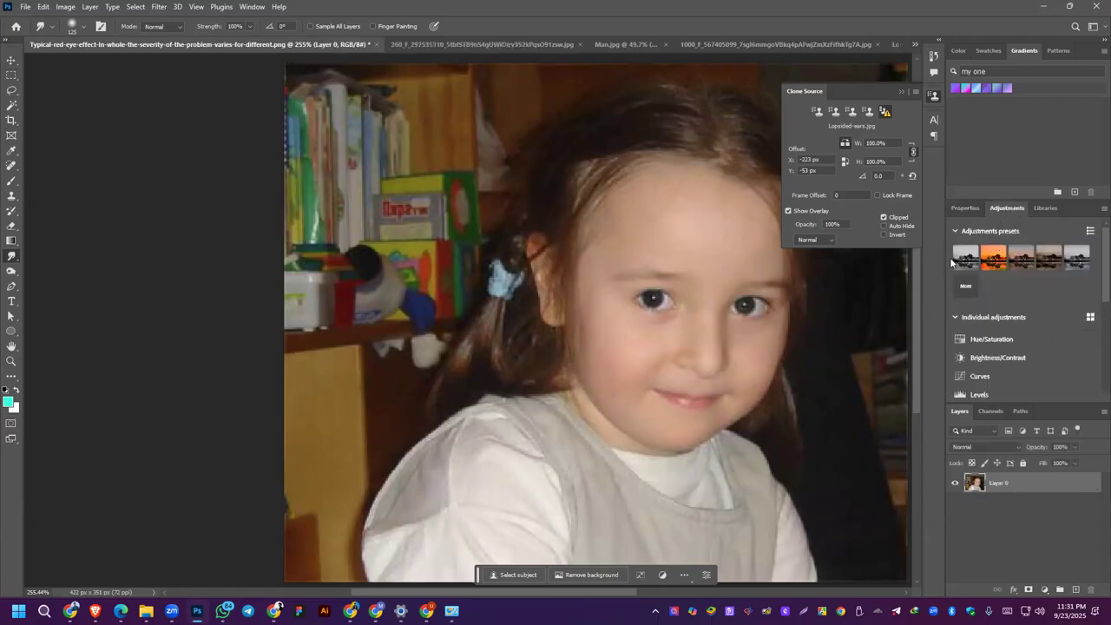
Step: Apply the Portraits Black & White, Cinematic Split Tone, Photo Repair Sepia and Black & White Cool presets to the photo in turn
{"action": "left_click", "coordinate": [965, 258]}
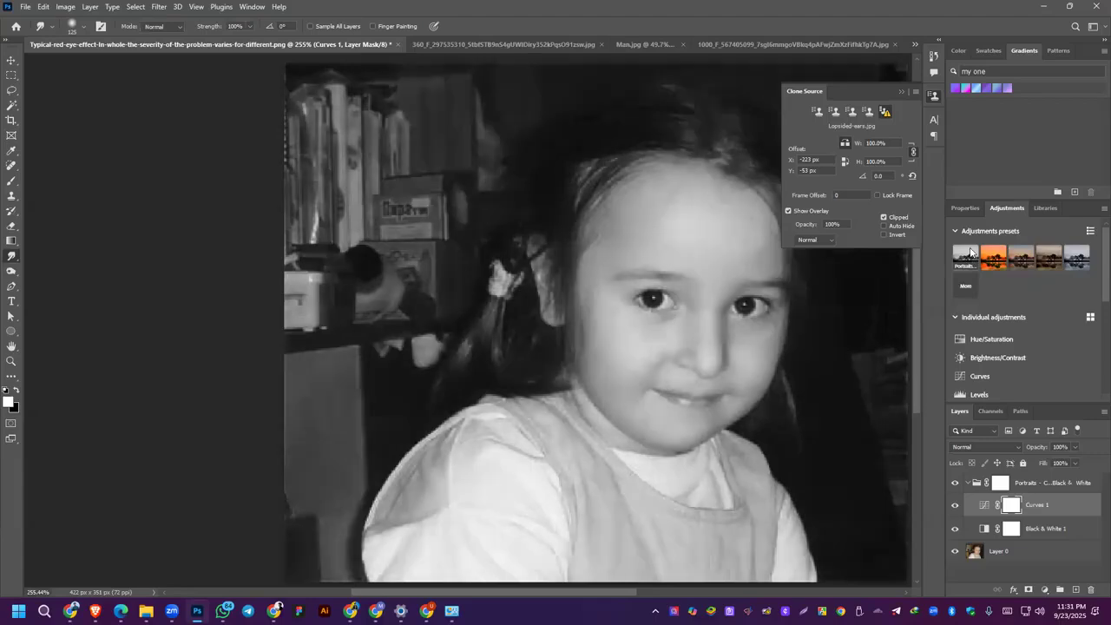
{"action": "left_click", "coordinate": [986, 262]}
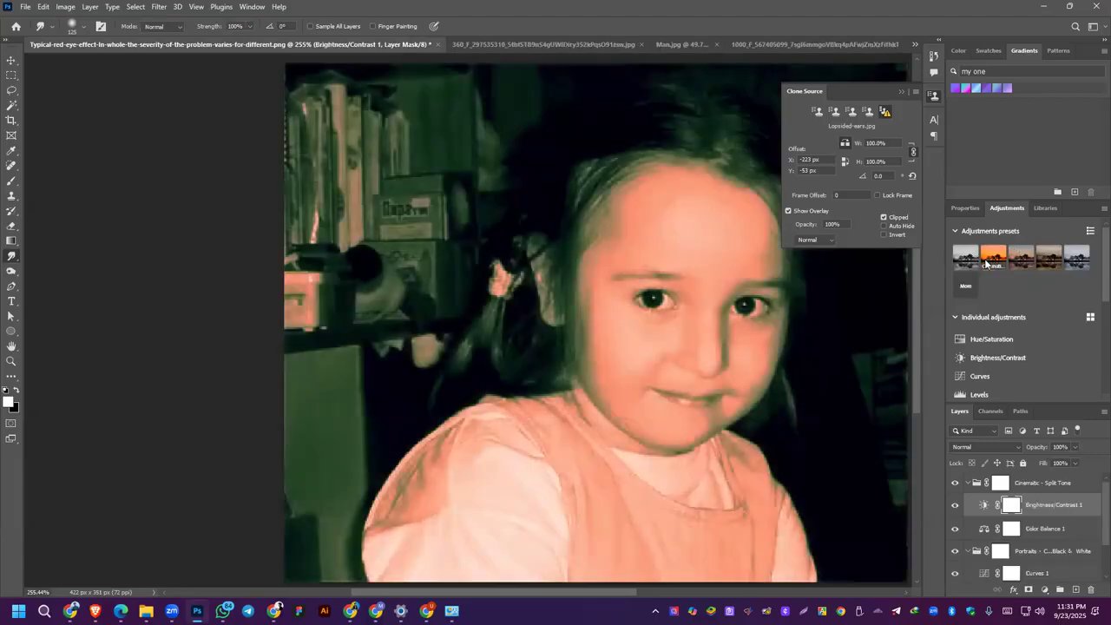
{"action": "left_click", "coordinate": [1046, 258]}
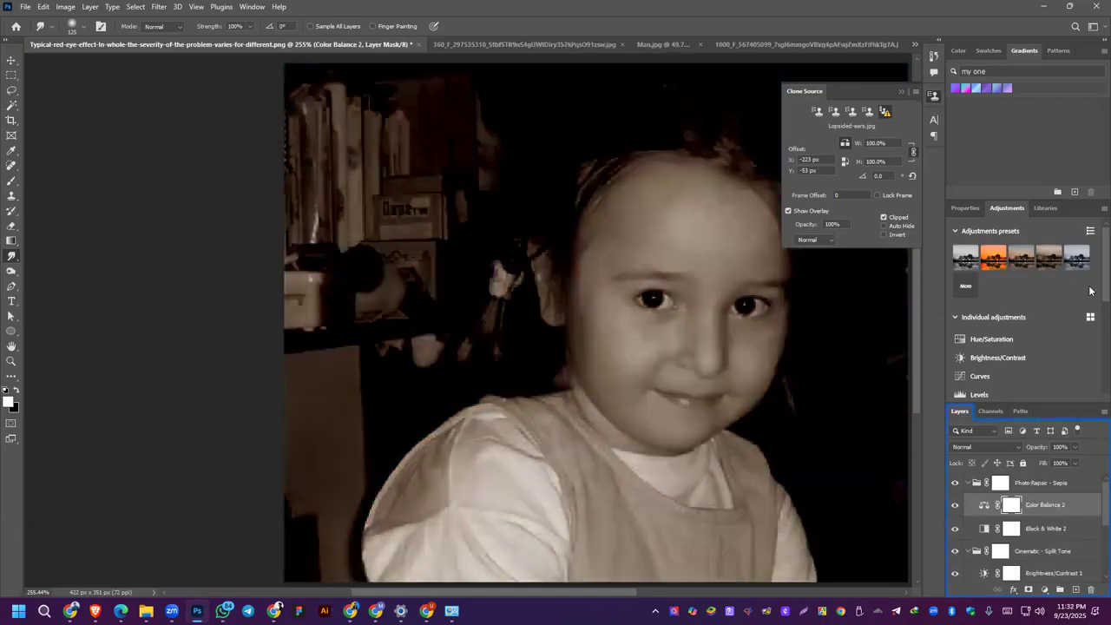
{"action": "left_click", "coordinate": [1081, 263]}
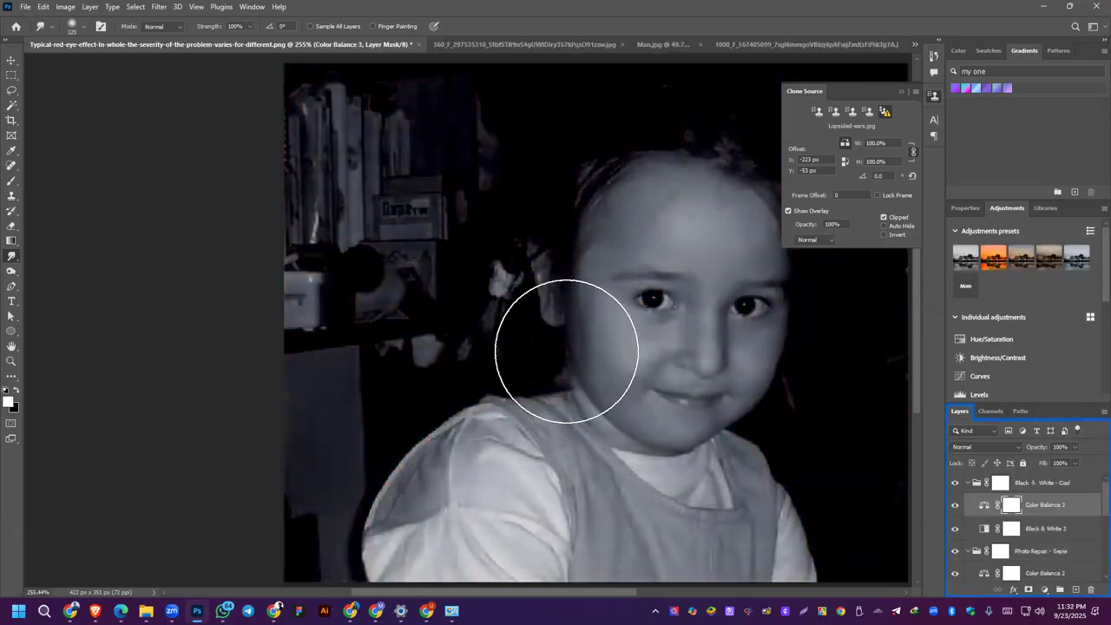
Step: Undo the stacked adjustment presets on the girl photo
{"action": "scroll", "coordinate": [612, 267], "scroll_direction": "down", "scroll_amount": 3}
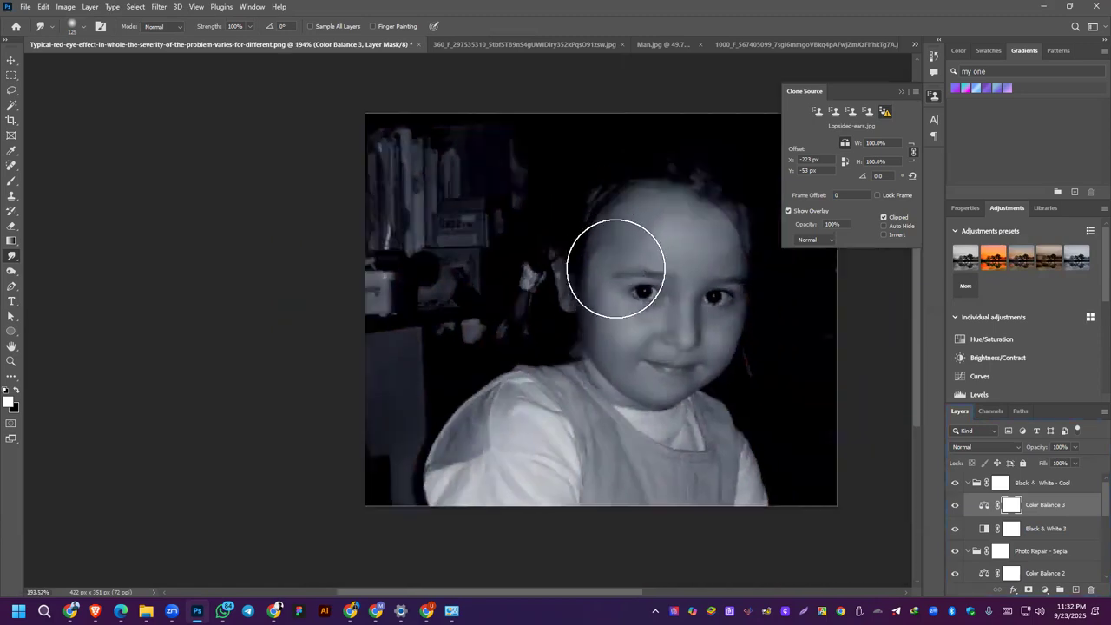
{"action": "key", "text": "ctrl+z"}
{"action": "key", "text": "ctrl+z"}
{"action": "key", "text": "ctrl+z"}
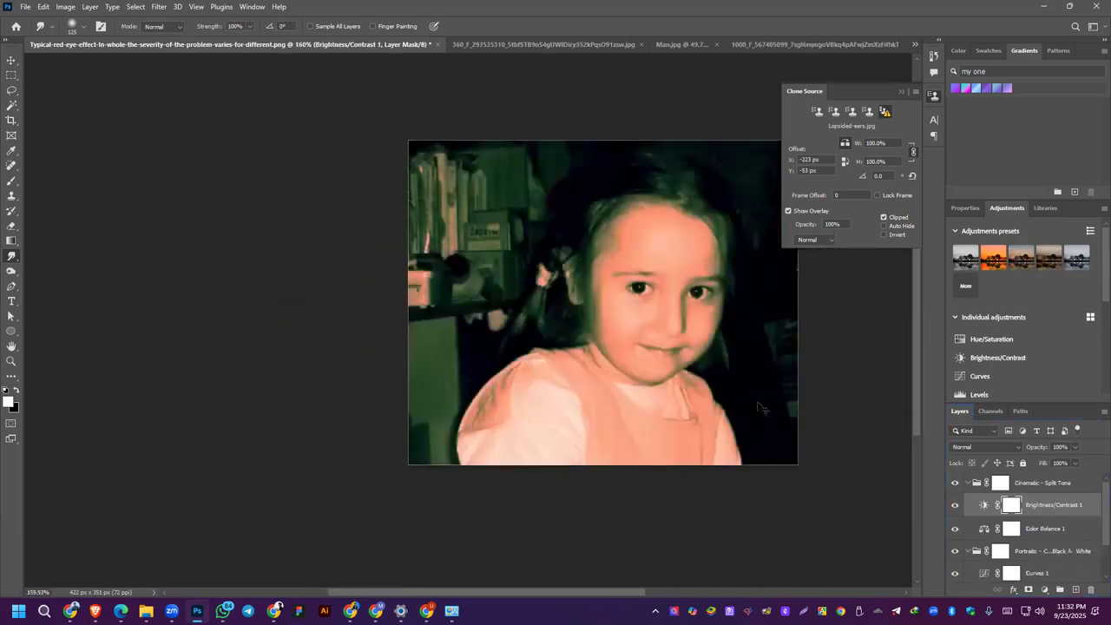
Step: Apply only the Black & White - Cool adjustment preset to the girl photo and expand the full list of presets
{"action": "left_click", "coordinate": [1077, 260]}
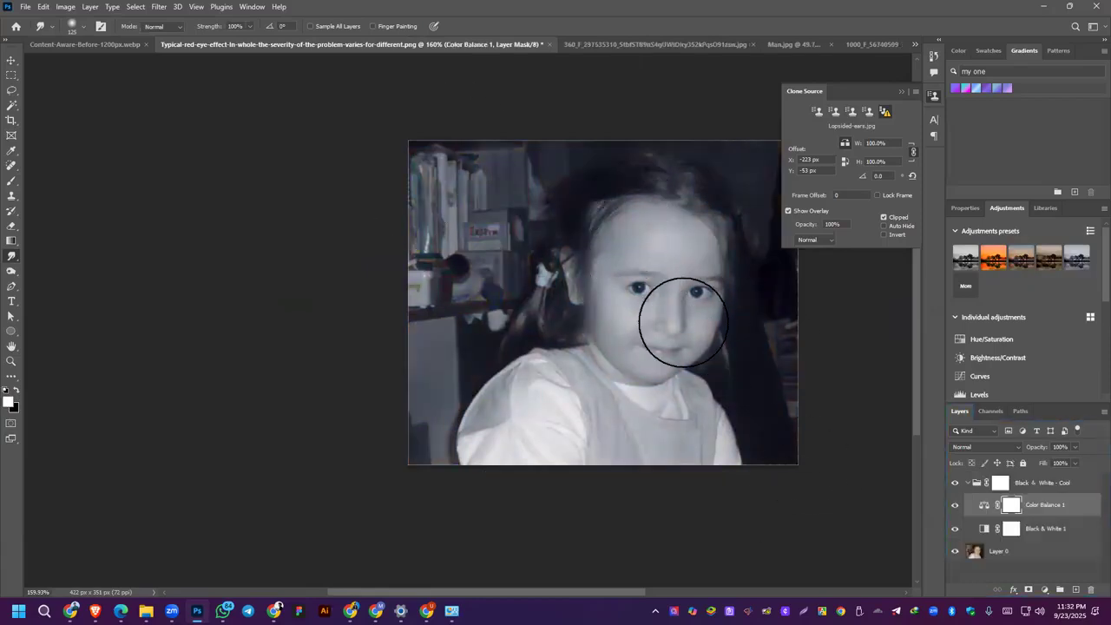
{"action": "left_click_drag", "start_coordinate": [699, 293], "coordinate": [611, 289]}
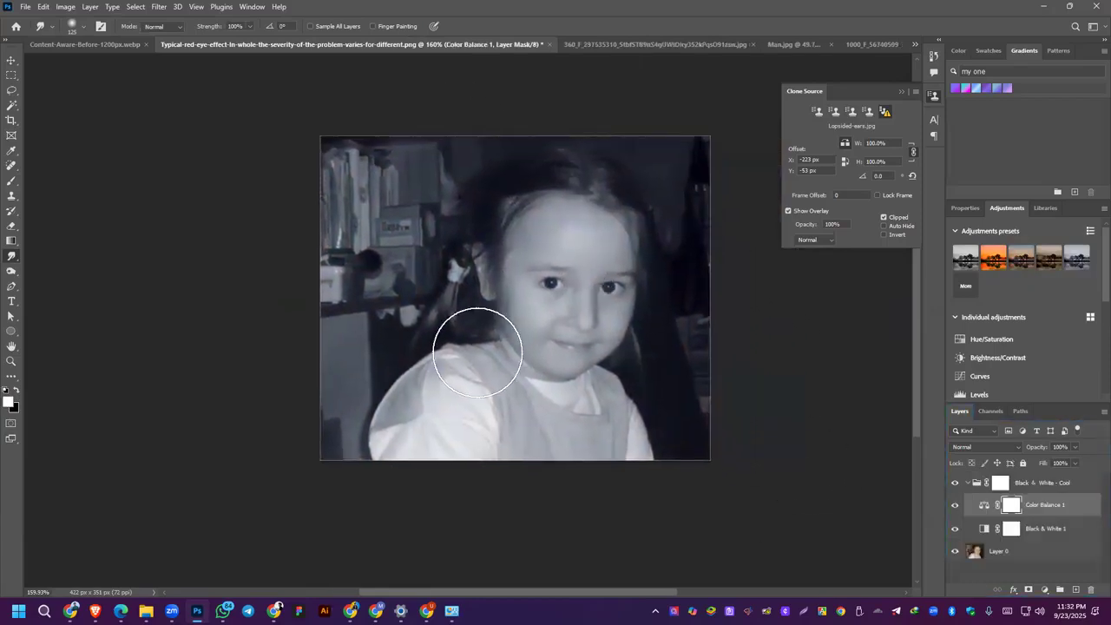
{"action": "left_click_drag", "start_coordinate": [472, 347], "coordinate": [420, 350]}
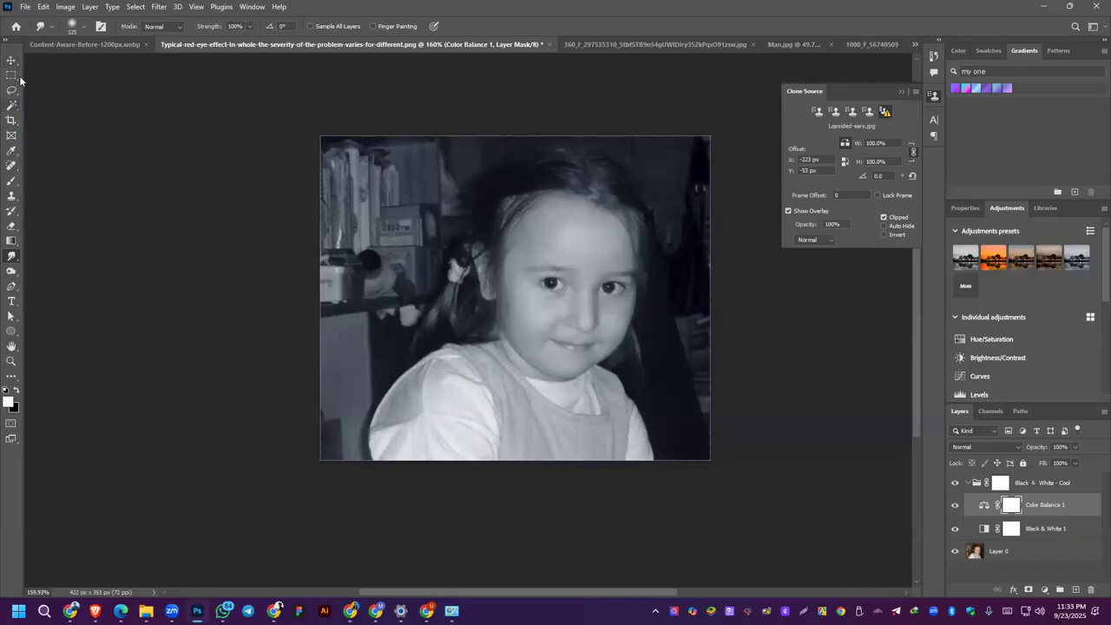
{"action": "left_click", "coordinate": [11, 60]}
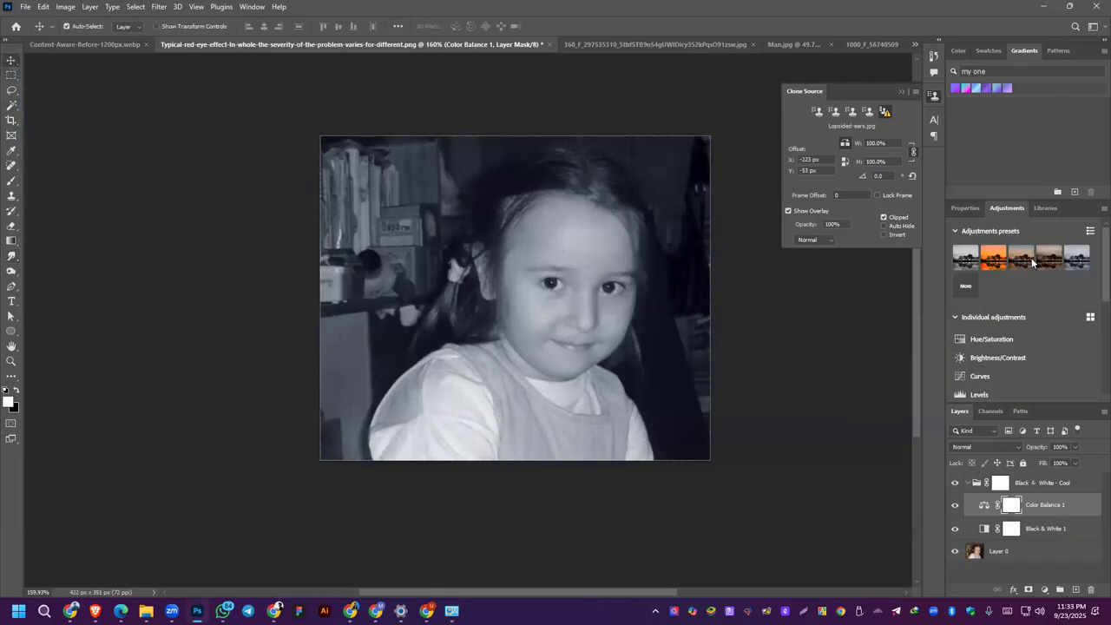
{"action": "left_click", "coordinate": [965, 287]}
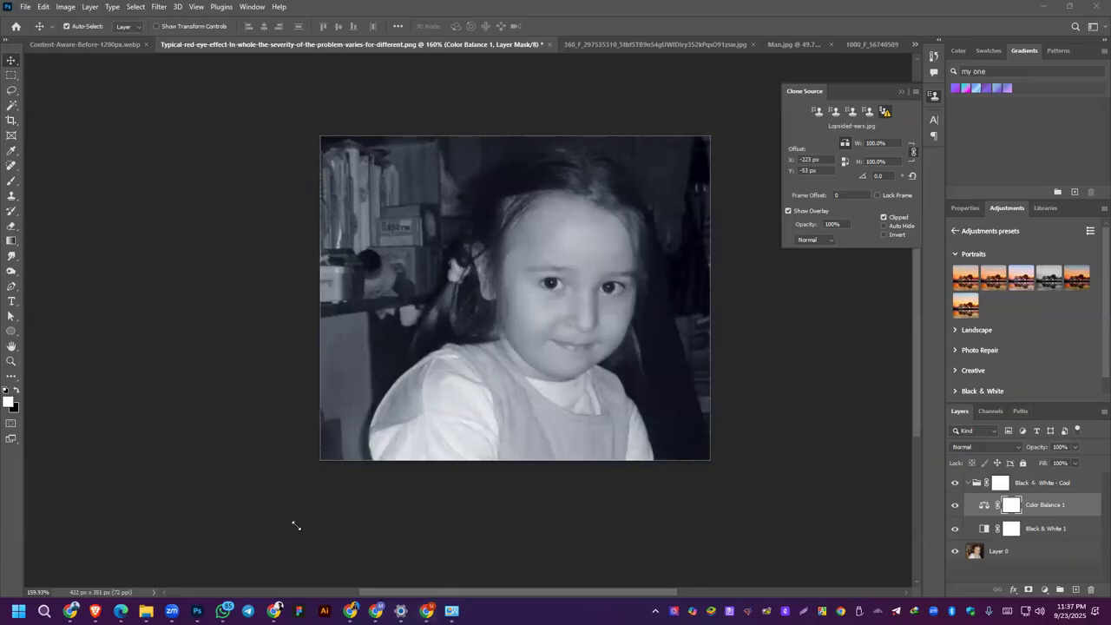
Step: Switch to Chrome, search for photopea in a new tab and start the Photopea online editor
{"action": "left_click", "coordinate": [428, 612]}
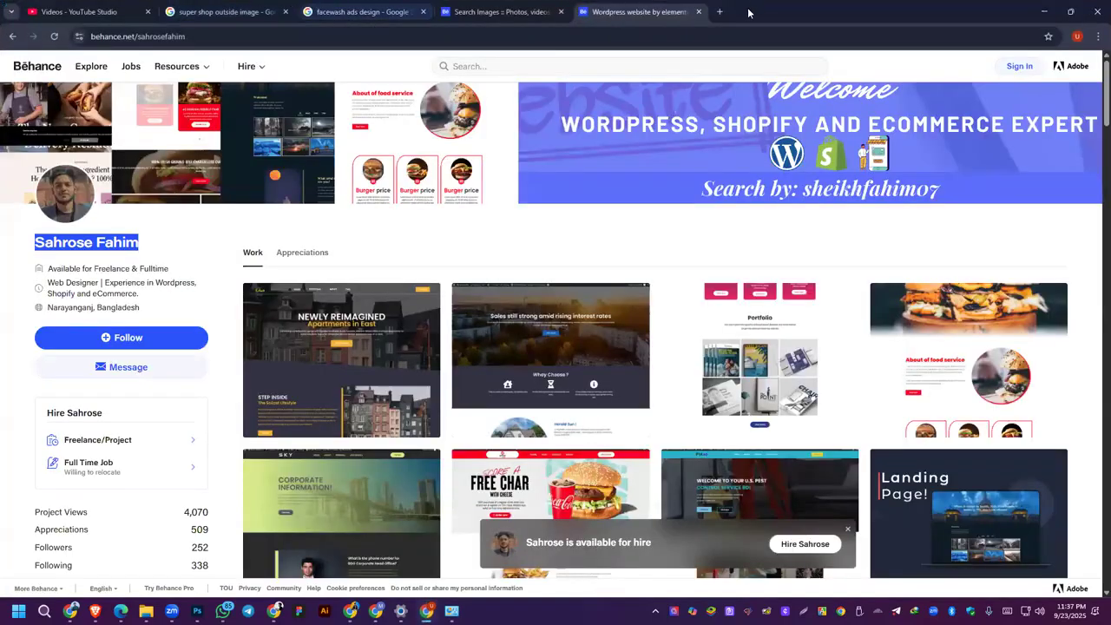
{"action": "left_click", "coordinate": [721, 13]}
{"action": "type", "text": "p"}
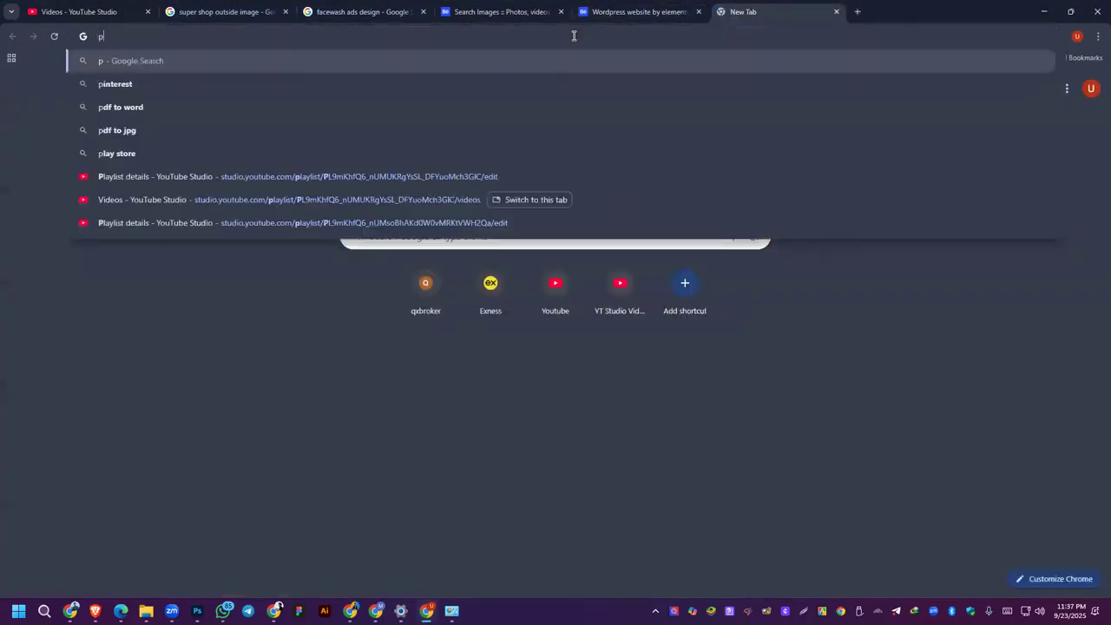
{"action": "type", "text": "hoto"}
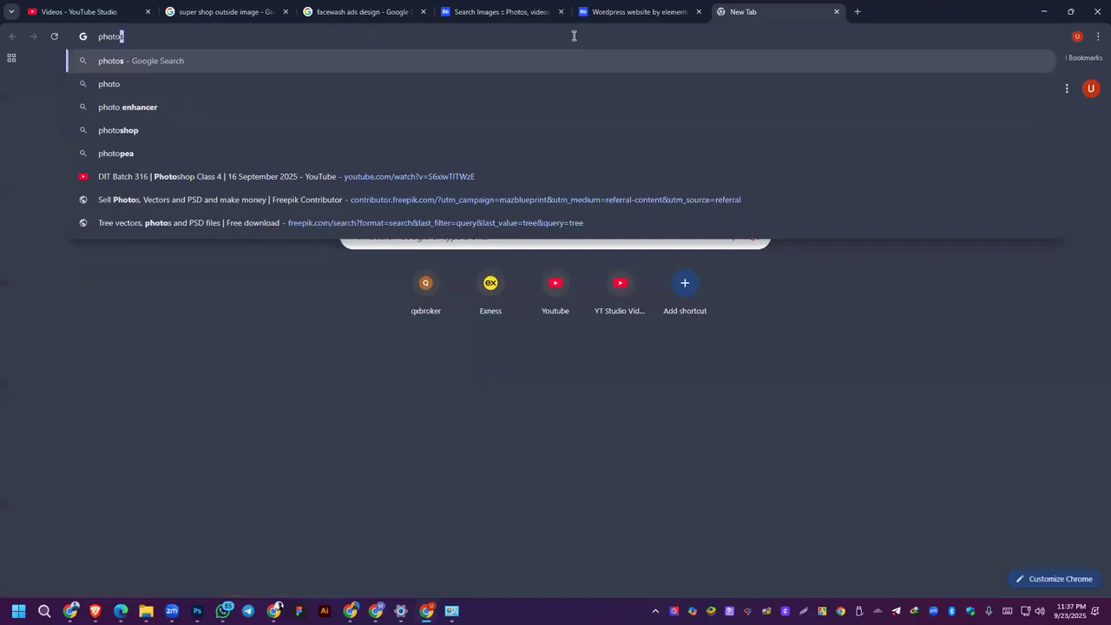
{"action": "type", "text": "pi"}
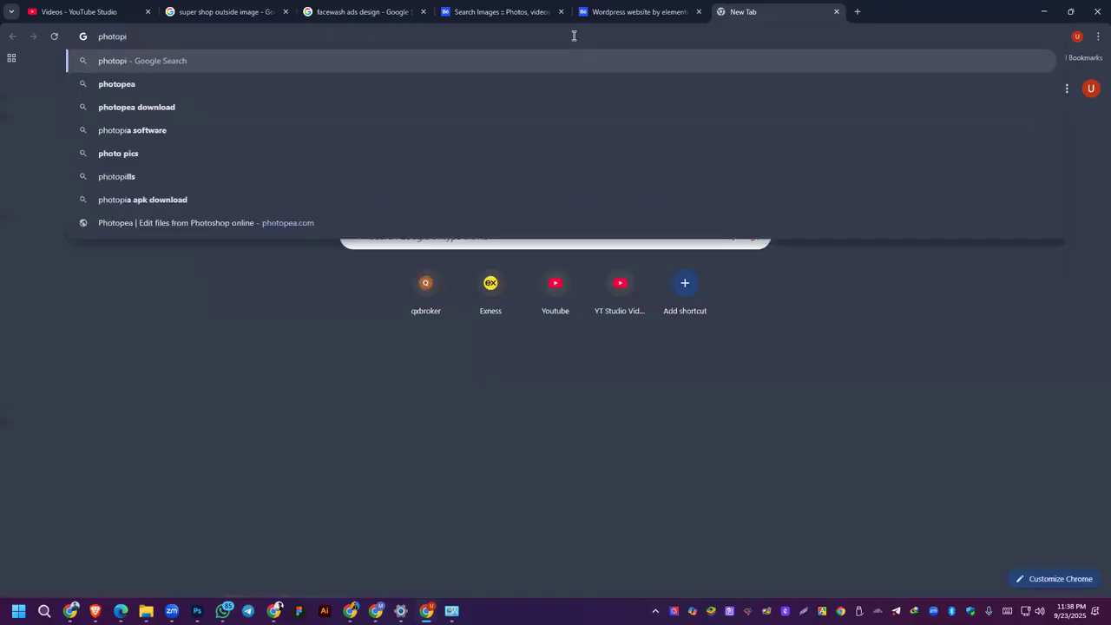
{"action": "key", "text": "BackSpace"}
{"action": "type", "text": "ea"}
{"action": "key", "text": "Return"}
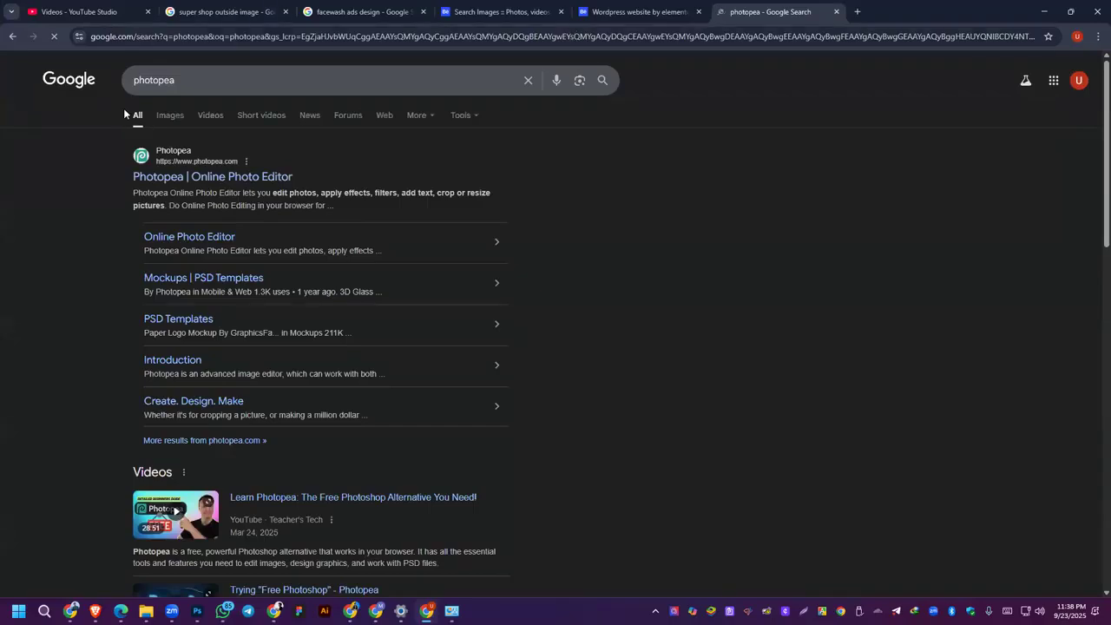
{"action": "left_click", "coordinate": [360, 414]}
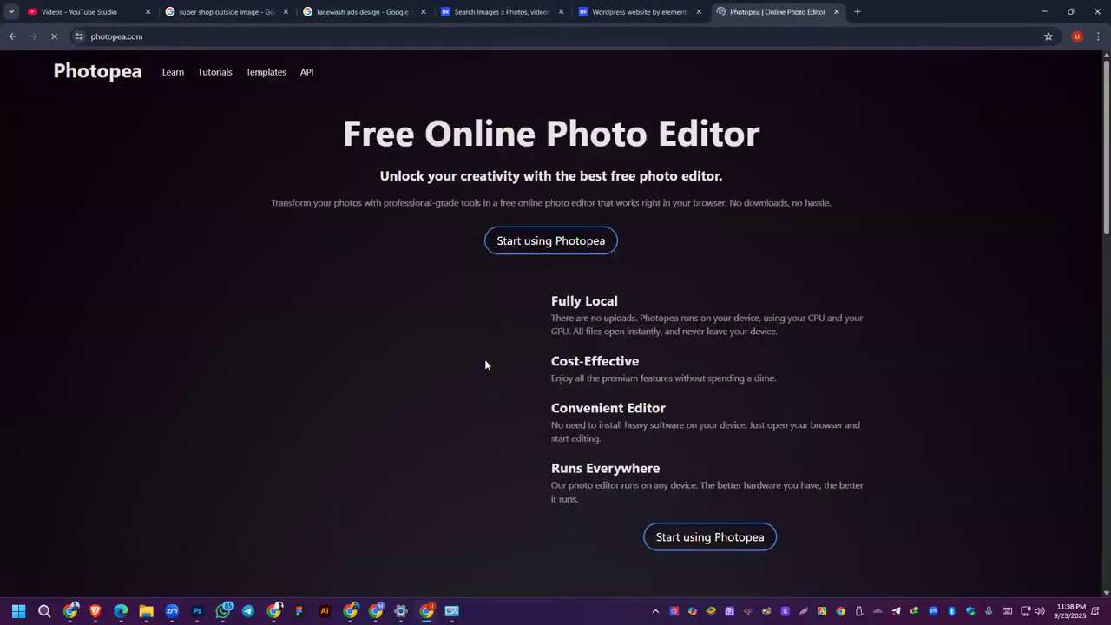
{"action": "left_click", "coordinate": [537, 247]}
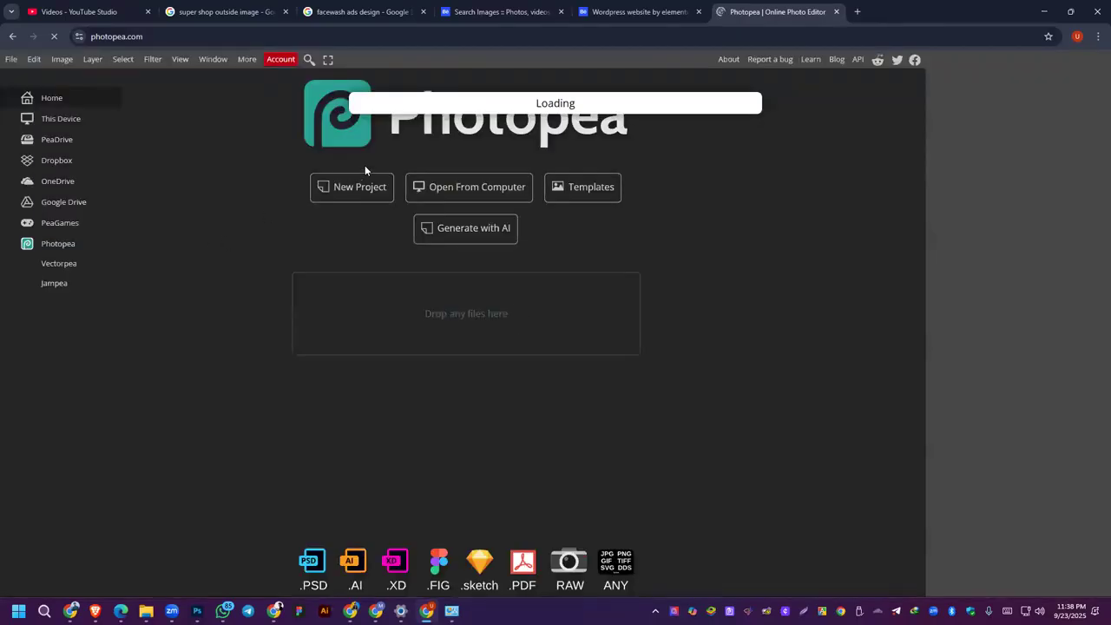
Step: Create a new project in Photopea from one of the Screen size presets
{"action": "left_click", "coordinate": [483, 198]}
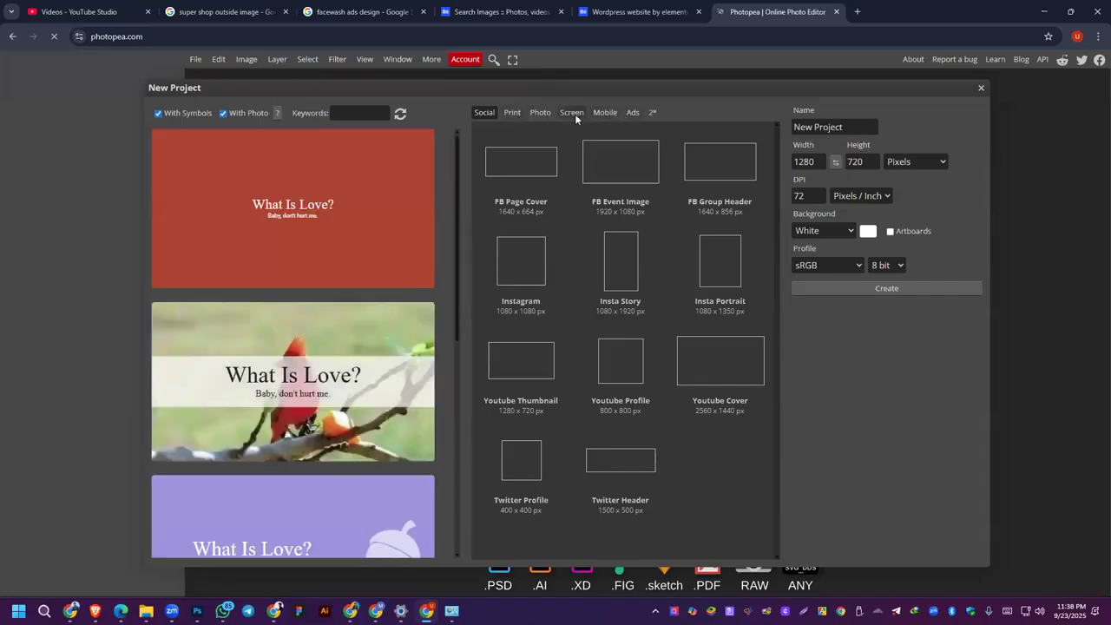
{"action": "left_click", "coordinate": [575, 114]}
{"action": "left_click", "coordinate": [712, 285]}
{"action": "double_click", "coordinate": [710, 279]}
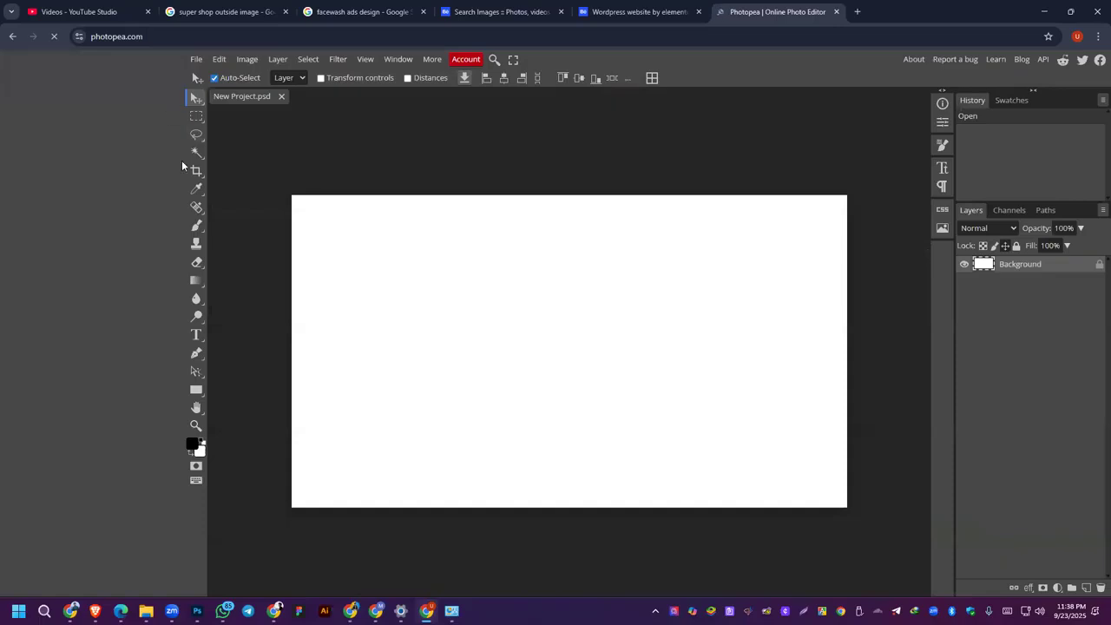
Step: Look through the Dodge, Blur, Magic Wand and Lasso tool groups, then select the white canvas with the Magic Wand
{"action": "right_click", "coordinate": [197, 317]}
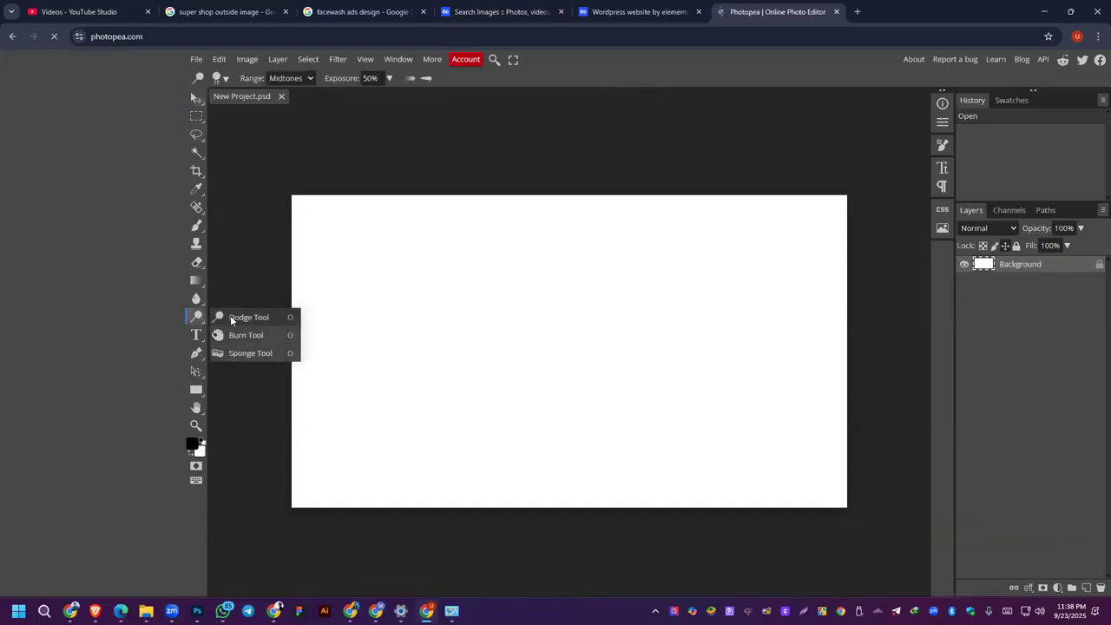
{"action": "right_click", "coordinate": [196, 298]}
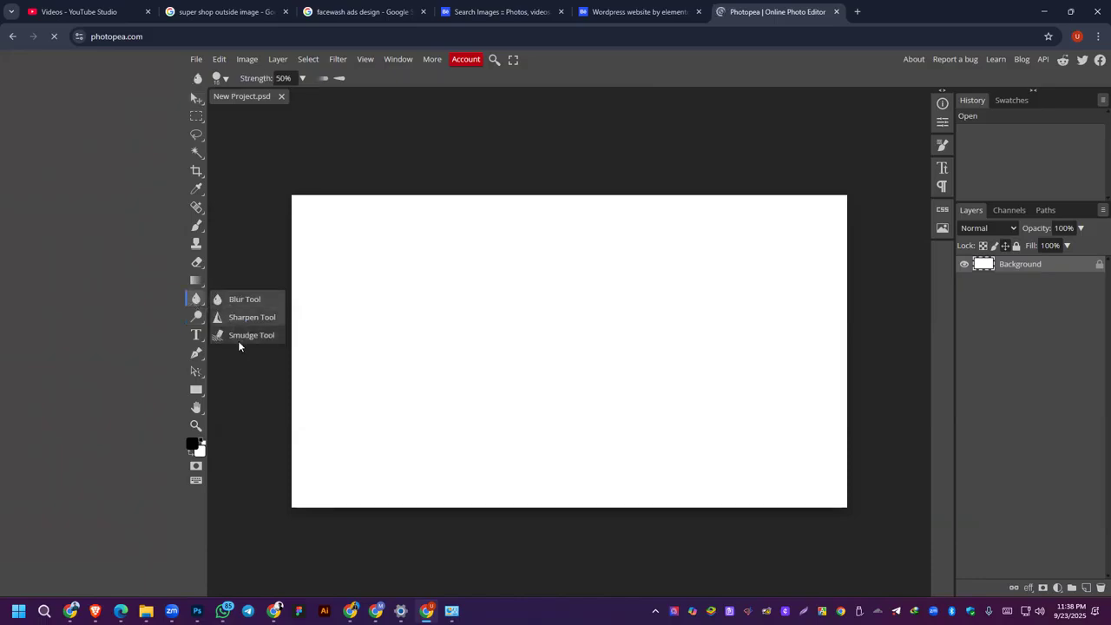
{"action": "left_click", "coordinate": [196, 97]}
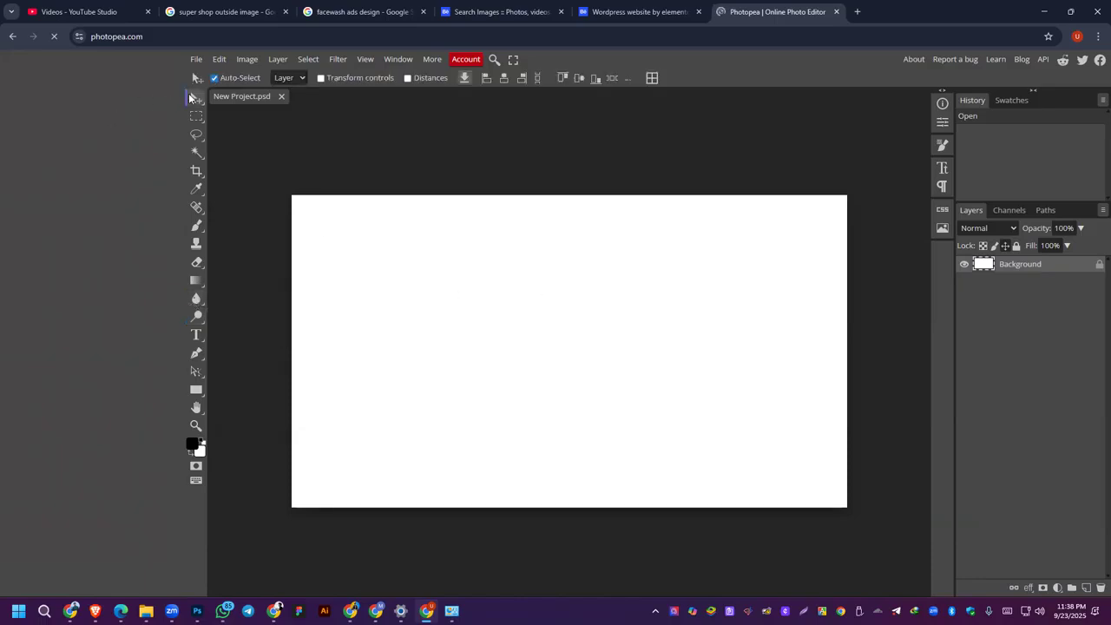
{"action": "right_click", "coordinate": [197, 155]}
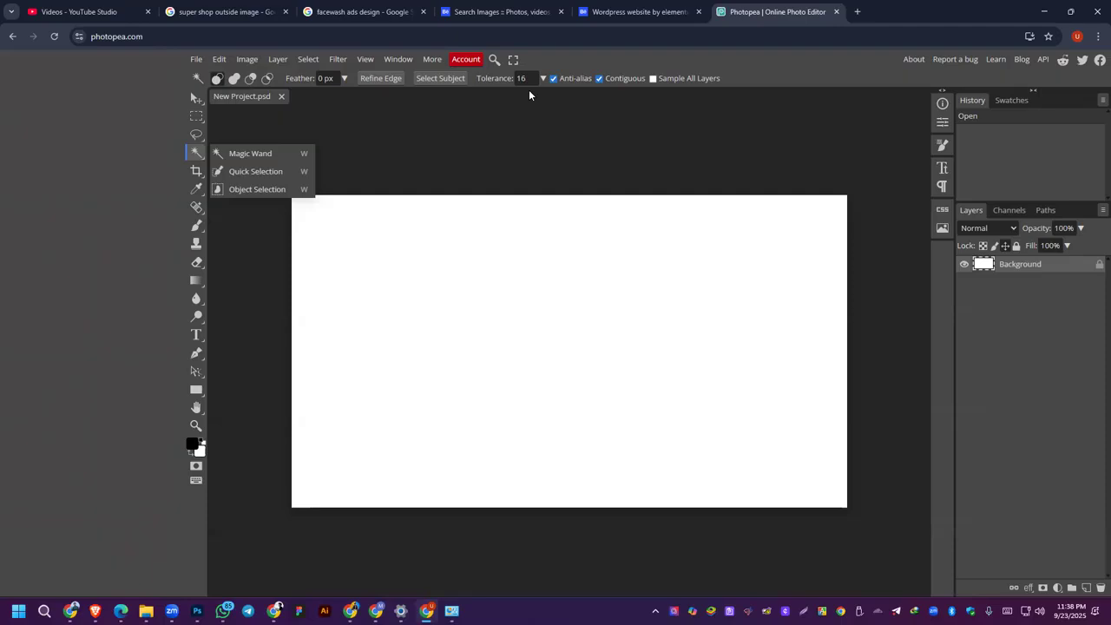
{"action": "left_click", "coordinate": [196, 134]}
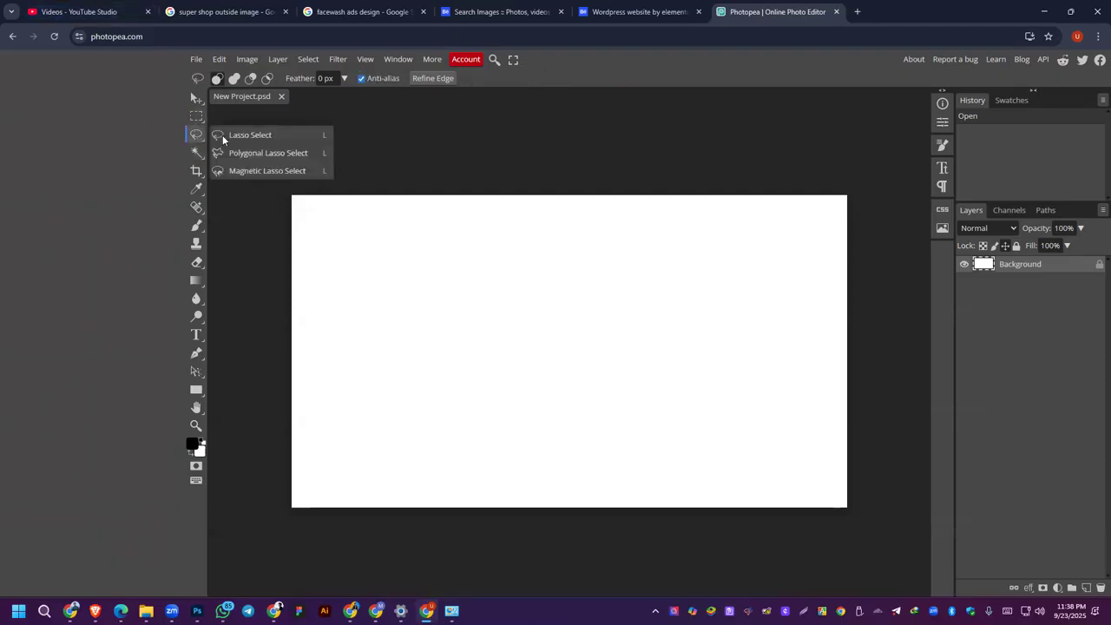
{"action": "left_click", "coordinate": [196, 153]}
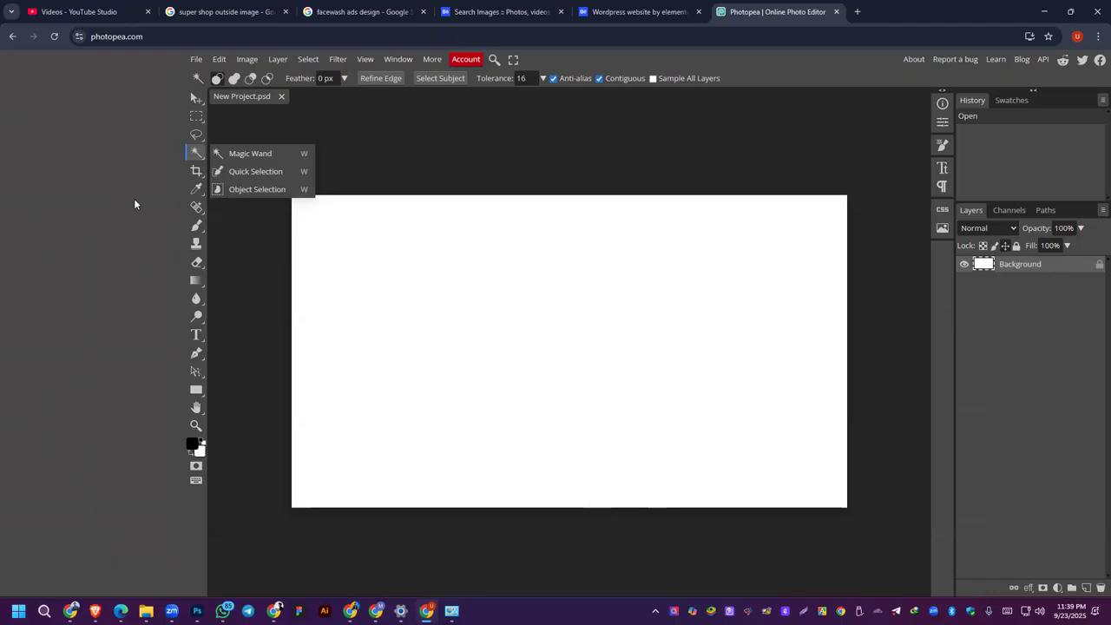
{"action": "left_click", "coordinate": [400, 291]}
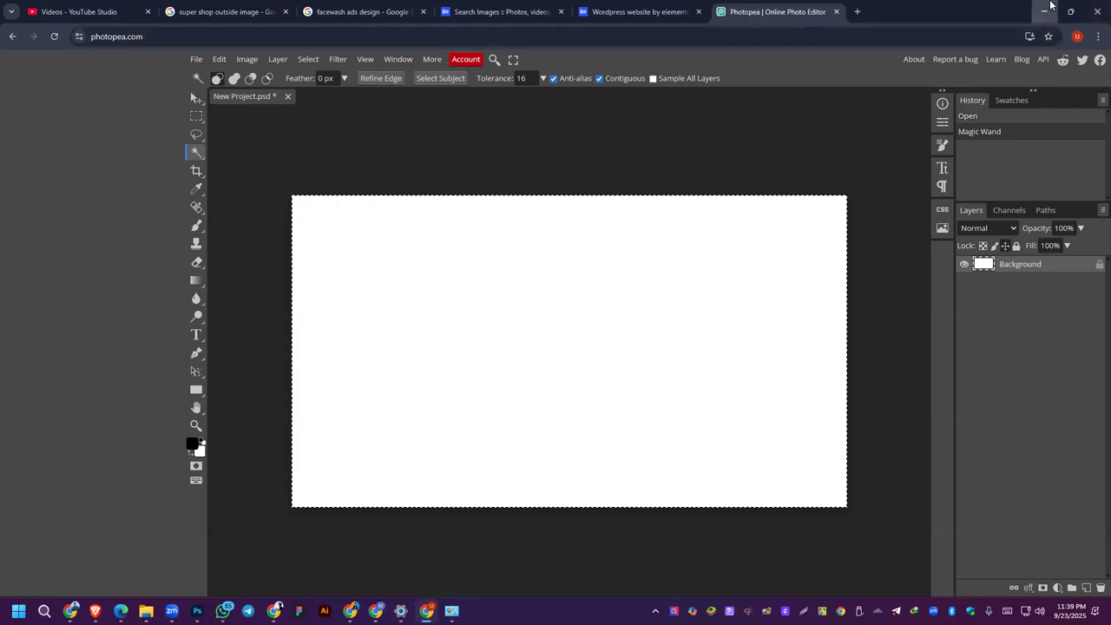
Step: Return to Photoshop and close the red-eye girl photo and the laughing woman portrait without saving
{"action": "left_click", "coordinate": [1049, 9]}
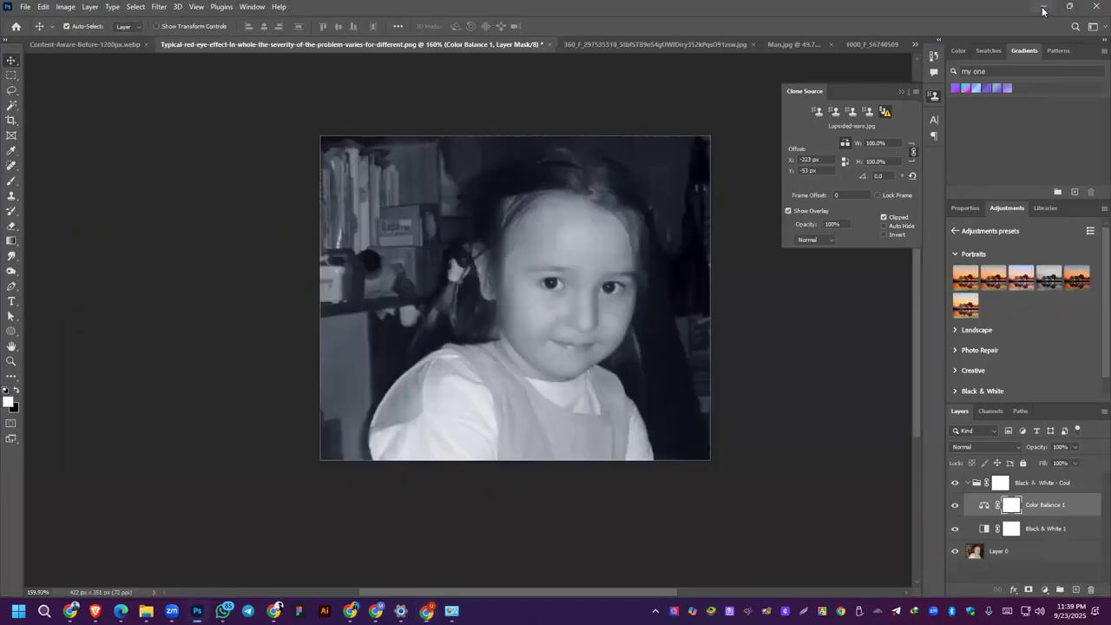
{"action": "left_click", "coordinate": [549, 44]}
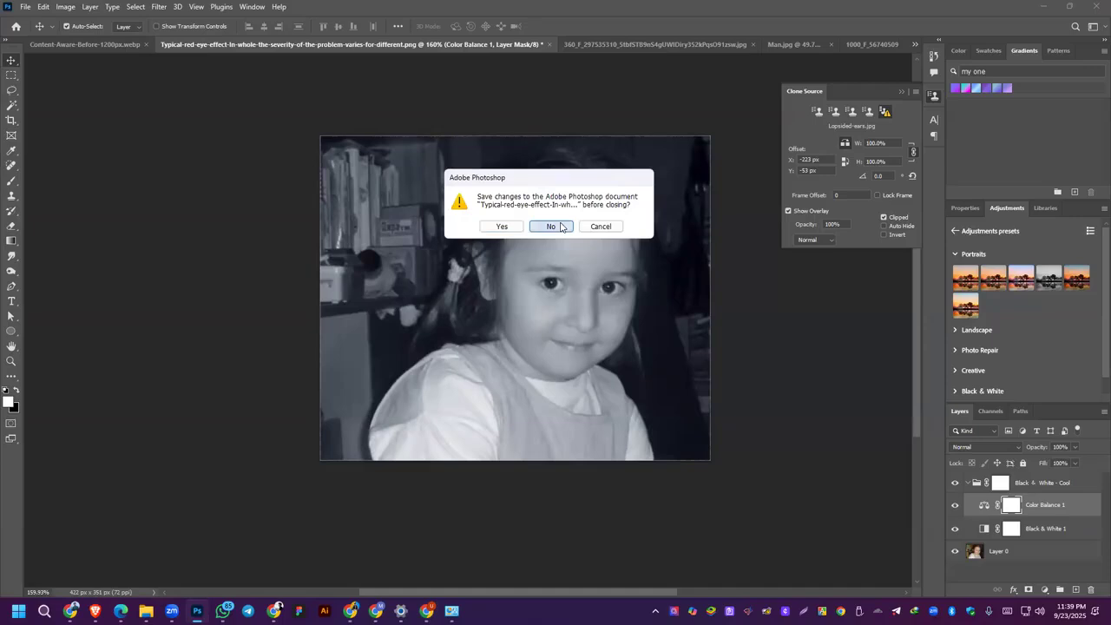
{"action": "left_click", "coordinate": [560, 227]}
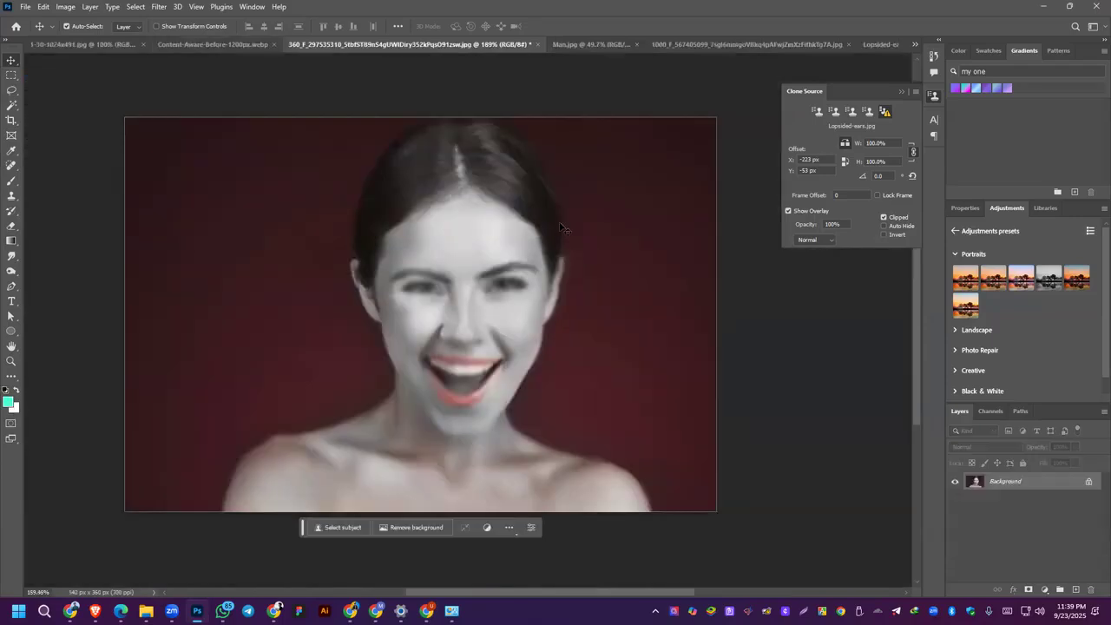
{"action": "left_click", "coordinate": [536, 43]}
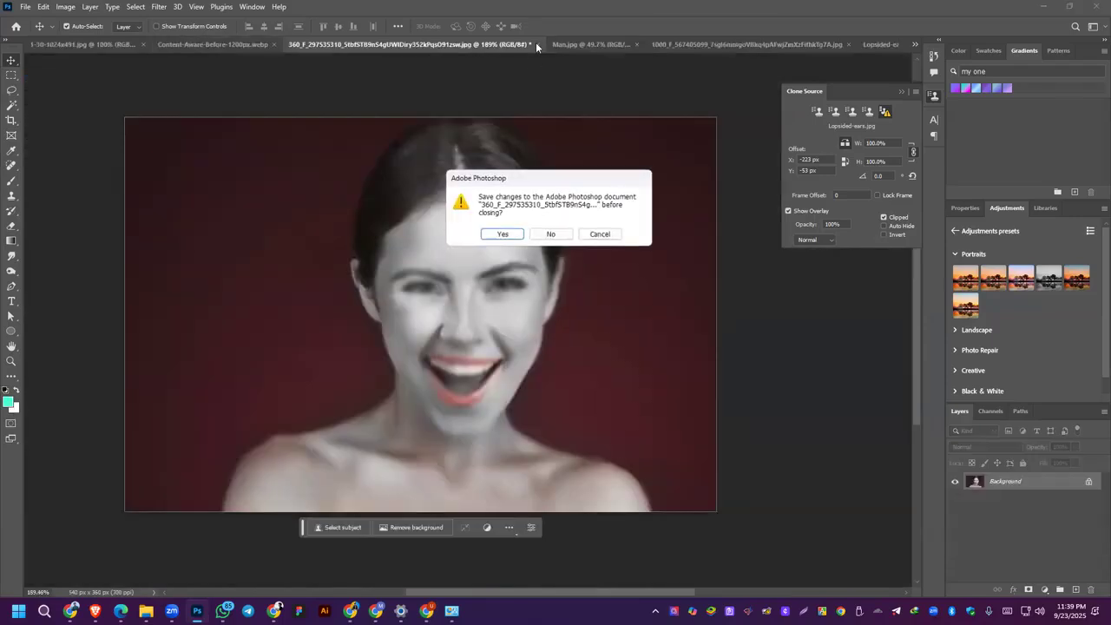
{"action": "left_click", "coordinate": [551, 235]}
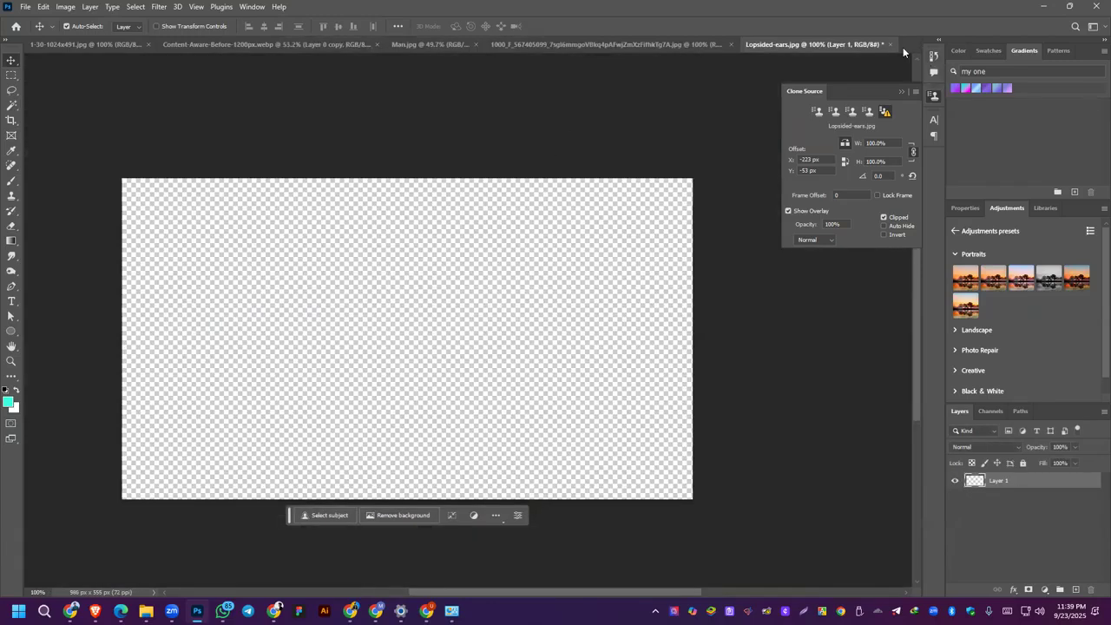
Step: Close the photo of the man in sunglasses and Man.jpg without saving changes
{"action": "left_click", "coordinate": [720, 44]}
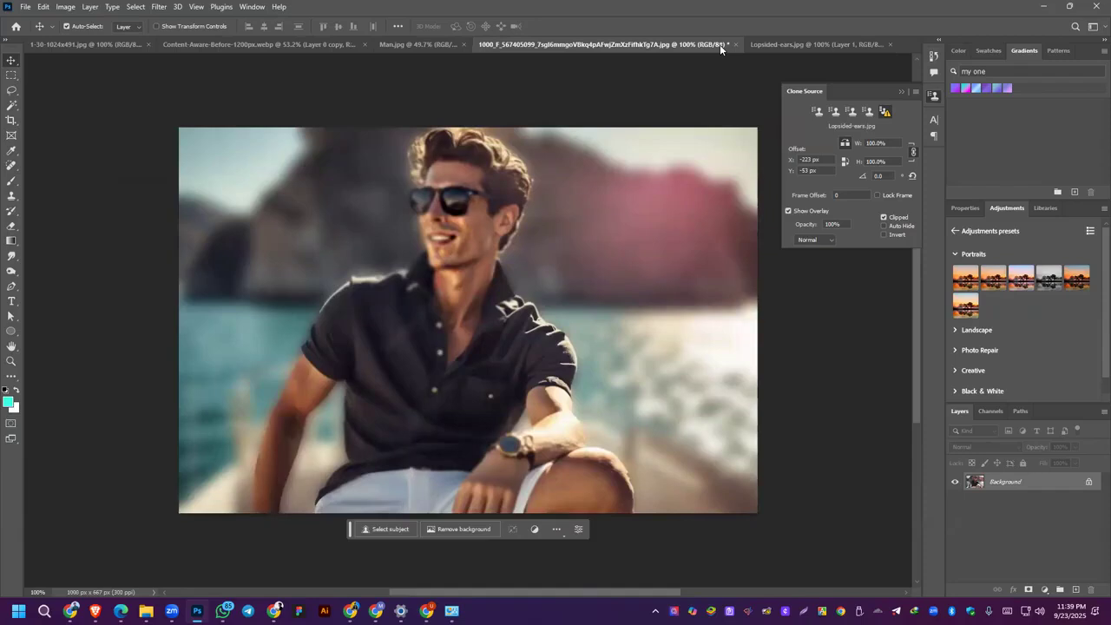
{"action": "left_click", "coordinate": [735, 44]}
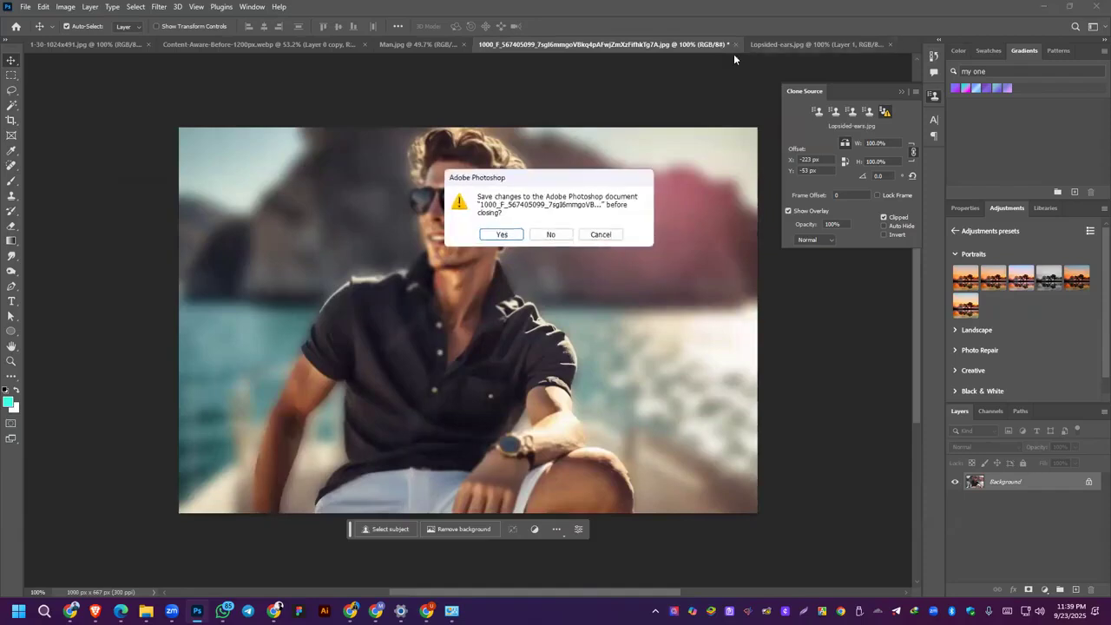
{"action": "left_click", "coordinate": [560, 237]}
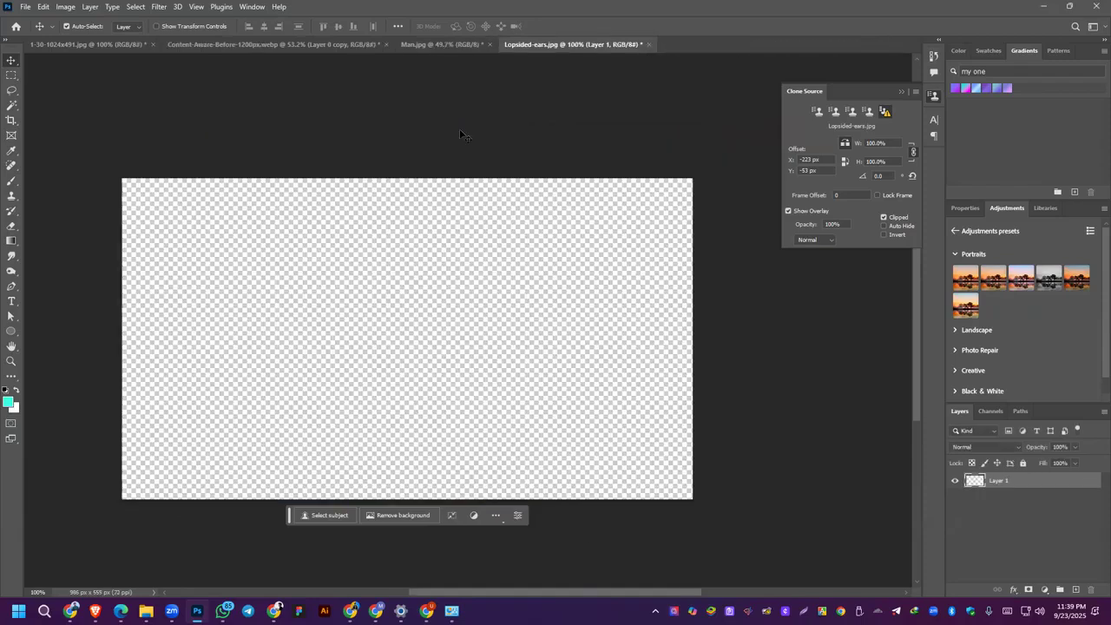
{"action": "left_click", "coordinate": [445, 42]}
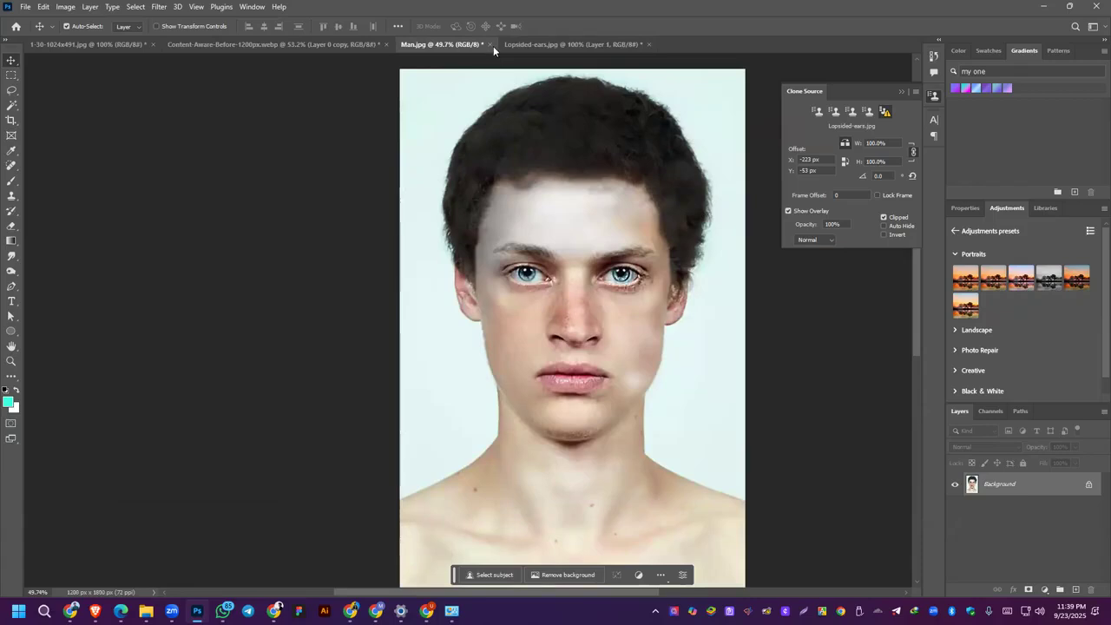
{"action": "left_click", "coordinate": [491, 45]}
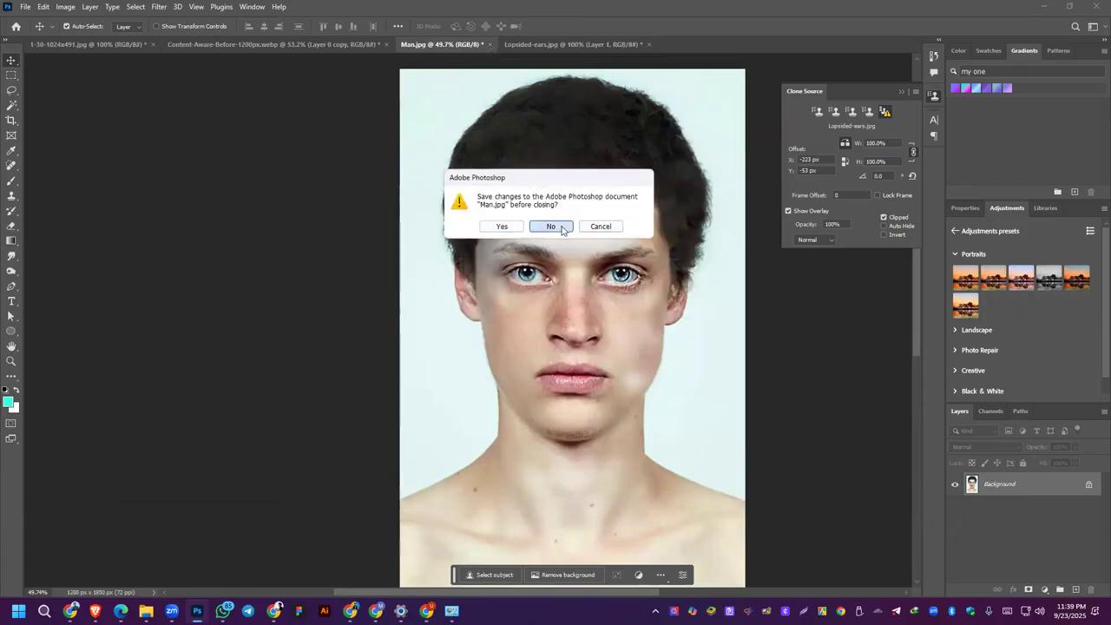
{"action": "left_click", "coordinate": [562, 228]}
Step: Close Content-Aware-Before-1200px.webp and Lopsided-ears.jpg without saving, keeping the 1-30-1024x491.jpg bay photo open
{"action": "left_click", "coordinate": [347, 44]}
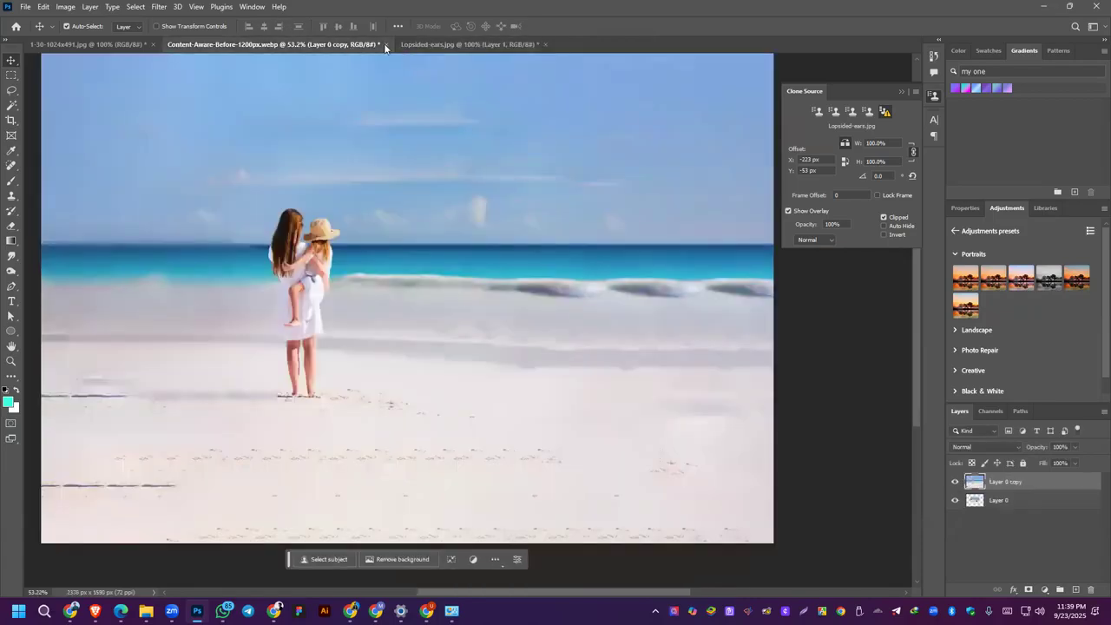
{"action": "left_click", "coordinate": [385, 45]}
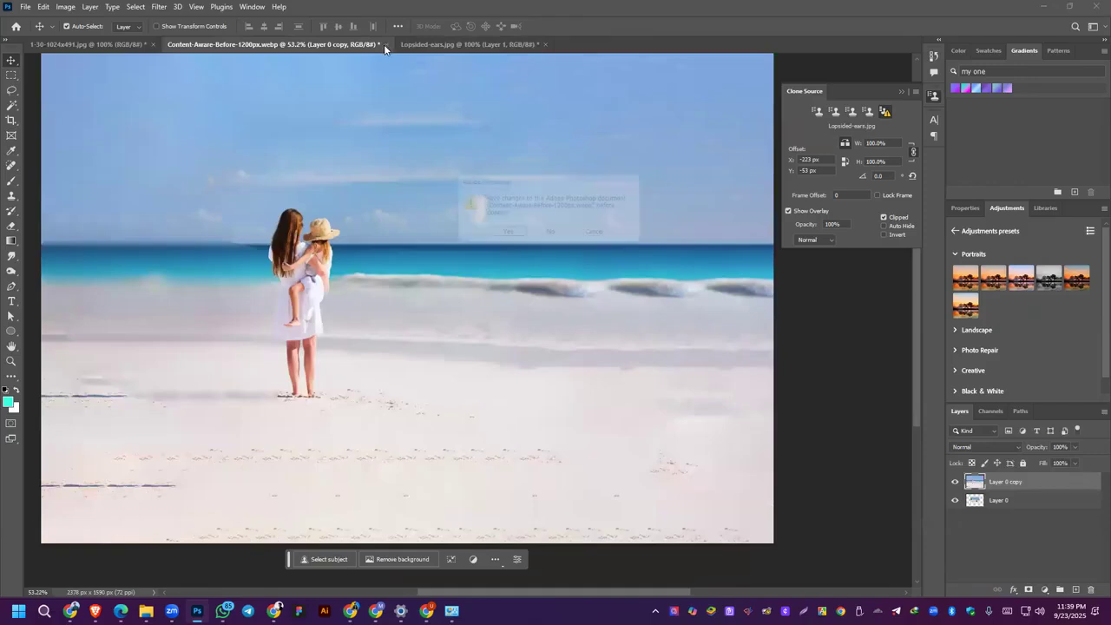
{"action": "left_click", "coordinate": [554, 234]}
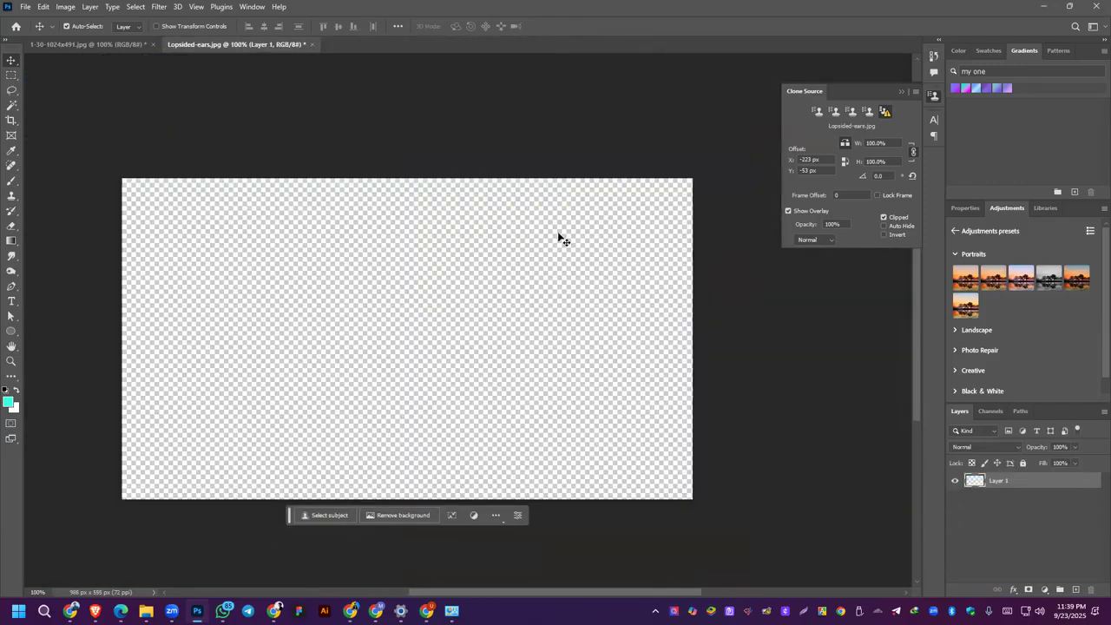
{"action": "left_click", "coordinate": [82, 44]}
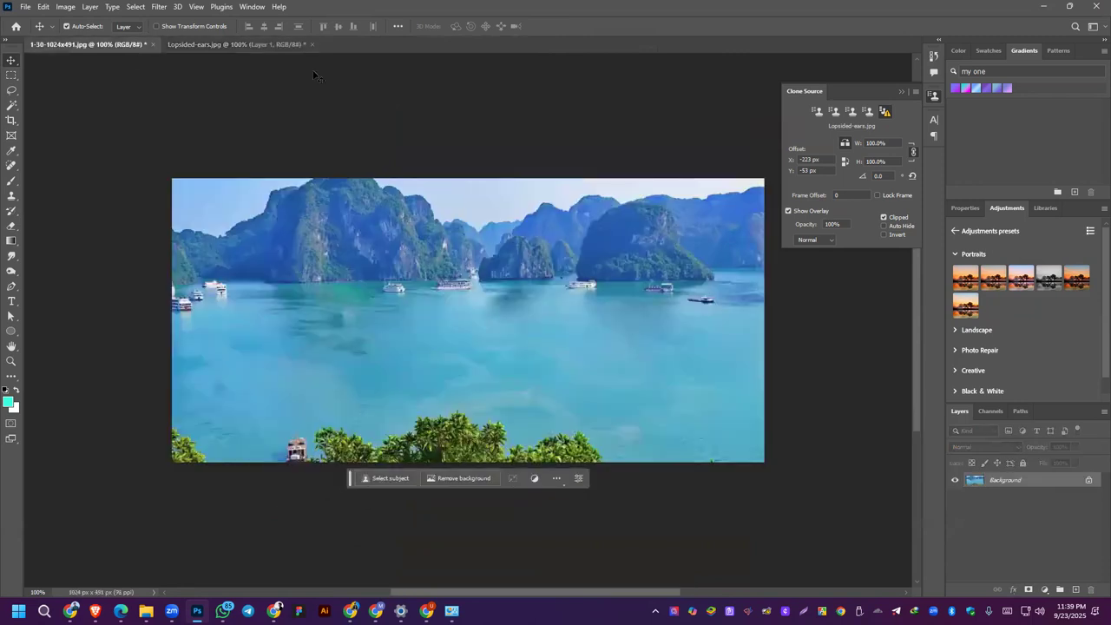
{"action": "left_click", "coordinate": [312, 42]}
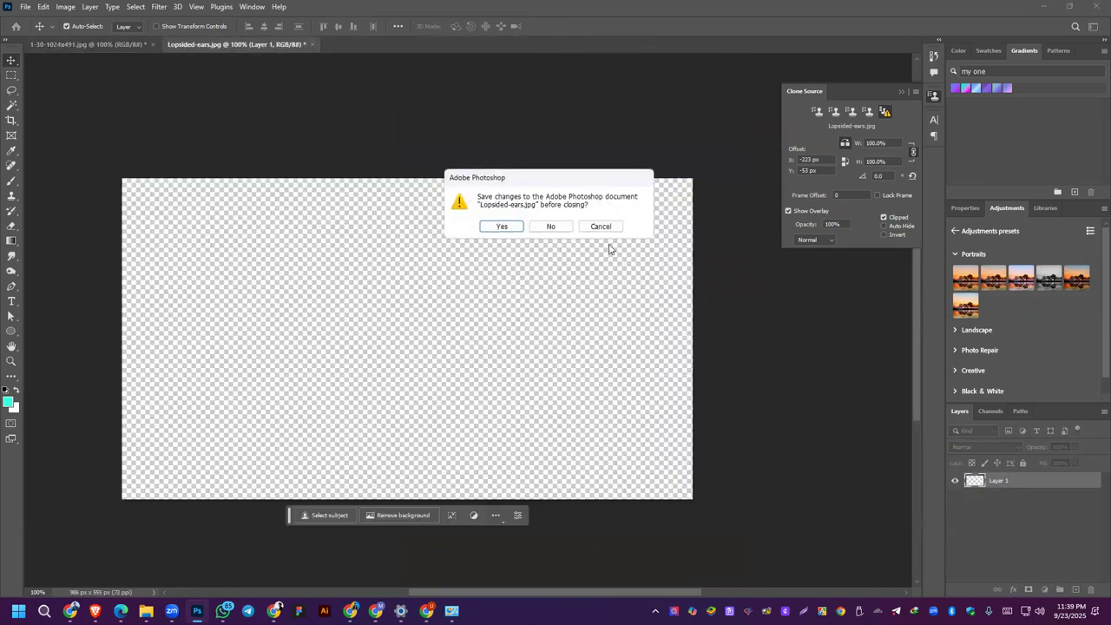
{"action": "left_click", "coordinate": [556, 228]}
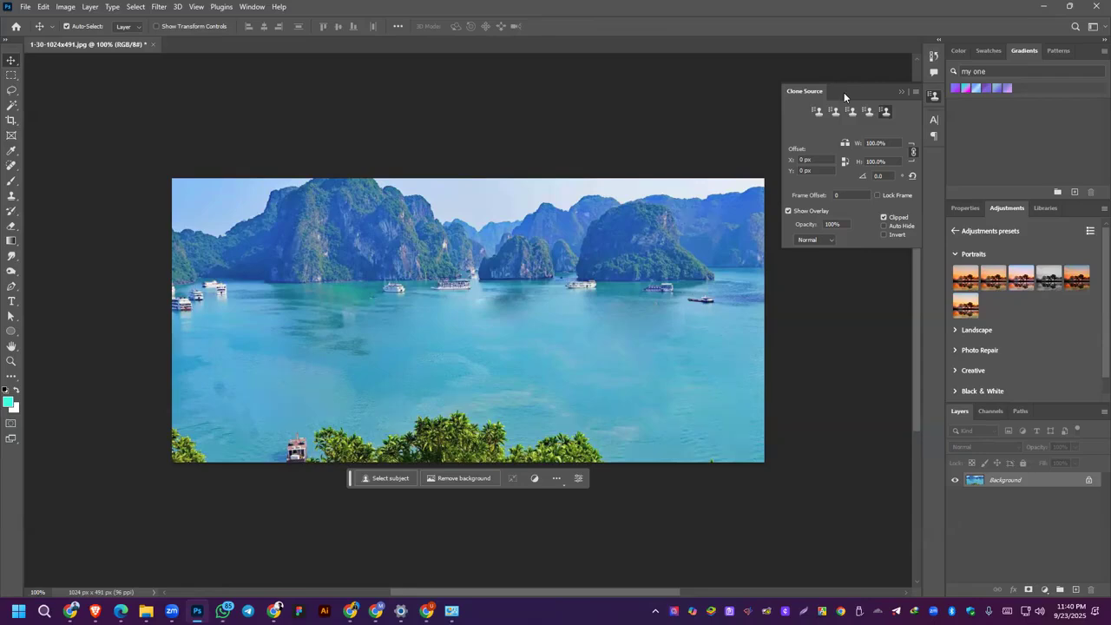
Step: Switch to the course outline PDF in Edge and highlight the Photo Retouching homework under Class 06
{"action": "left_click", "coordinate": [474, 597]}
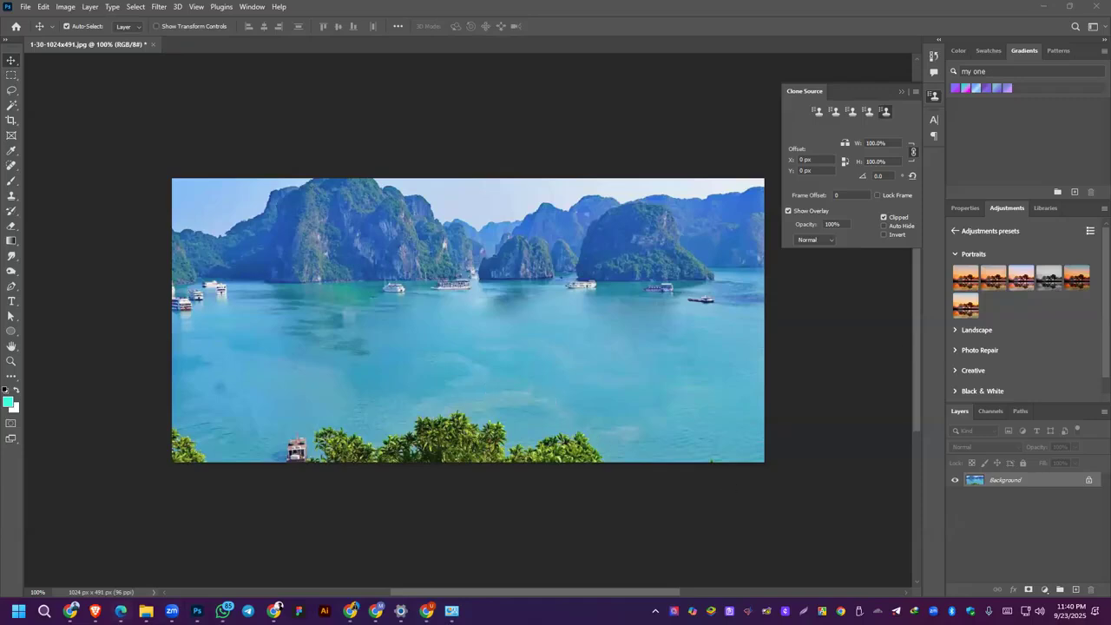
{"action": "left_click", "coordinate": [121, 610]}
{"action": "scroll", "coordinate": [435, 300], "scroll_direction": "down", "scroll_amount": 3}
{"action": "scroll", "coordinate": [460, 323], "scroll_direction": "up", "scroll_amount": 1}
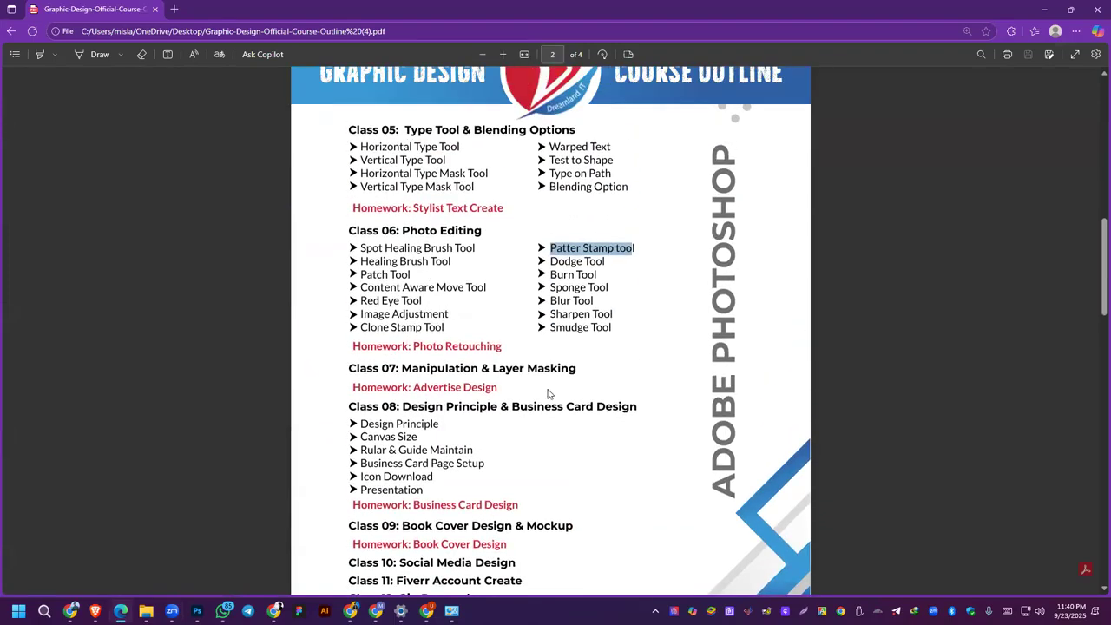
{"action": "left_click_drag", "start_coordinate": [414, 345], "coordinate": [532, 343]}
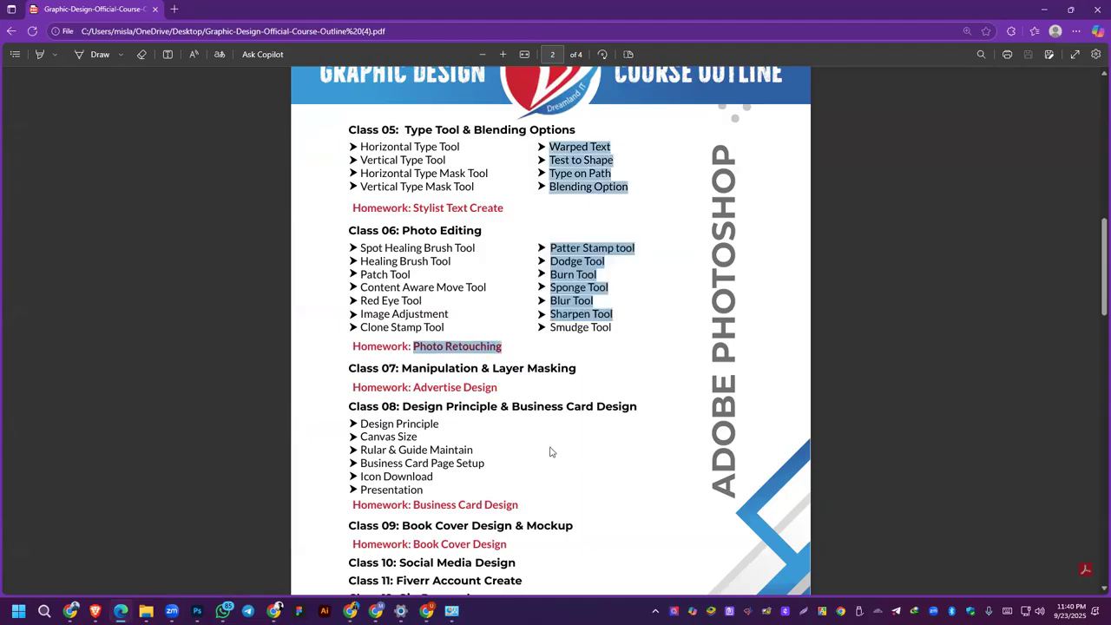